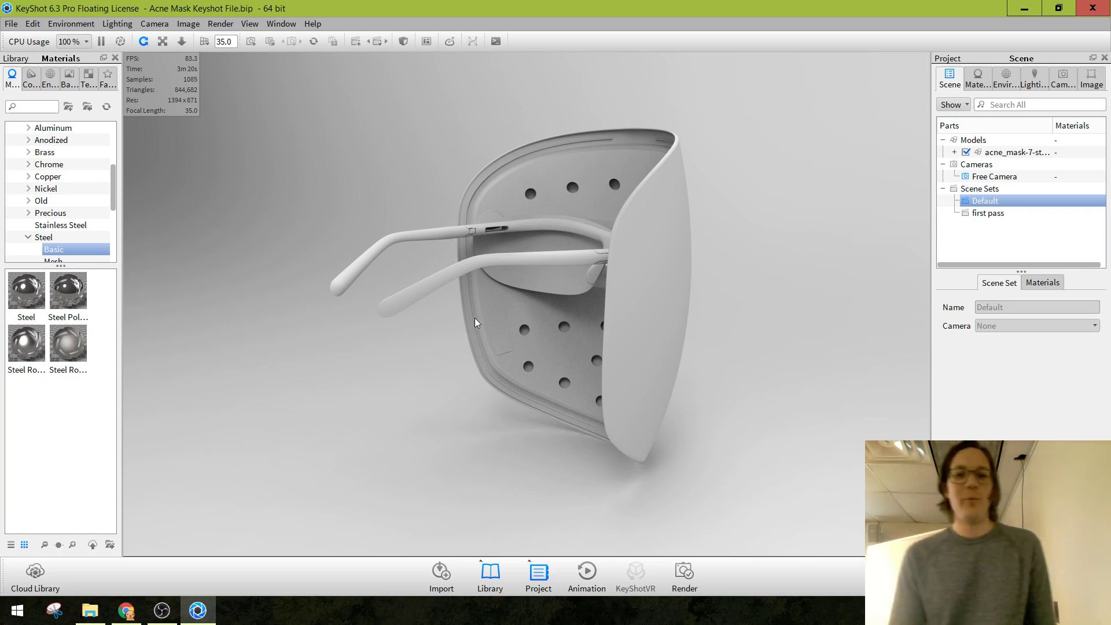
Activate the "first pass" scene set for the mask model.
drag(687, 313, 616, 275)
drag(616, 274, 574, 365)
drag(734, 386, 756, 332)
click(1029, 214)
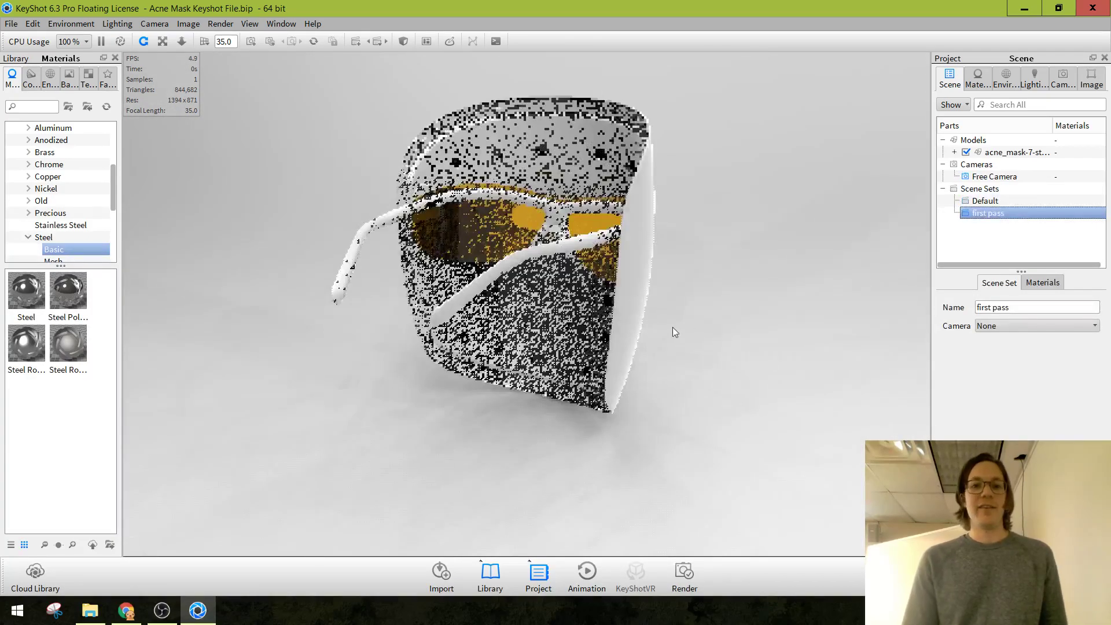
Examine the mask and glasses from several angles, highlighting the outer shield and the glasses lens, and clear the selection.
drag(672, 328, 646, 345)
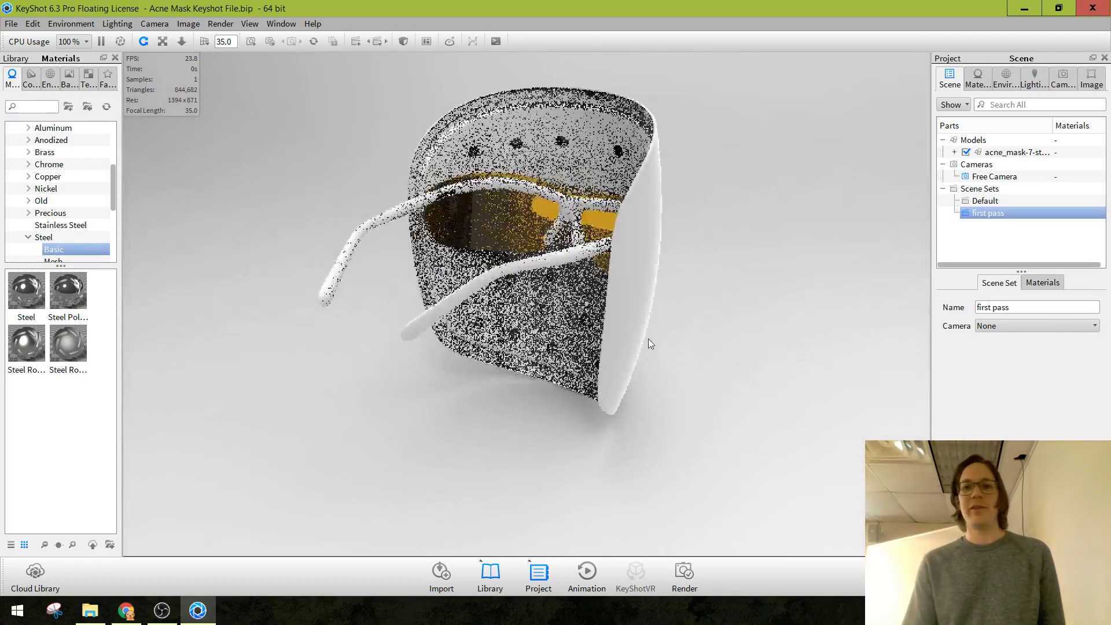
drag(675, 309, 791, 471)
drag(577, 324, 613, 316)
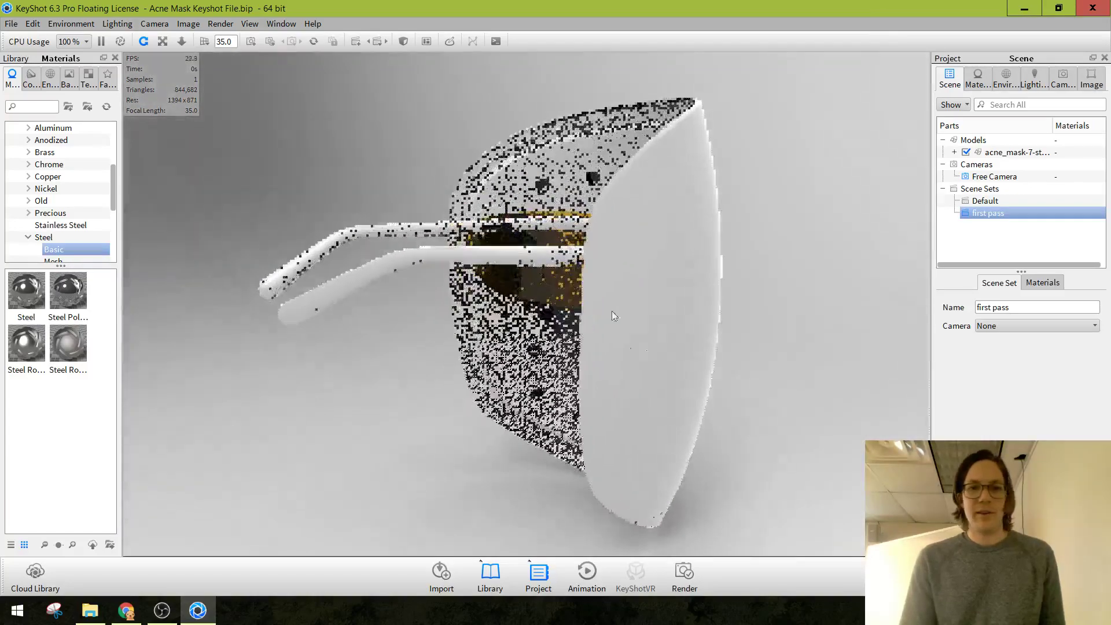
click(692, 248)
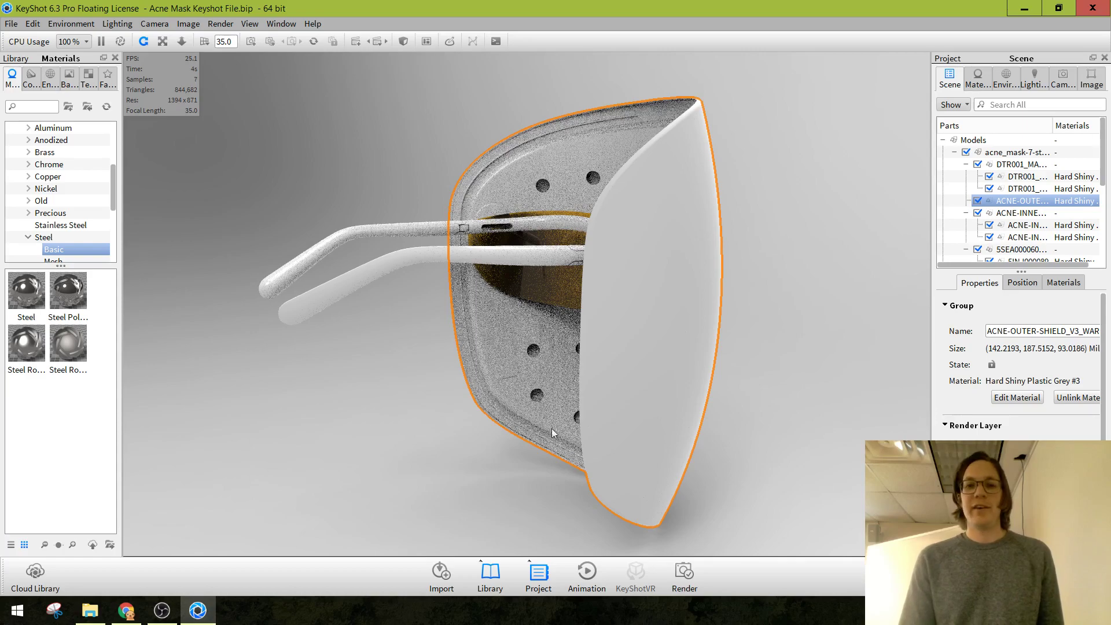
drag(388, 383, 695, 423)
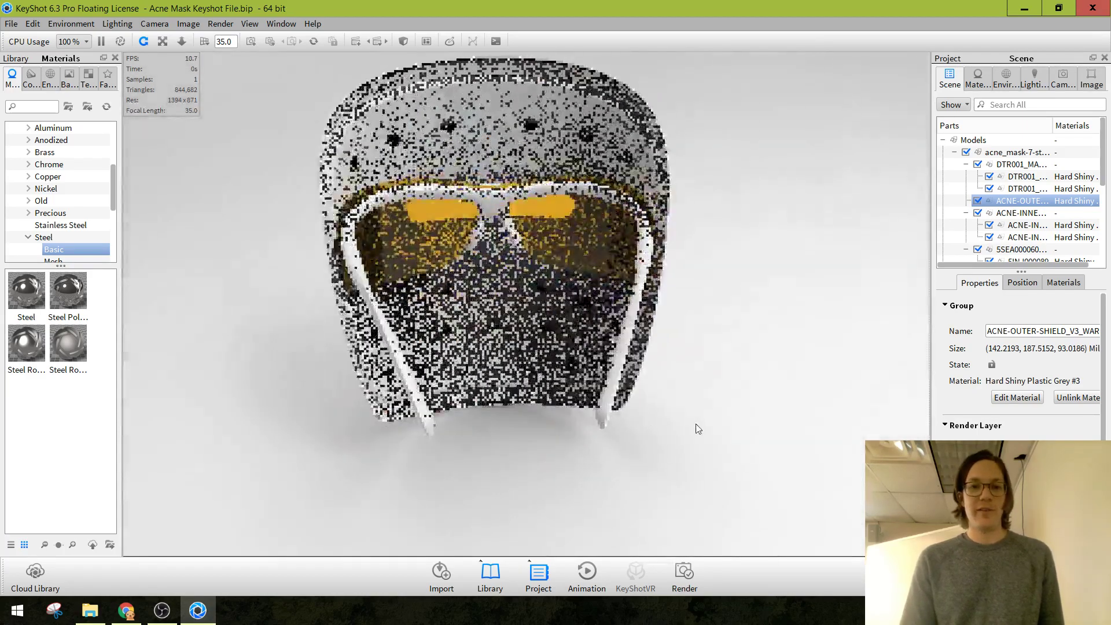
click(548, 227)
click(794, 307)
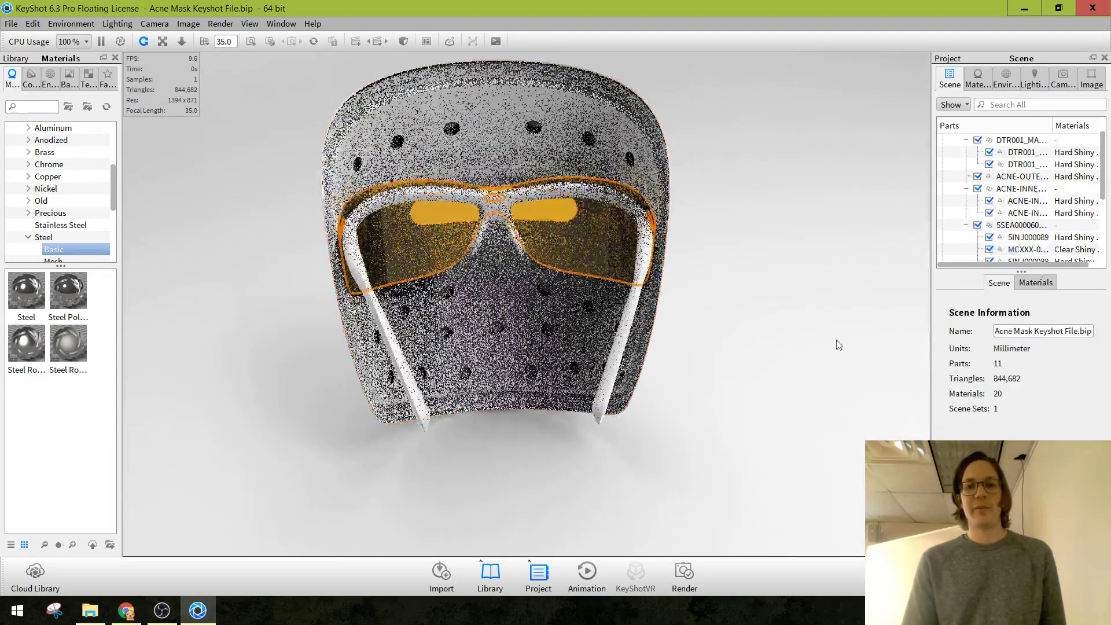
drag(670, 381, 564, 372)
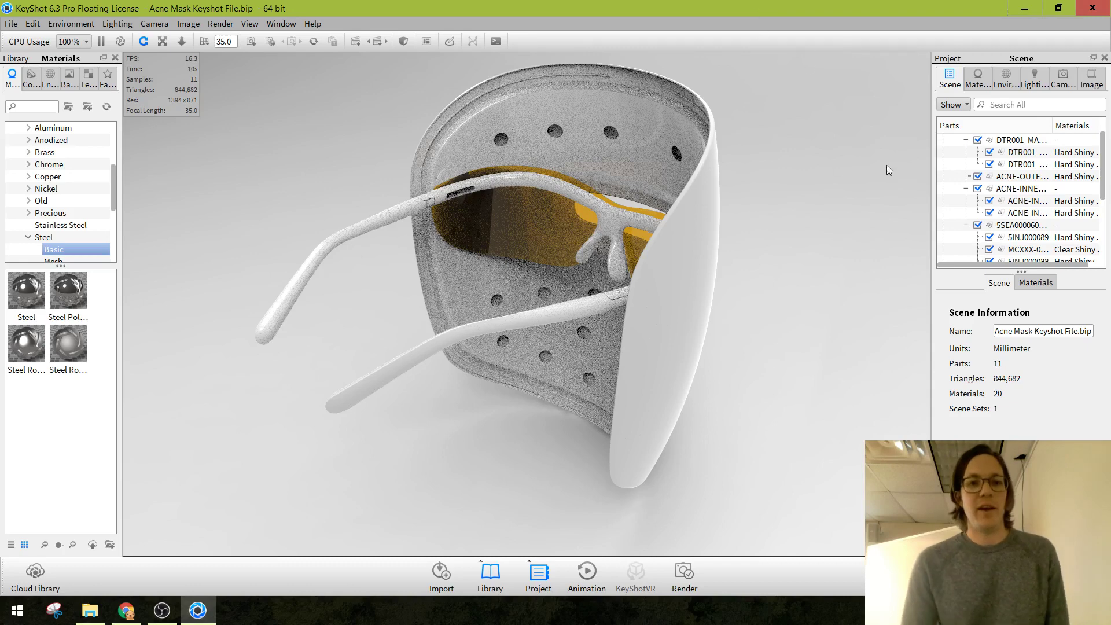
Open the outer shield's material properties and inspect its plastic from the side and back.
double_click(710, 193)
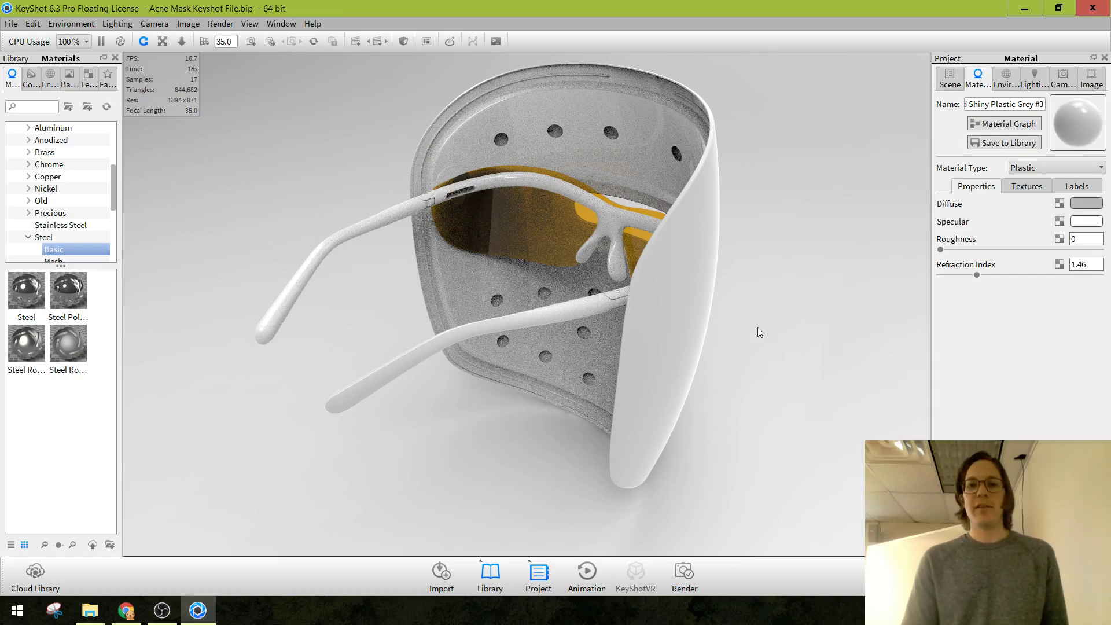
drag(760, 331, 610, 330)
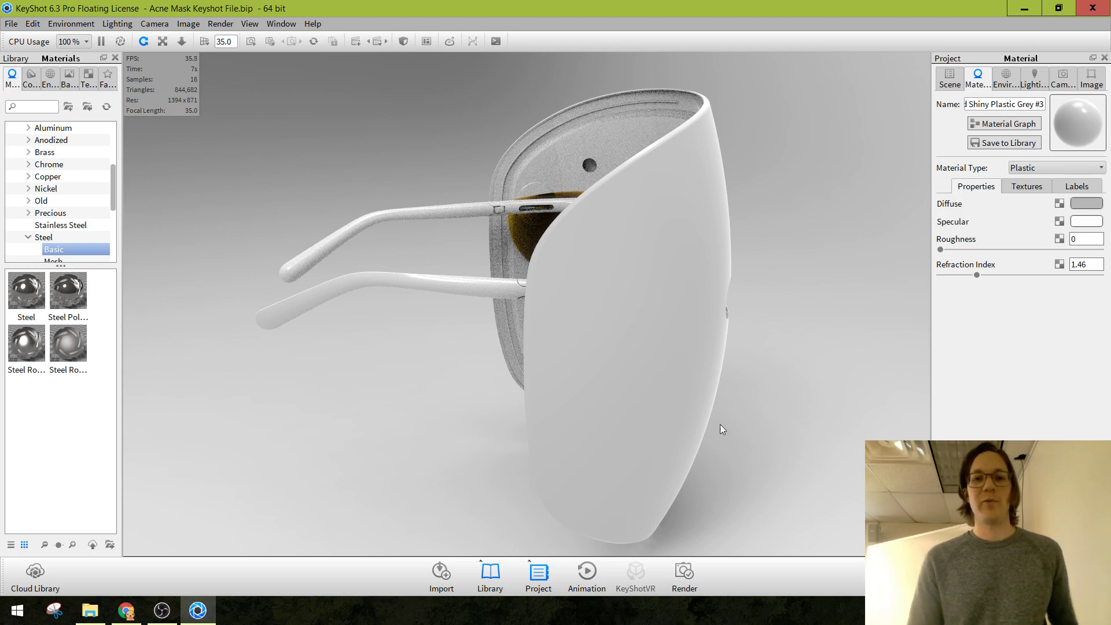
drag(719, 425, 781, 295)
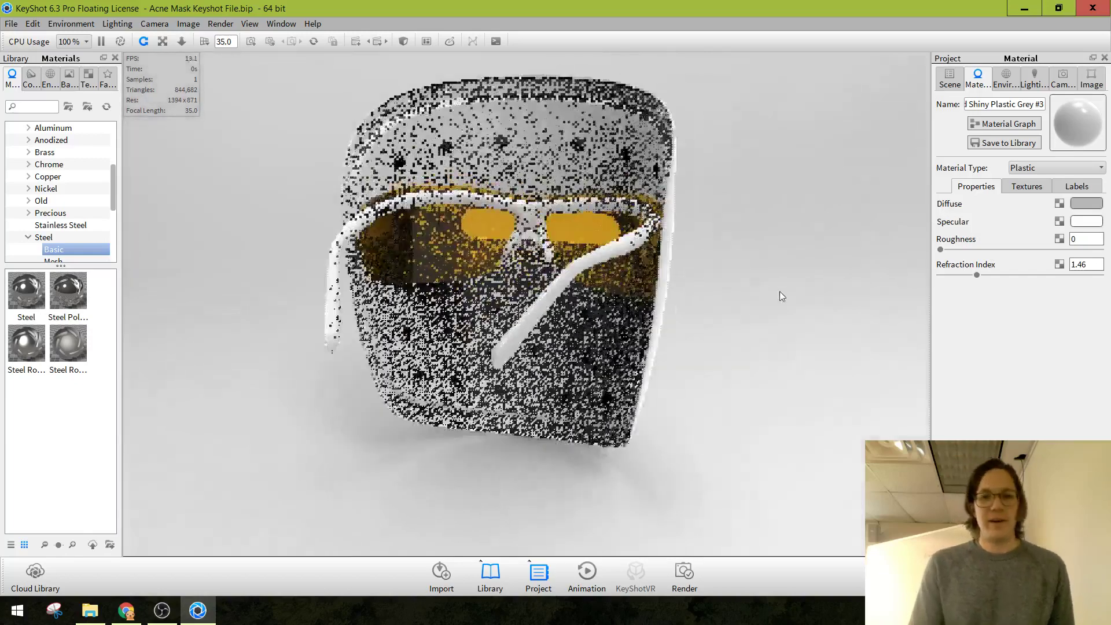
Apply the yellow Clear Shiny Plastic from the library's Plastic > Clear category to the glasses lens.
double_click(567, 228)
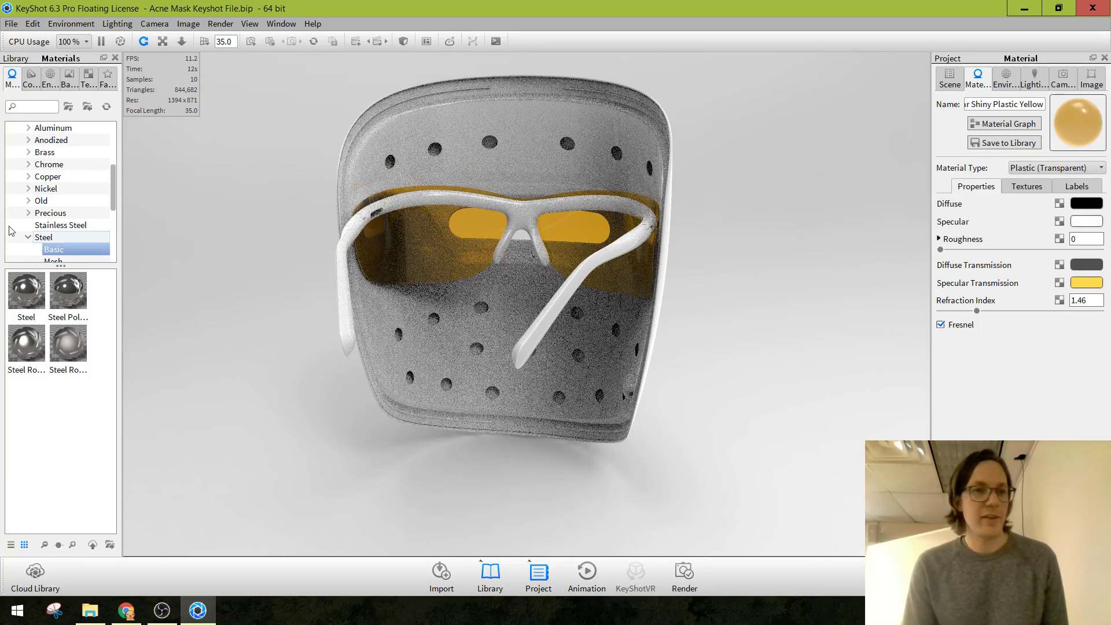
scroll(24, 214, up, 3)
scroll(21, 217, down, 2)
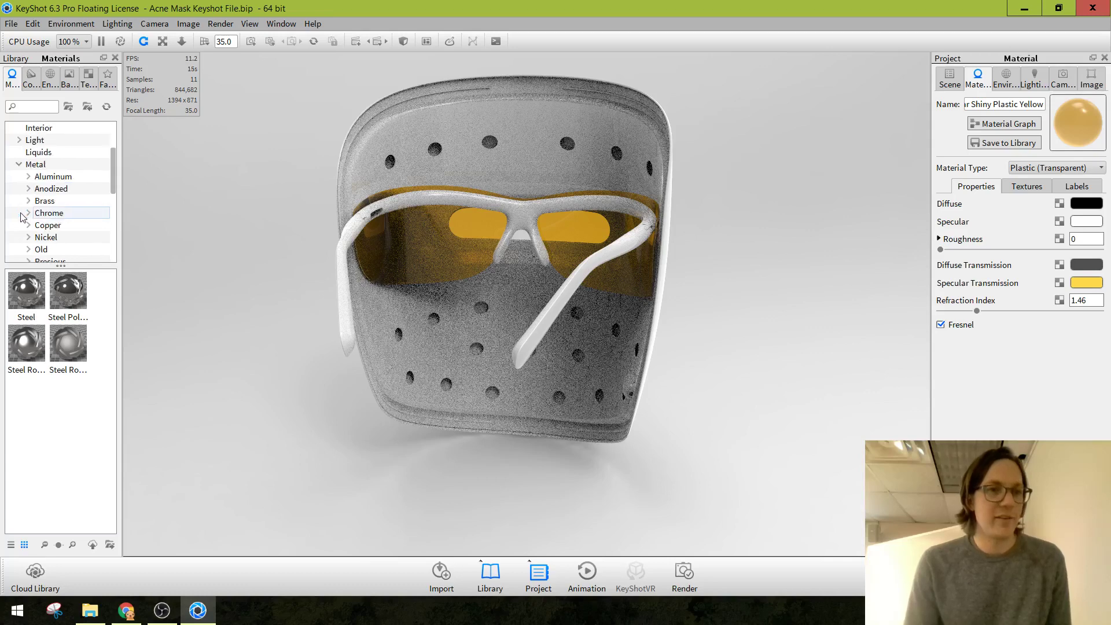
click(19, 164)
click(19, 212)
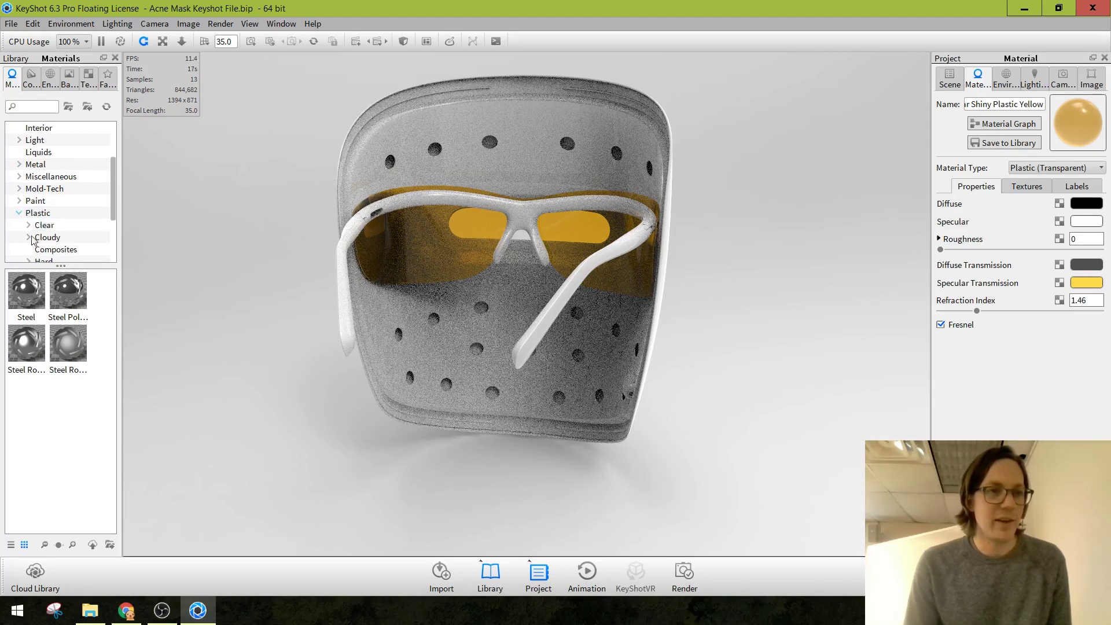
click(44, 225)
scroll(74, 411, down, 5)
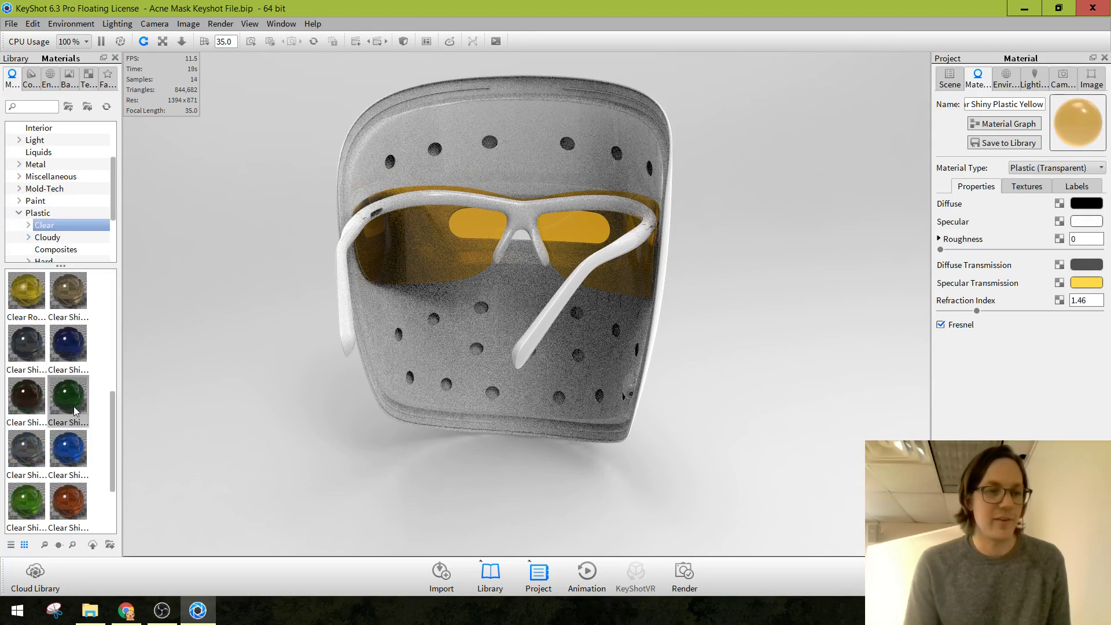
scroll(61, 463, down, 3)
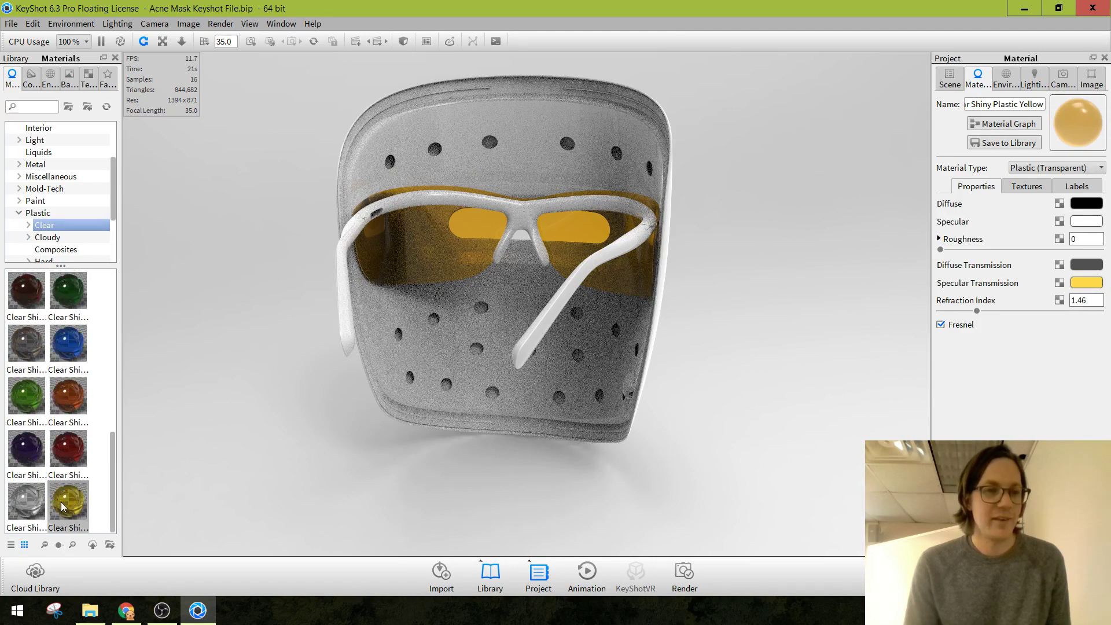
drag(62, 507, 442, 247)
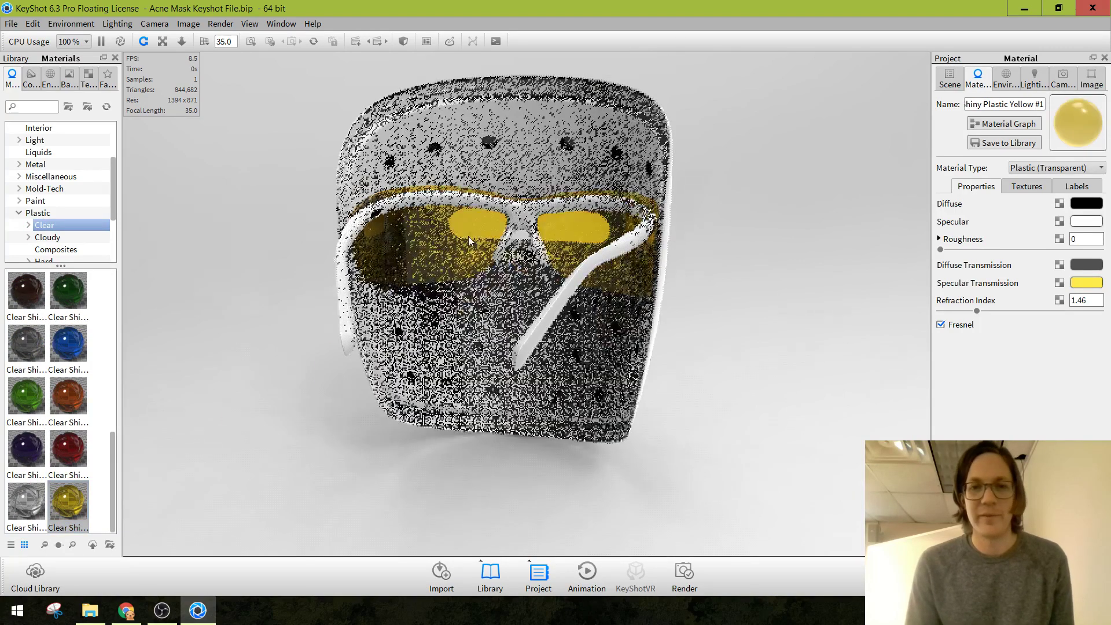
Shift the lens material's Specular Transmission color to an orange-yellow with RGB values 253, 208, 75.
click(1095, 282)
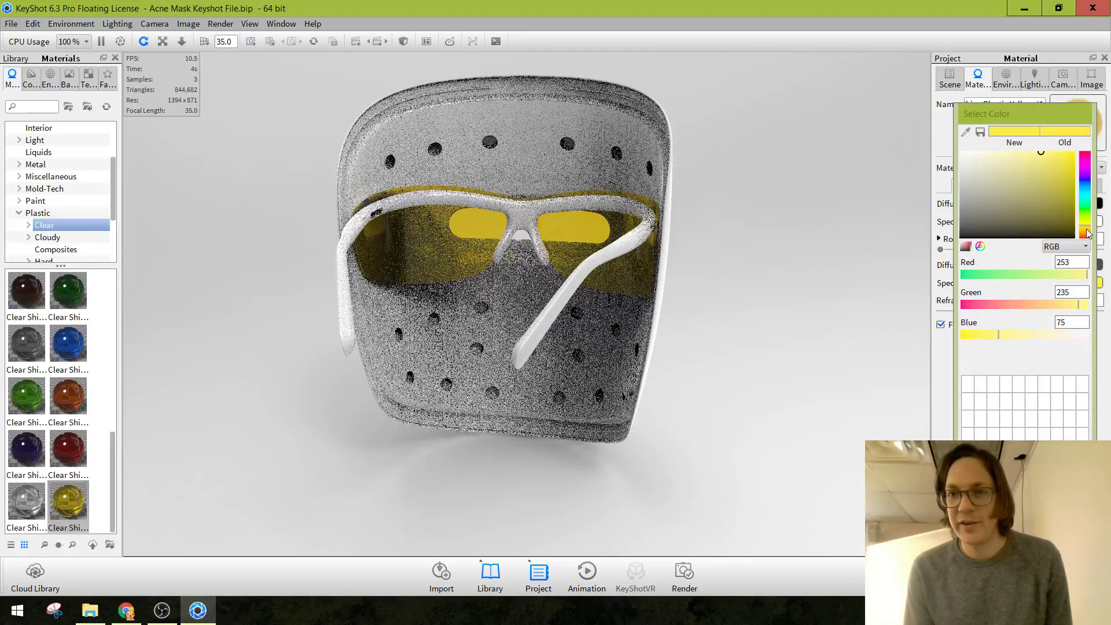
click(1087, 233)
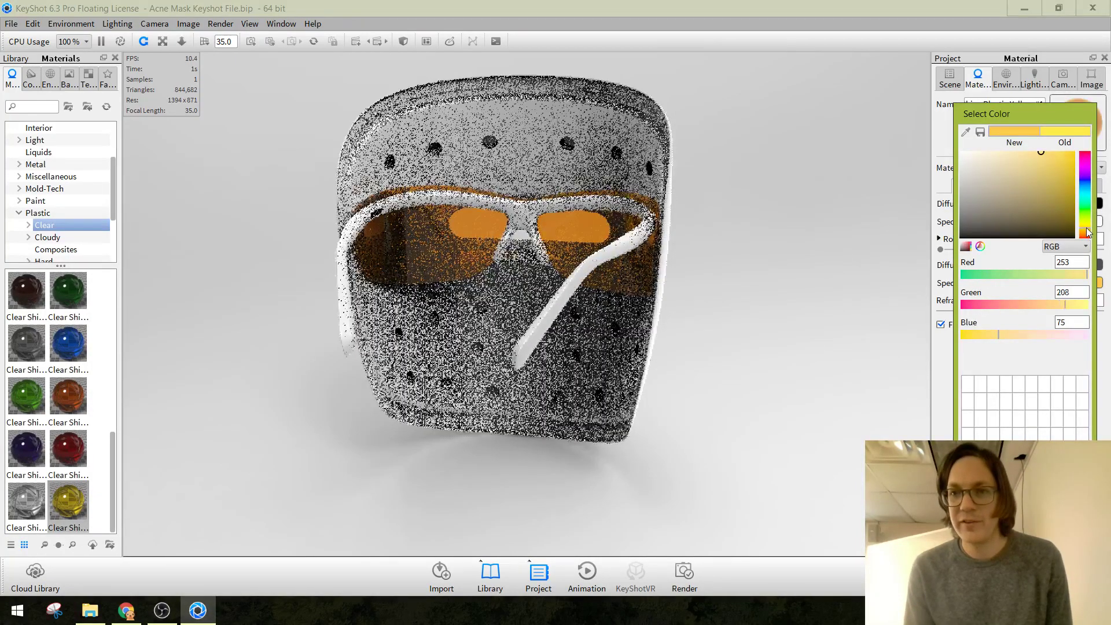
click(1019, 498)
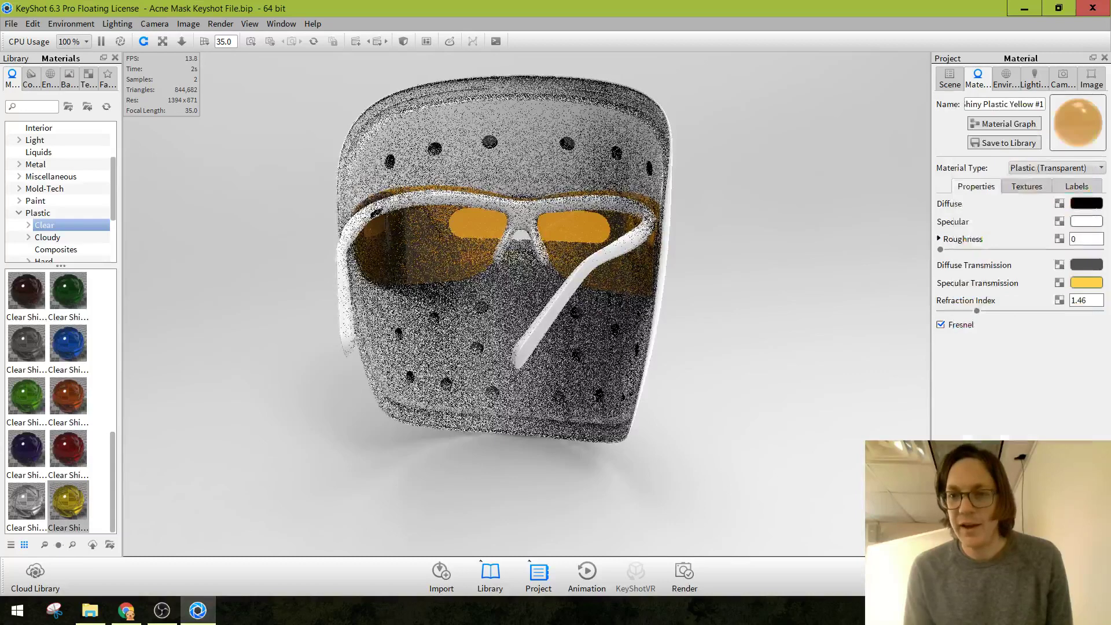
Lighten the lens material's Specular Transmission color to a pale yellow with RGB values 255, 235, 177.
click(1090, 283)
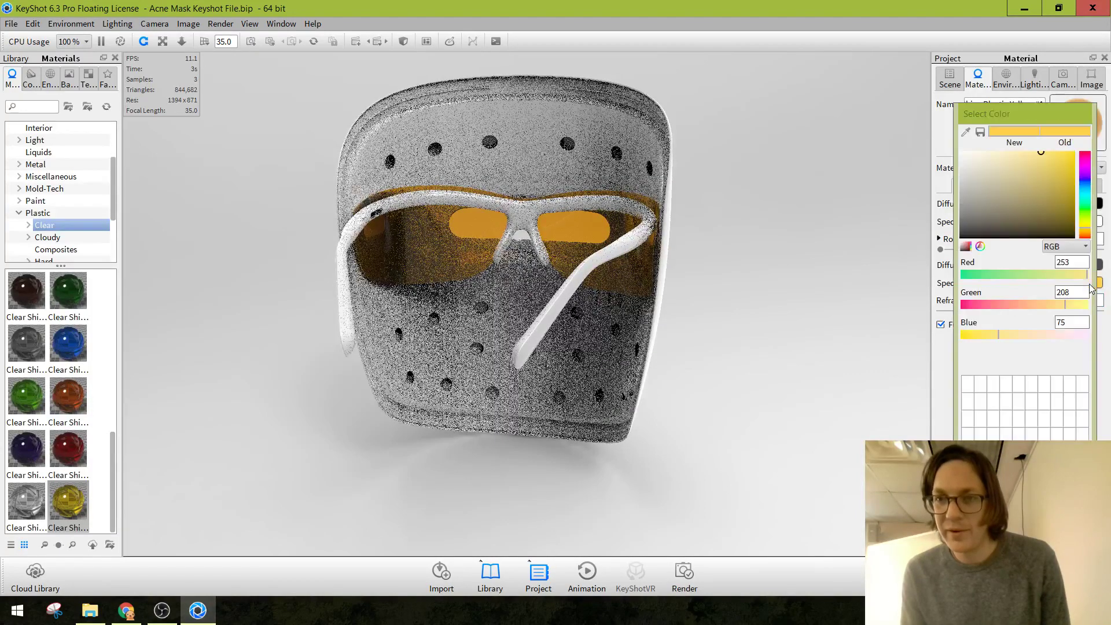
click(999, 154)
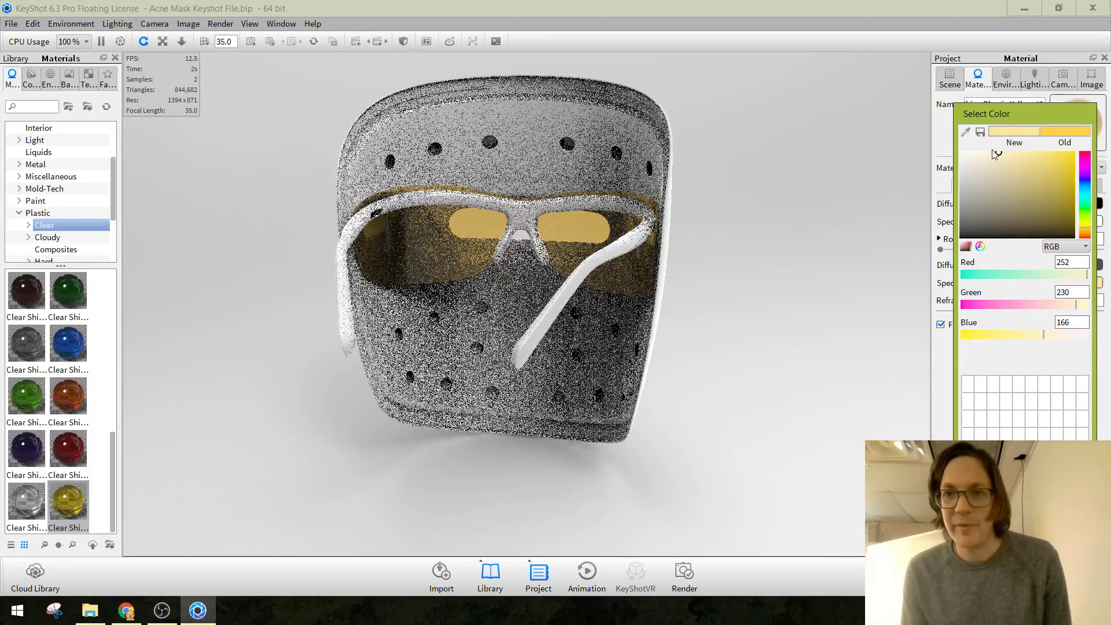
click(991, 152)
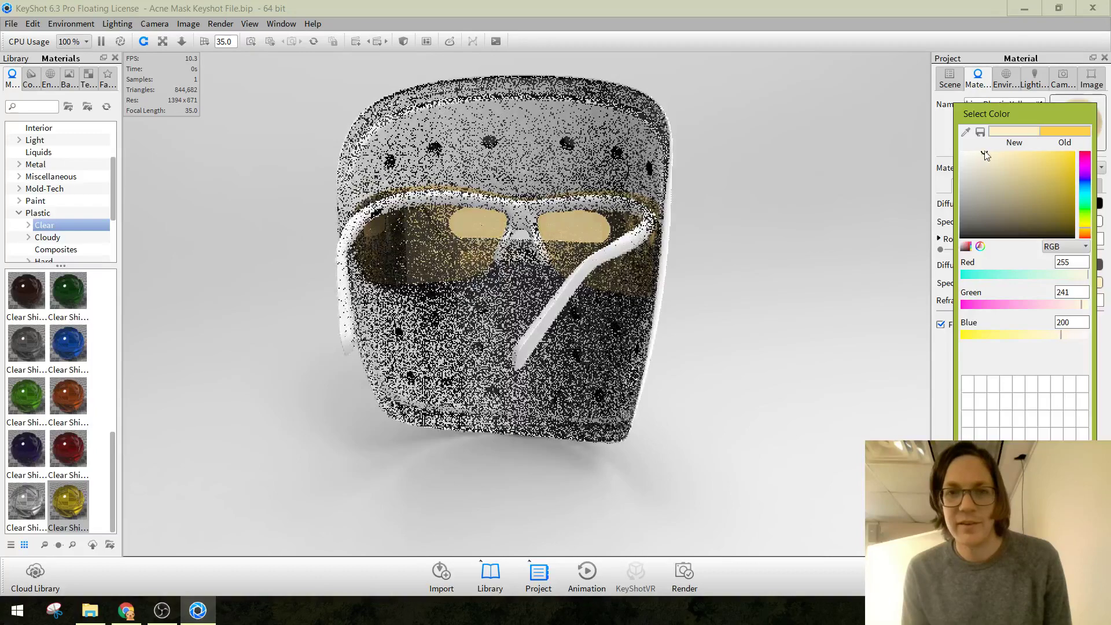
click(989, 151)
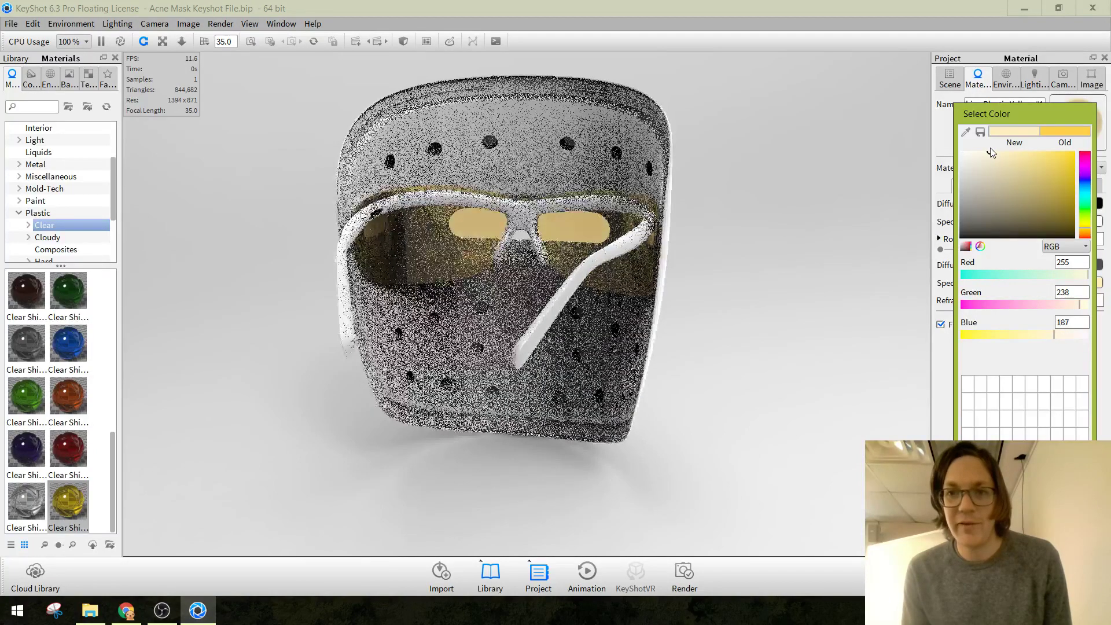
click(991, 152)
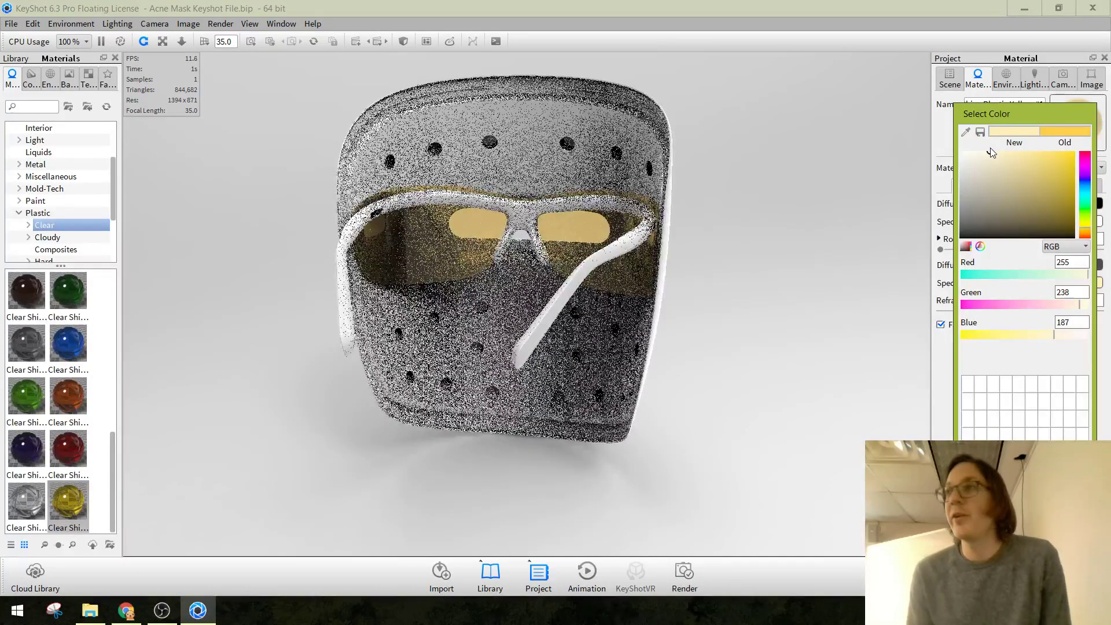
click(994, 153)
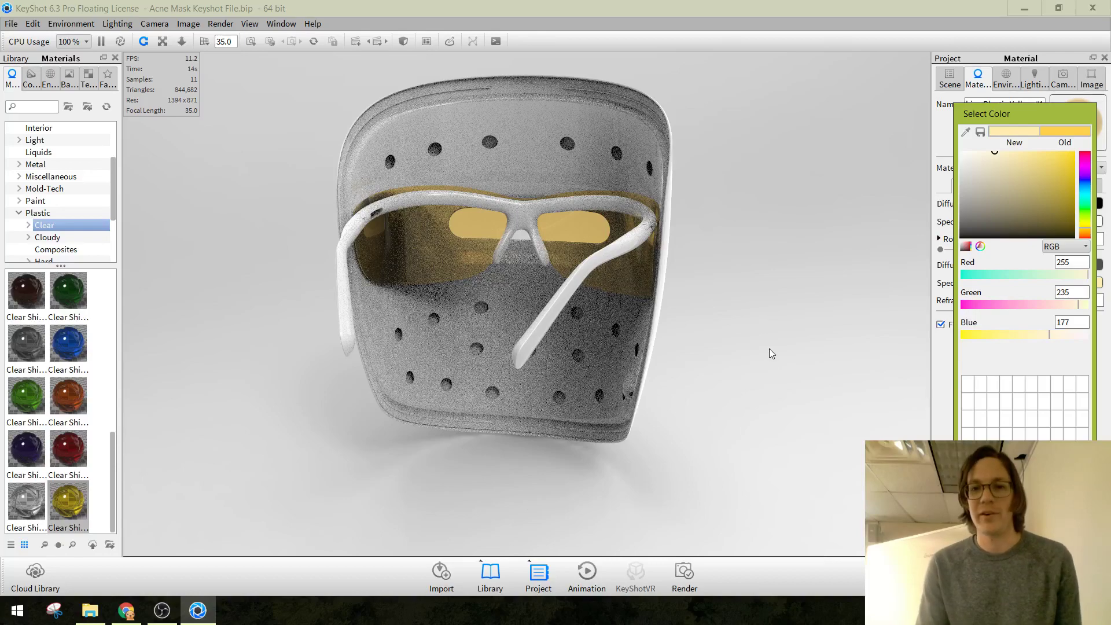
drag(702, 365, 613, 404)
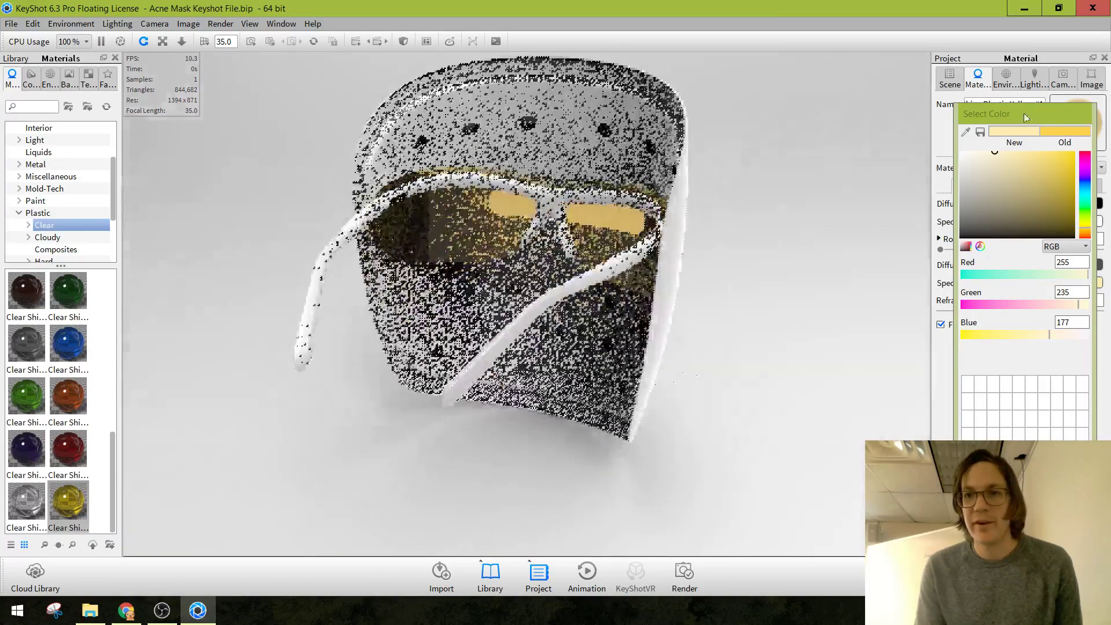
click(948, 91)
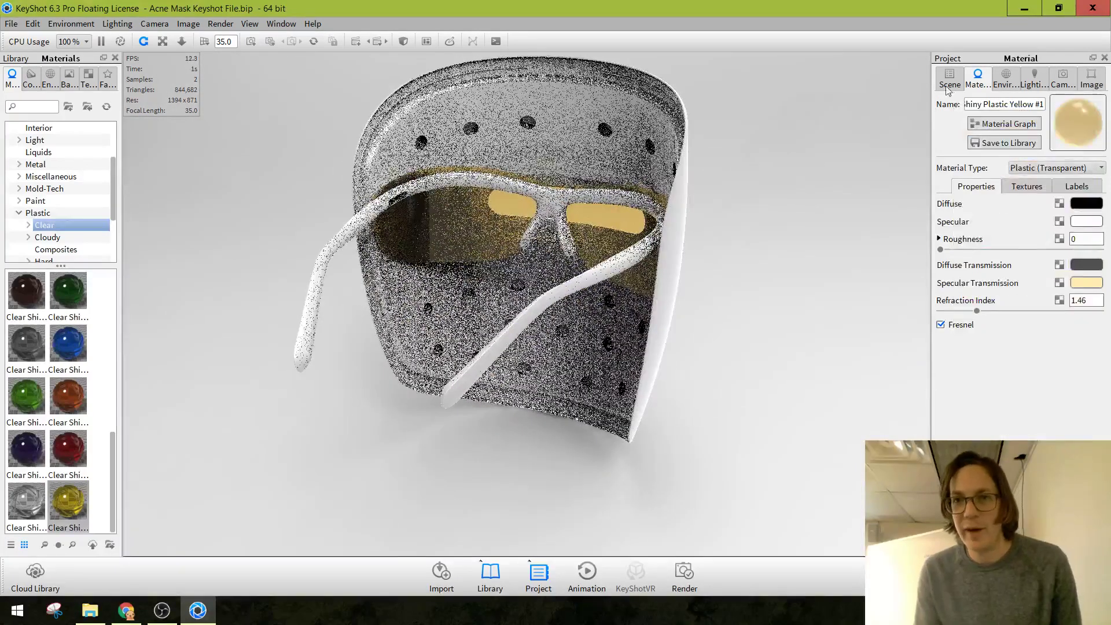
Collapse the mask model in the scene tree and reopen the glasses lens material to inspect its transparent plastic settings.
click(948, 81)
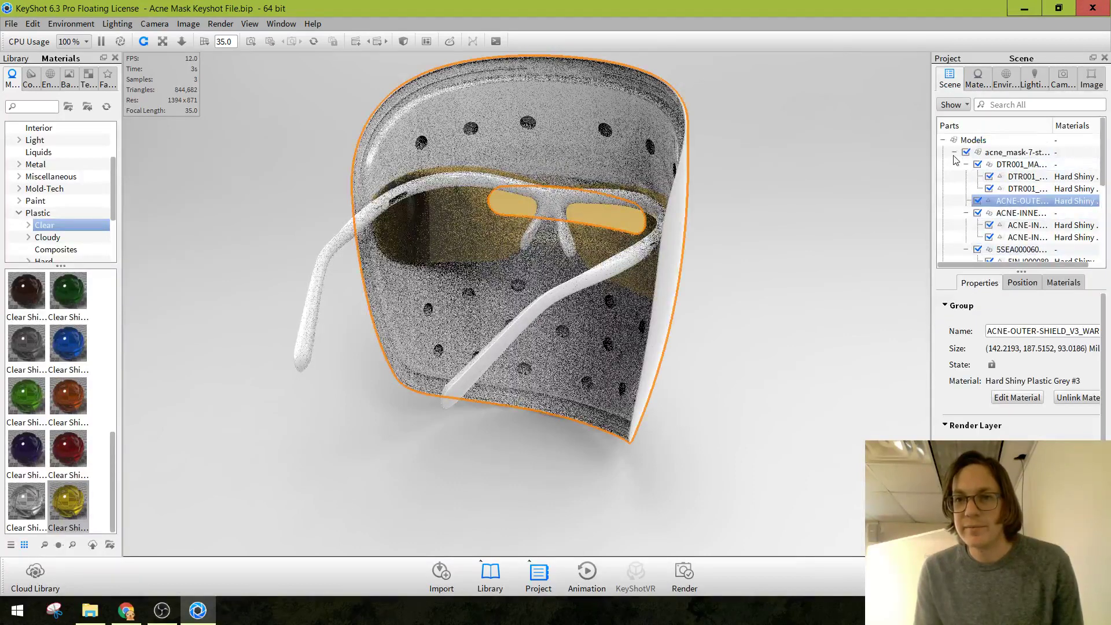
click(954, 153)
double_click(573, 226)
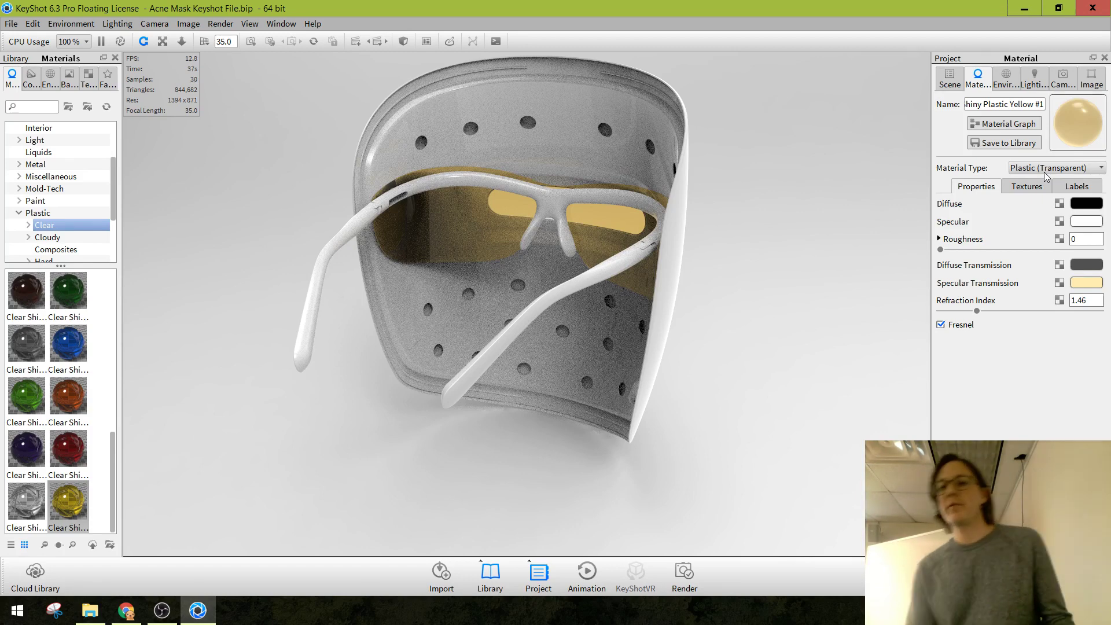
click(1084, 268)
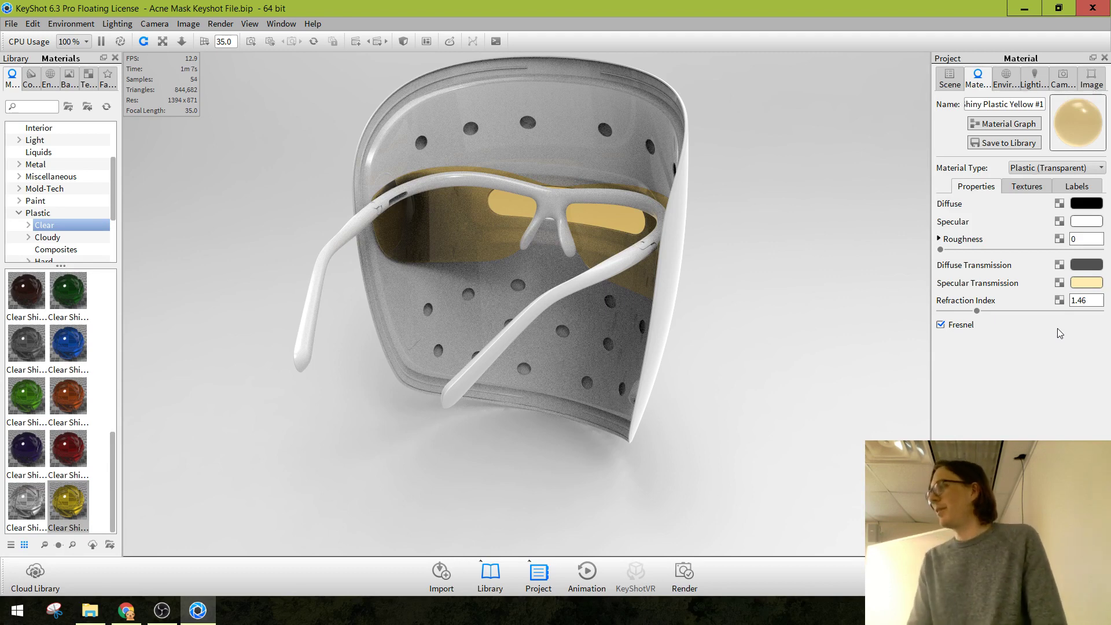
drag(68, 500, 596, 279)
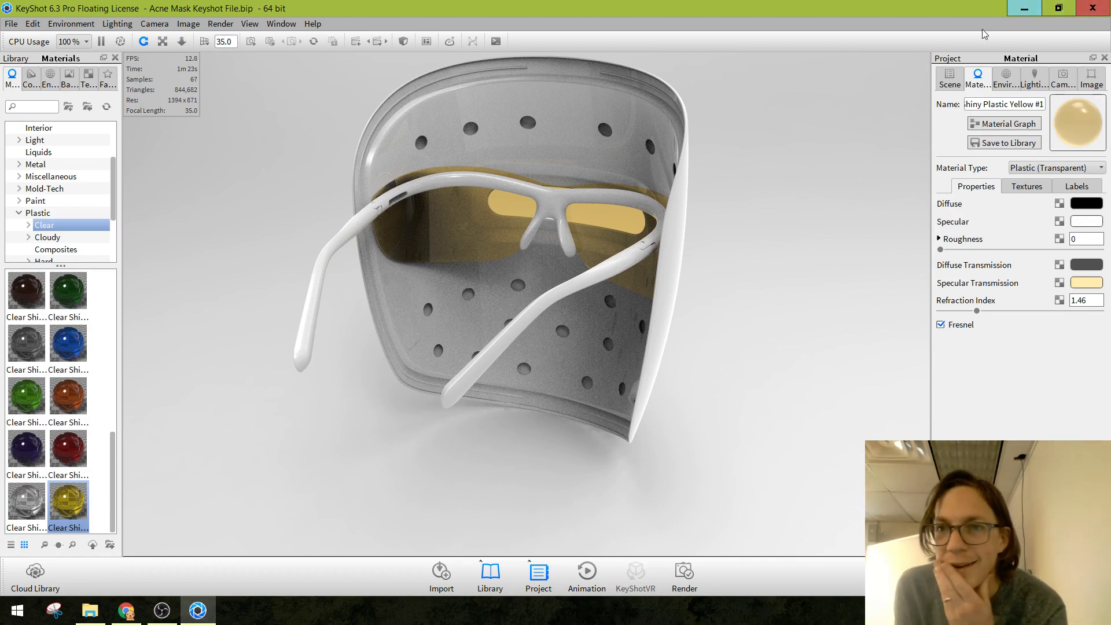
Select the whole acne mask model and raise it above the ground with the Move Tool to a Y translation of about 117.9.
click(949, 78)
drag(656, 398, 771, 351)
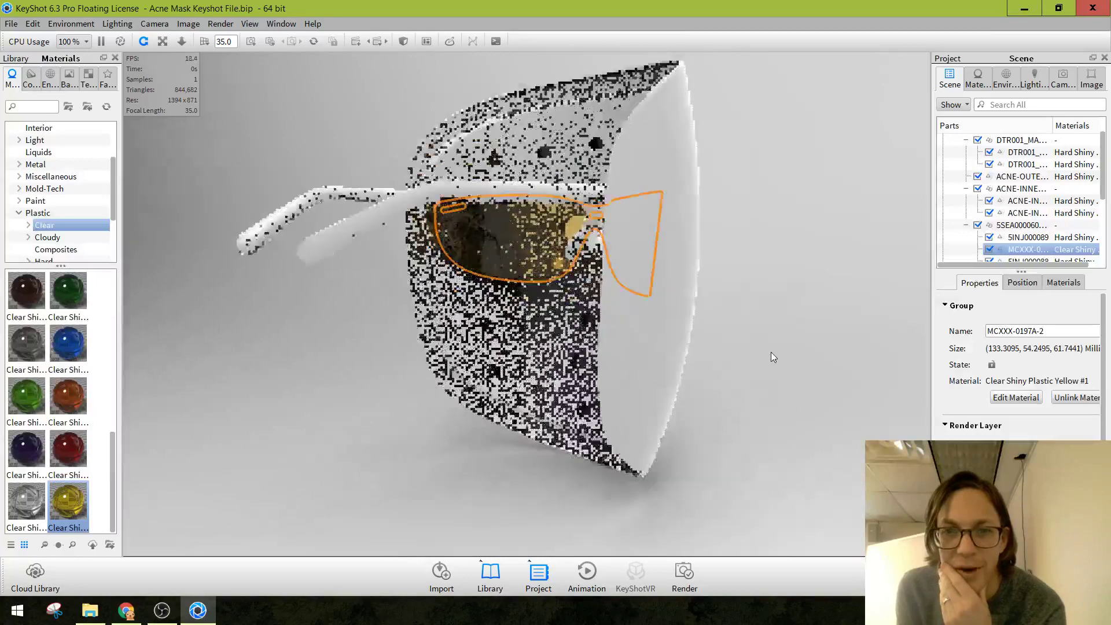
scroll(983, 173, up, 1)
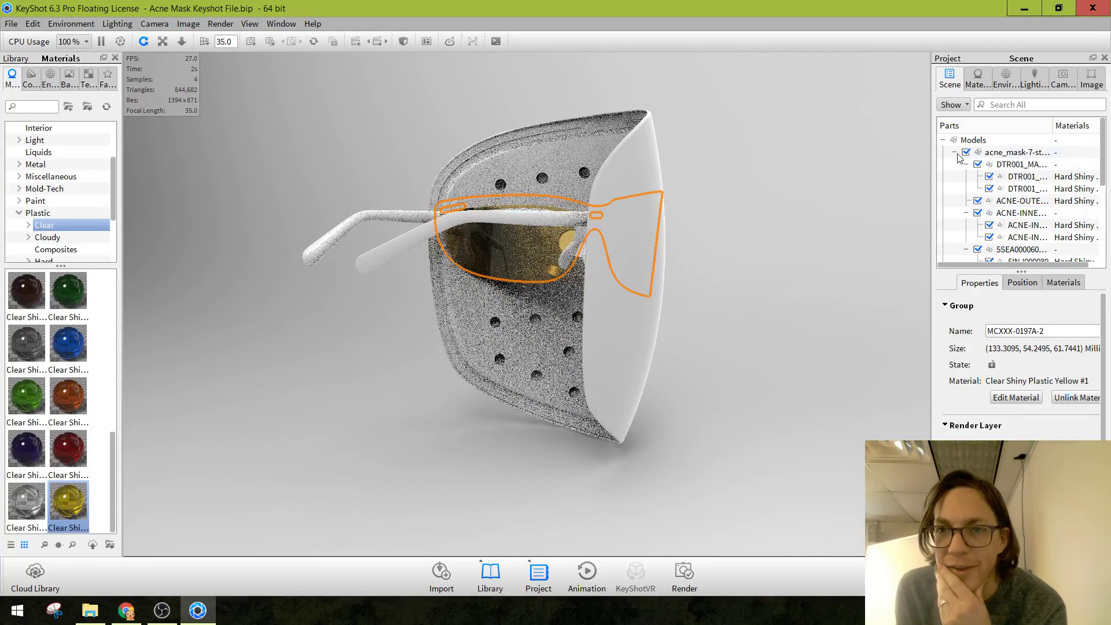
click(953, 153)
click(984, 152)
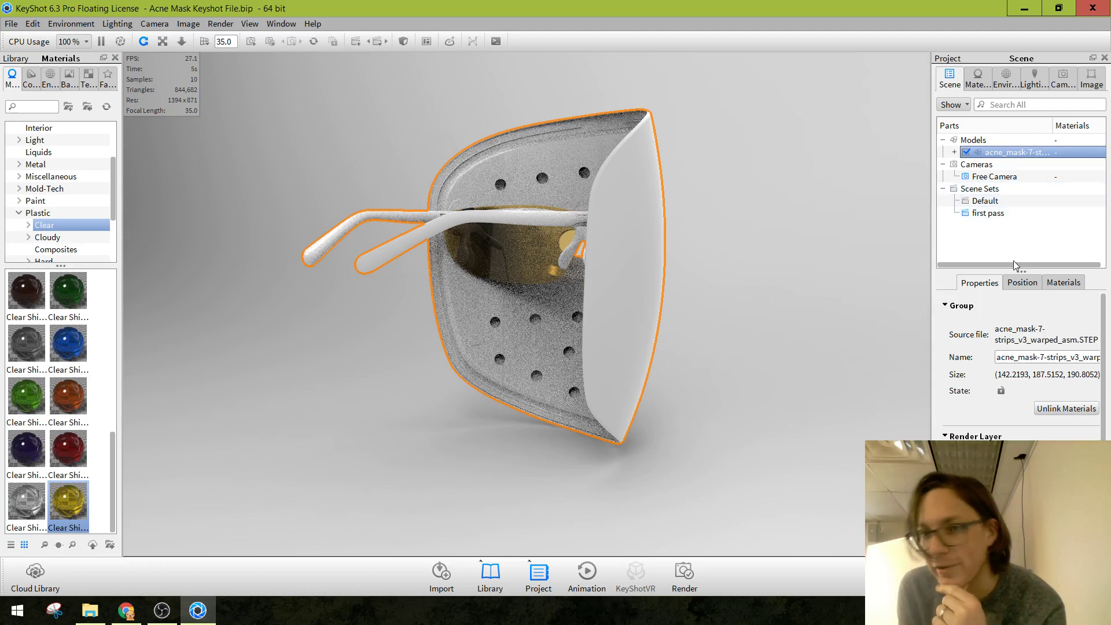
click(1030, 286)
click(1021, 307)
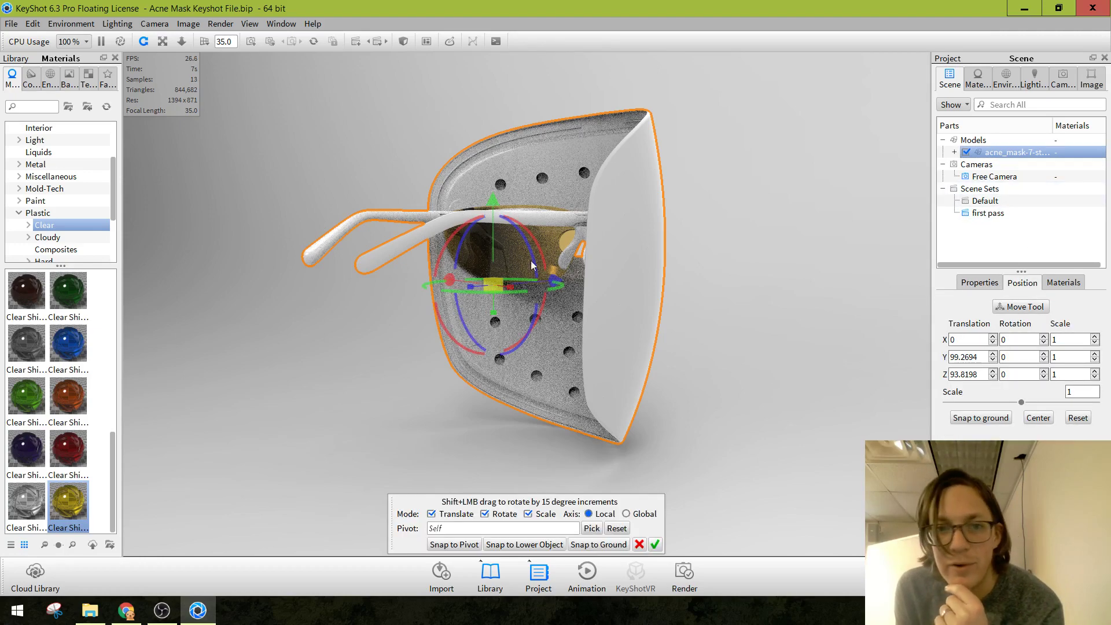
drag(491, 201, 494, 168)
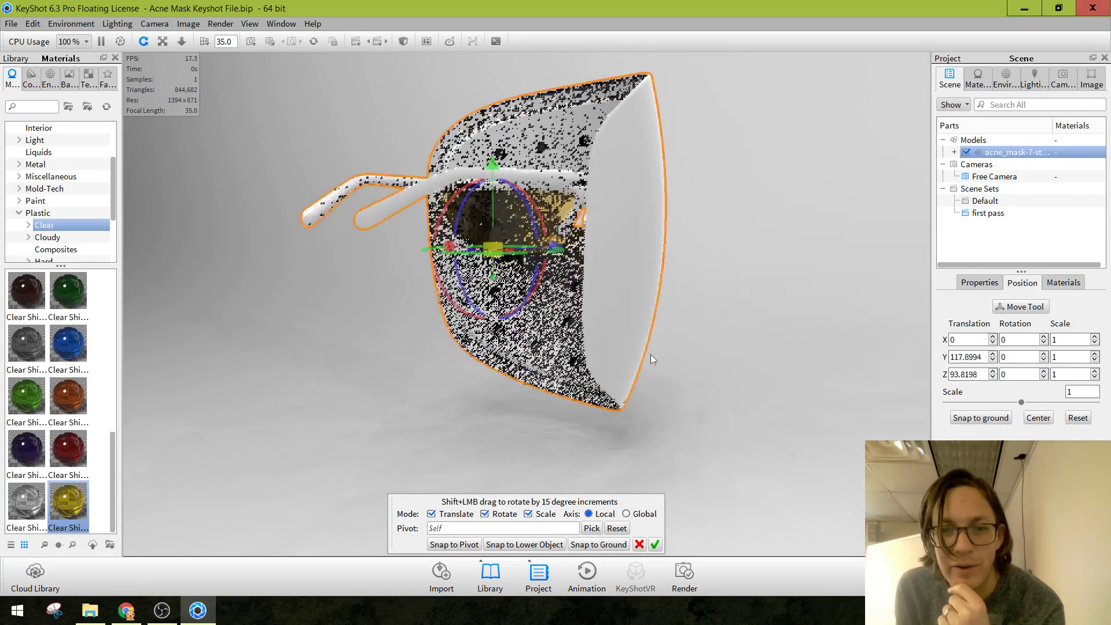
Tilt the mask model about its X axis by about 8.6 degrees and accept the move.
drag(770, 374, 517, 406)
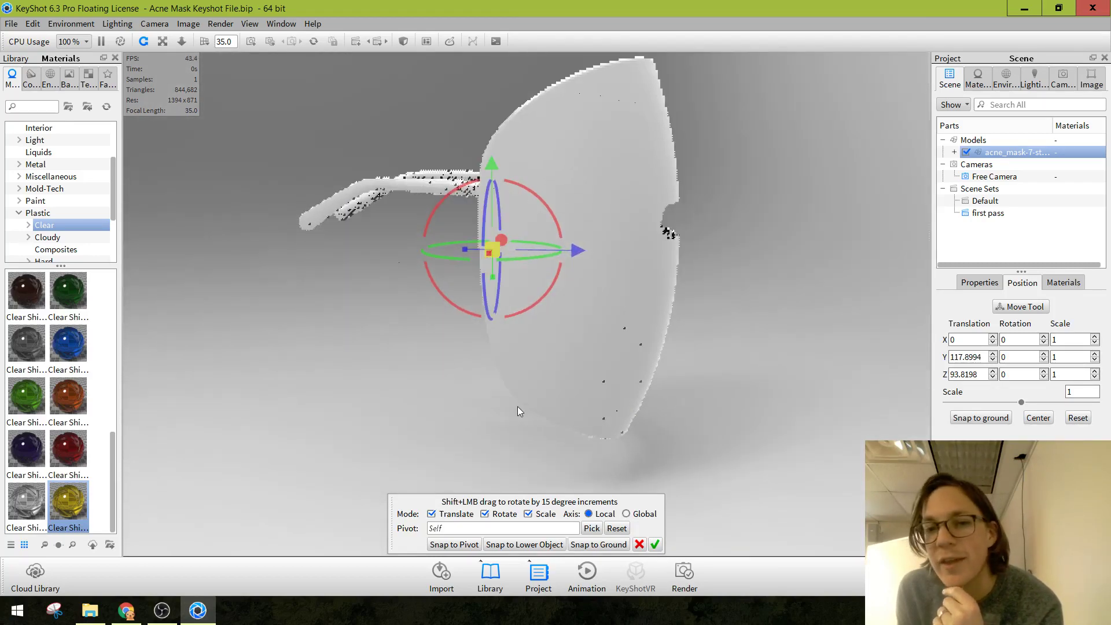
click(516, 406)
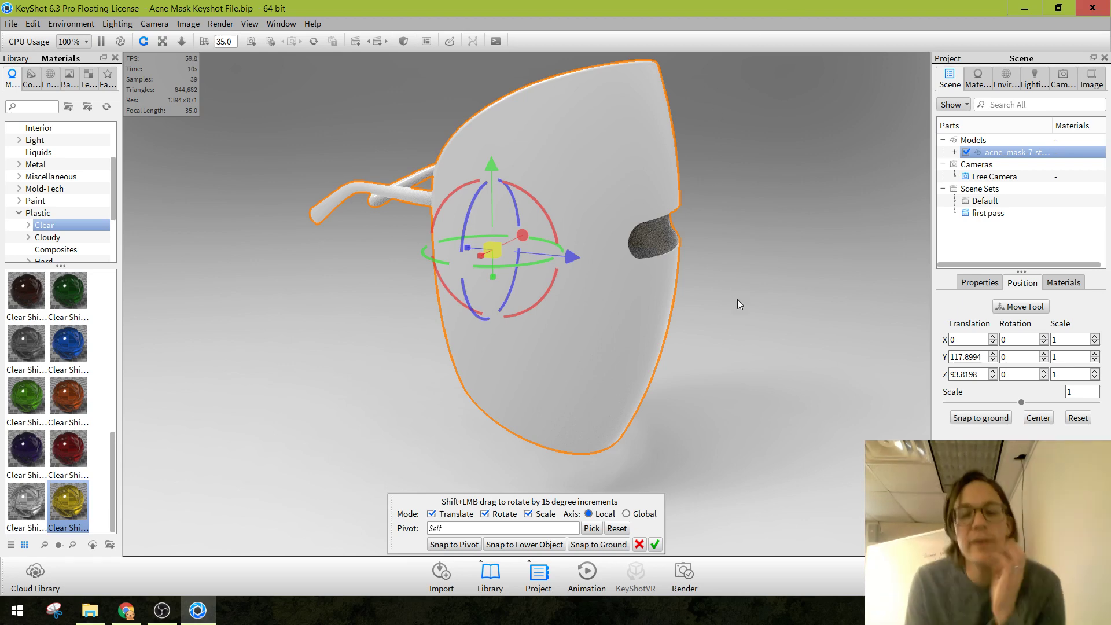
drag(731, 379, 695, 240)
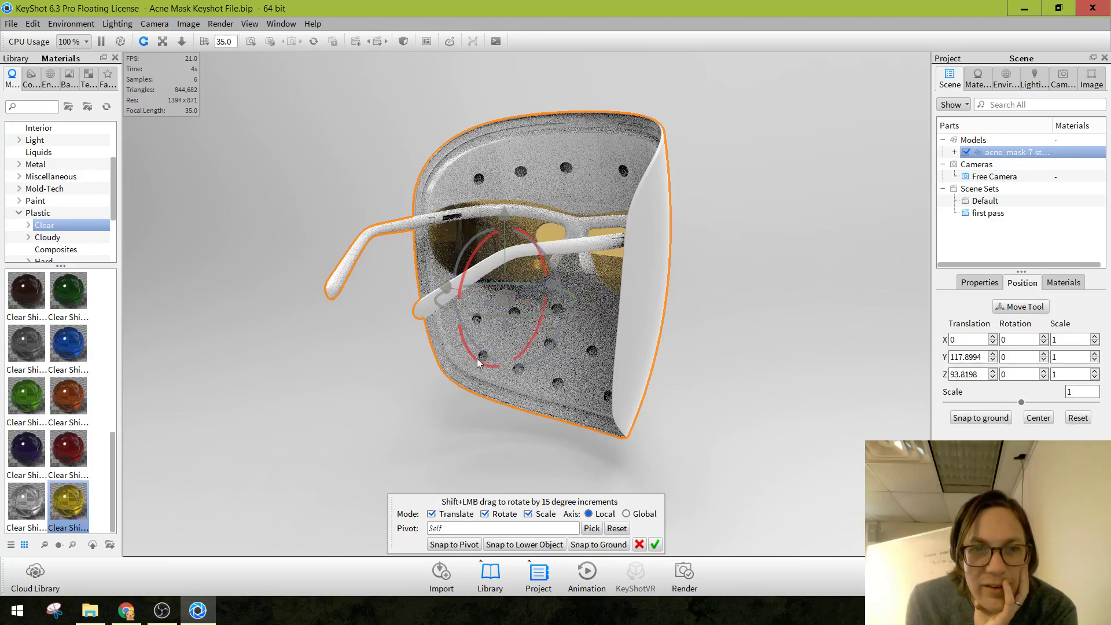
drag(476, 364, 465, 363)
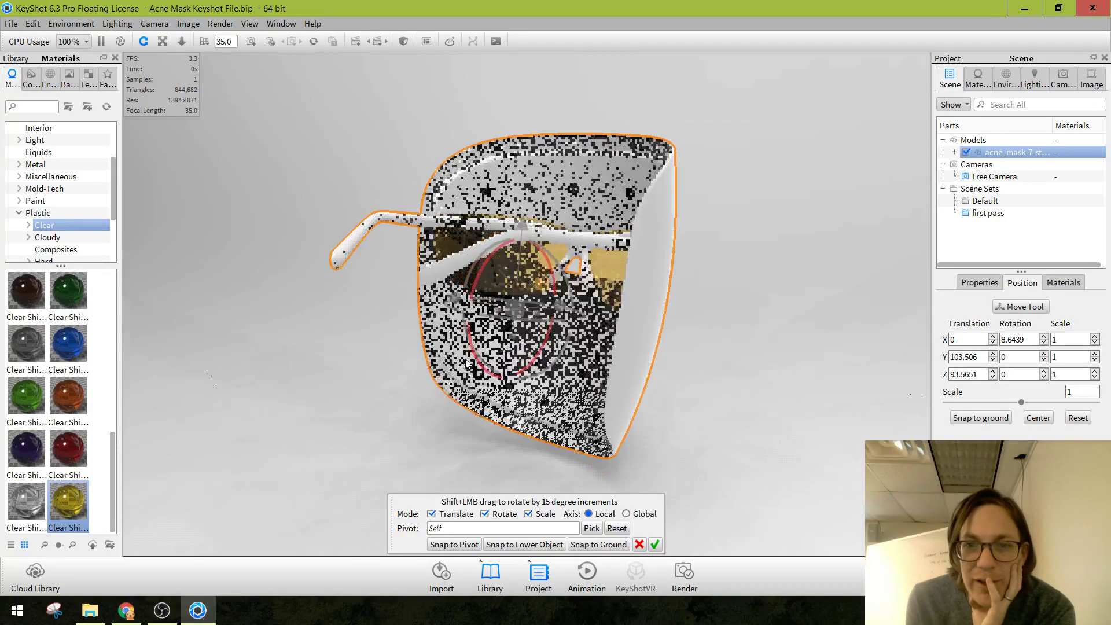
click(655, 545)
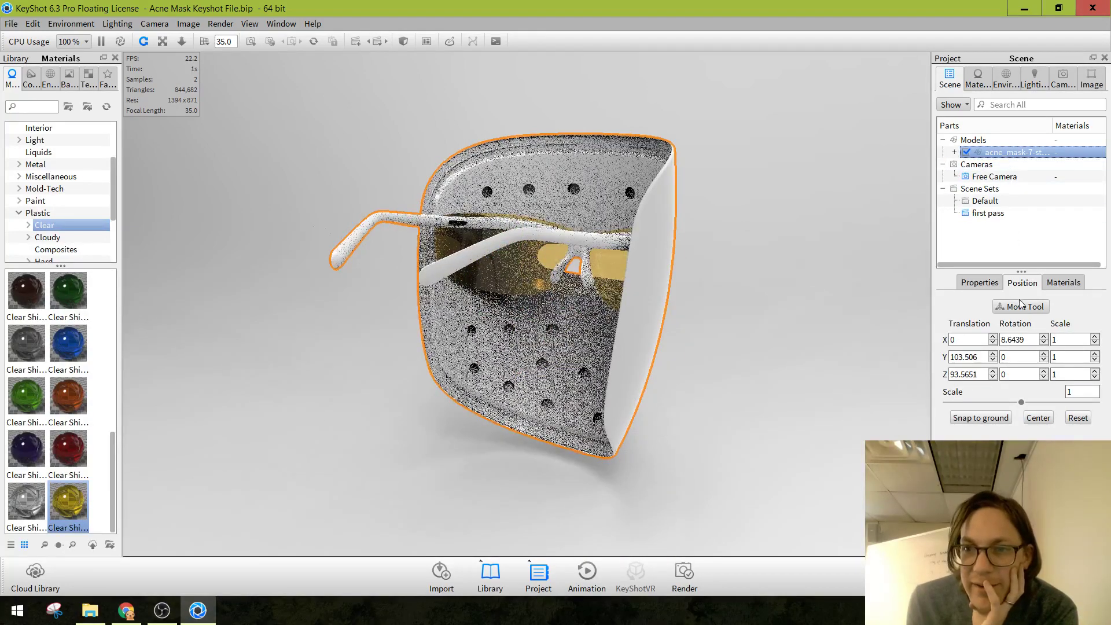
Raise the tilted mask model along the global vertical axis to a Y translation of about 117 and accept the move.
click(991, 307)
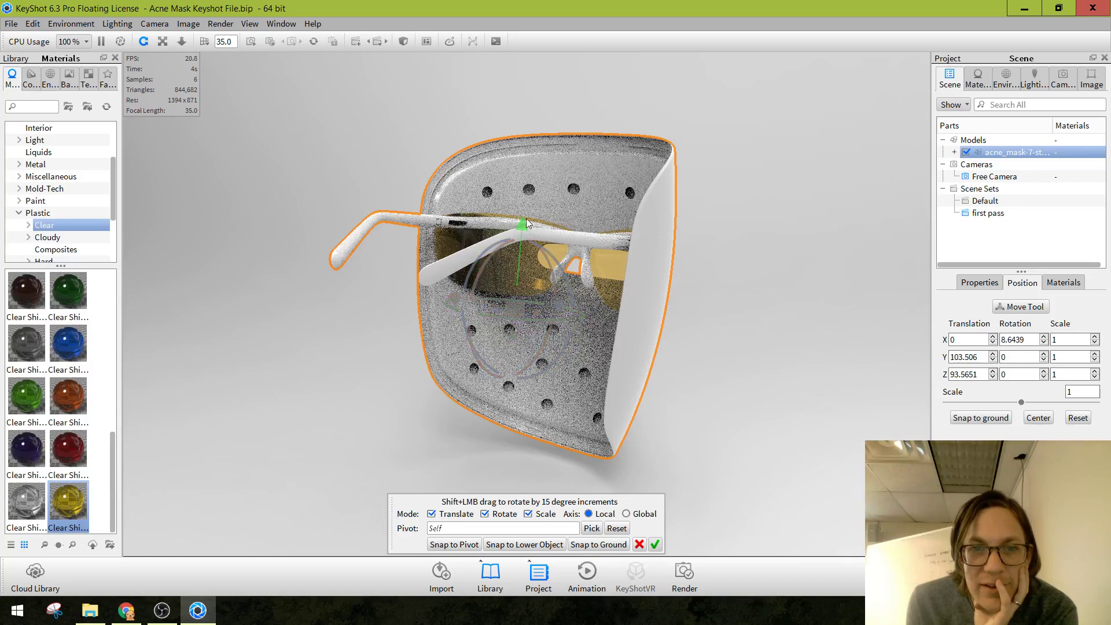
click(650, 514)
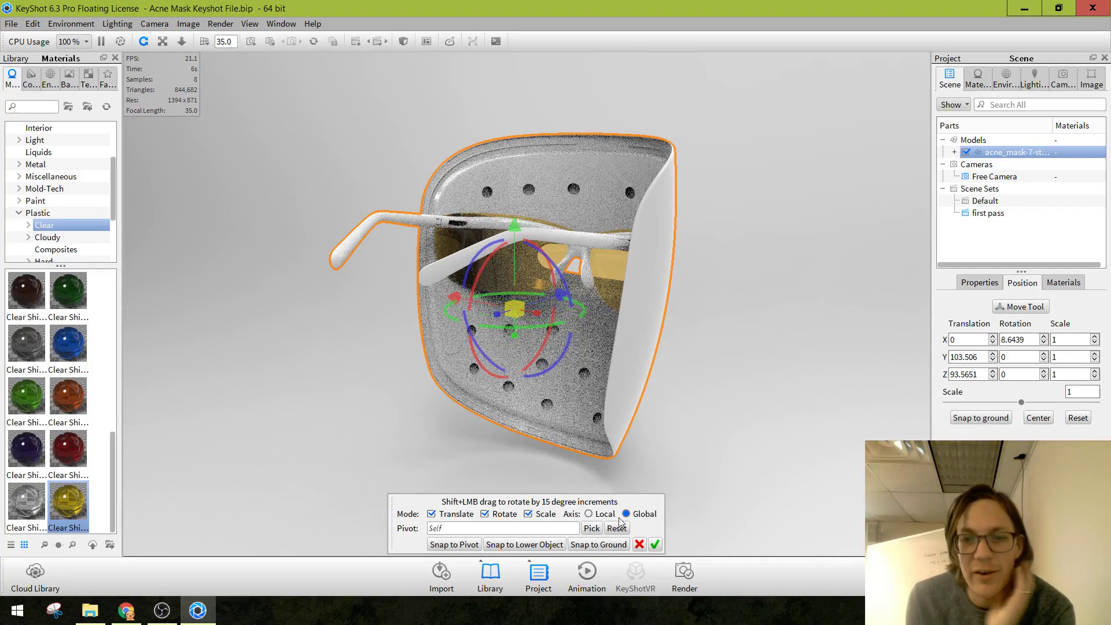
click(600, 514)
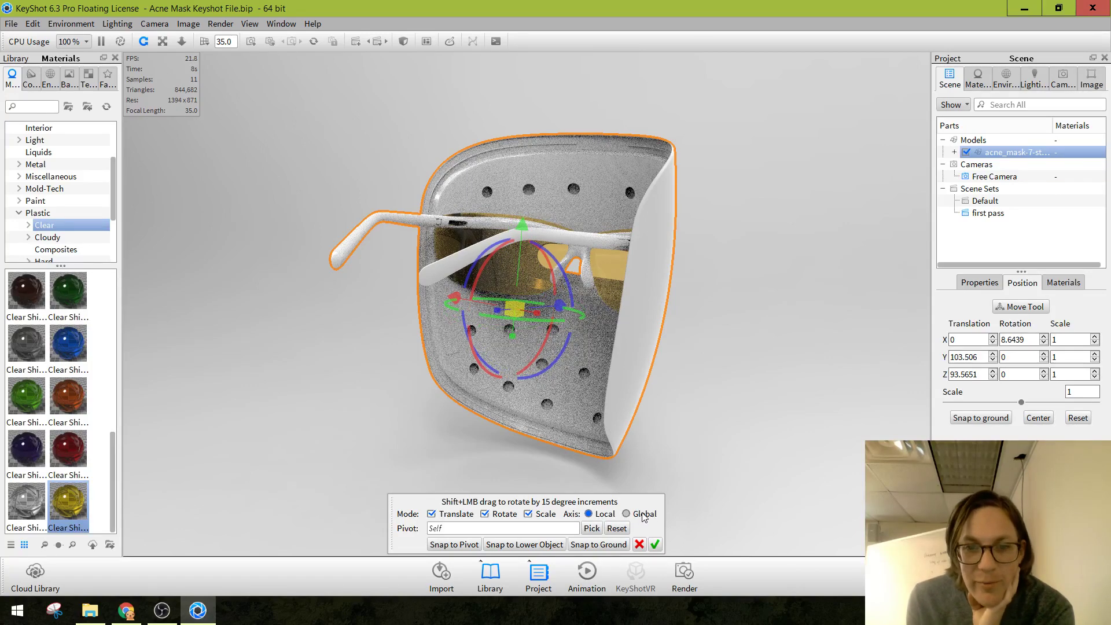
click(643, 514)
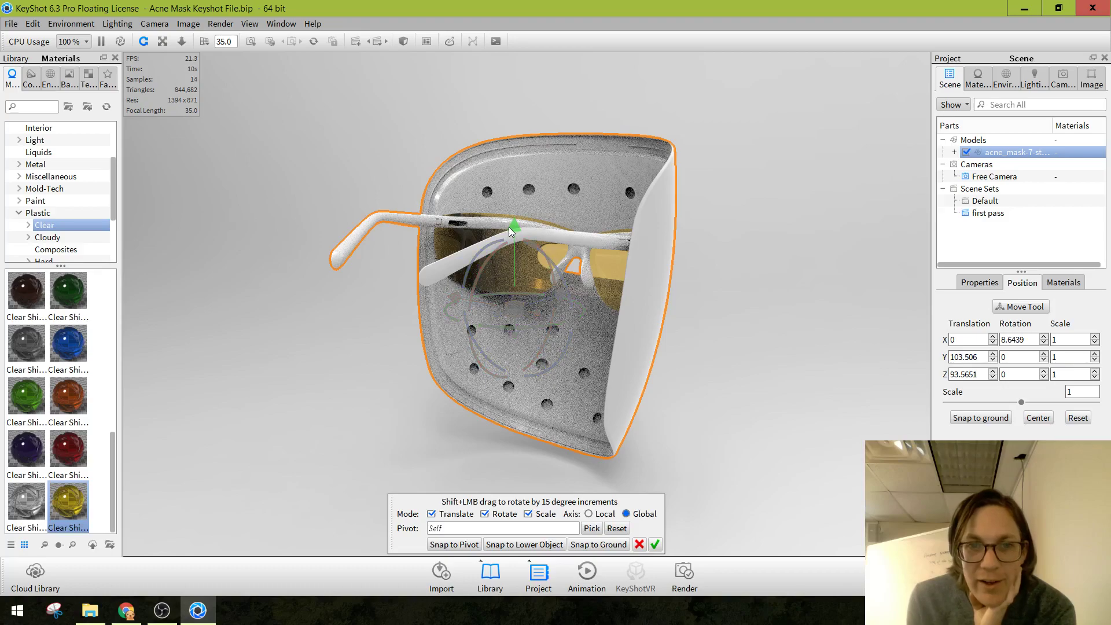
drag(513, 226, 515, 199)
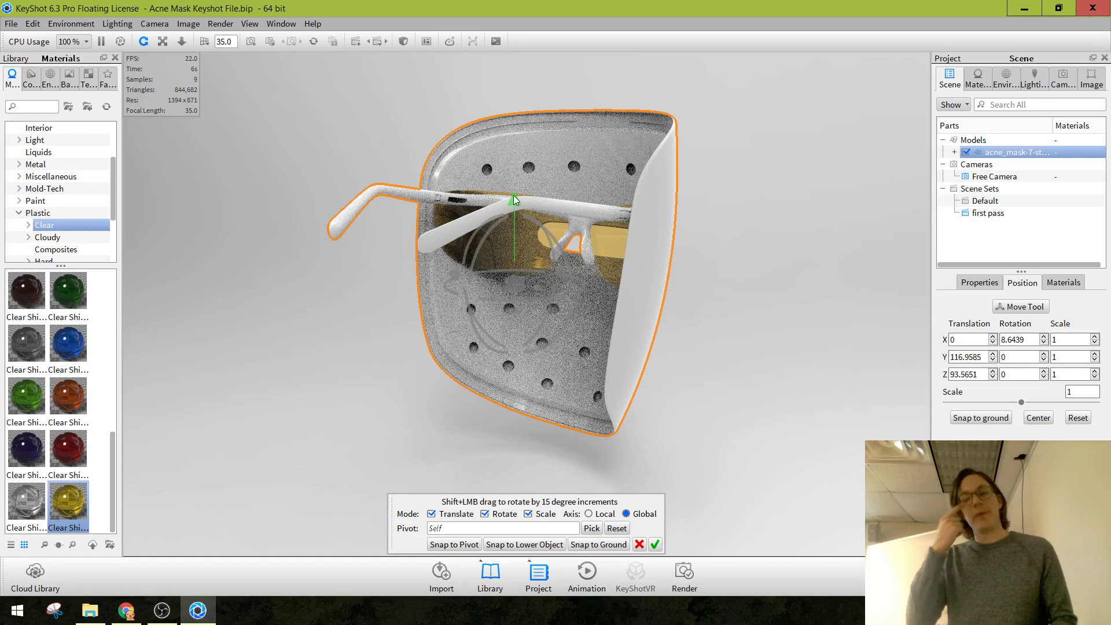
click(602, 513)
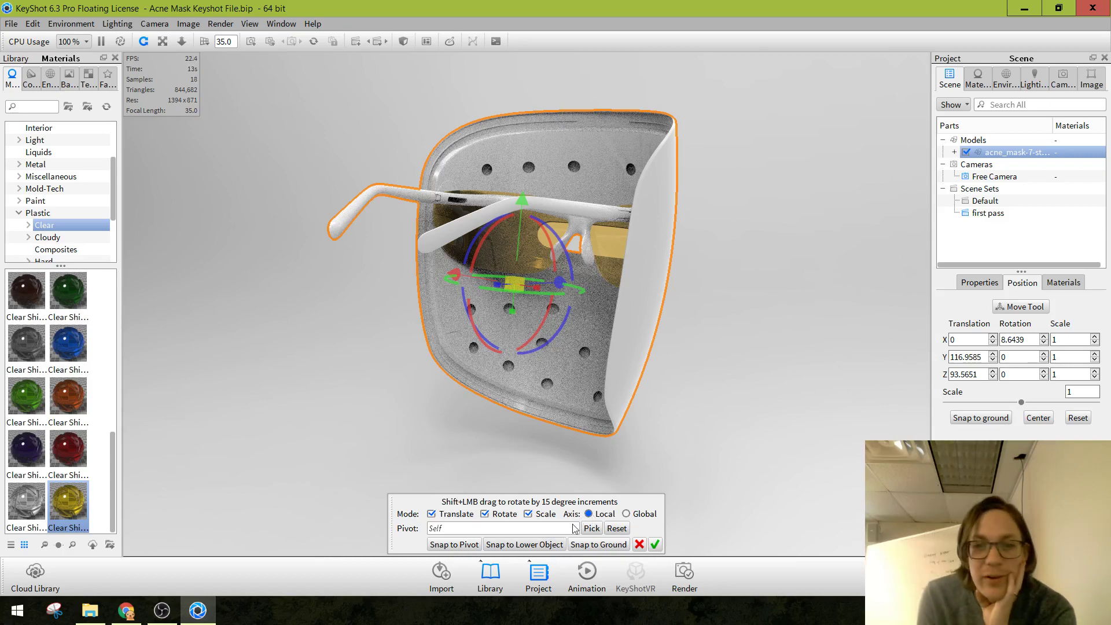
drag(693, 360, 450, 338)
drag(540, 342, 711, 443)
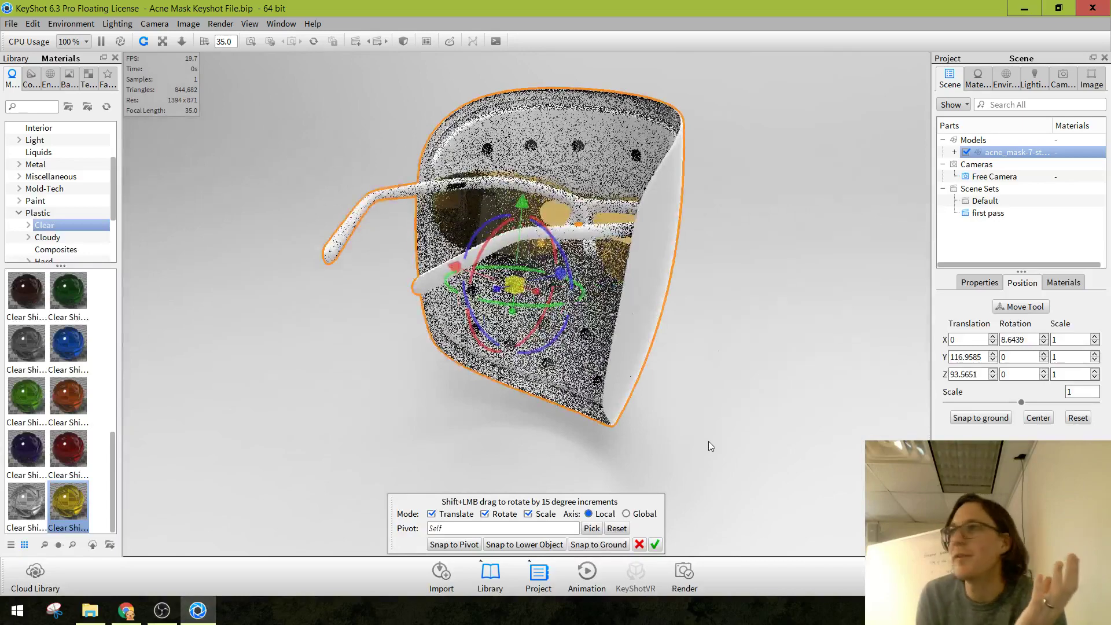
click(654, 544)
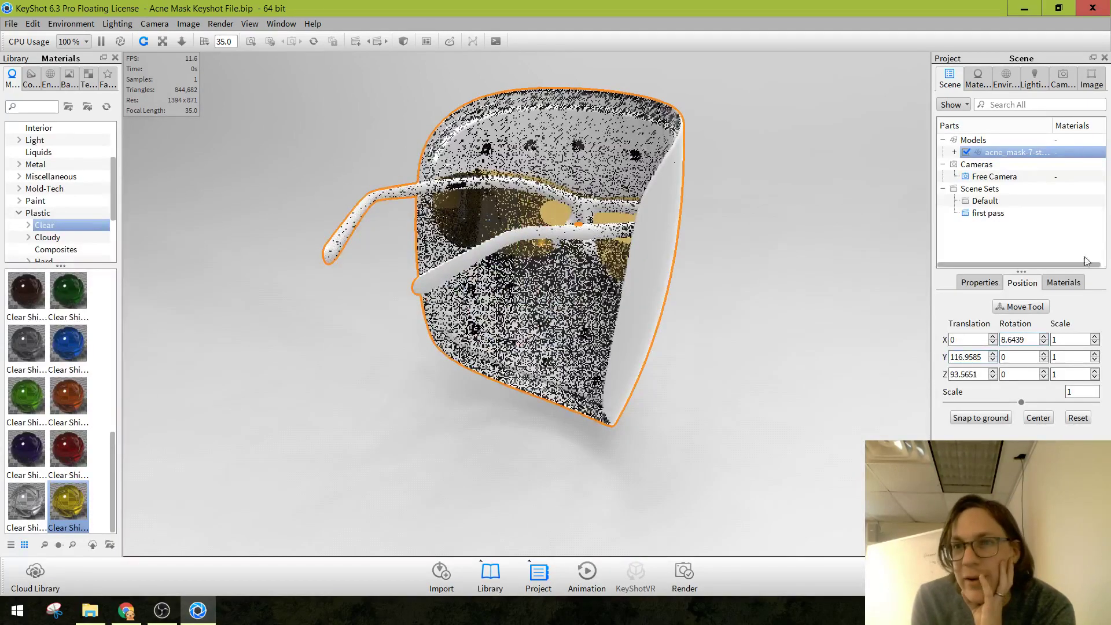
Compare the Basic and Product lighting presets on the scene and apply Product.
click(1020, 82)
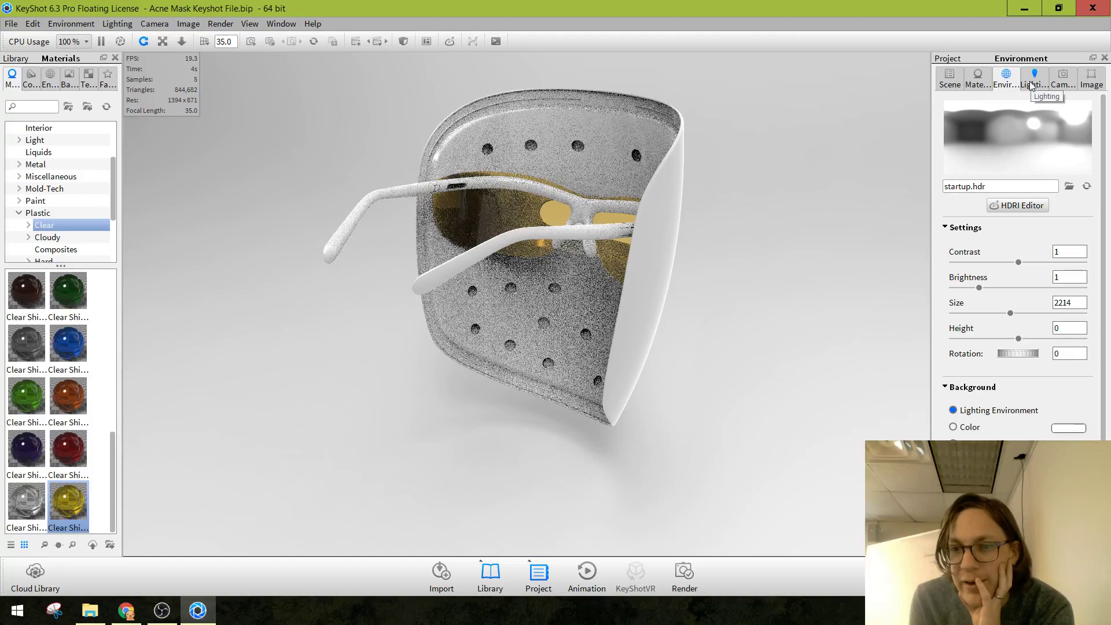
click(1030, 85)
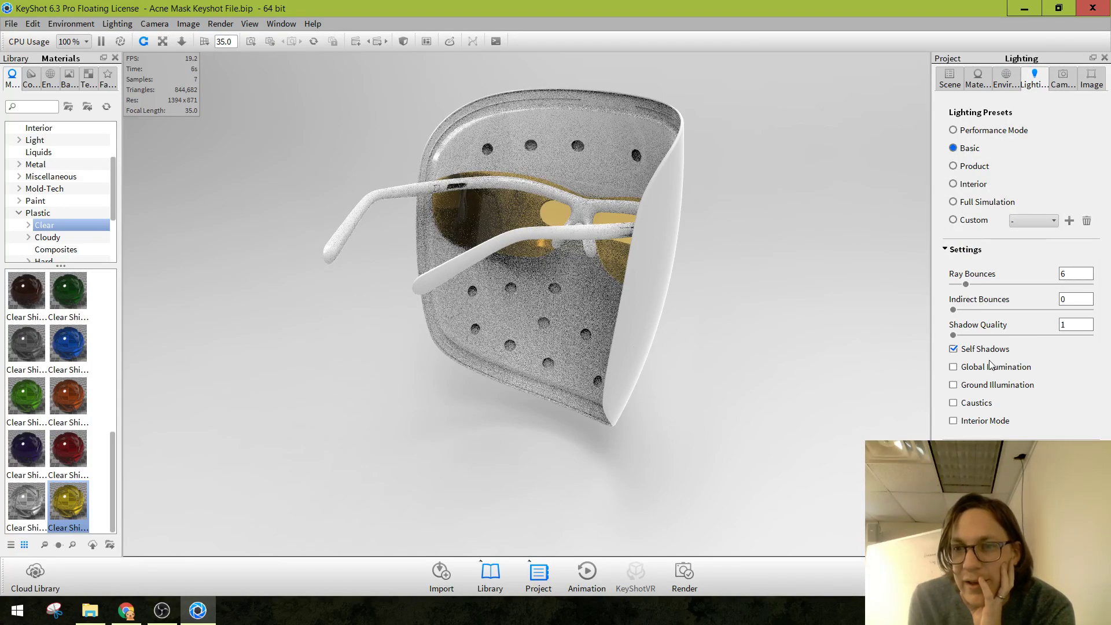
click(973, 166)
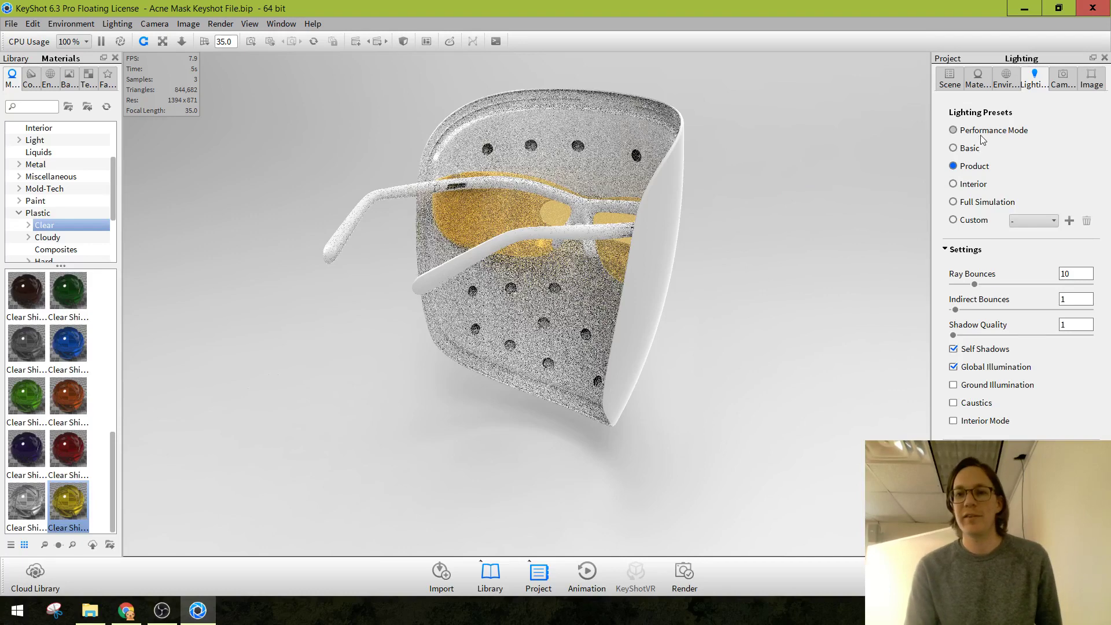
click(982, 149)
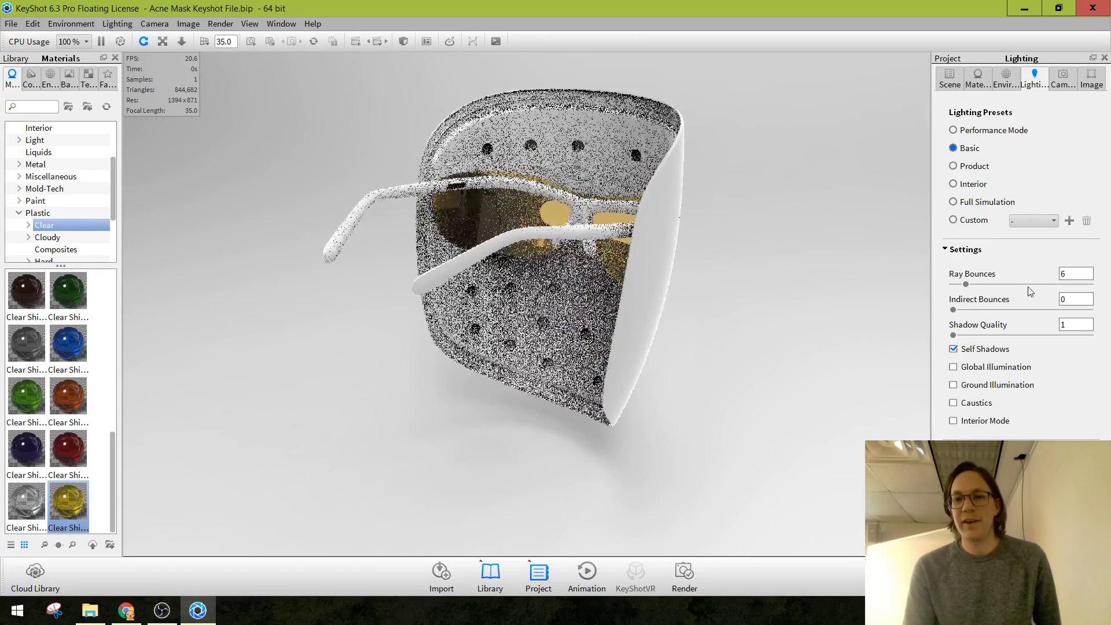
click(972, 166)
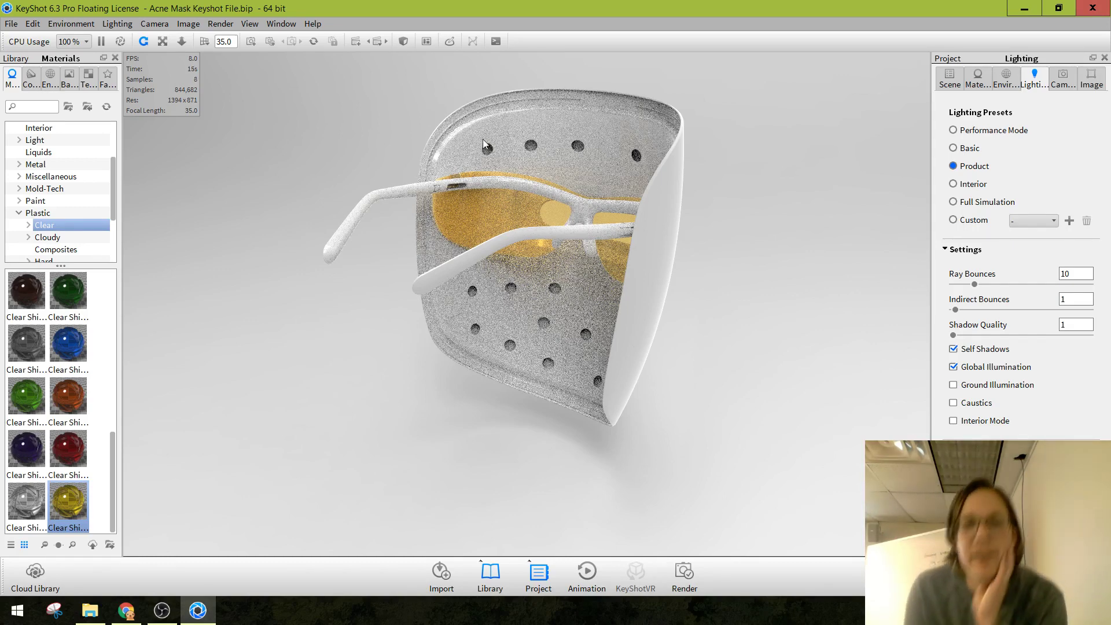
Compare the lens appearance with Global Illumination off and on, leaving it enabled.
click(971, 370)
click(972, 371)
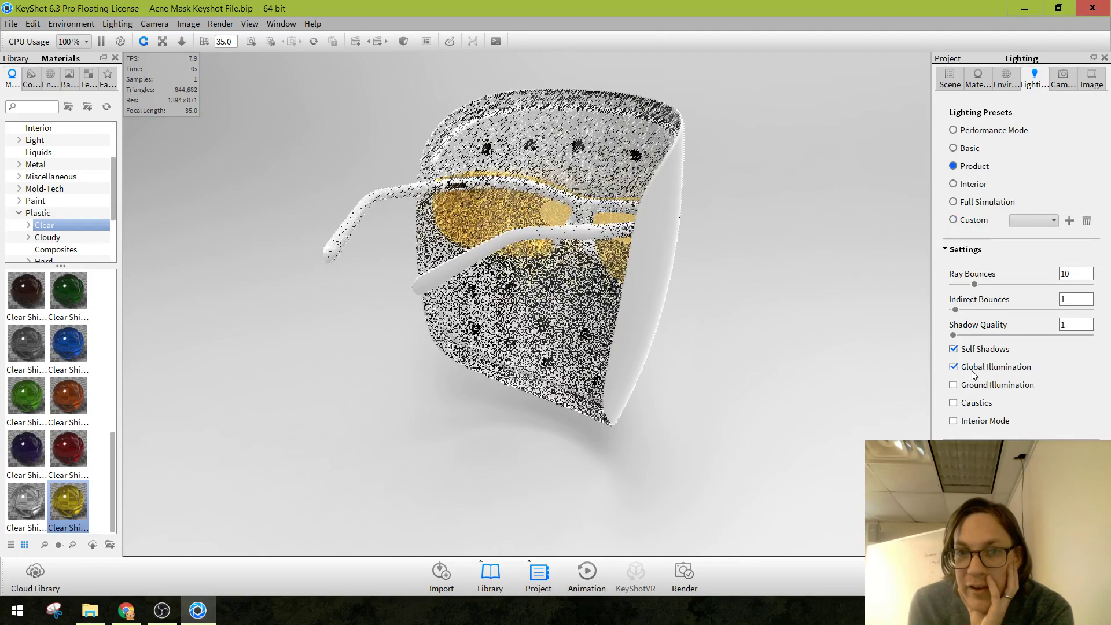
click(974, 374)
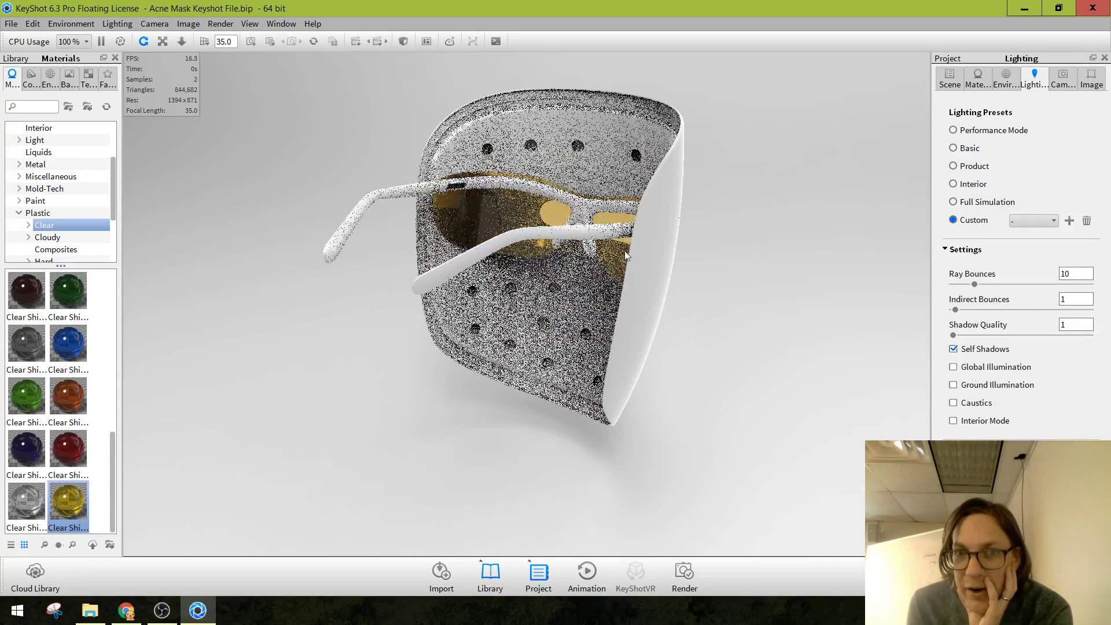
click(971, 370)
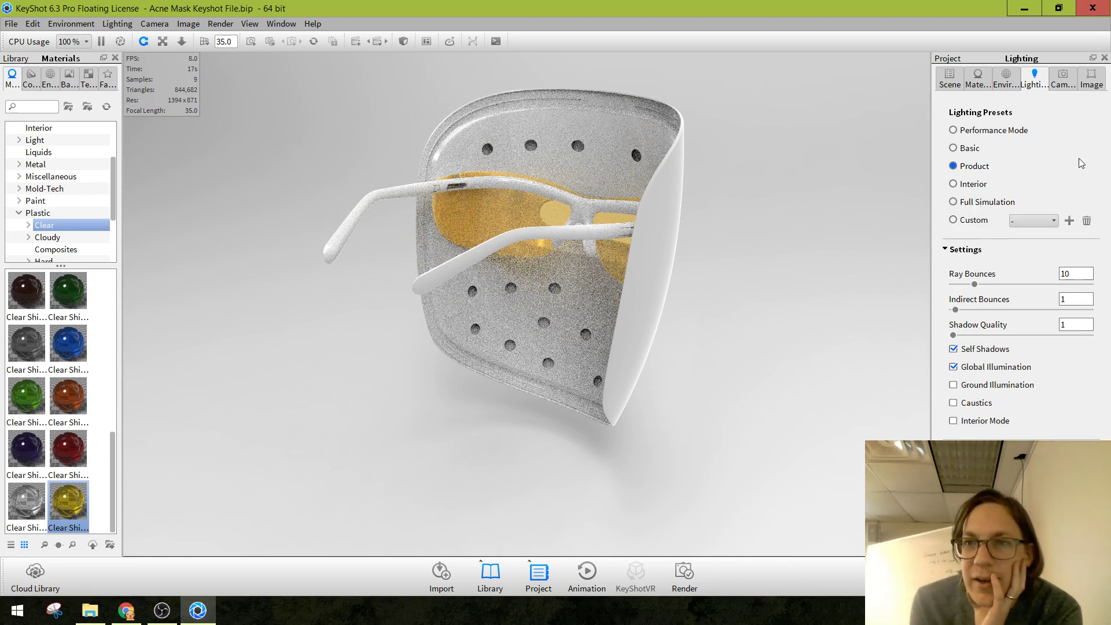
Frame the free camera closer on the mask's inner side, at distance about 328, azimuth about 49.6 and inclination about 13.3.
click(1062, 87)
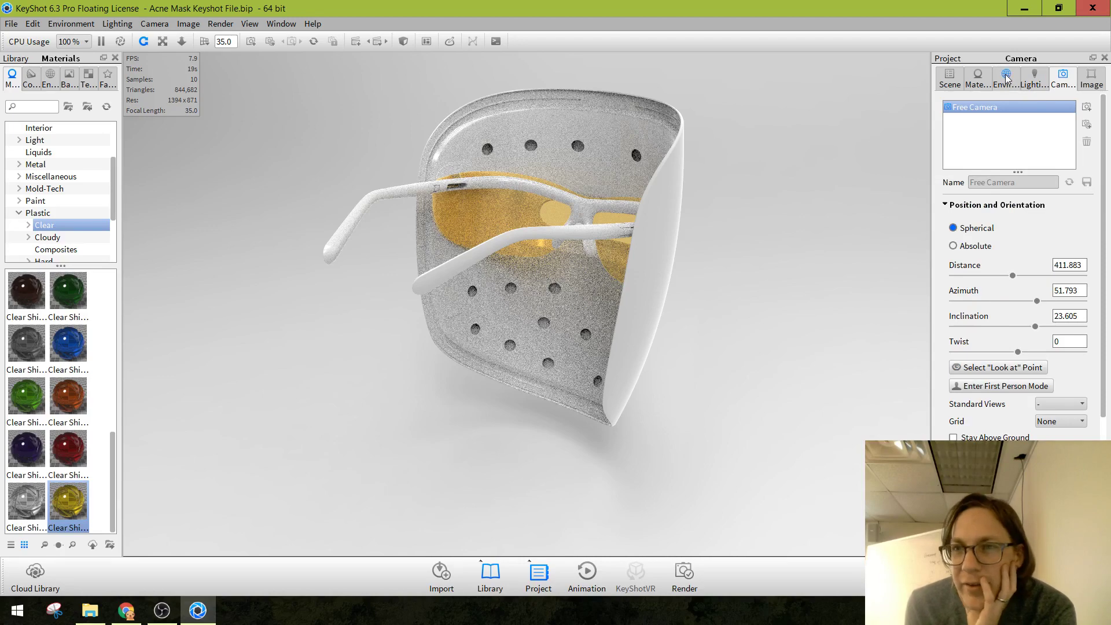
drag(692, 374, 694, 287)
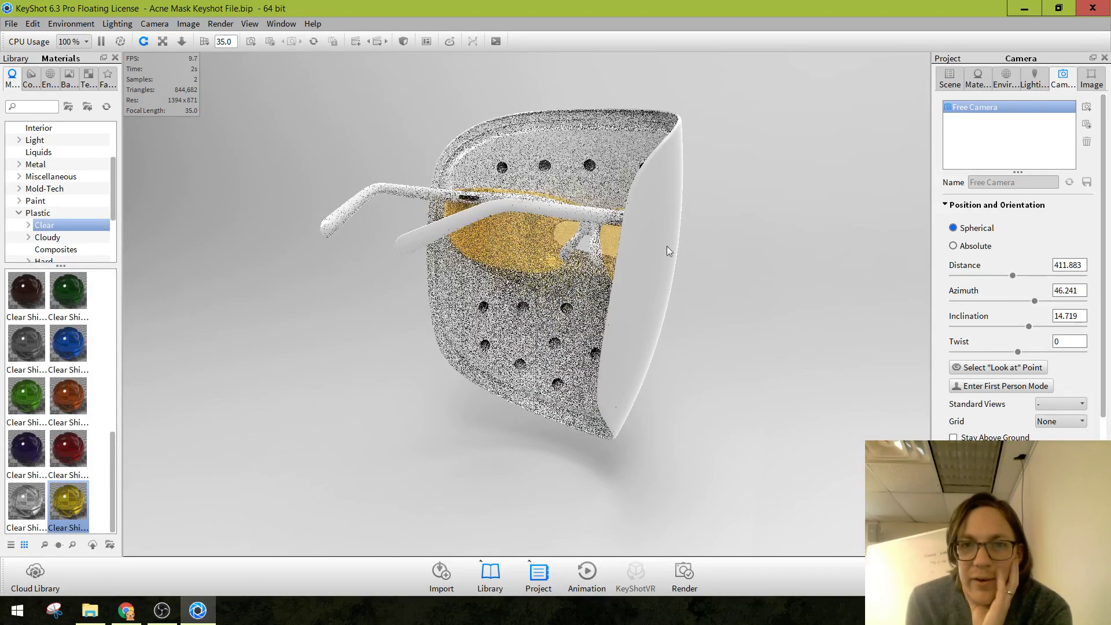
drag(654, 348, 681, 335)
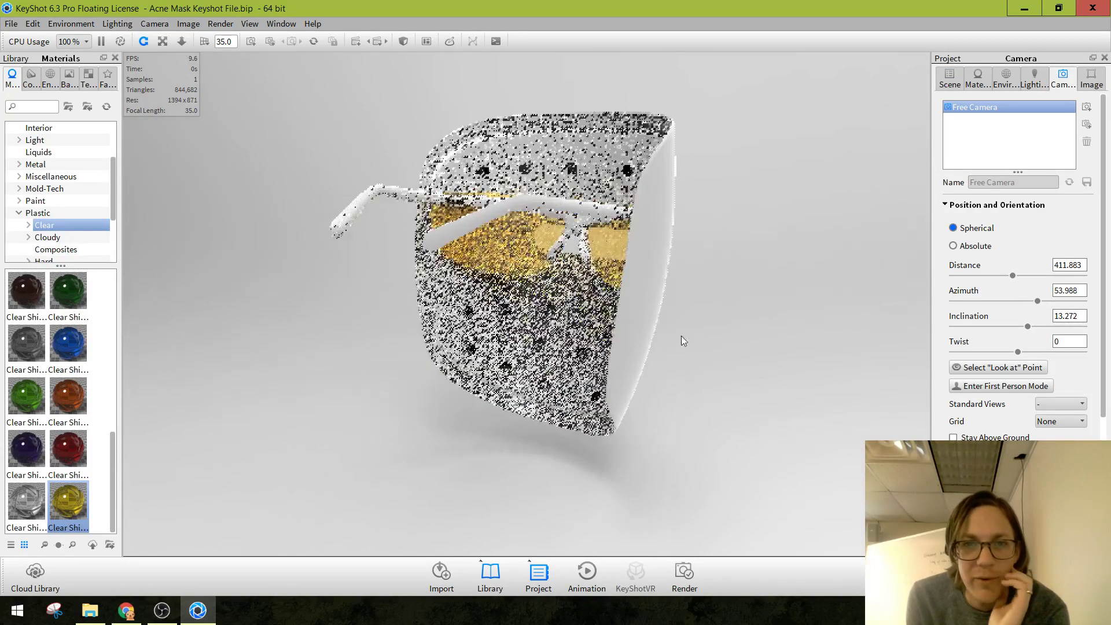
scroll(486, 218, up, 5)
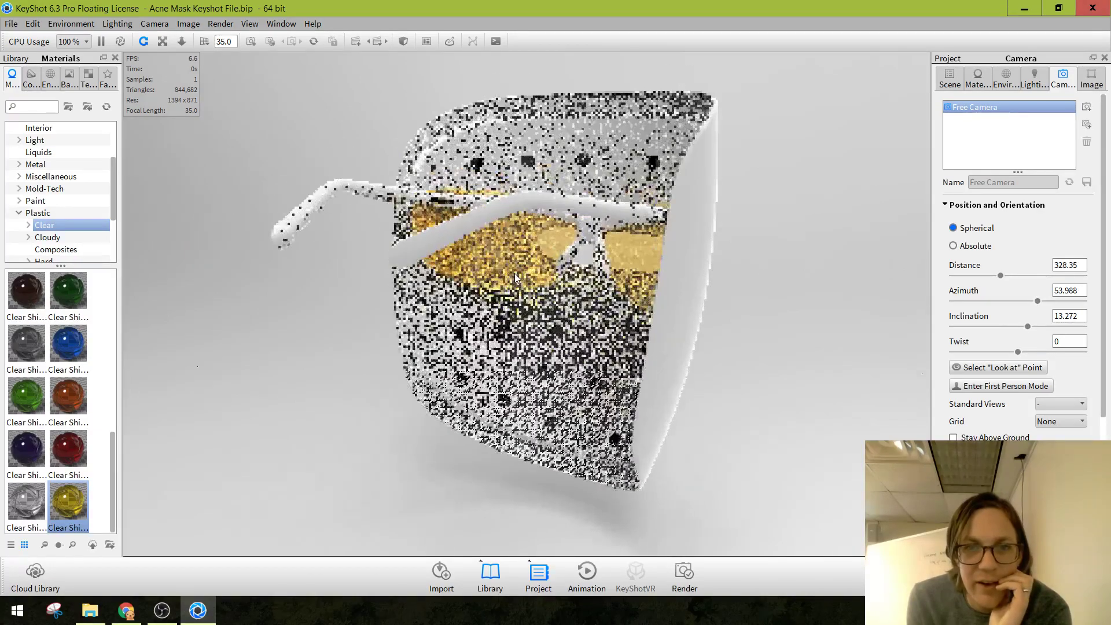
mouse_move(787, 358)
mouse_down()
mouse_move(807, 359)
mouse_move(777, 344)
mouse_move(749, 369)
mouse_move(783, 375)
mouse_move(768, 357)
mouse_up()
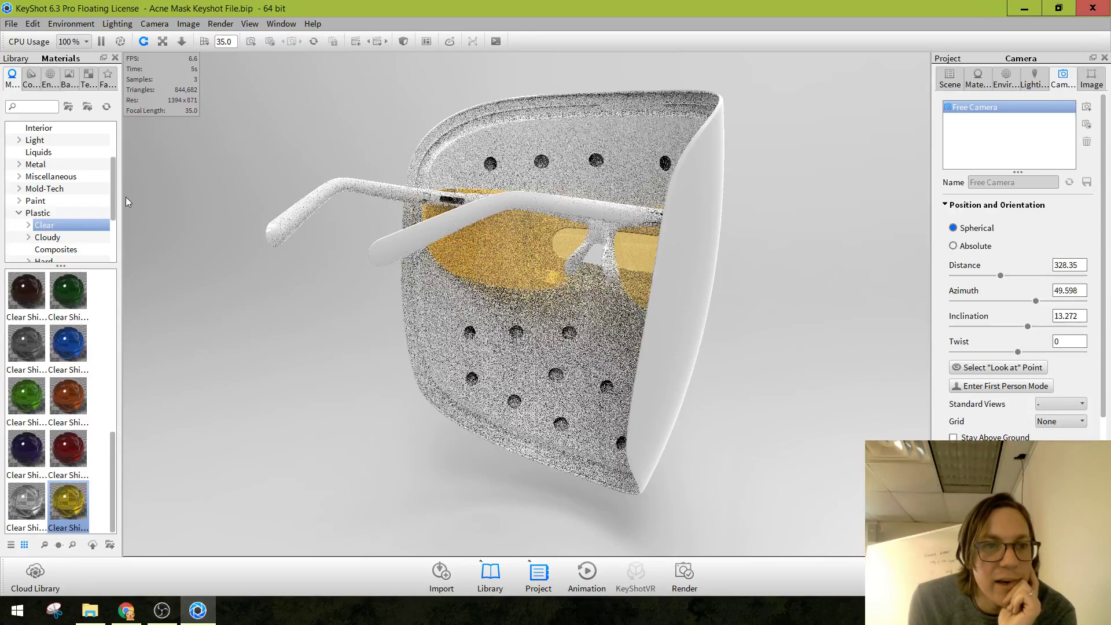
Apply the Black Floor Gradient environment from the library to the scene.
click(45, 77)
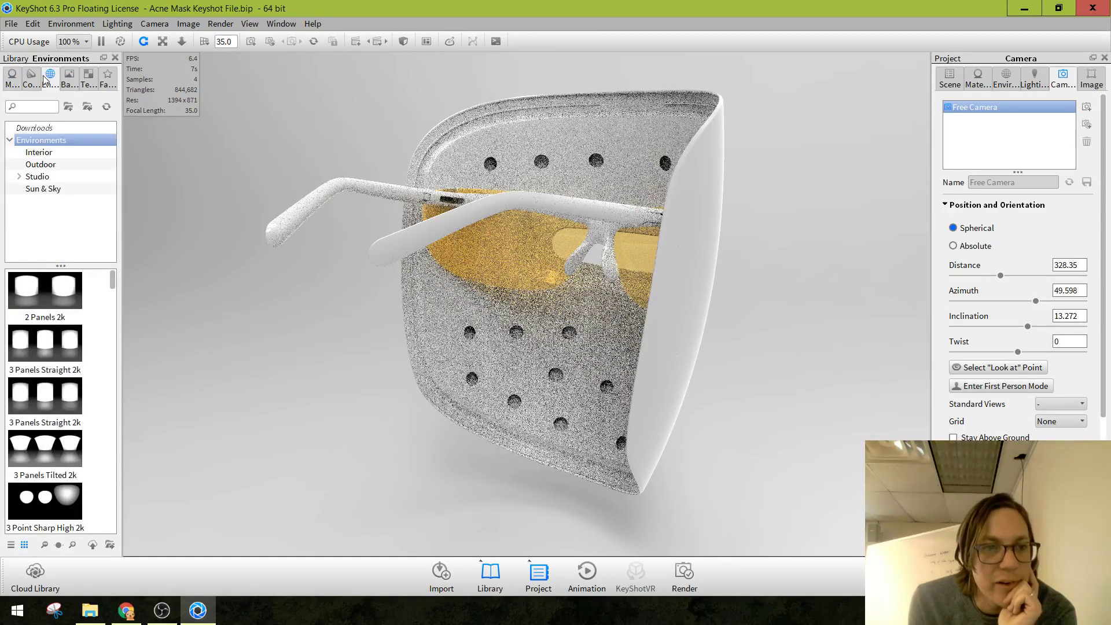
scroll(66, 420, down, 5)
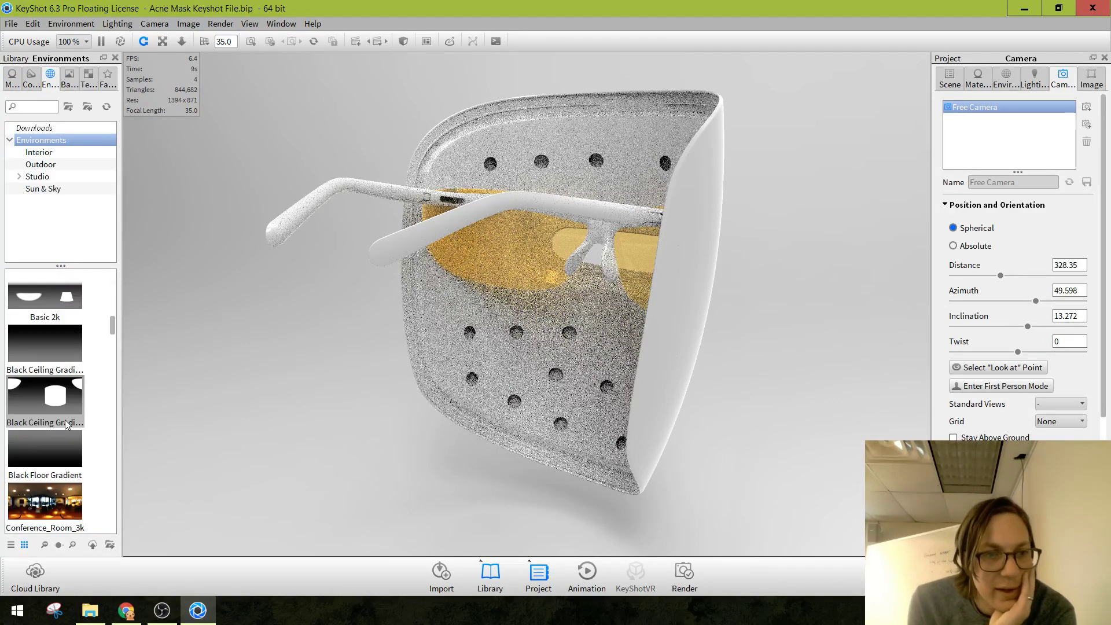
mouse_move(48, 445)
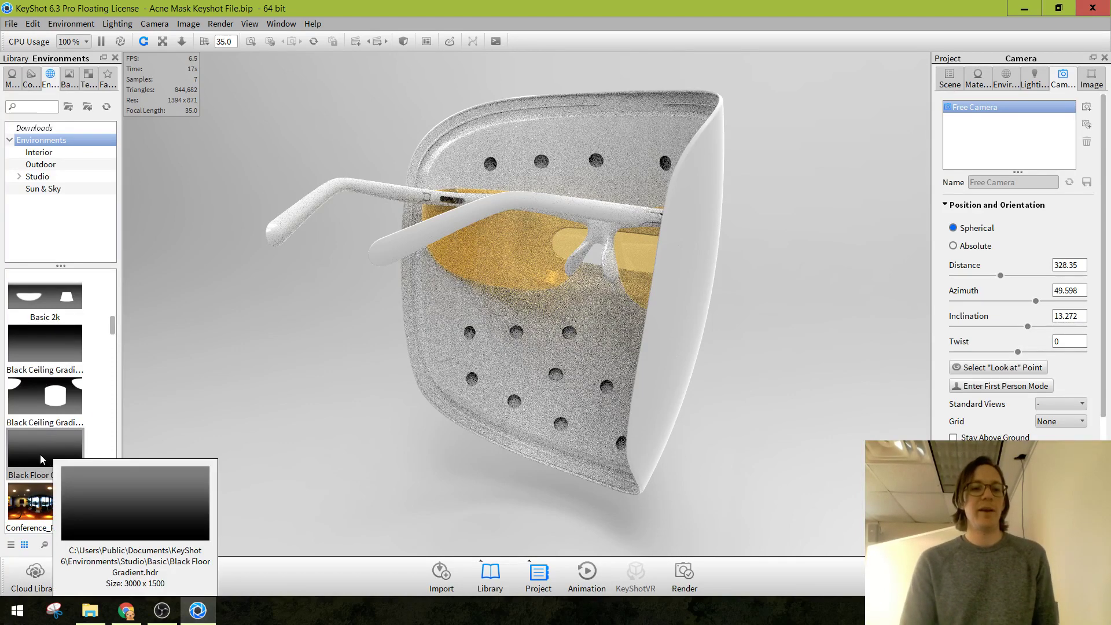
drag(39, 454, 368, 400)
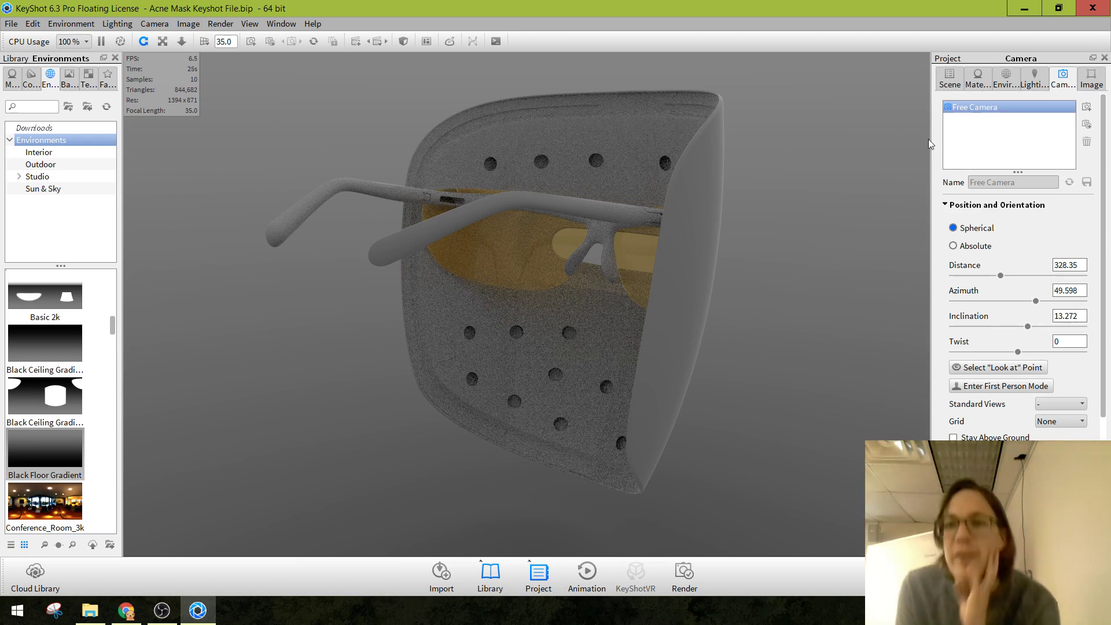
Open the scene's Black Floor Gradient environment in the HDRI Editor.
click(1004, 77)
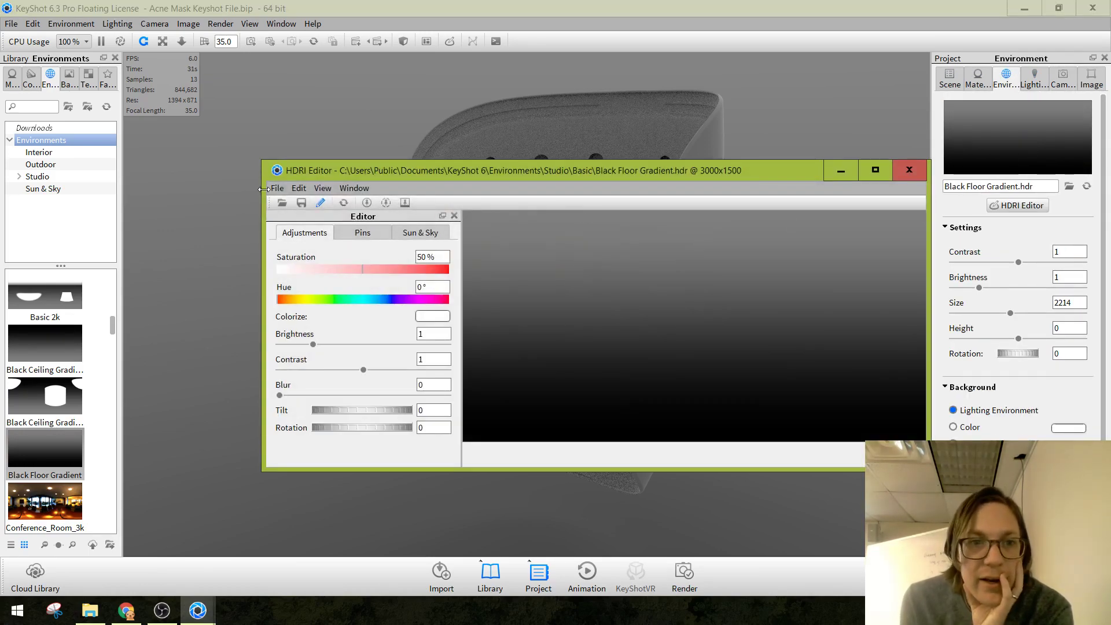
click(273, 189)
click(309, 255)
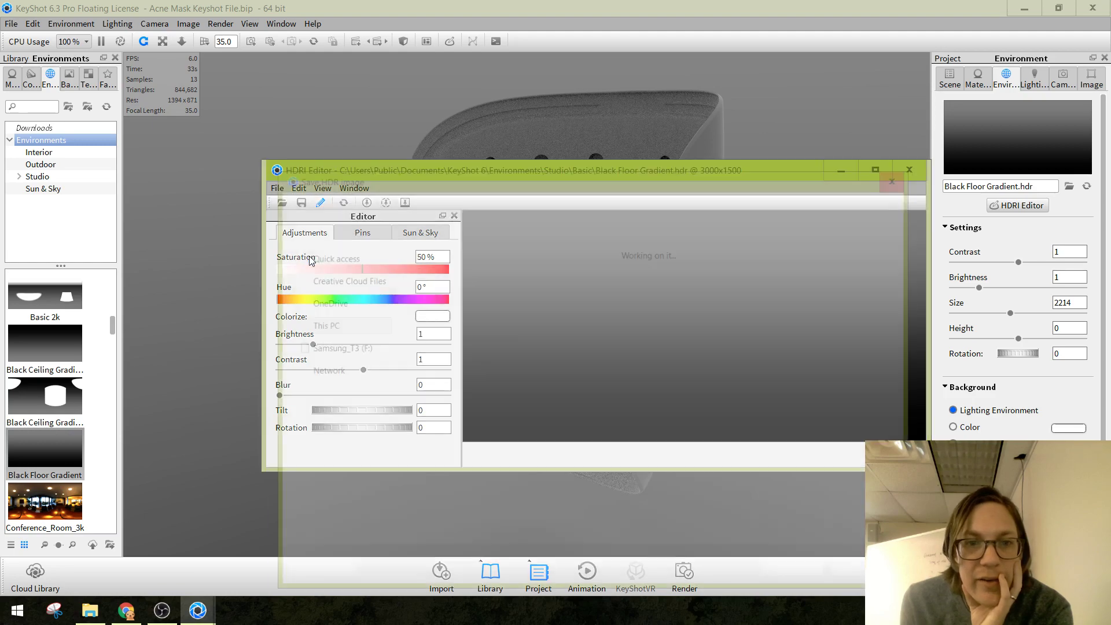
drag(533, 161, 484, 102)
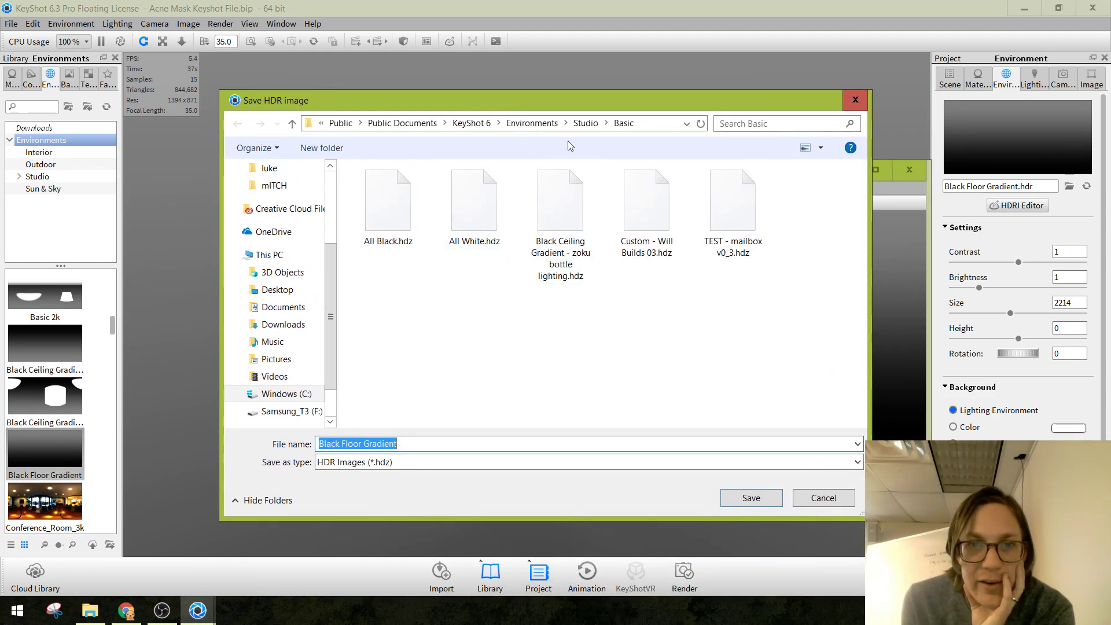
click(531, 123)
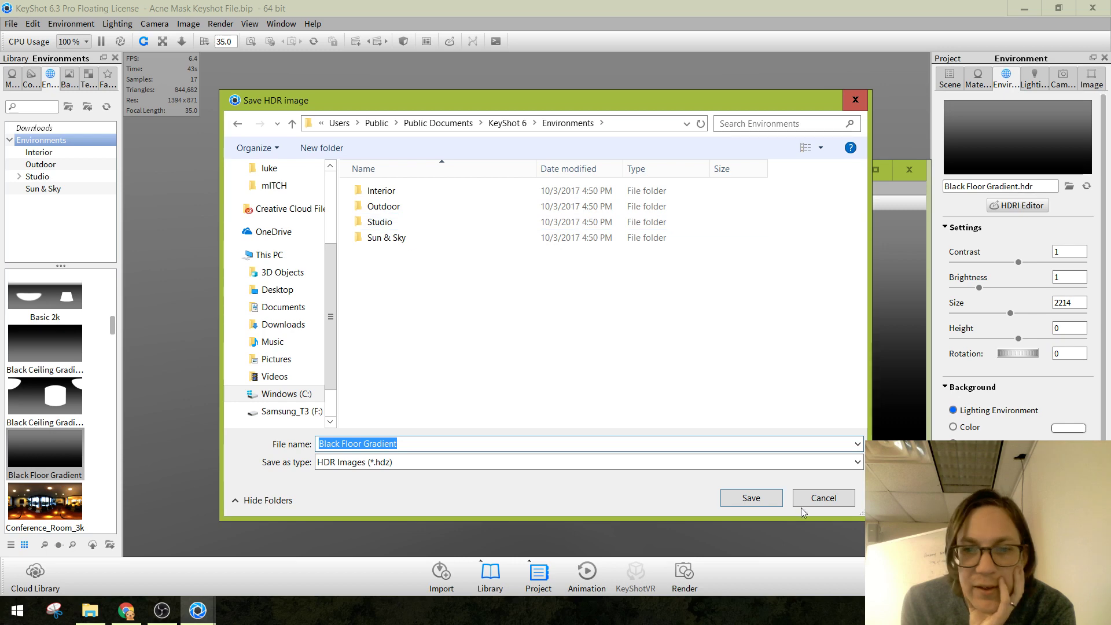
click(836, 497)
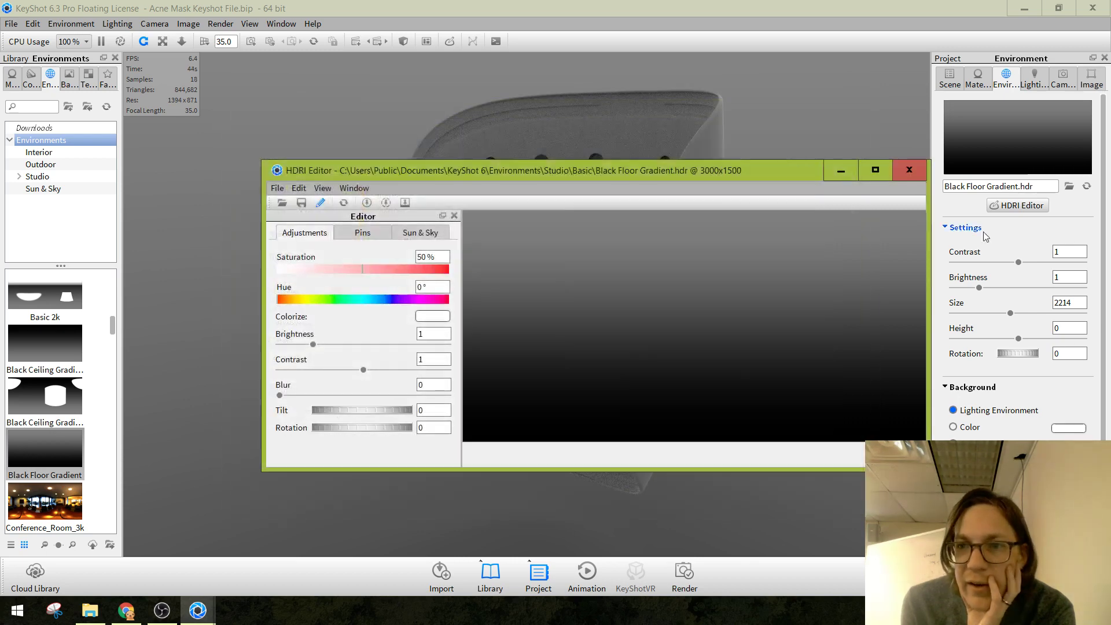
click(1035, 162)
click(1034, 162)
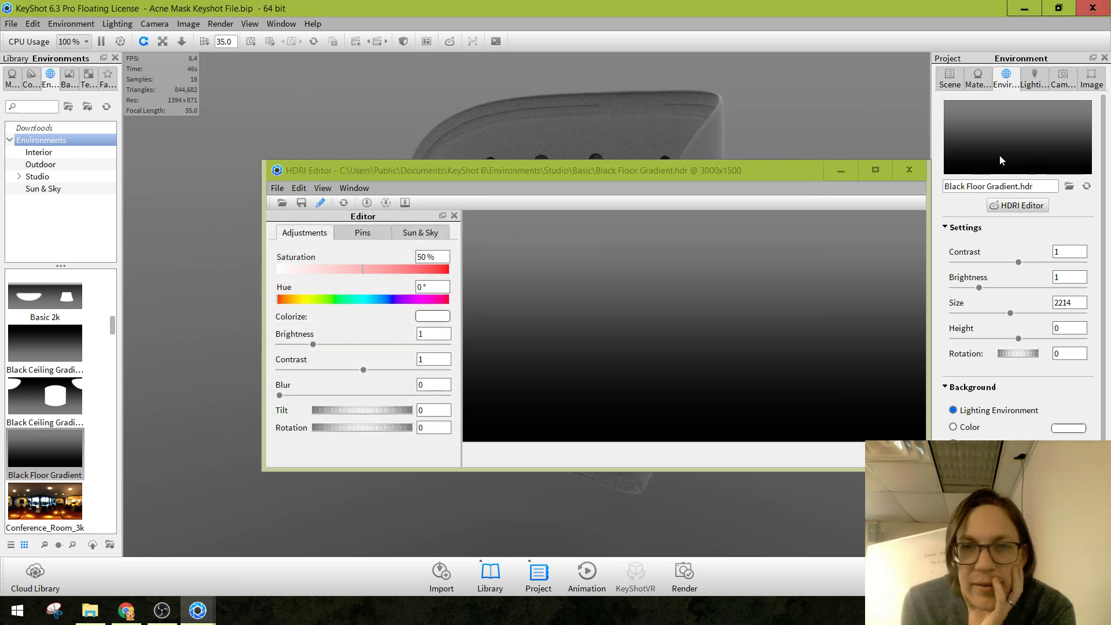
Save a copy of the HDRI in the Studio > Basic environments folder as "Custom - Acne Mask Demo".
click(281, 188)
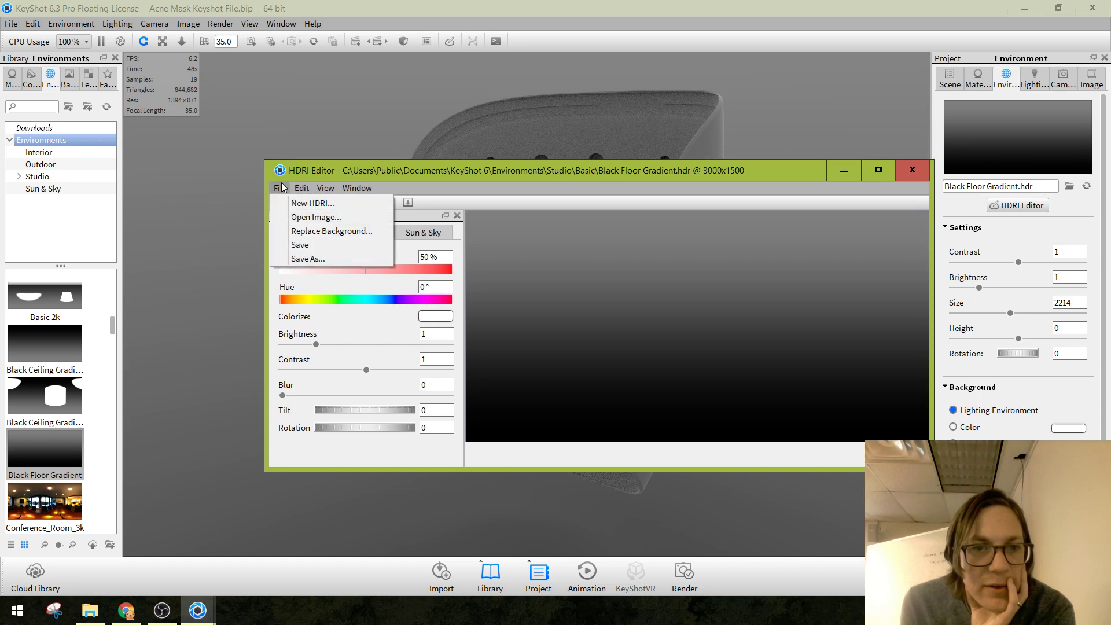
click(324, 257)
drag(604, 180, 568, 124)
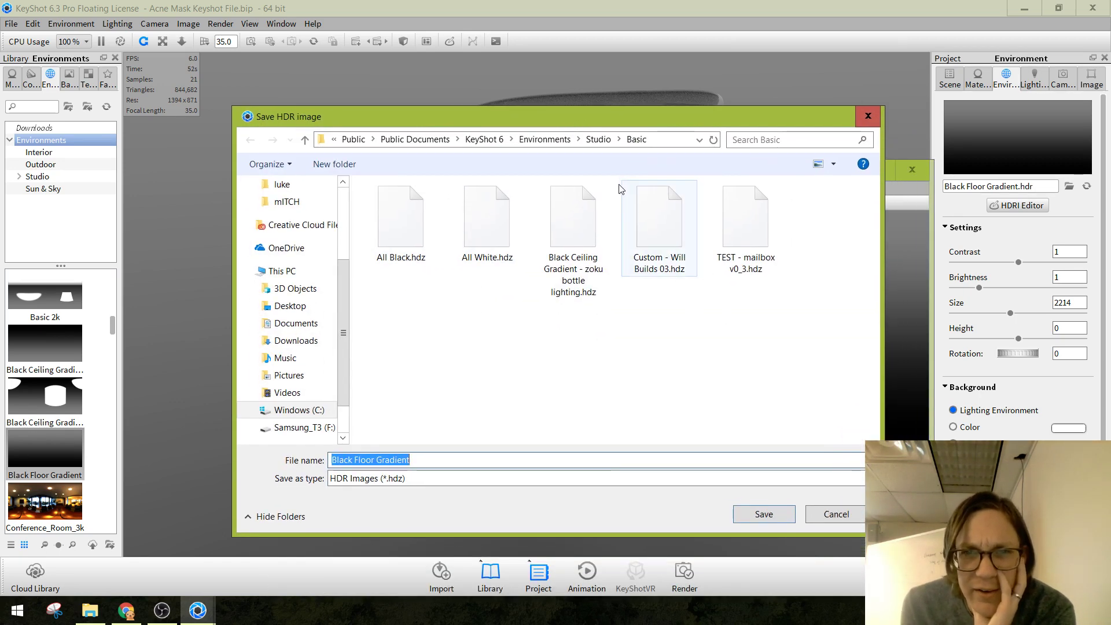
click(600, 140)
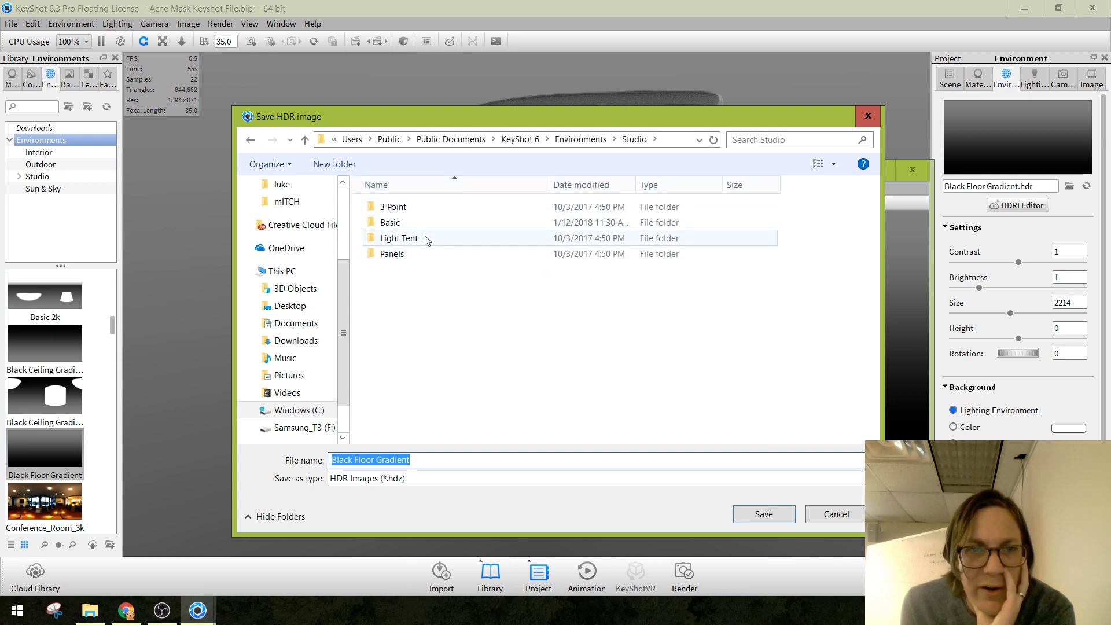
double_click(388, 222)
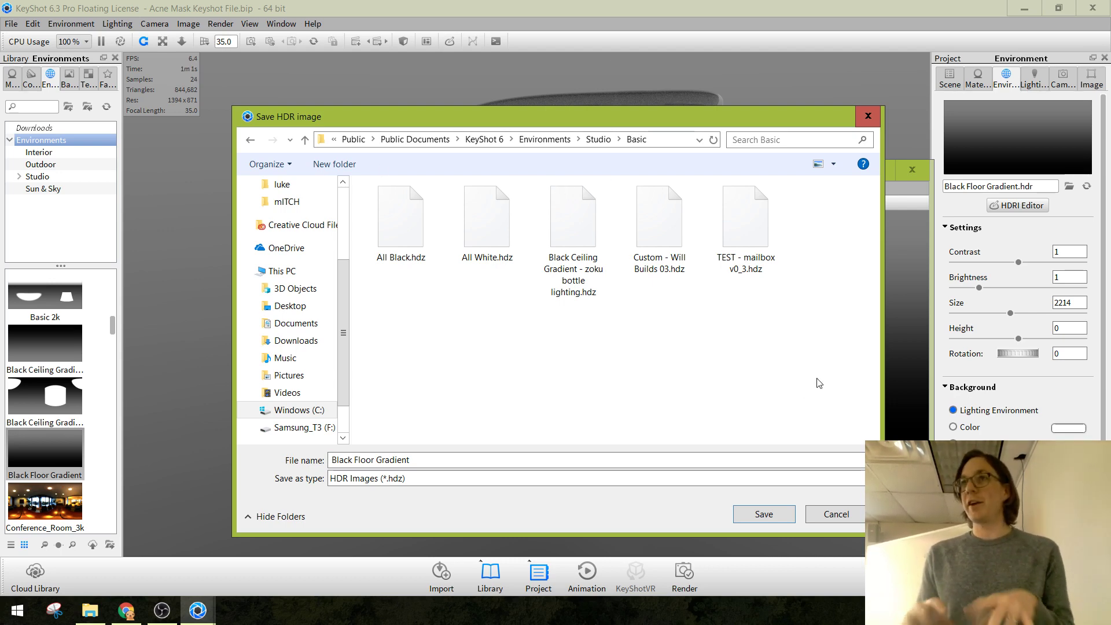
click(468, 459)
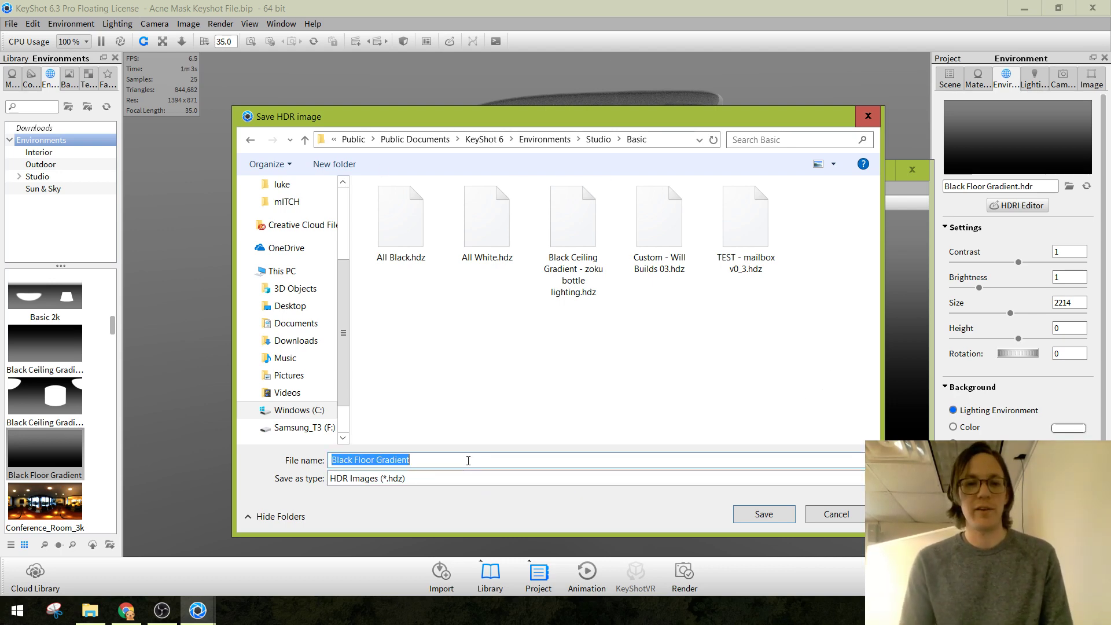
text(Custom)
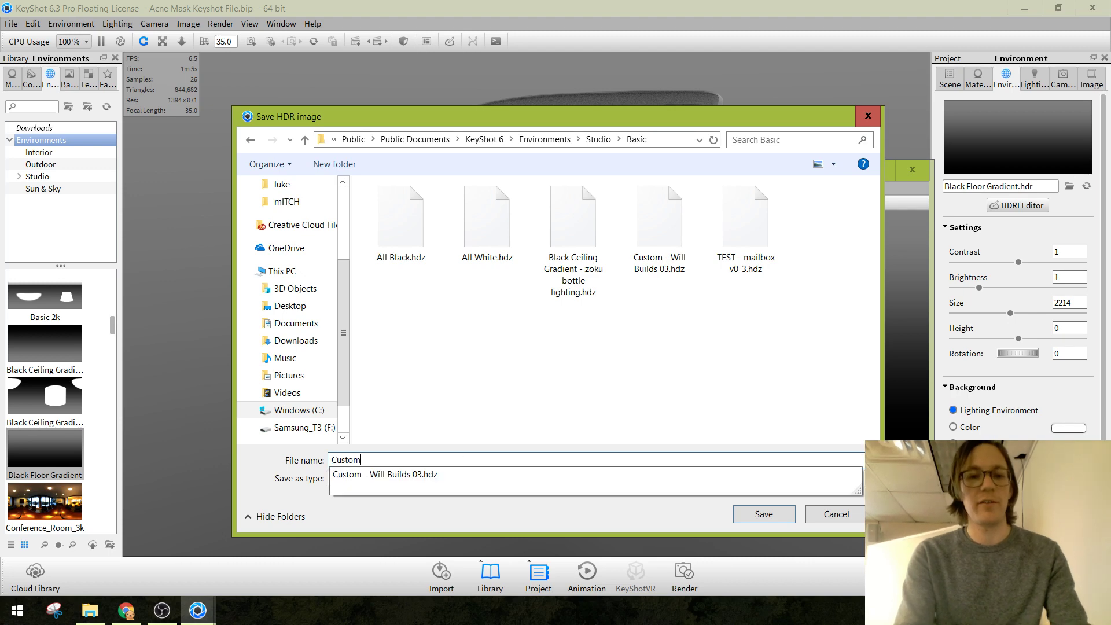
text( - Acne Ma)
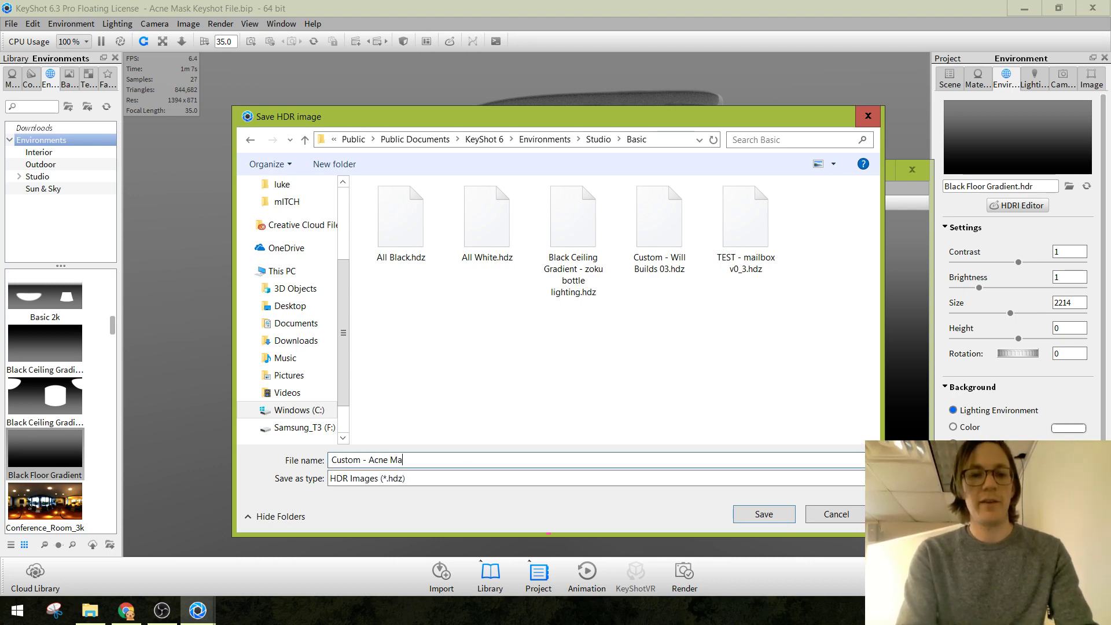
text(sk Demo)
key(Return)
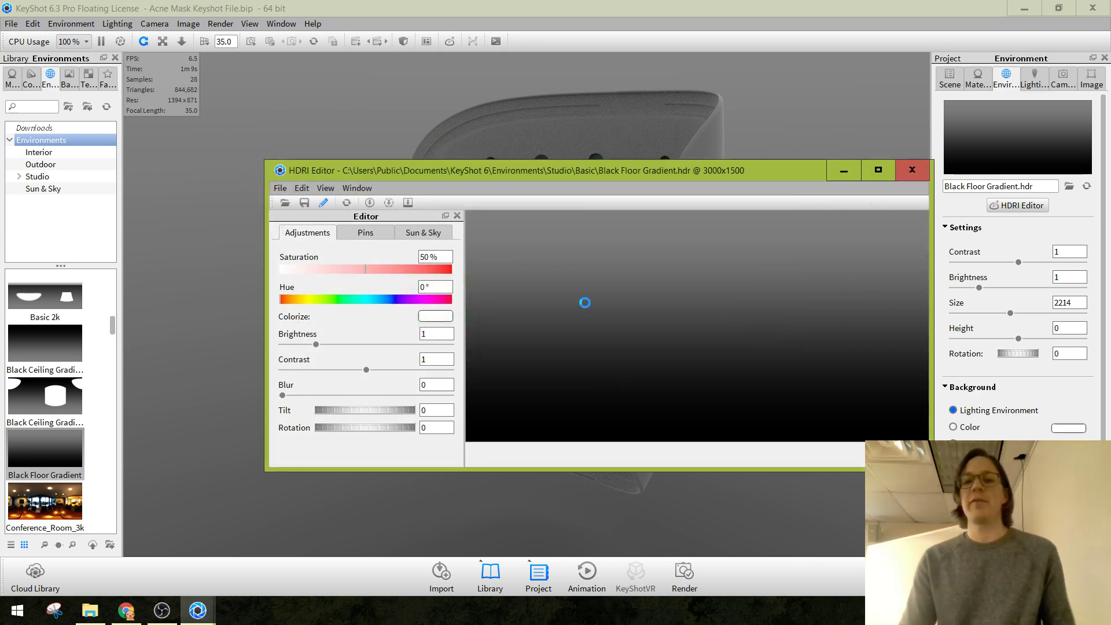
Add a circular light pin to the Custom - Acne Mask Demo environment, keeping the mask partly visible behind the editor.
drag(567, 178, 431, 225)
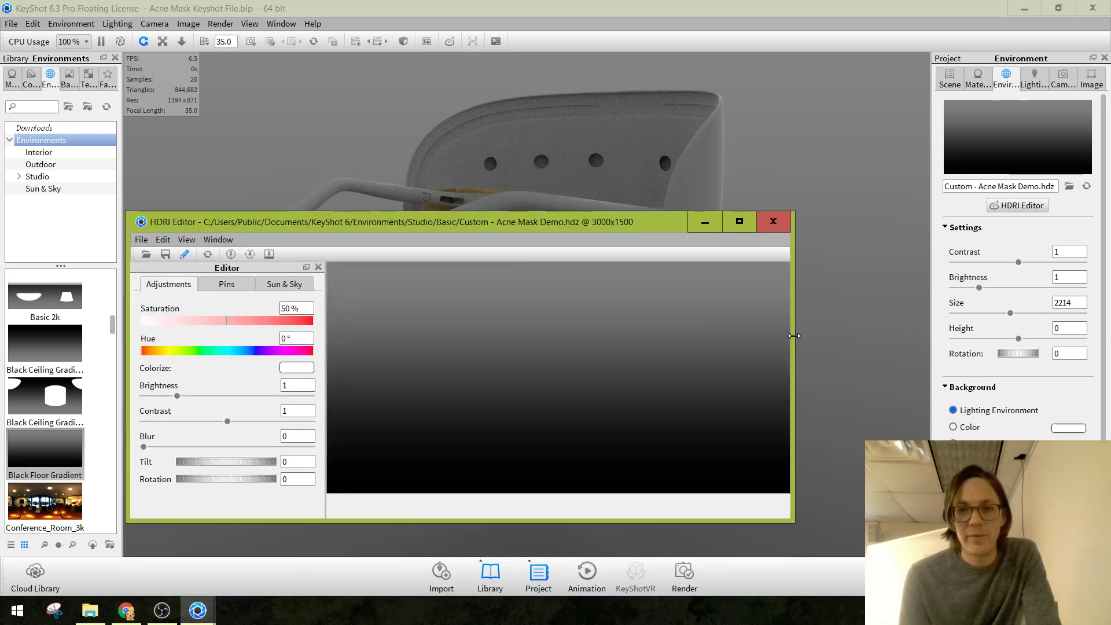
drag(794, 336, 819, 330)
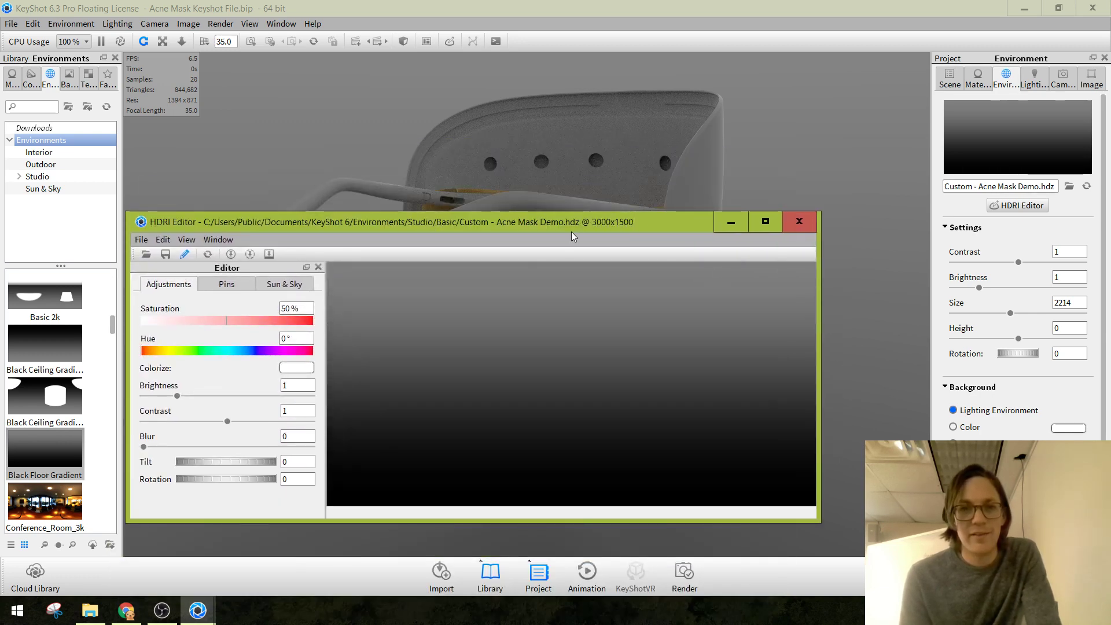
drag(571, 236, 725, 180)
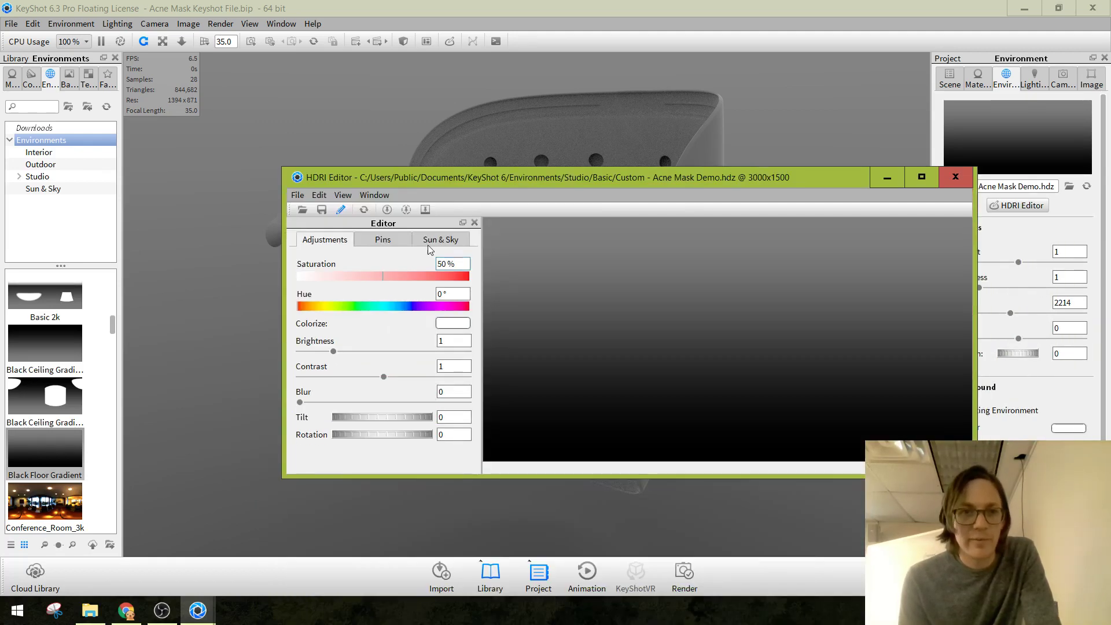
click(384, 241)
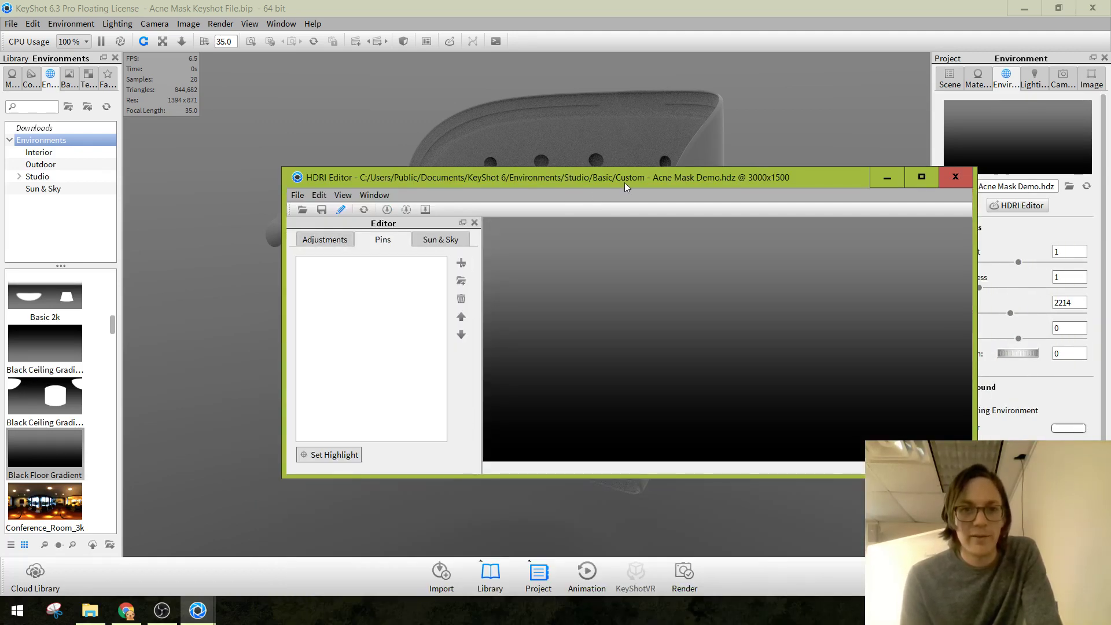
drag(662, 186, 601, 245)
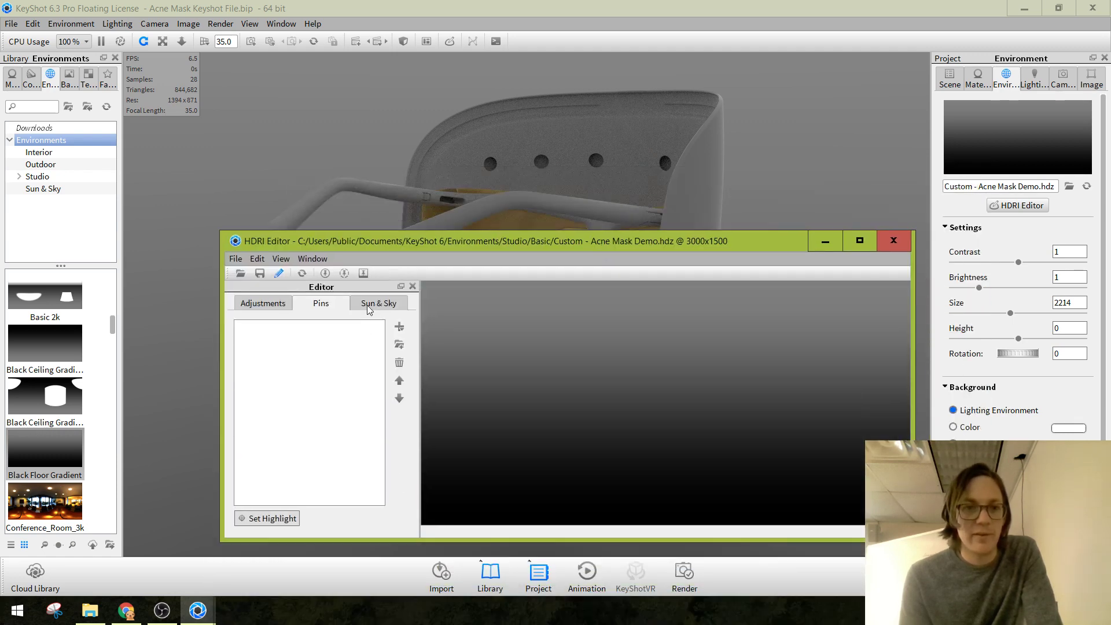
click(402, 333)
click(419, 340)
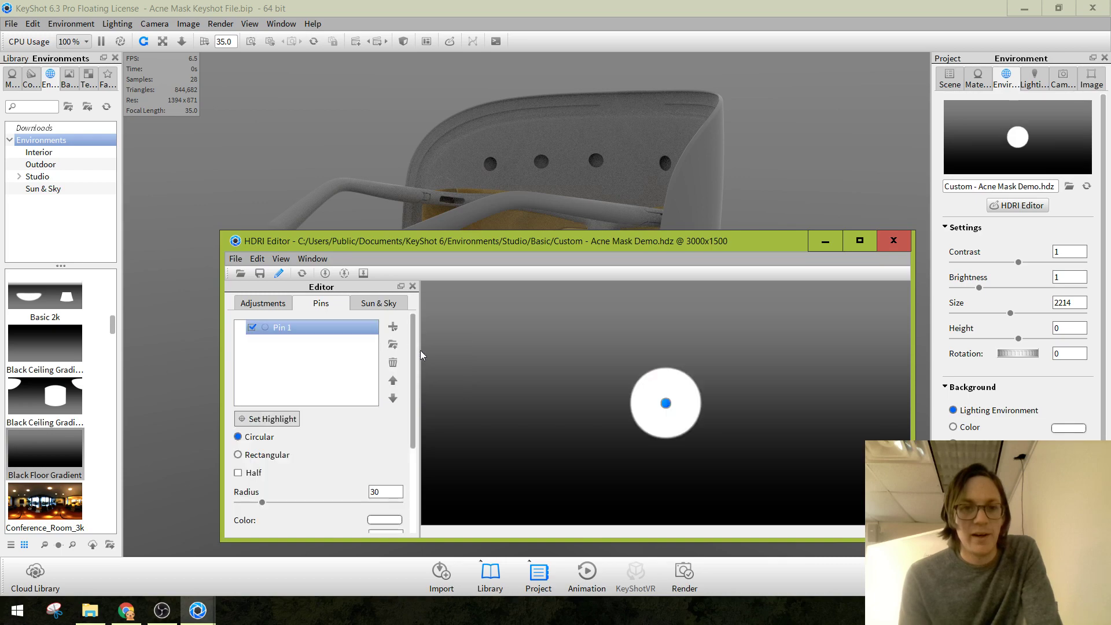
Try the light pin at several places on the HDRI map and leave it near the map's upper left edge.
drag(666, 402, 662, 316)
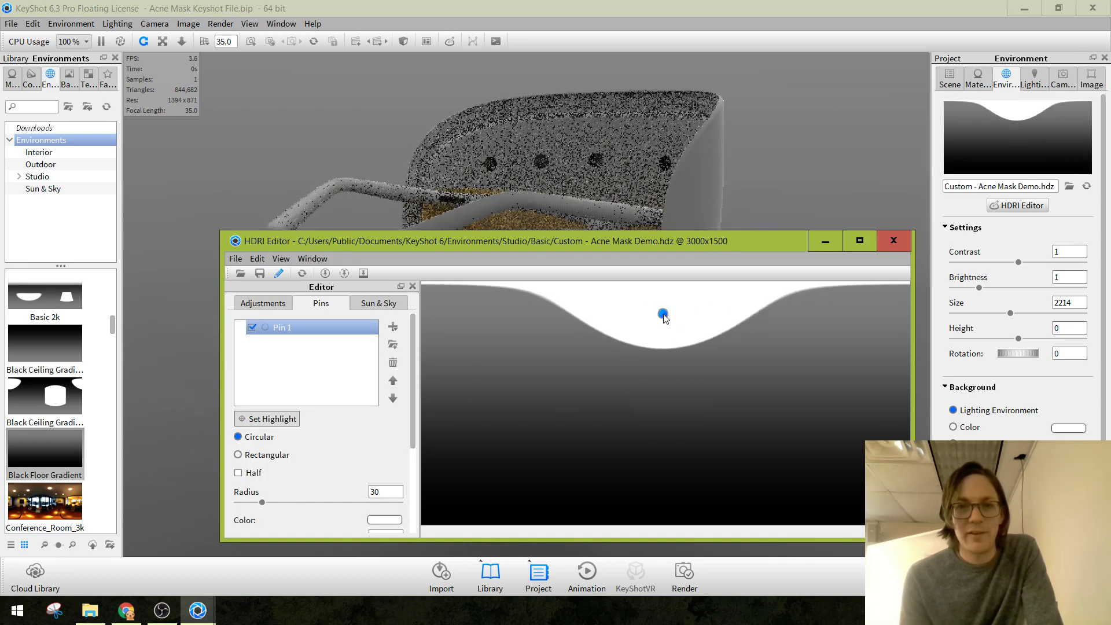
drag(663, 315, 854, 343)
drag(591, 242, 573, 343)
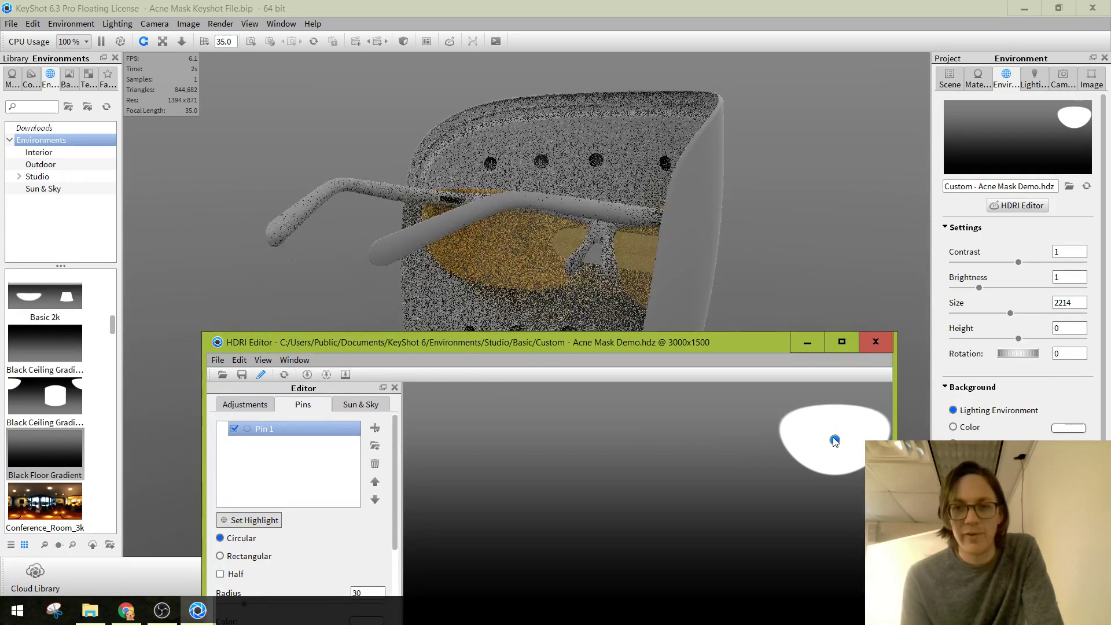
drag(835, 441, 416, 534)
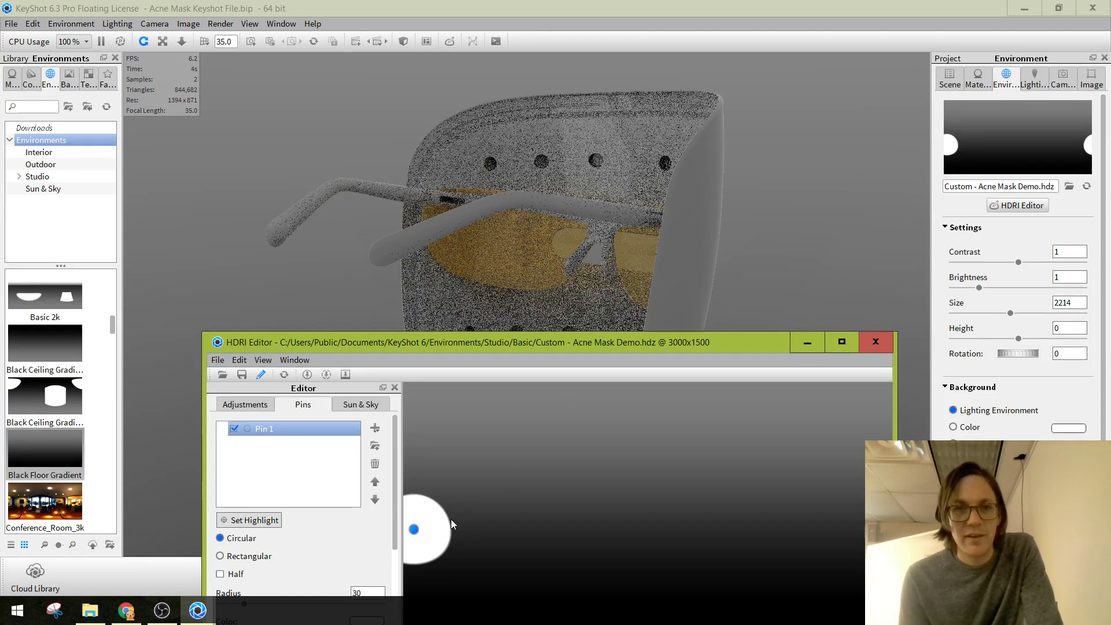
click(413, 531)
drag(413, 531, 423, 452)
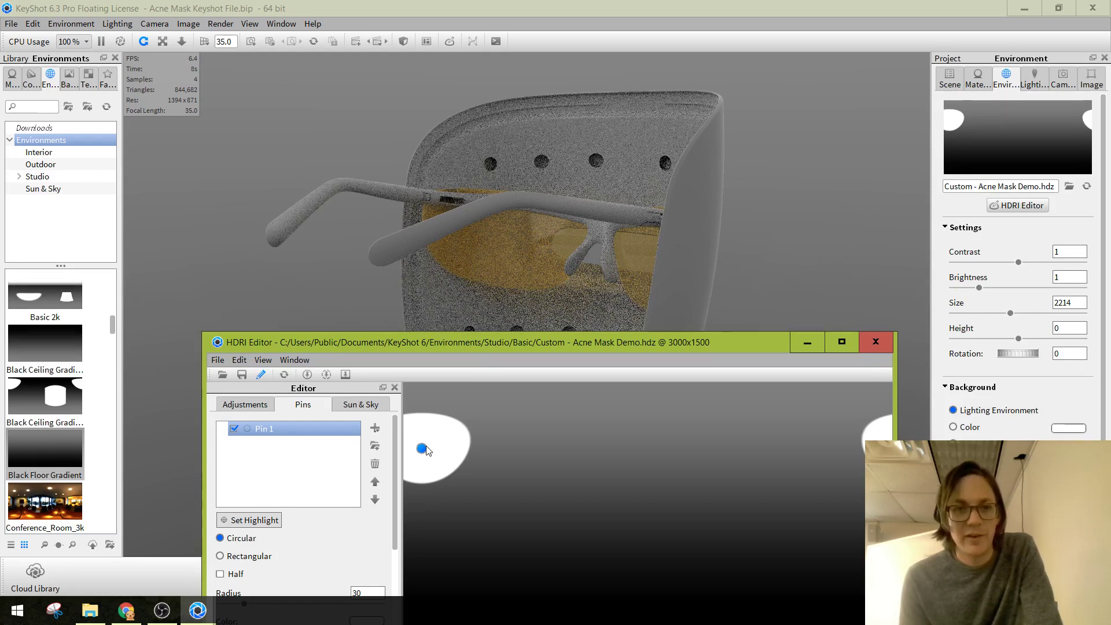
drag(420, 449, 423, 436)
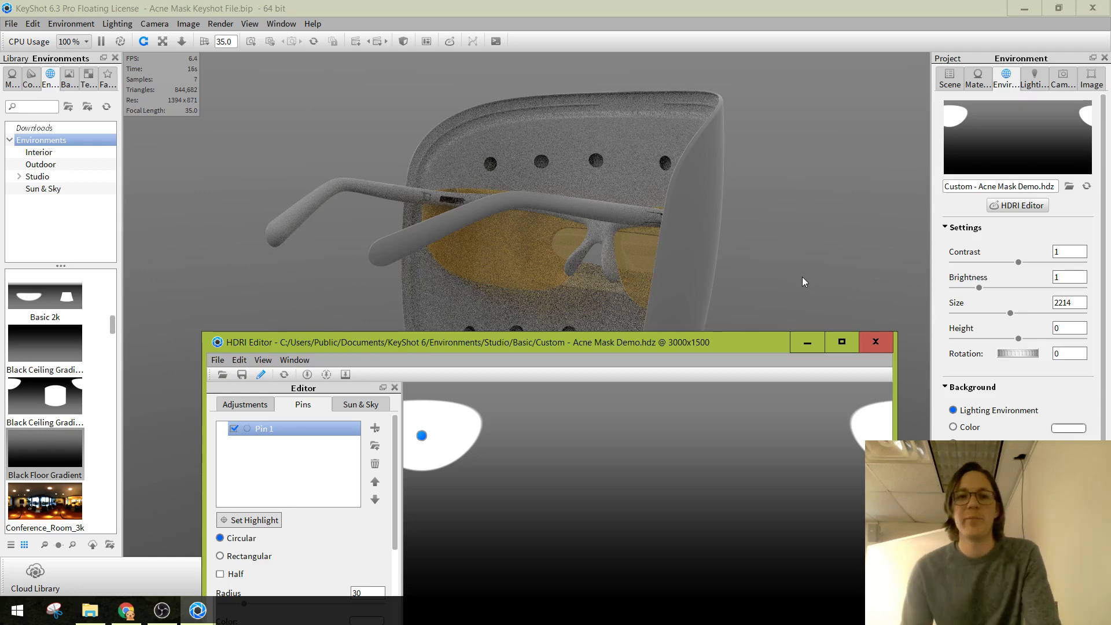
Set the light pin's radius to 40 and its brightness to 3.
drag(449, 344, 382, 259)
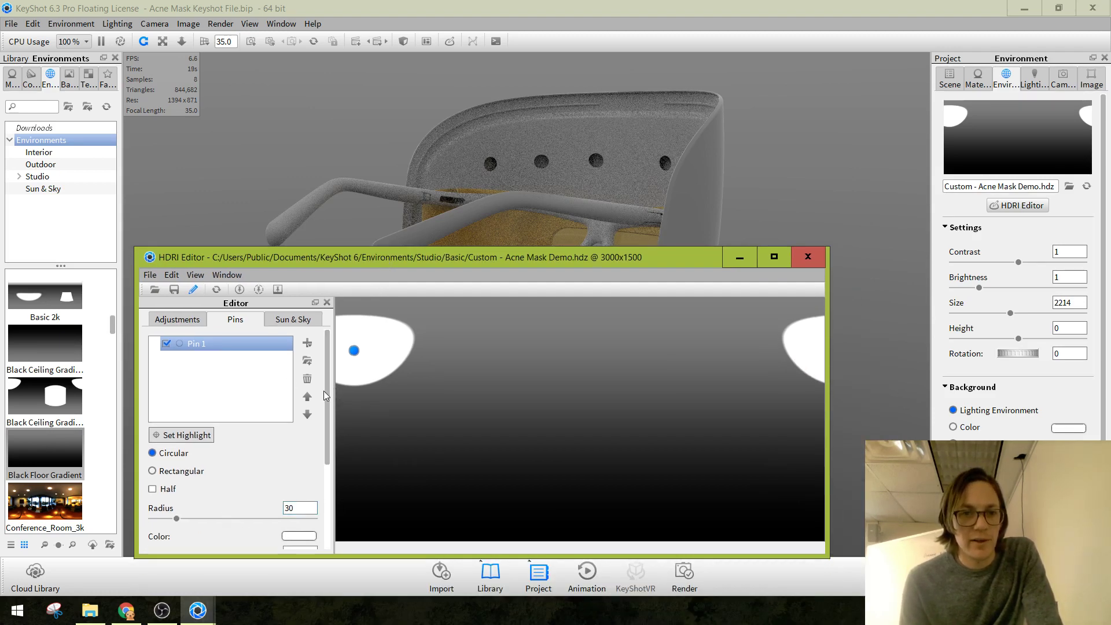
drag(327, 387, 333, 419)
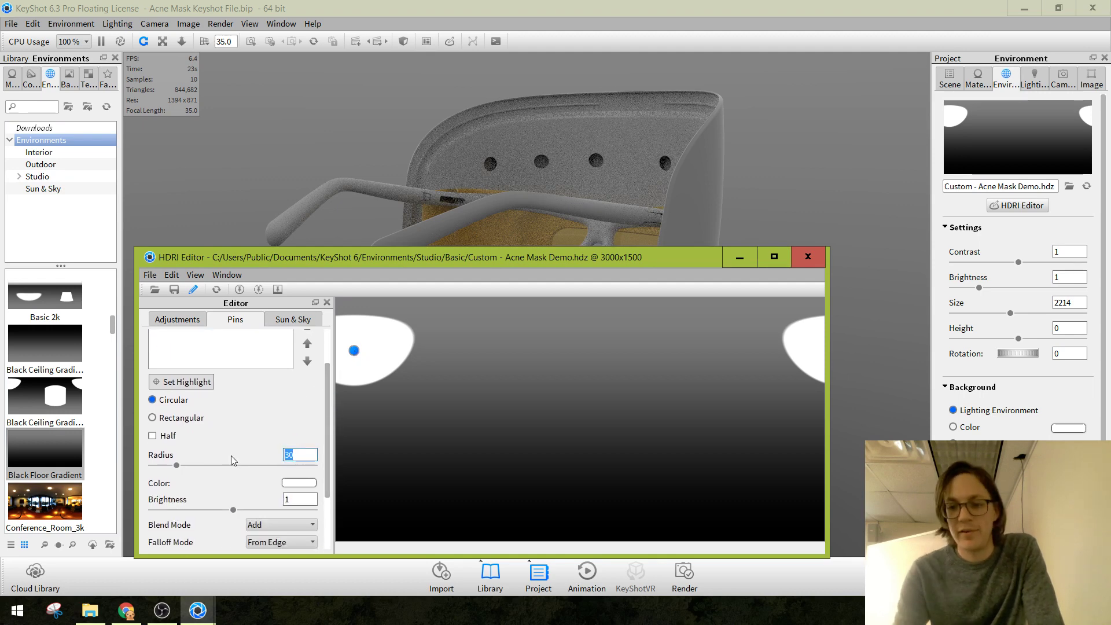
text(40)
key(Return)
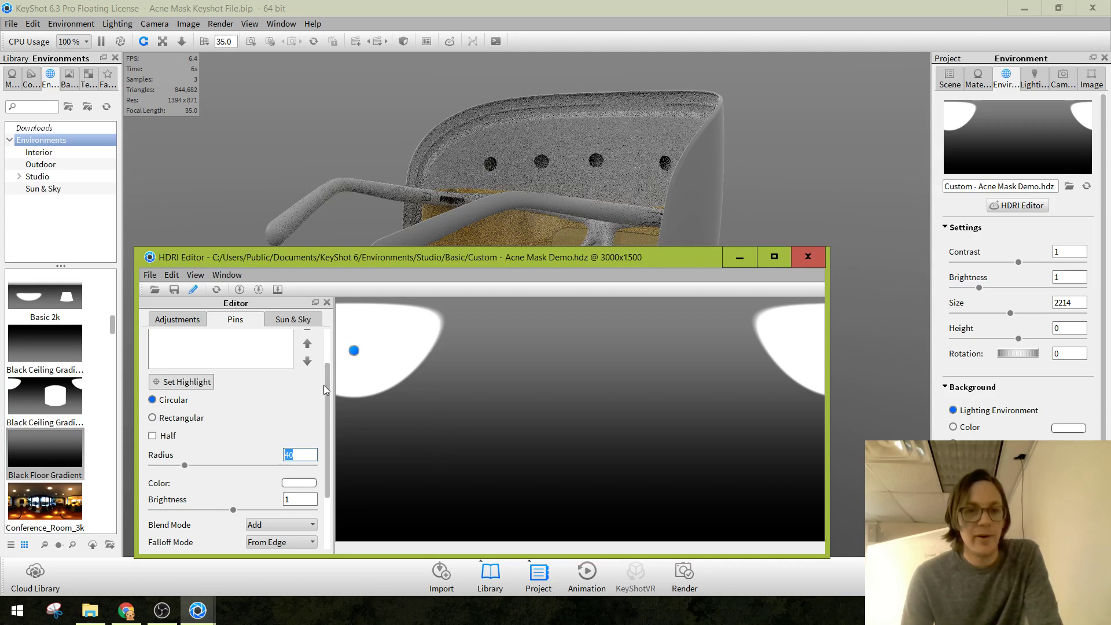
drag(325, 380, 327, 393)
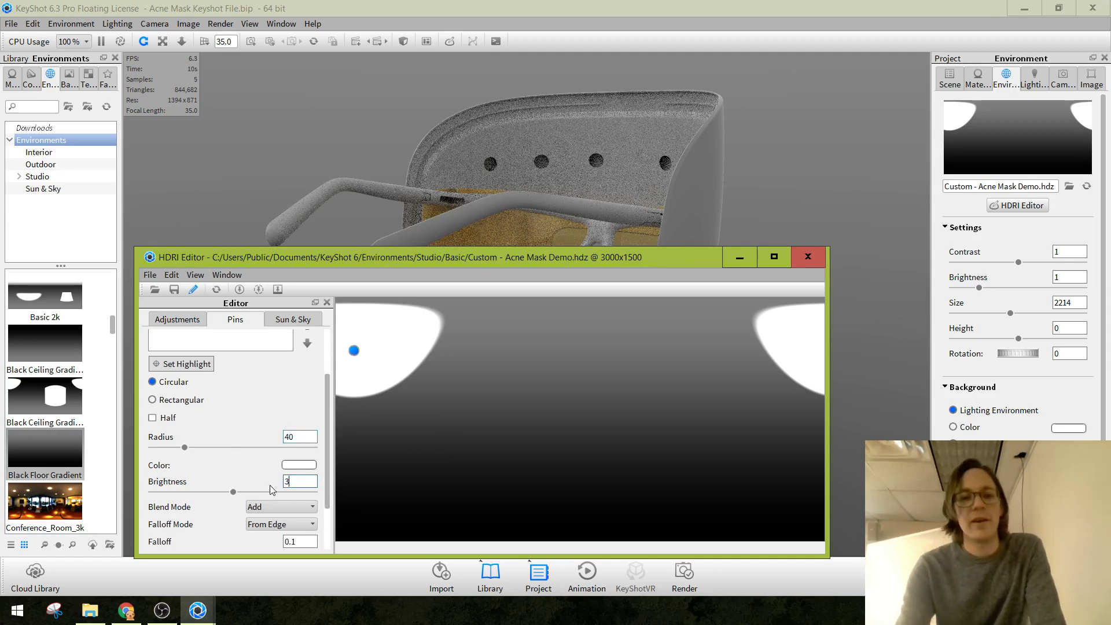
text(3)
key(Return)
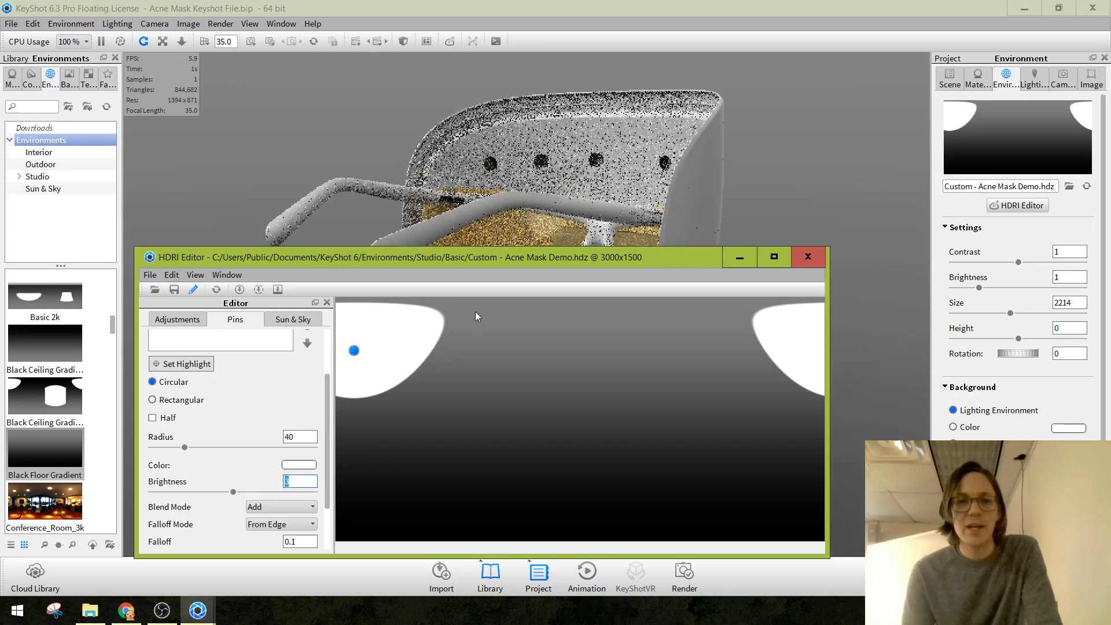
Examine how the enlarged, brighter pin lights the mask and glasses, then return to the pin settings.
drag(501, 258, 524, 510)
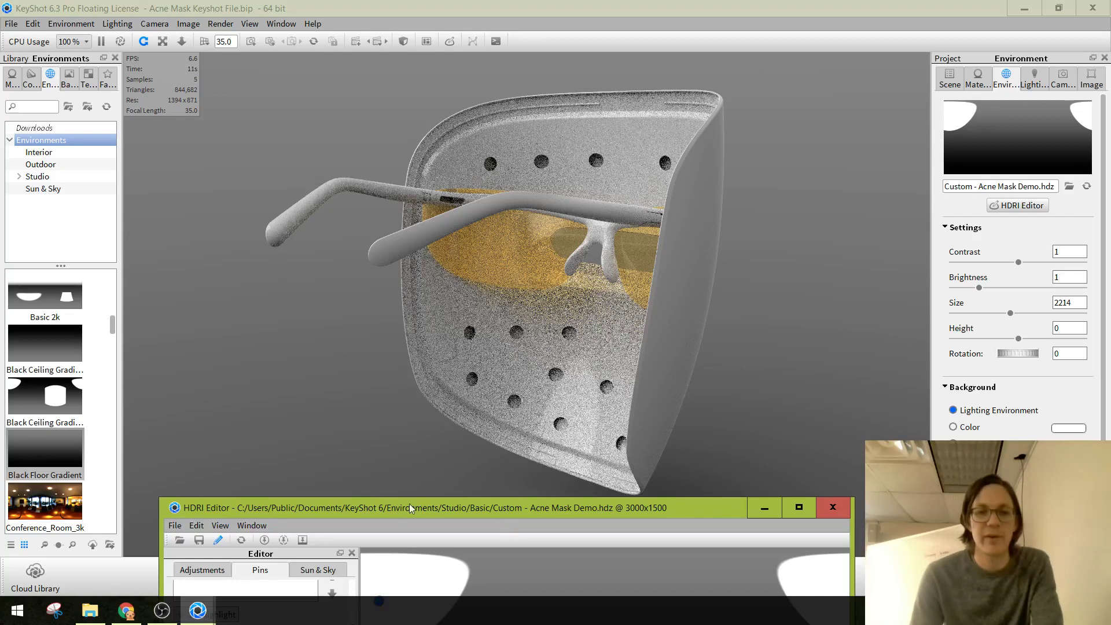
drag(395, 512, 387, 456)
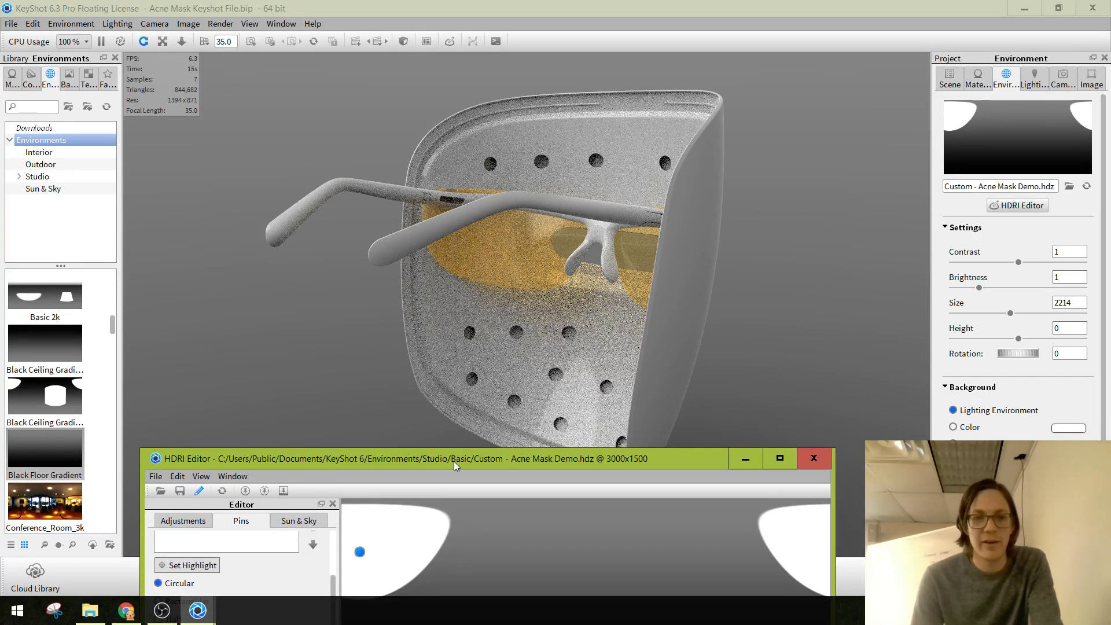
drag(453, 462, 508, 492)
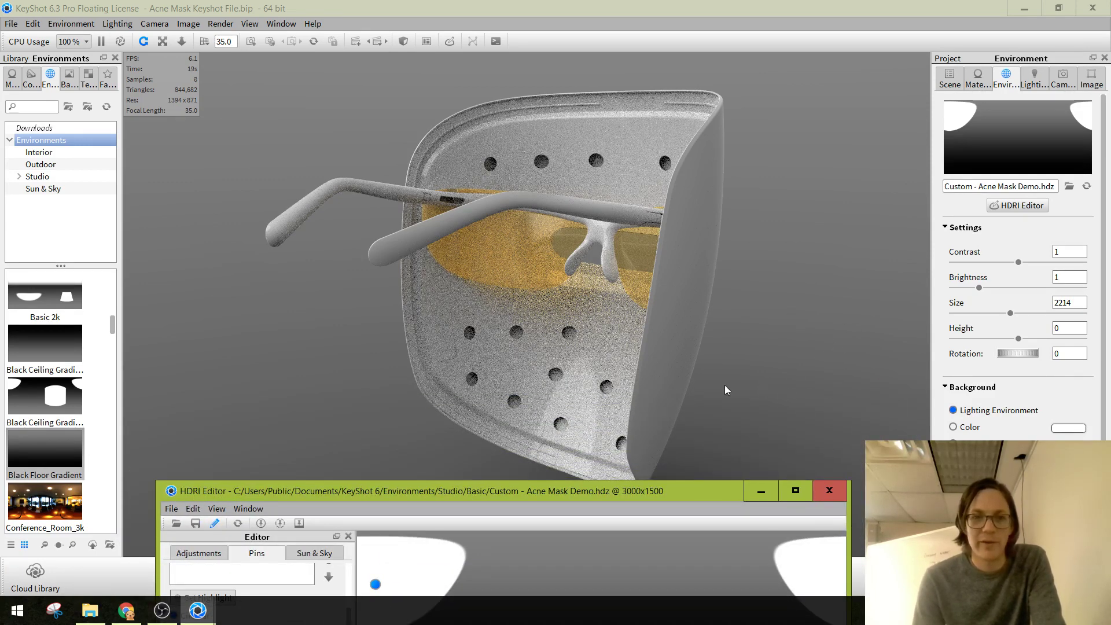
drag(558, 489, 588, 234)
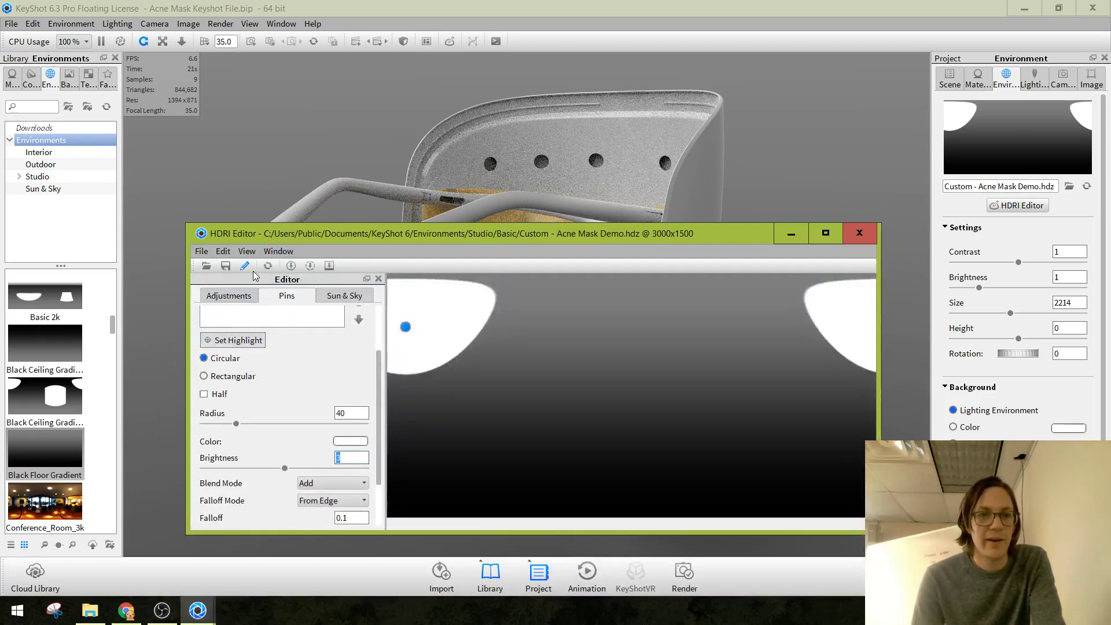
click(383, 325)
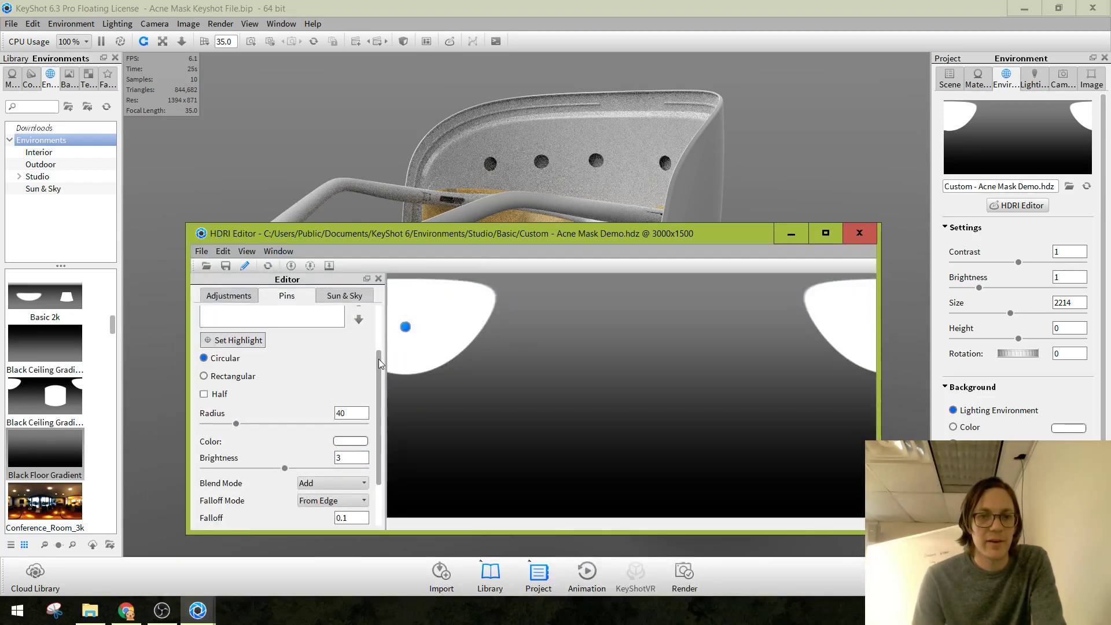
Add a second circular light pin and move it slightly below and beside the centre of the HDRI map, checking its effect on the mask.
drag(378, 359, 377, 314)
click(358, 325)
click(382, 331)
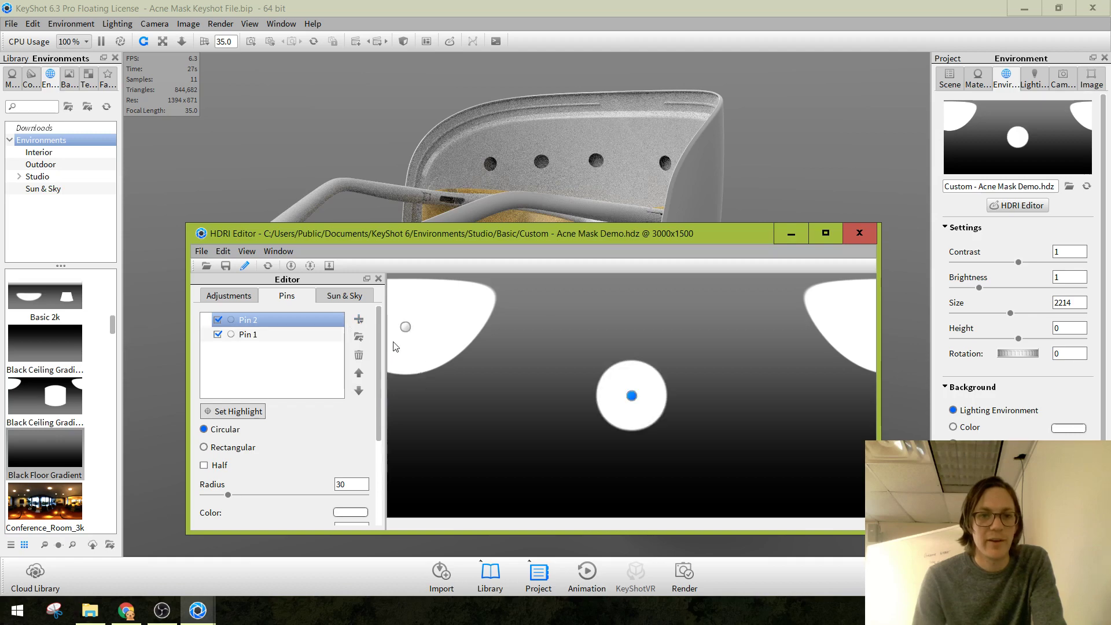
drag(567, 240, 474, 463)
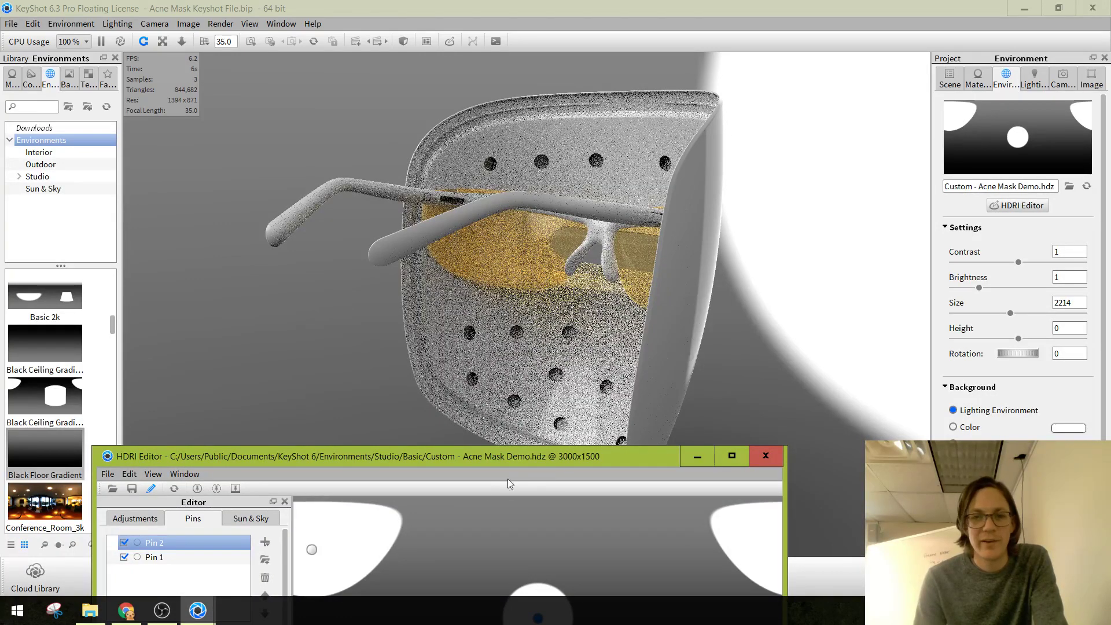
drag(475, 459, 279, 193)
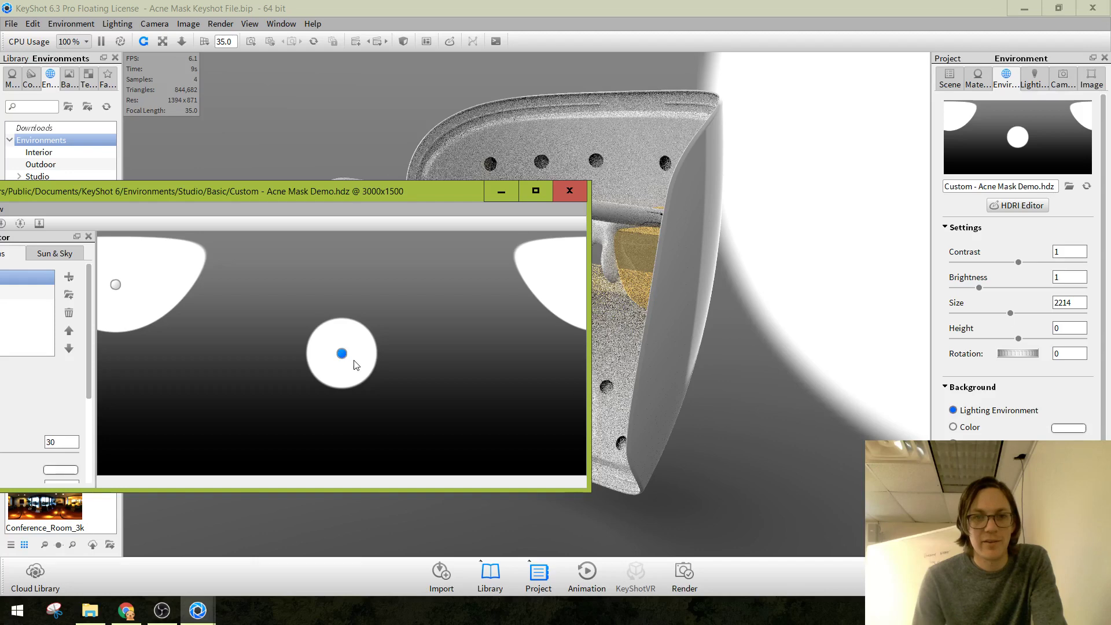
mouse_move(354, 361)
mouse_down()
mouse_move(358, 399)
mouse_move(360, 378)
mouse_up()
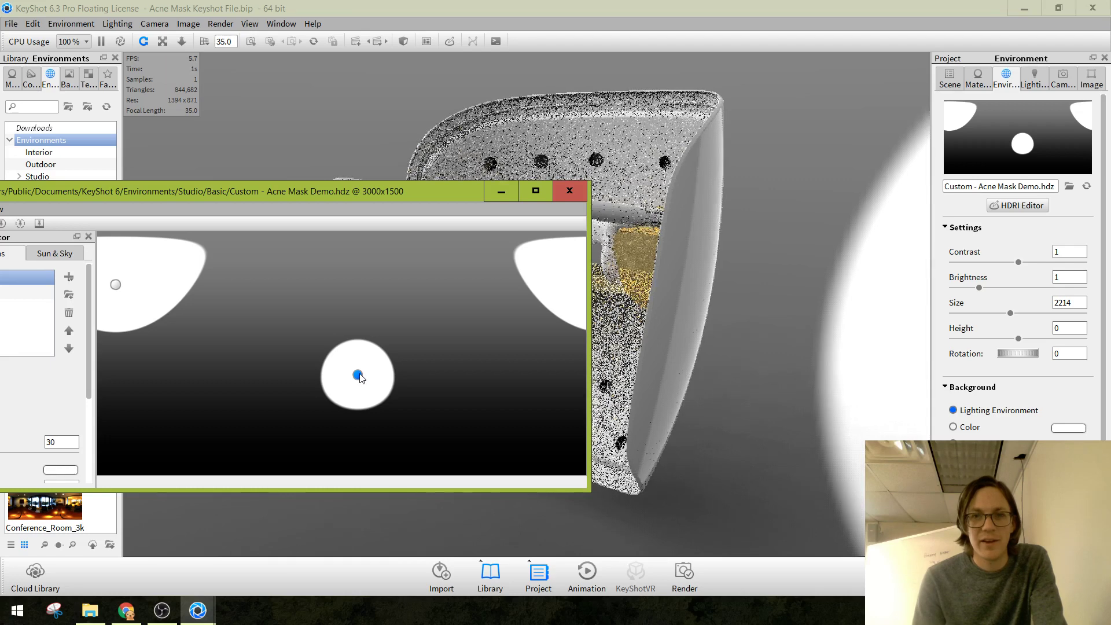
Save the custom environment with both light pins and close the HDRI Editor.
drag(289, 191, 337, 175)
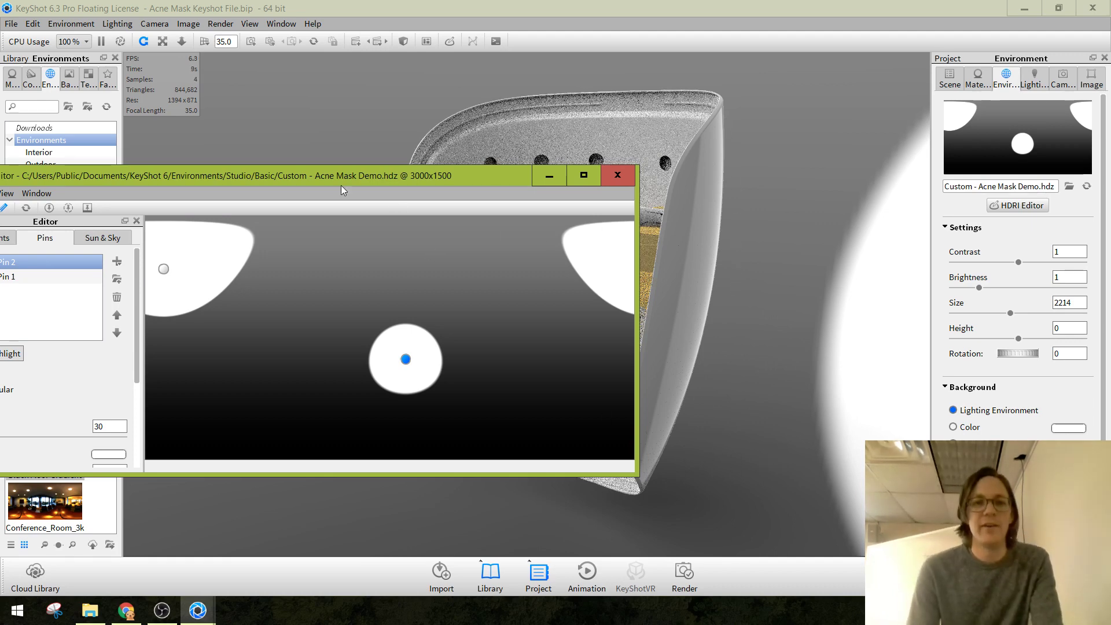
drag(346, 178, 573, 186)
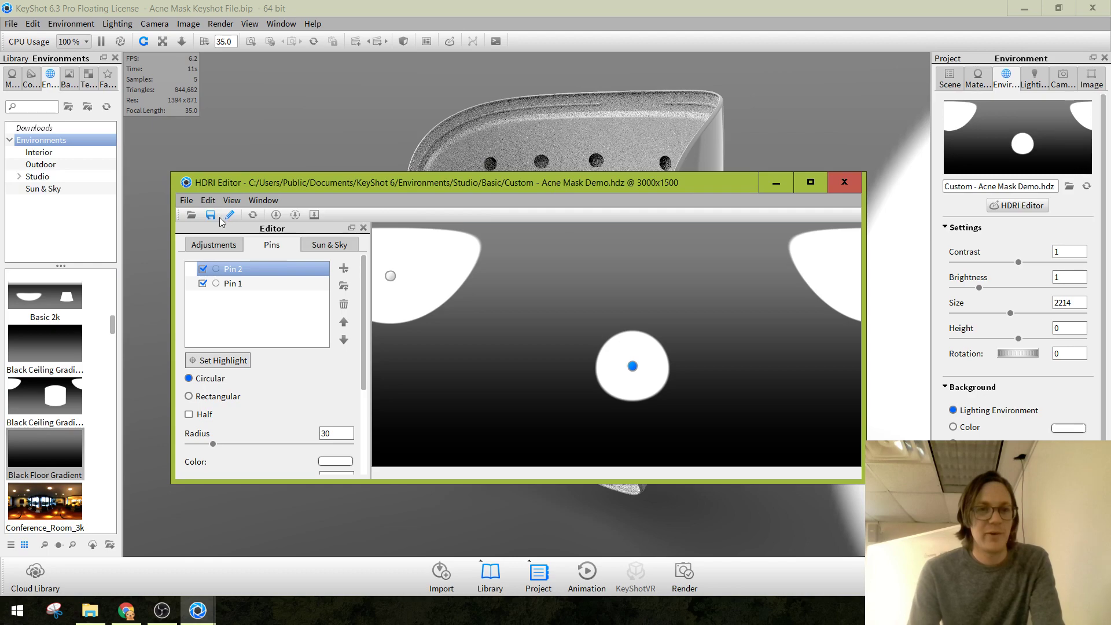
click(209, 215)
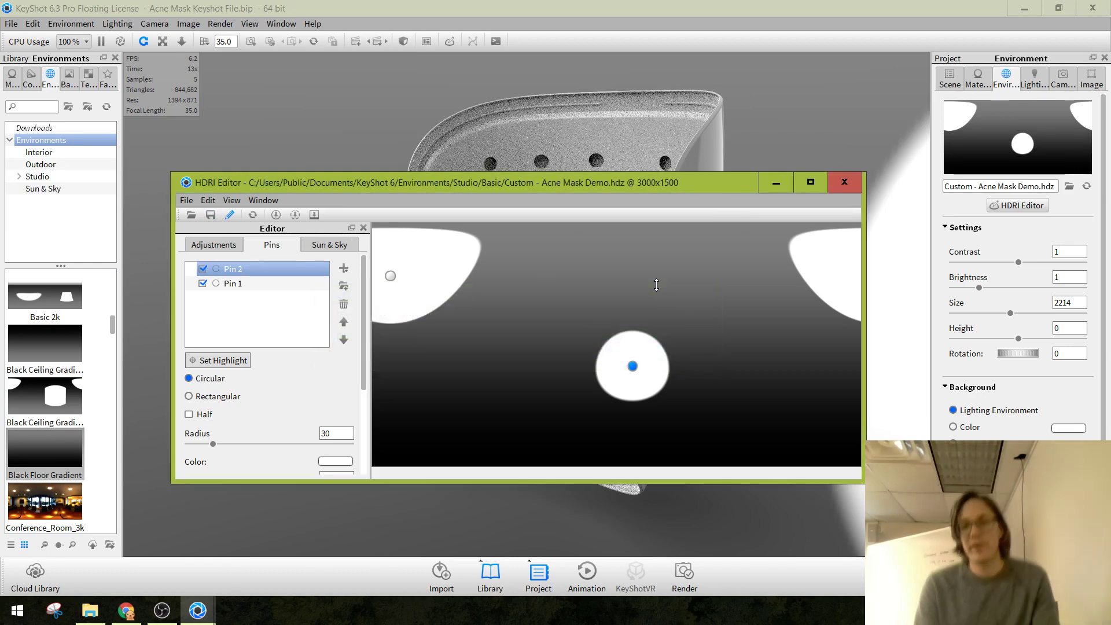
click(844, 182)
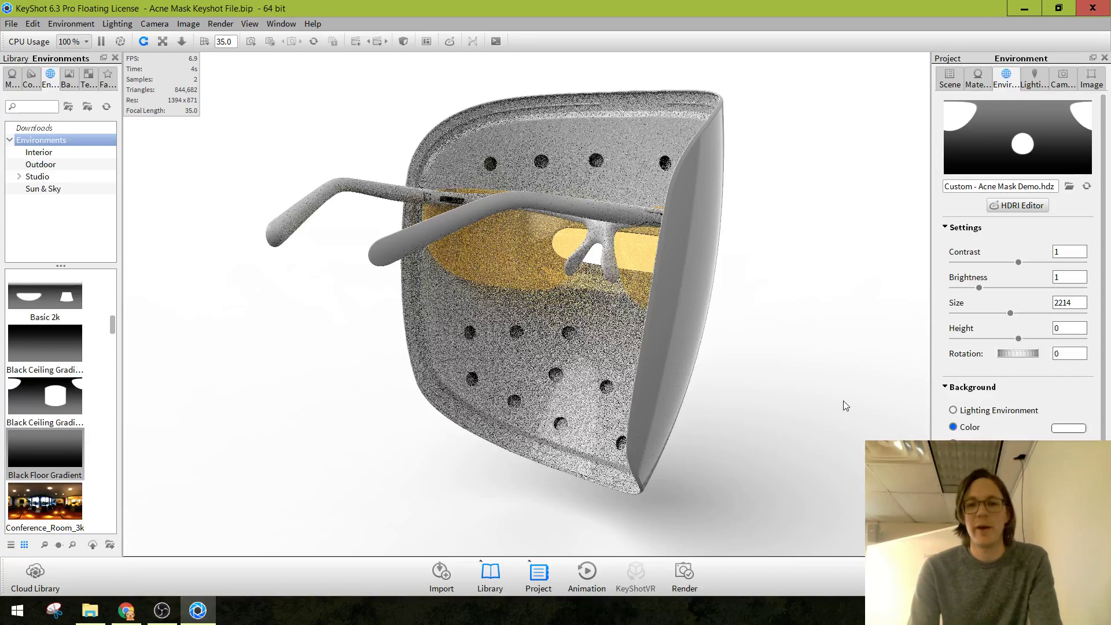
Set the background colour to a light grey with RGB values 221, 221, 221.
click(1064, 429)
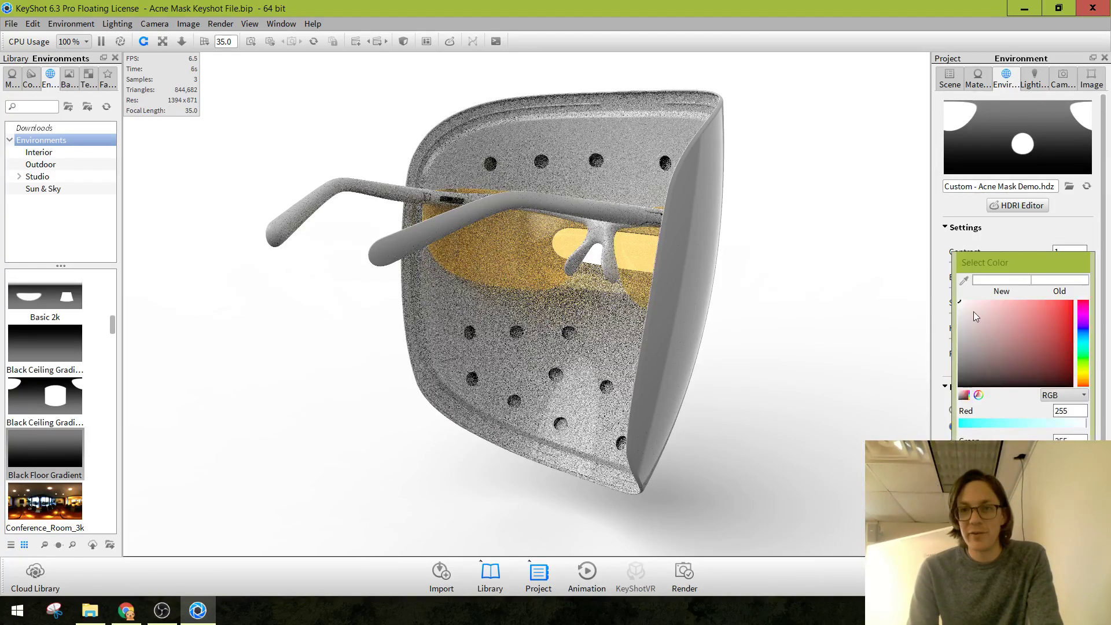
drag(973, 312, 935, 312)
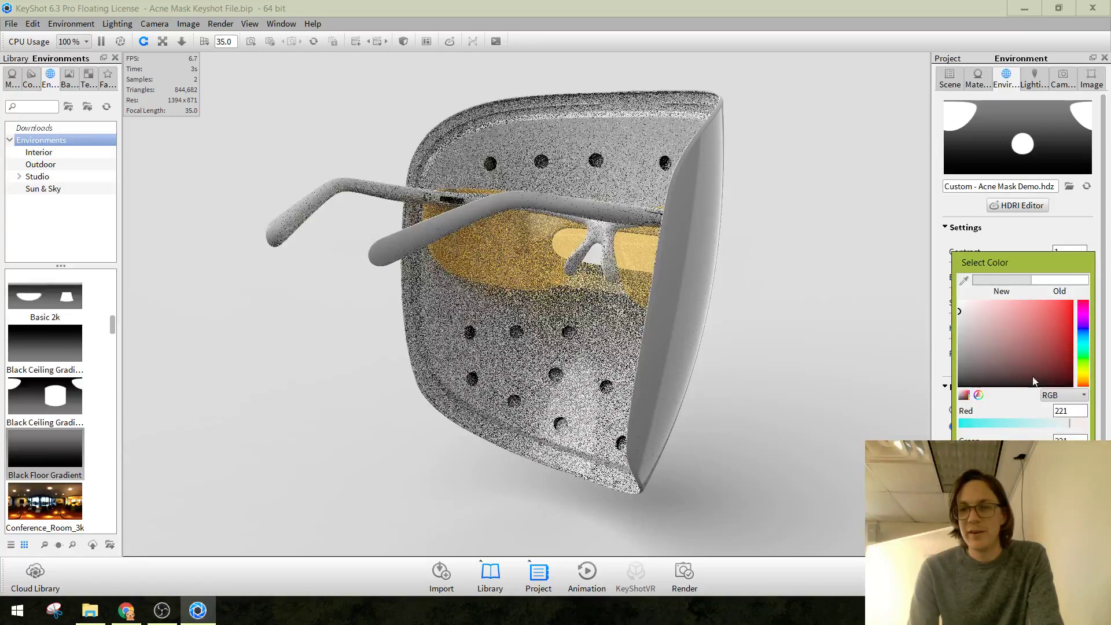
drag(1014, 258, 968, 131)
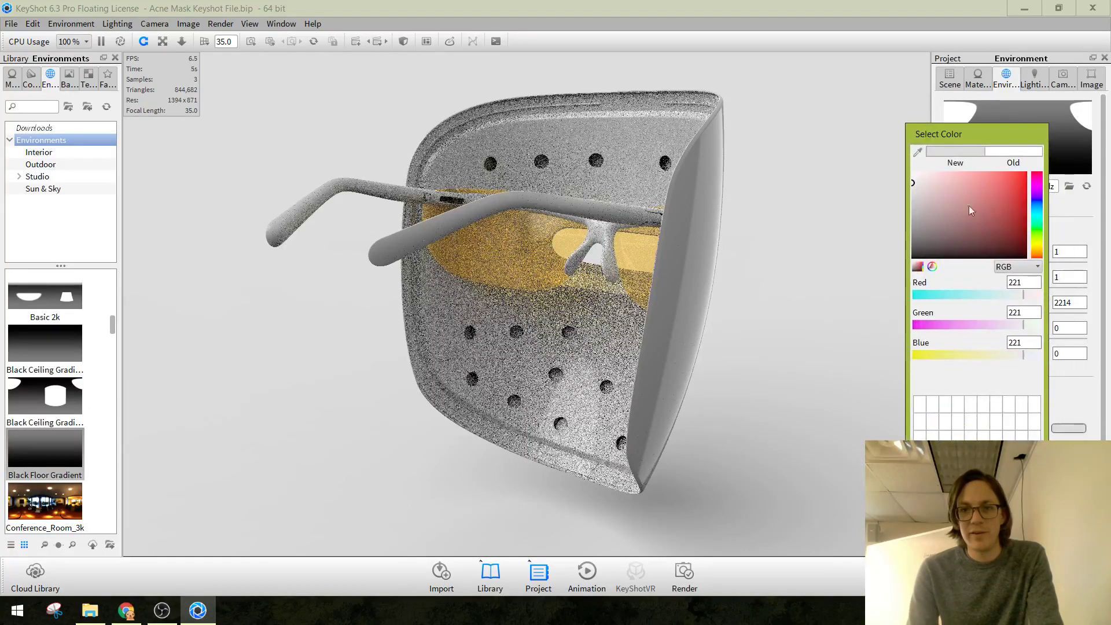
key(Return)
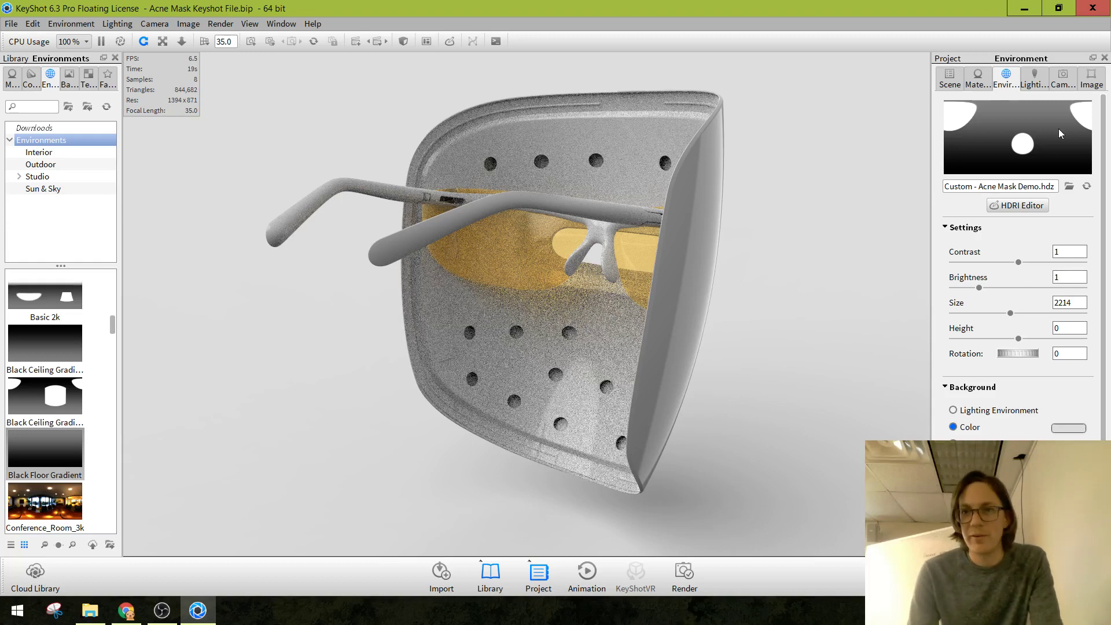
Reopen the HDRI Editor and shift the second pin further right on the map, keeping the mask partly visible.
double_click(1035, 116)
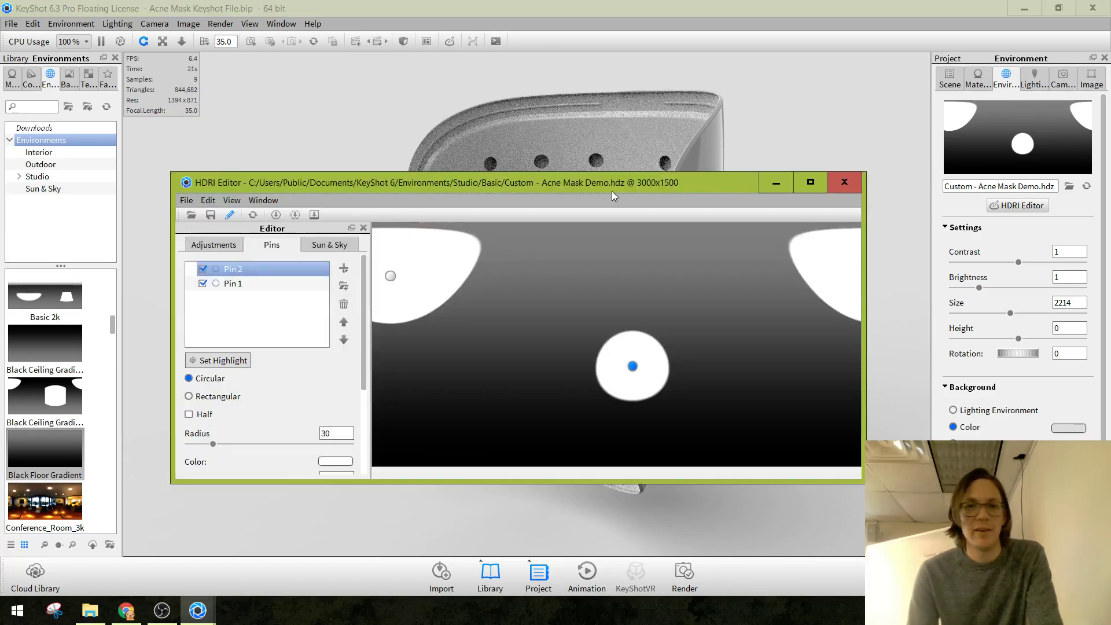
drag(606, 185, 338, 180)
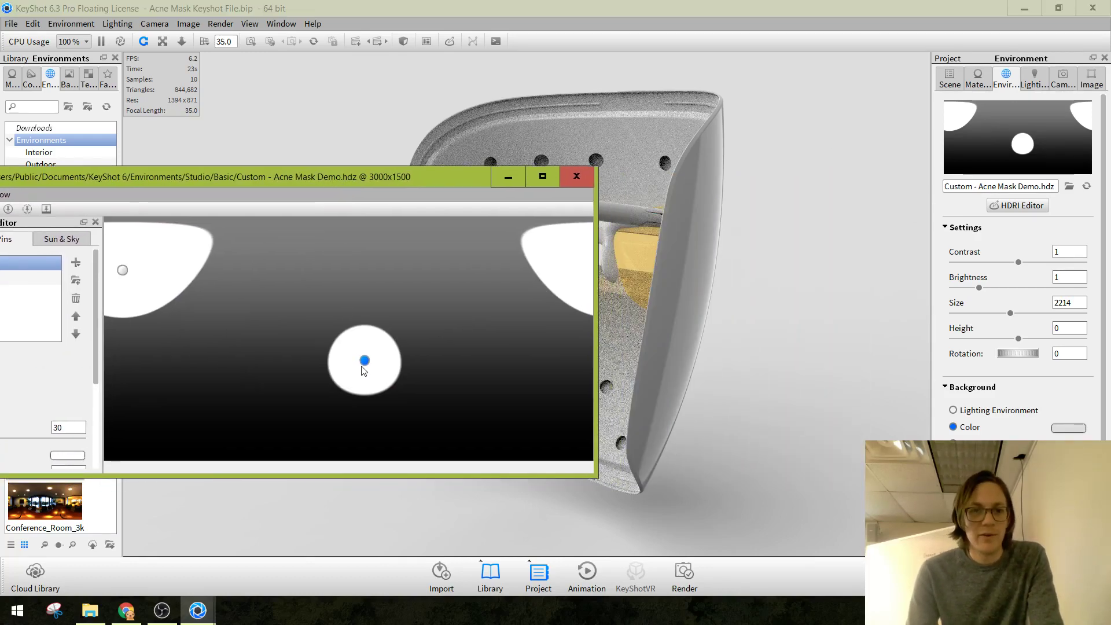
drag(365, 362, 392, 362)
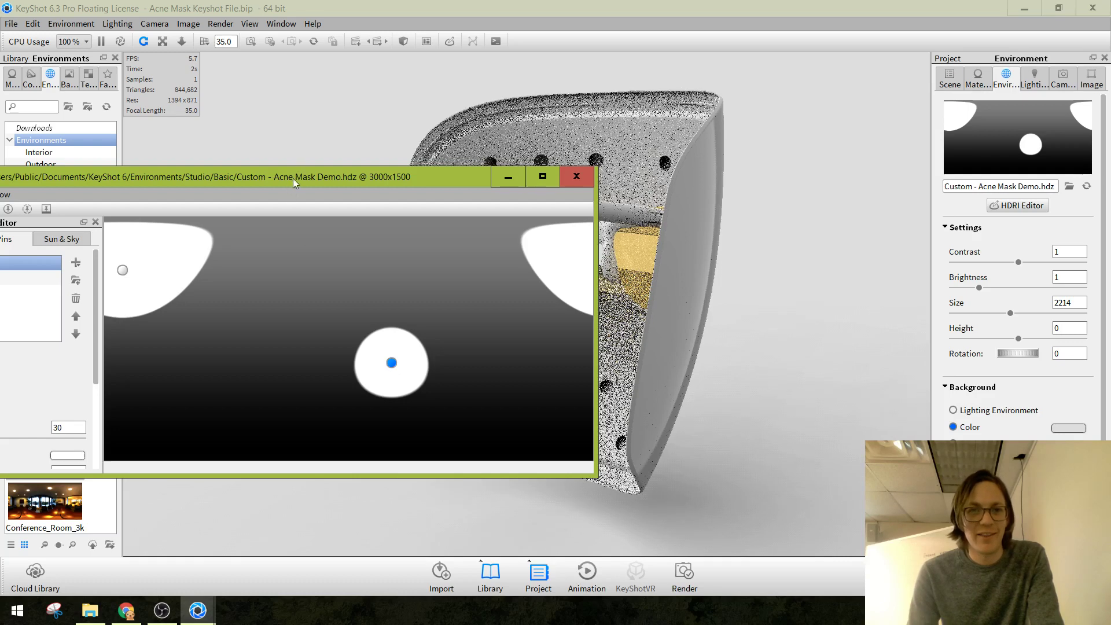
drag(293, 177, 230, 157)
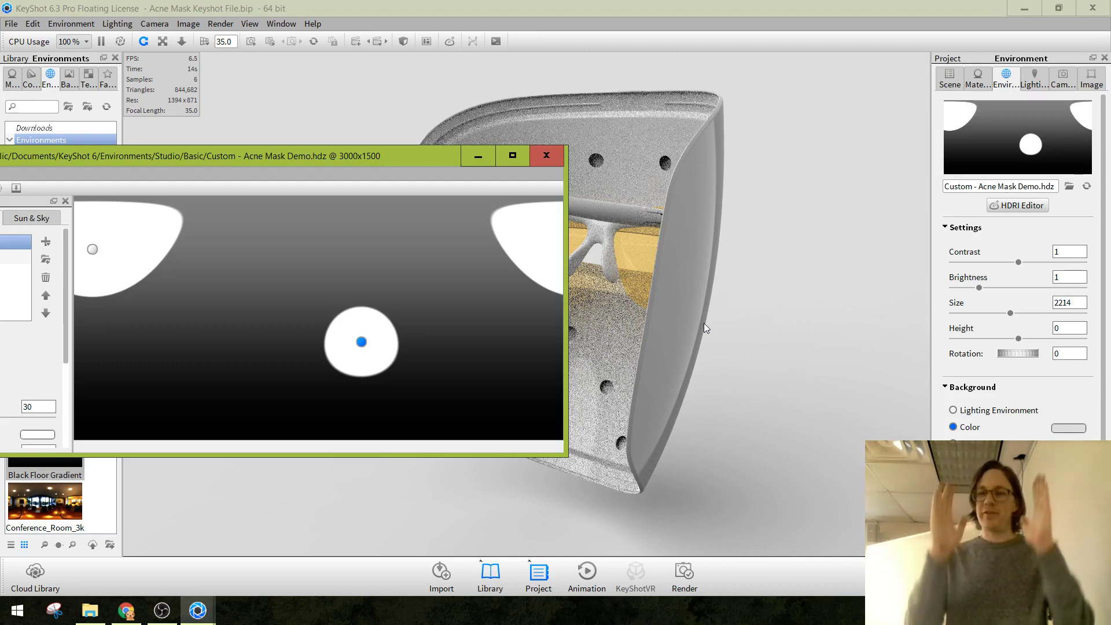
Change the second pin to a rectangular shape with an X size of 20 and a Y size of 40.
drag(286, 158, 510, 88)
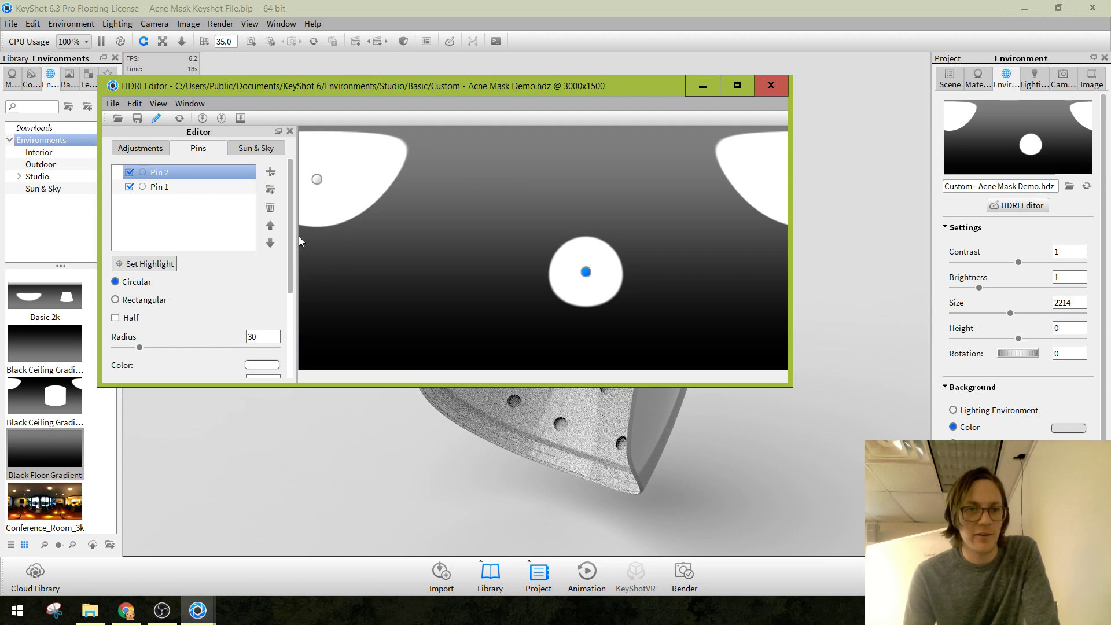
drag(291, 235, 301, 299)
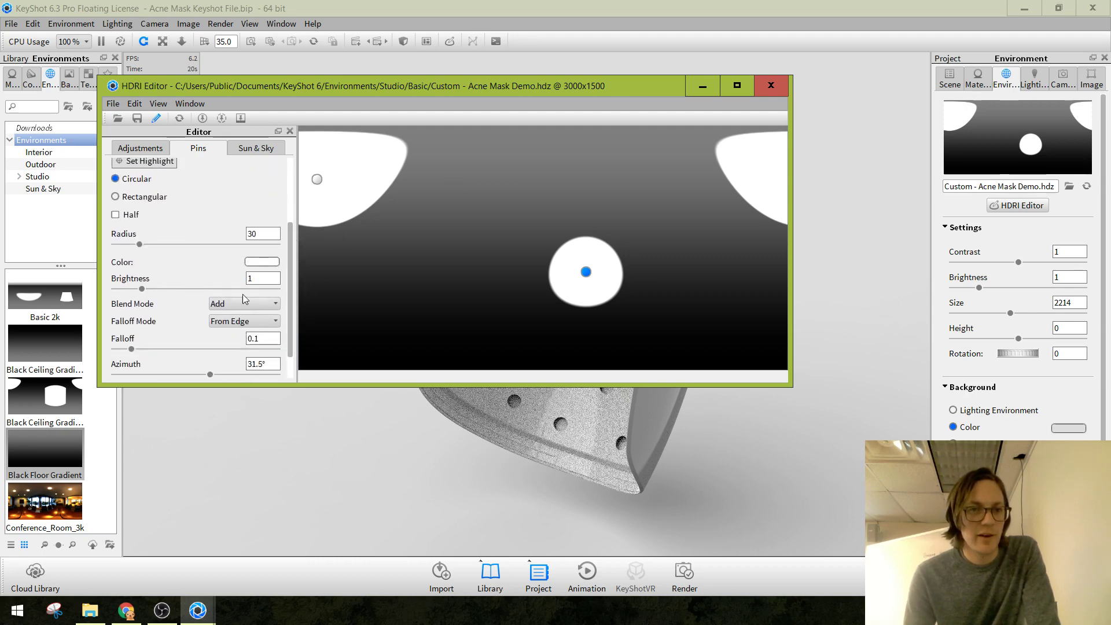
click(152, 197)
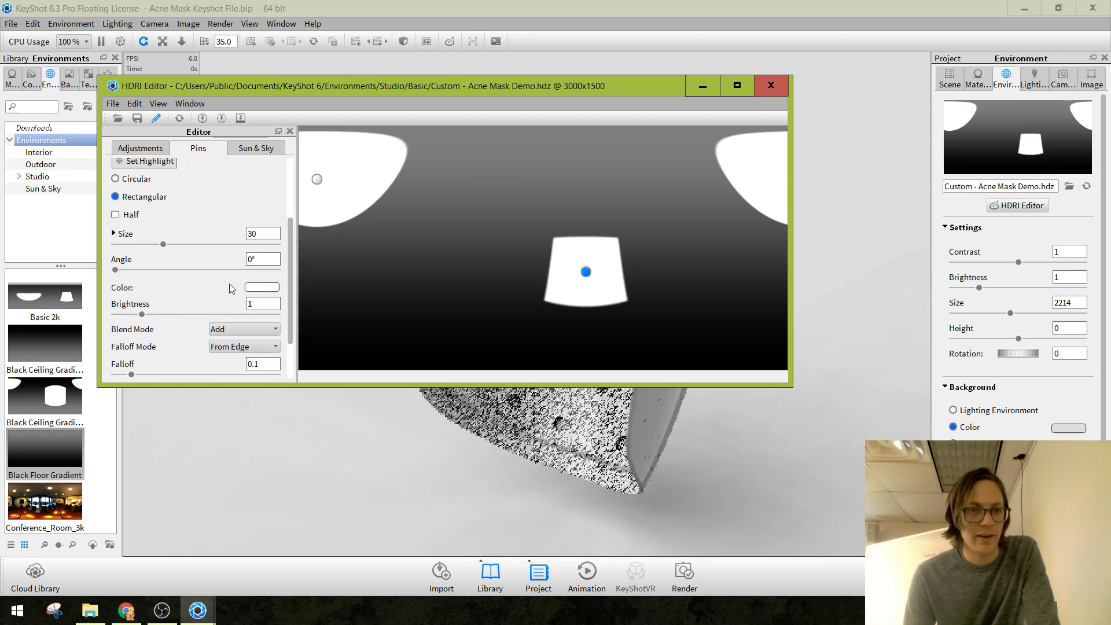
click(114, 233)
double_click(243, 248)
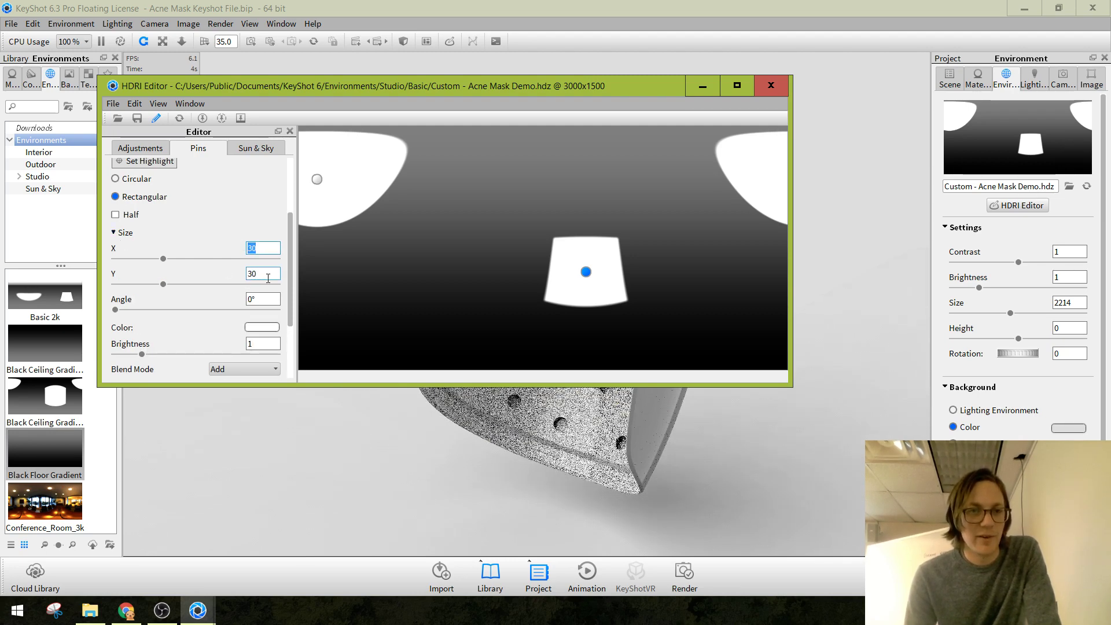
key(Tab)
text(4)
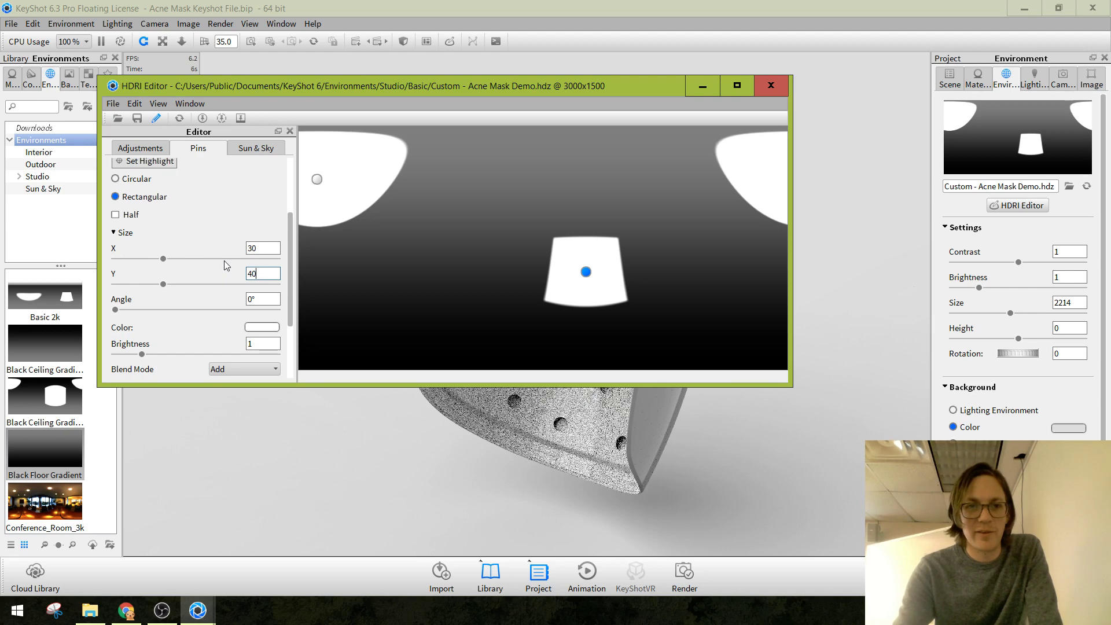
text(0)
key(Return)
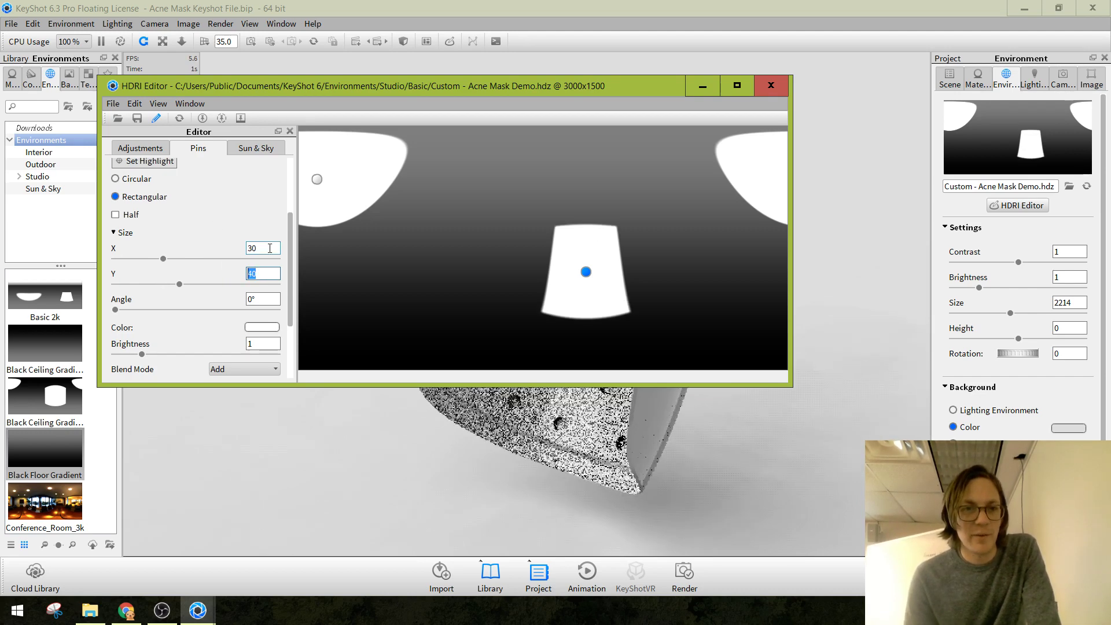
double_click(270, 248)
text(20)
key(Return)
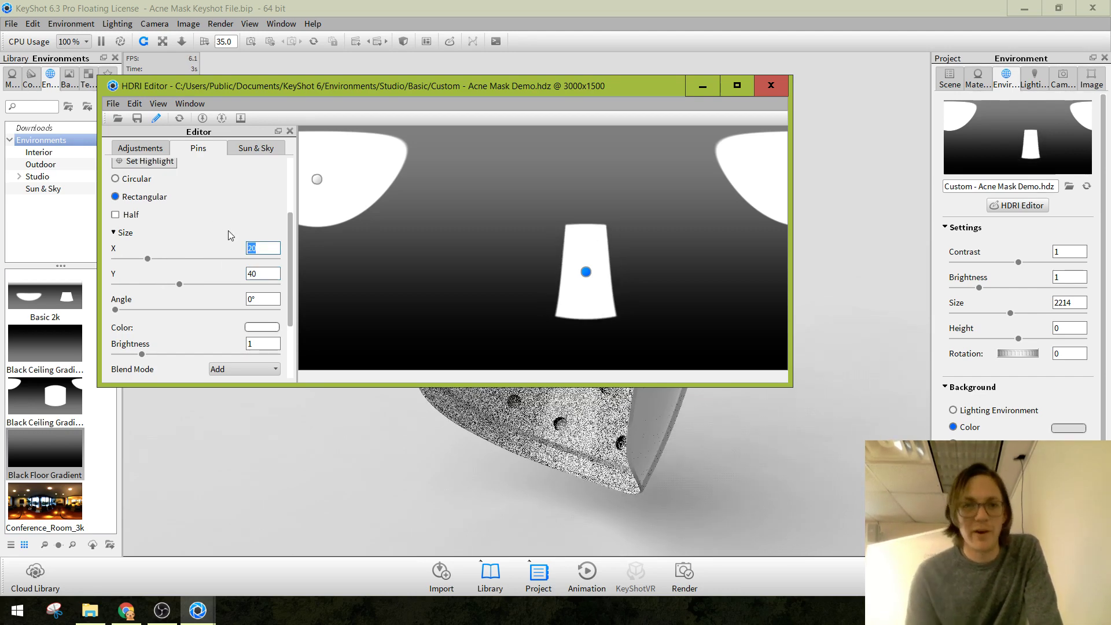
Move the rectangular pin slightly up and left on the map while watching the mask's lighting.
drag(454, 89, 236, 228)
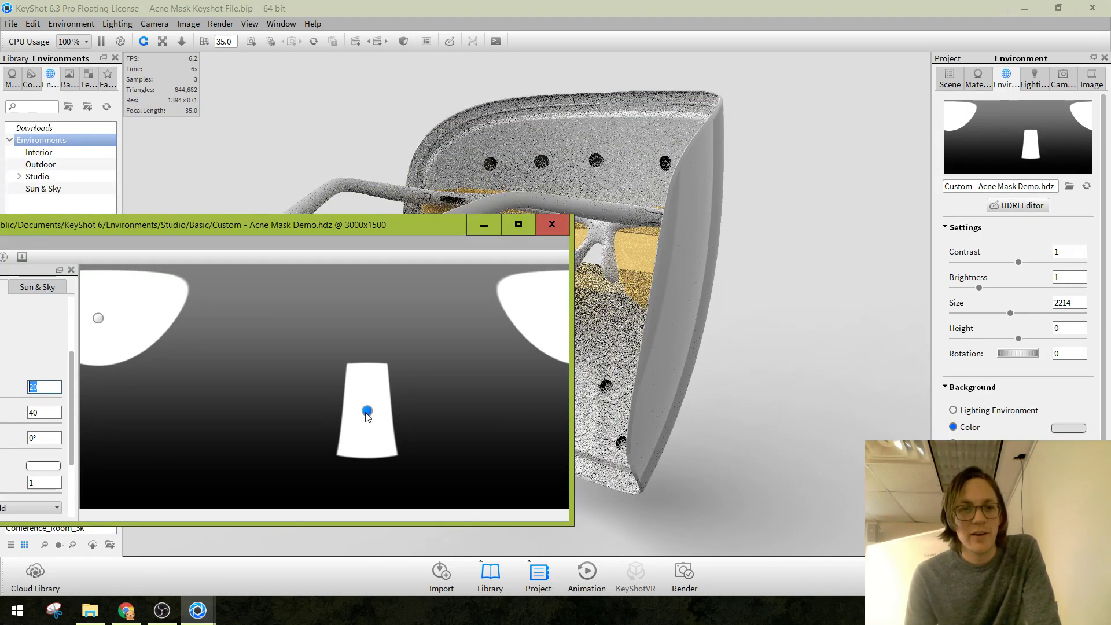
mouse_move(367, 416)
mouse_down()
mouse_move(371, 401)
mouse_move(353, 405)
mouse_up()
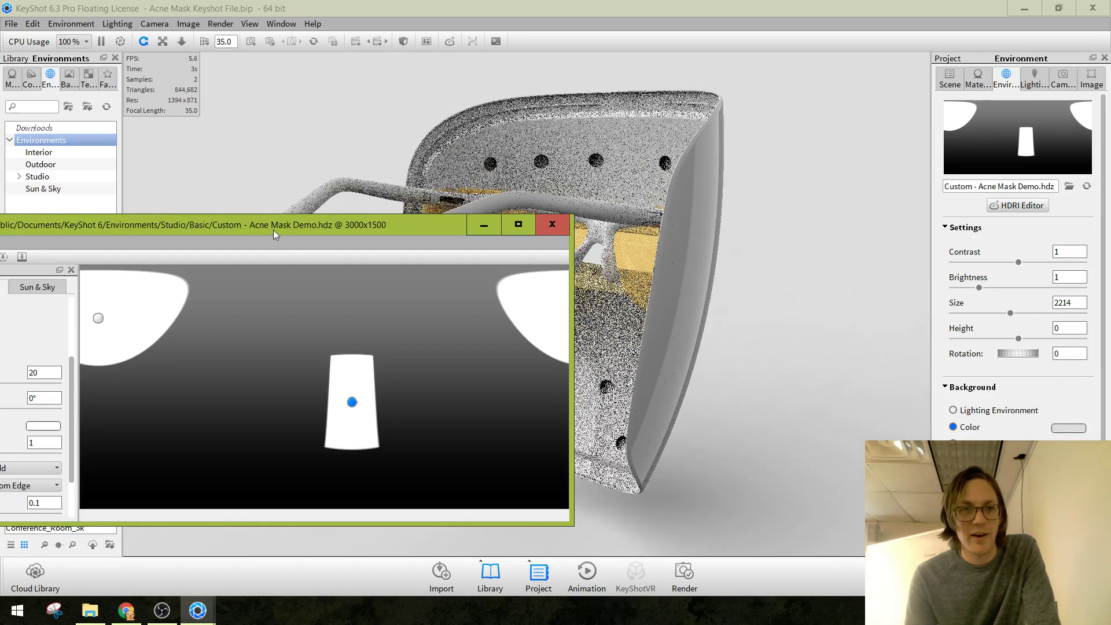
drag(273, 229, 450, 104)
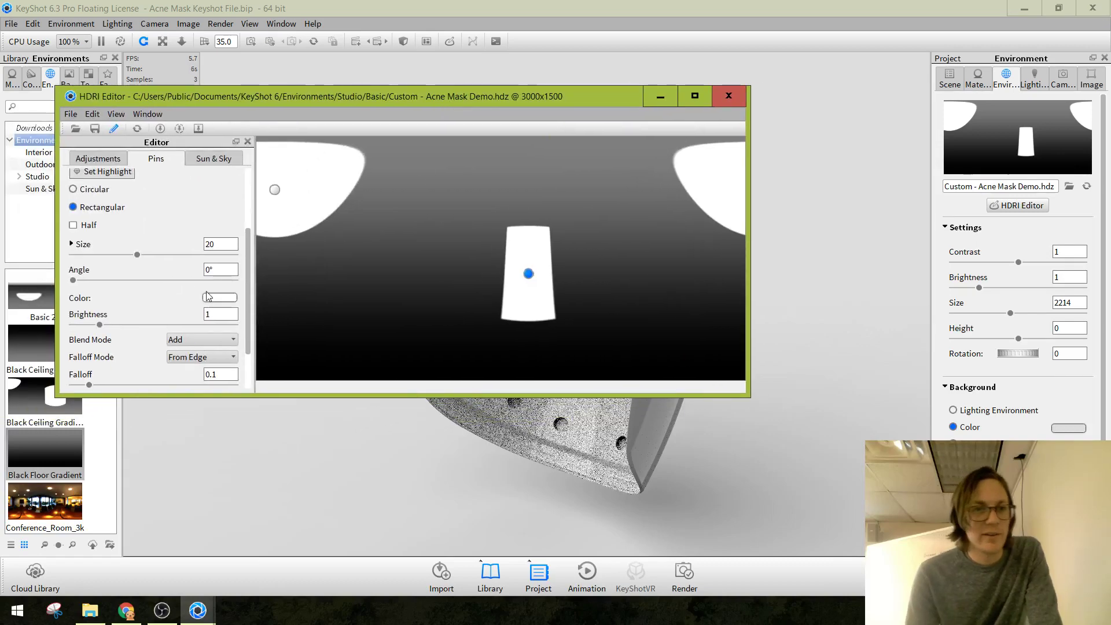
Try a falloff of 0.5 on the rectangular pin, keeping the From Edge falloff mode.
drag(248, 262, 256, 289)
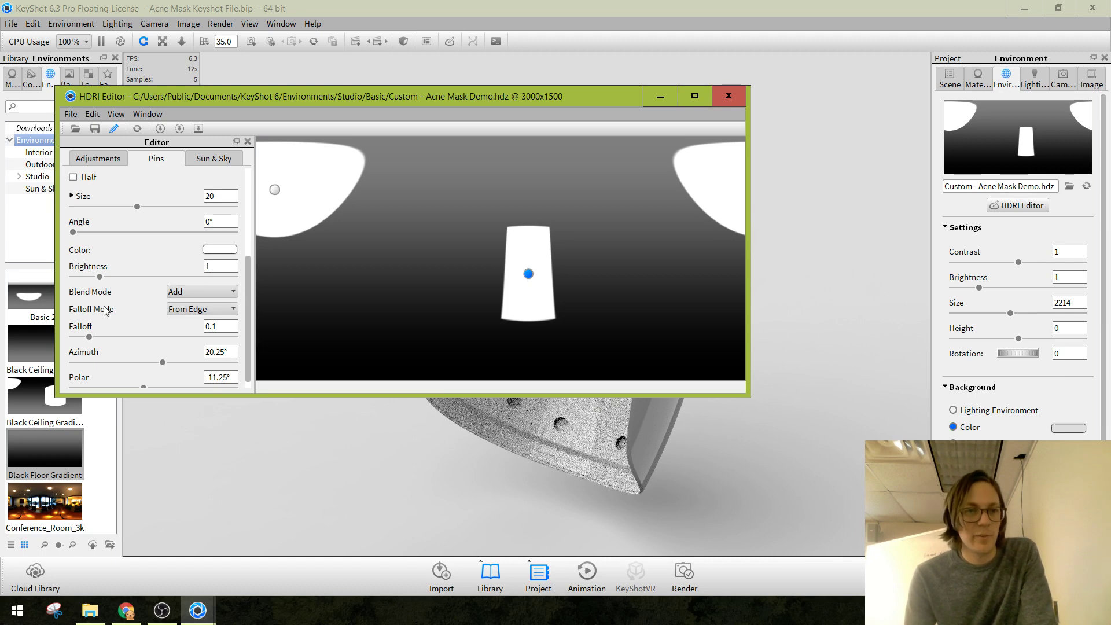
click(182, 313)
click(183, 315)
click(215, 327)
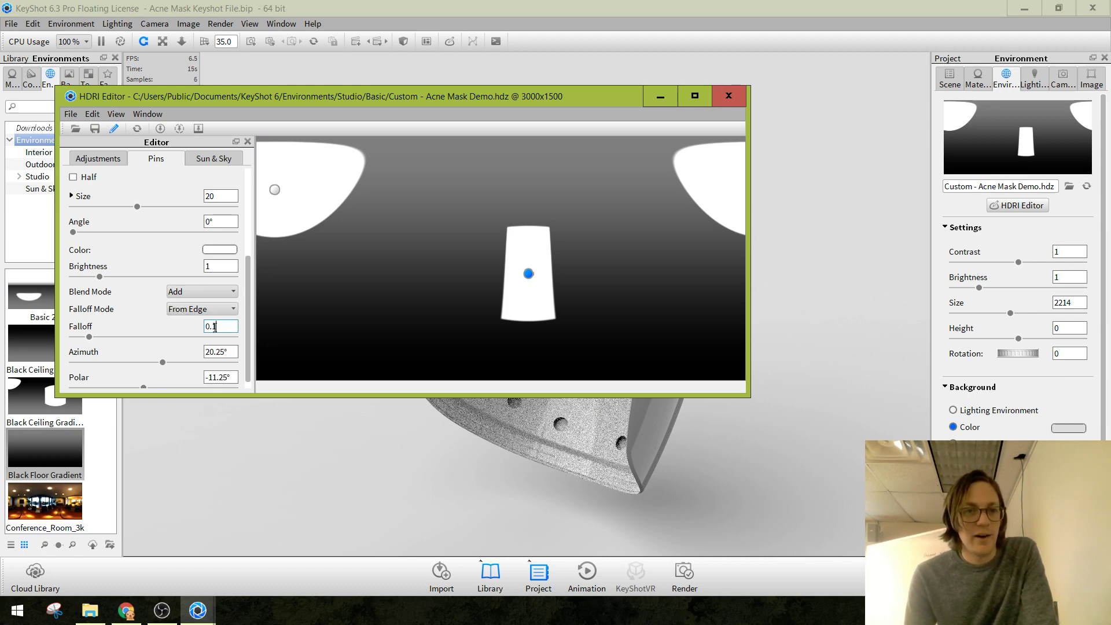
text(.5)
key(Return)
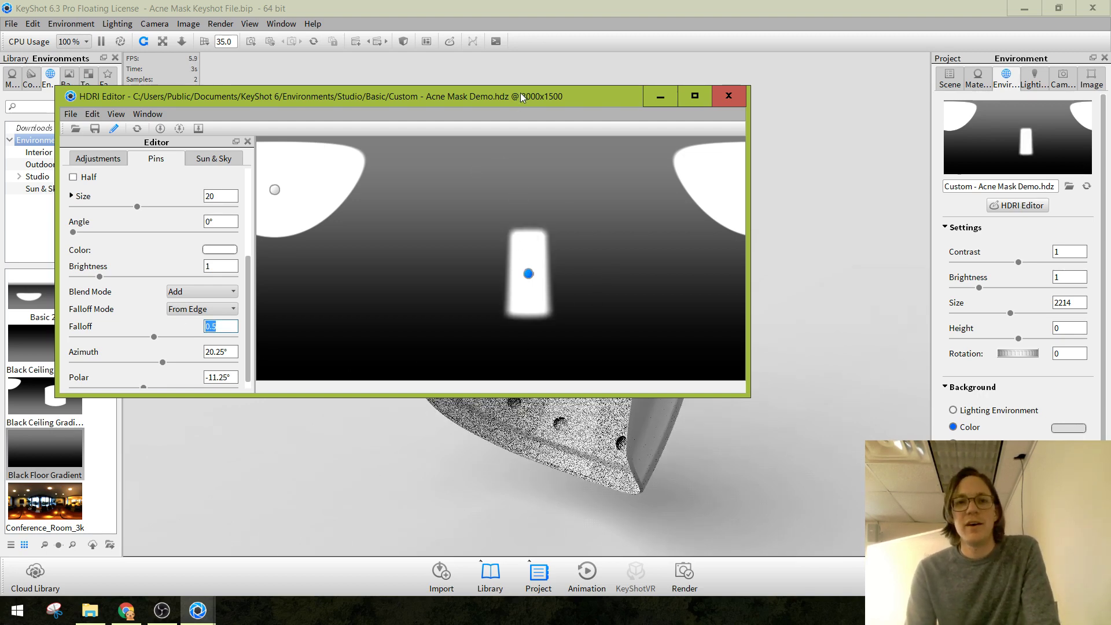
Set the rectangular pin's falloff back to 0.1.
drag(519, 92, 453, 121)
double_click(206, 348)
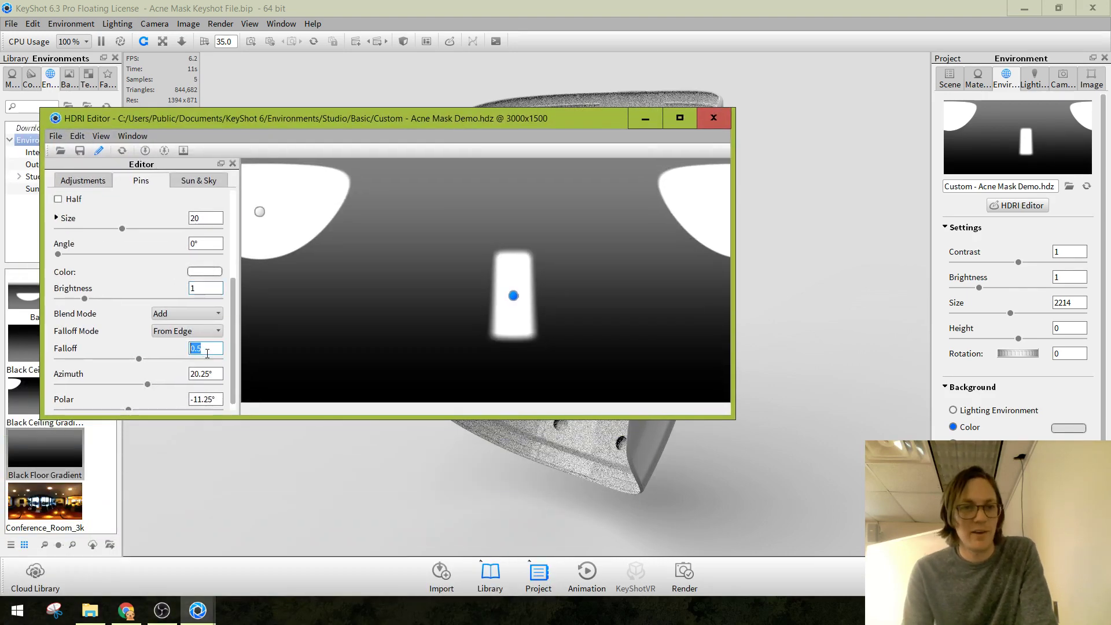
text(0.1)
key(Return)
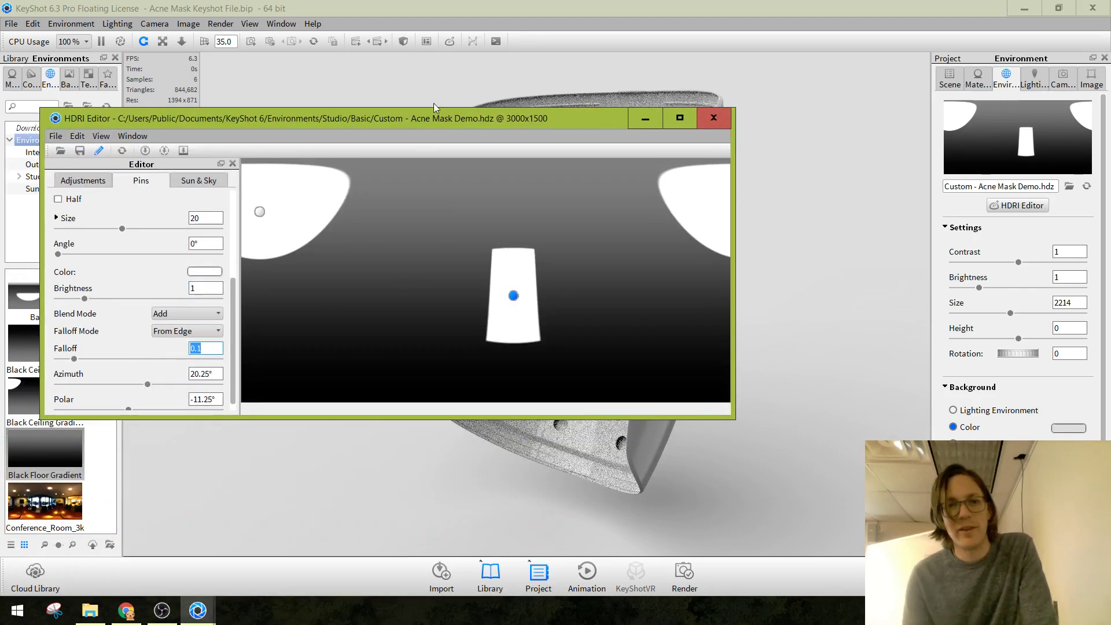
Try a brightness of 3 on the rectangular pin and settle on 2, moving the editor aside to check the mask.
mouse_move(452, 115)
mouse_down()
mouse_move(227, 213)
mouse_move(448, 126)
mouse_move(446, 115)
mouse_up()
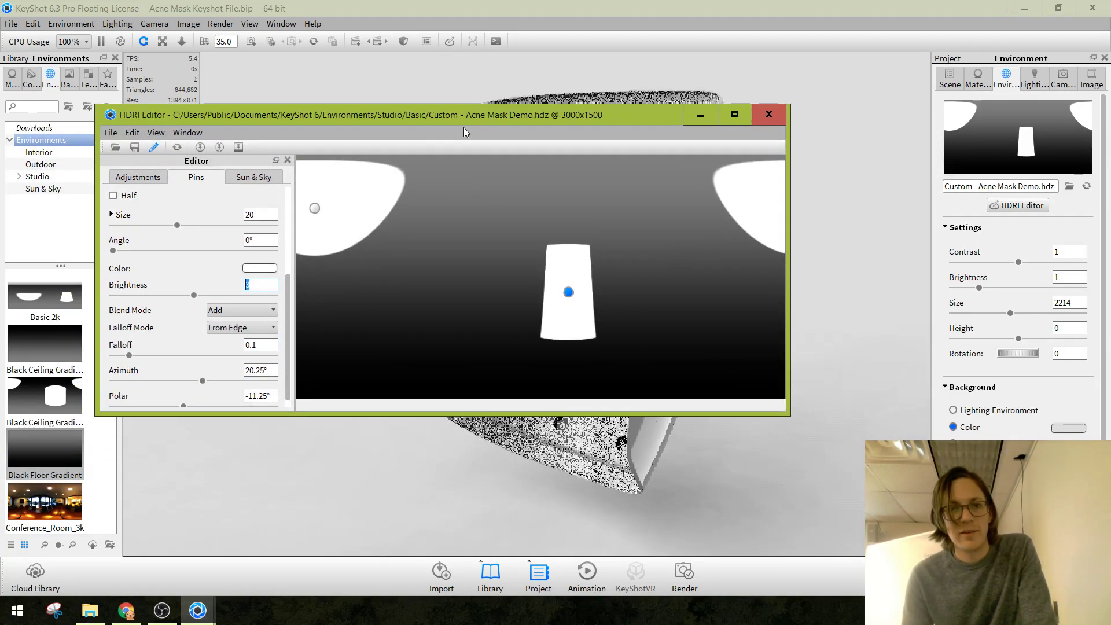
drag(462, 118, 524, 120)
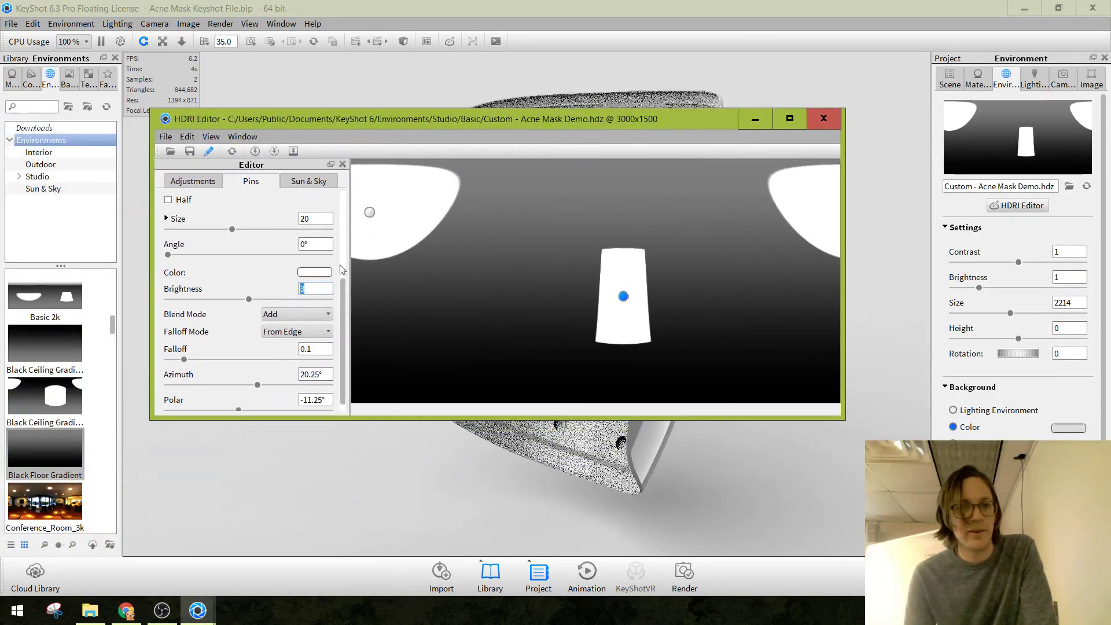
click(317, 288)
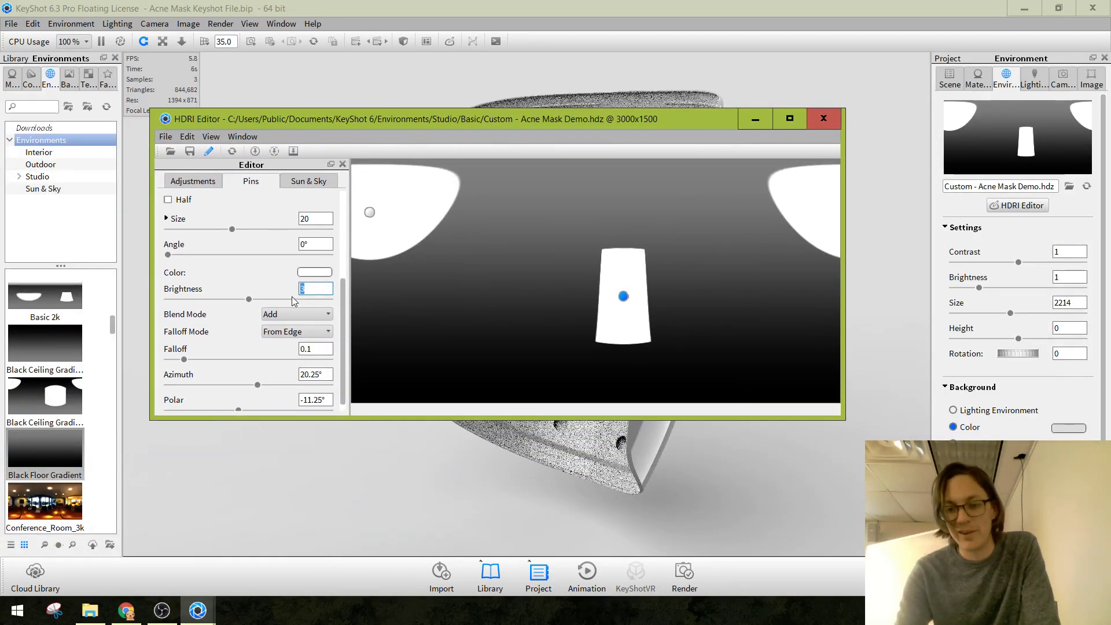
text(2)
drag(585, 115, 273, 350)
drag(327, 324, 524, 229)
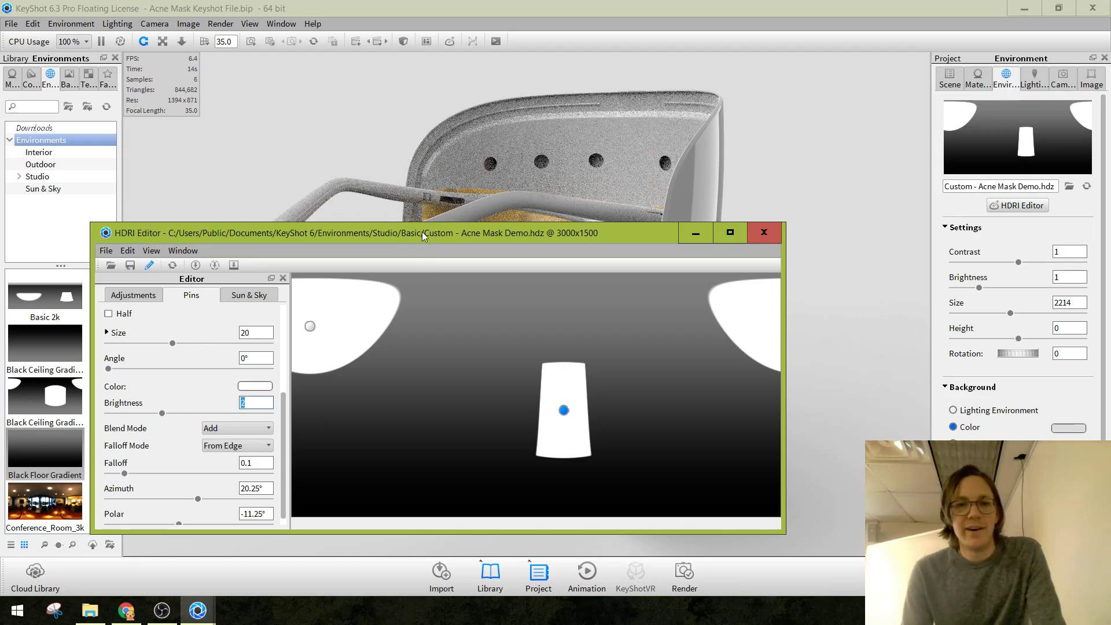
Select the circular pin at the map's upper left and shift the HDRI editor aside to check the mask's lighting.
drag(422, 232, 535, 249)
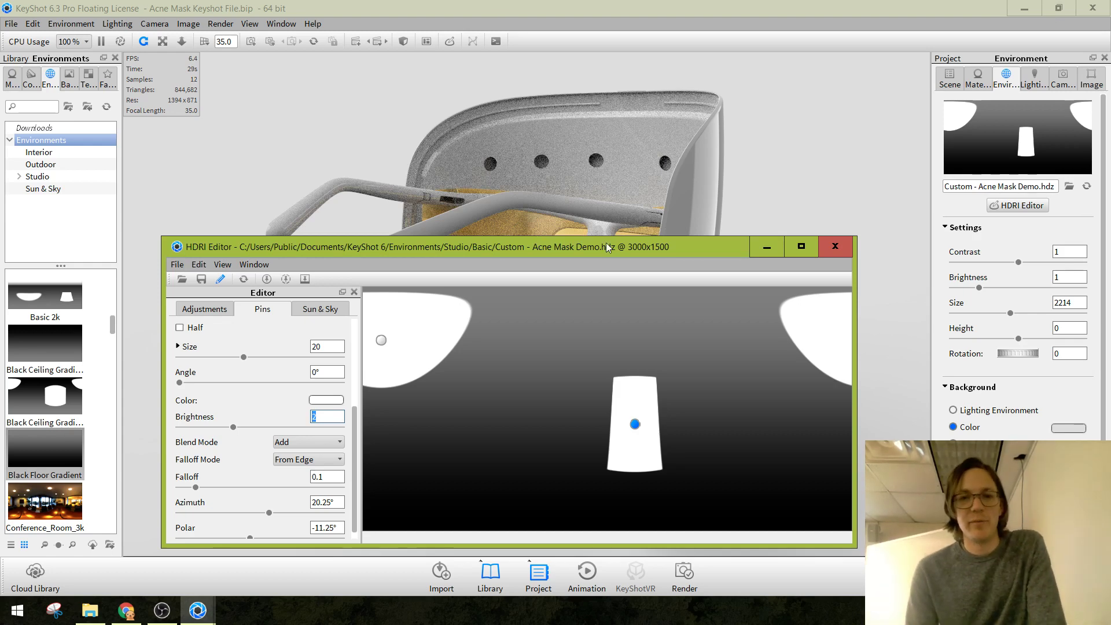
drag(578, 252, 766, 214)
click(556, 302)
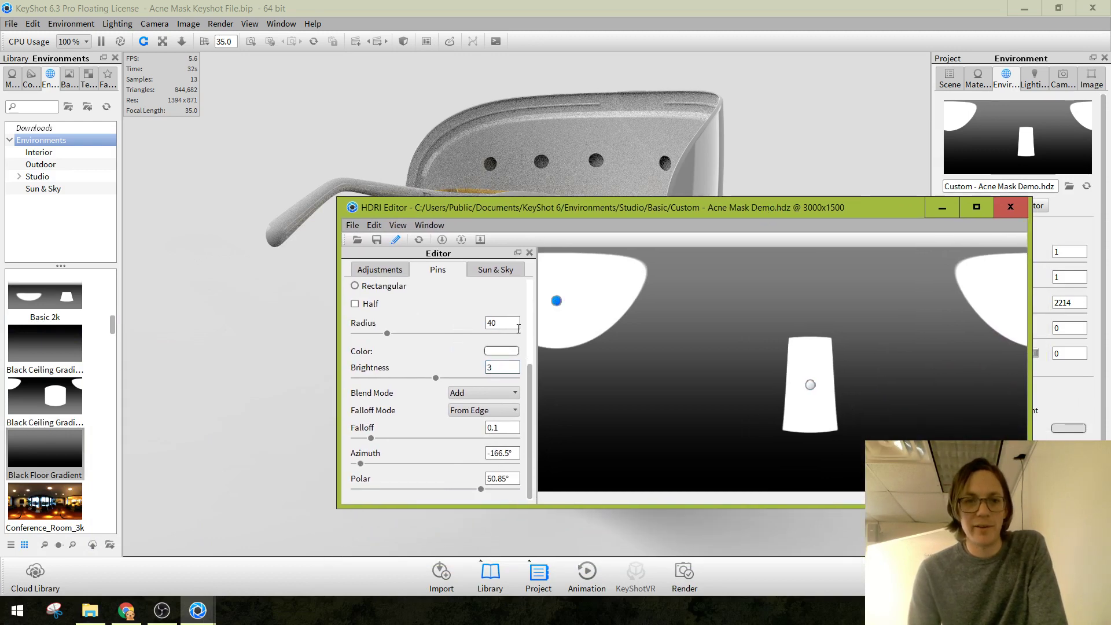
drag(649, 216, 277, 518)
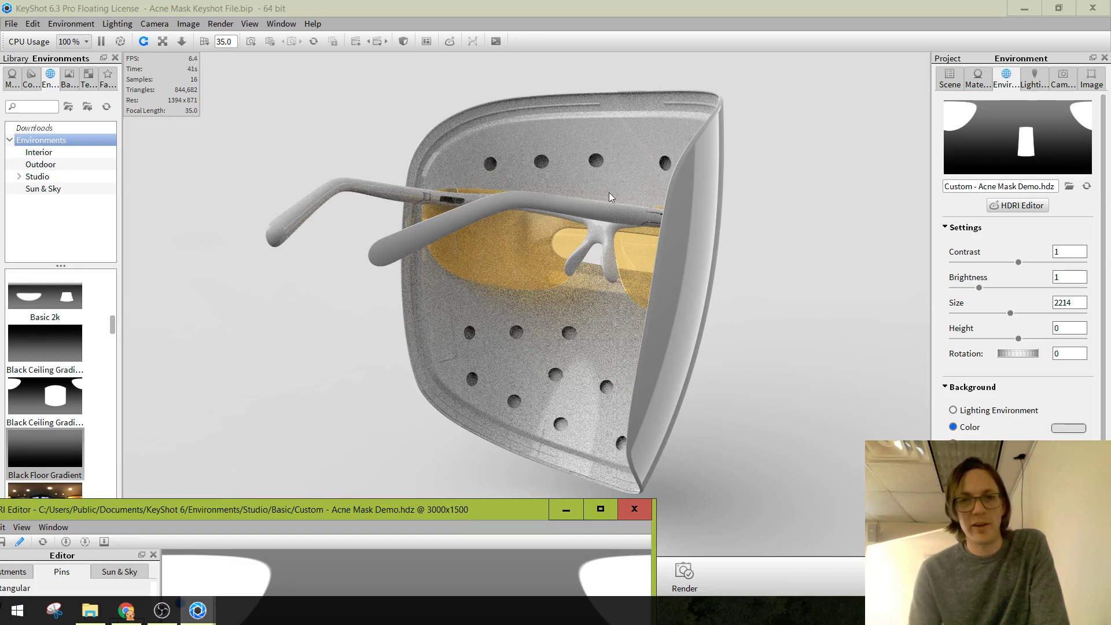
drag(374, 509, 618, 205)
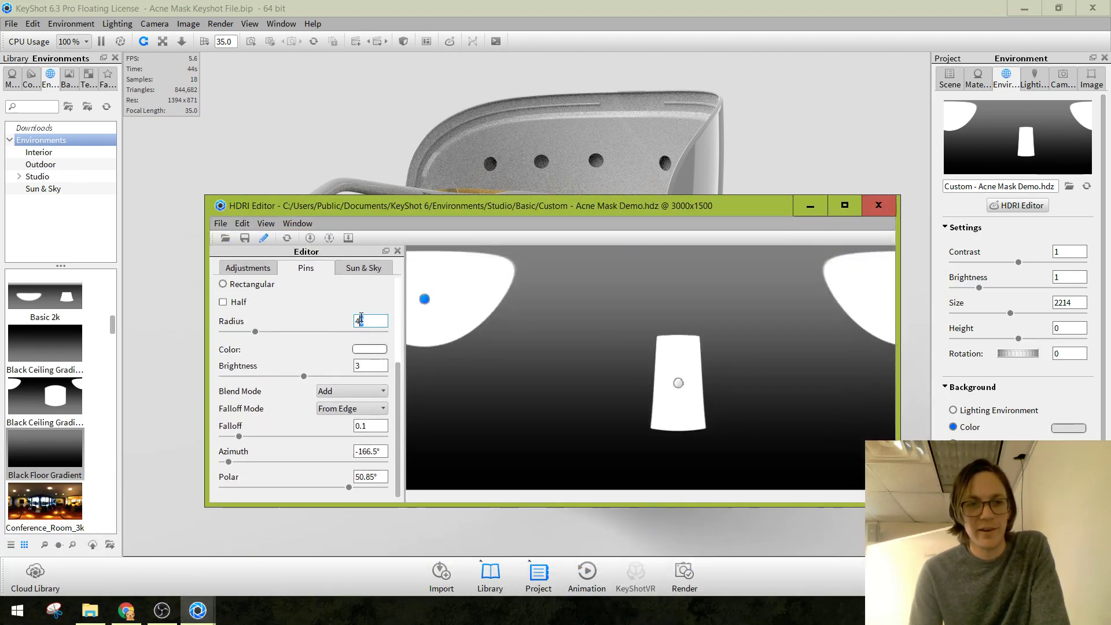
Set the upper-left circular pin's falloff to 0.3, keeping its radius at 40, and uncover the mask to check the lighting.
key(Return)
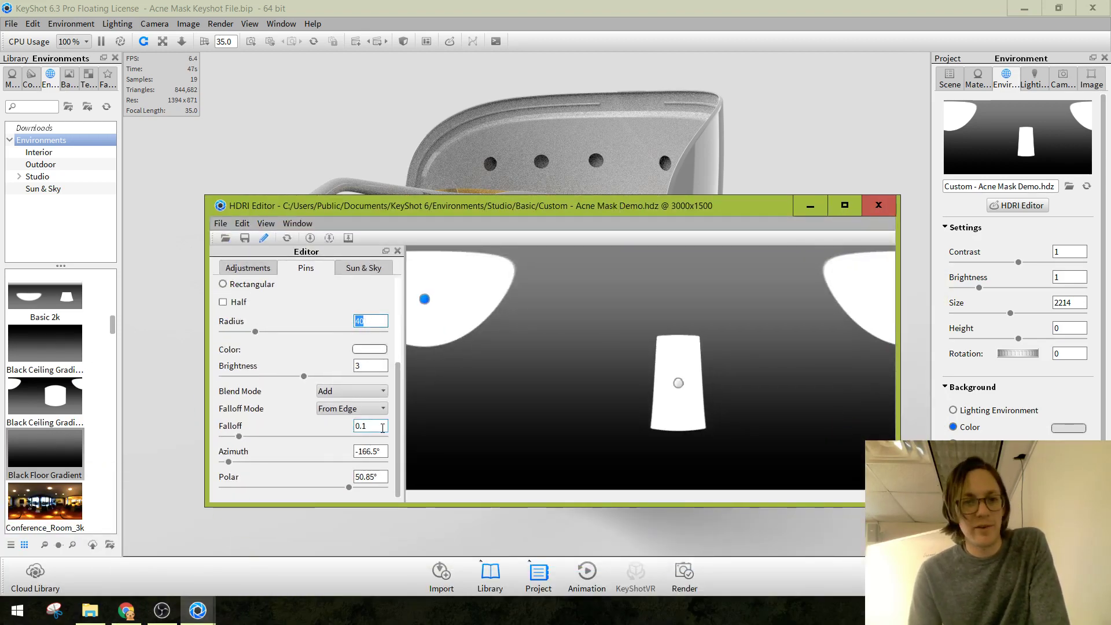
drag(383, 426, 352, 425)
text(0.3)
key(Return)
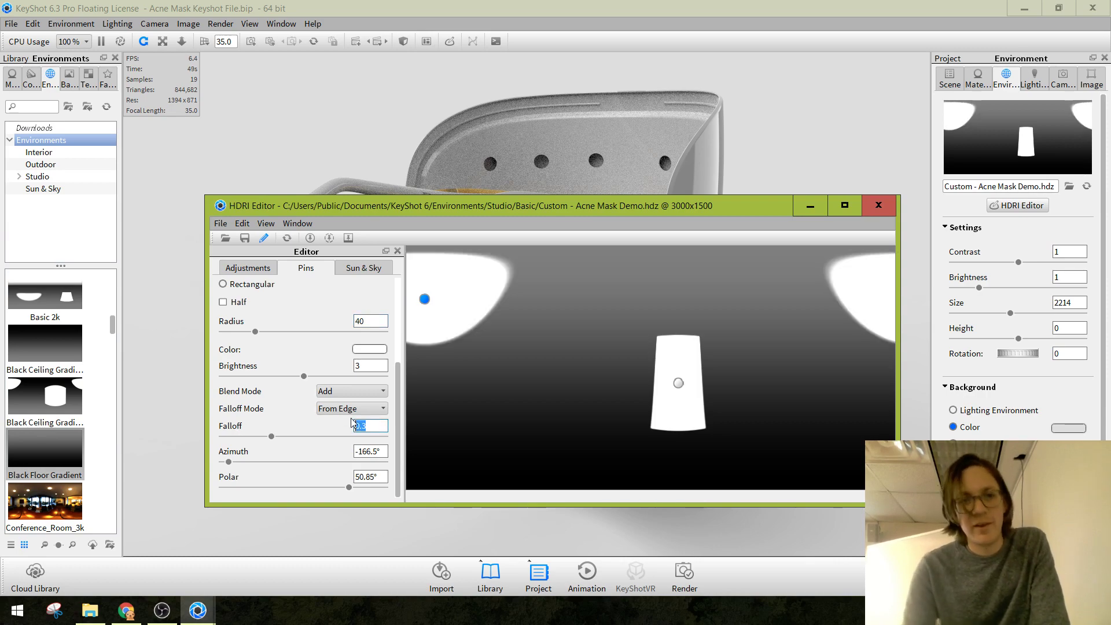
drag(538, 205, 233, 504)
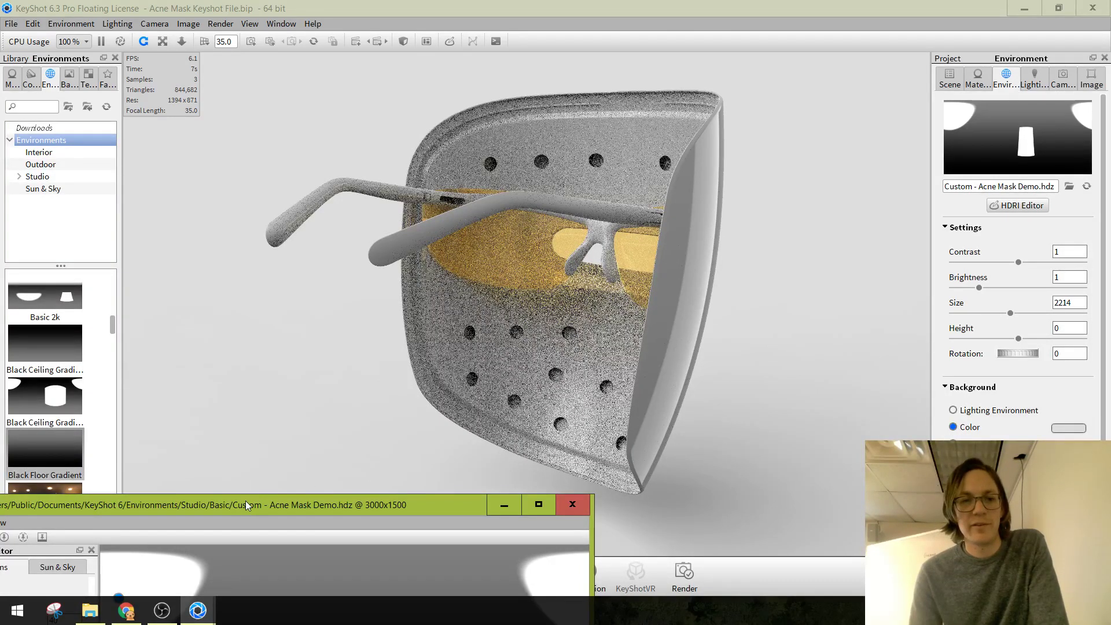
drag(245, 501, 583, 356)
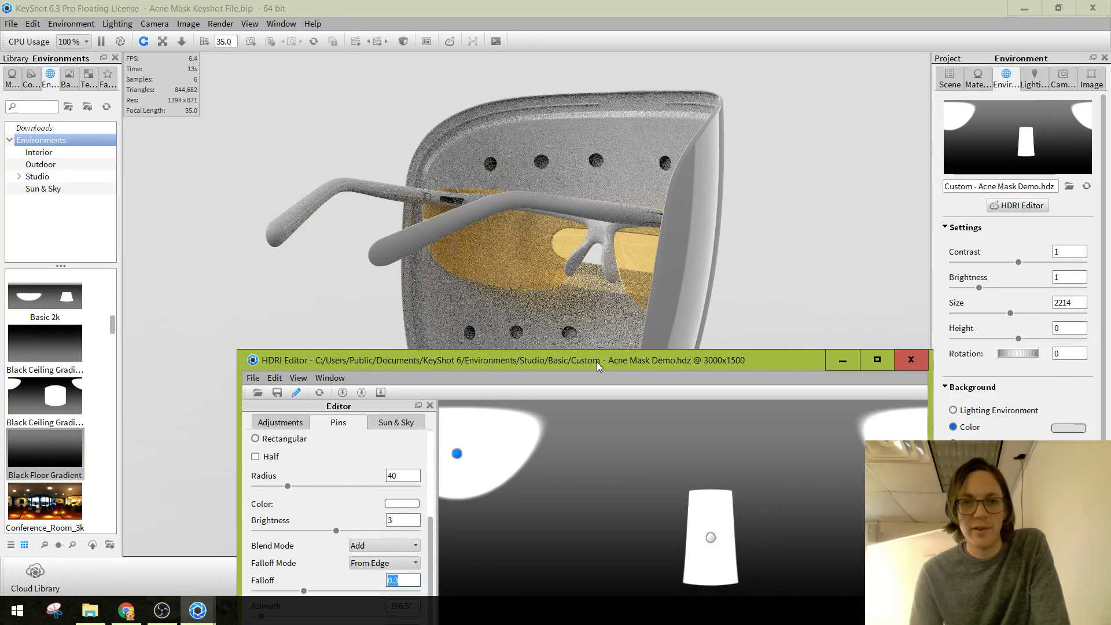
Add a highlight pin to the environment and place its highlight on the nearer temple arm of the glasses.
drag(597, 364, 428, 143)
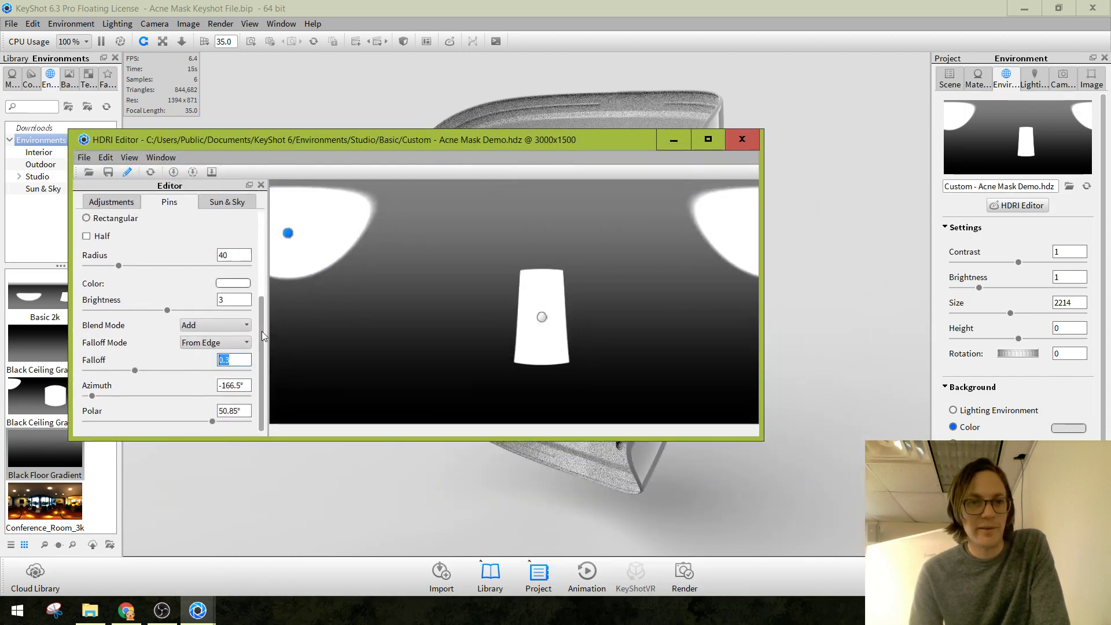
scroll(262, 331, up, 5)
click(241, 225)
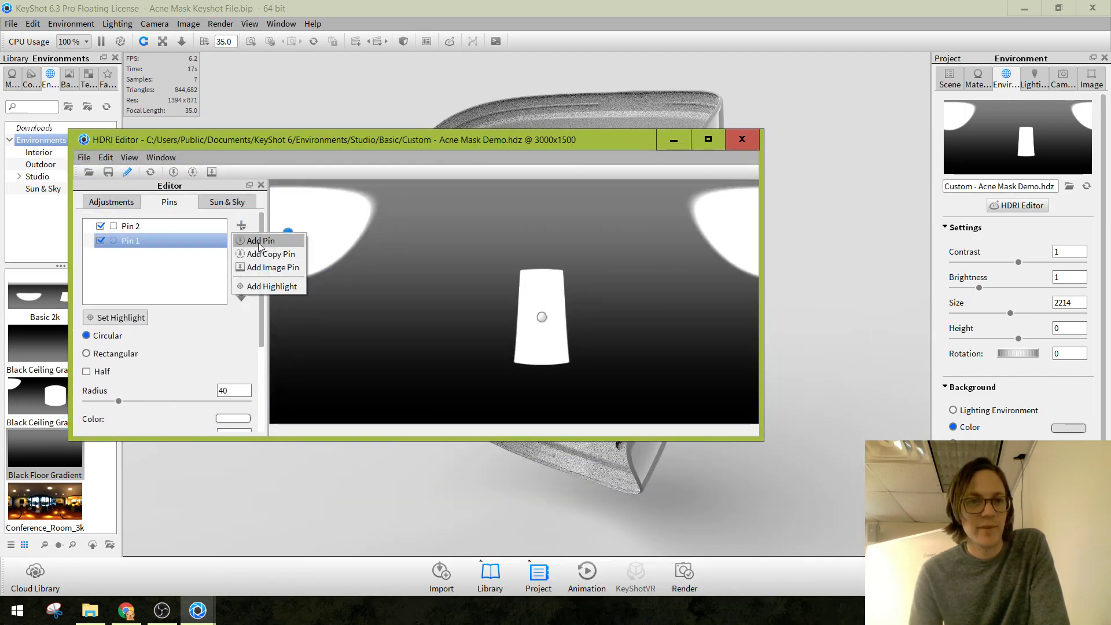
click(248, 287)
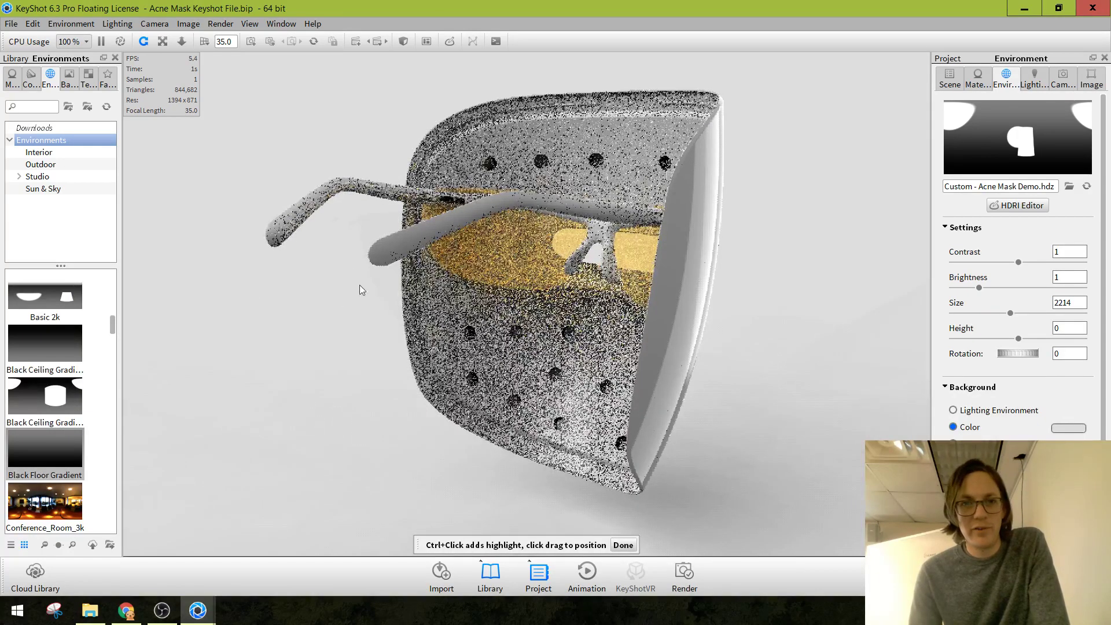
click(503, 205)
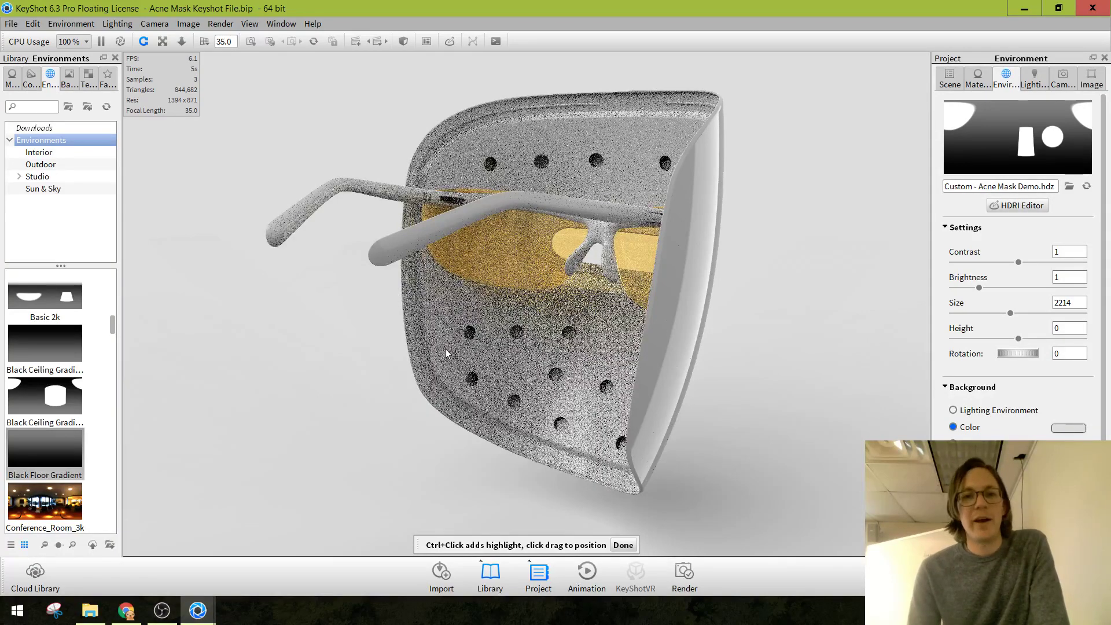
click(623, 545)
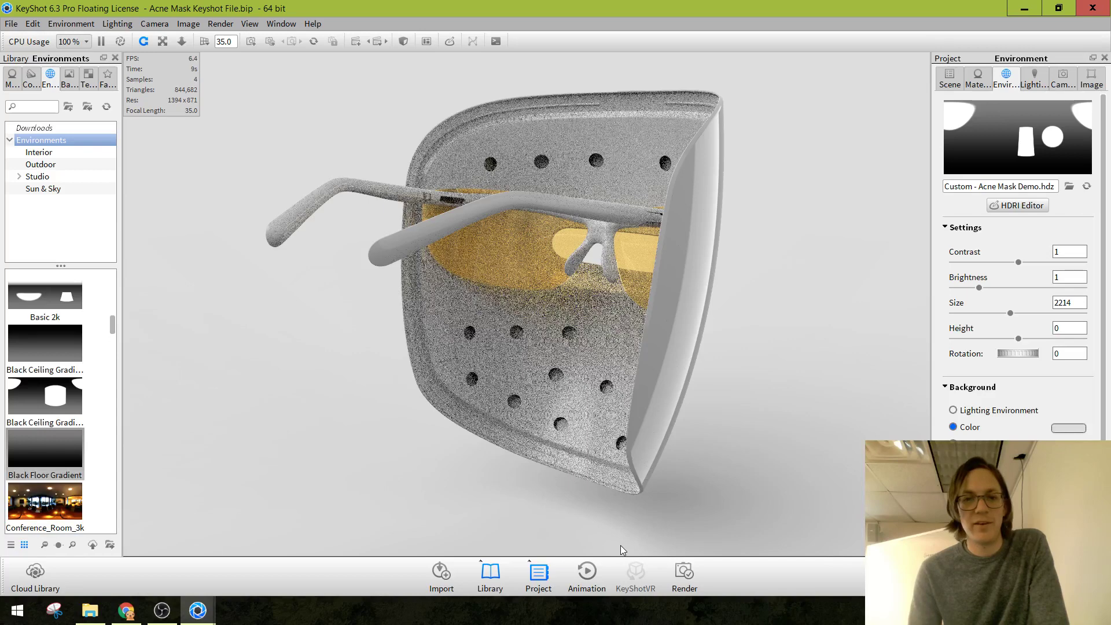
Bring the HDRI editor back into view and set the new highlight pin's brightness to 3.
click(209, 605)
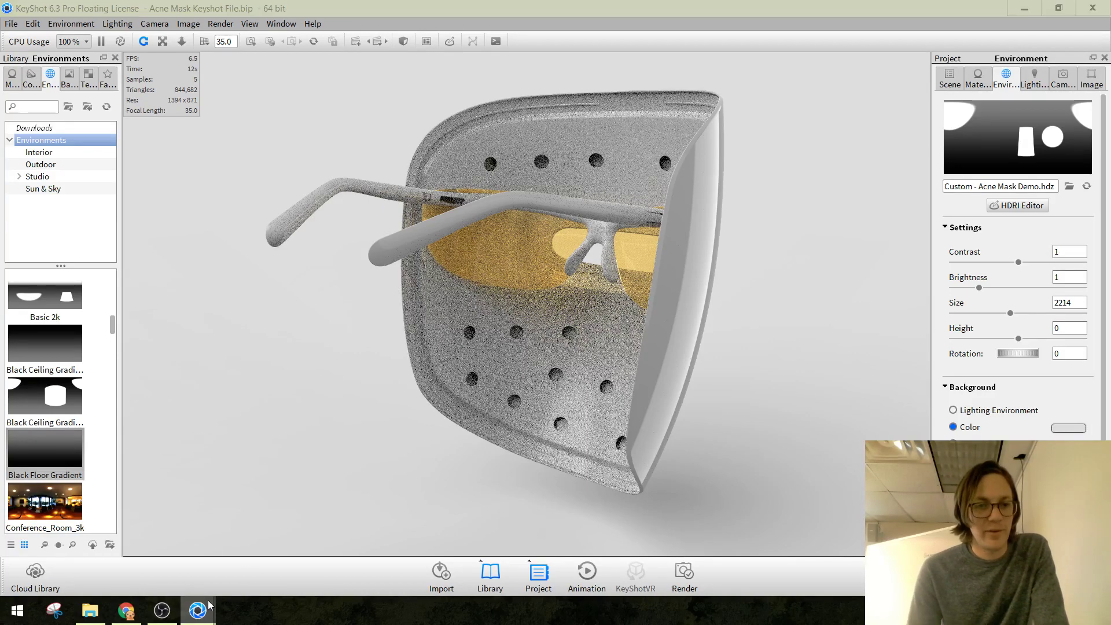
click(301, 550)
drag(482, 148, 335, 276)
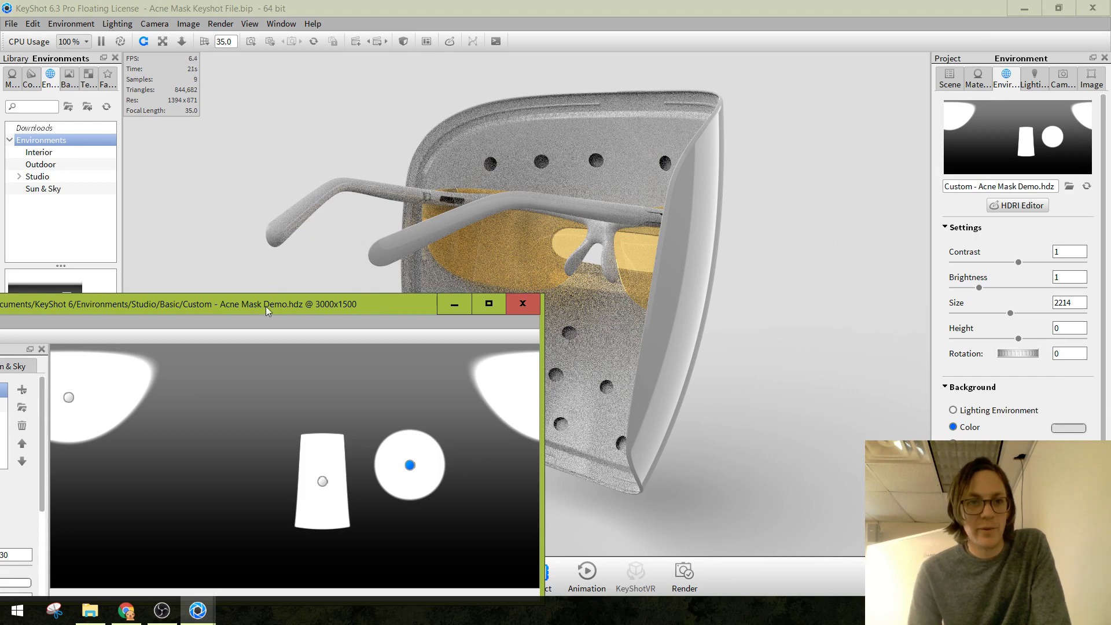
drag(266, 305, 501, 176)
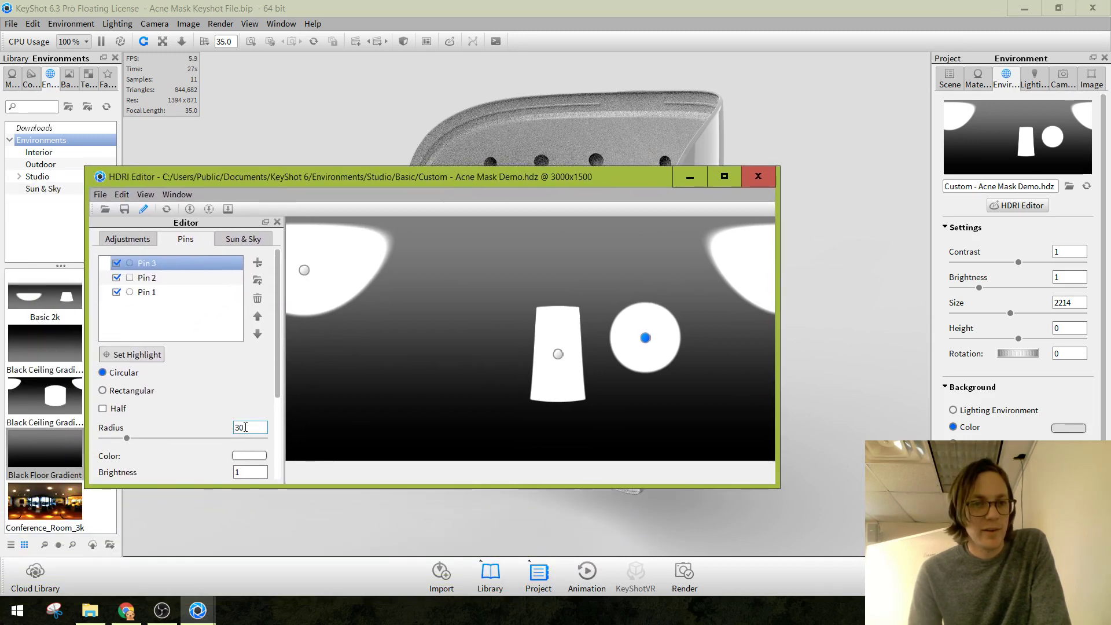
drag(239, 471, 218, 465)
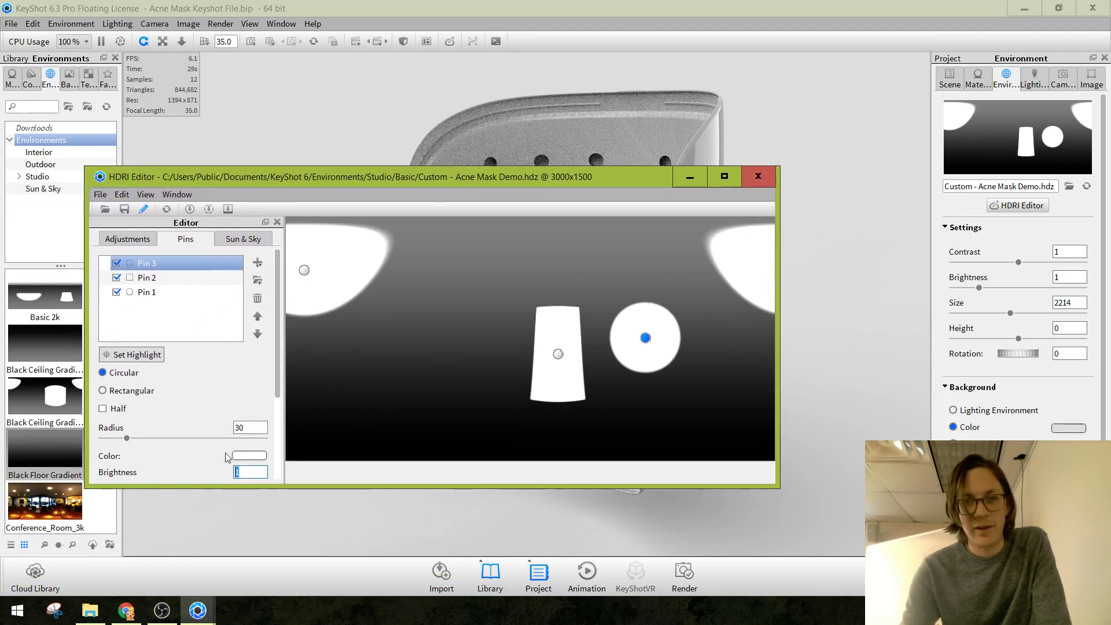
text(3)
key(Return)
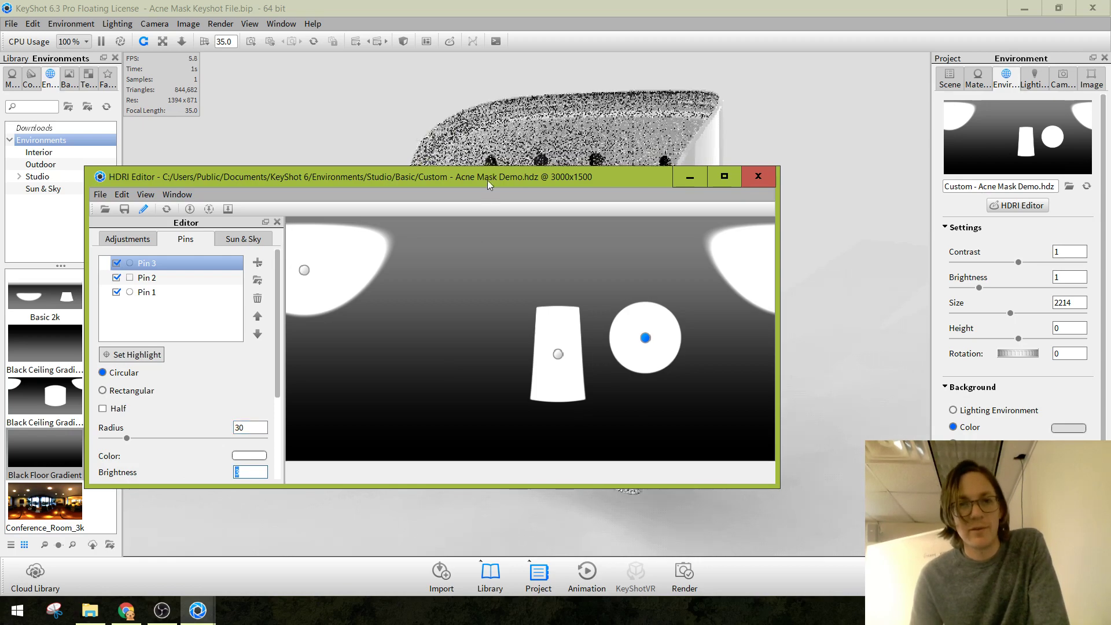
Move the HDRI editor clear of the model and examine the mask and glasses under the brightened highlight pin.
drag(514, 173, 447, 348)
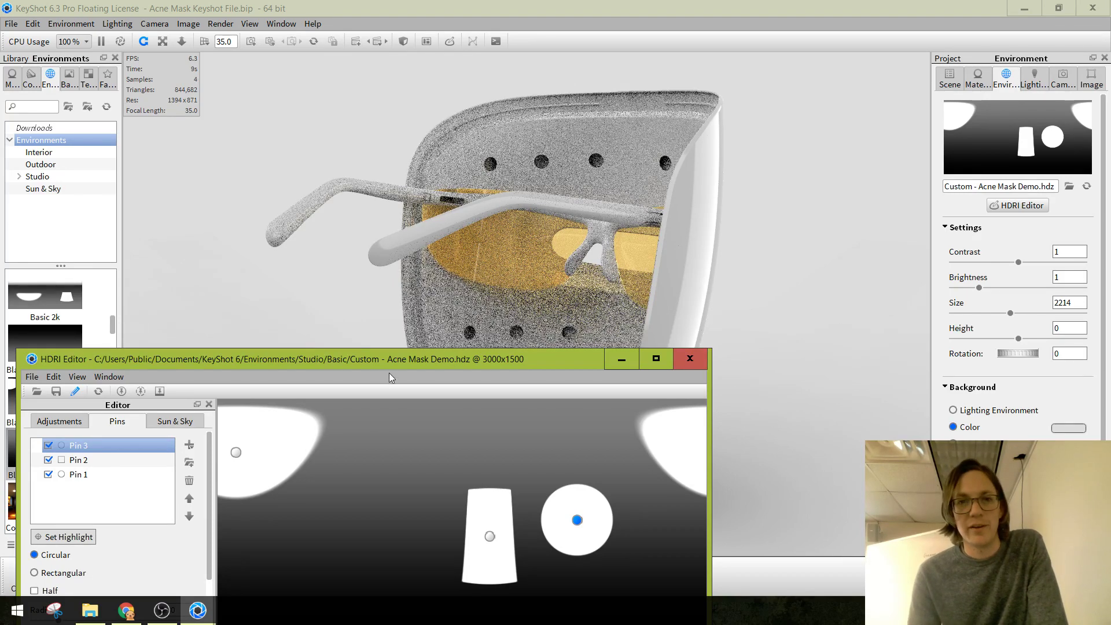
drag(314, 362, 380, 491)
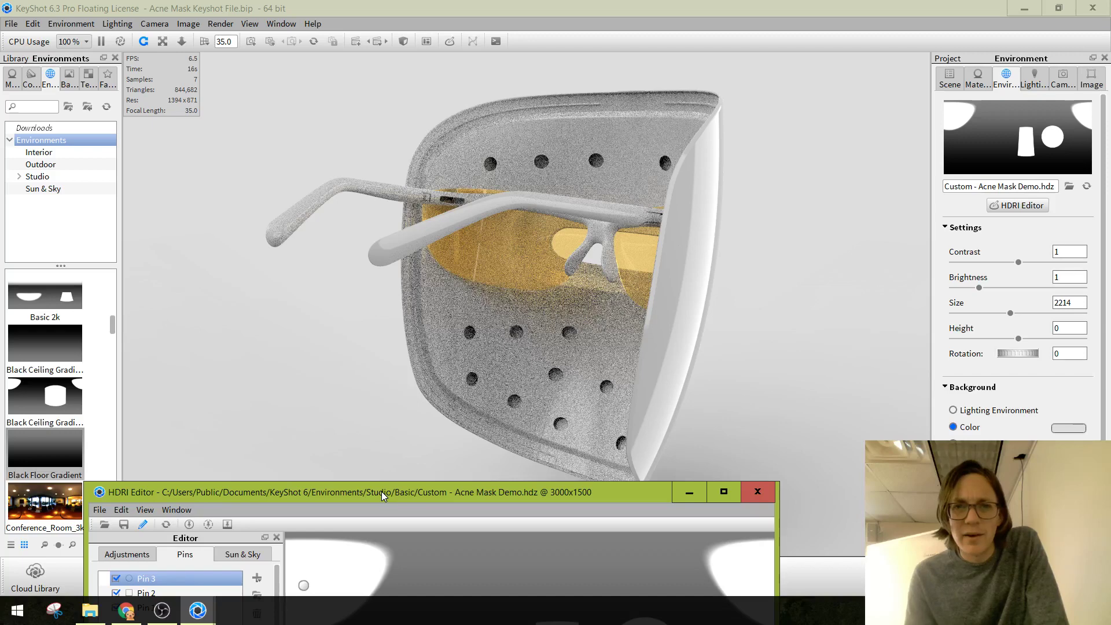
drag(380, 491, 280, 441)
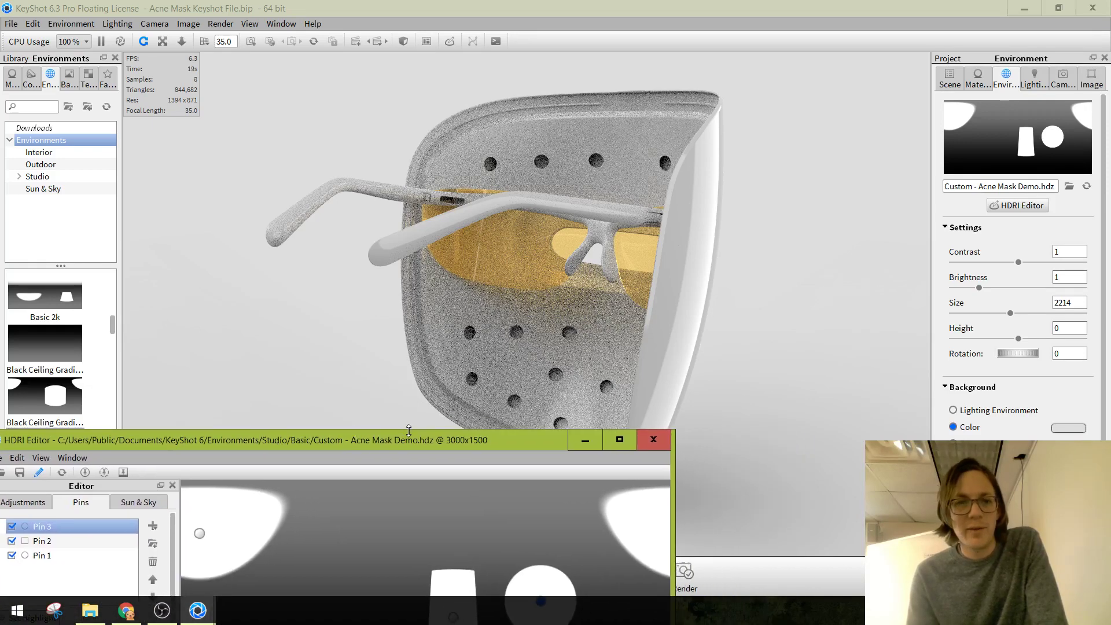
drag(424, 443, 262, 443)
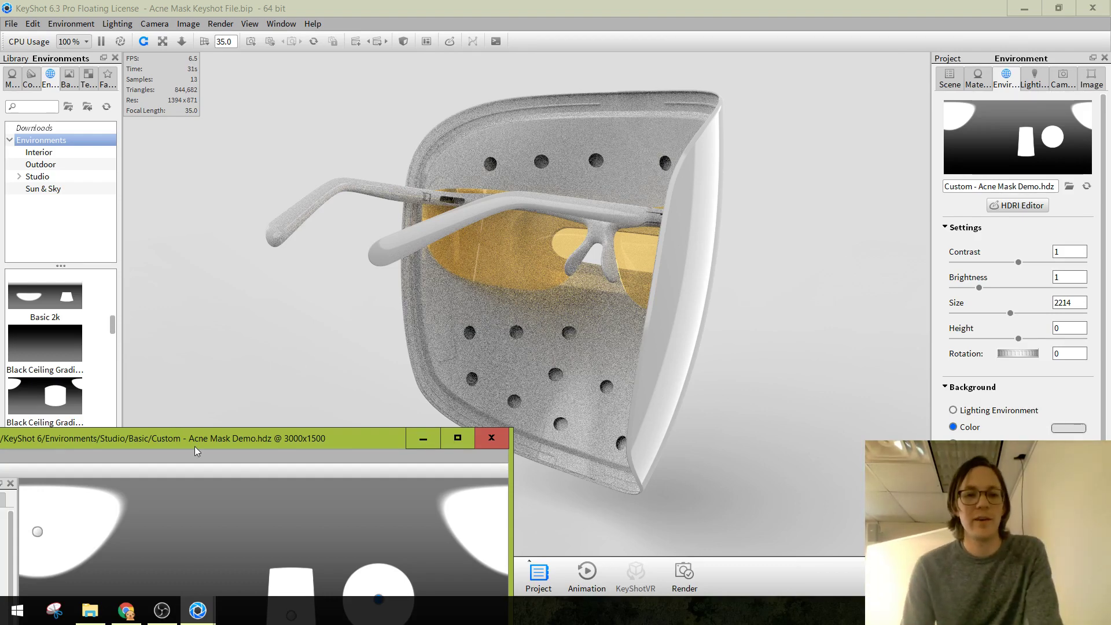
drag(207, 442, 558, 501)
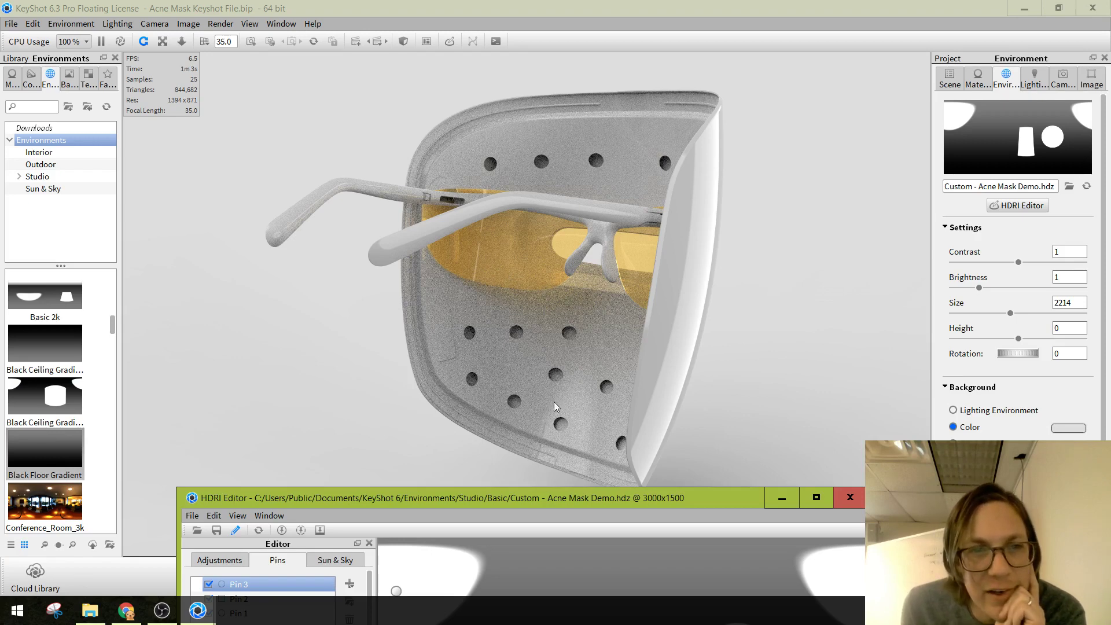
Add another circular pin and place it high on the map between the large circular pin and the rectangular pin.
drag(520, 504, 537, 197)
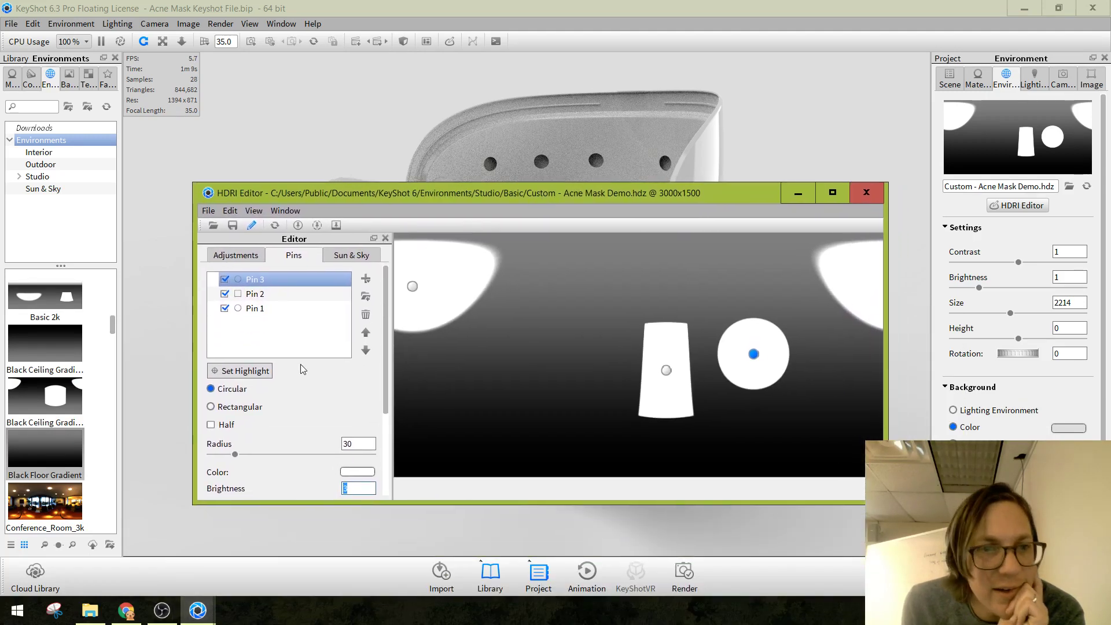
click(386, 313)
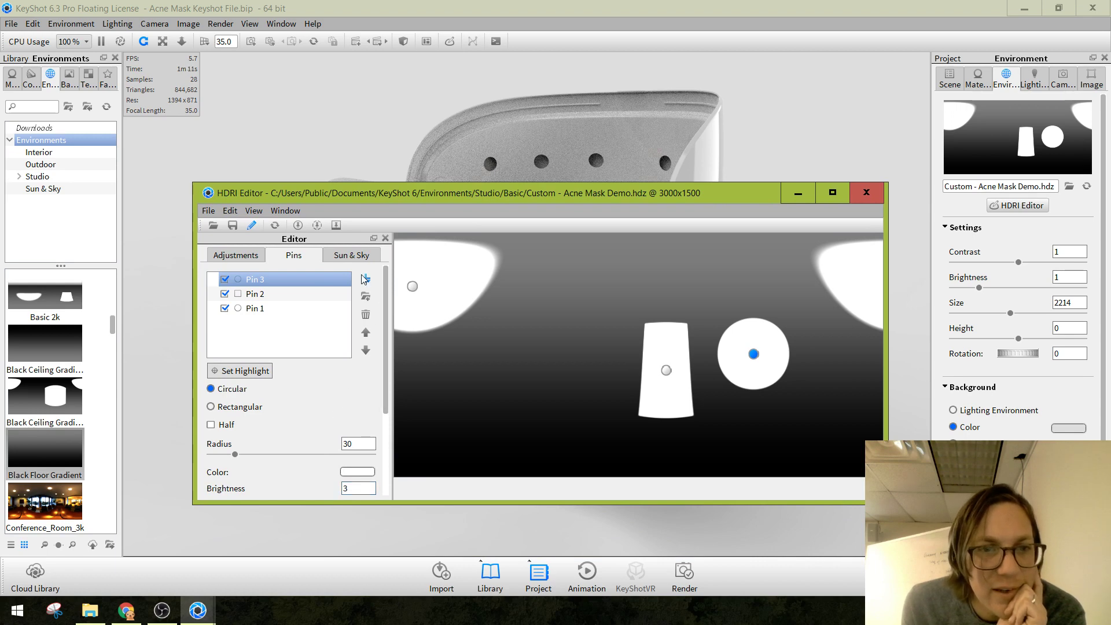
click(365, 279)
click(379, 294)
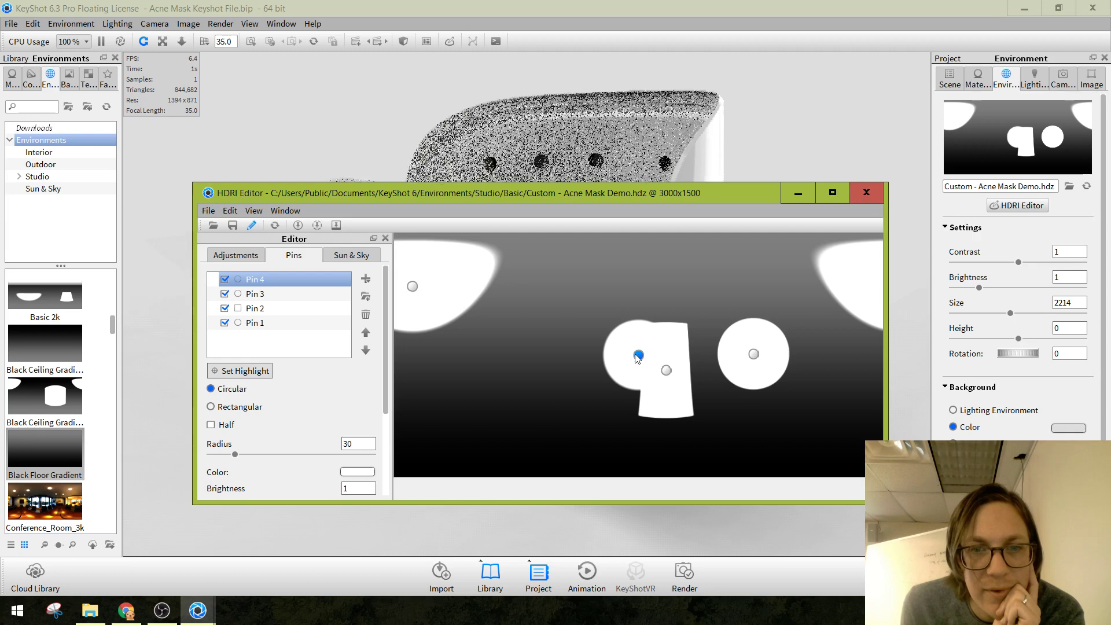
drag(637, 356, 559, 294)
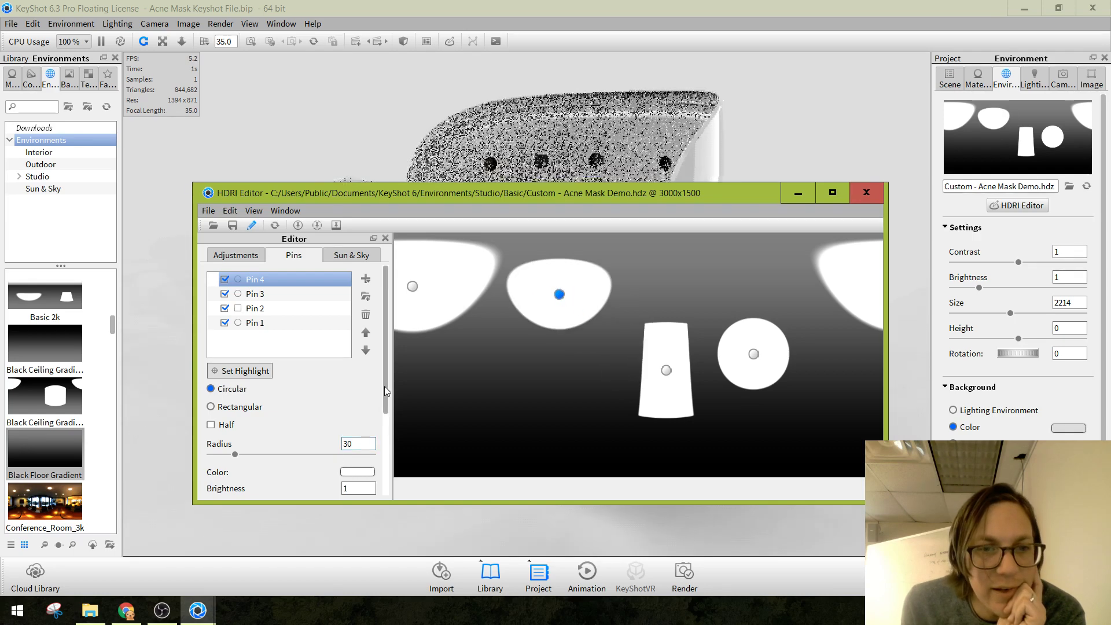
Set the newest circular pin's brightness to 5 and move the editor down to check the mask.
drag(385, 386, 384, 428)
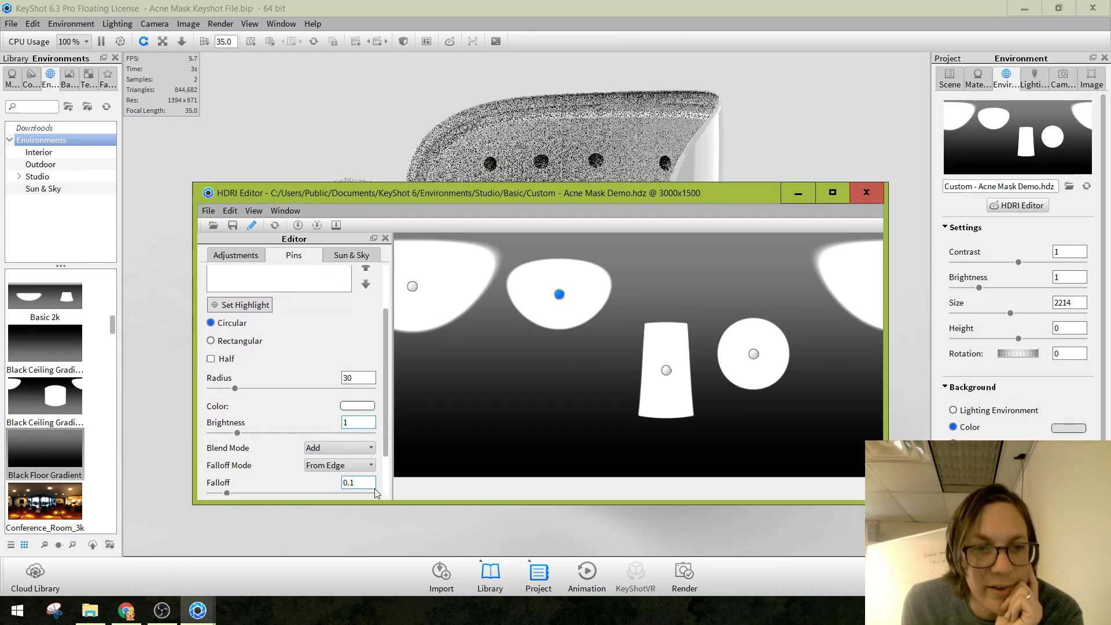
double_click(350, 422)
text(5)
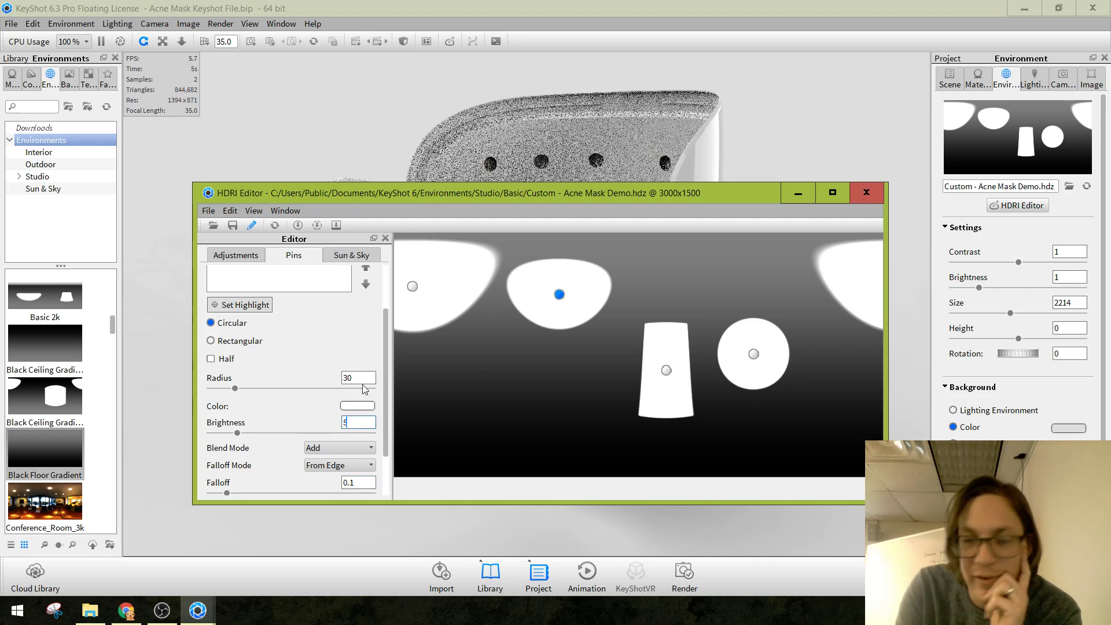
key(Return)
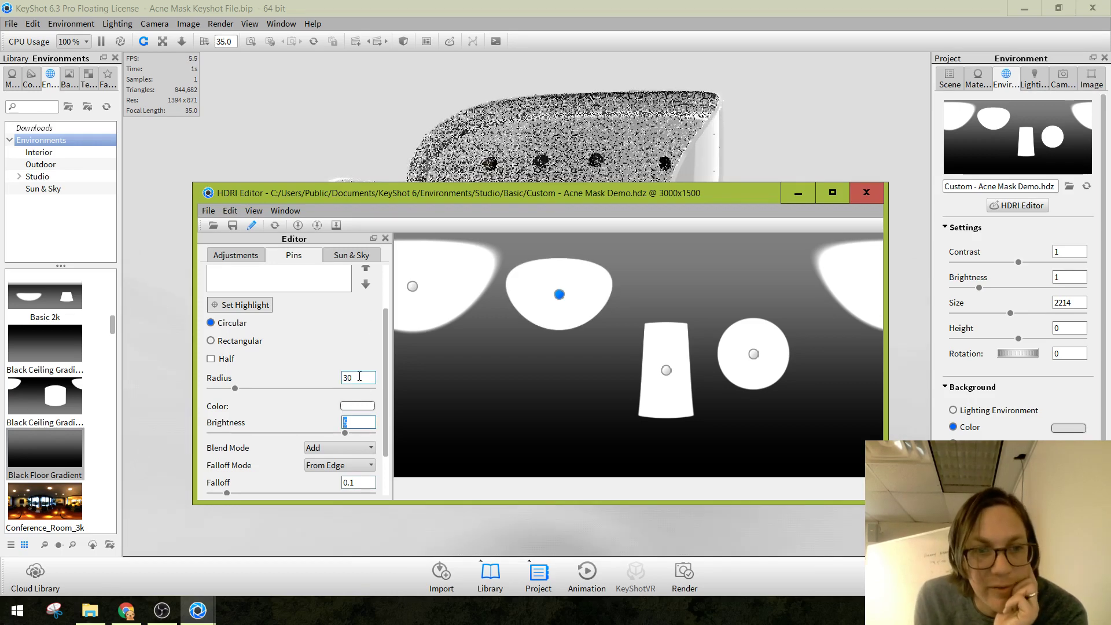
drag(555, 195, 480, 356)
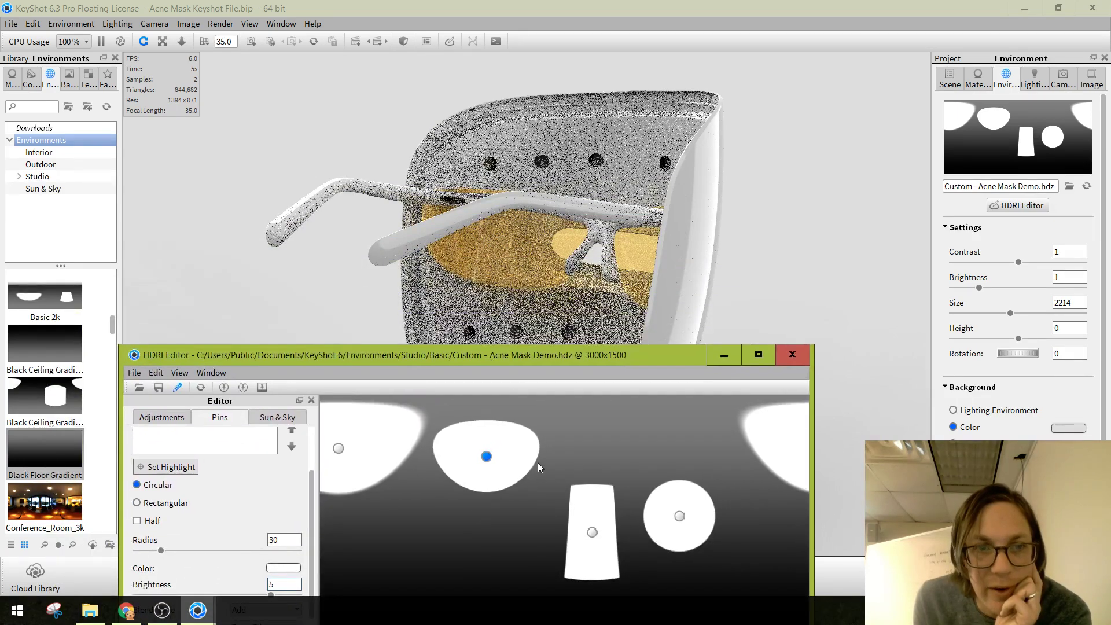
Reposition the newest circular pin near the map's upper edge, above the round highlight pin, and check the mask's lighting.
drag(486, 456, 579, 458)
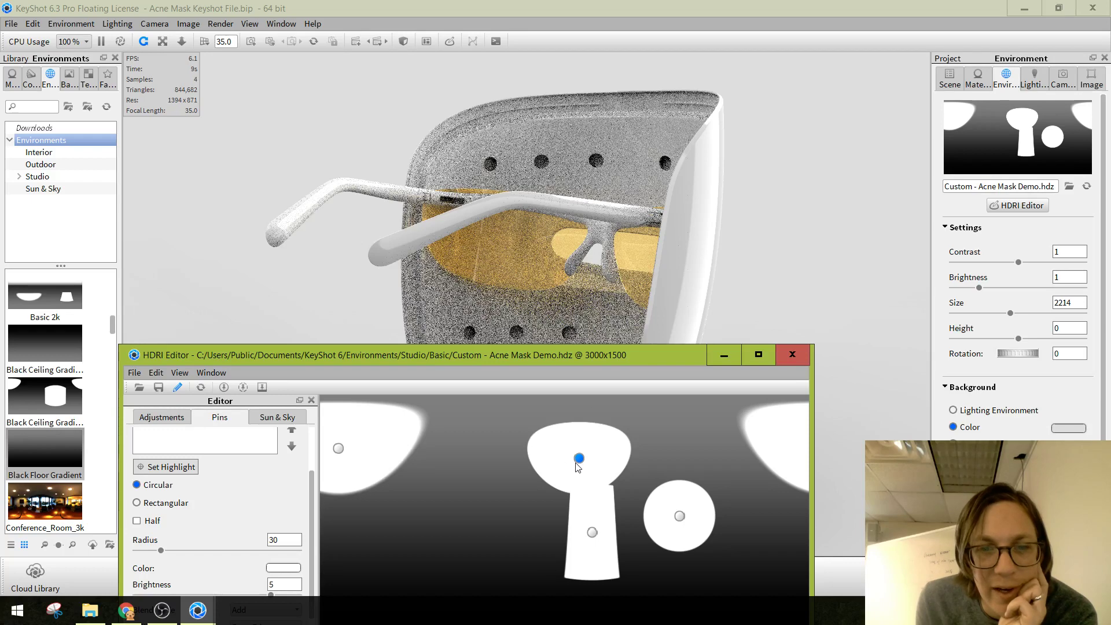
drag(579, 457, 656, 440)
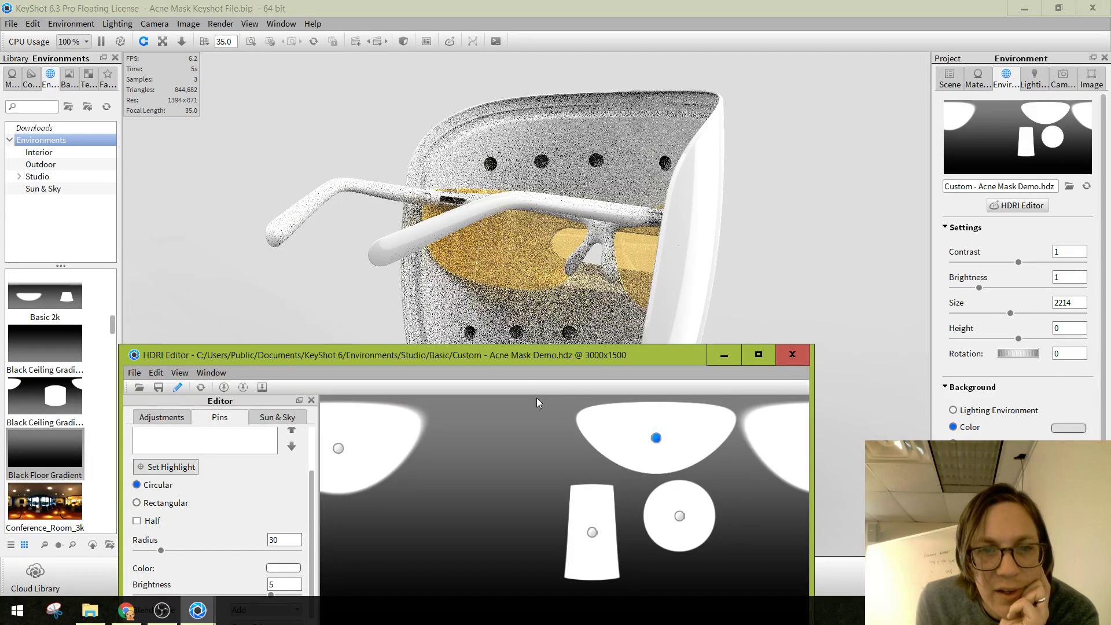
drag(515, 356, 509, 483)
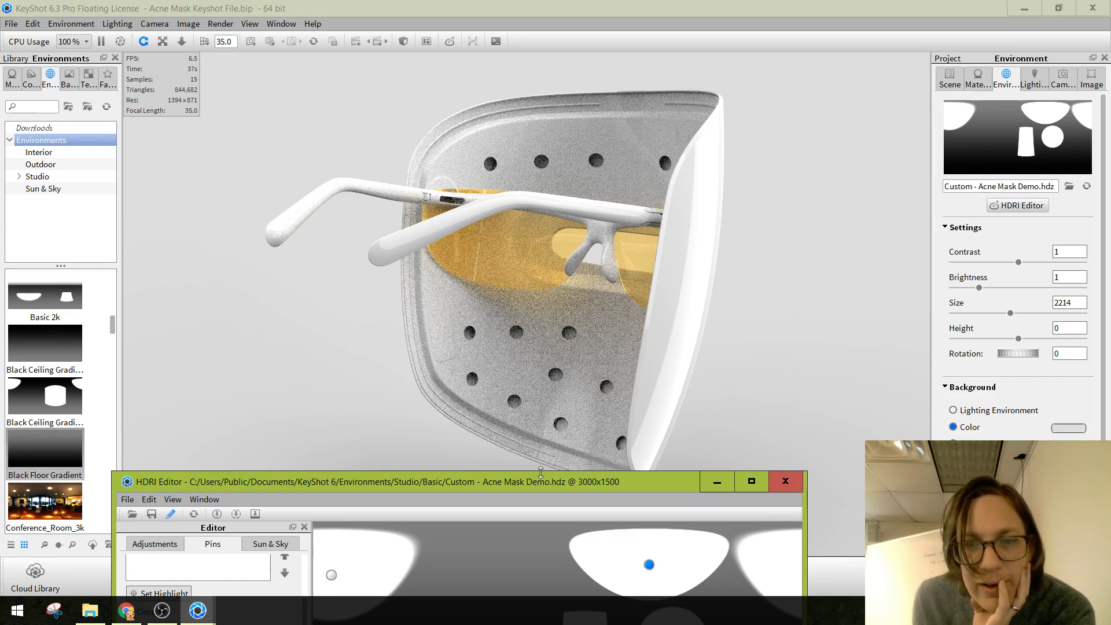
drag(505, 480, 425, 536)
drag(519, 260, 559, 205)
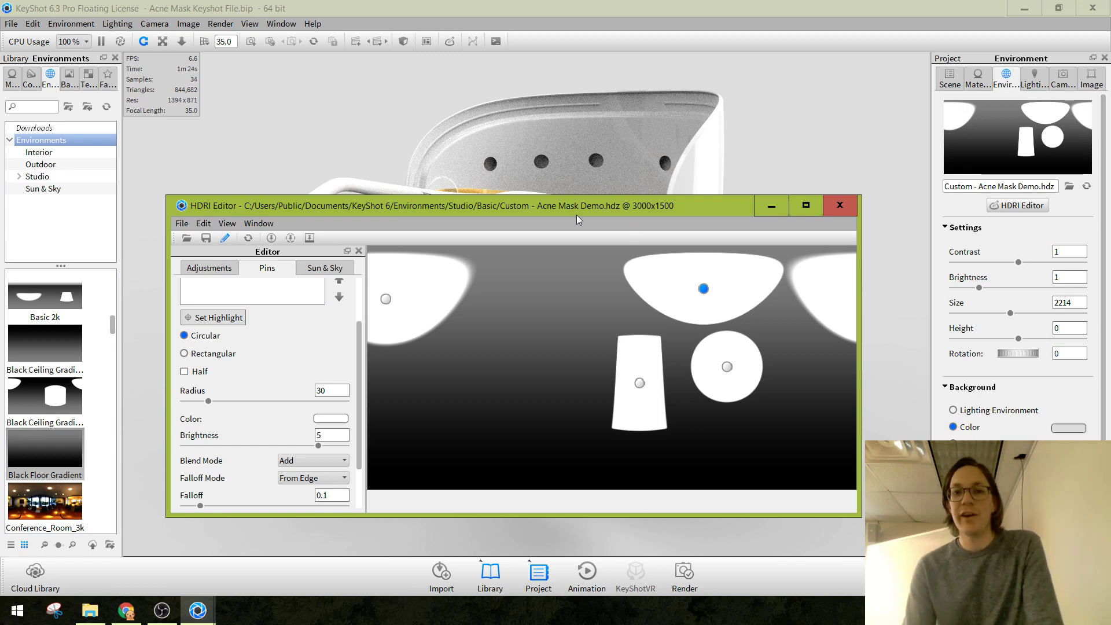
Check the mask's lighting behind the HDRI editor, save the custom environment and close the editor.
drag(579, 212, 584, 313)
drag(564, 251, 552, 167)
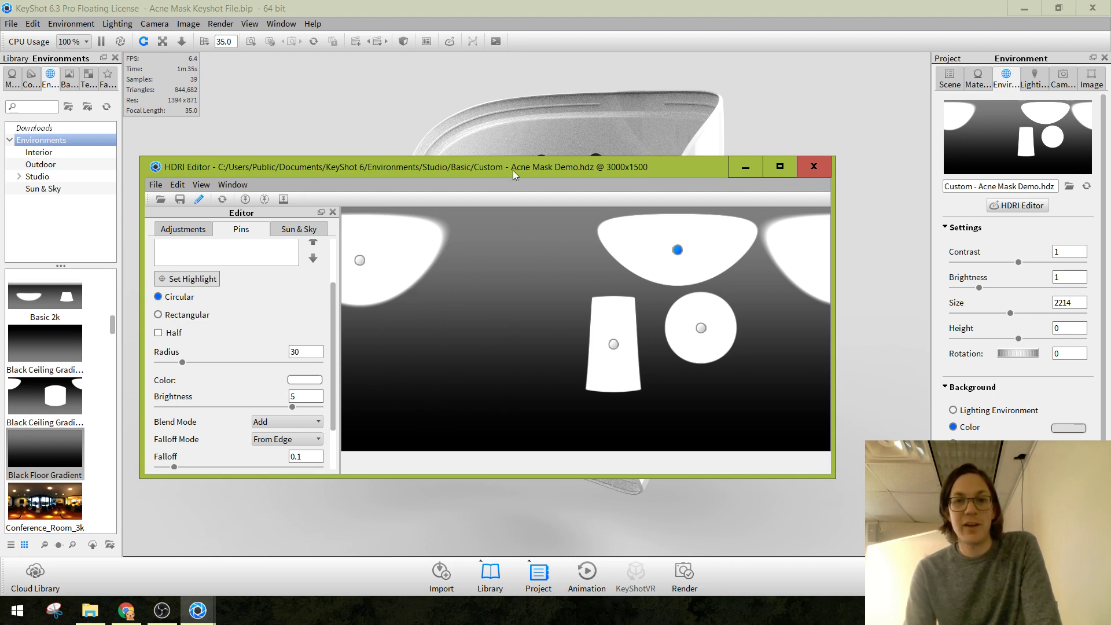
drag(512, 168, 477, 505)
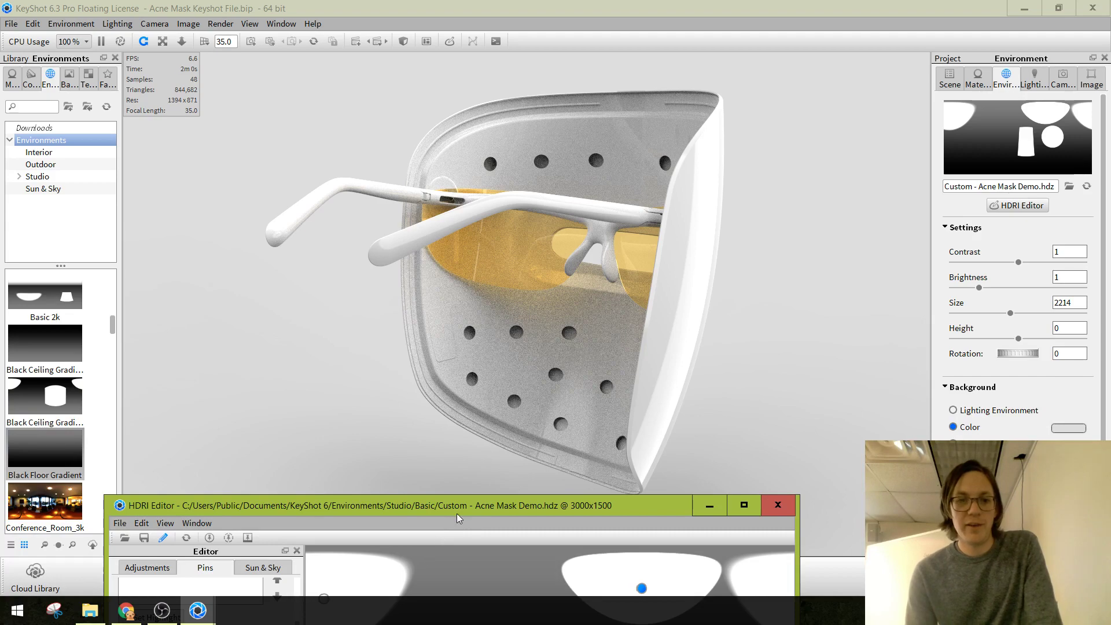
drag(456, 513, 532, 217)
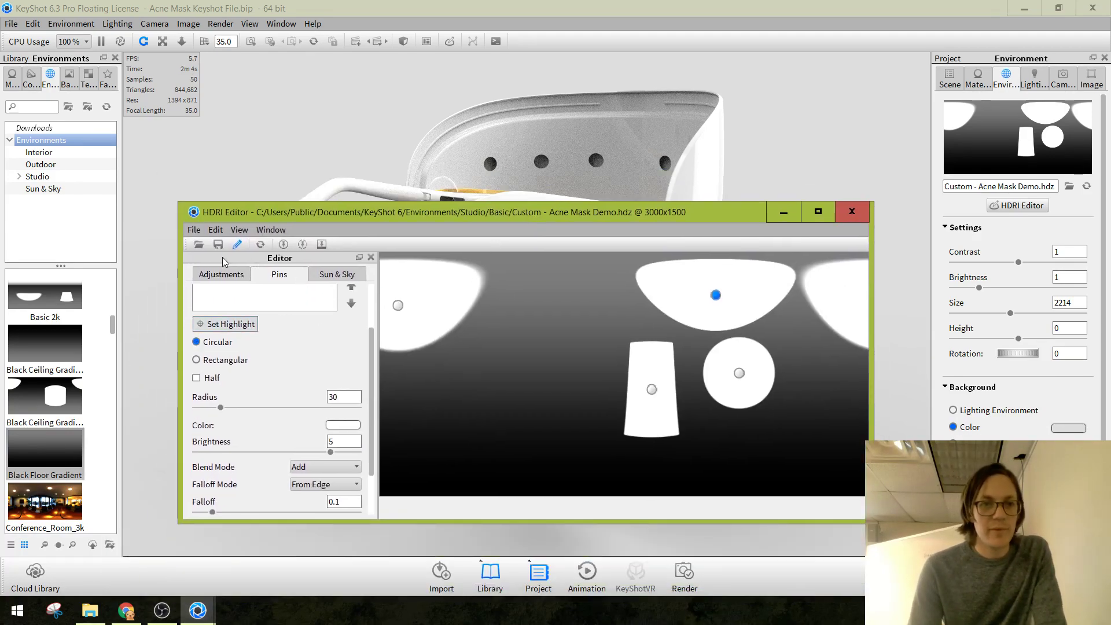
click(212, 246)
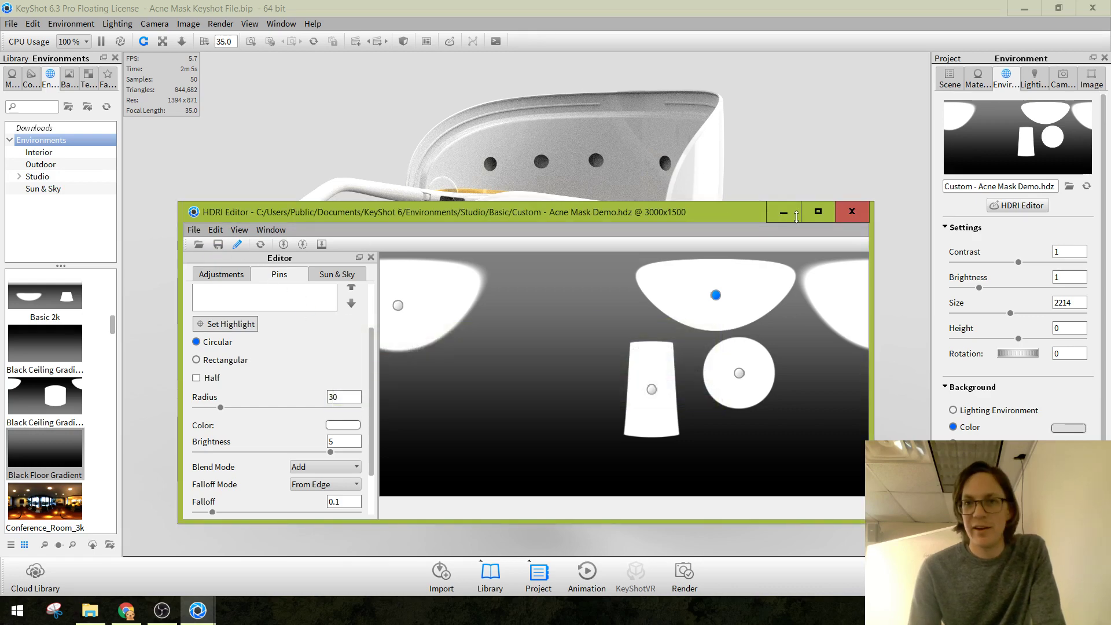
click(858, 221)
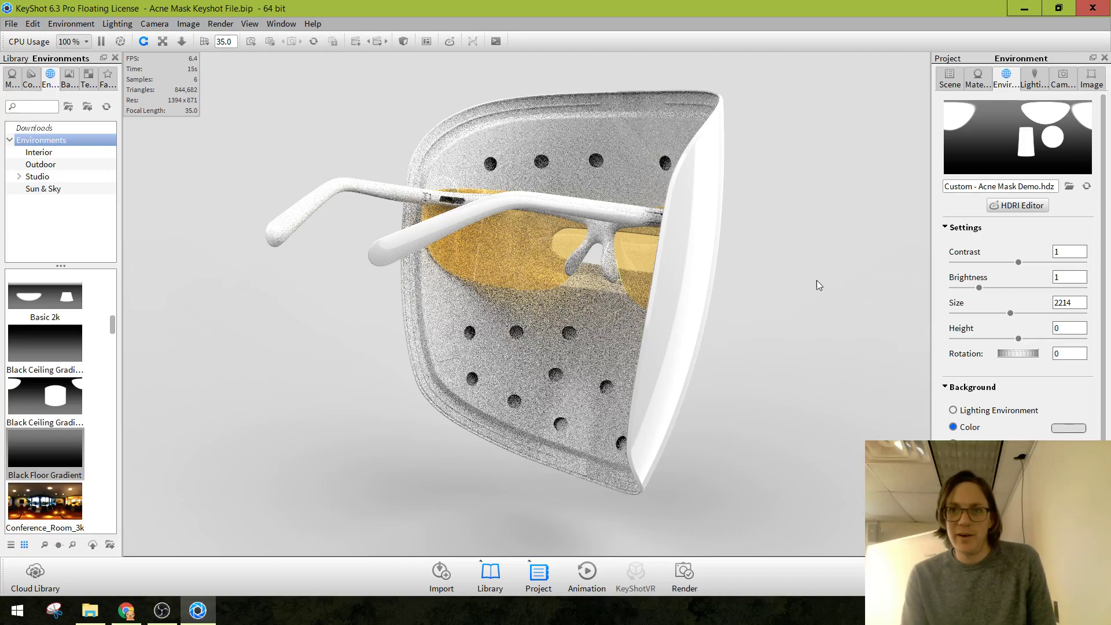
Orbit the camera around the mask to an azimuth of about 52 and an inclination of about 12.
click(1063, 77)
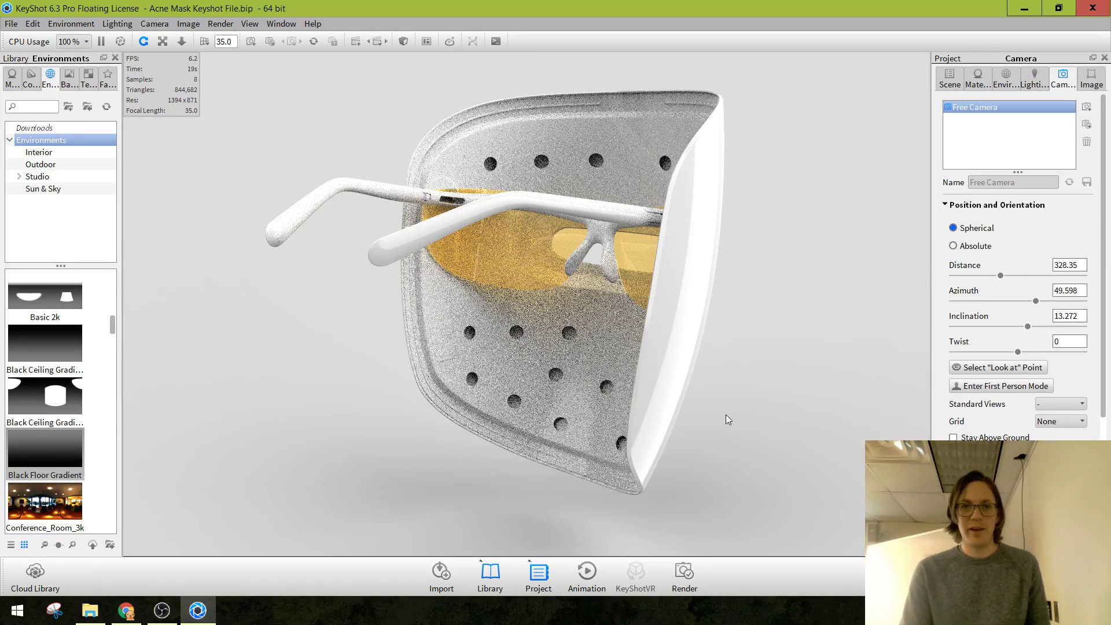
mouse_move(730, 412)
mouse_down()
mouse_move(766, 401)
mouse_move(731, 408)
mouse_up()
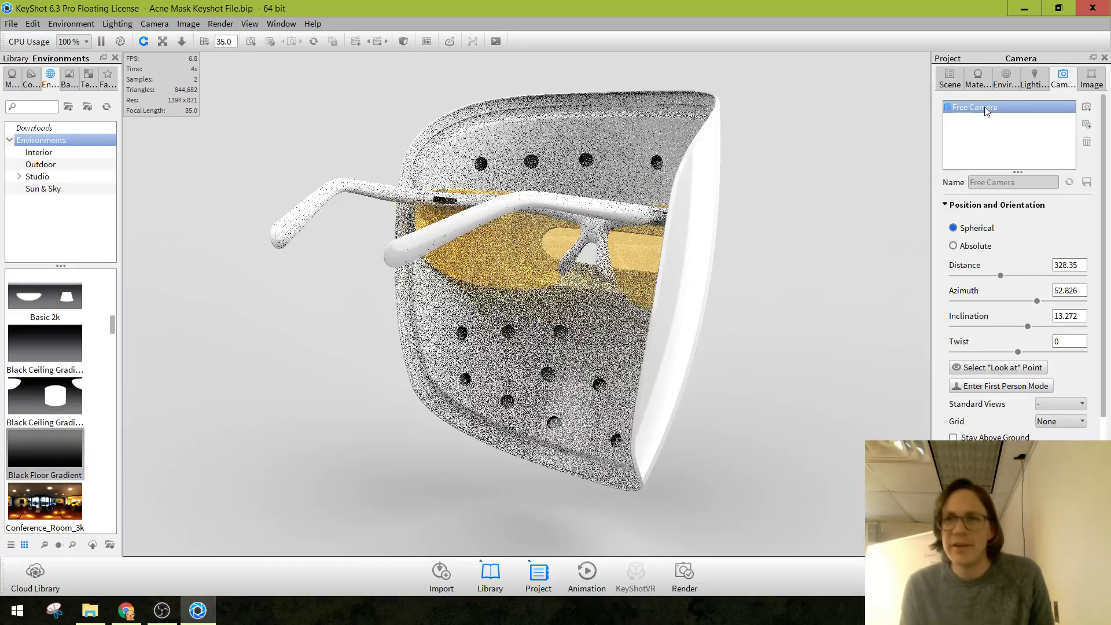
click(1035, 78)
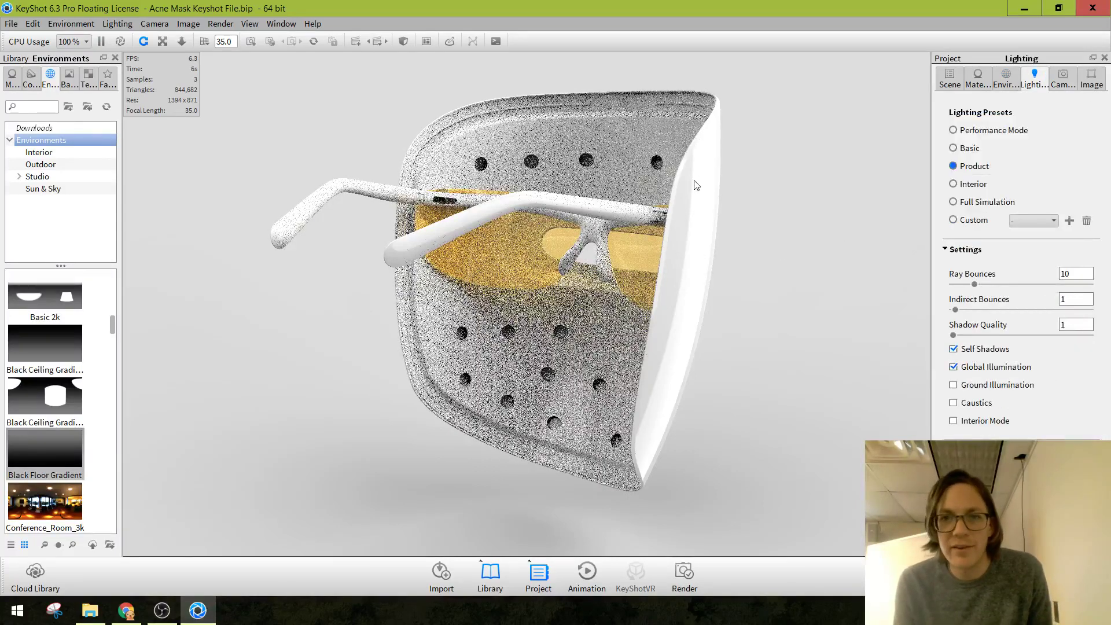
click(11, 24)
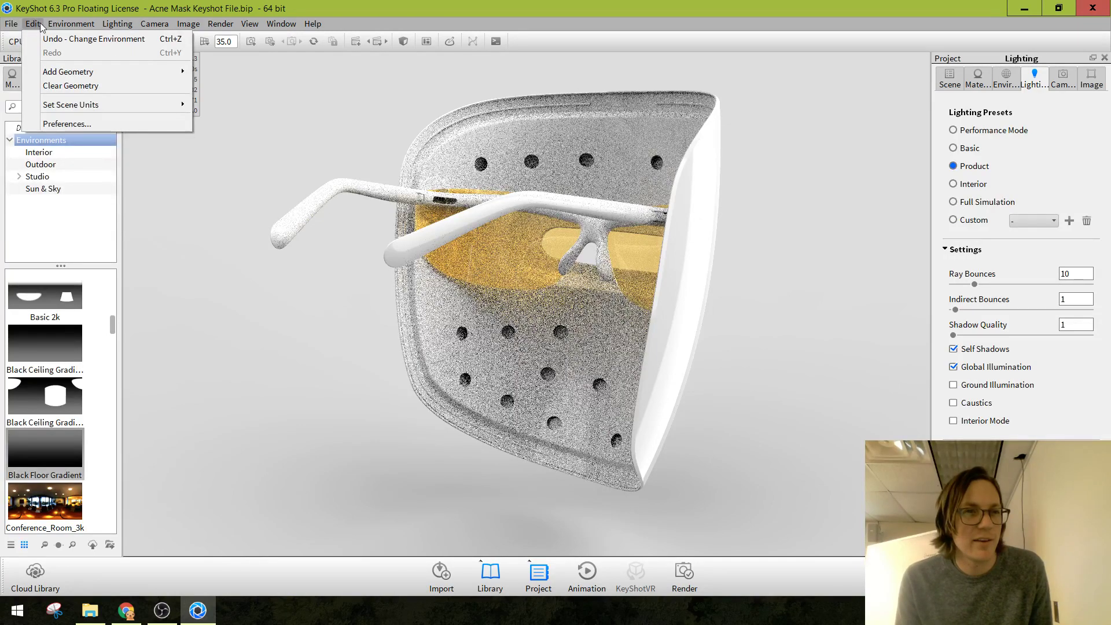
click(36, 28)
drag(793, 257, 761, 256)
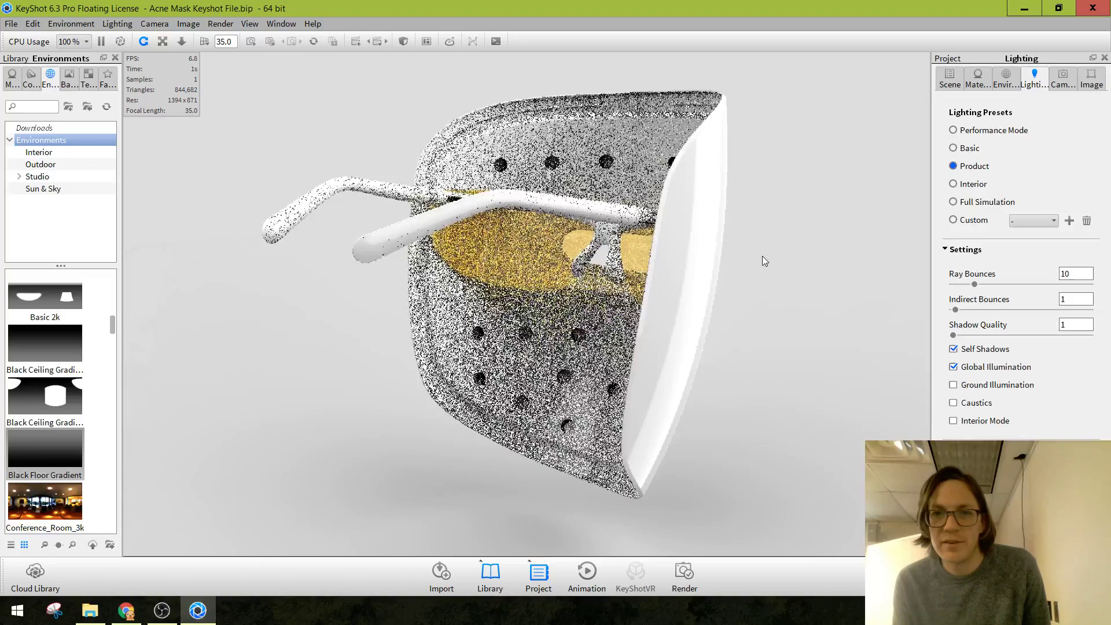
drag(761, 256, 872, 117)
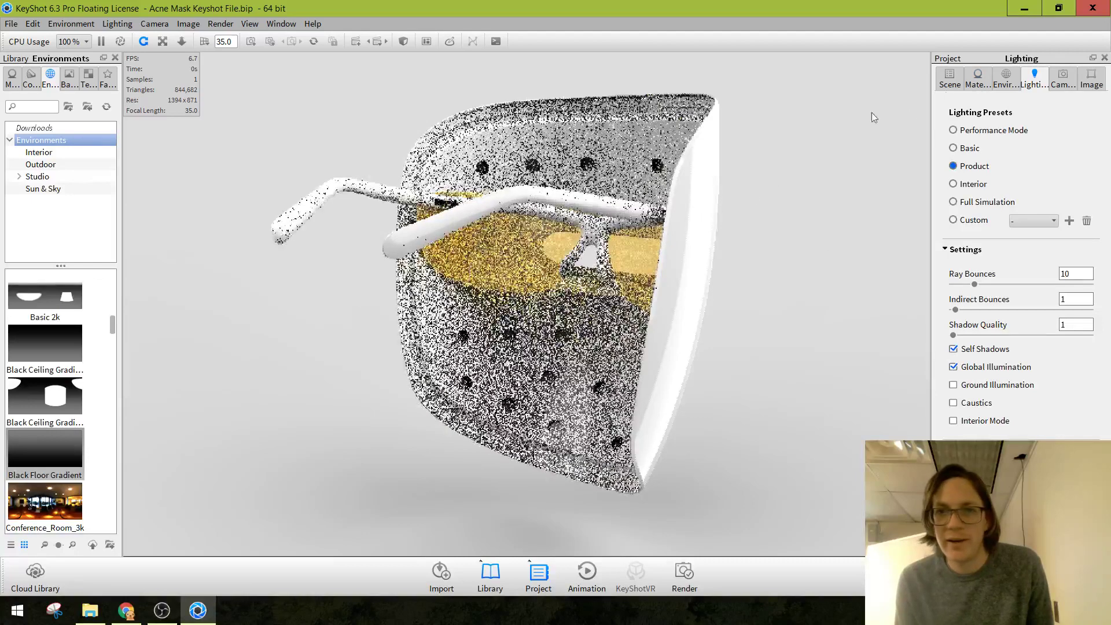
Reopen the HDRI editor, reduce the upper circular pin's brightness to 3 and check its effect on the mask.
click(1006, 78)
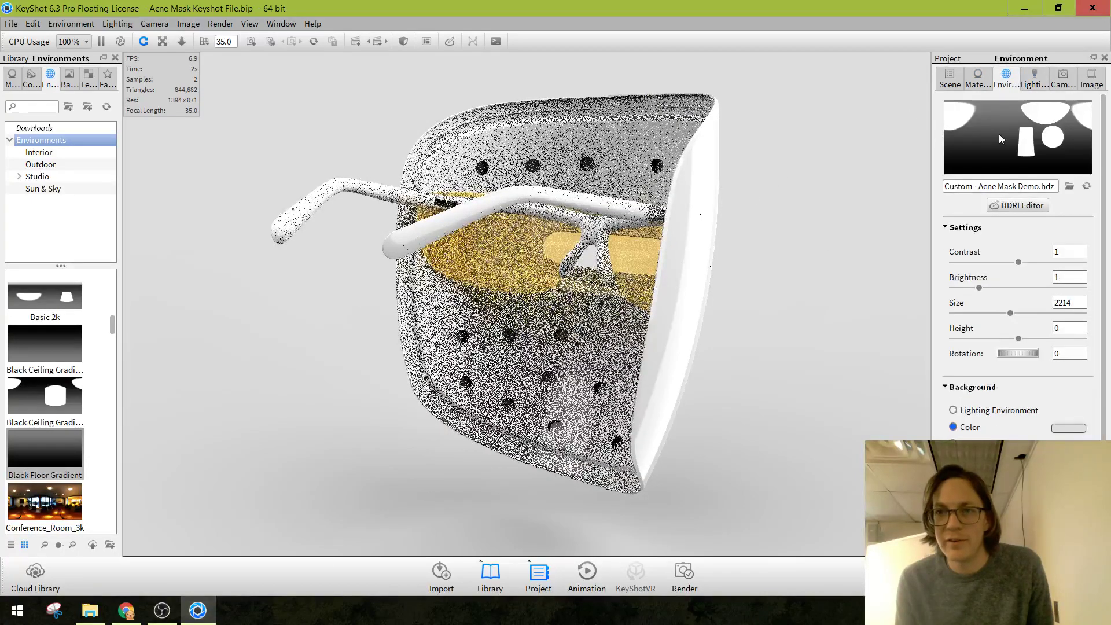
click(1017, 205)
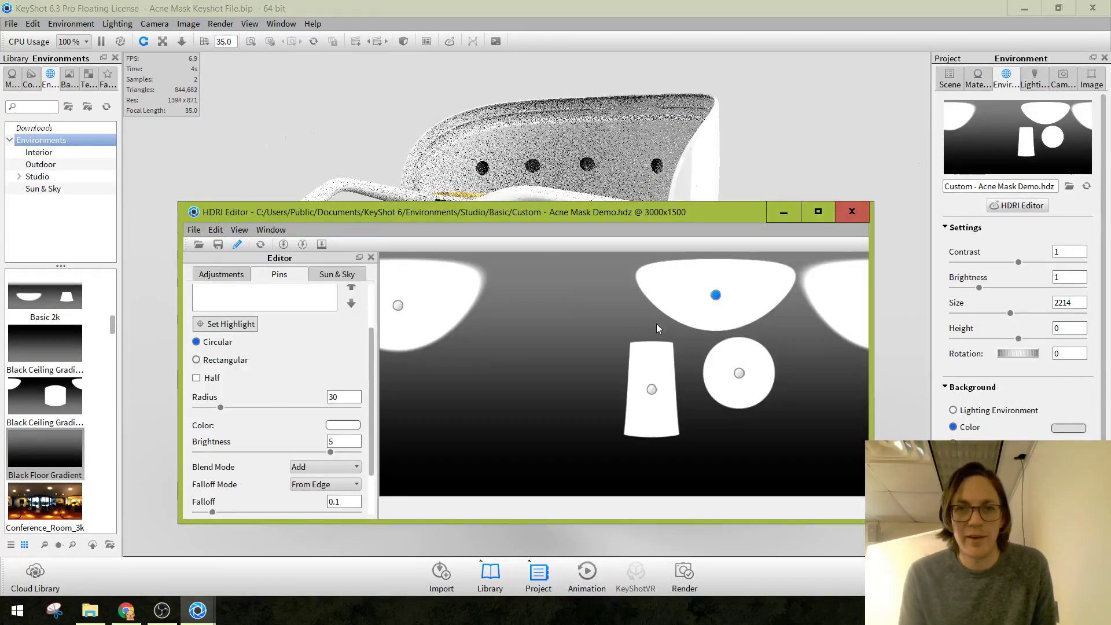
drag(354, 441, 292, 439)
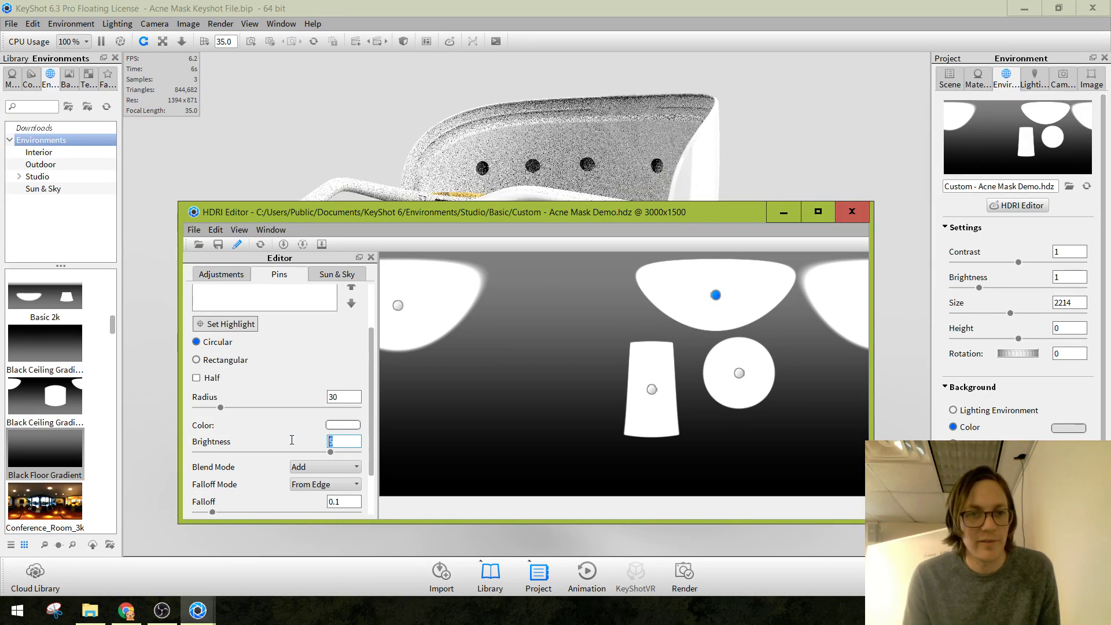
text(3)
key(Return)
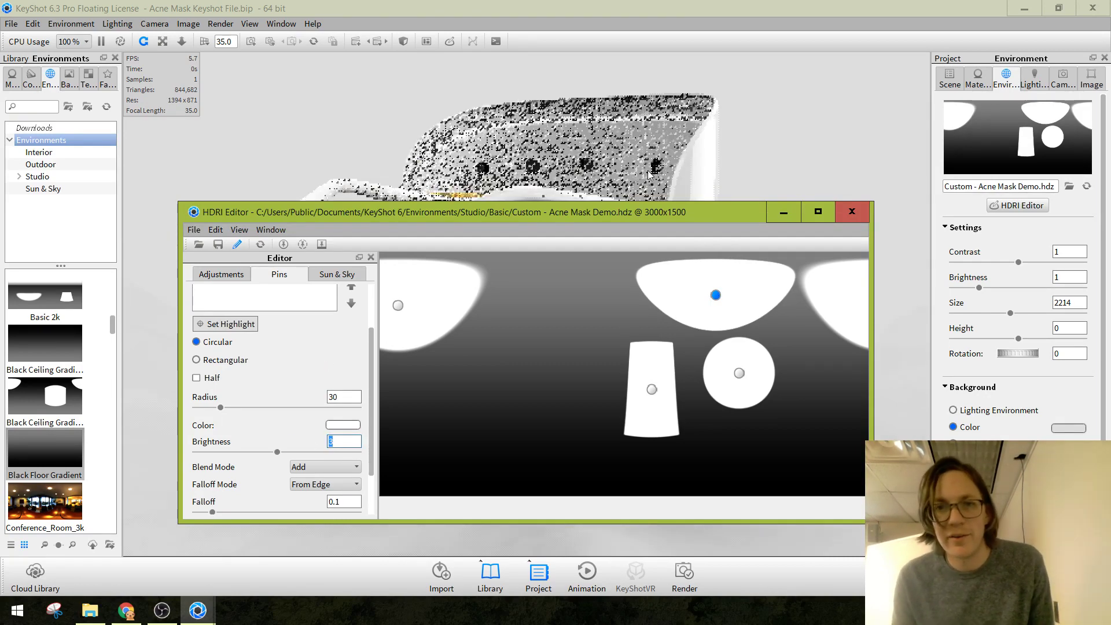
drag(606, 220, 461, 409)
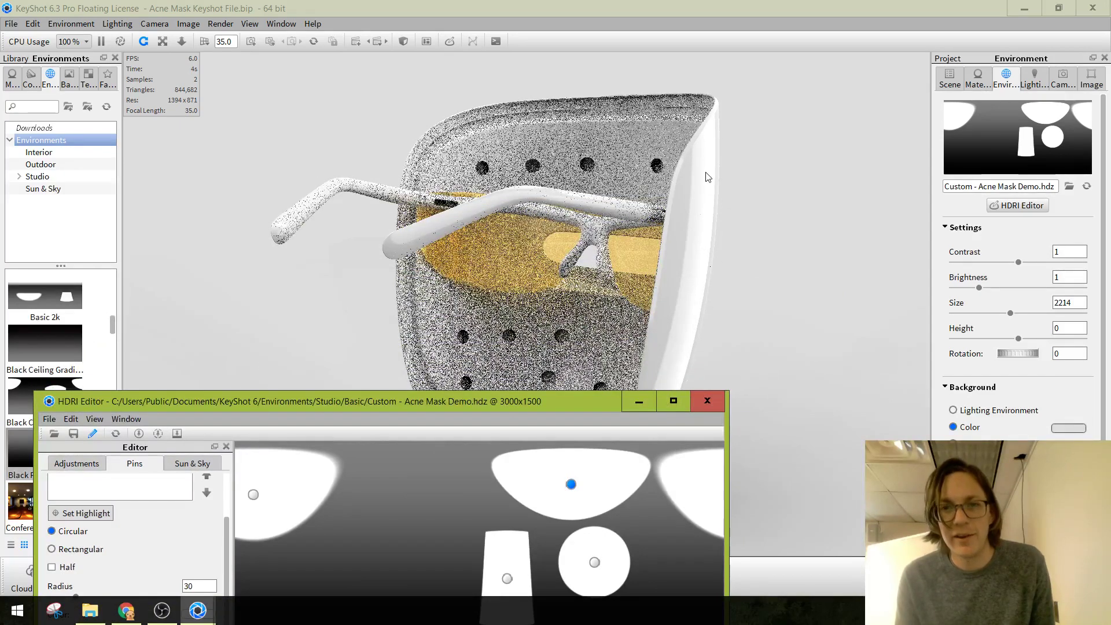
Set the upper circular pin's falloff to 0.2, save the environment and close the HDRI editor.
drag(389, 409, 457, 156)
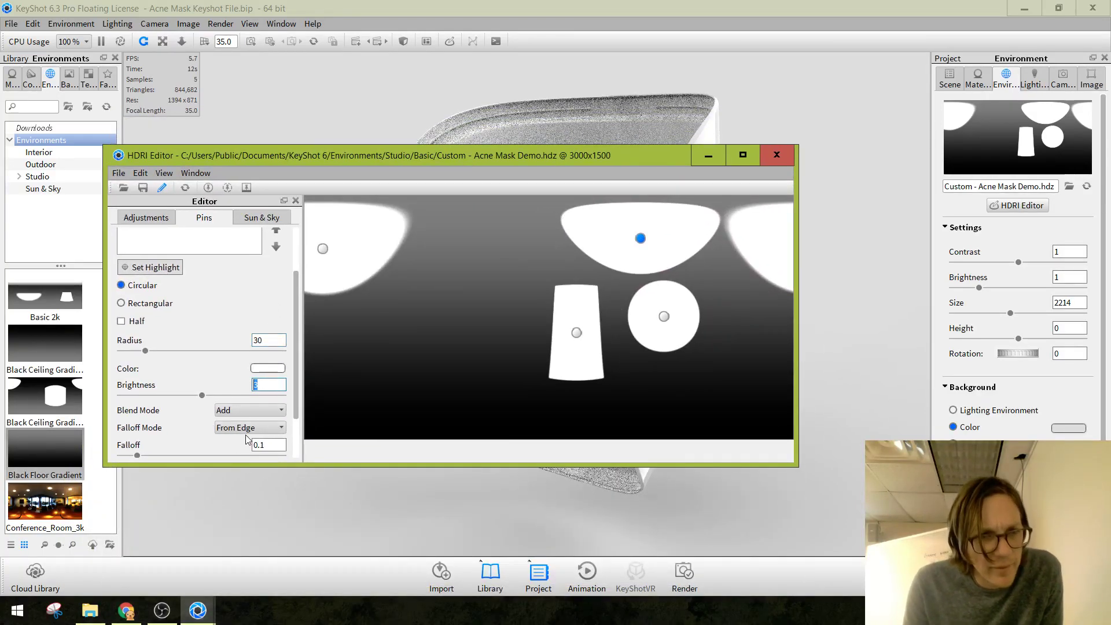
click(273, 444)
text(0.2)
key(Return)
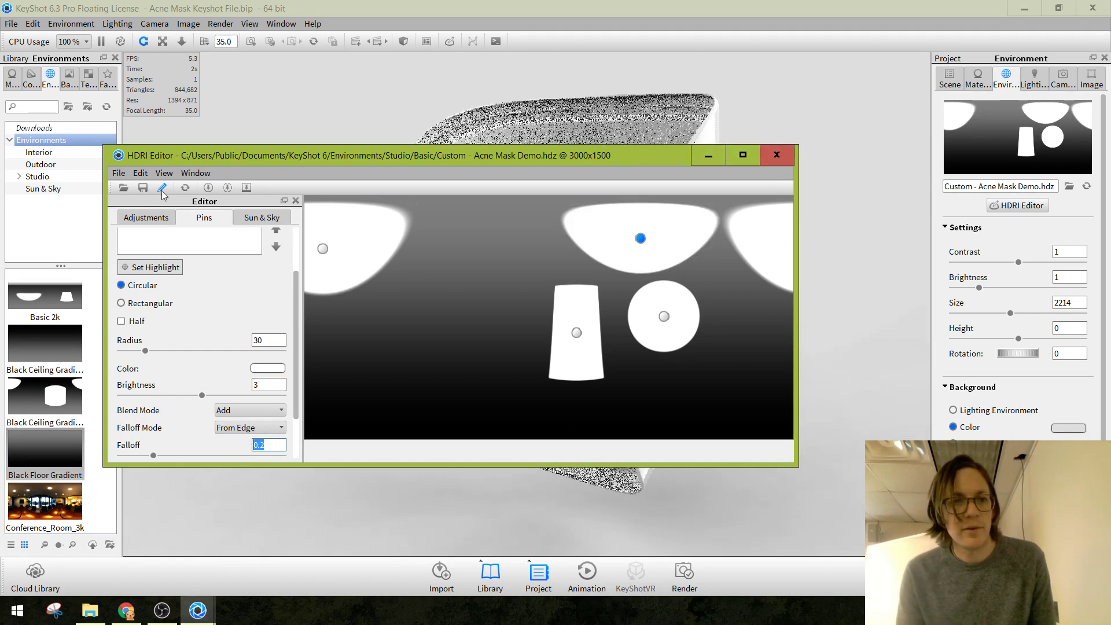
click(143, 187)
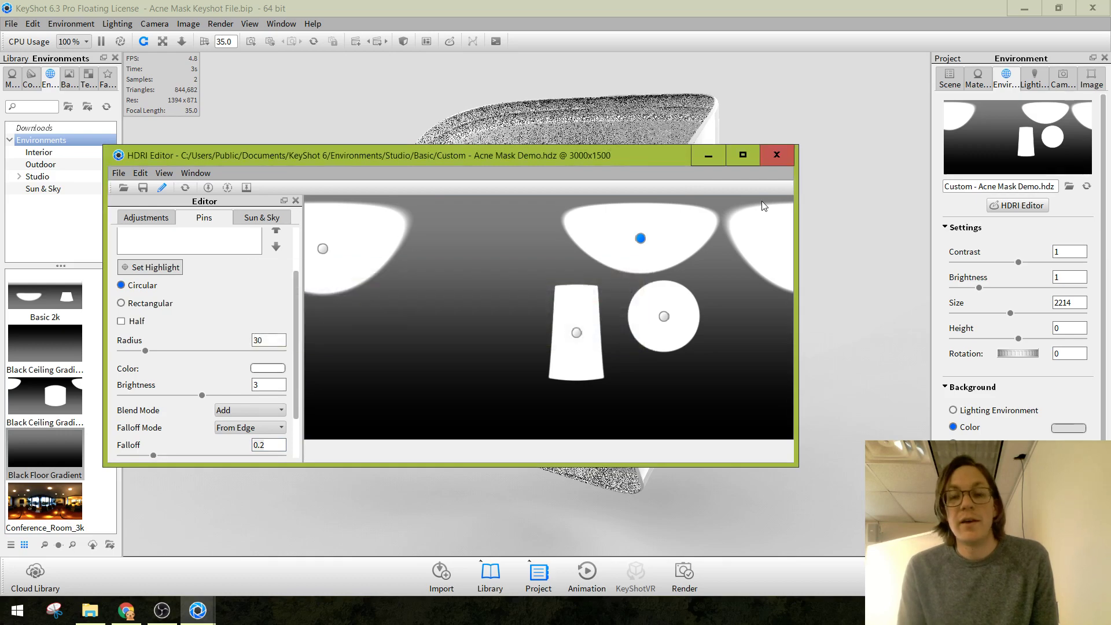
click(776, 154)
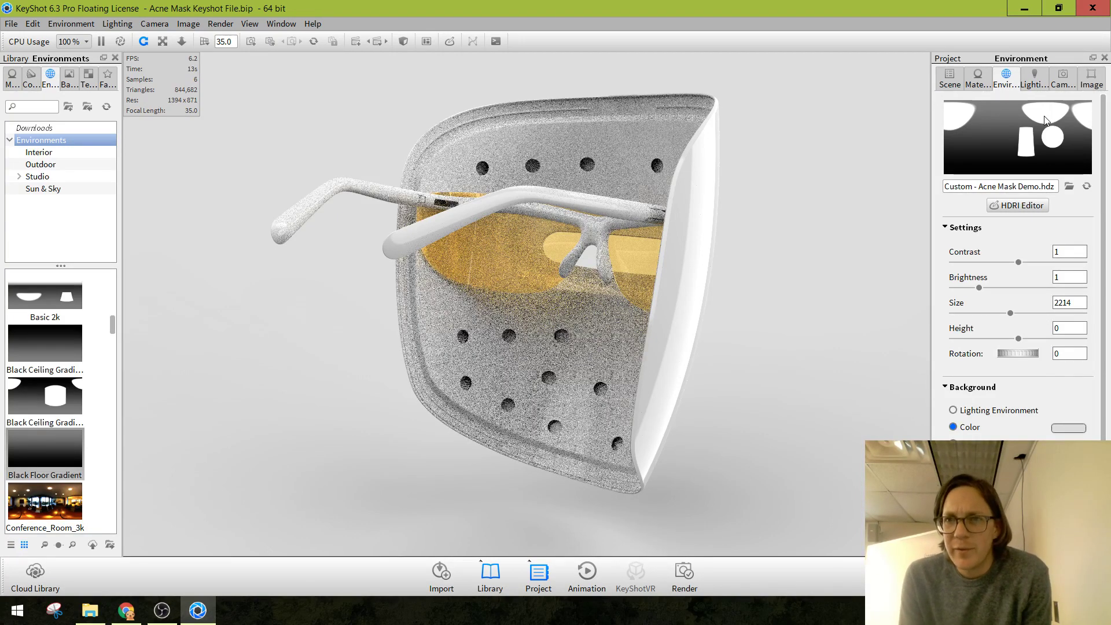
Compare the mask at perspective focal lengths of 55 and 180, and restore the focal length to 35.
click(1064, 78)
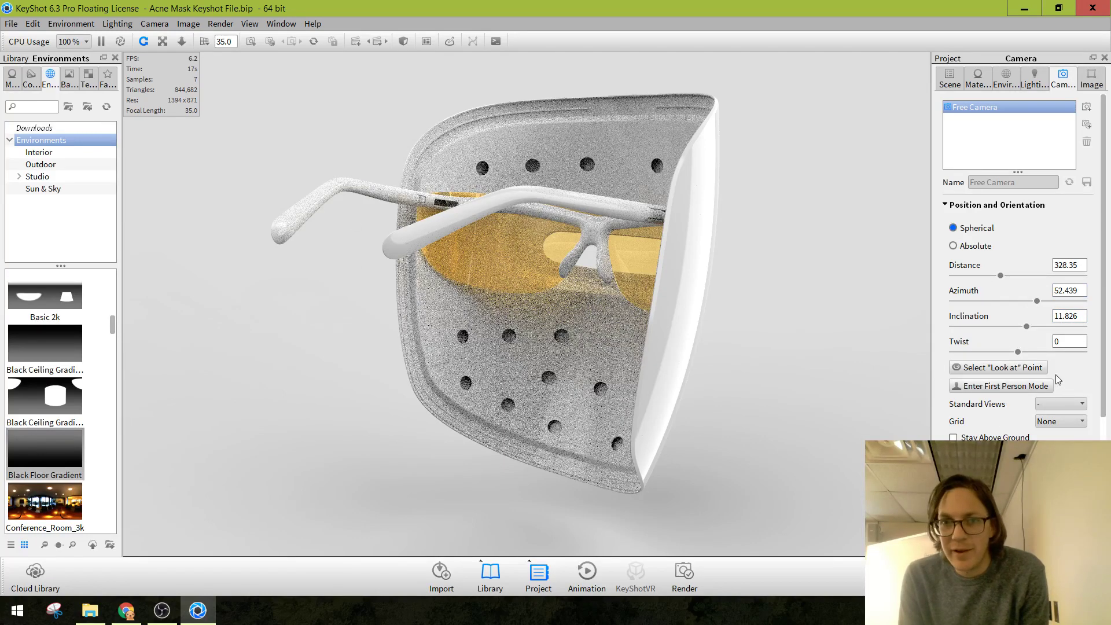
scroll(1062, 365, down, 1)
scroll(1064, 367, down, 2)
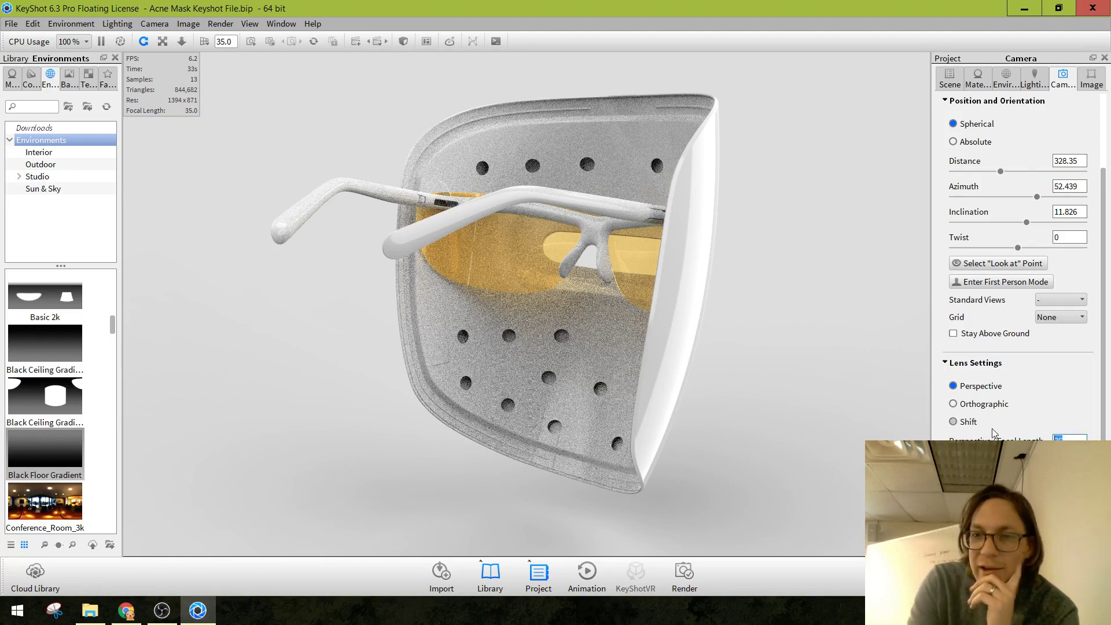
text(55)
key(Return)
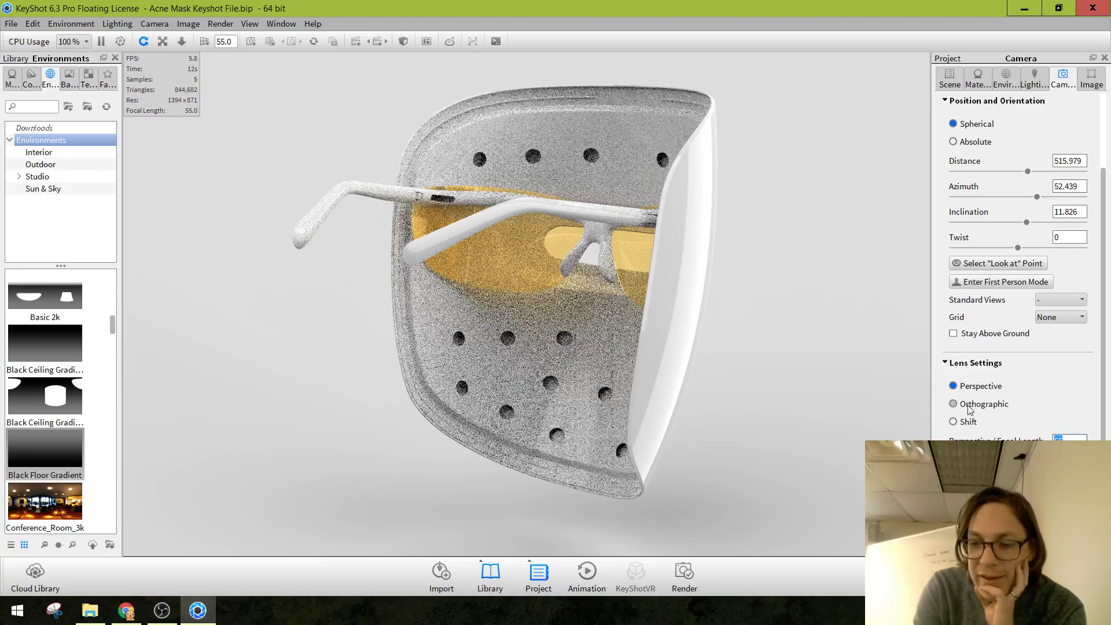
text(180)
key(Return)
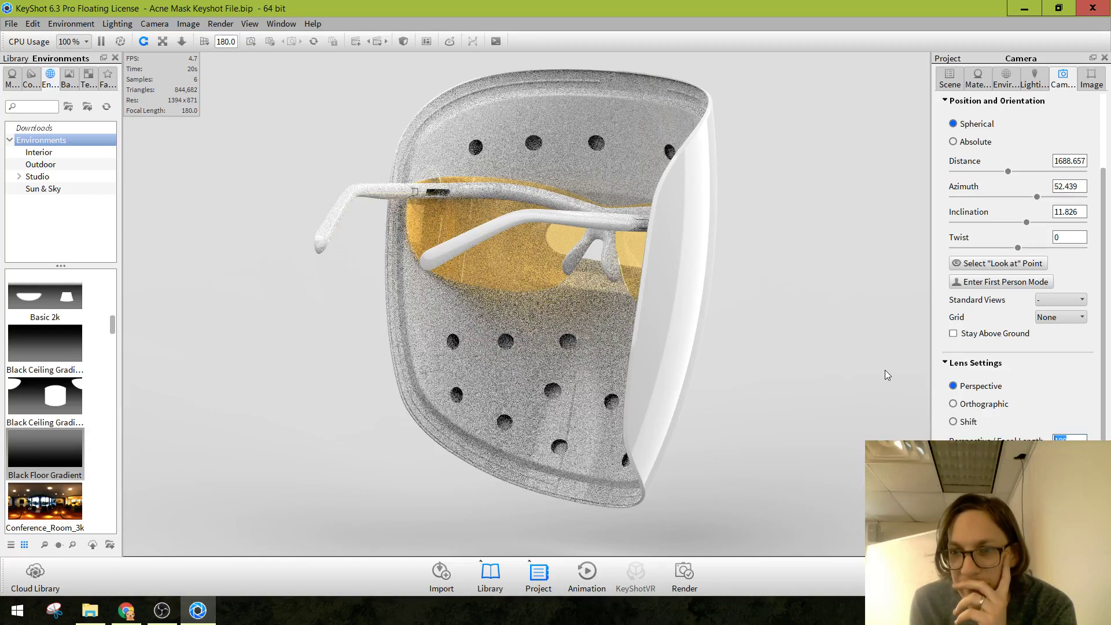
text(55)
key(Return)
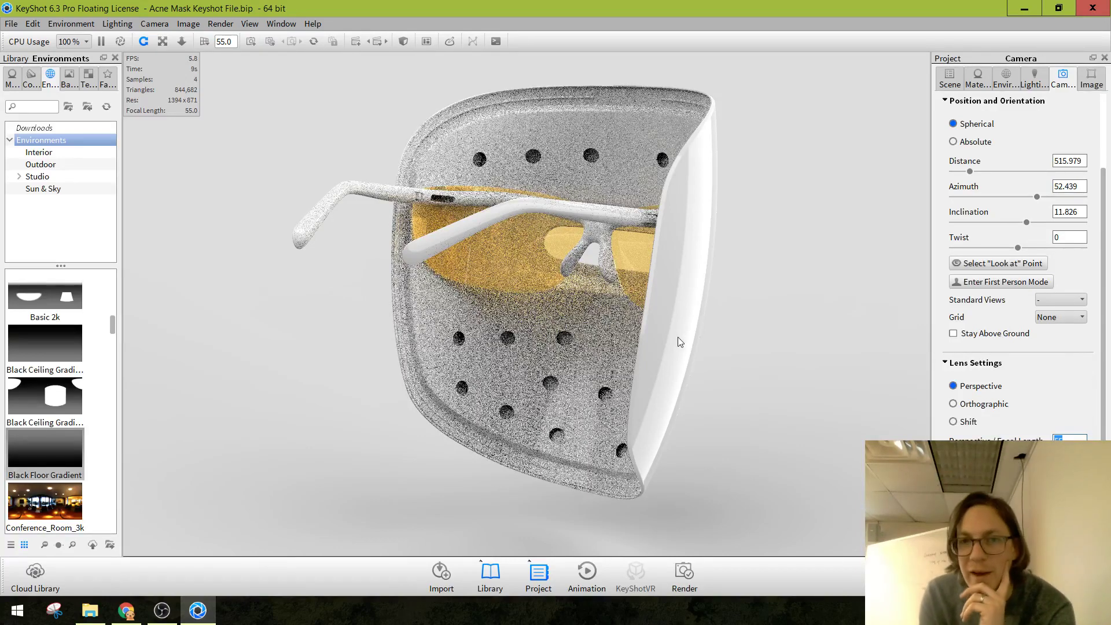
text(5)
key(Return)
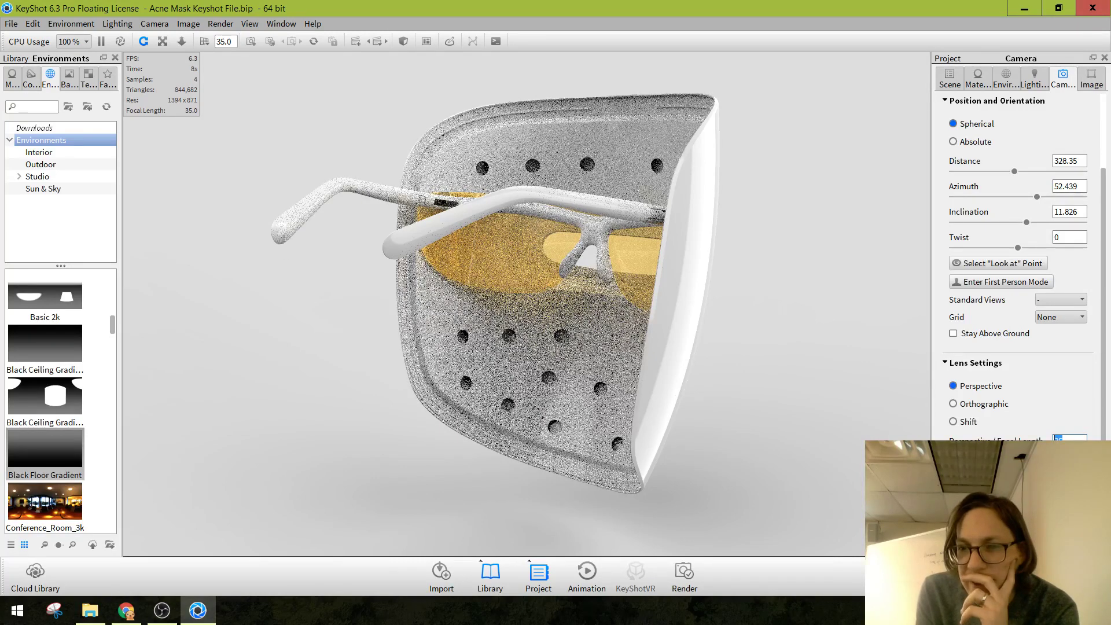
Review the camera lens settings and the project's lighting, environment, material and scene settings.
scroll(1052, 405, down, 3)
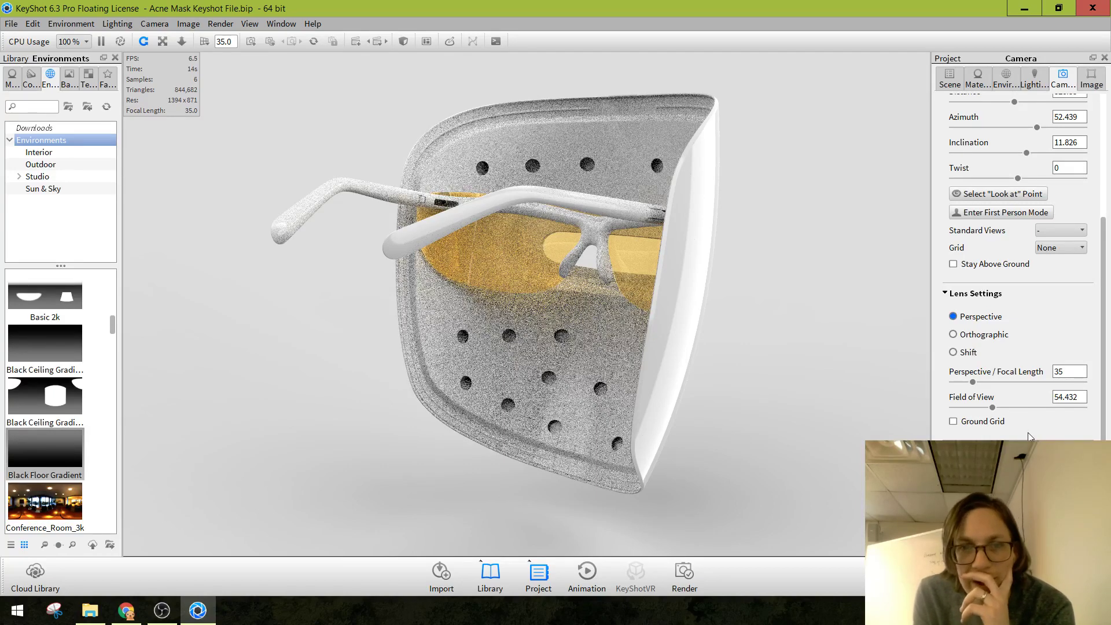
scroll(1029, 437, down, 1)
scroll(1035, 437, up, 6)
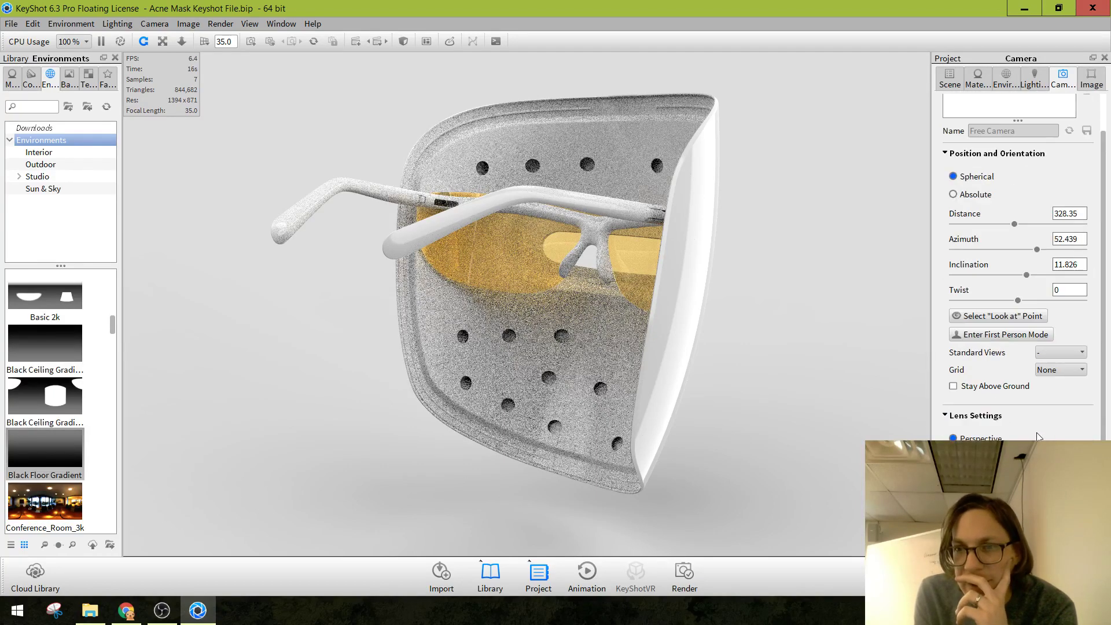
scroll(1027, 435, up, 2)
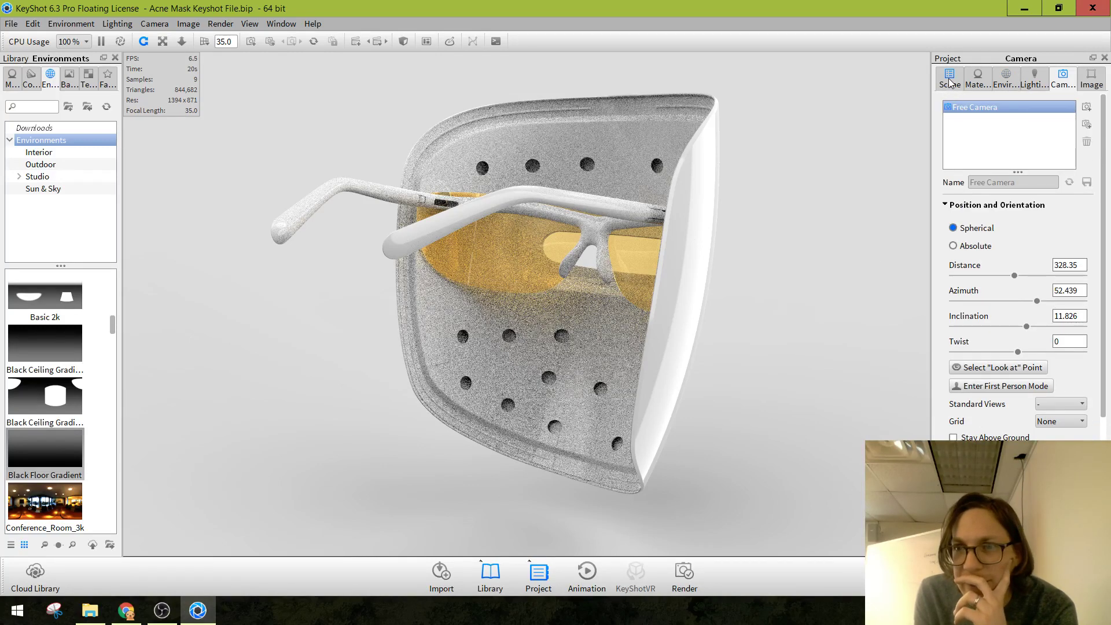
click(1034, 81)
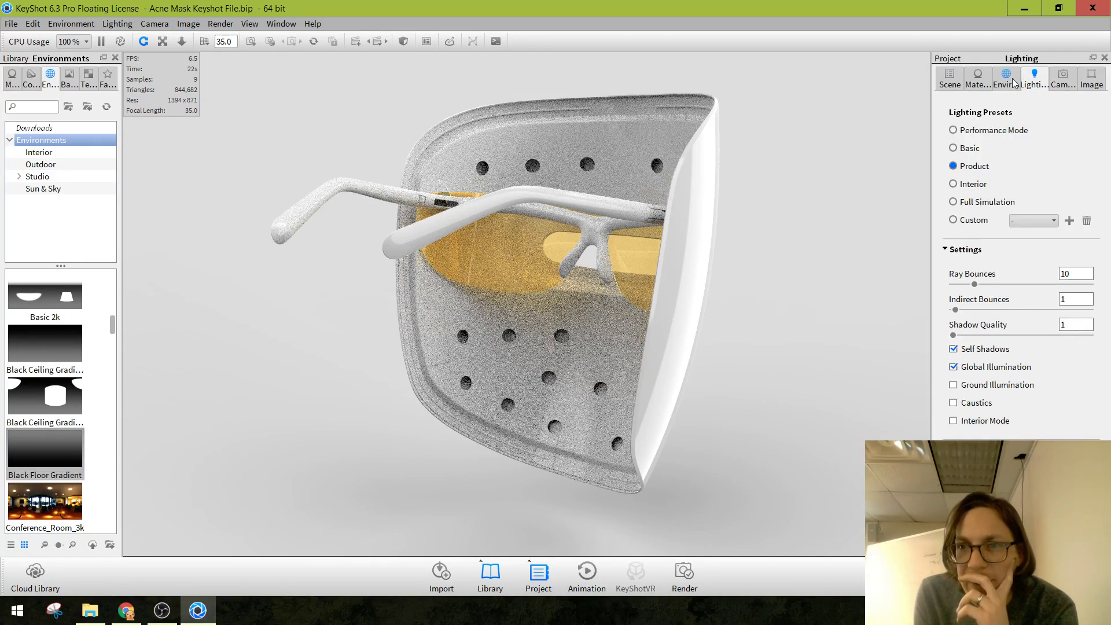
click(1007, 80)
click(978, 78)
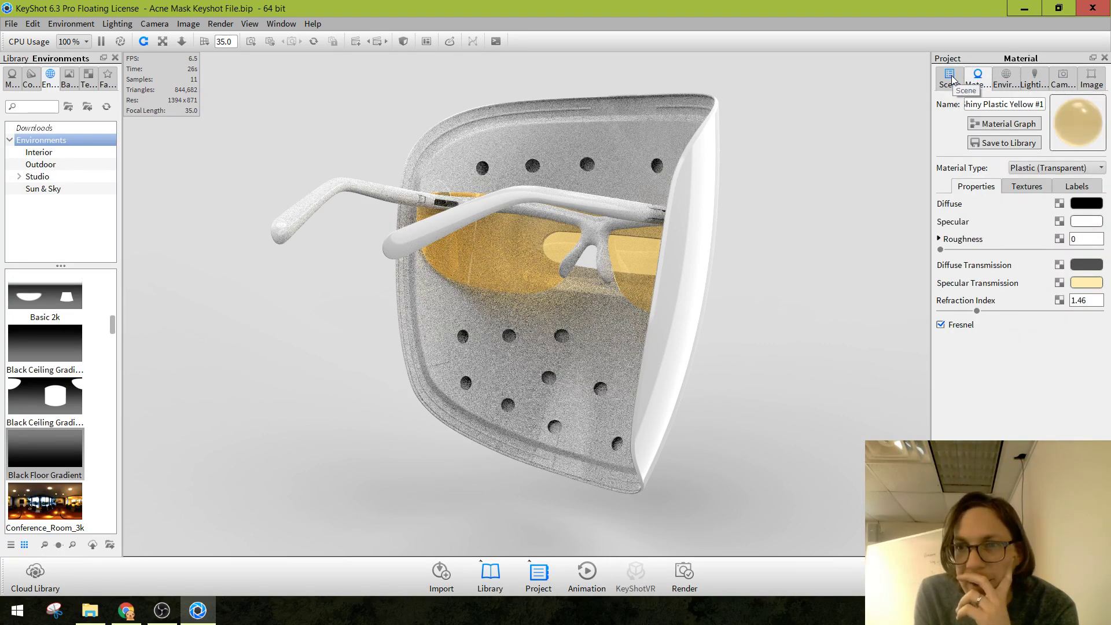
click(951, 75)
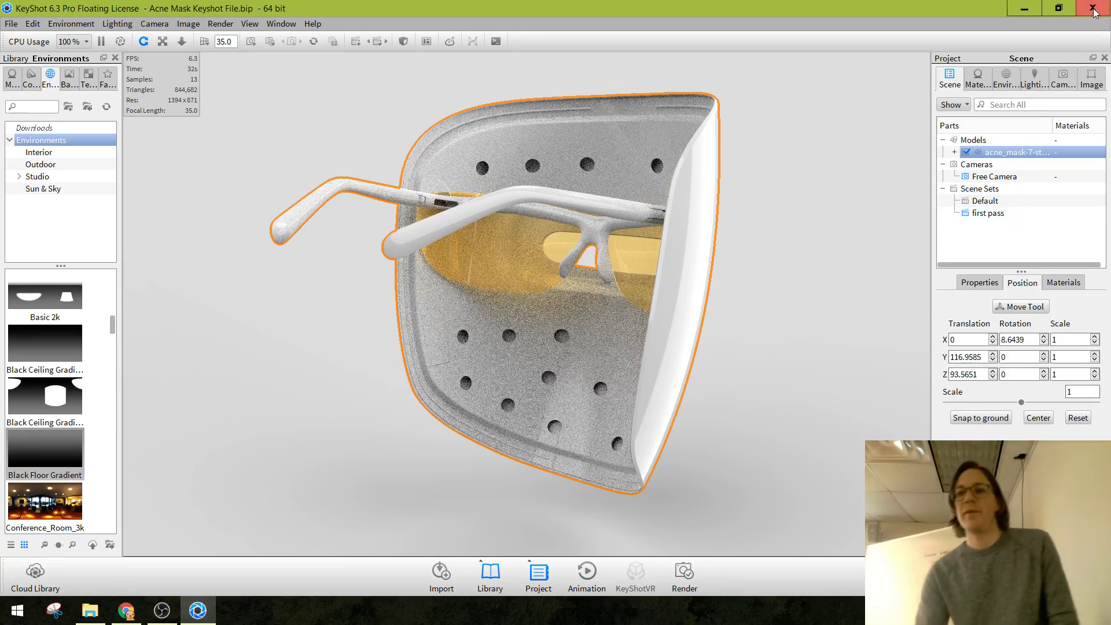
Save the current view as a new camera named "Camera we like" and lock it.
click(1070, 77)
click(1086, 107)
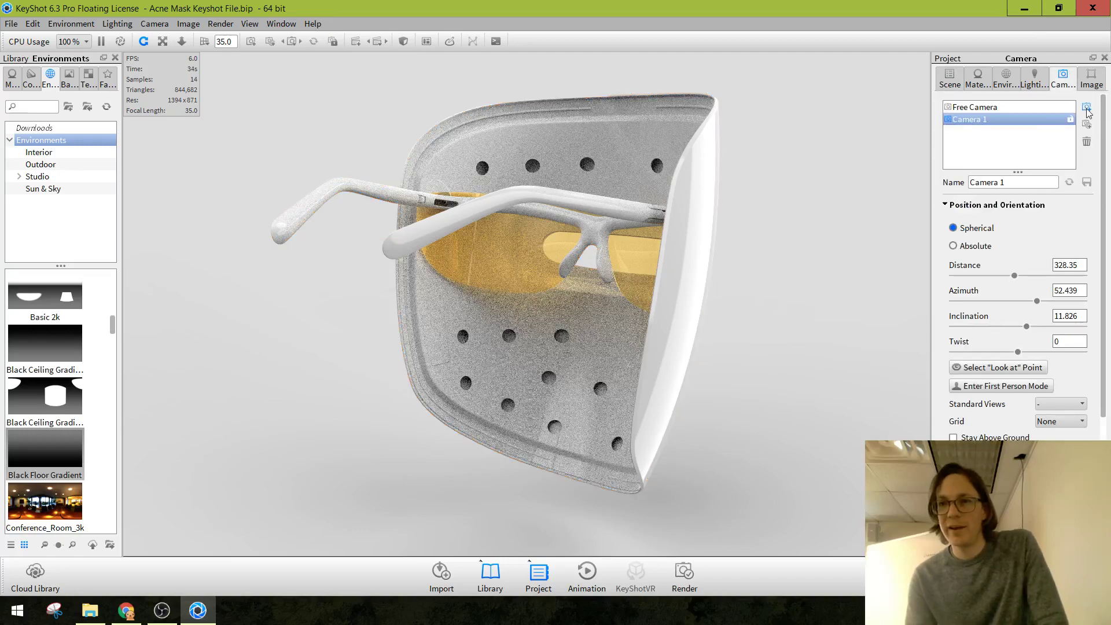
drag(1016, 188, 951, 184)
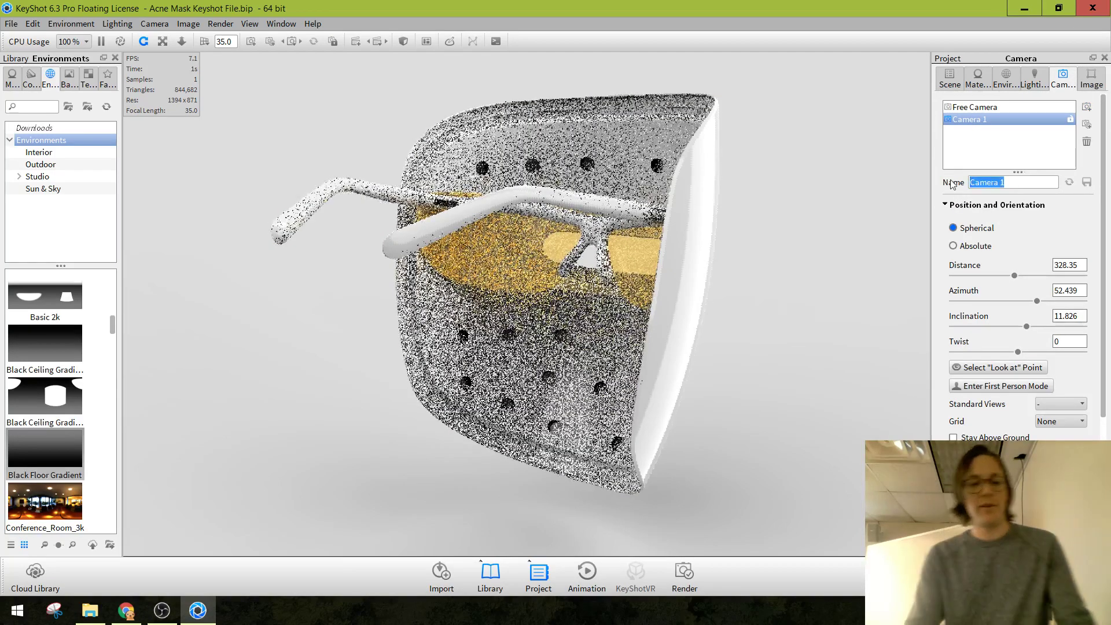
text(C)
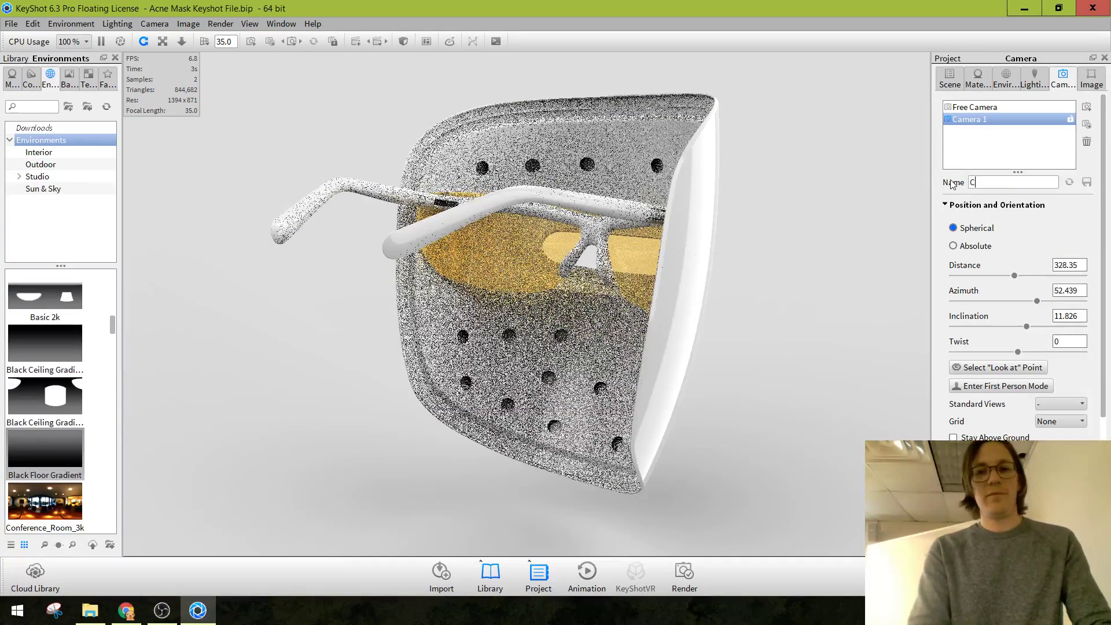
text(amera we)
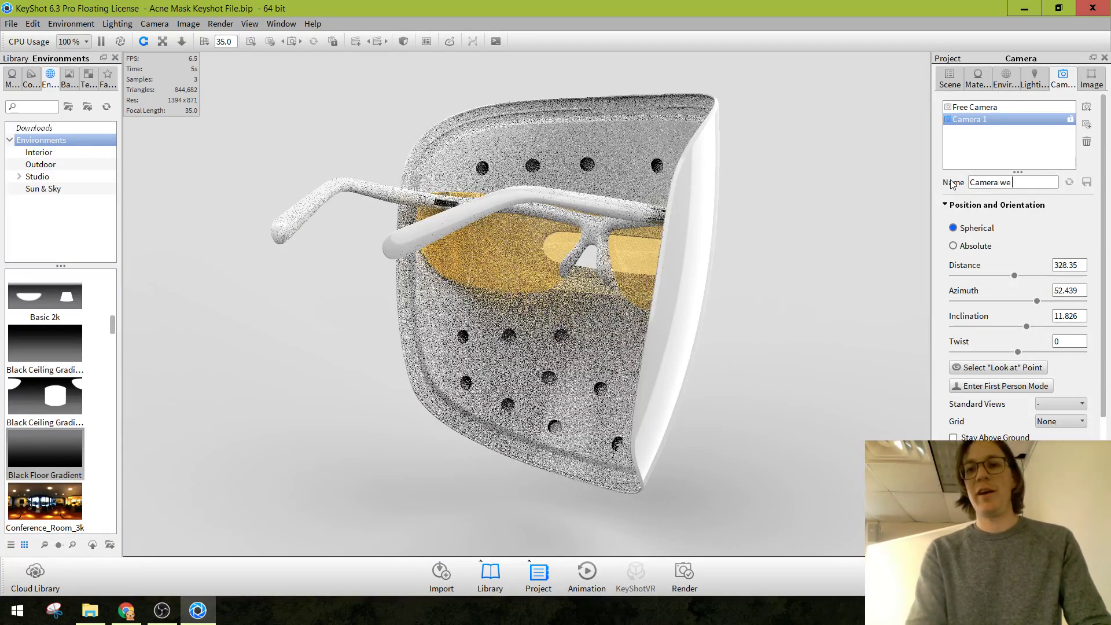
text( like)
key(Return)
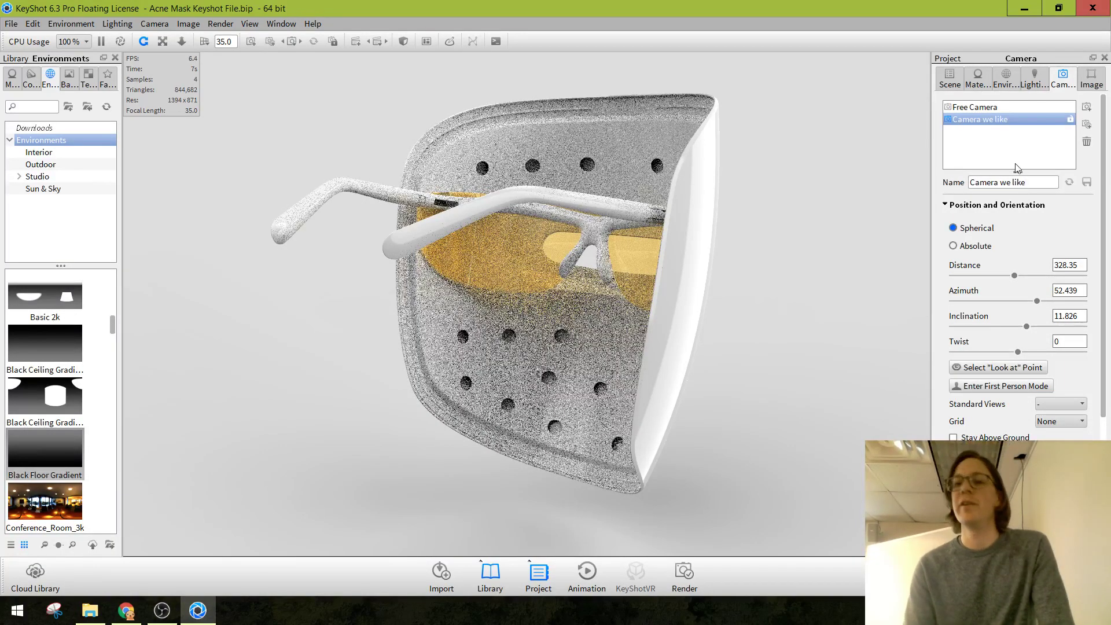
click(1071, 121)
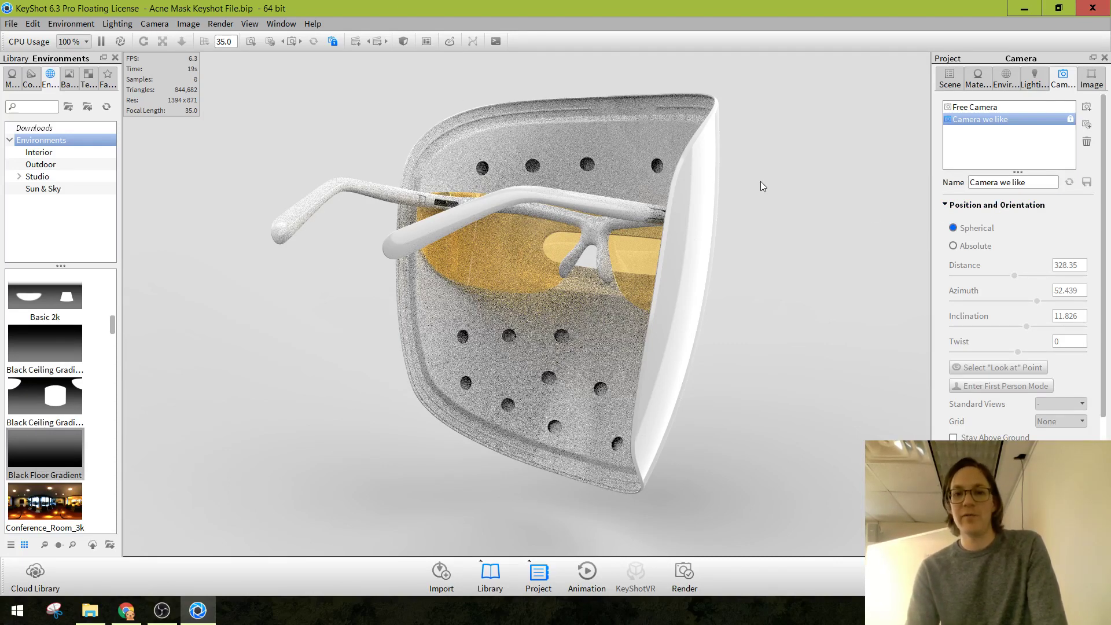
Add a scene set named "Clay Pass" that uses "Camera we like", compare it with "first pass", and make Clay Pass active.
click(950, 78)
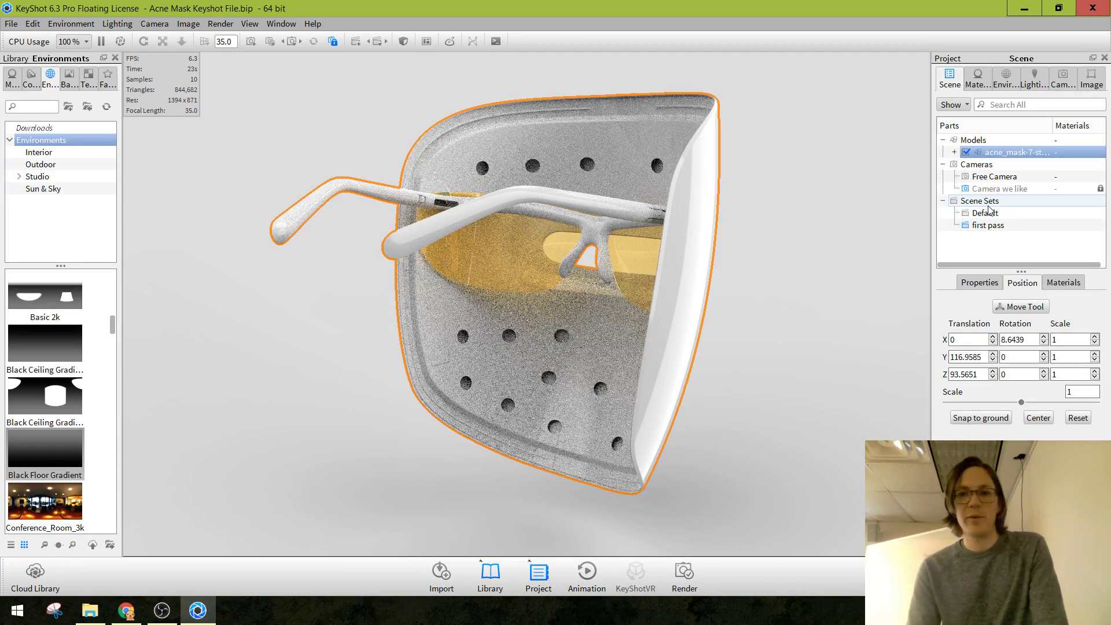
click(796, 270)
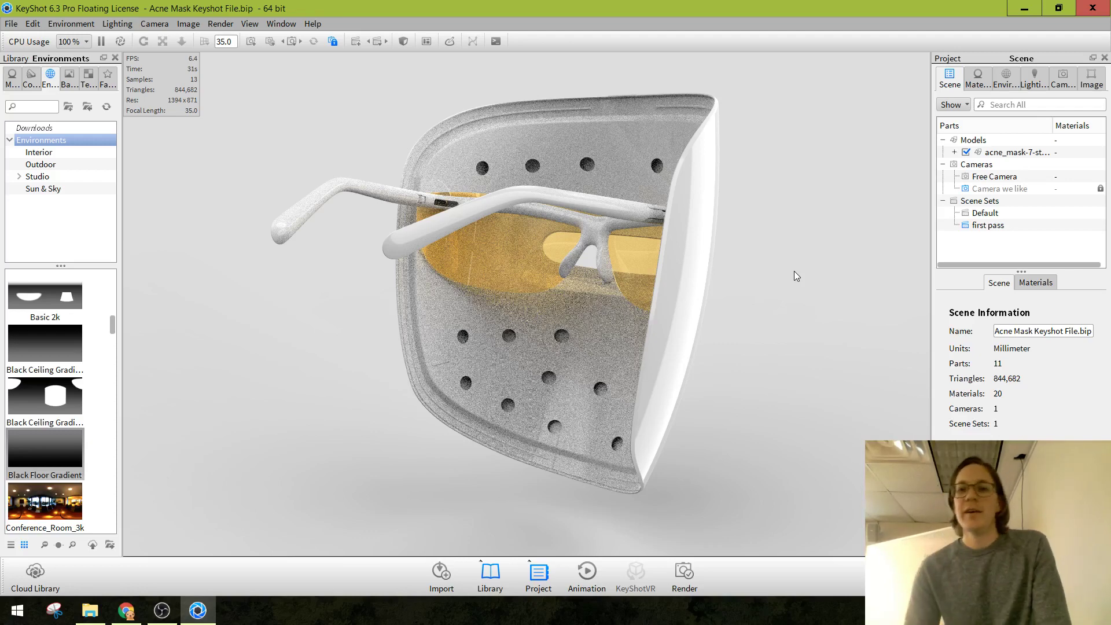
right_click(998, 202)
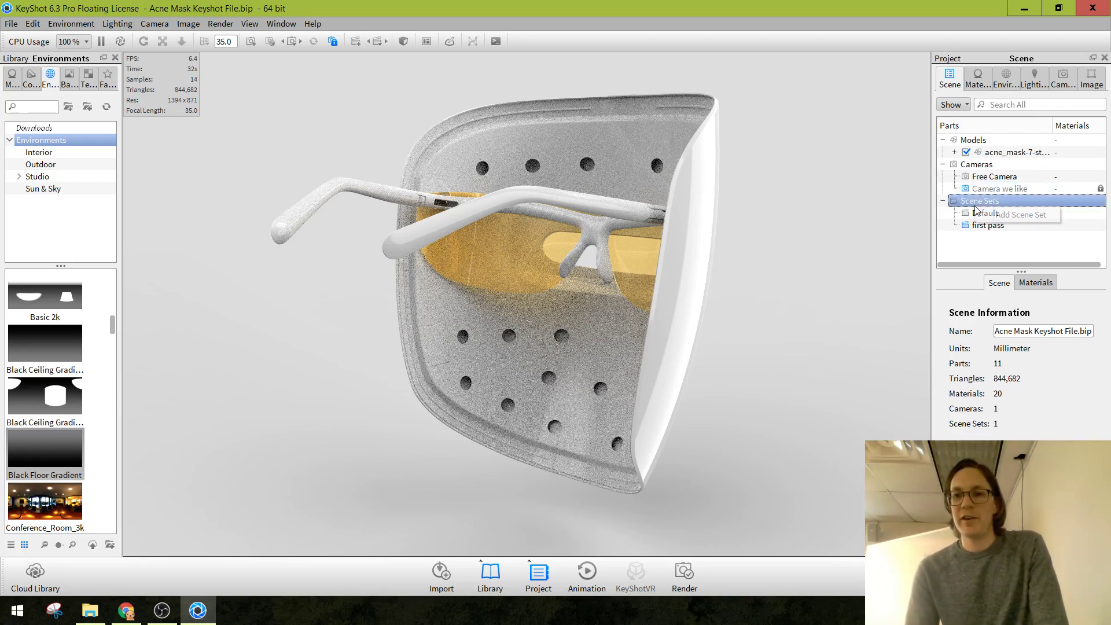
click(1014, 216)
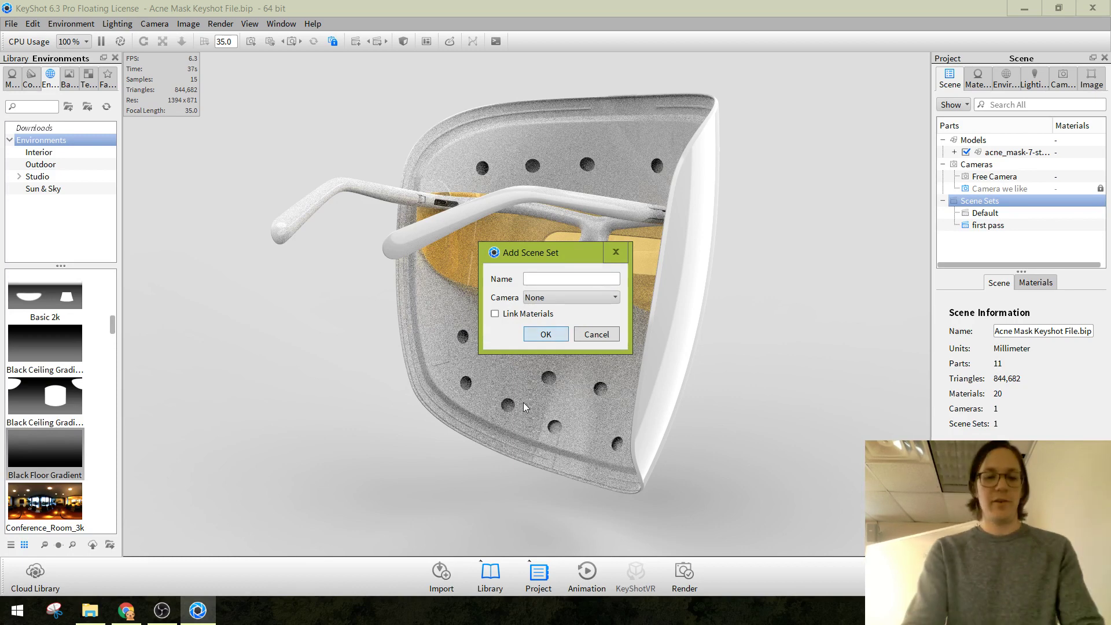
text(Clay Pas)
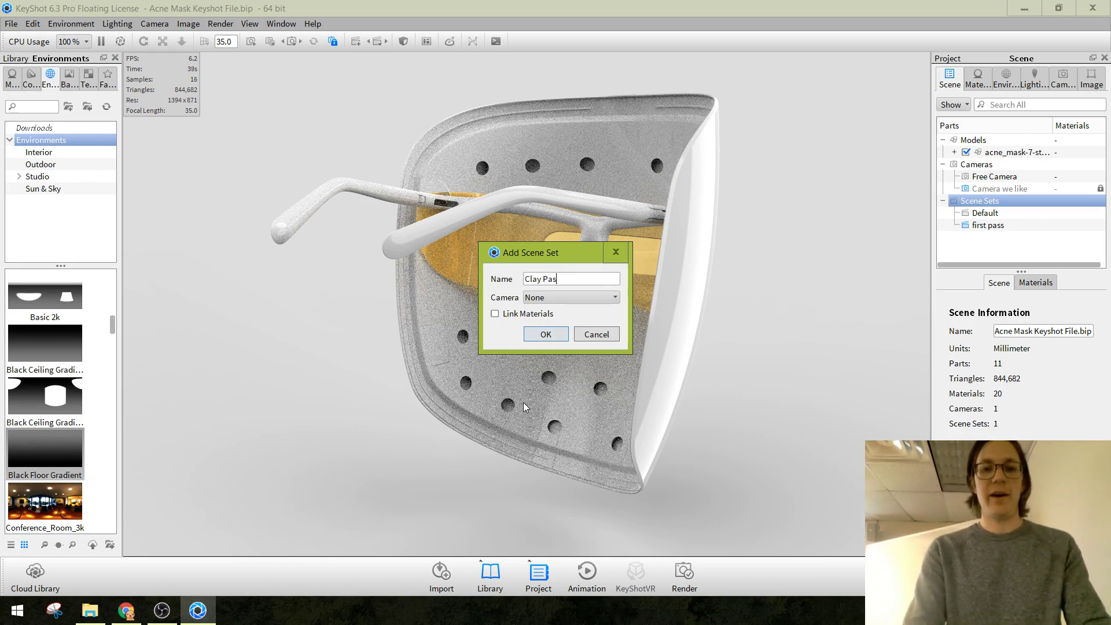
text(s)
click(600, 299)
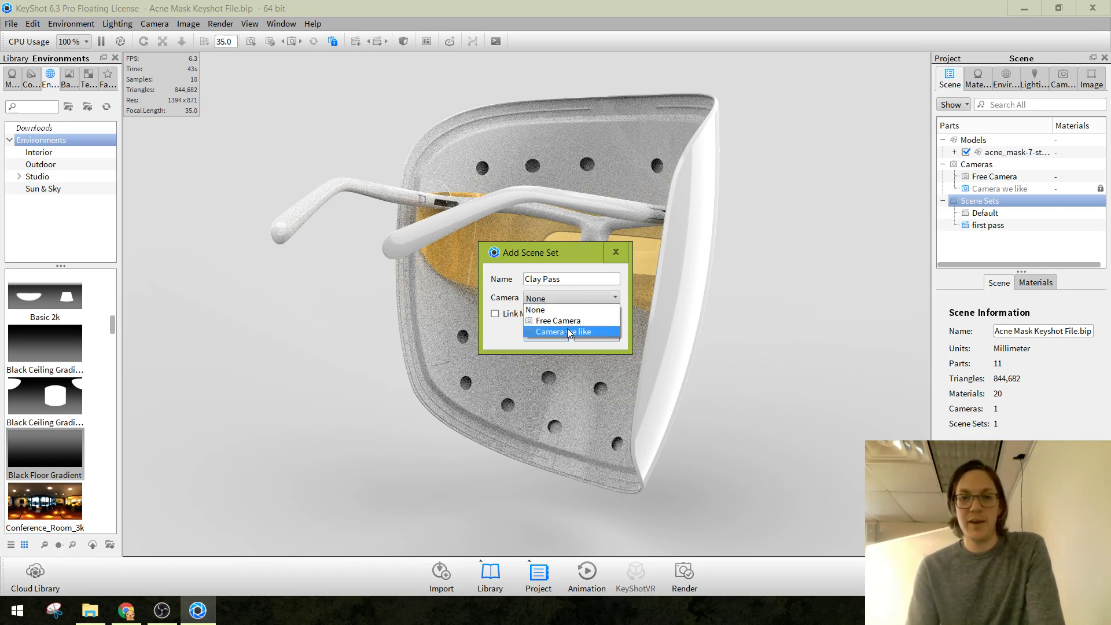
click(569, 333)
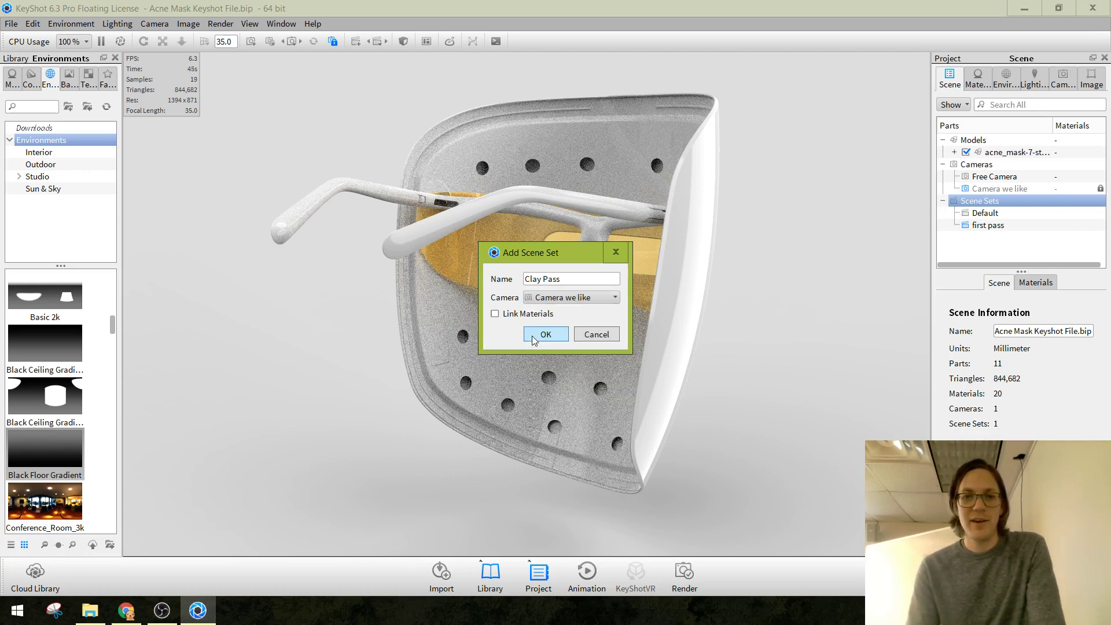
click(544, 335)
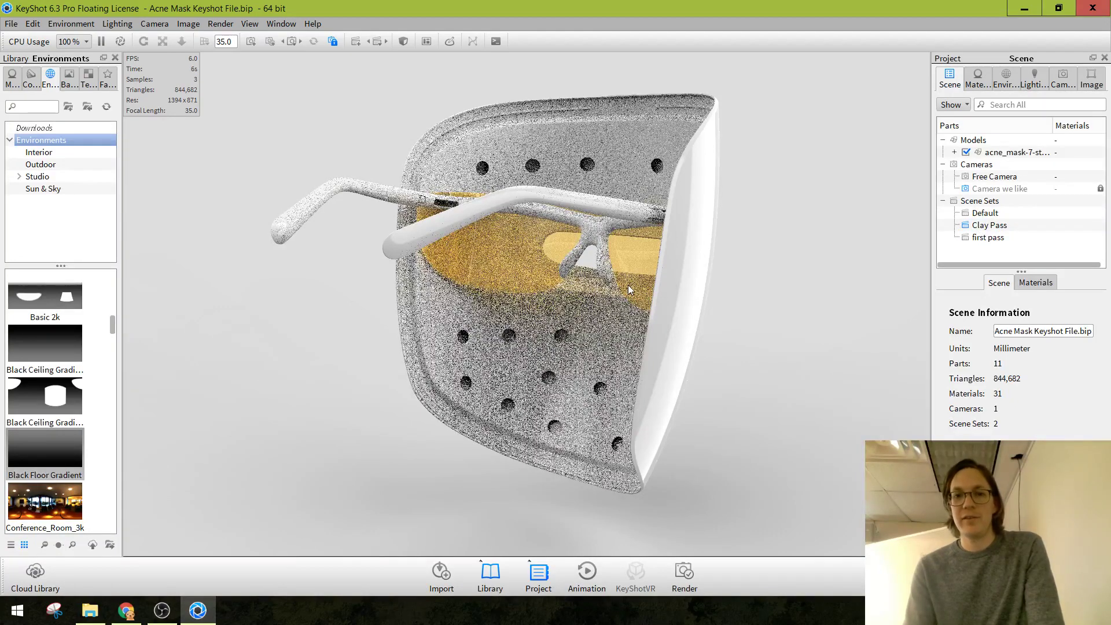
click(1003, 237)
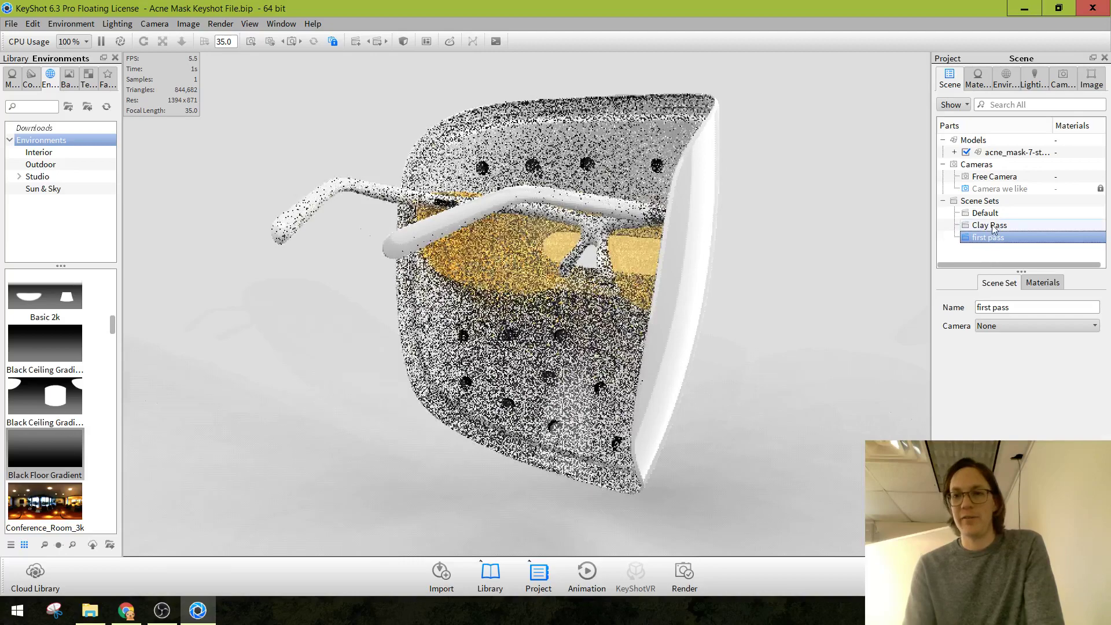
click(994, 227)
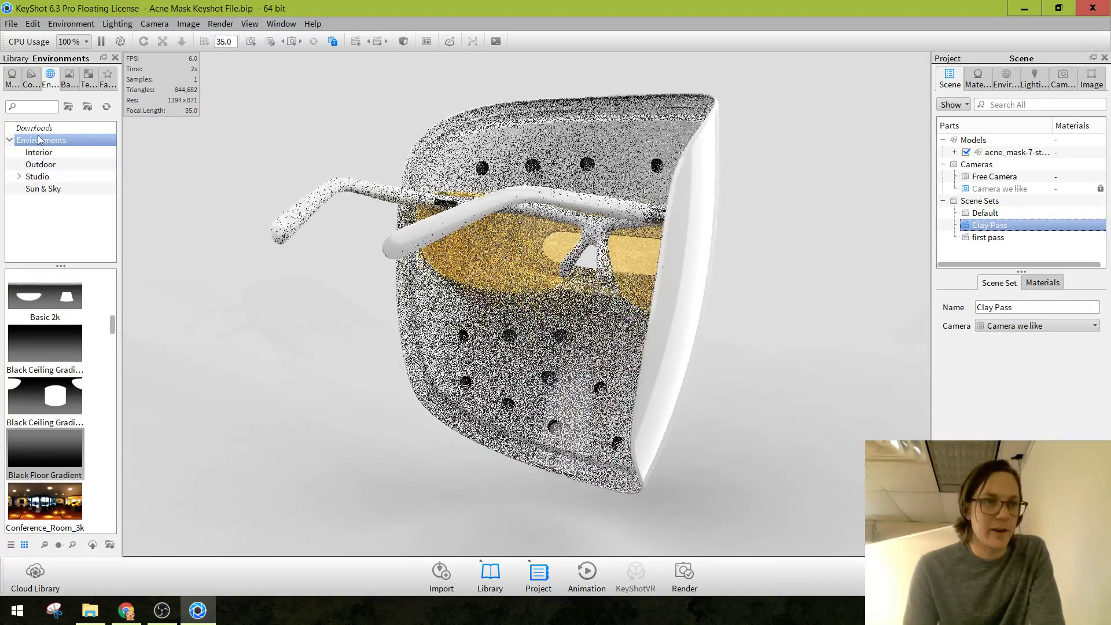
Apply the grey hard rough plastic from the material library to the mask's perforated inner shield.
click(13, 76)
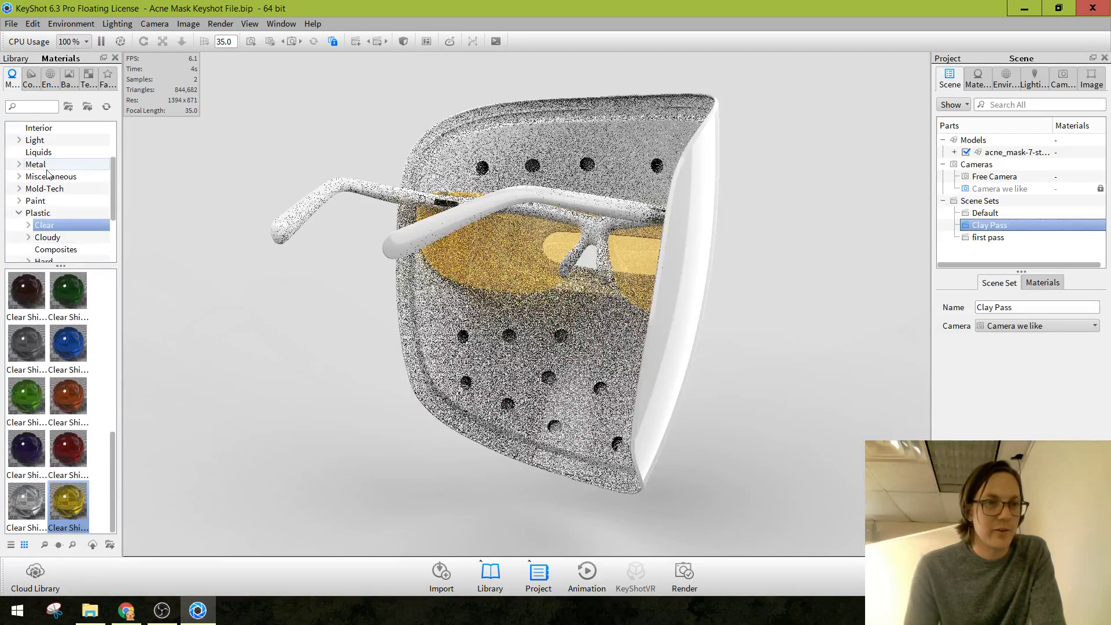
scroll(47, 174, down, 3)
scroll(45, 195, up, 3)
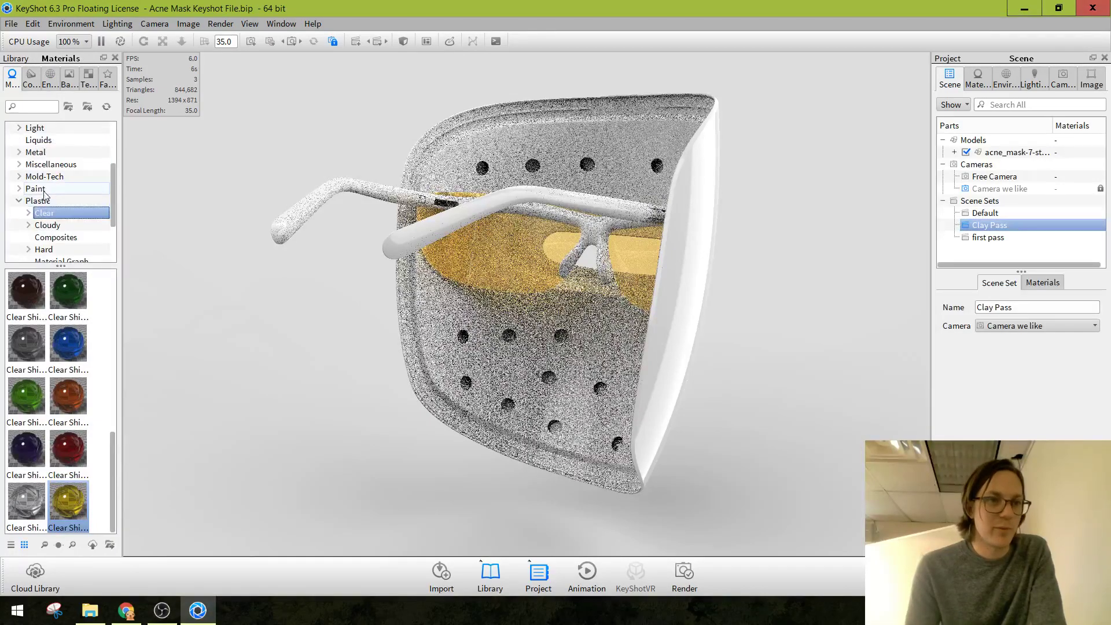
click(19, 201)
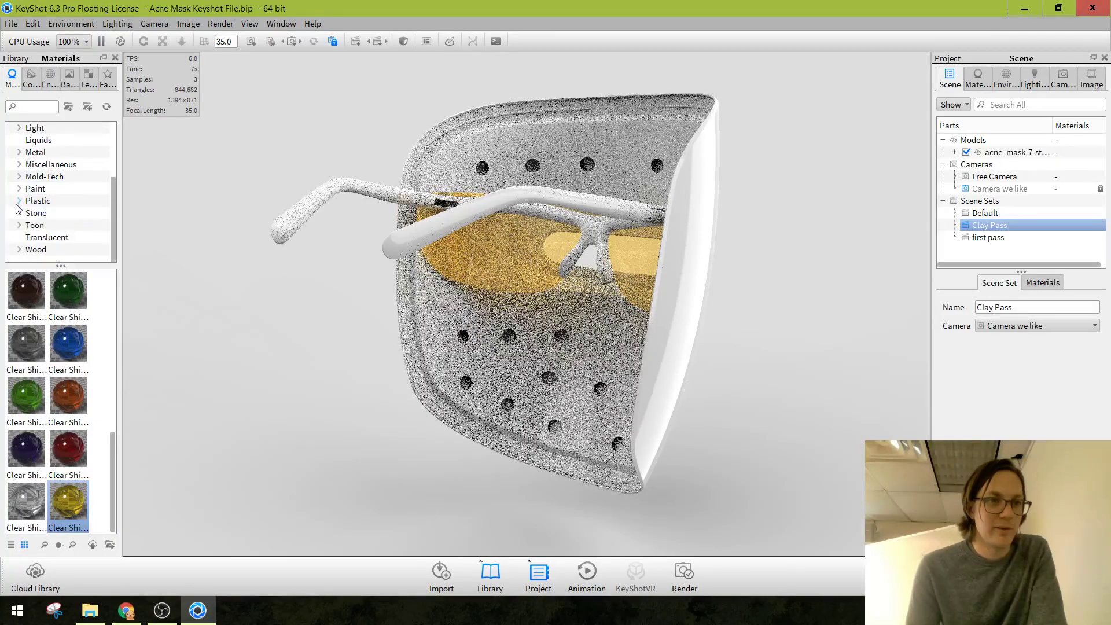
click(19, 153)
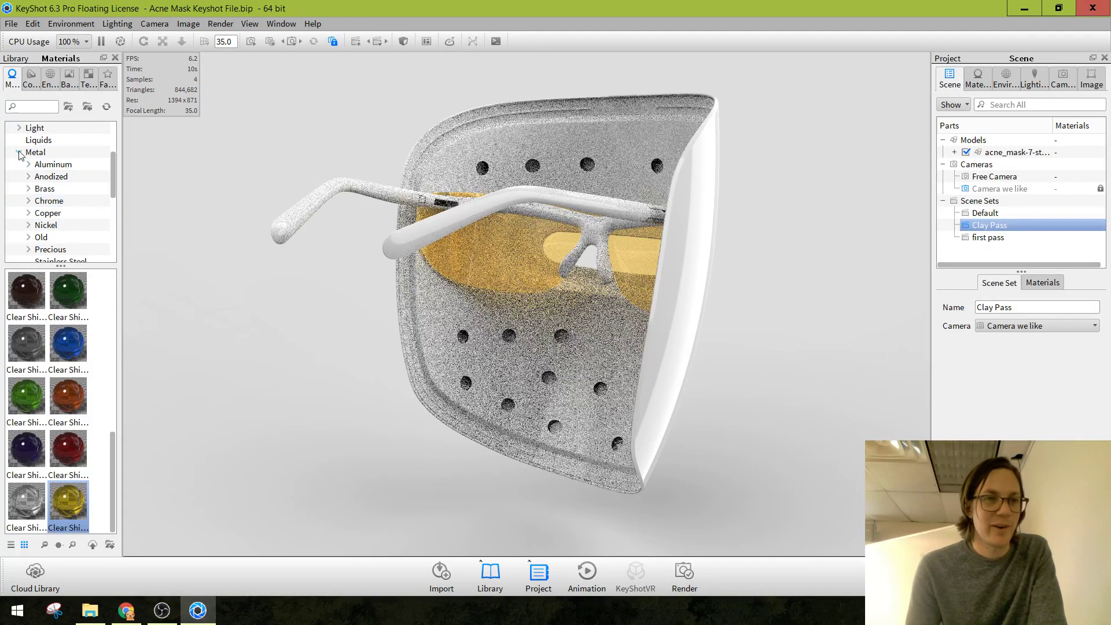
click(19, 153)
scroll(46, 202, up, 2)
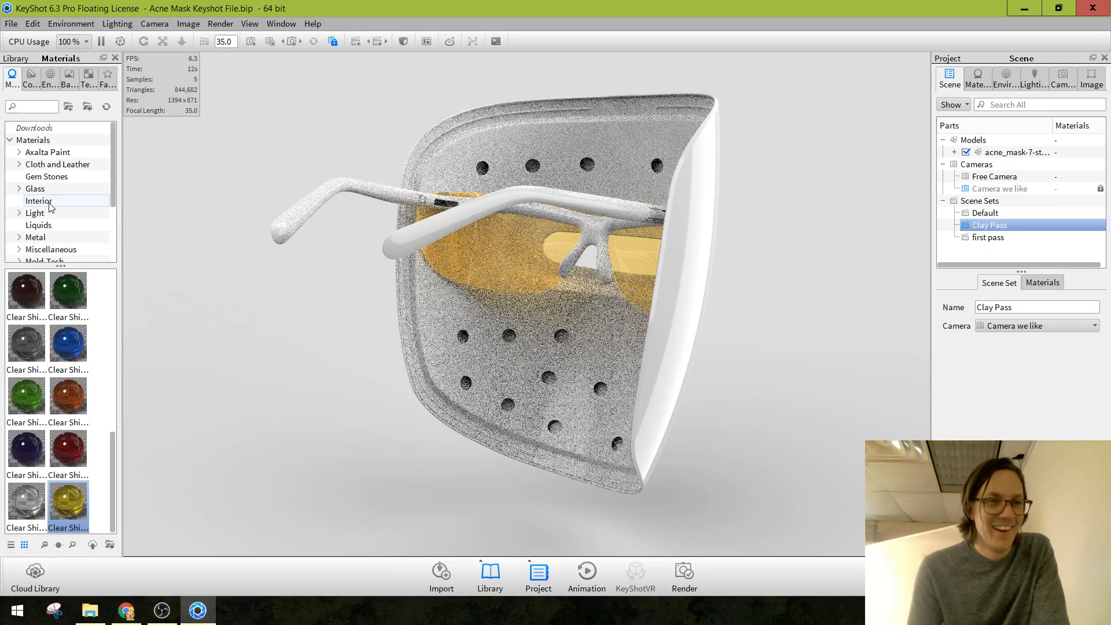
scroll(52, 212, down, 2)
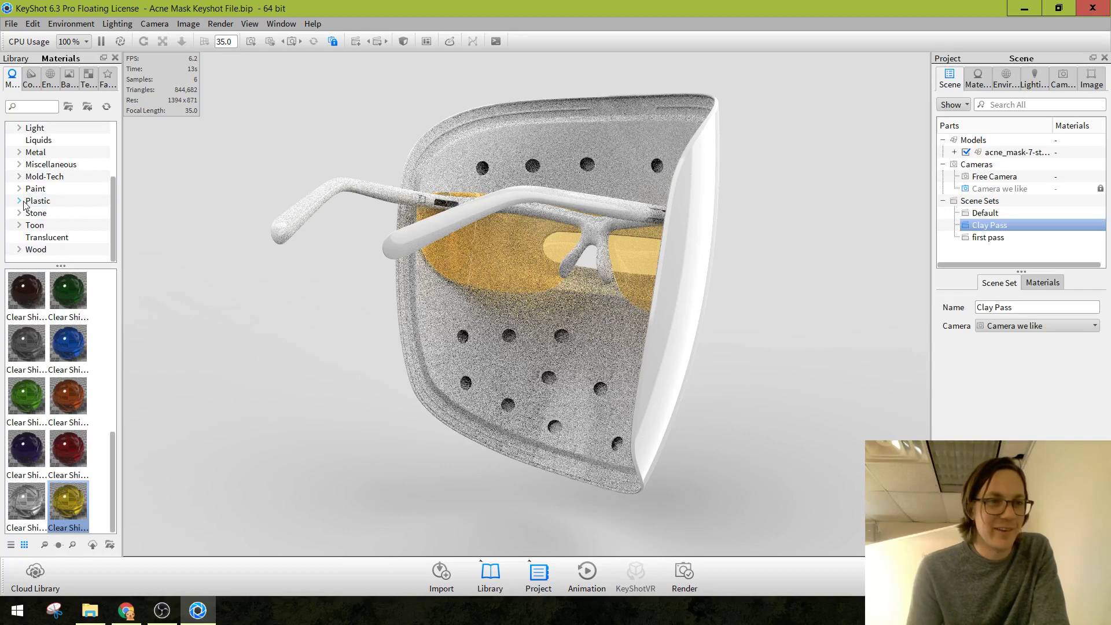
click(22, 201)
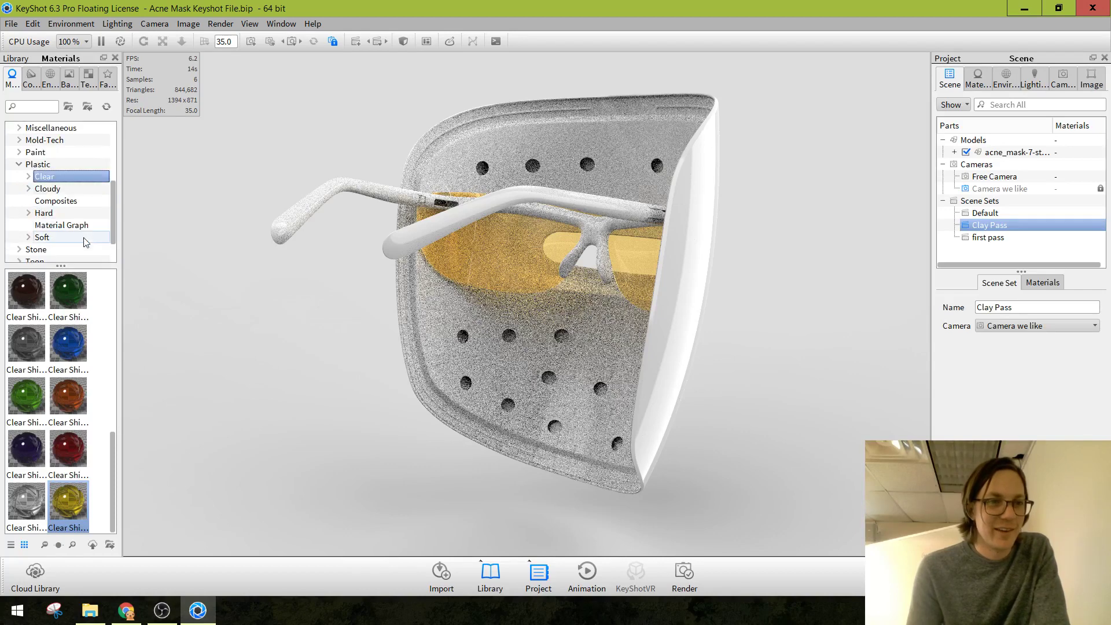
click(28, 213)
click(55, 226)
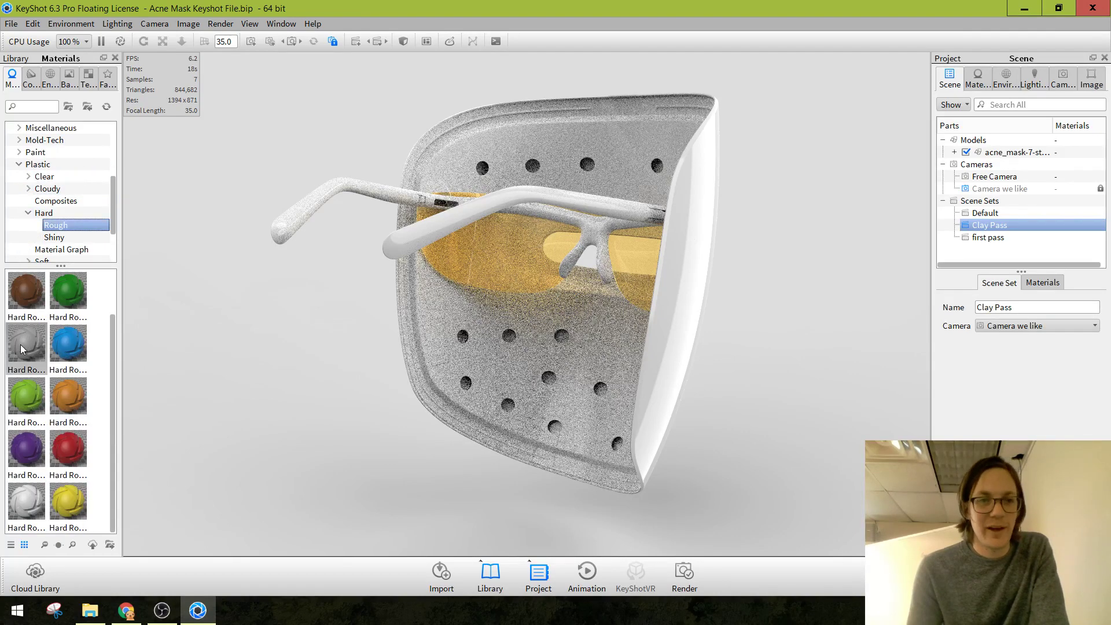
drag(20, 348, 565, 407)
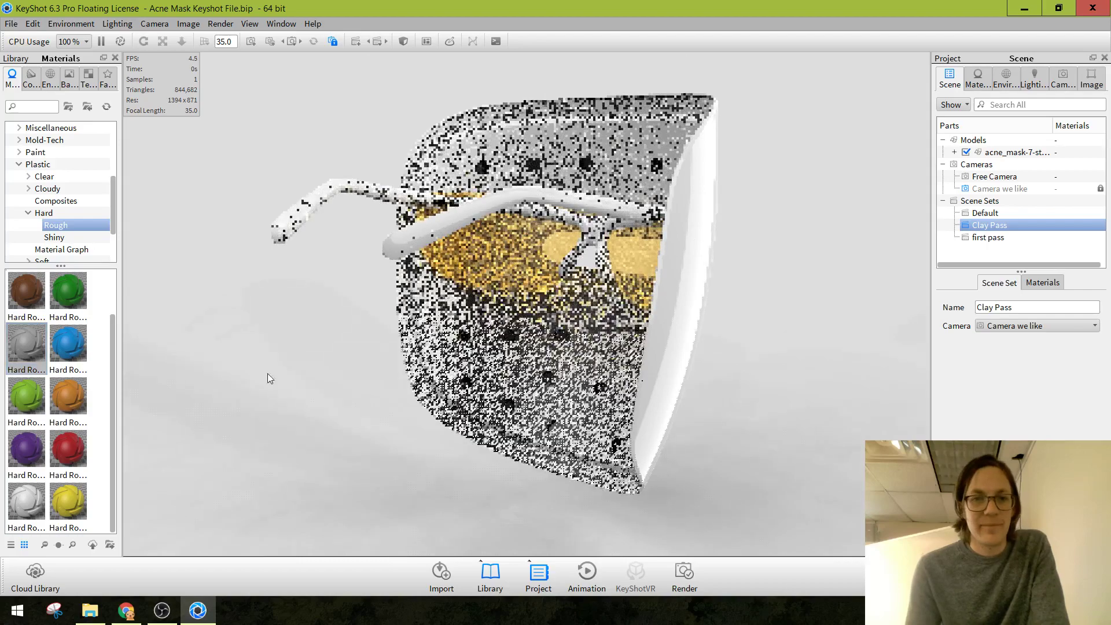
Darken the inner shield material's diffuse colour to RGB 109, 109, 109.
double_click(505, 381)
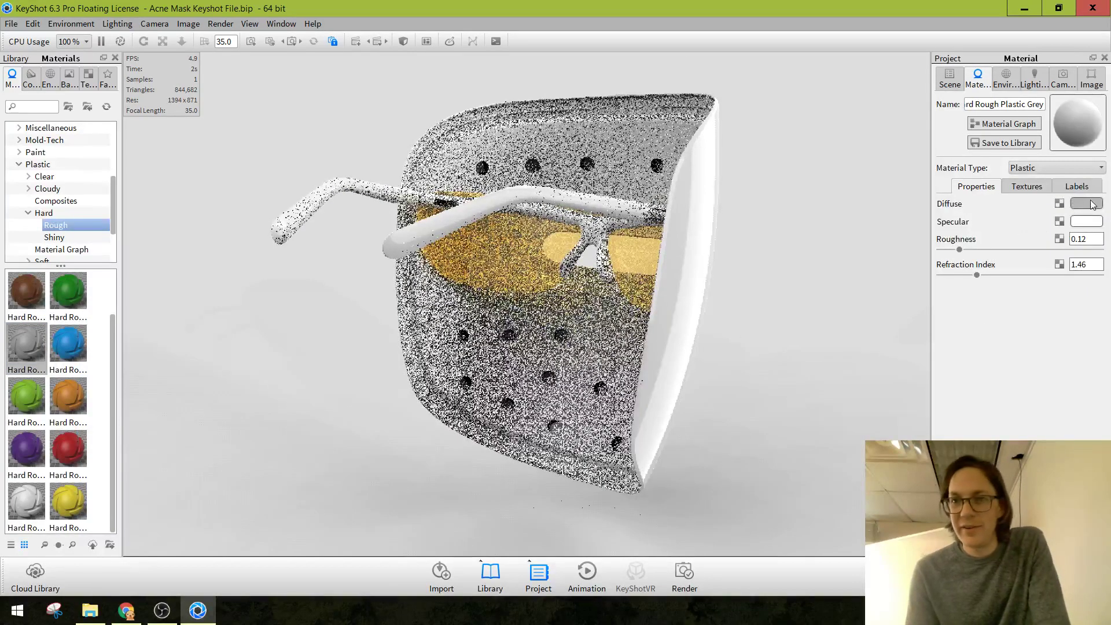
click(1086, 203)
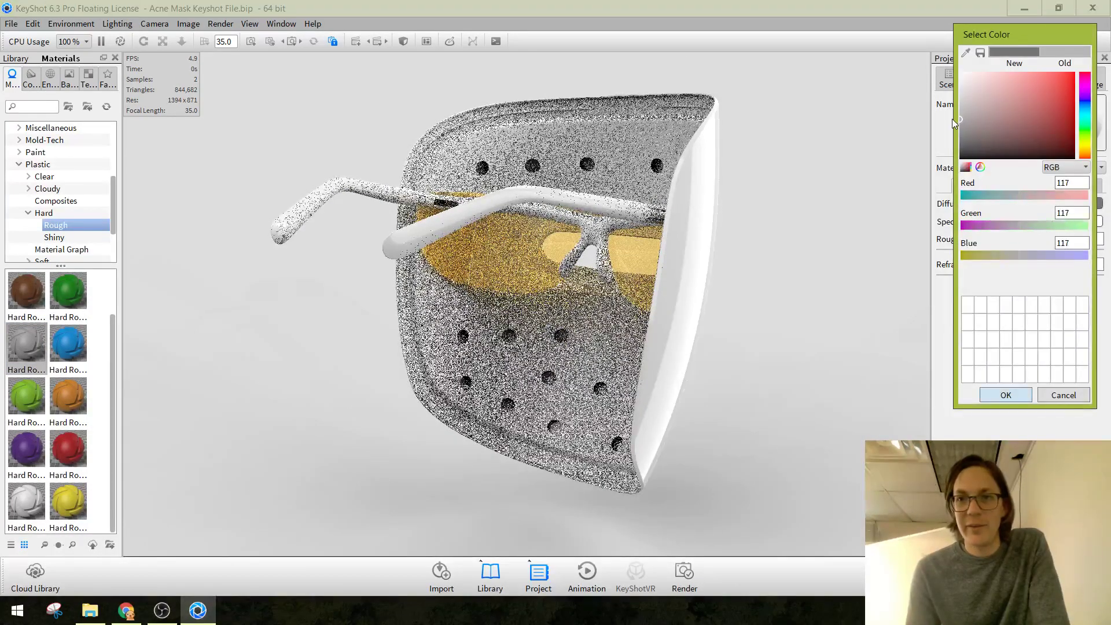
drag(953, 119, 948, 122)
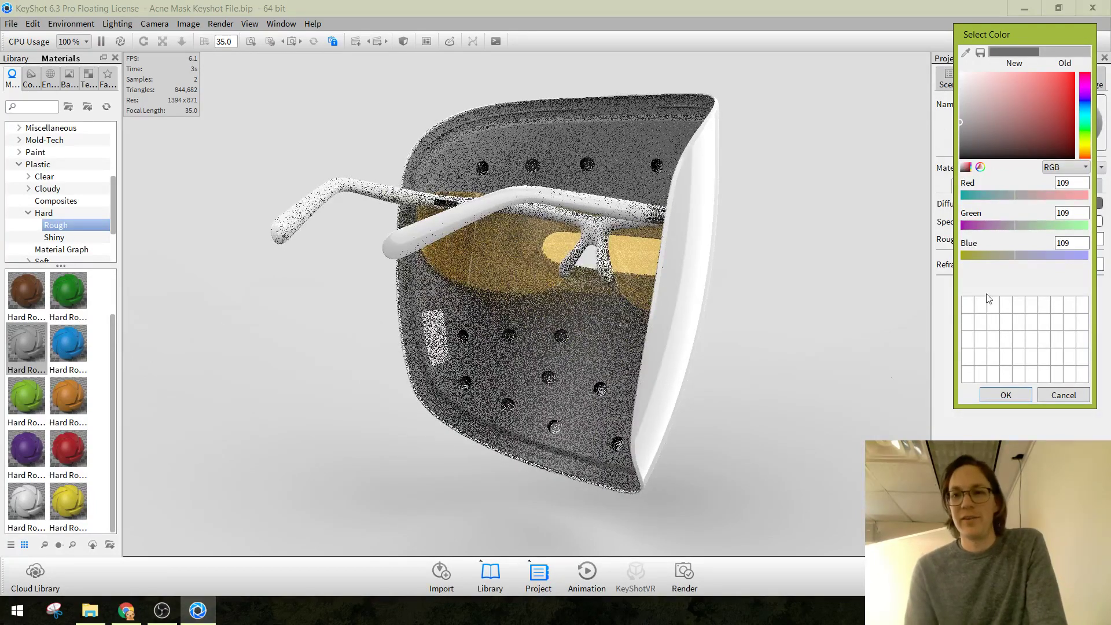
click(1010, 394)
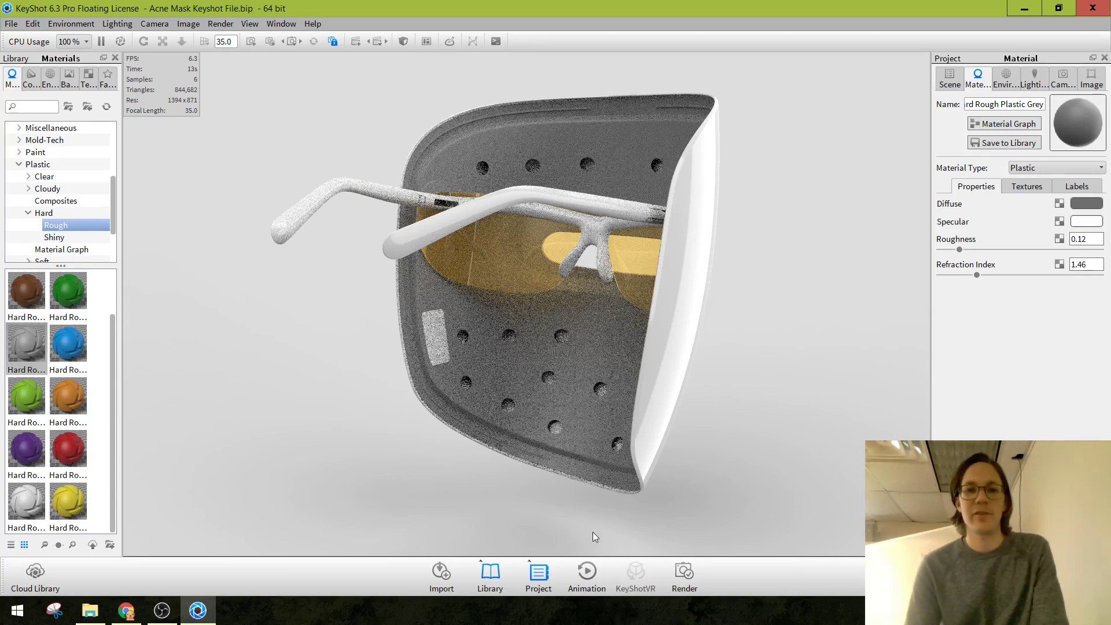
Copy the inner shield's grey rough plastic and paste it onto the outer shield and both temple arms of the glasses.
right_click(608, 354)
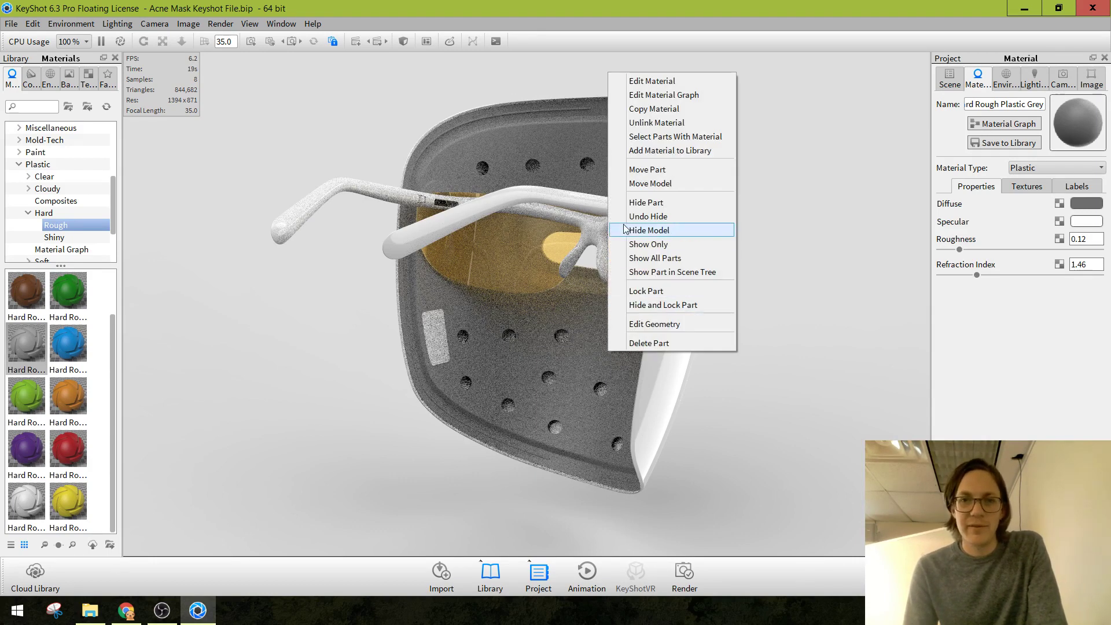
click(654, 109)
right_click(680, 290)
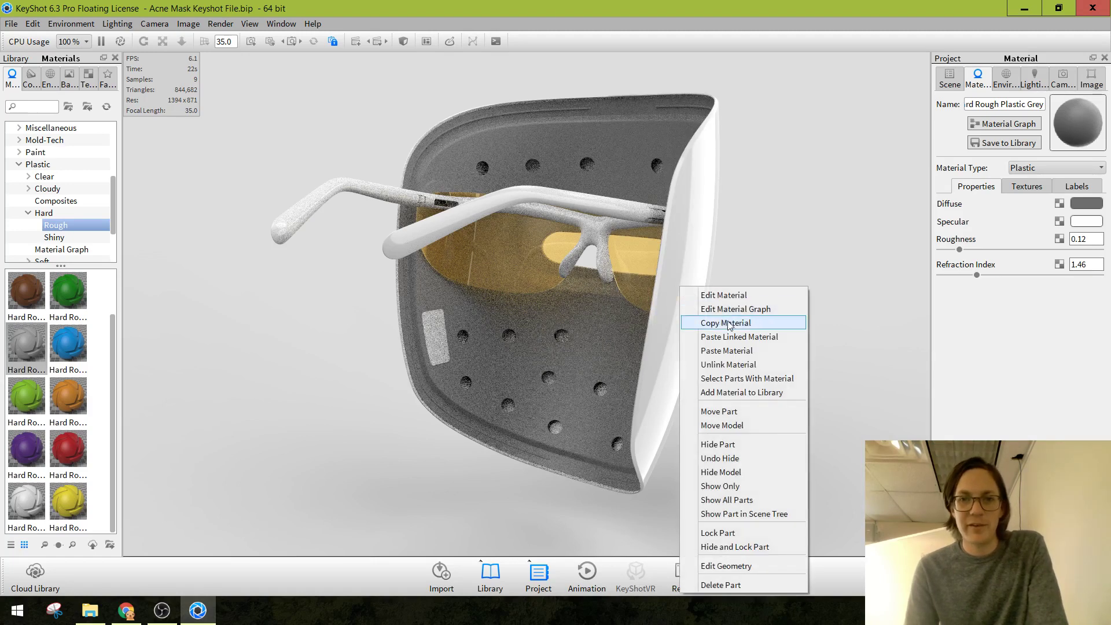
click(743, 351)
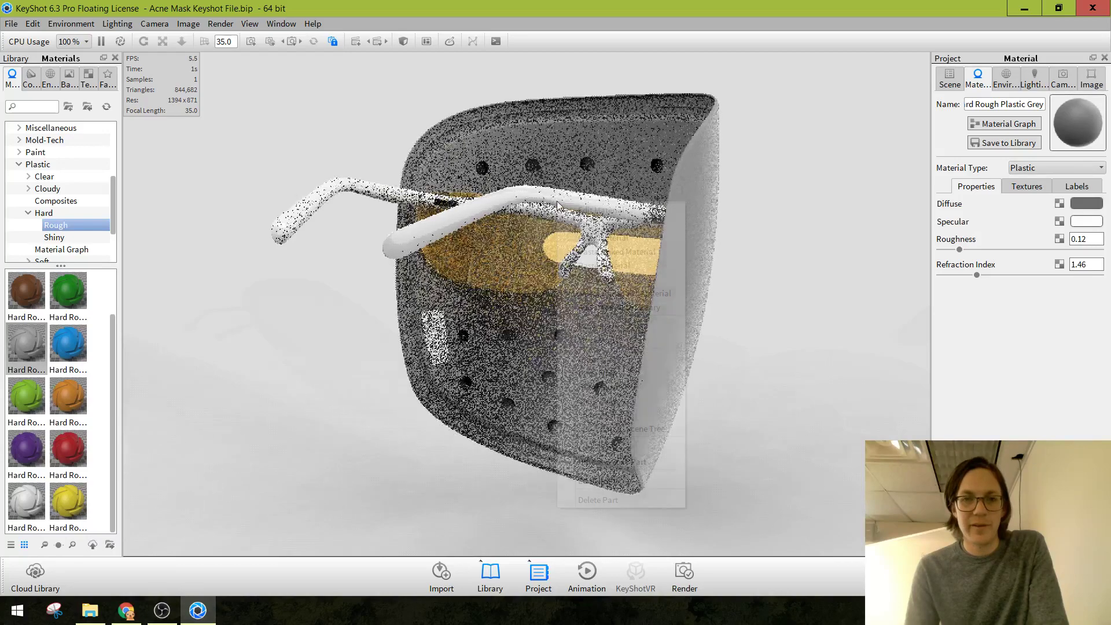
click(622, 265)
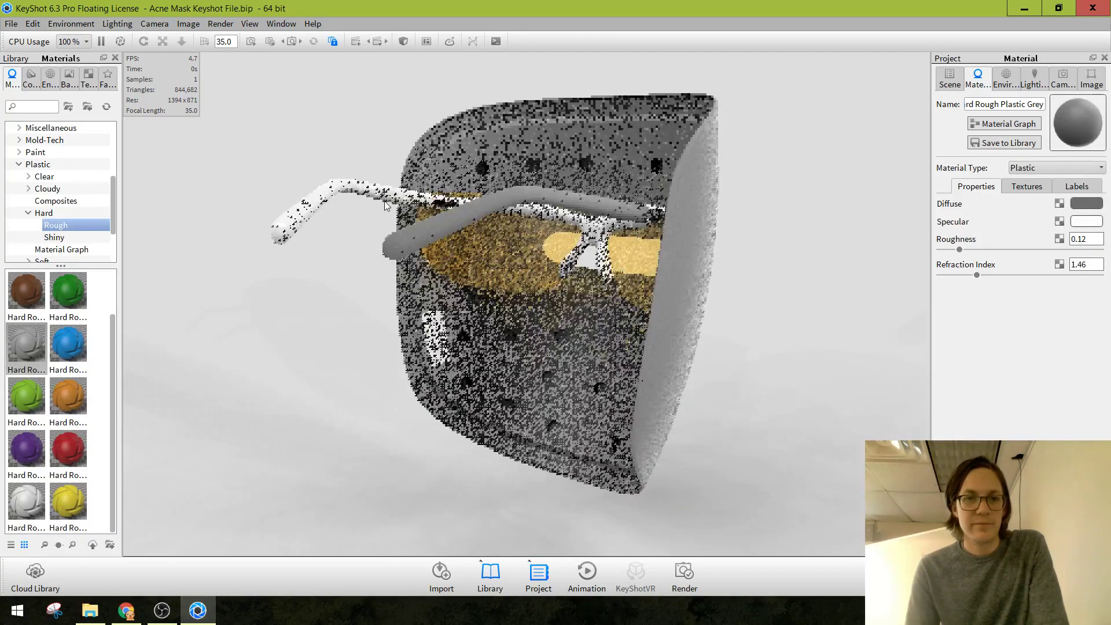
right_click(386, 197)
click(460, 256)
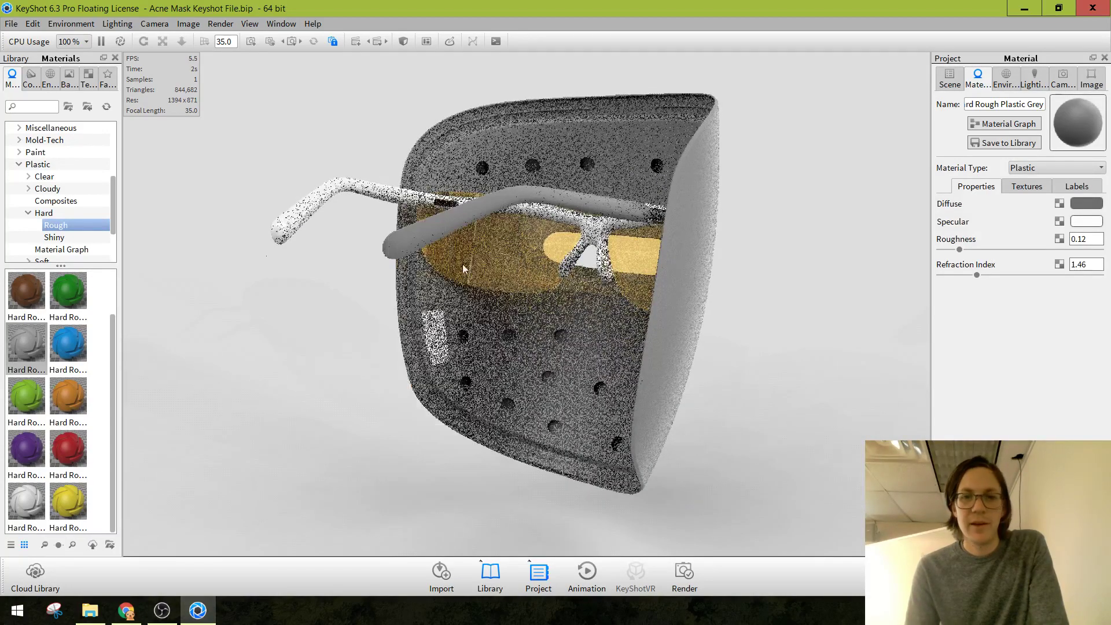
Find the glasses' front frame with the nose bridge in the model tree and paste the copied grey plastic onto it.
click(949, 76)
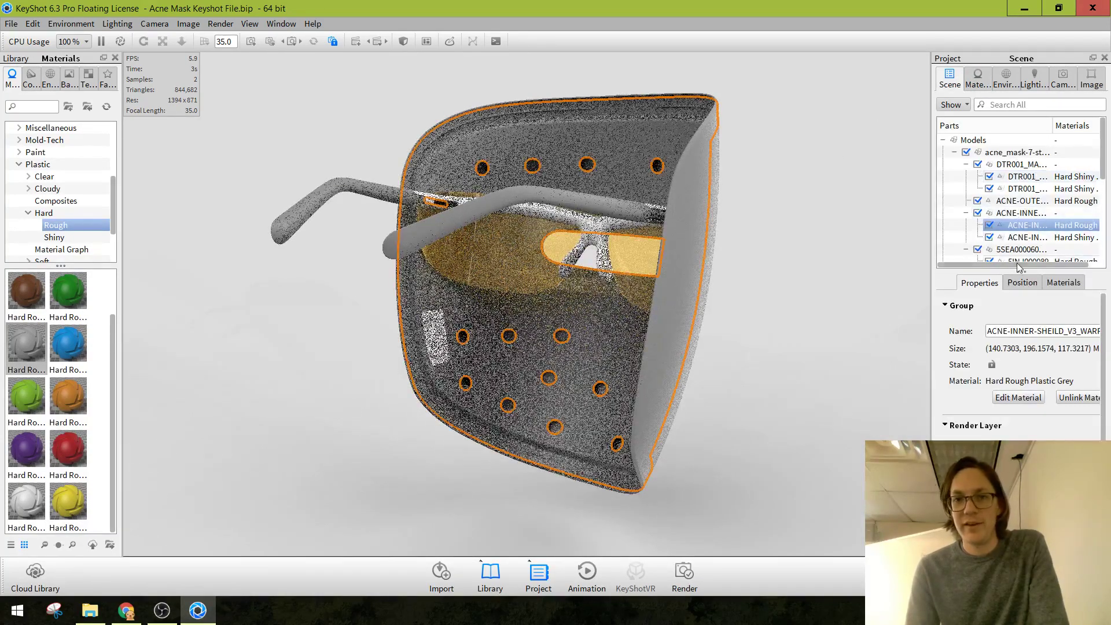
click(1040, 178)
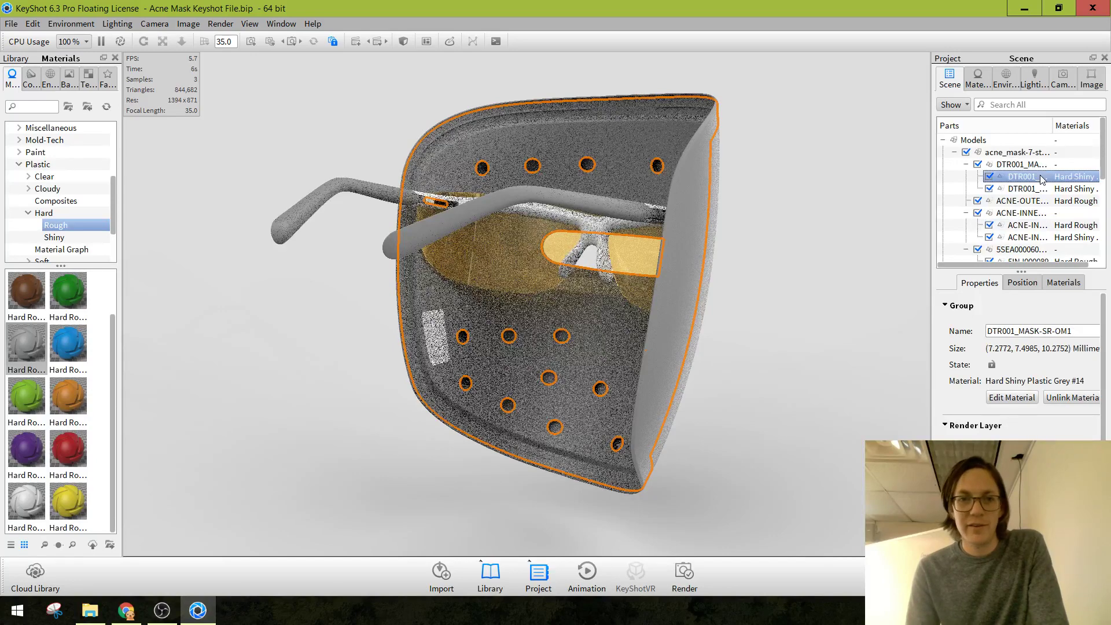
click(596, 239)
right_click(1017, 254)
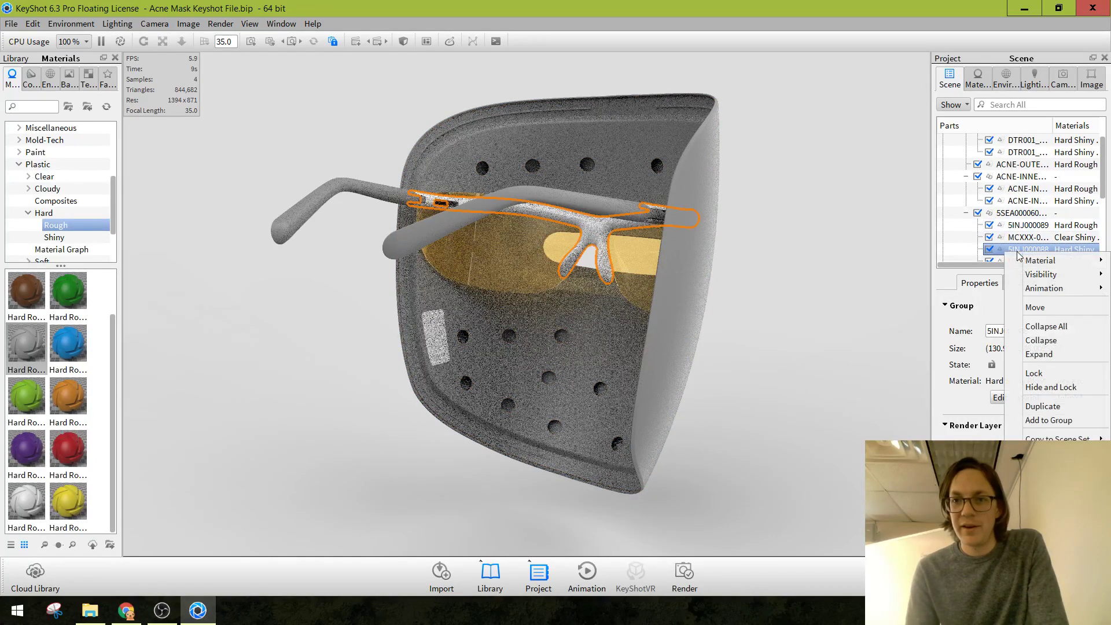
mouse_move(1039, 261)
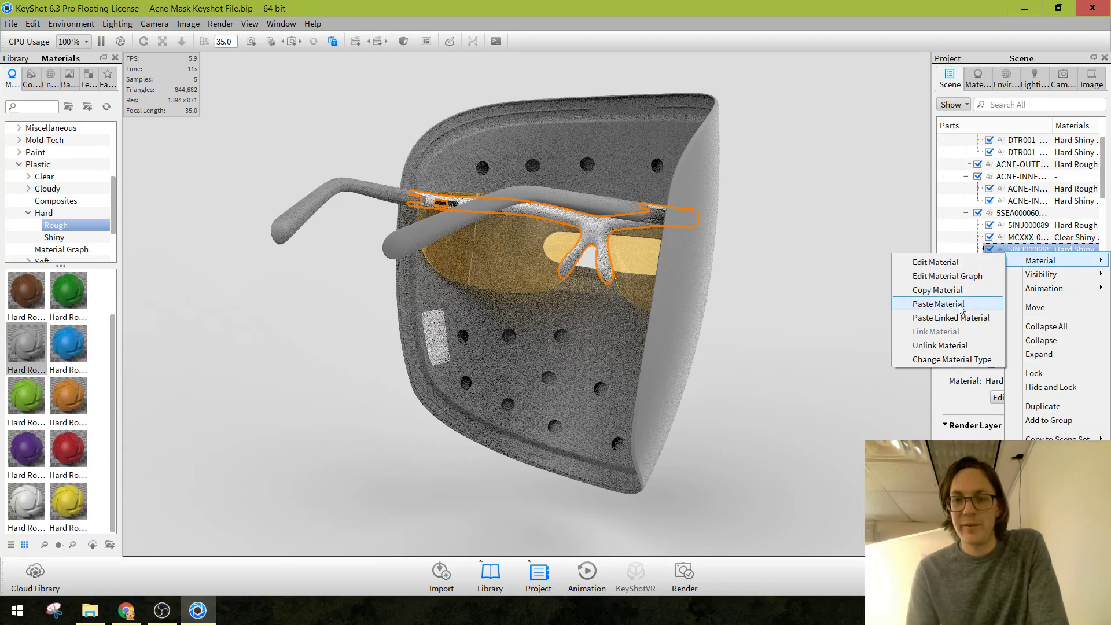
click(938, 304)
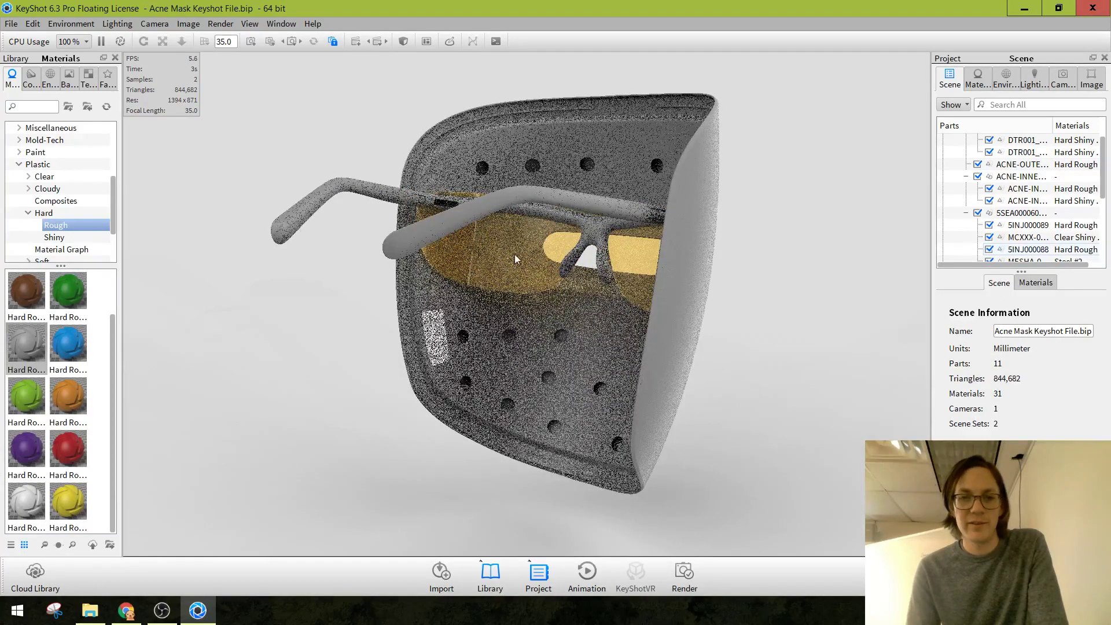
Paste the copied grey plastic onto the inner shield's small rectangular patch and hide the yellow lens part.
click(438, 327)
right_click(439, 327)
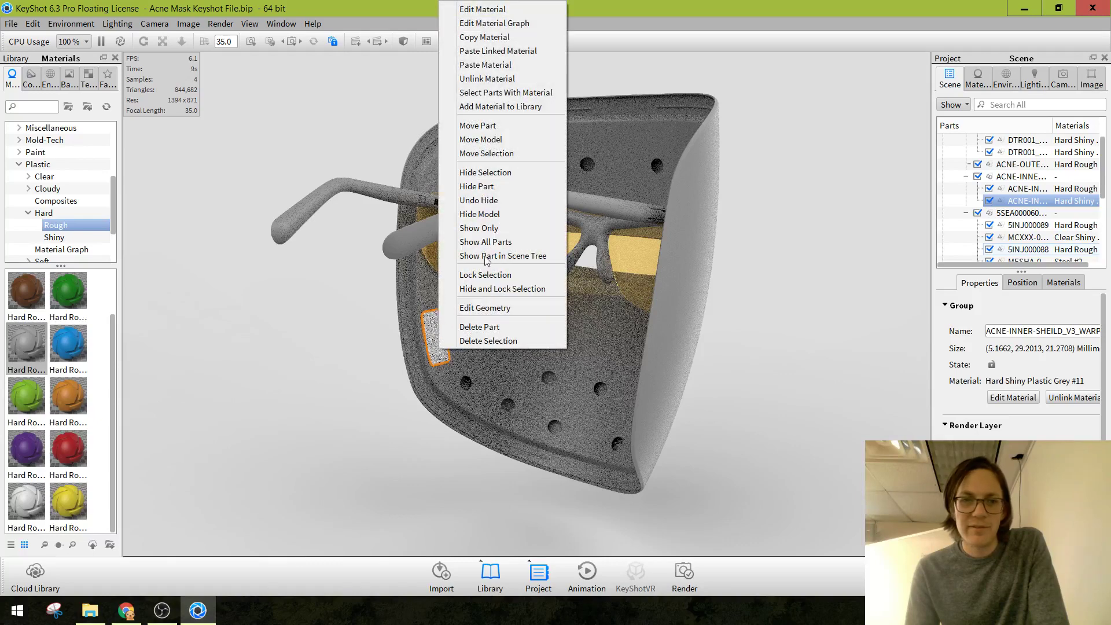
click(498, 64)
click(745, 369)
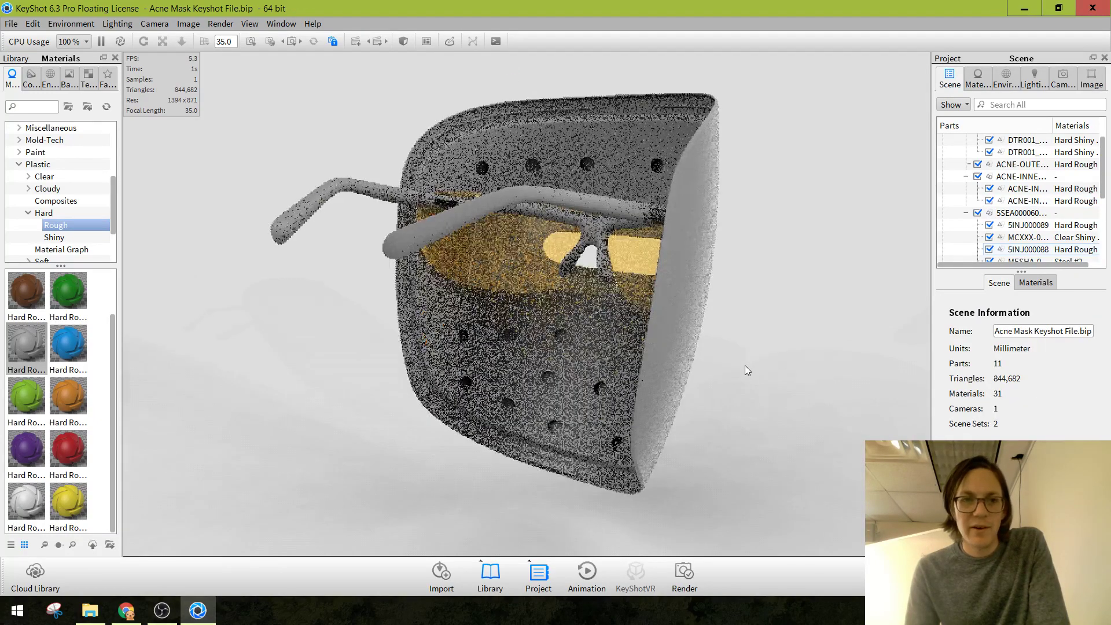
click(521, 242)
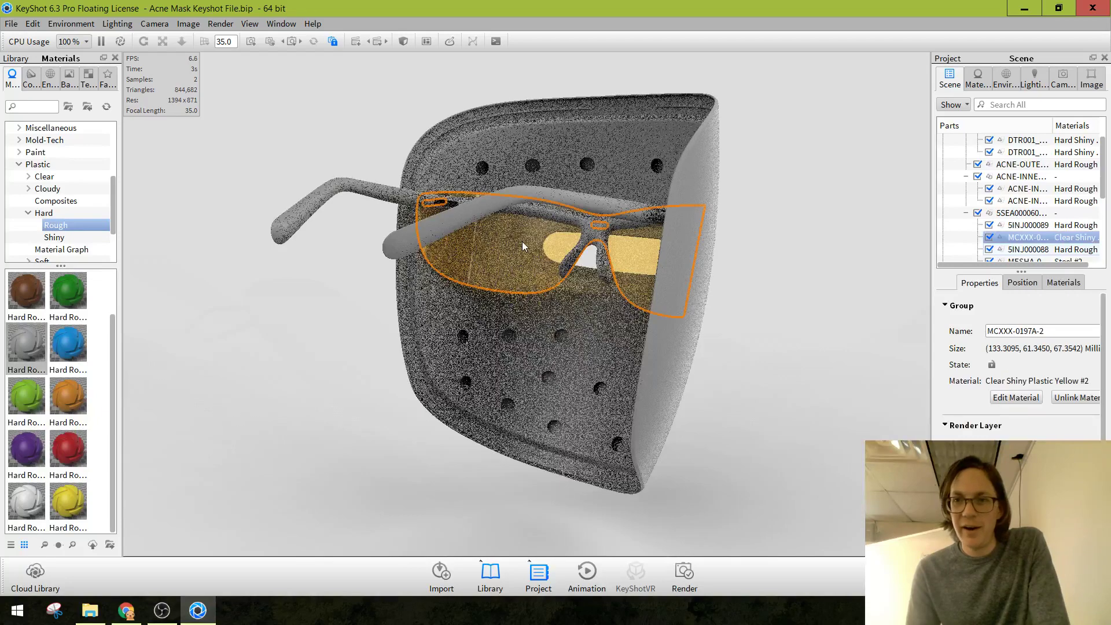
click(988, 238)
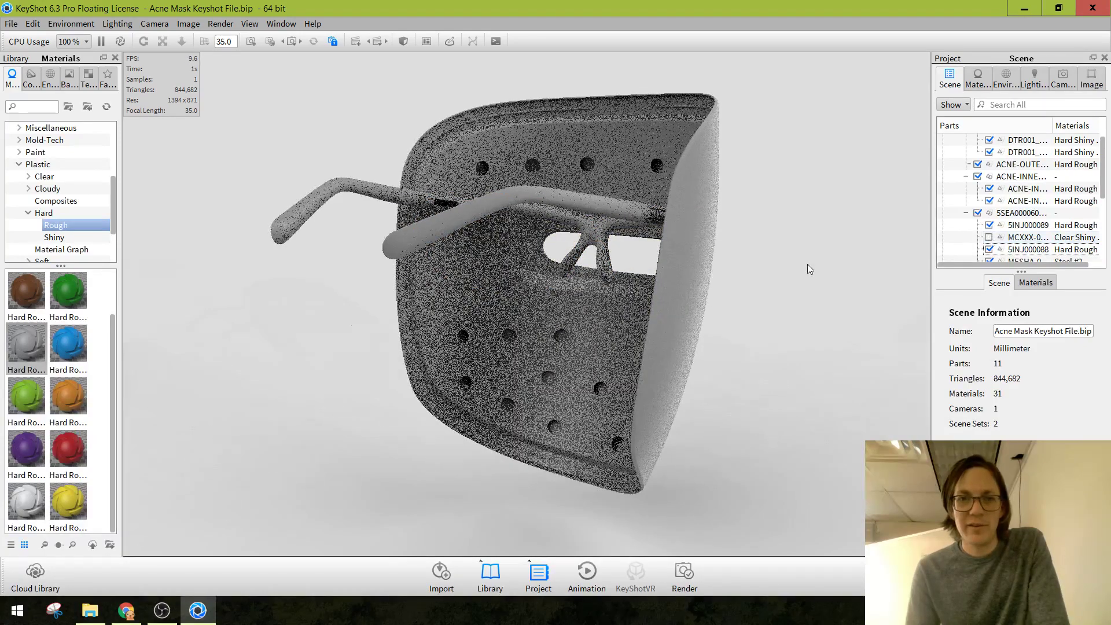
Collapse the model's part tree and compare the "first pass" scene set with "Clay Pass", ending on Clay Pass.
scroll(1013, 176, up, 1)
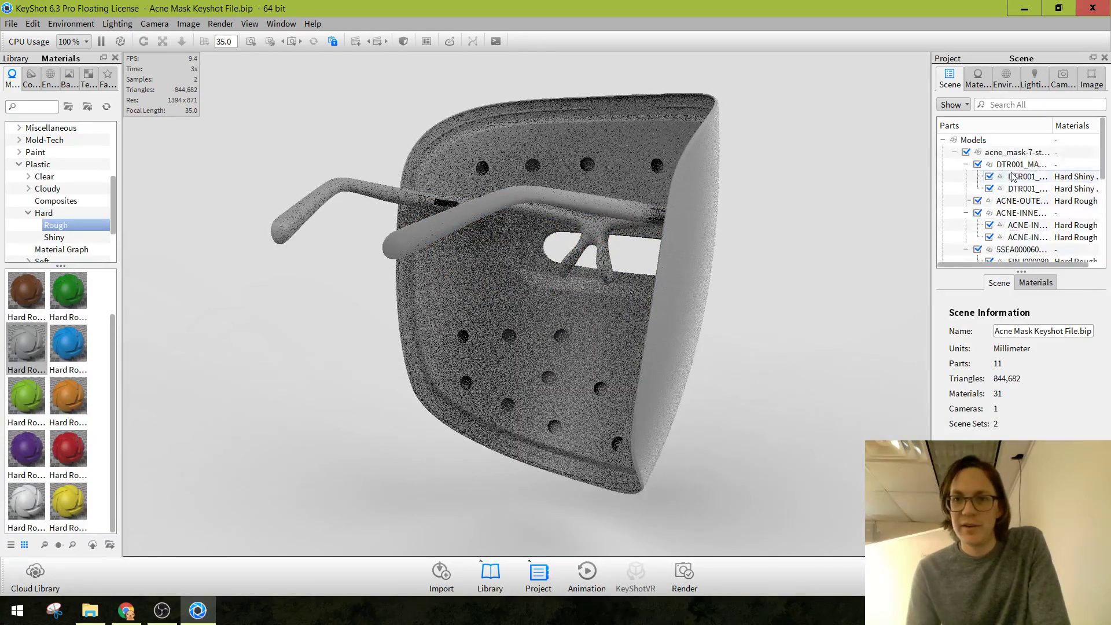
click(954, 153)
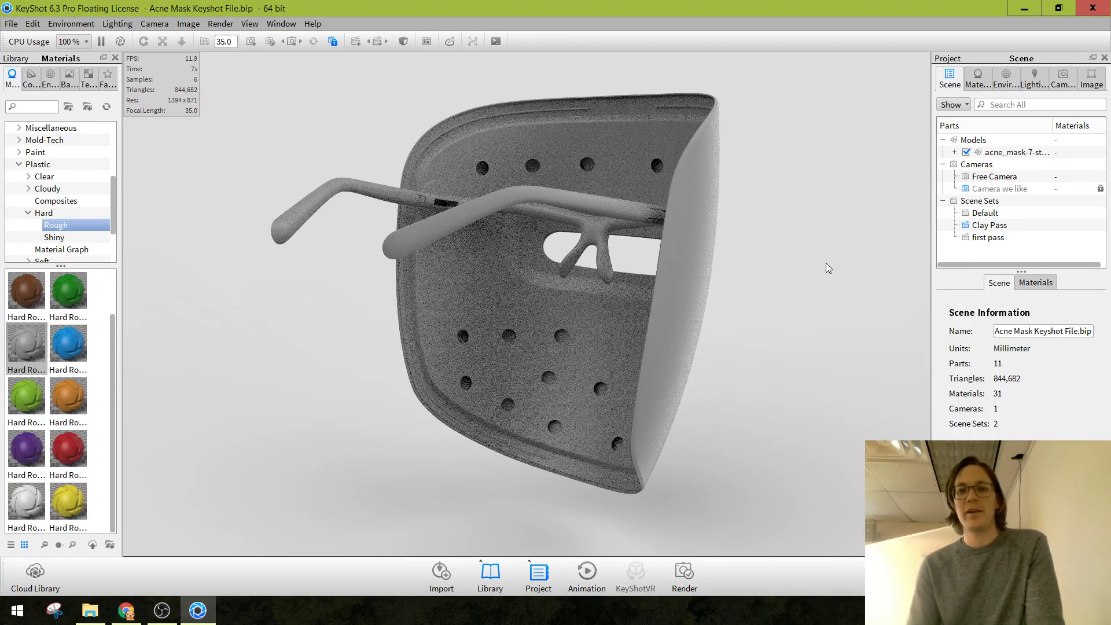
click(989, 238)
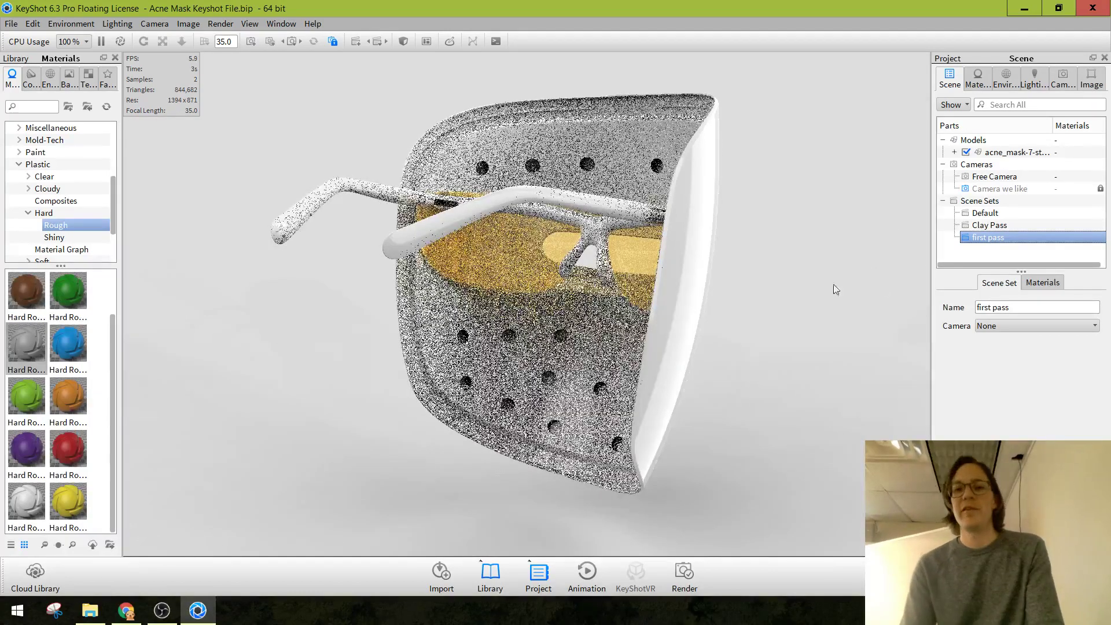
click(1035, 225)
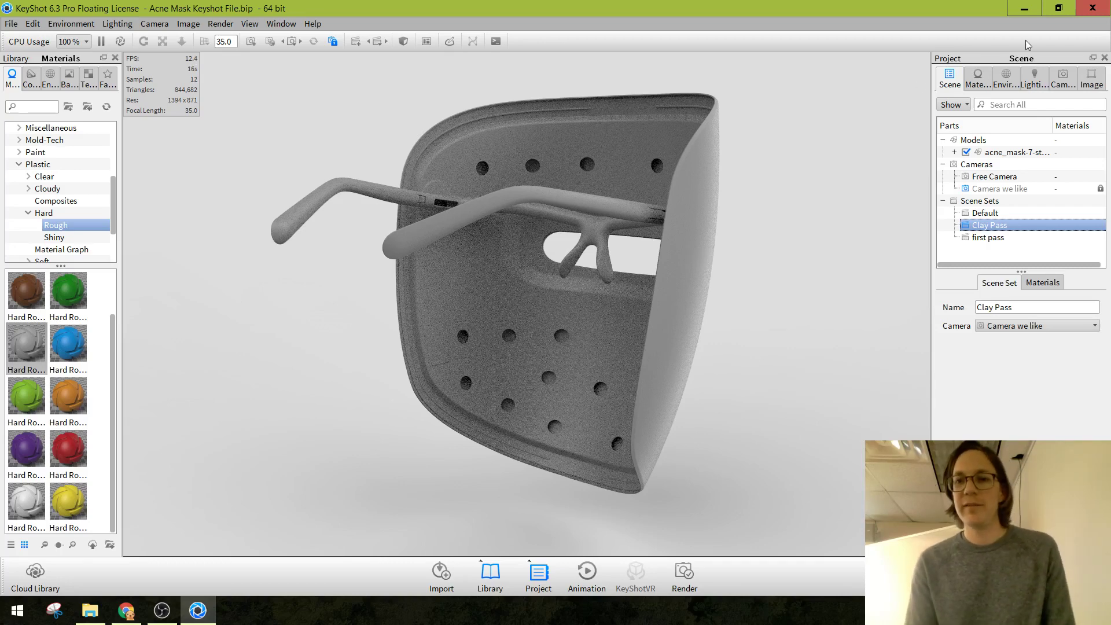
Add a scene set named "Chrome Pass" that uses the camera "Camera we like".
click(996, 203)
right_click(997, 204)
click(1012, 212)
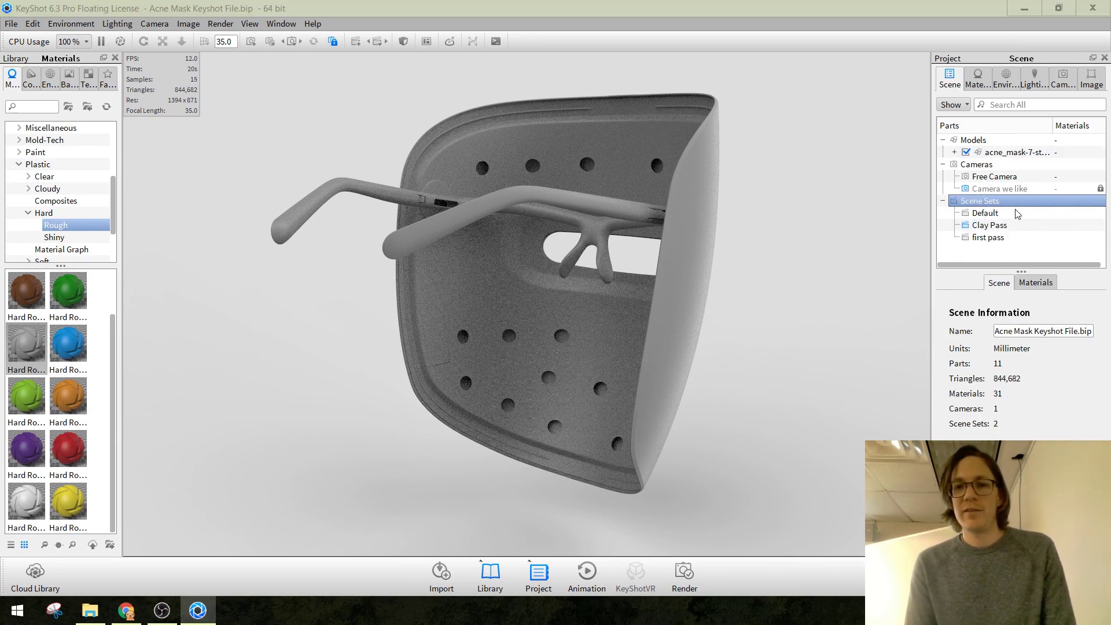
text(Chrome Pass)
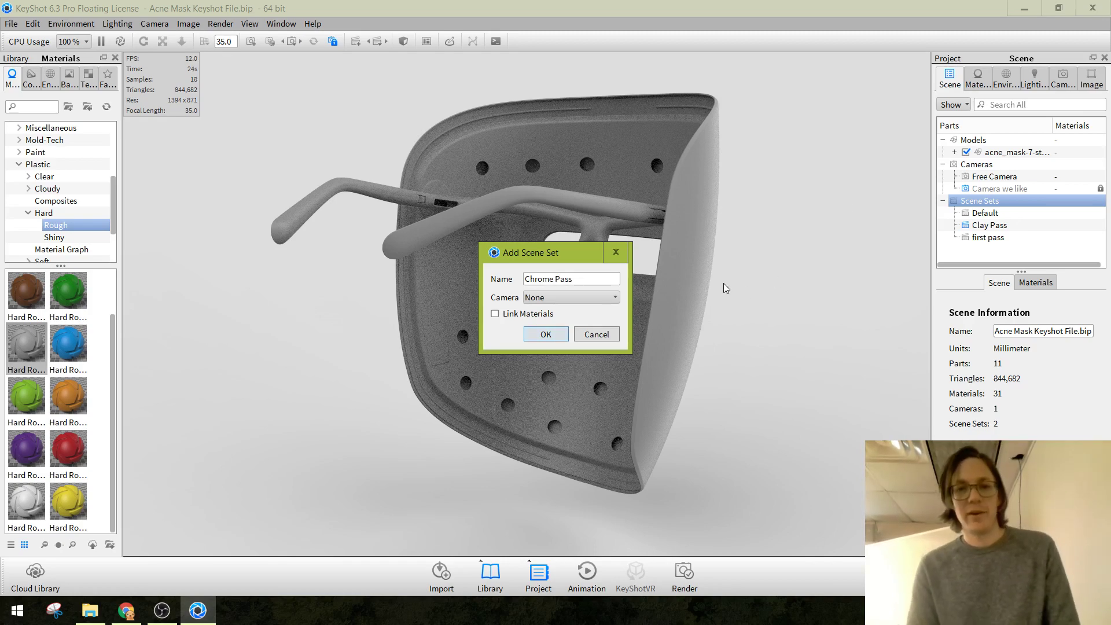
click(588, 296)
click(595, 327)
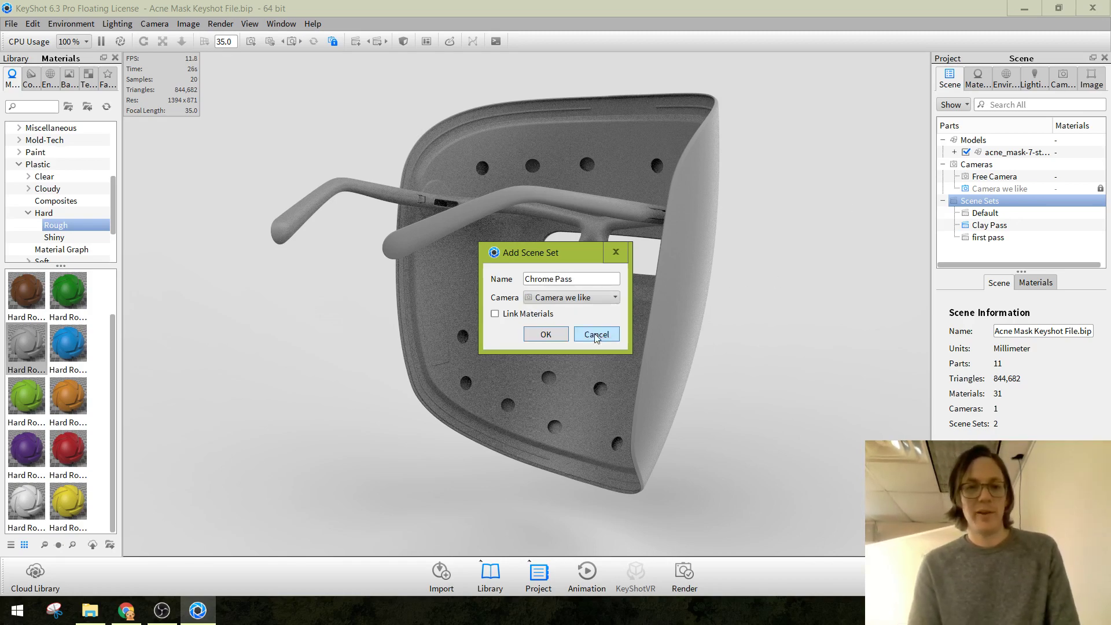
click(547, 335)
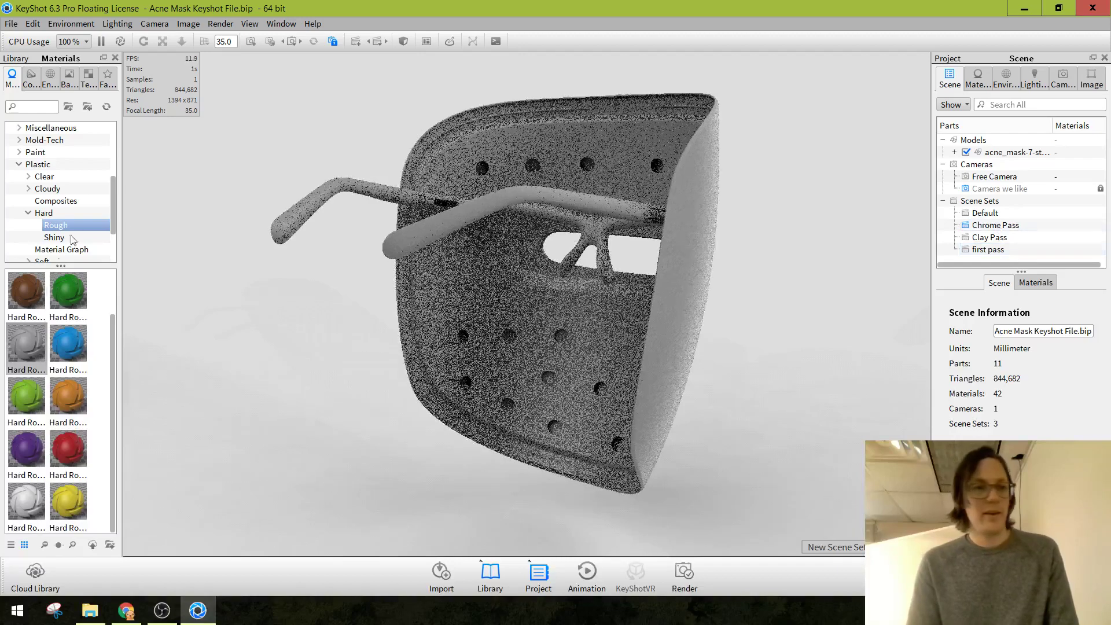
Apply a basic chrome from the metal library to the small rectangular patch and the perforated inner shield.
click(19, 165)
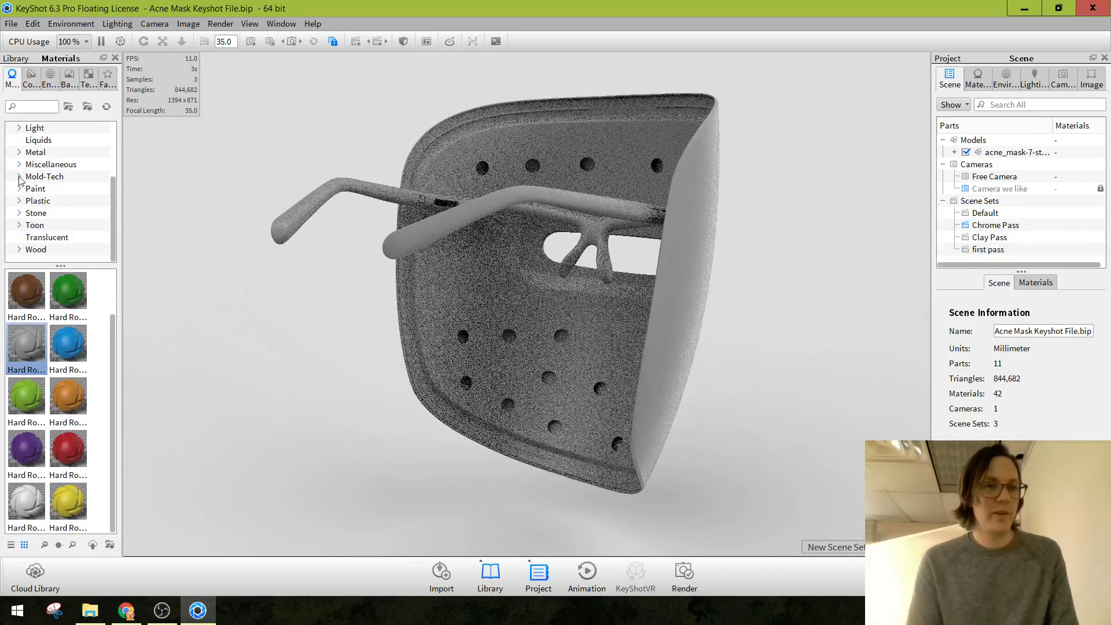
click(19, 152)
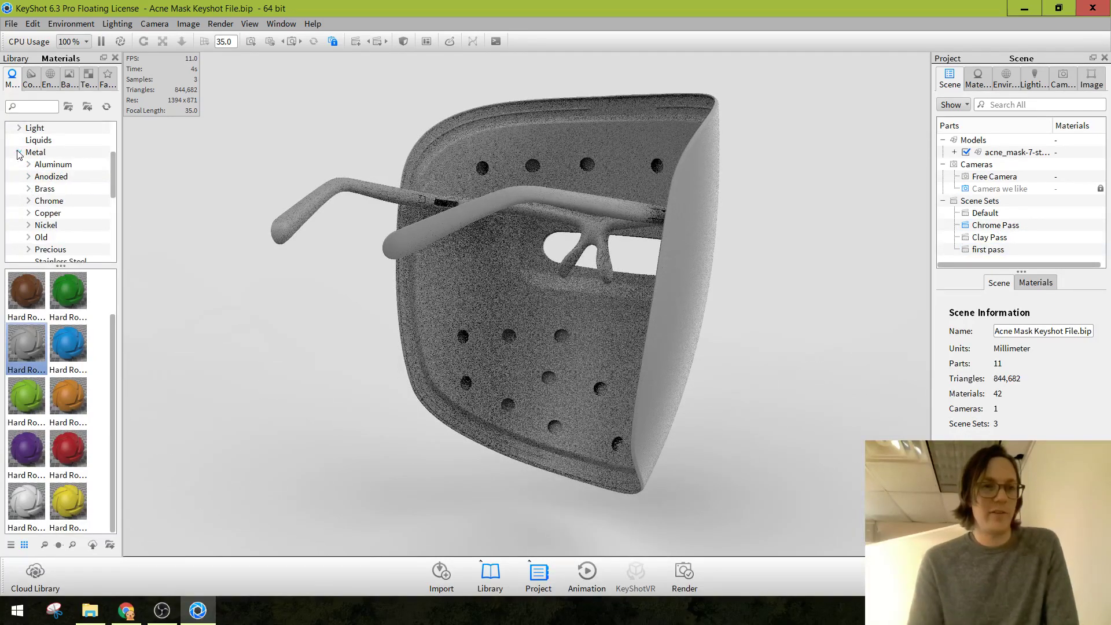
click(49, 201)
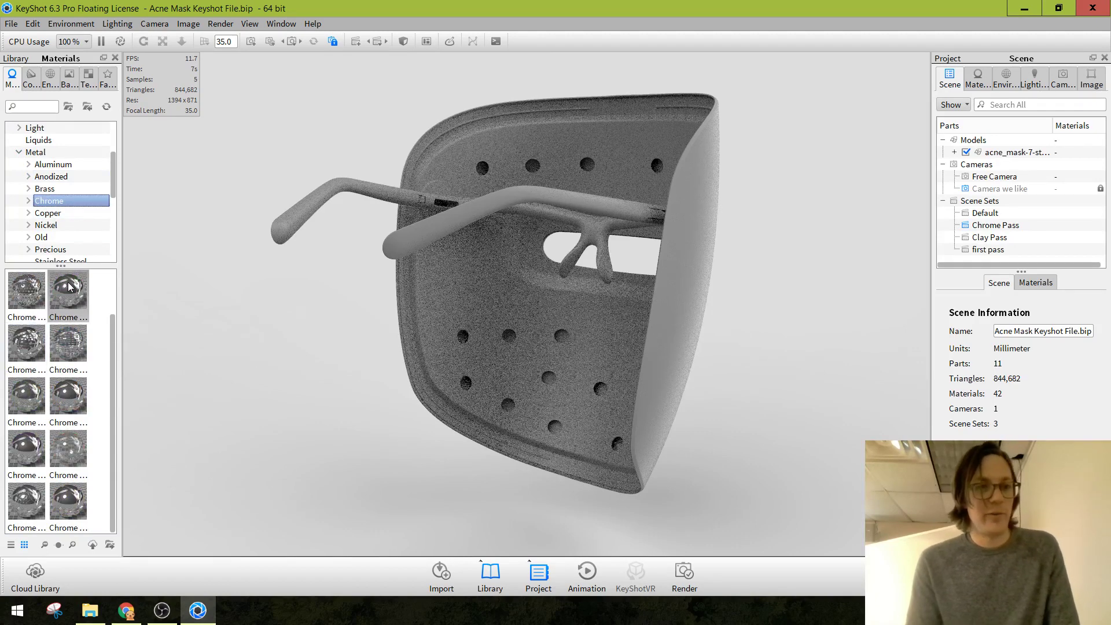
mouse_move(68, 287)
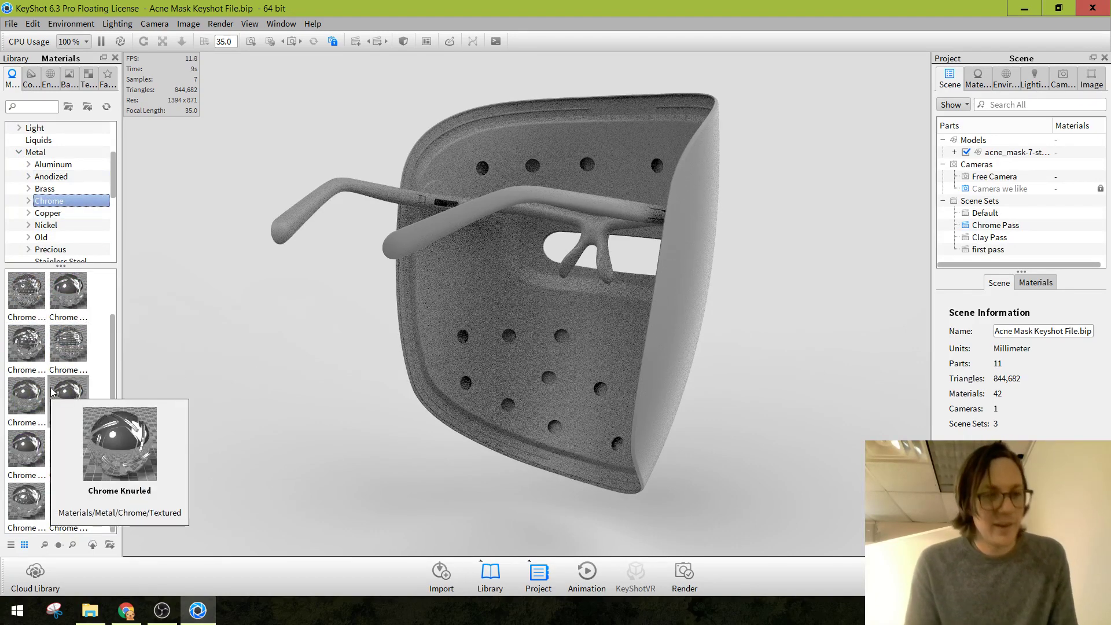
click(28, 200)
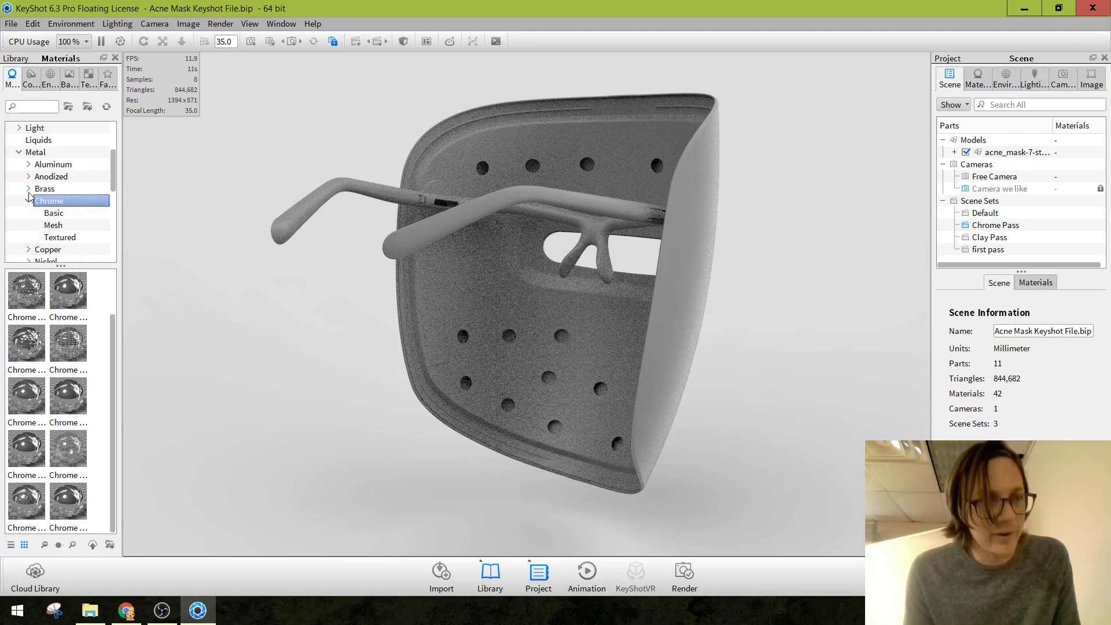
click(53, 213)
drag(68, 289, 433, 317)
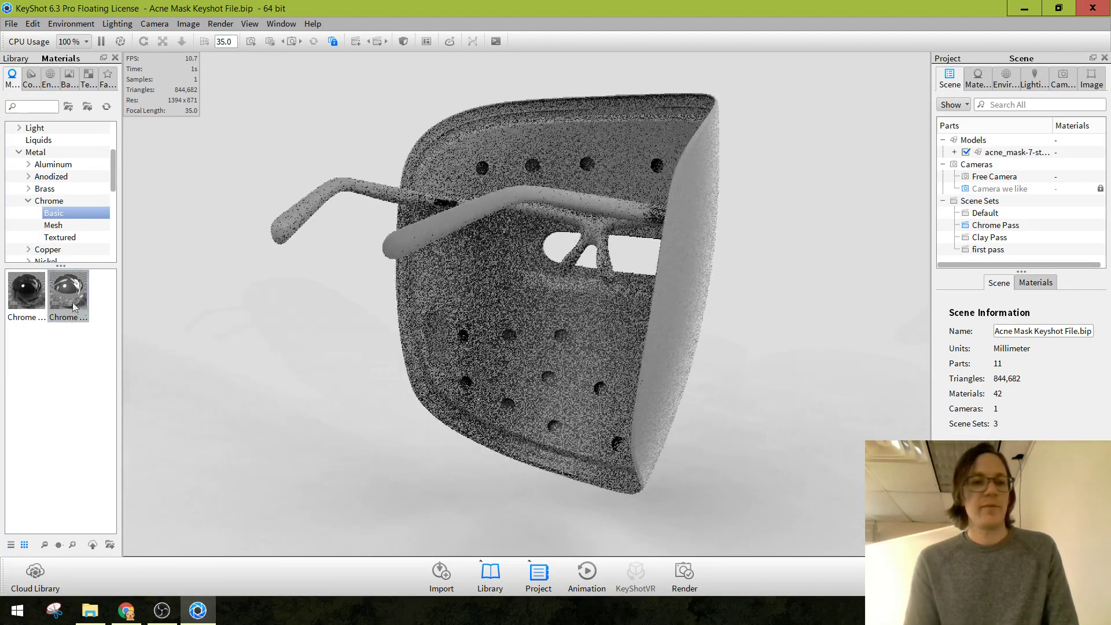
drag(68, 289, 530, 308)
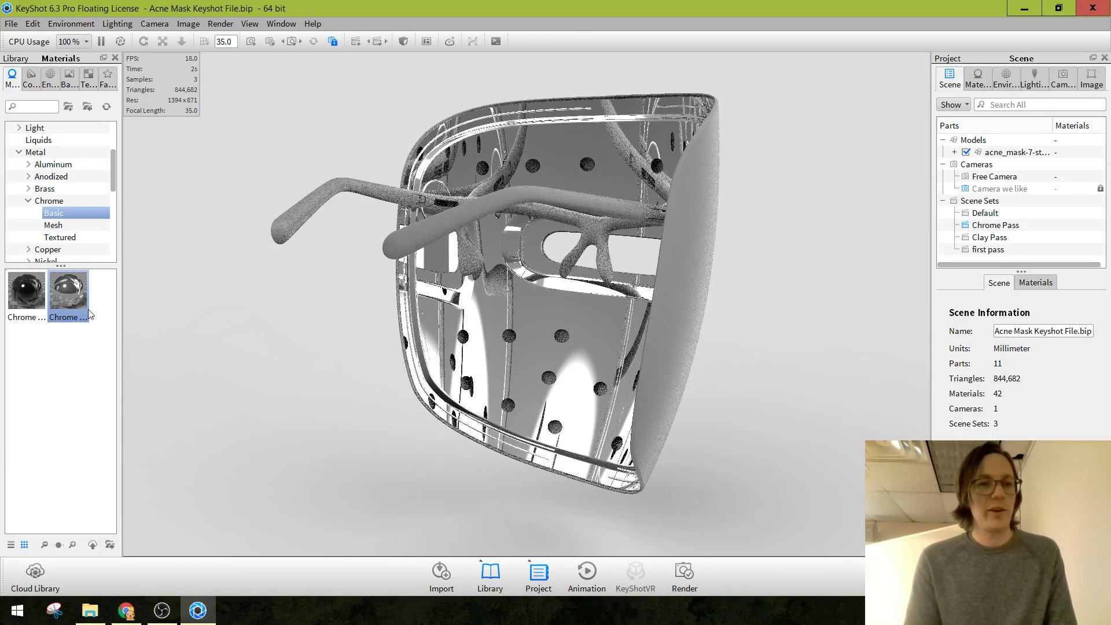
Apply the same basic chrome to both temple arms, the glasses' front frame and the outer shield.
drag(69, 289, 311, 200)
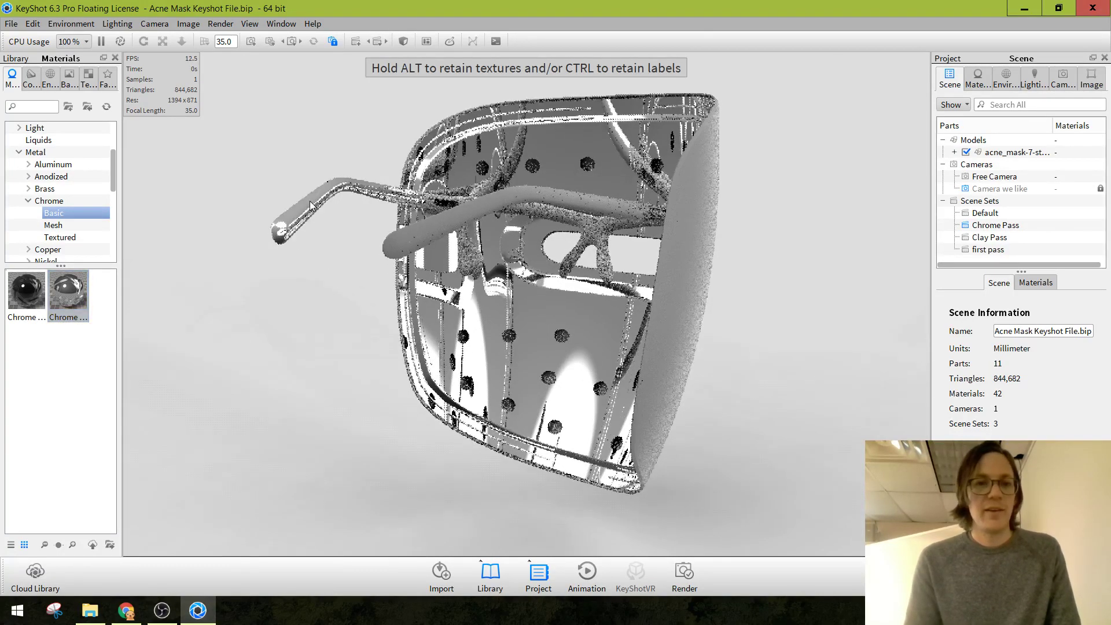
drag(67, 292, 412, 234)
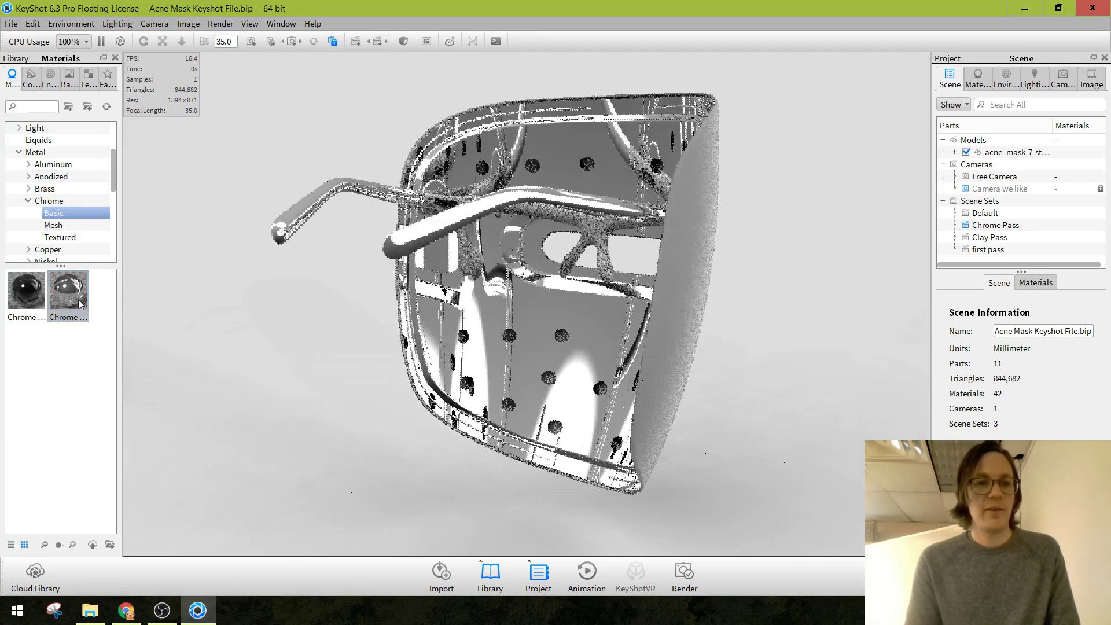
drag(70, 298, 602, 243)
drag(491, 281, 491, 281)
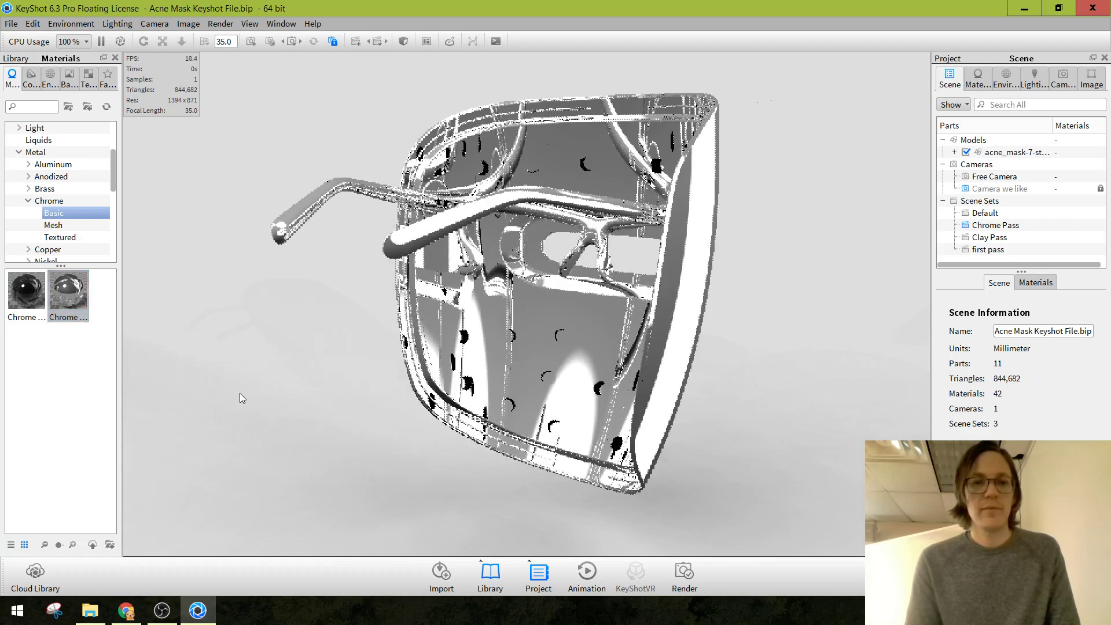
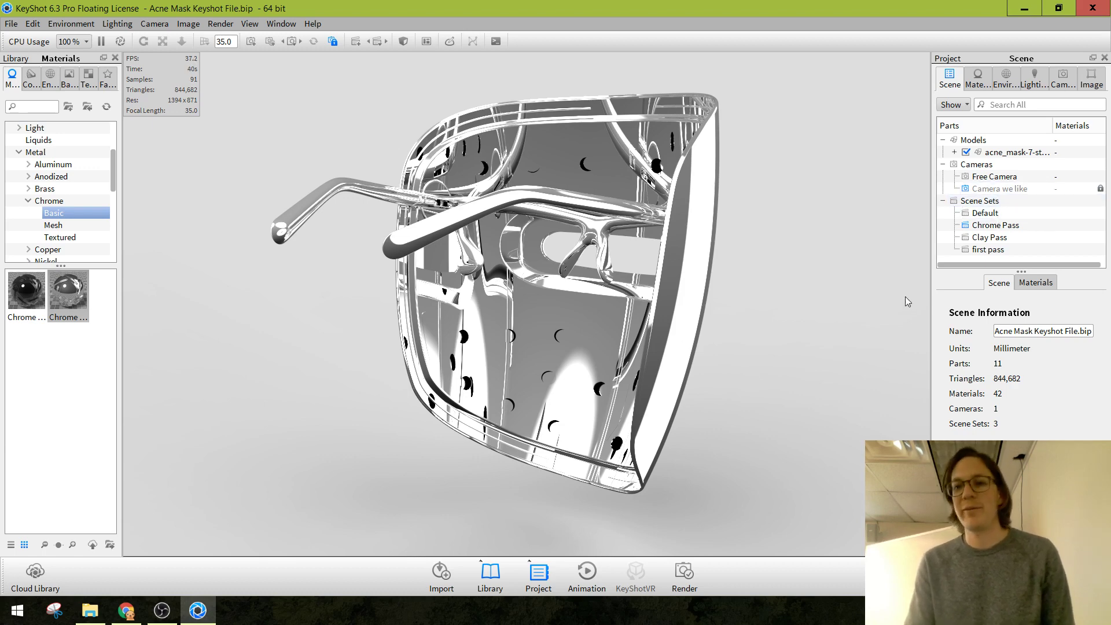
Compare the "Clay Pass", "first pass" and "Chrome Pass" scene sets, ending on Chrome Pass.
click(988, 237)
click(988, 250)
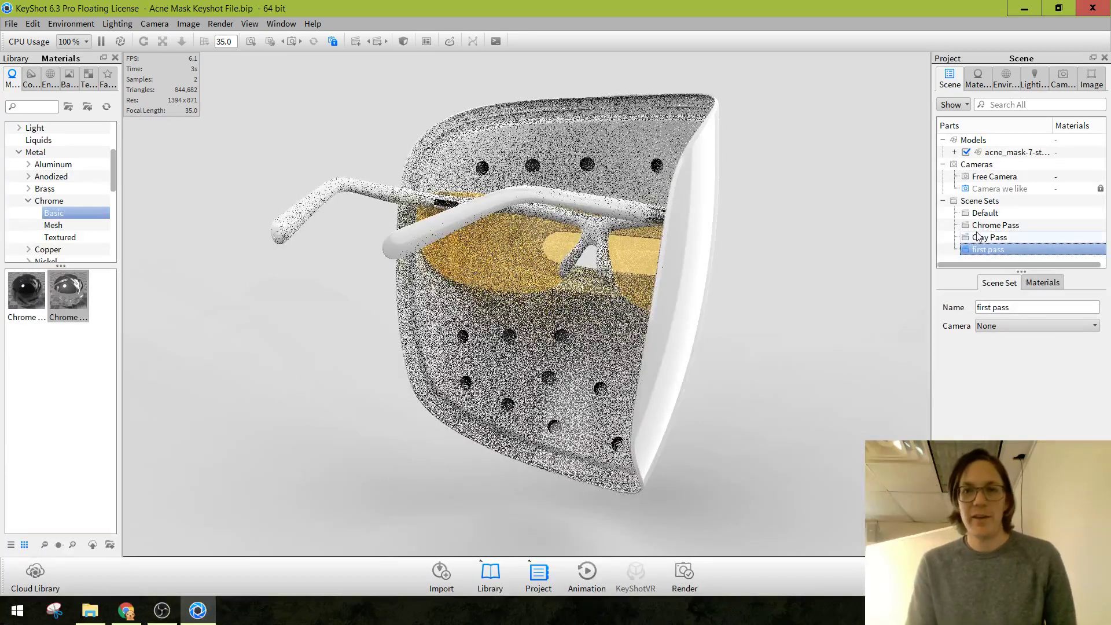
click(988, 238)
click(987, 225)
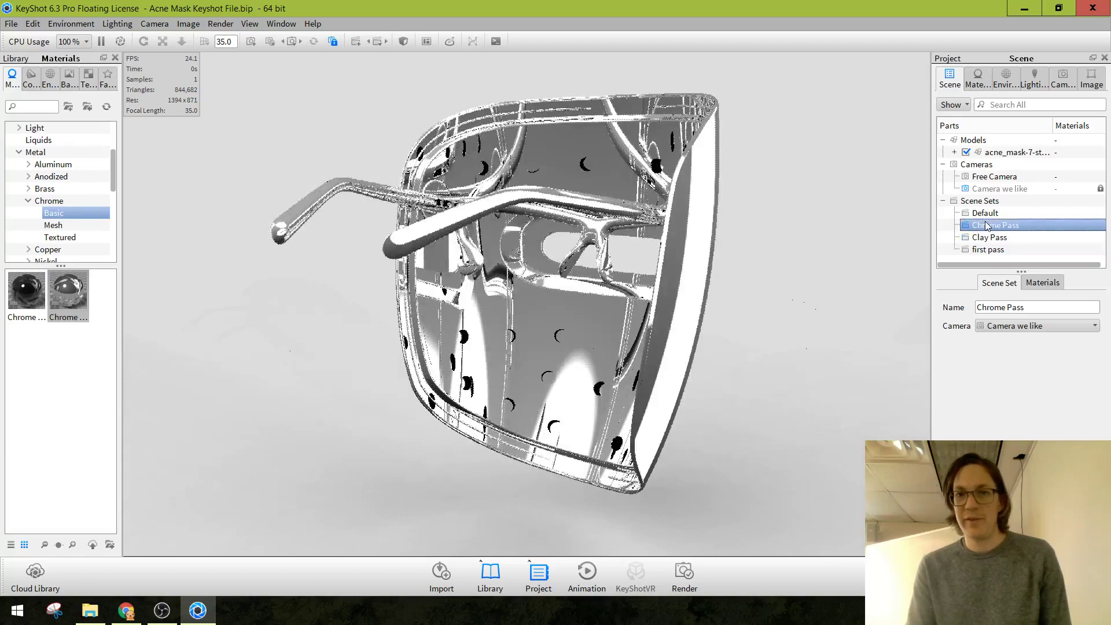
Activate the "first pass" scene set and bring up the still image render settings.
click(988, 238)
click(992, 249)
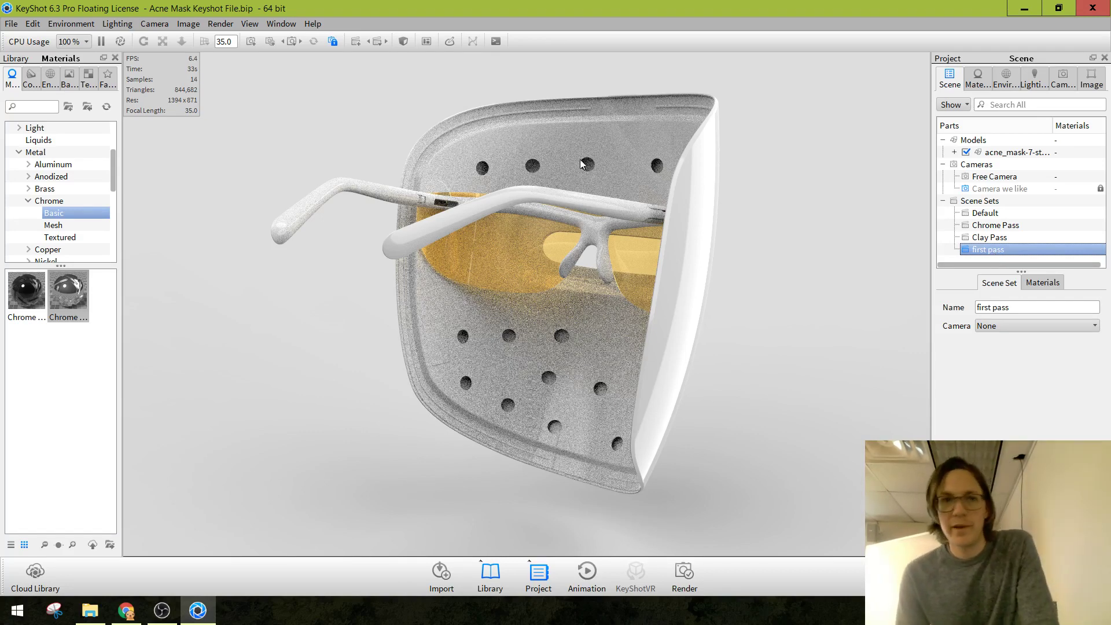
click(678, 574)
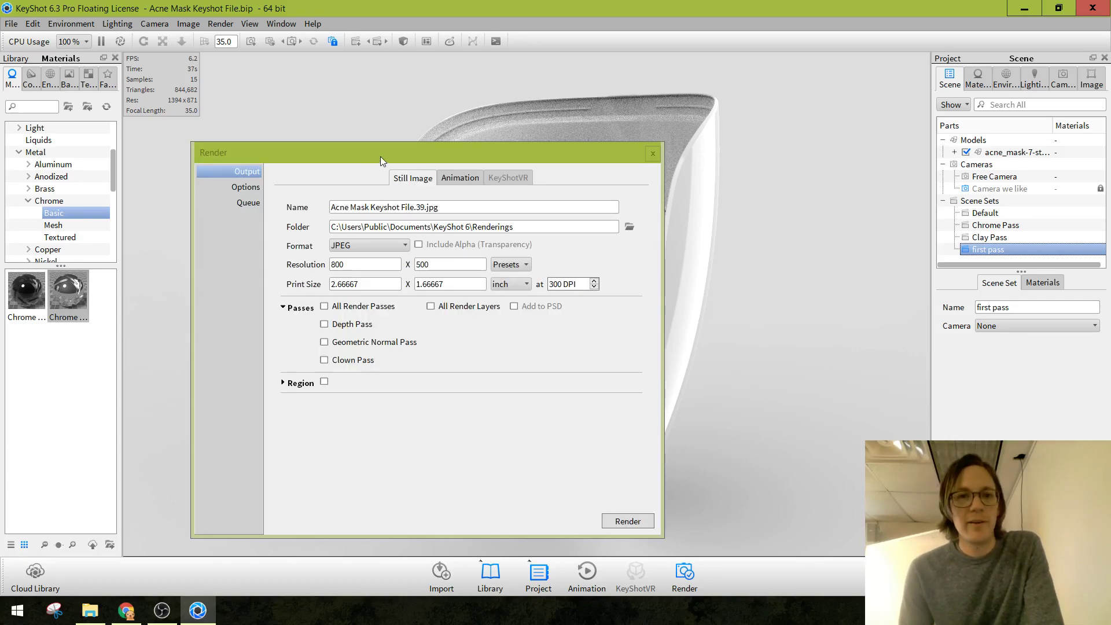
drag(380, 157, 478, 137)
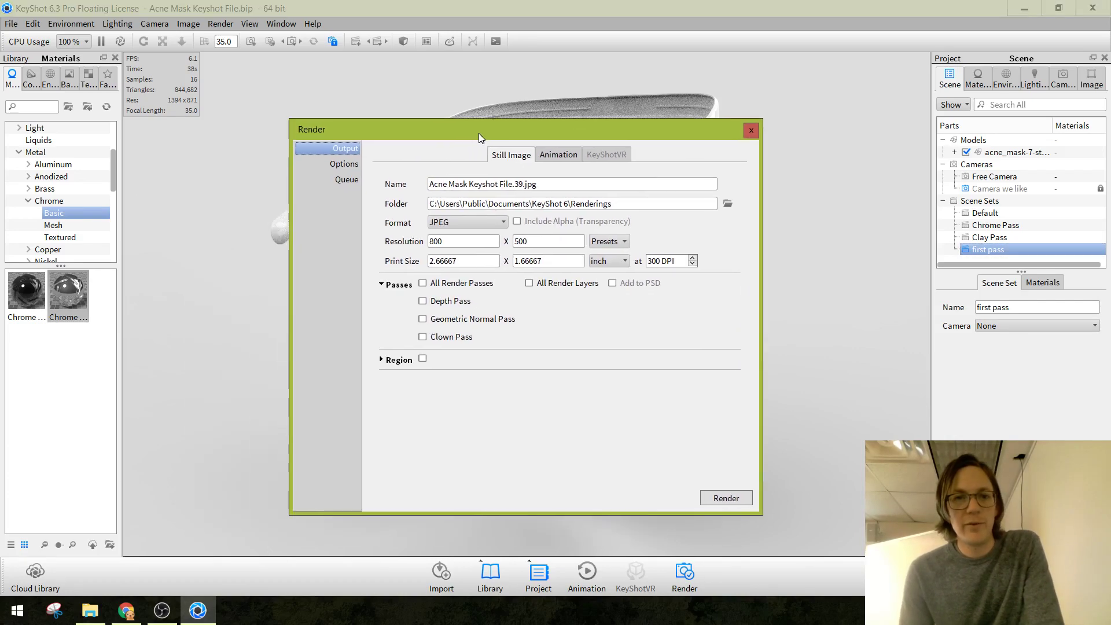
Set the render output folder to "Demo Acne Mask" inside "Lesson 05 - Custom Fit" under "Design 3450.01" on the Samsung_T3 (F:) drive.
click(728, 204)
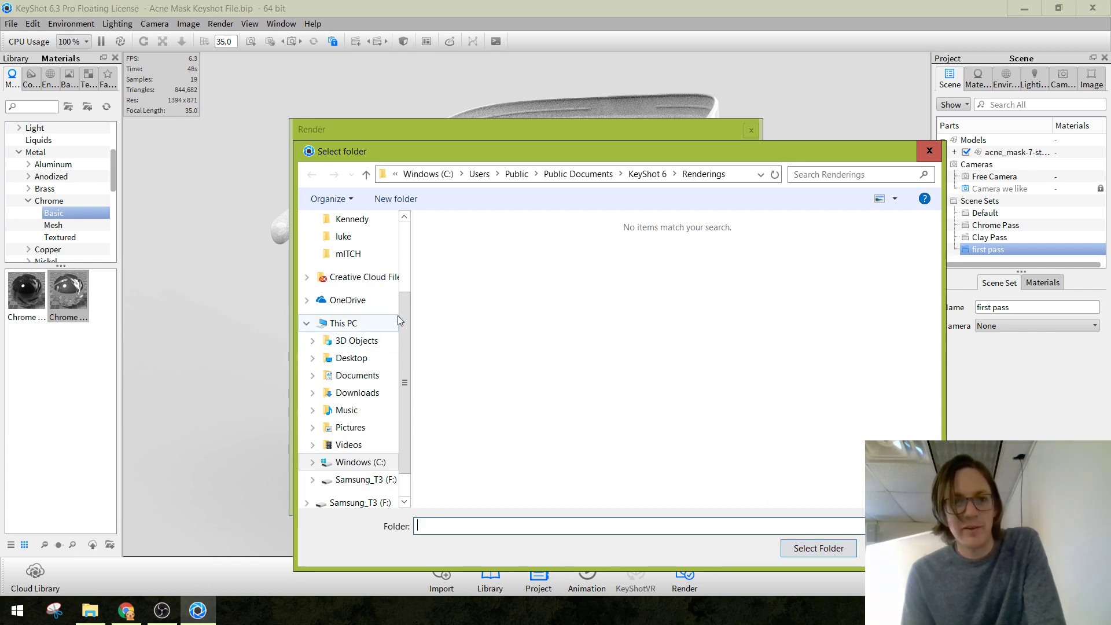
scroll(398, 315, up, 5)
scroll(402, 277, down, 7)
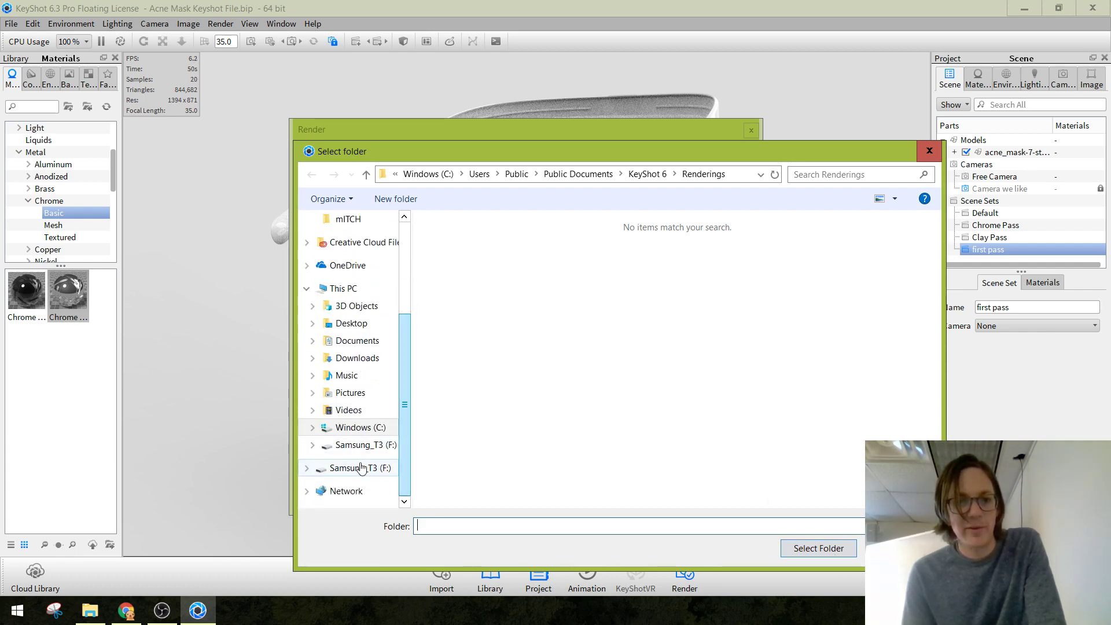
click(361, 468)
double_click(519, 243)
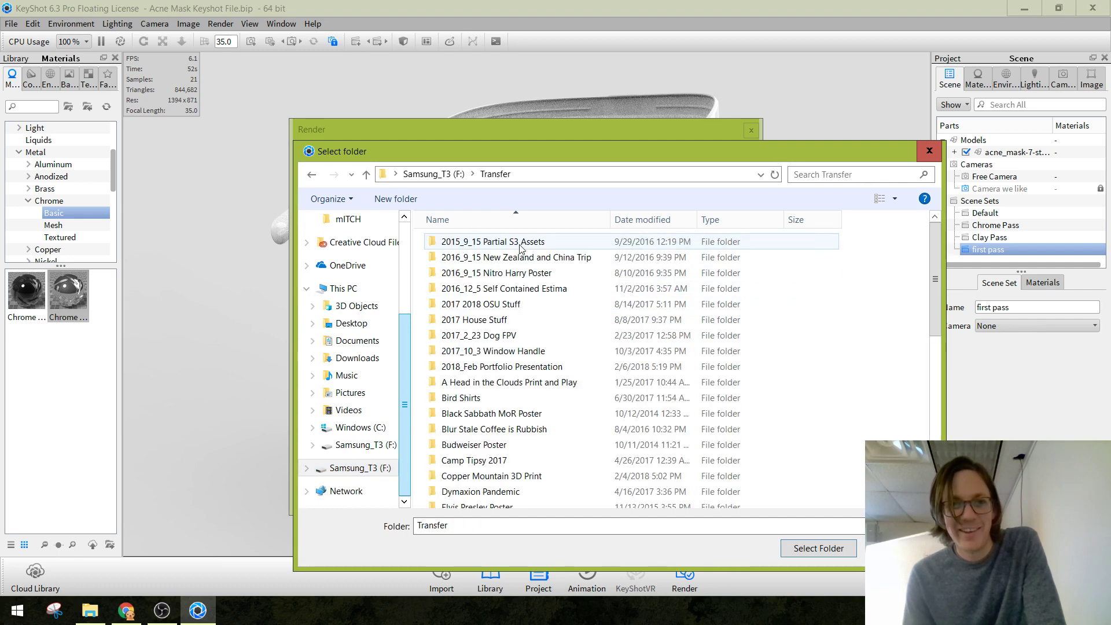
click(538, 304)
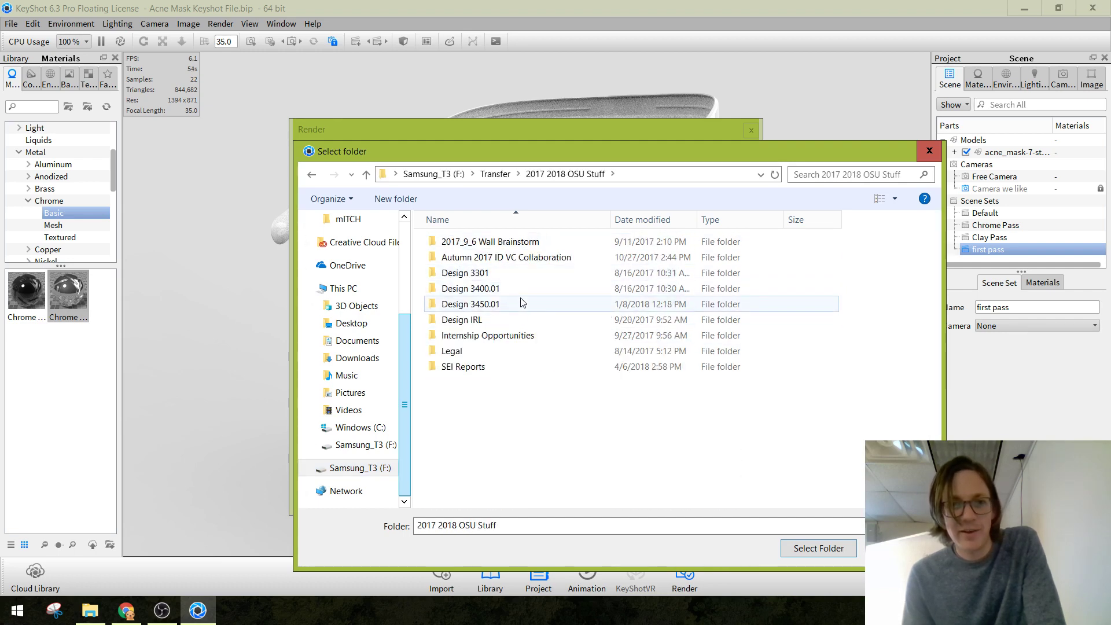
double_click(504, 304)
double_click(538, 321)
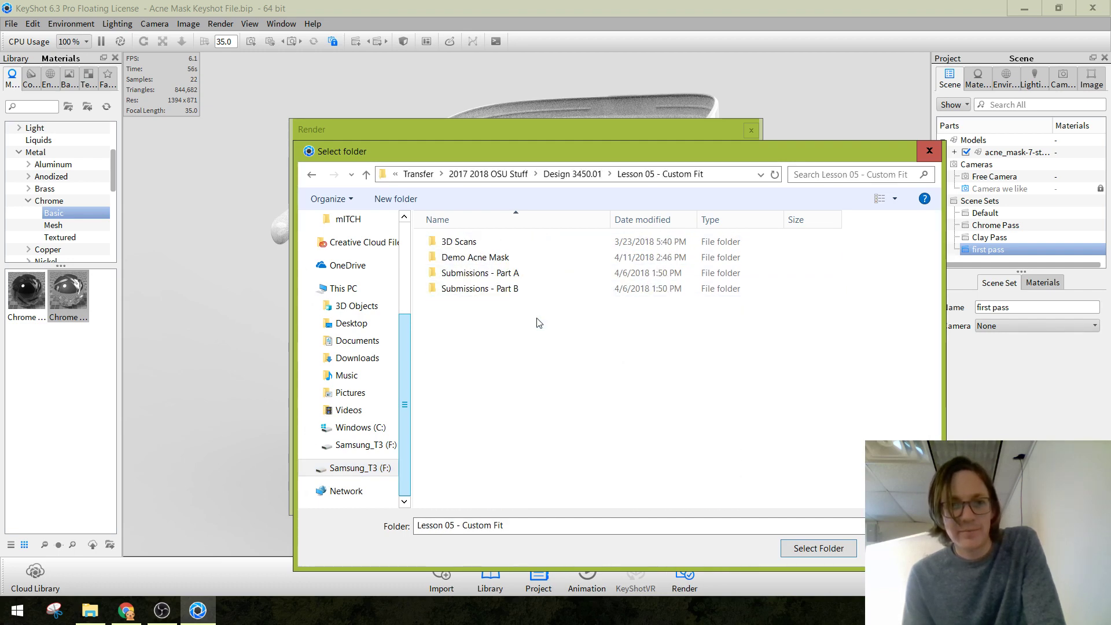
double_click(519, 257)
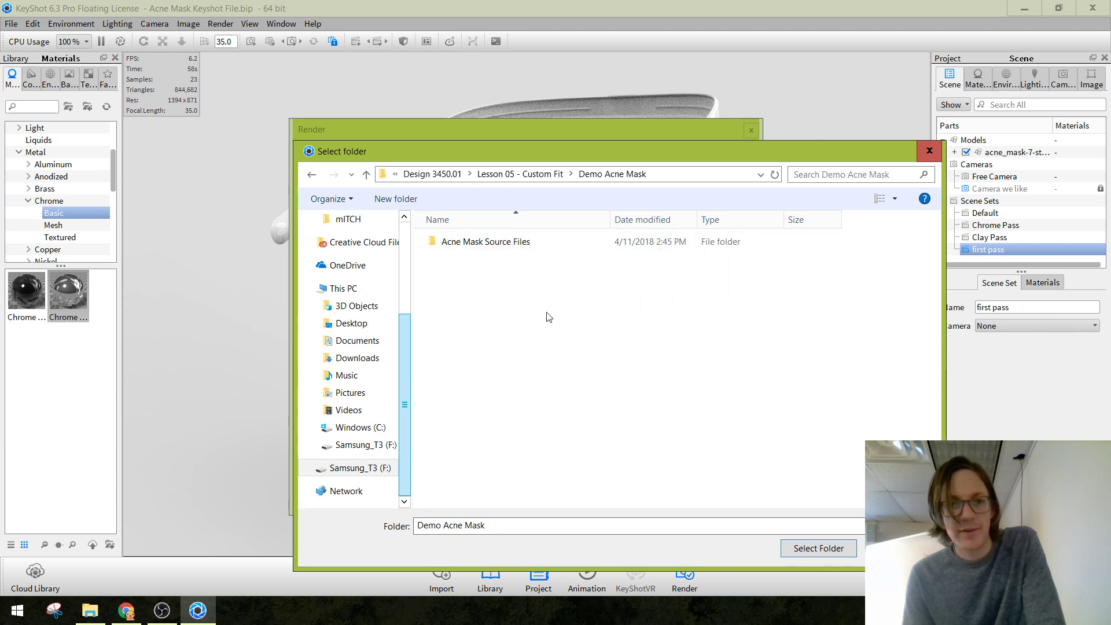
click(817, 547)
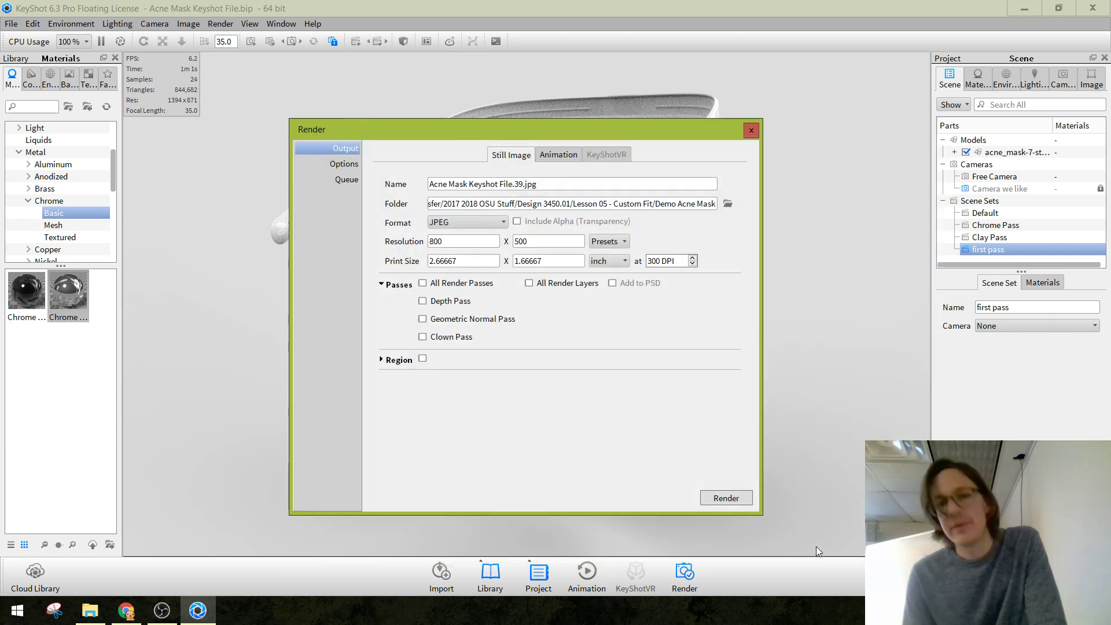
Set the still image's output format to PSD and its resolution to the 1920 x 1200 preset.
click(453, 221)
click(476, 289)
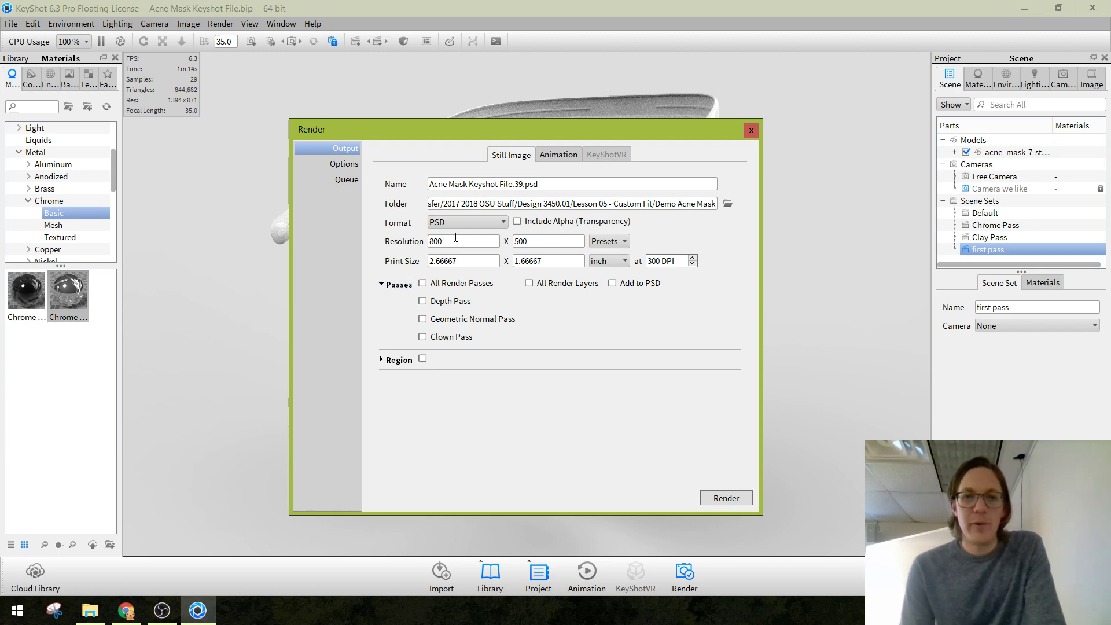
click(605, 242)
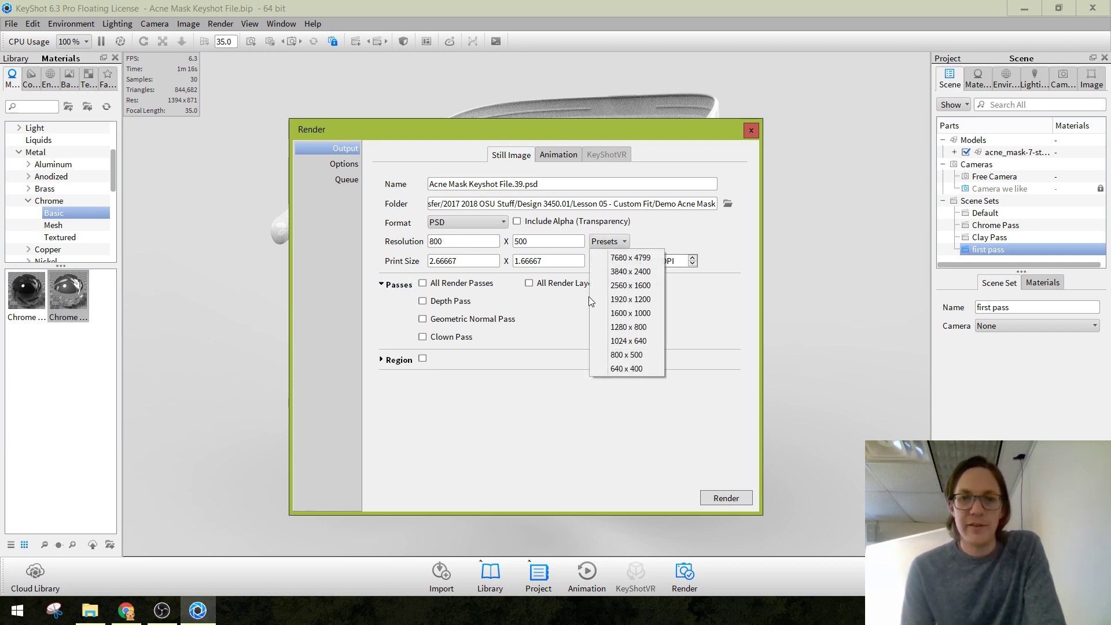
click(649, 327)
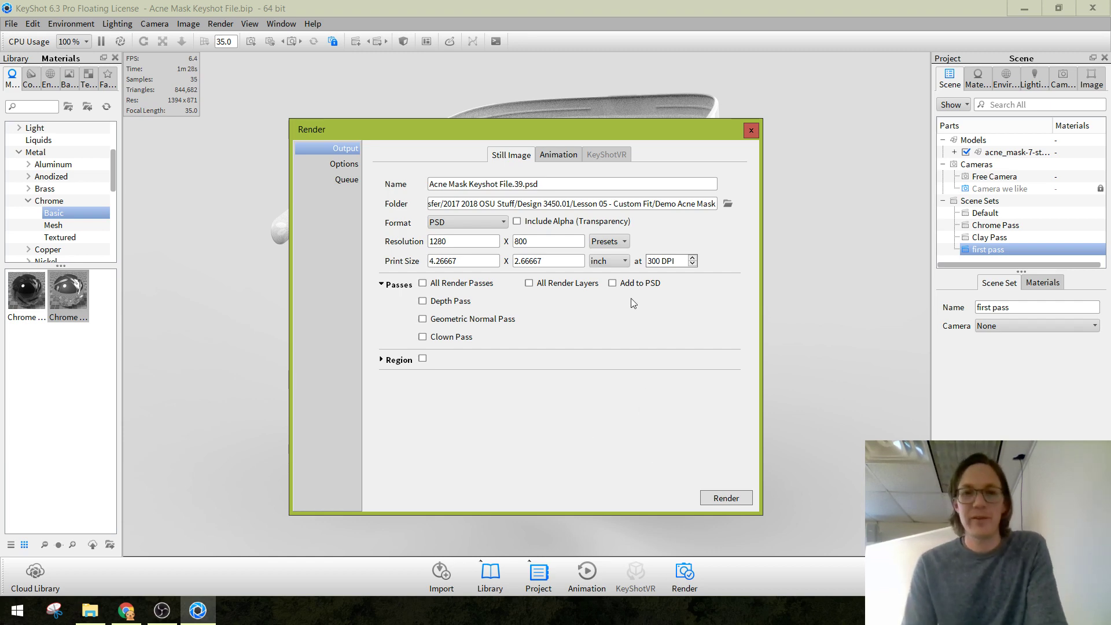
click(603, 242)
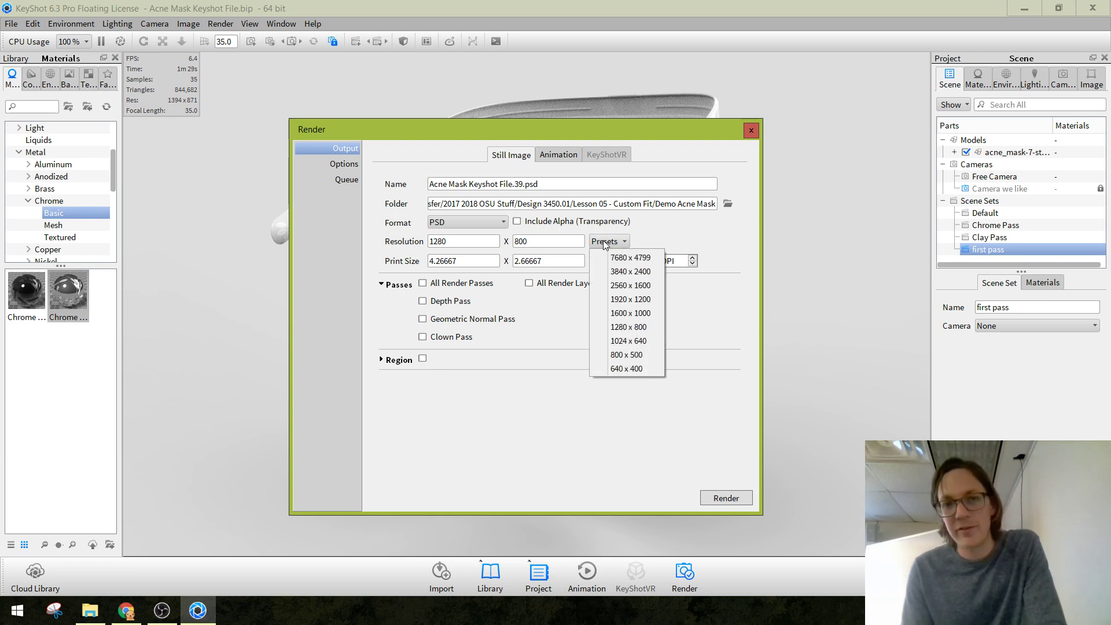
click(630, 299)
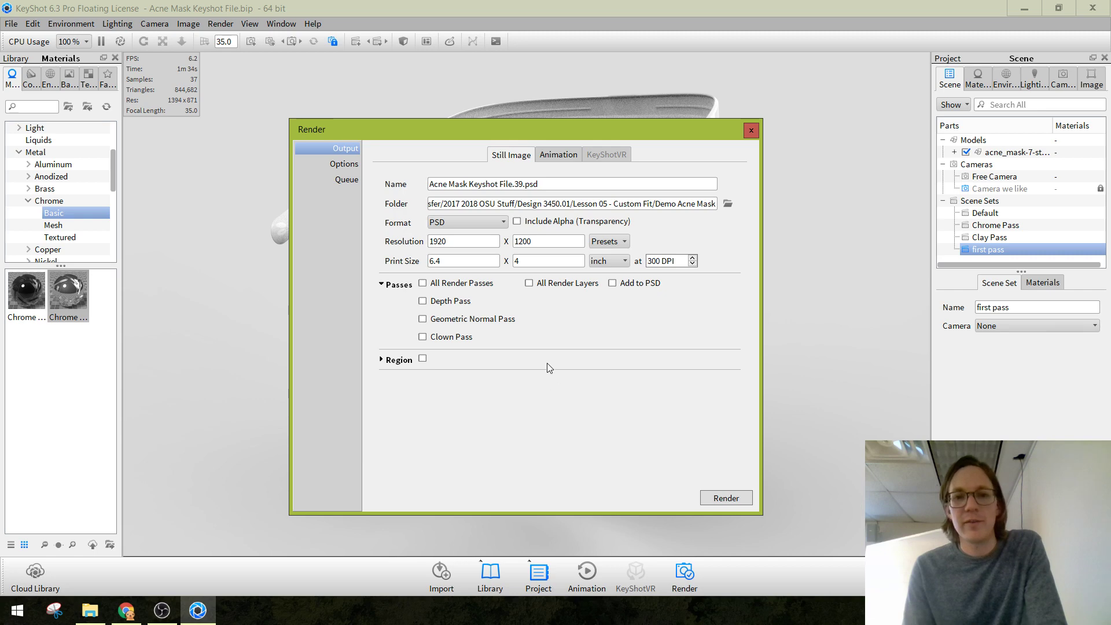
Set the print resolution to 150 DPI and include a Clown Pass with the render.
double_click(684, 256)
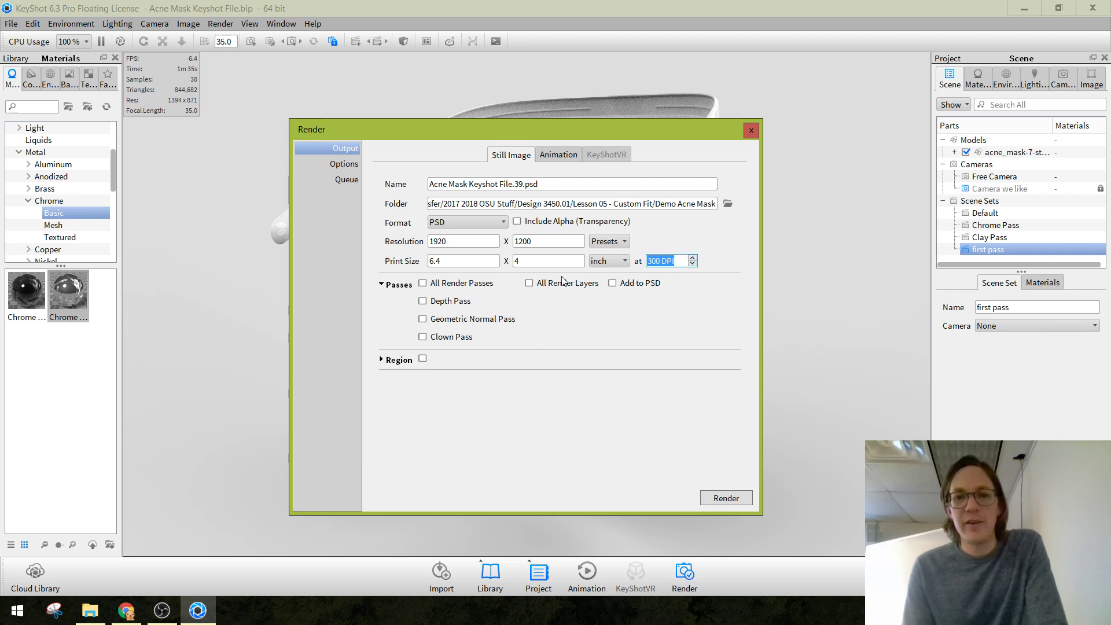
text(150)
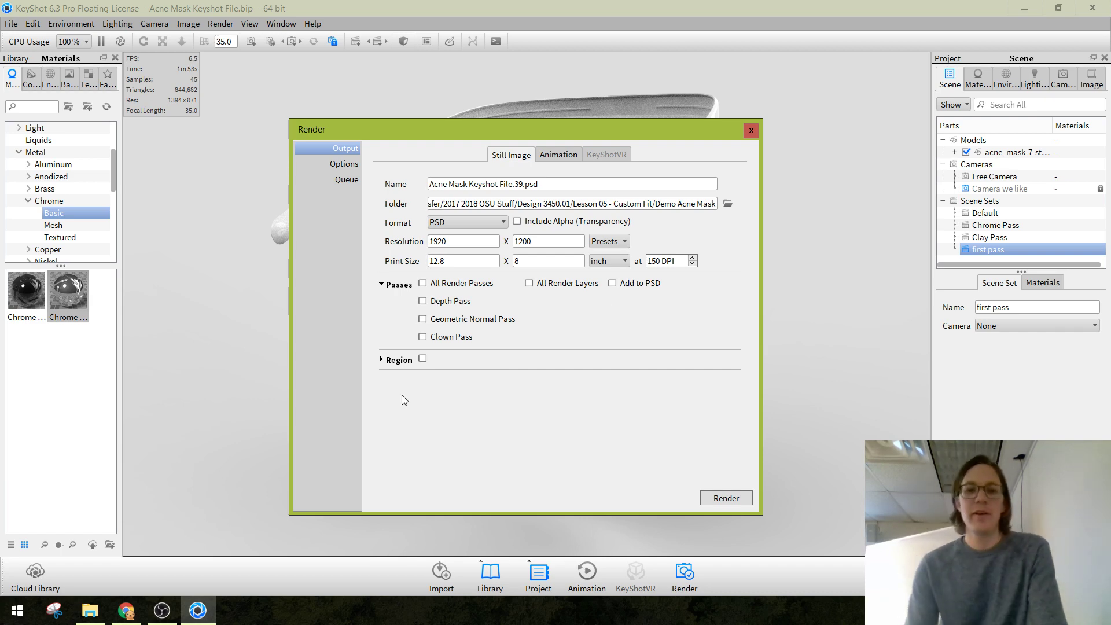
drag(454, 242, 435, 243)
key(Tab)
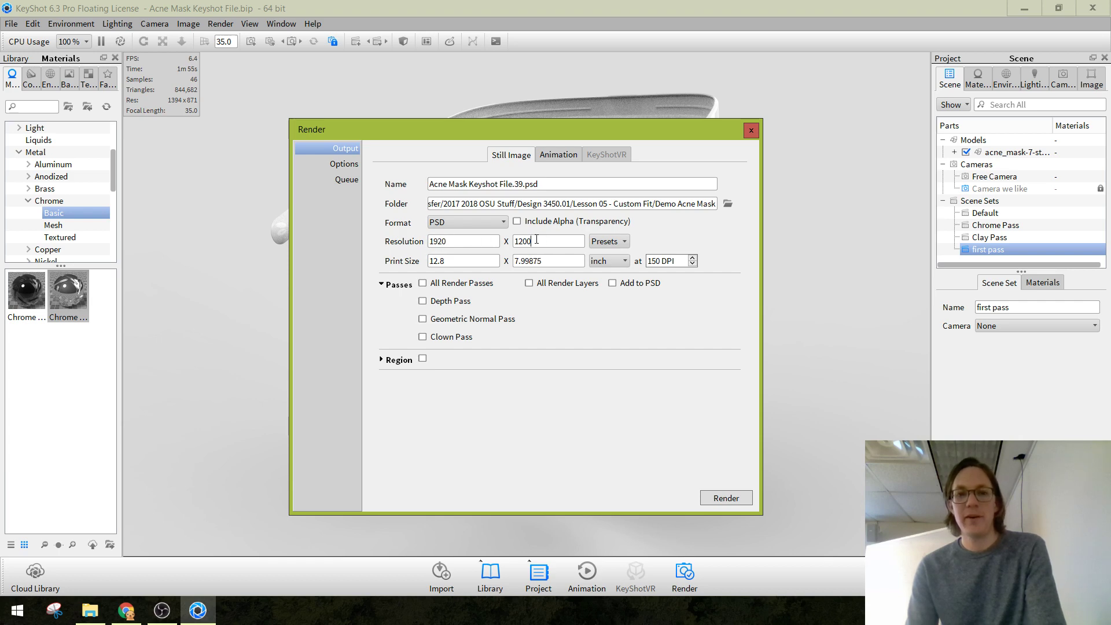
key(Tab)
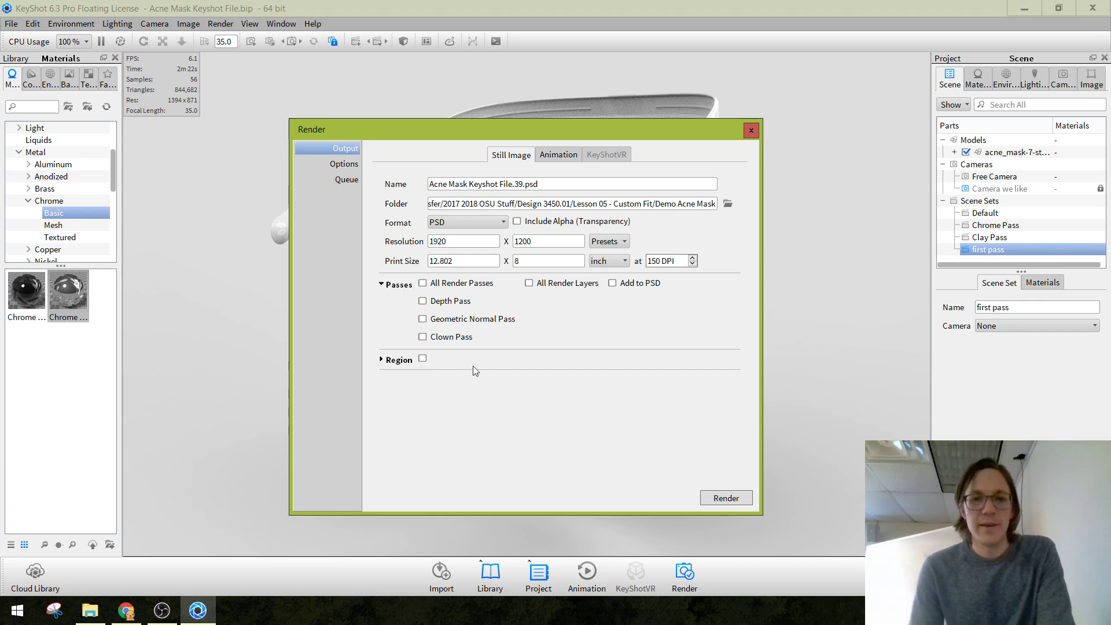
click(455, 341)
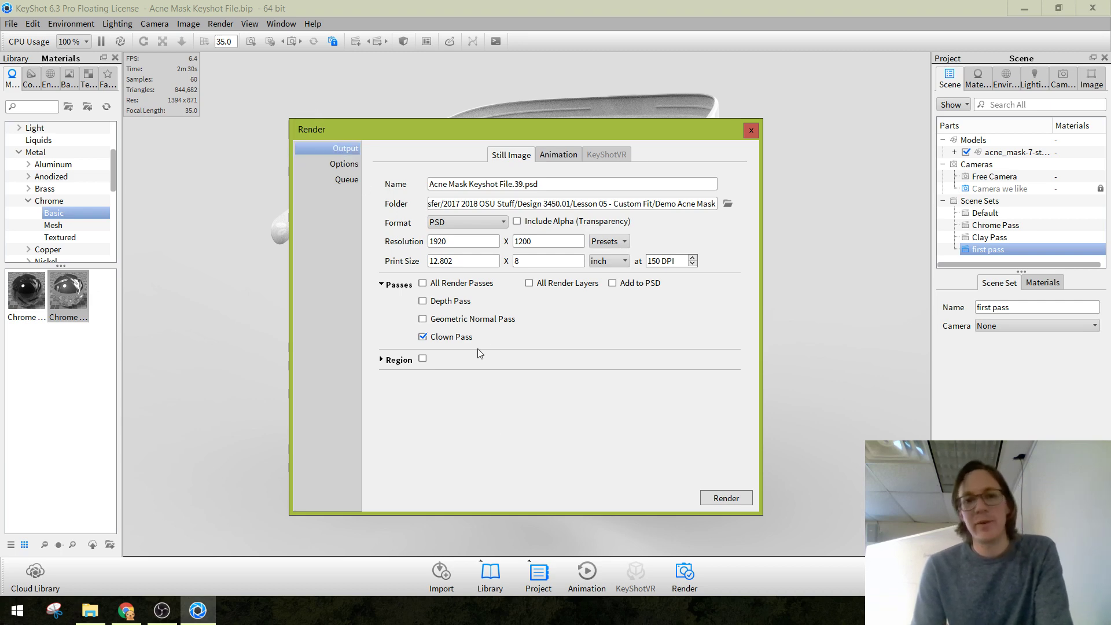
Switch the render quality to Advanced Control, turn off Global Illumination Cache and close the render settings.
click(344, 163)
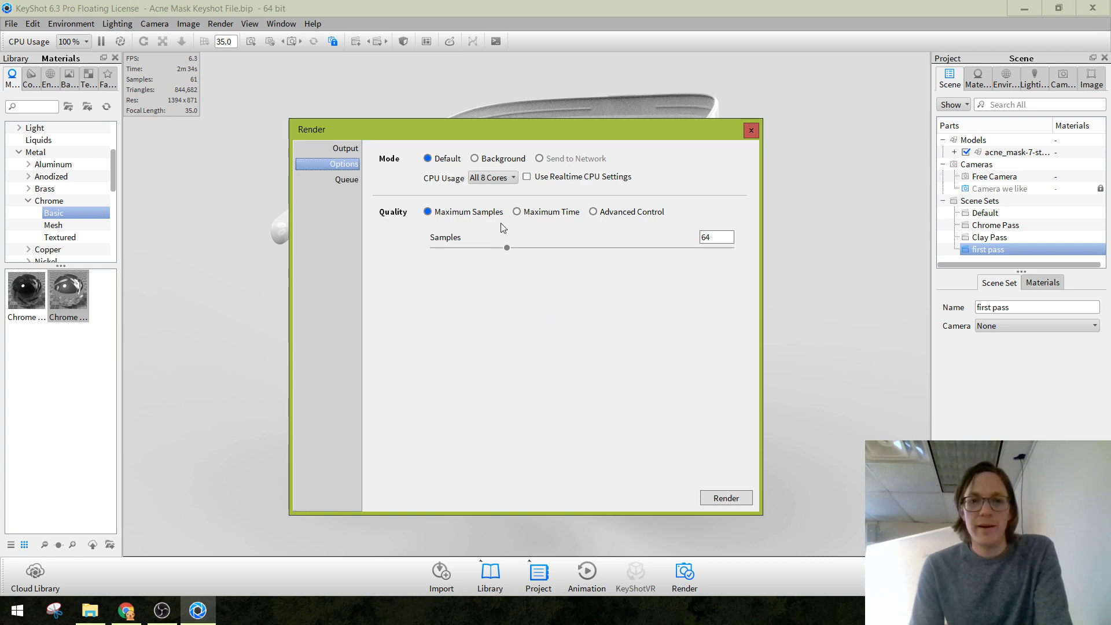
click(604, 215)
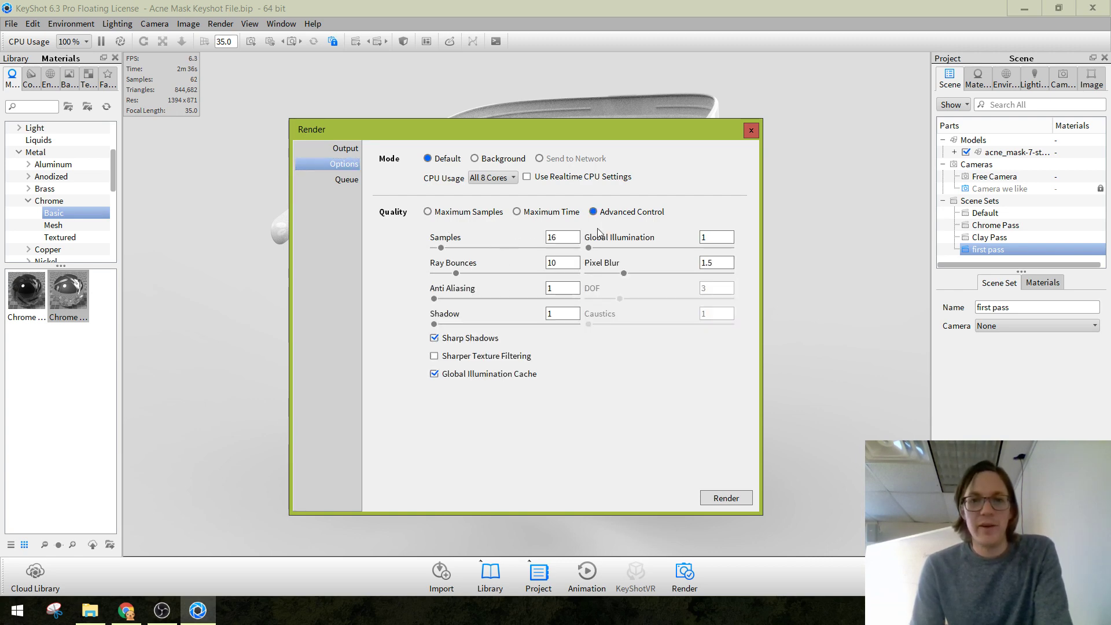
click(434, 374)
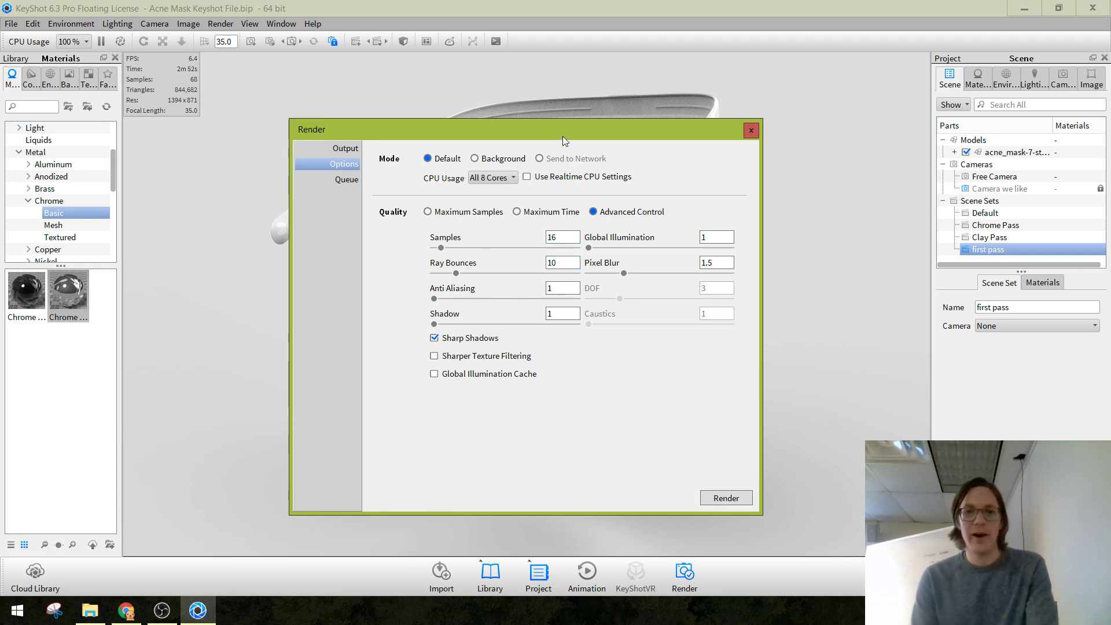
drag(562, 136, 552, 359)
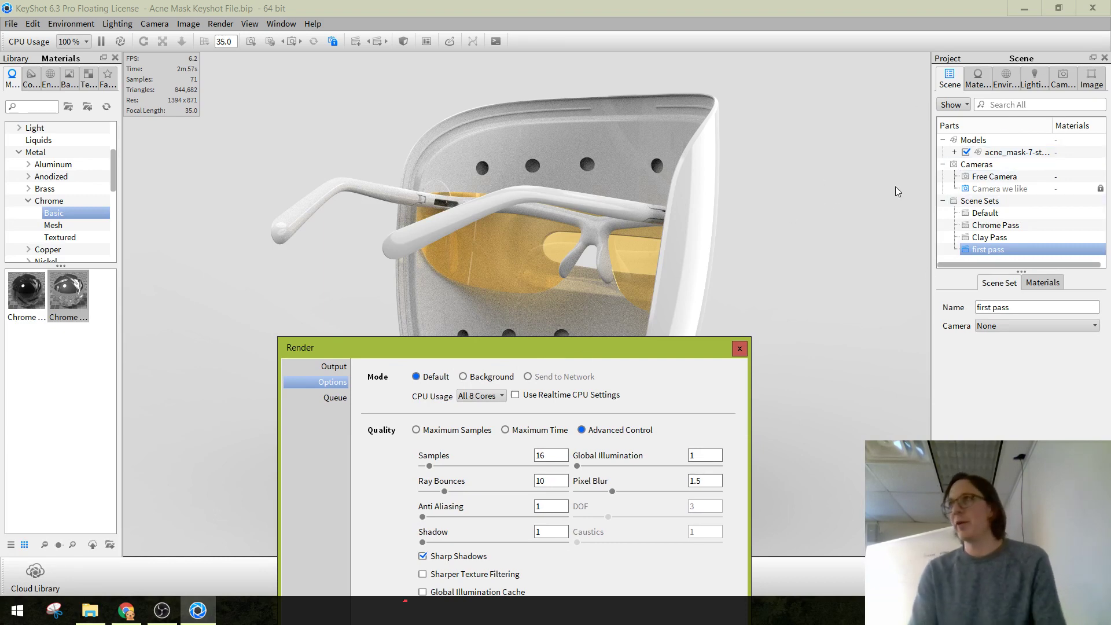
drag(530, 350, 563, 142)
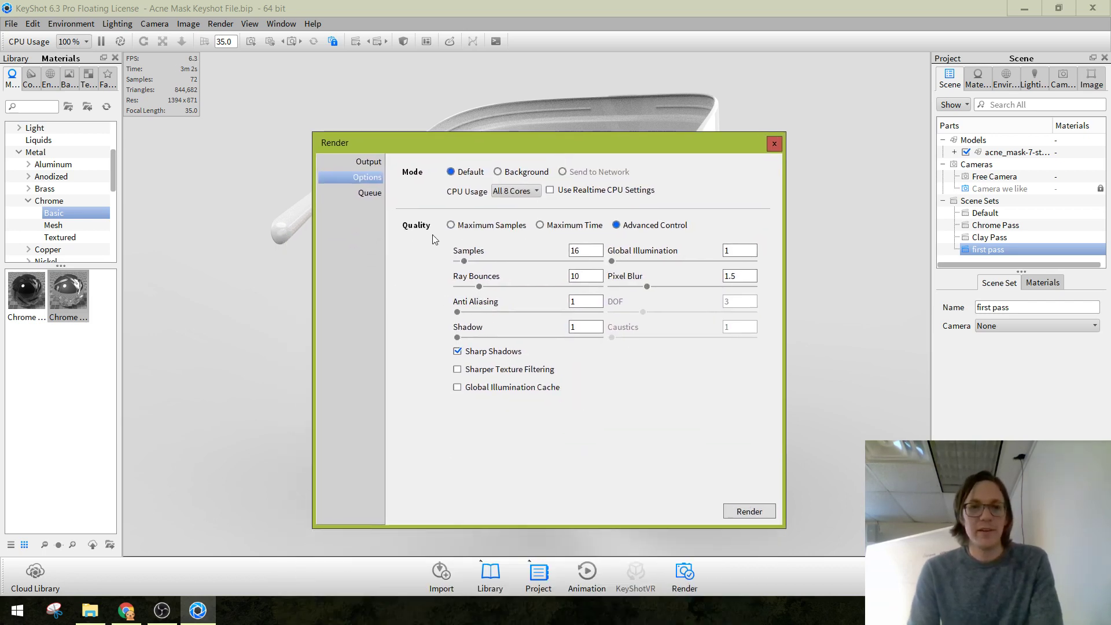
click(348, 193)
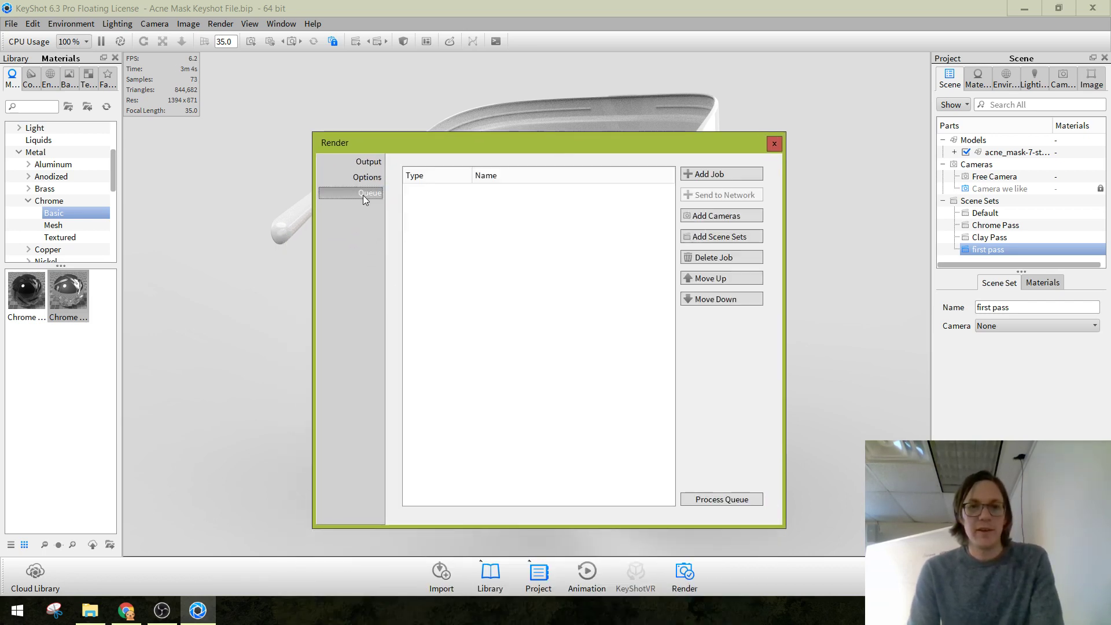
click(366, 178)
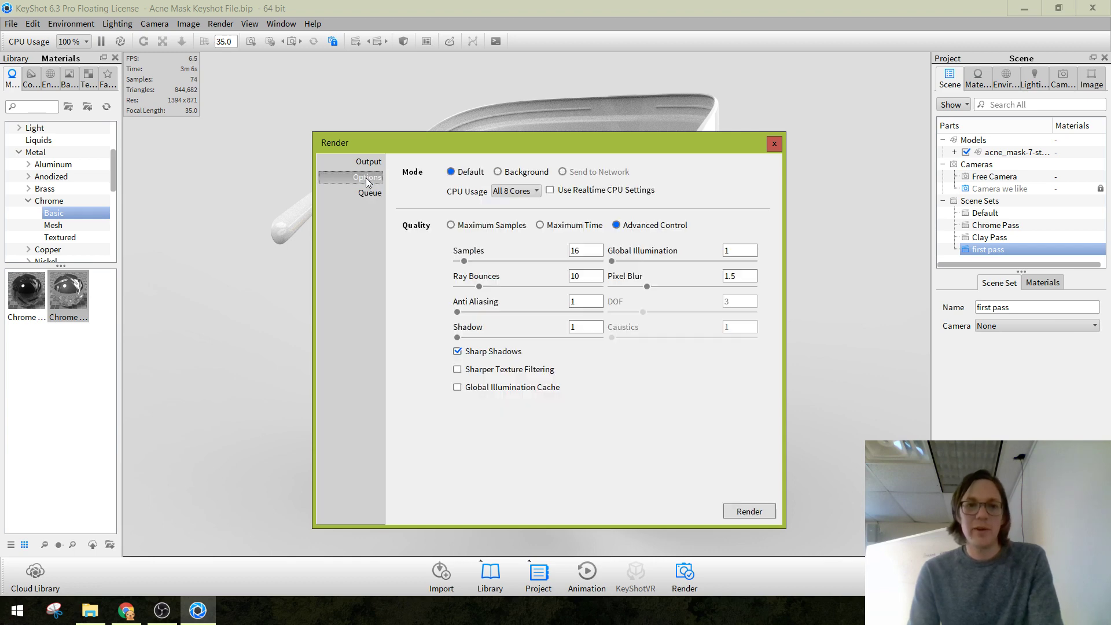
click(774, 144)
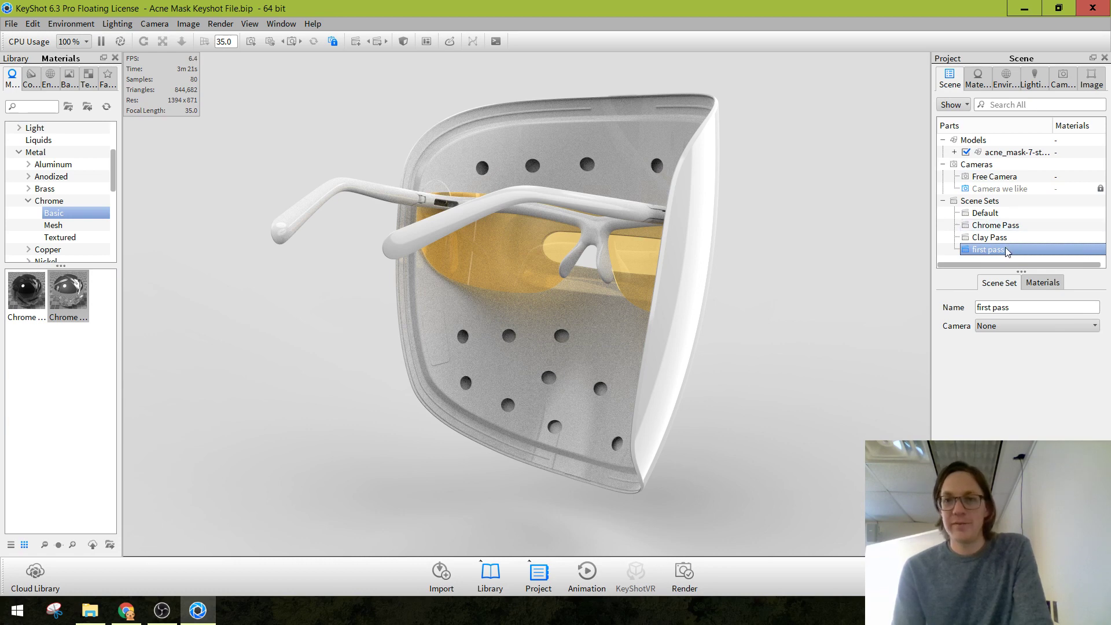
Unlink the materials of the whole acne mask model group, then deselect it.
click(1004, 153)
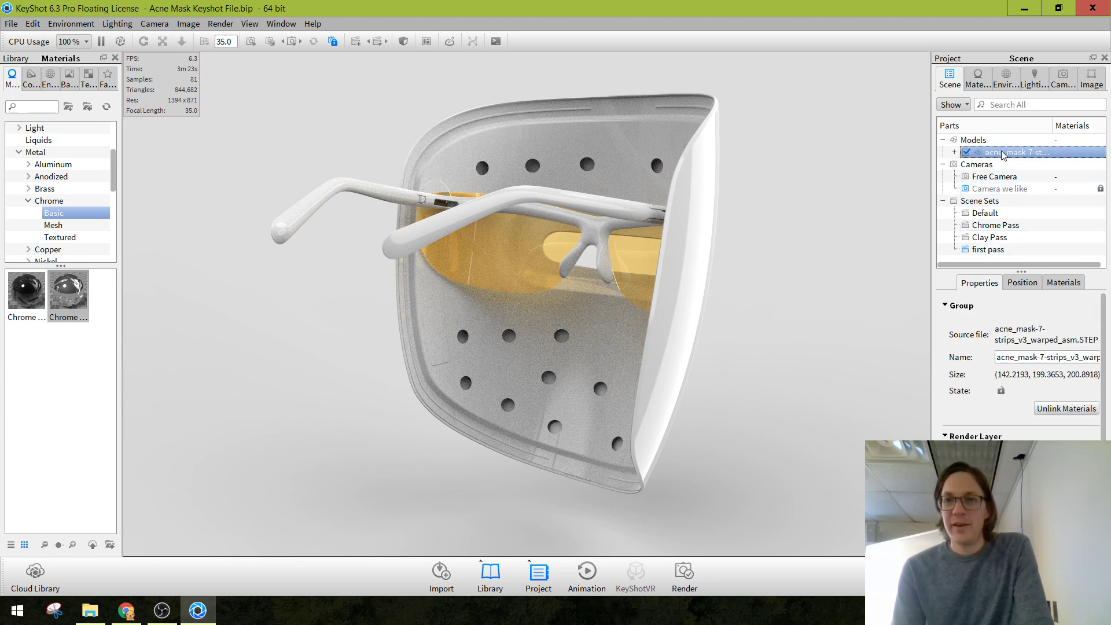
right_click(1003, 154)
mouse_move(1032, 159)
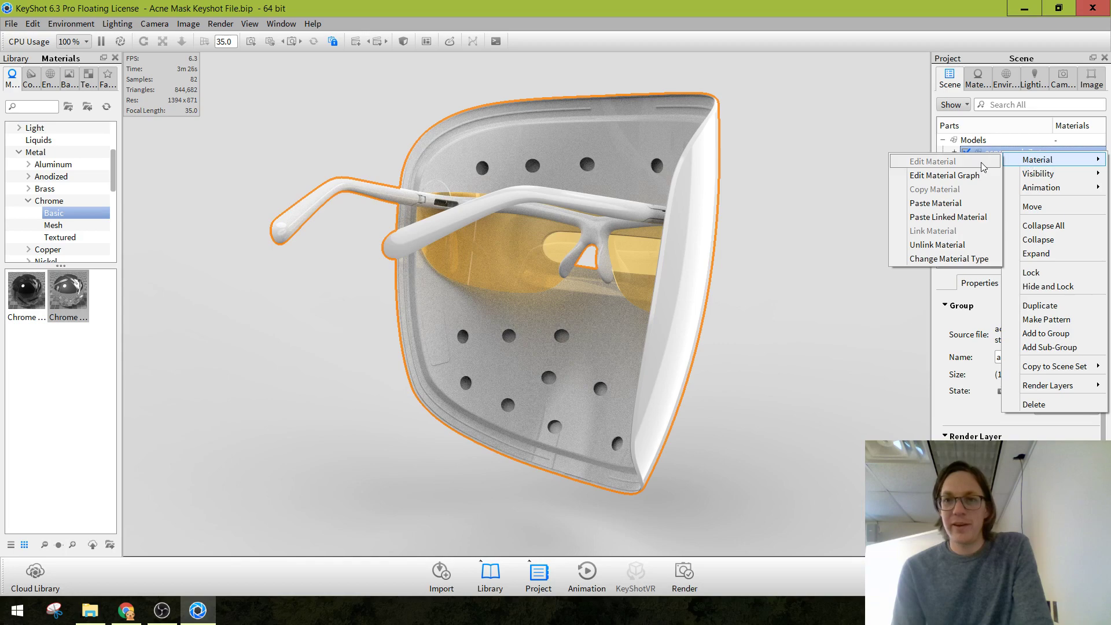
click(970, 247)
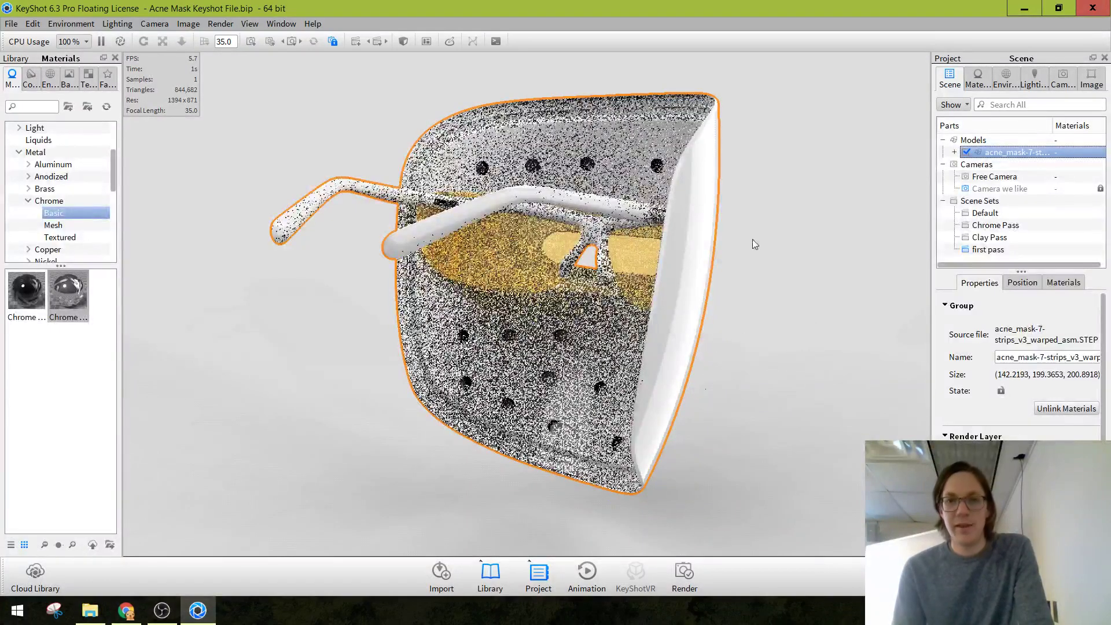
click(807, 233)
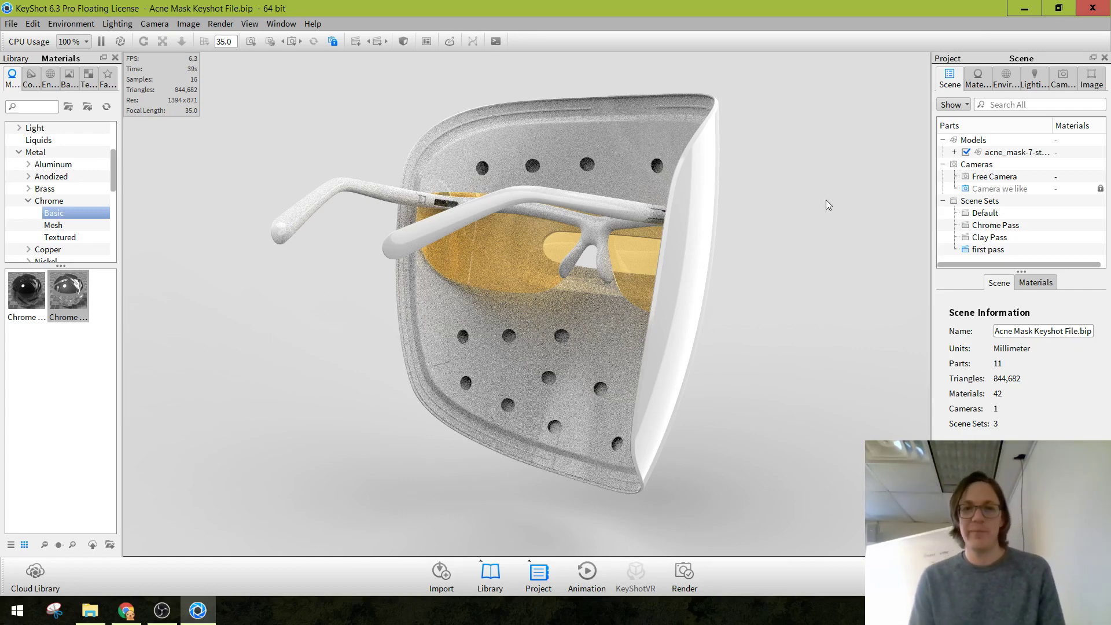
Add the Chrome Pass, Clay Pass and first pass scene sets to the render queue, excluding Default, and process the queue.
click(695, 572)
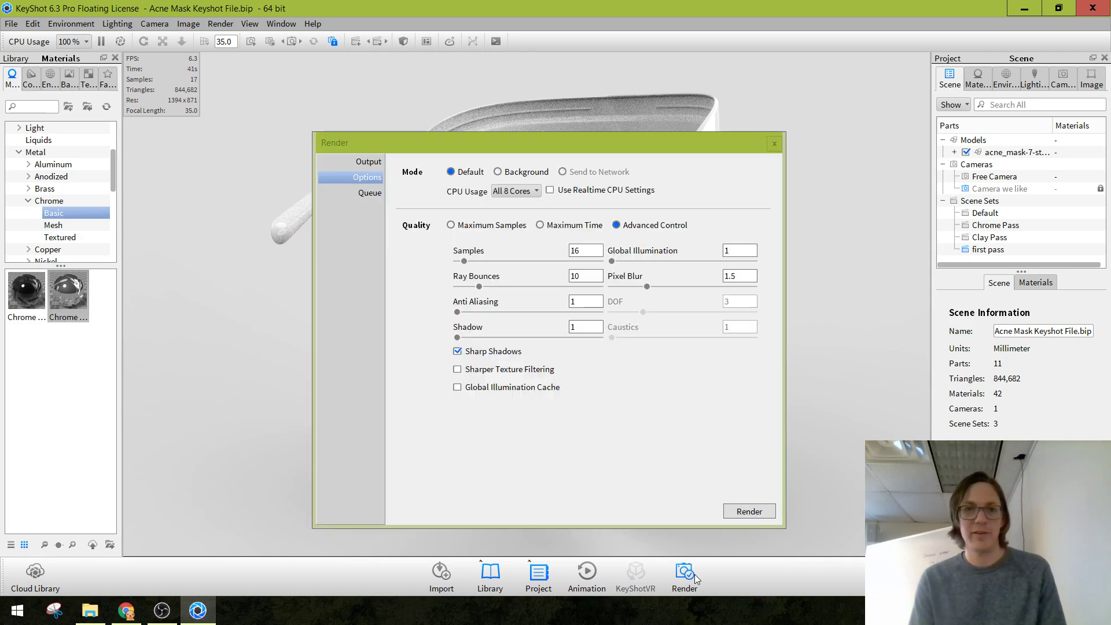
click(362, 192)
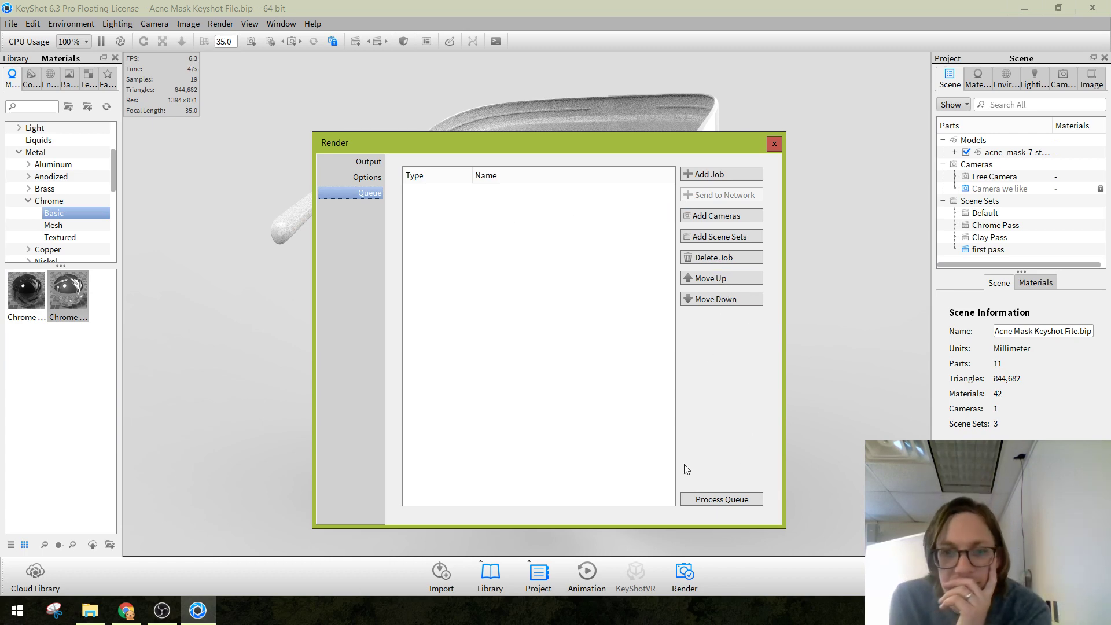
click(362, 177)
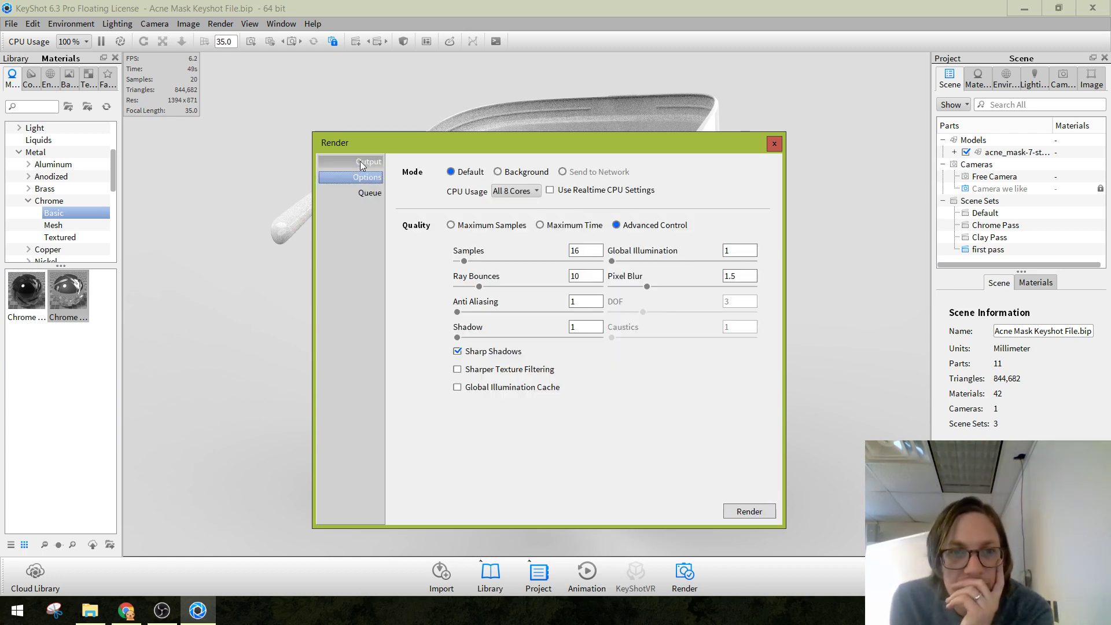
click(359, 161)
click(358, 194)
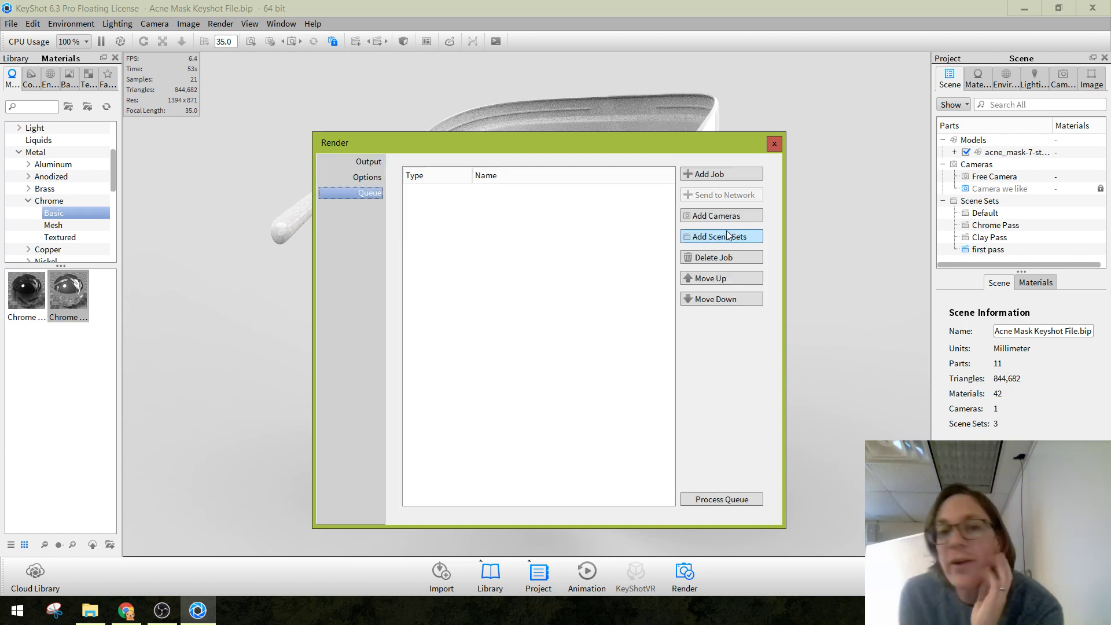
click(363, 177)
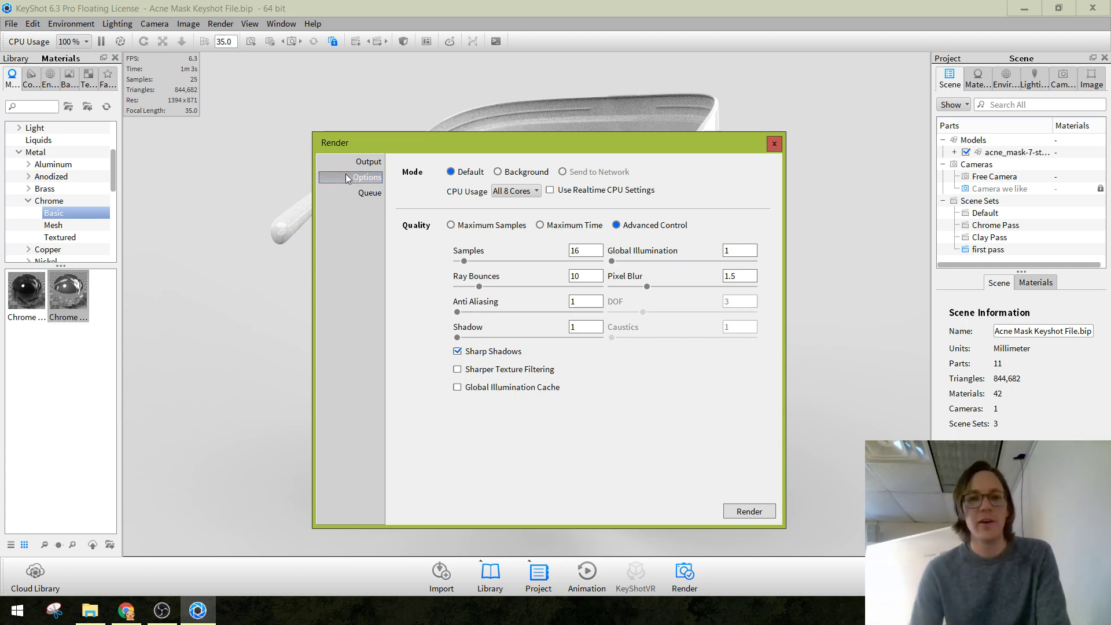
click(348, 197)
click(728, 236)
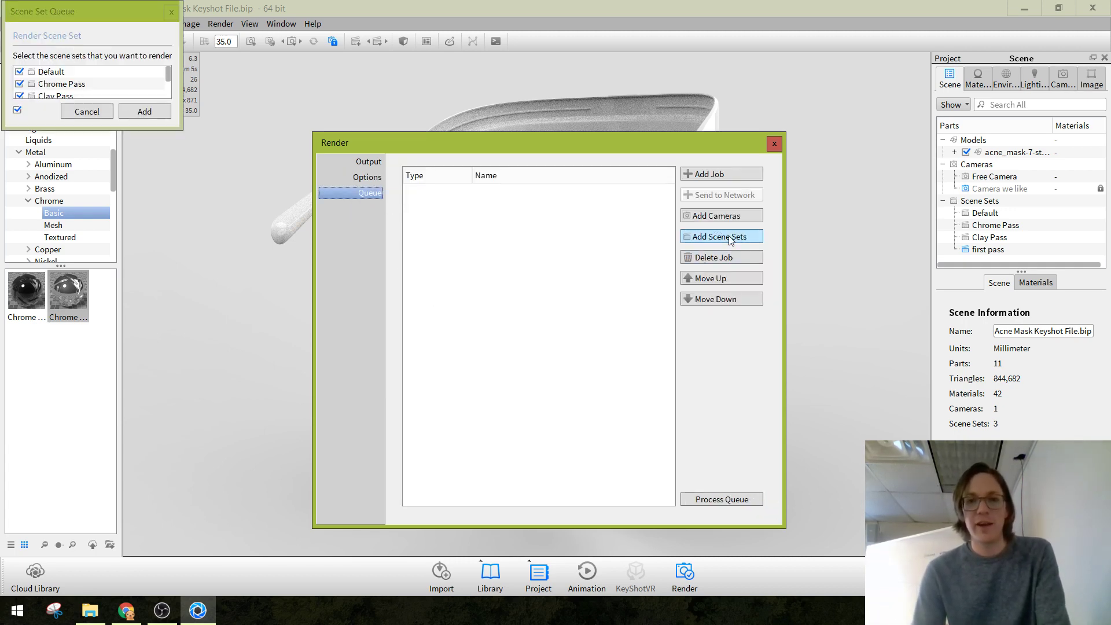
drag(181, 128, 234, 190)
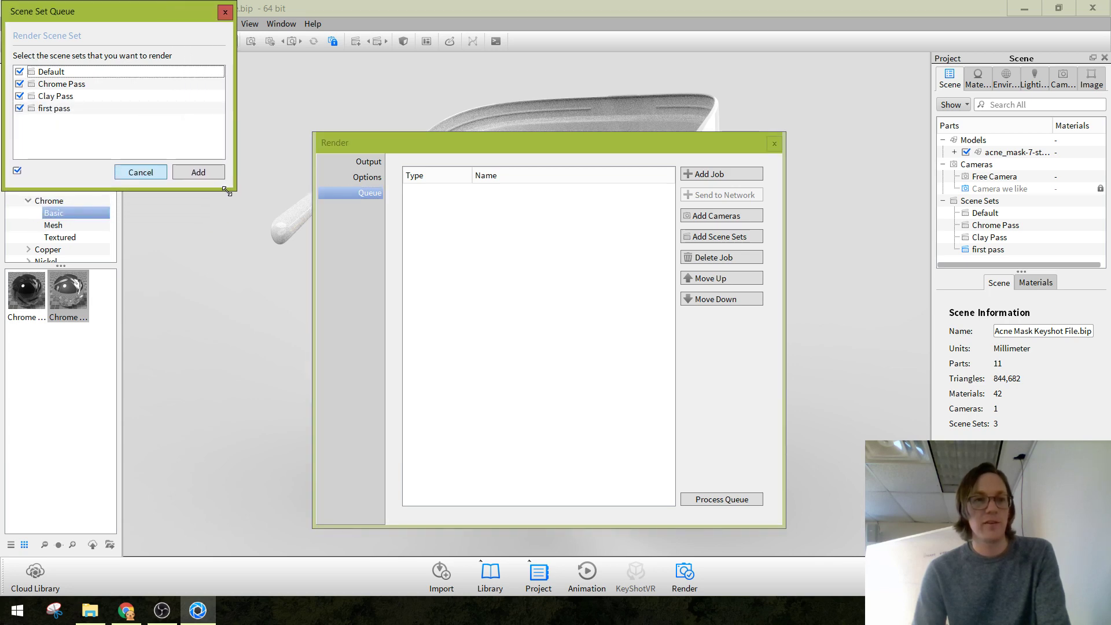
click(19, 72)
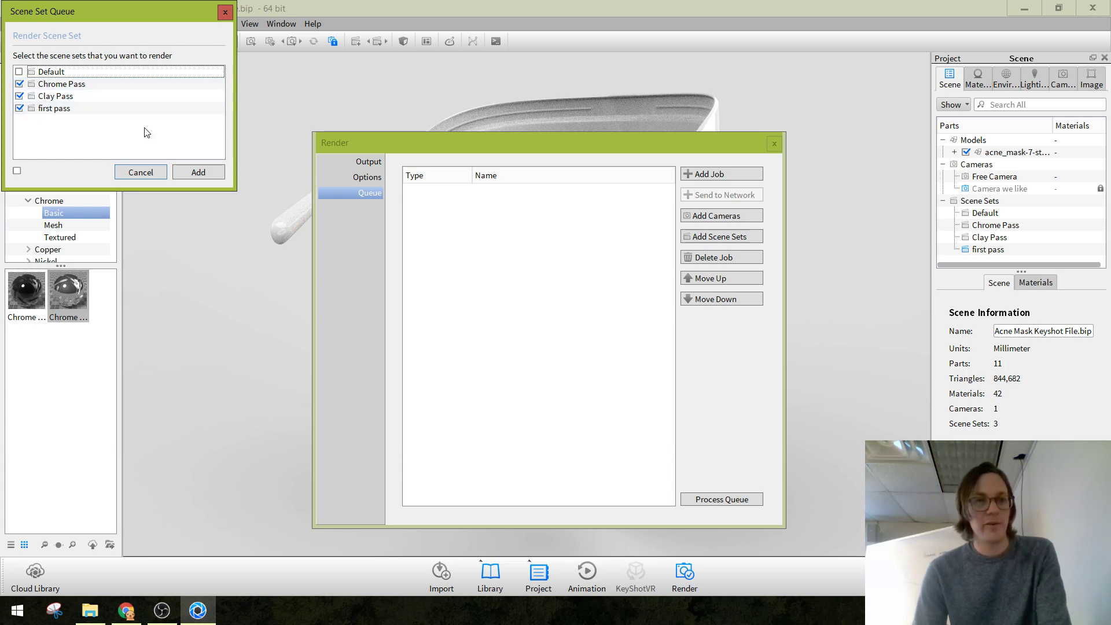
click(200, 172)
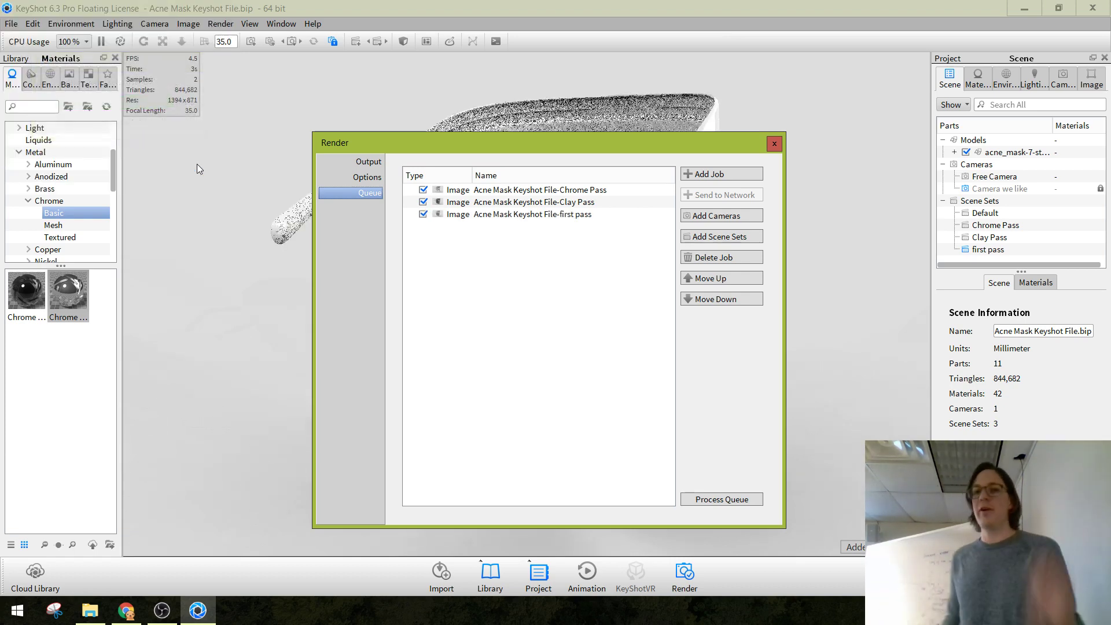
click(720, 498)
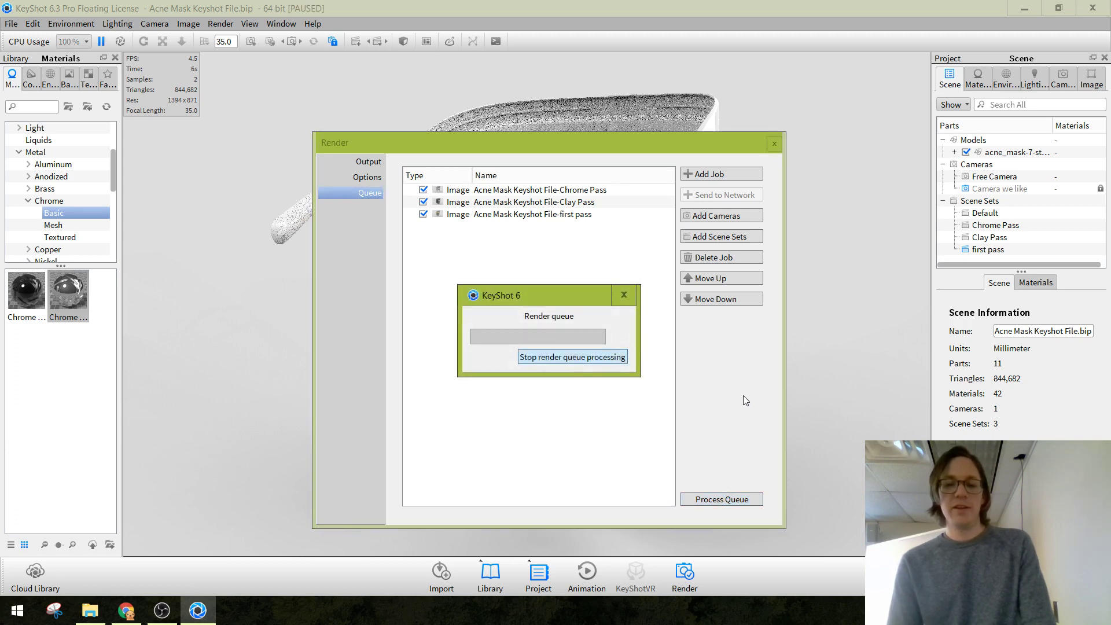
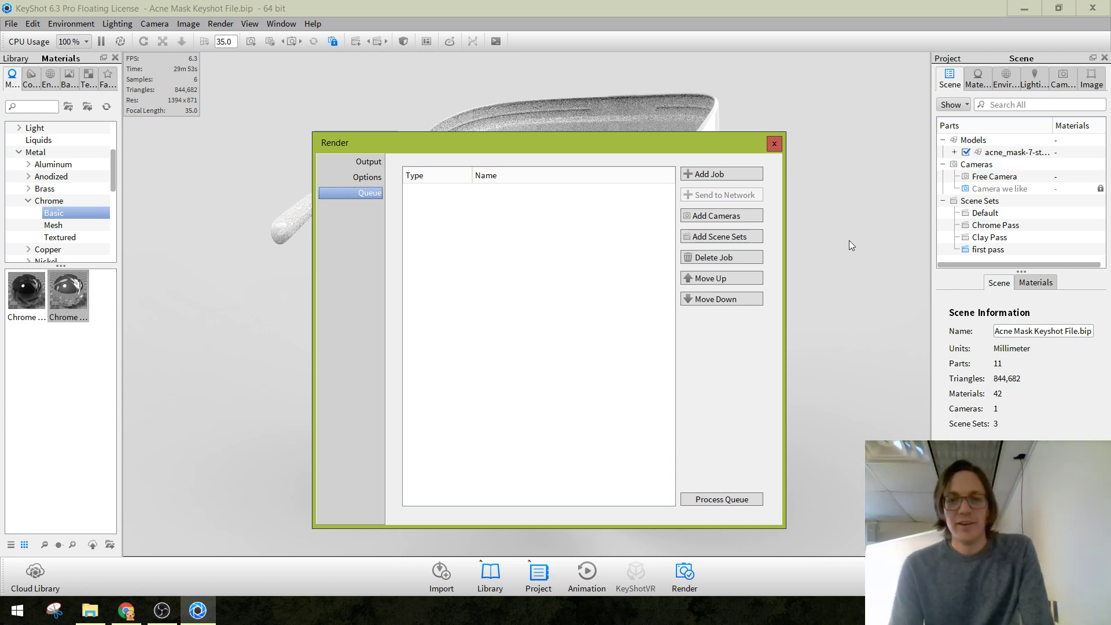
Close the render settings and quit the program.
click(774, 144)
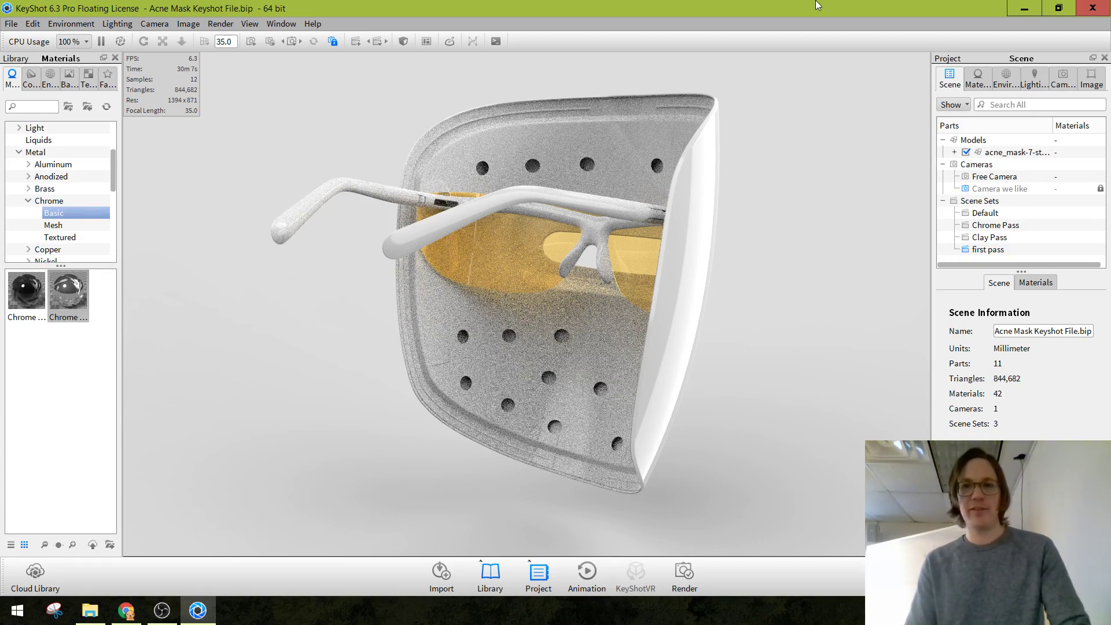
click(1092, 7)
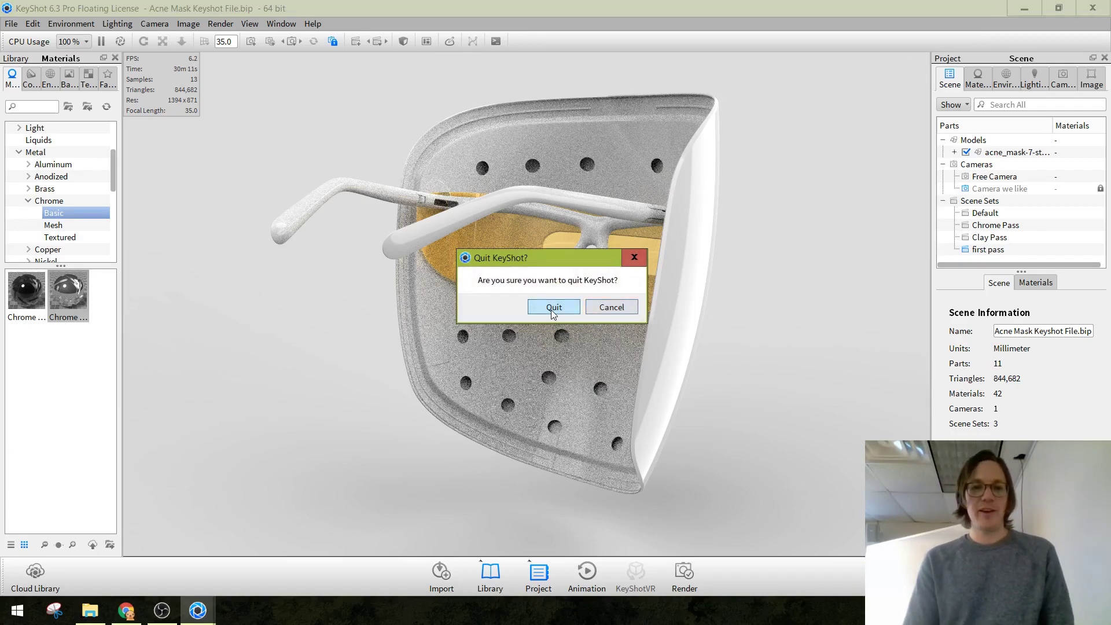
Quit KeyShot and bring the Demo Acne Mask folder window to the front of the desktop.
click(552, 307)
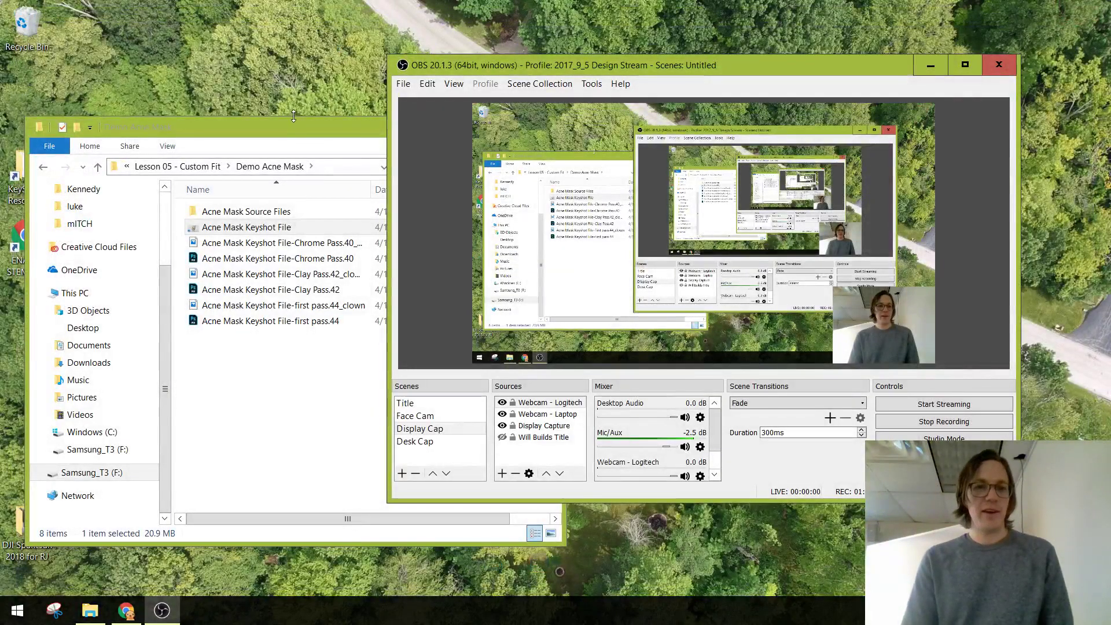
drag(307, 124, 450, 89)
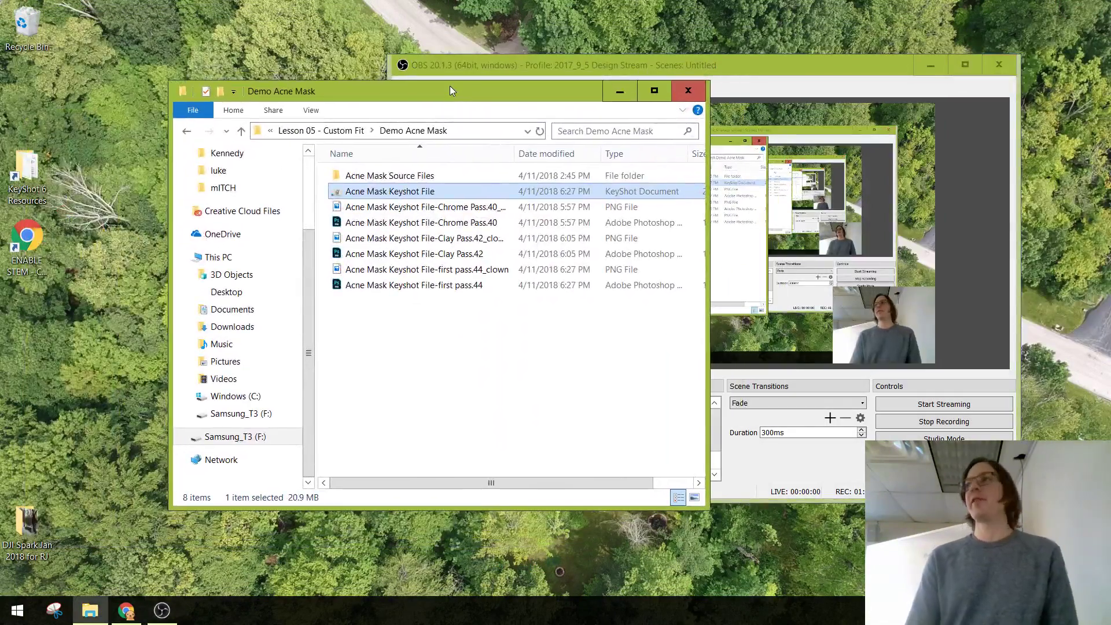
click(404, 330)
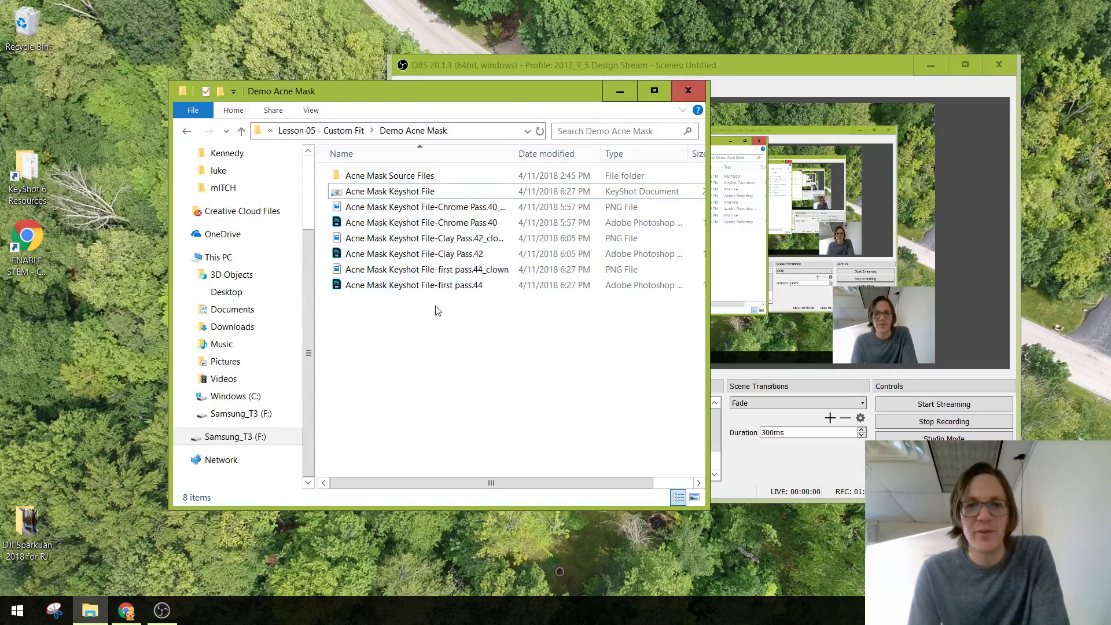
View the clown pass PNGs for the first pass, Clay Pass and Chrome Pass, closing each image after checking it.
double_click(421, 272)
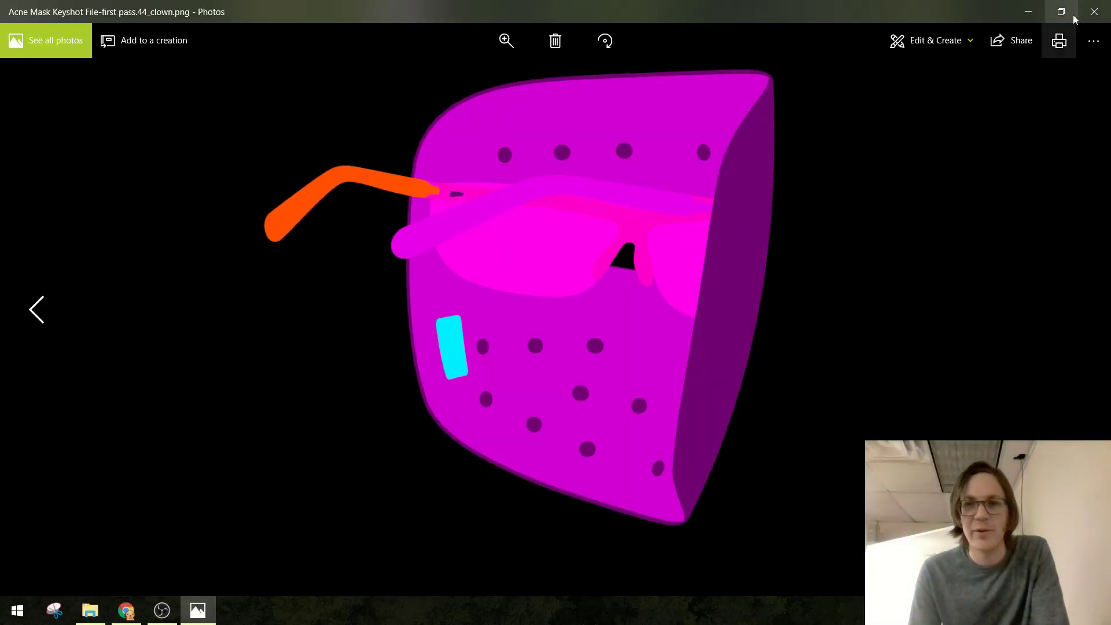
click(1103, 9)
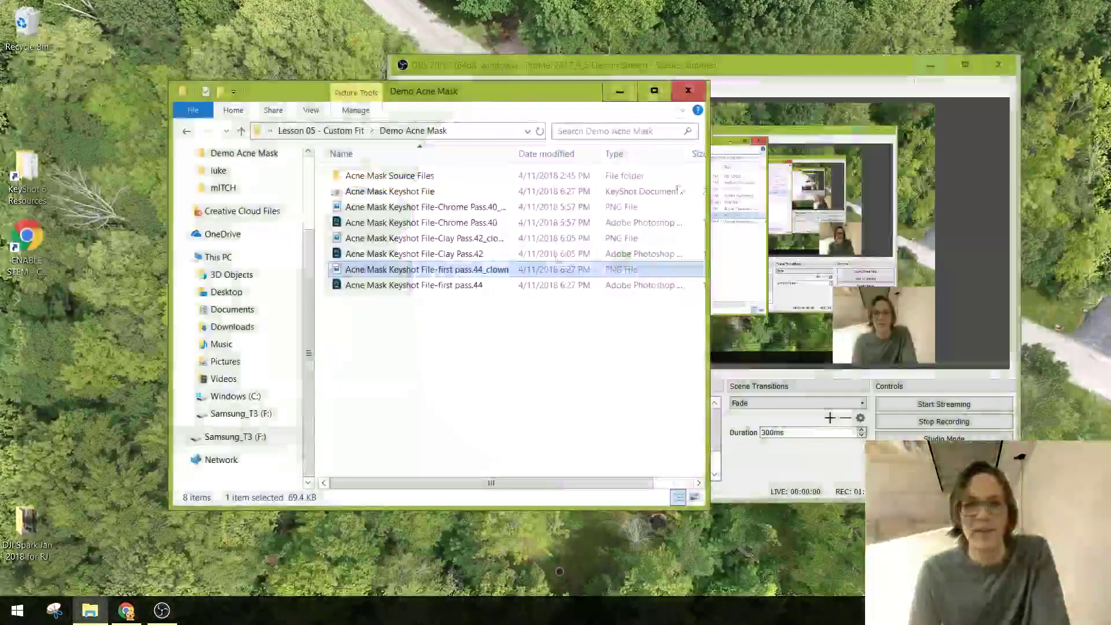
click(447, 244)
double_click(446, 243)
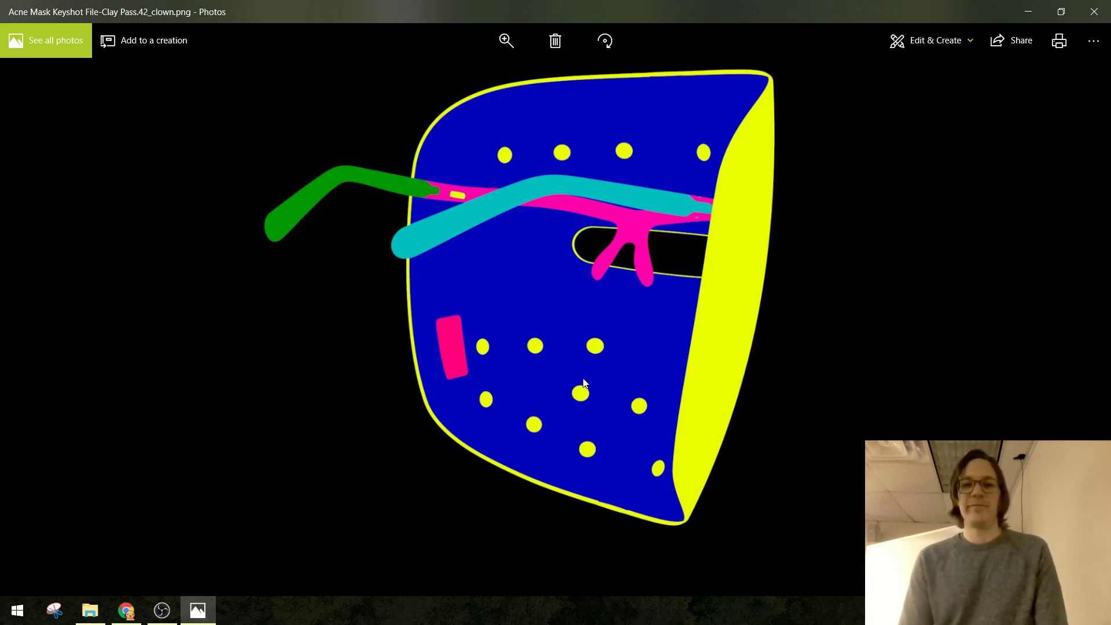
click(1094, 11)
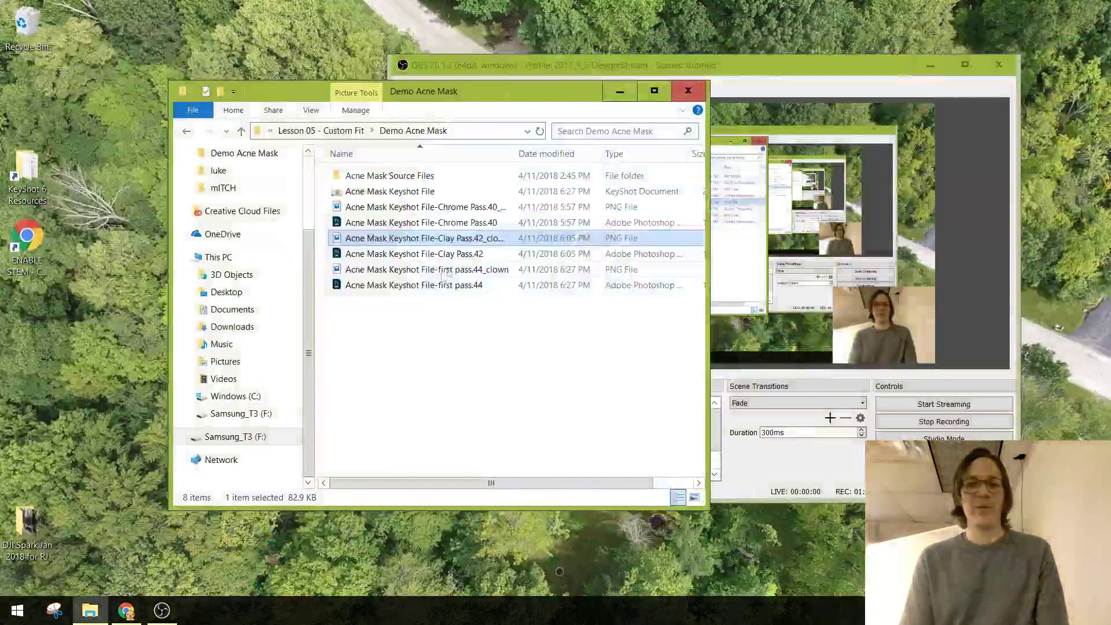
click(399, 190)
click(415, 207)
double_click(414, 206)
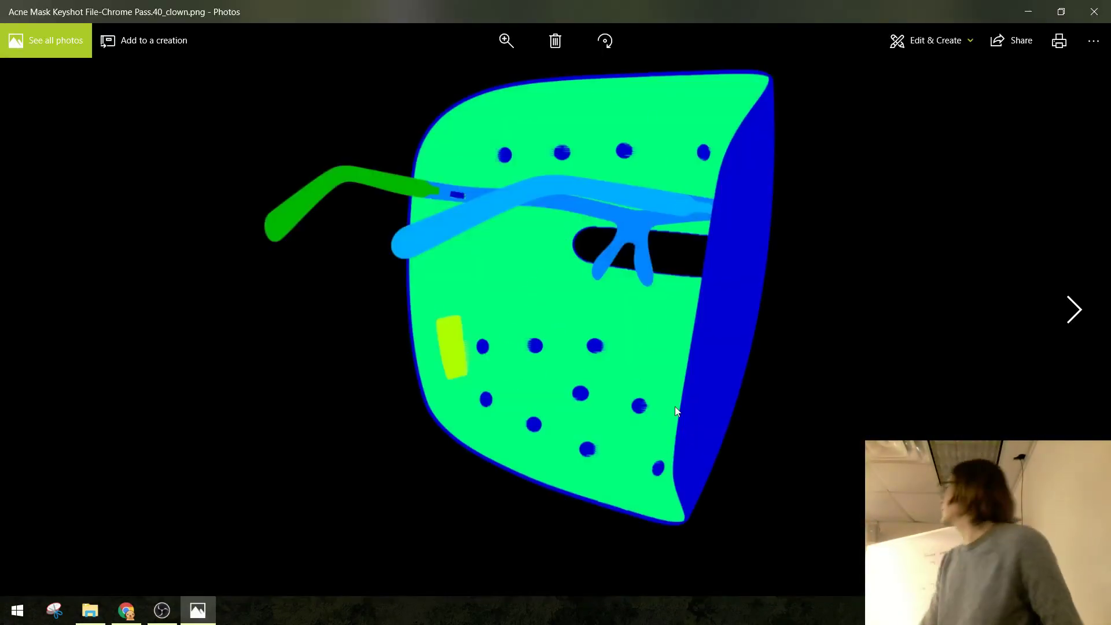
click(1093, 11)
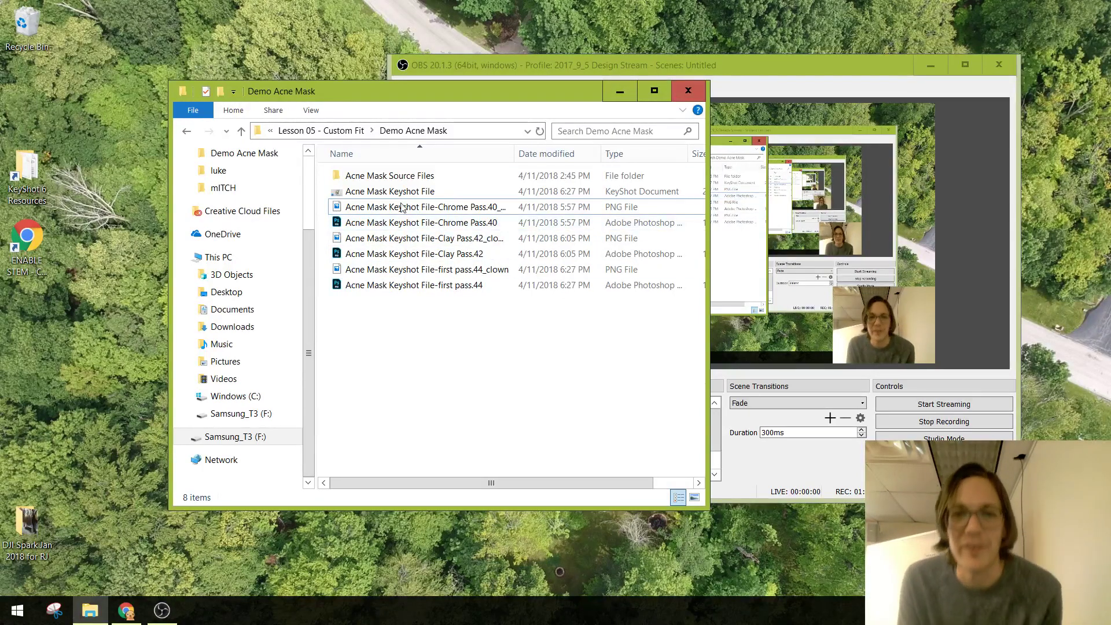
Open the Acne Mask Keyshot File-first pass.44 PSD in Photoshop and collapse the pixel layer properties.
click(395, 222)
click(388, 255)
click(388, 286)
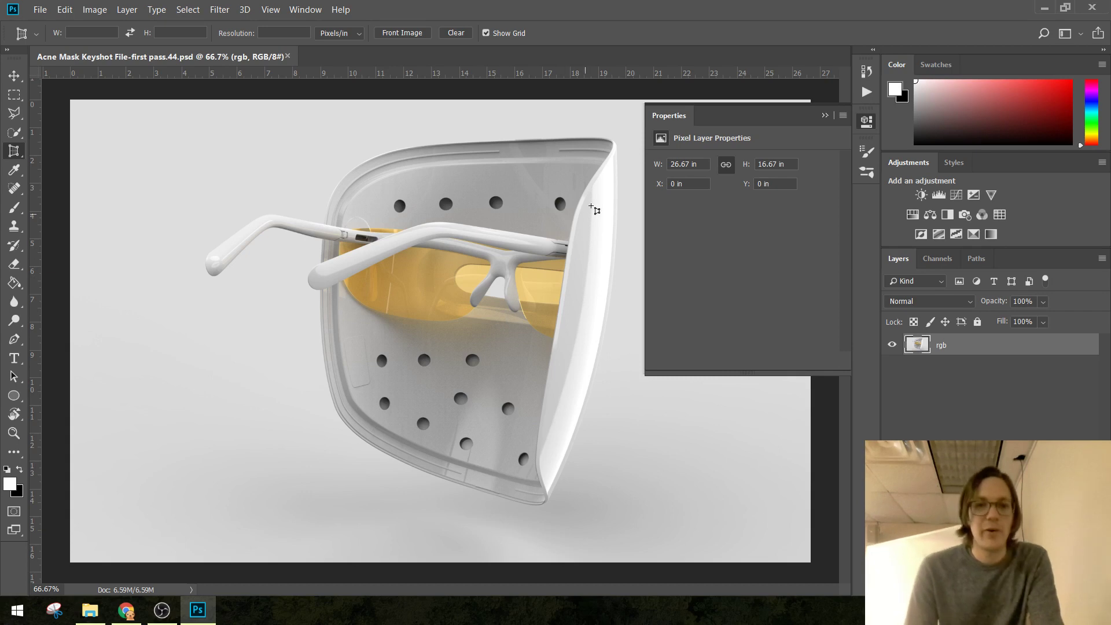
click(827, 119)
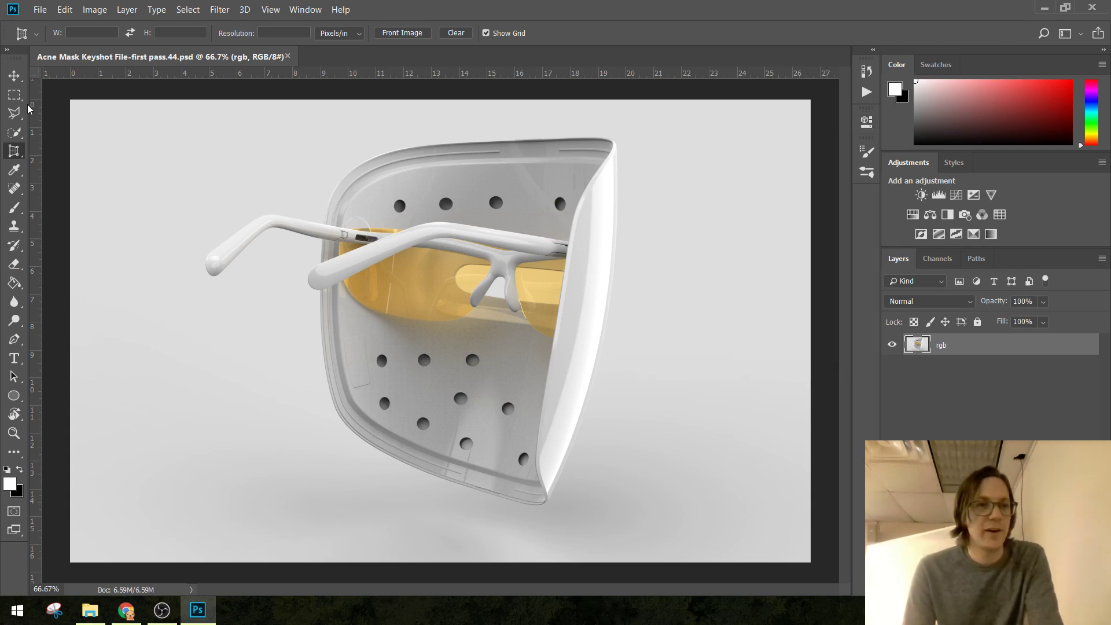
Place Acne Mask Keyshot File-Chrome Pass.40 from the Lesson 05 - Custom Fit Demo Acne Mask folder as an embedded layer above rgb.
click(51, 9)
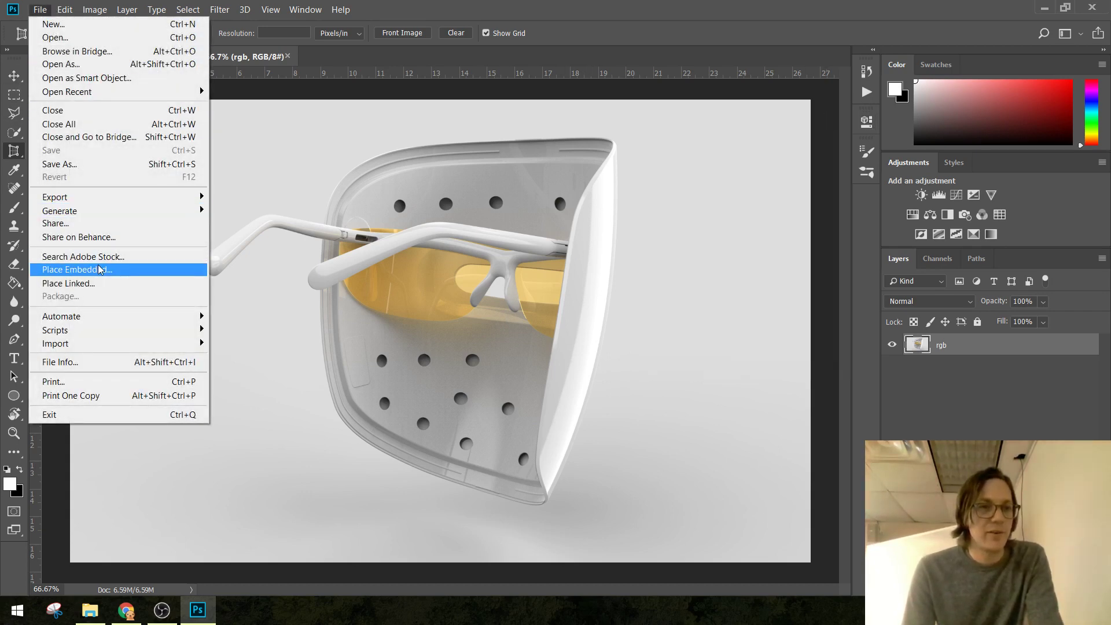
click(77, 270)
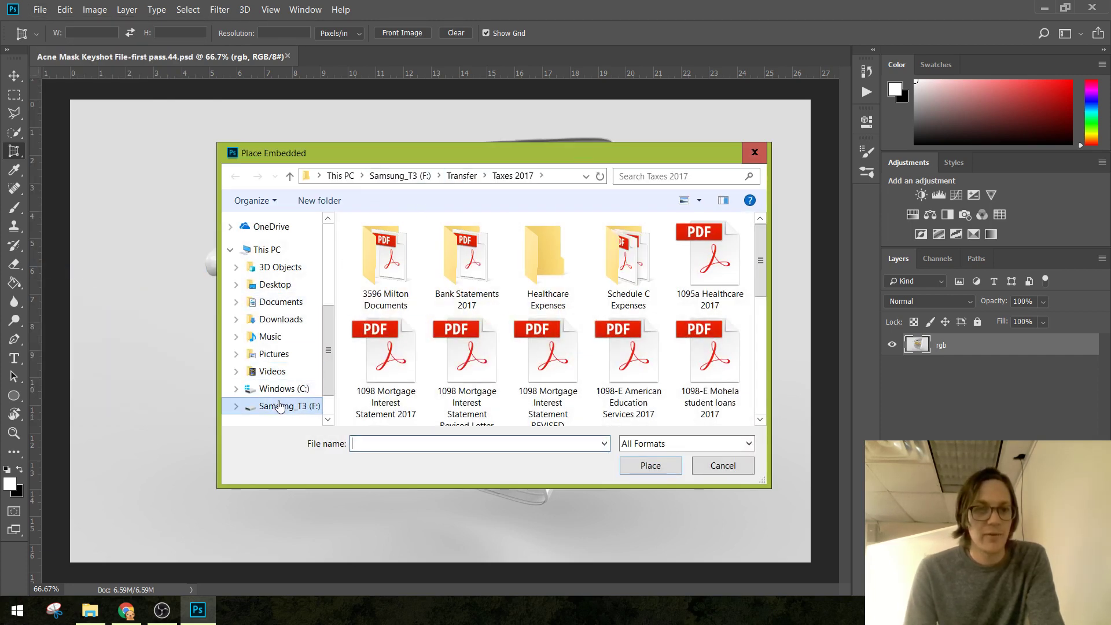
click(288, 405)
double_click(405, 307)
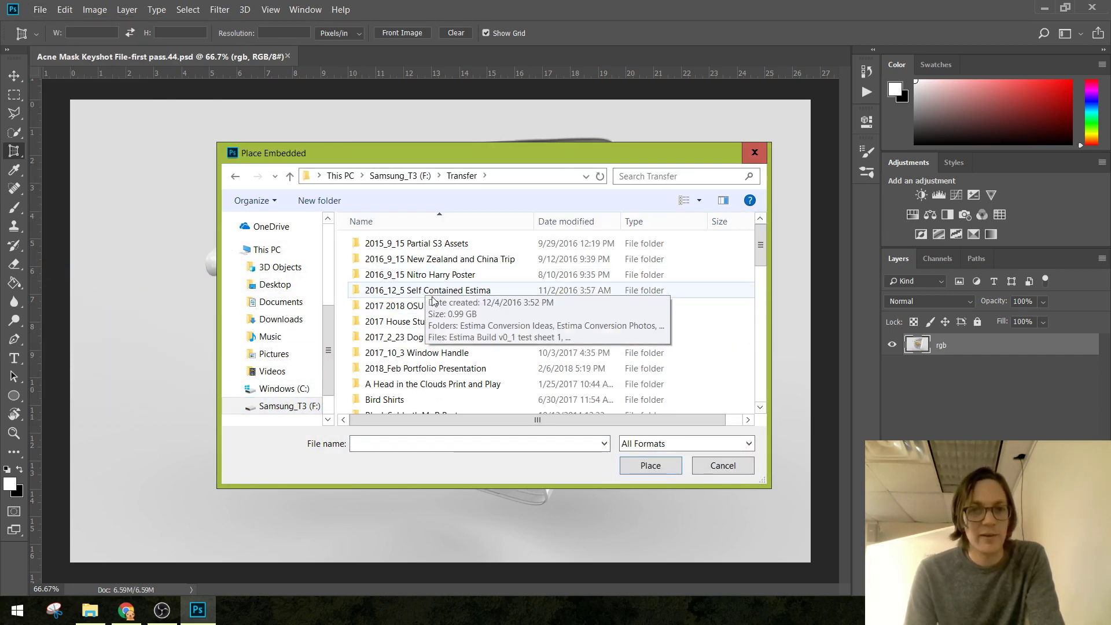
double_click(409, 305)
double_click(409, 305)
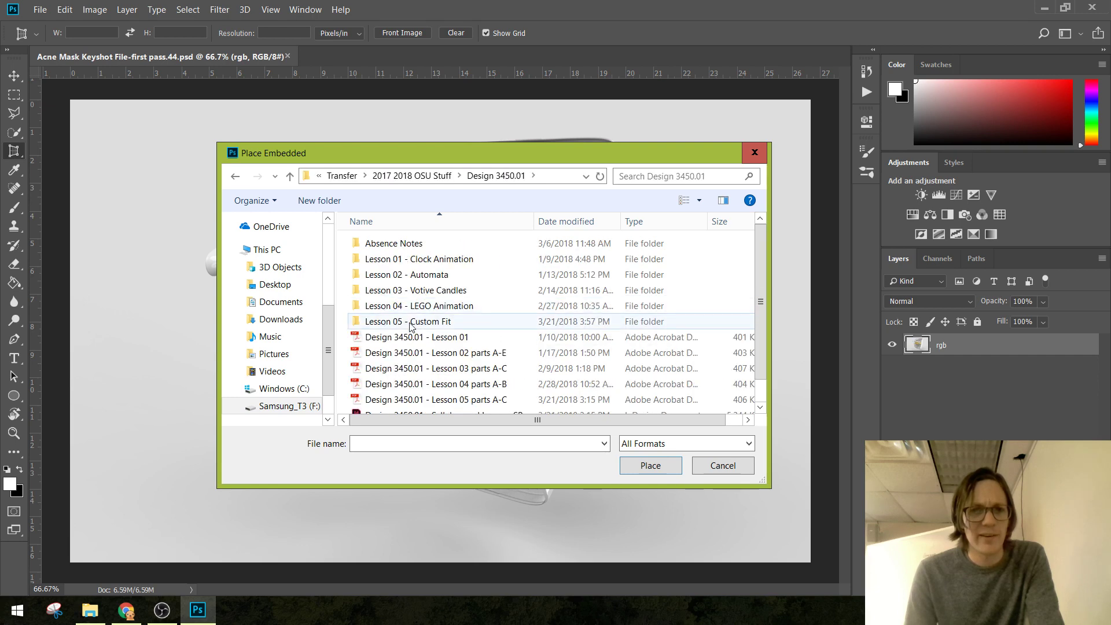
double_click(409, 321)
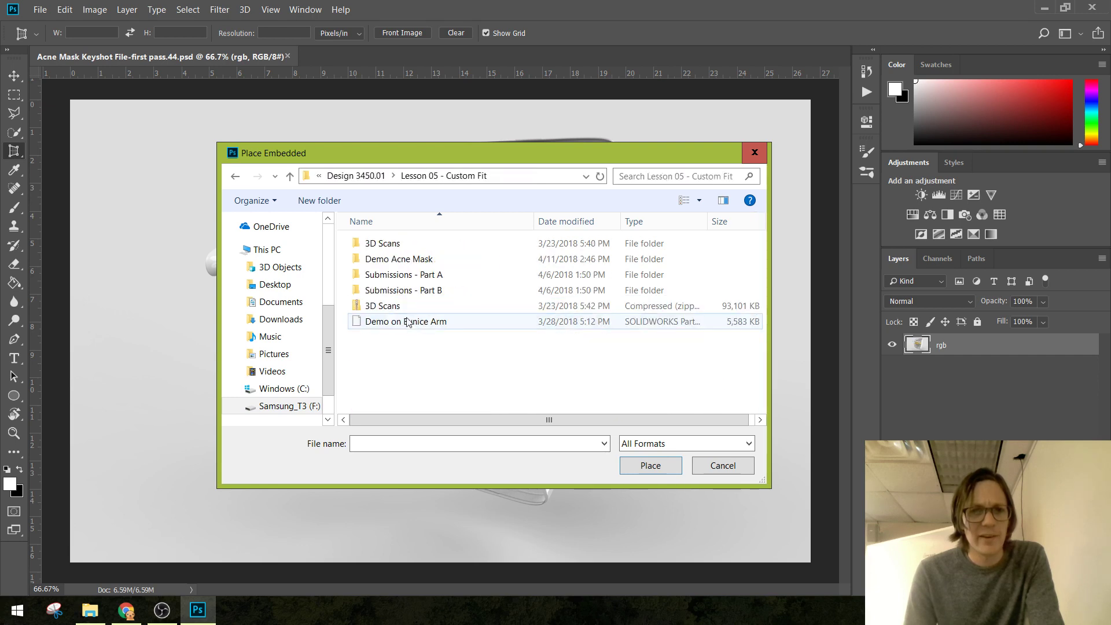
double_click(401, 261)
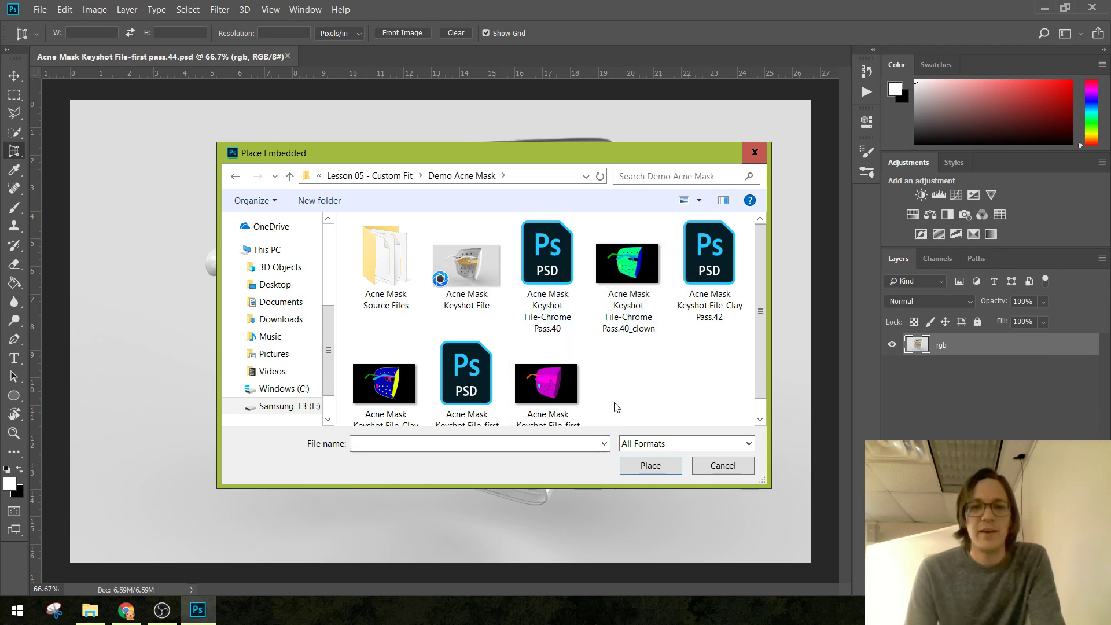
click(559, 266)
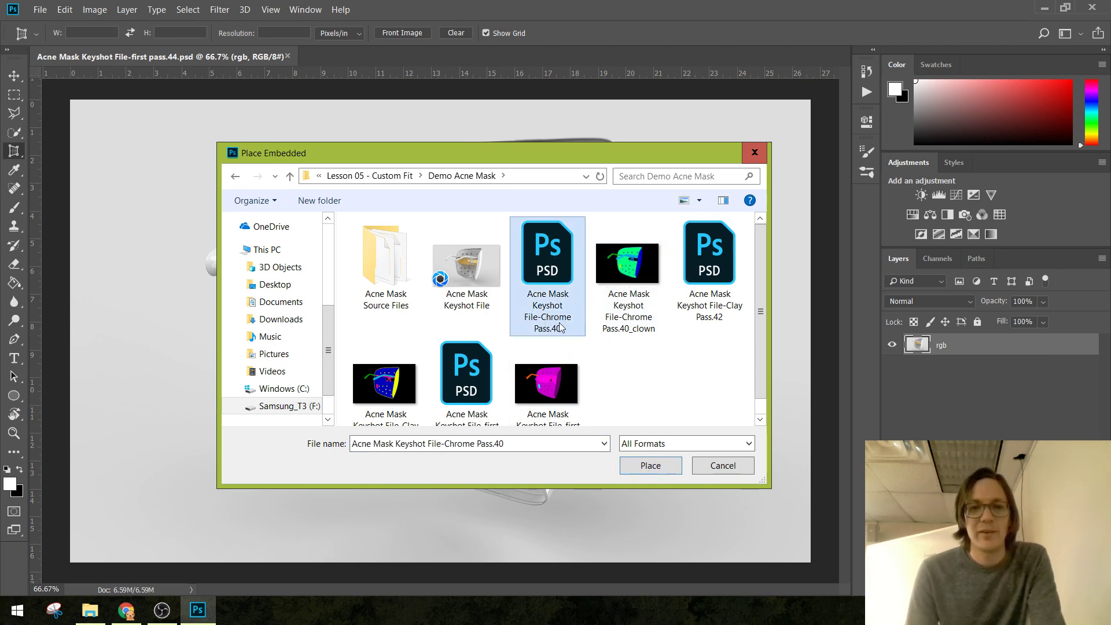
click(640, 470)
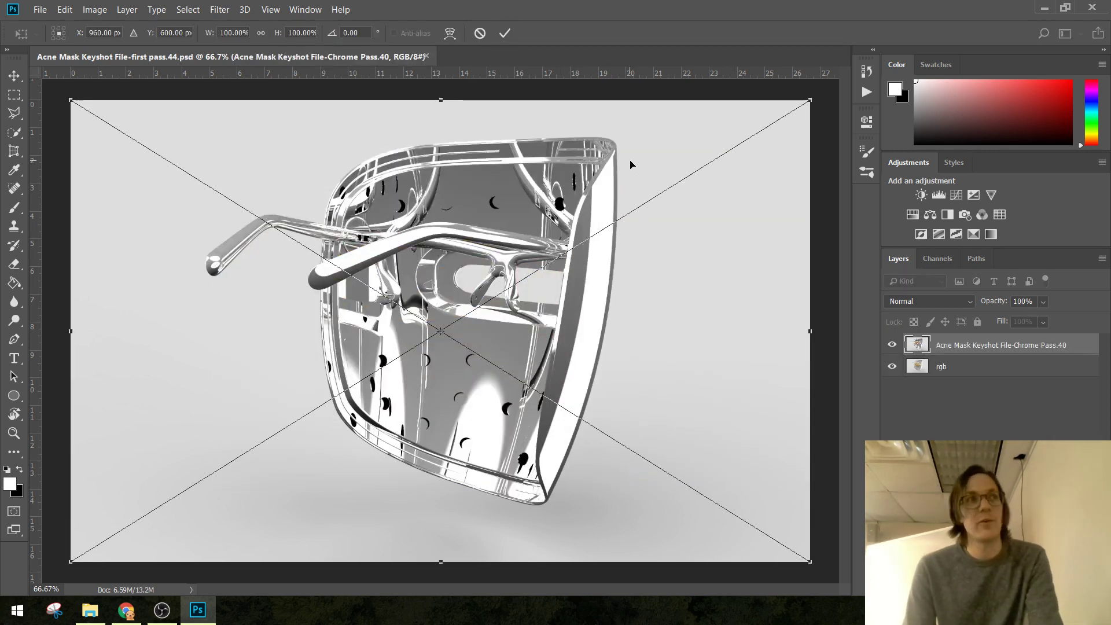
click(504, 33)
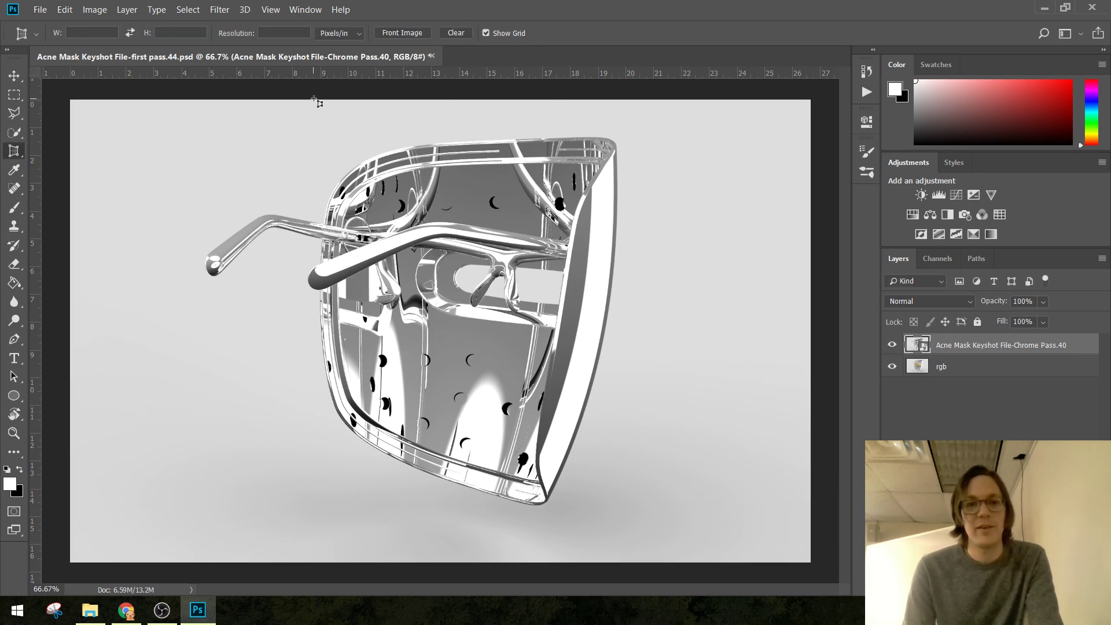
Place Acne Mask Keyshot File-Clay Pass.42 as an embedded layer above the chrome pass.
click(40, 9)
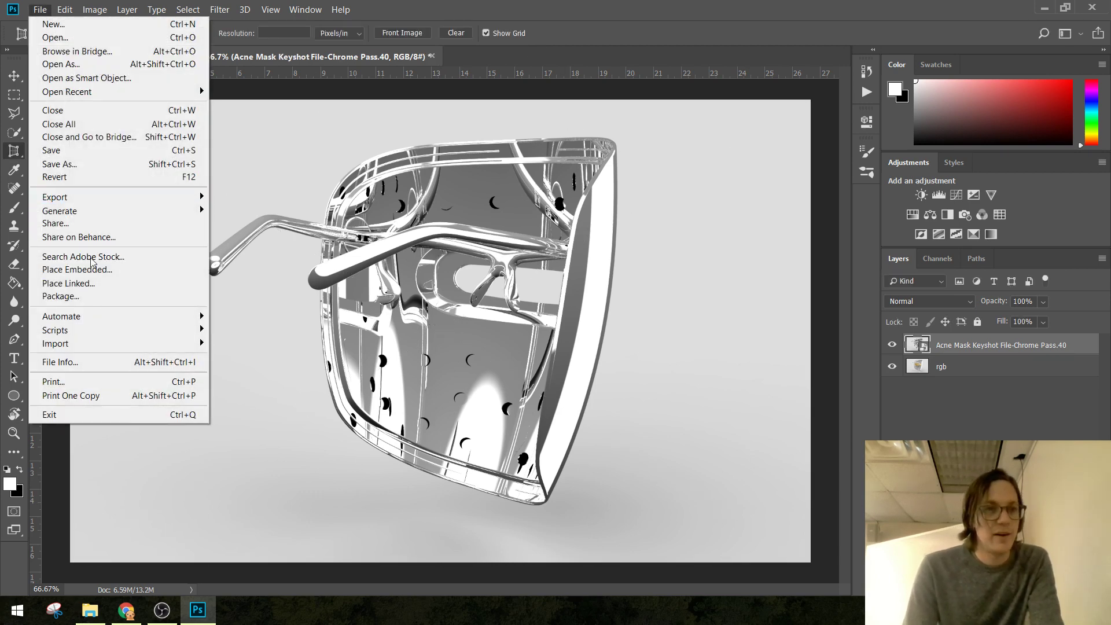
click(116, 270)
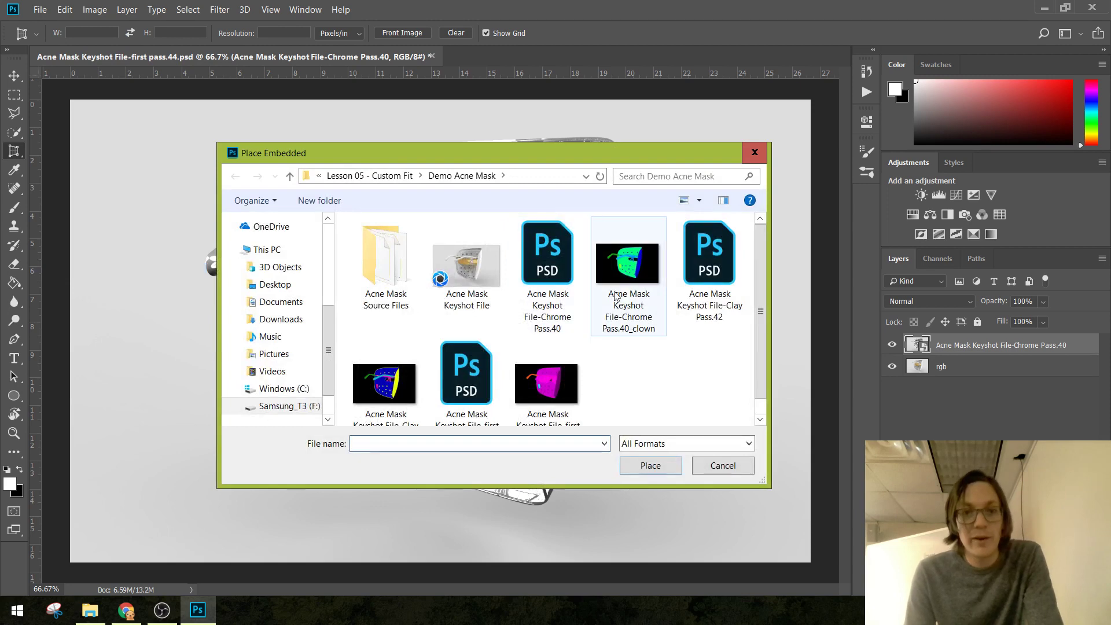
click(701, 267)
scroll(678, 369, down, 1)
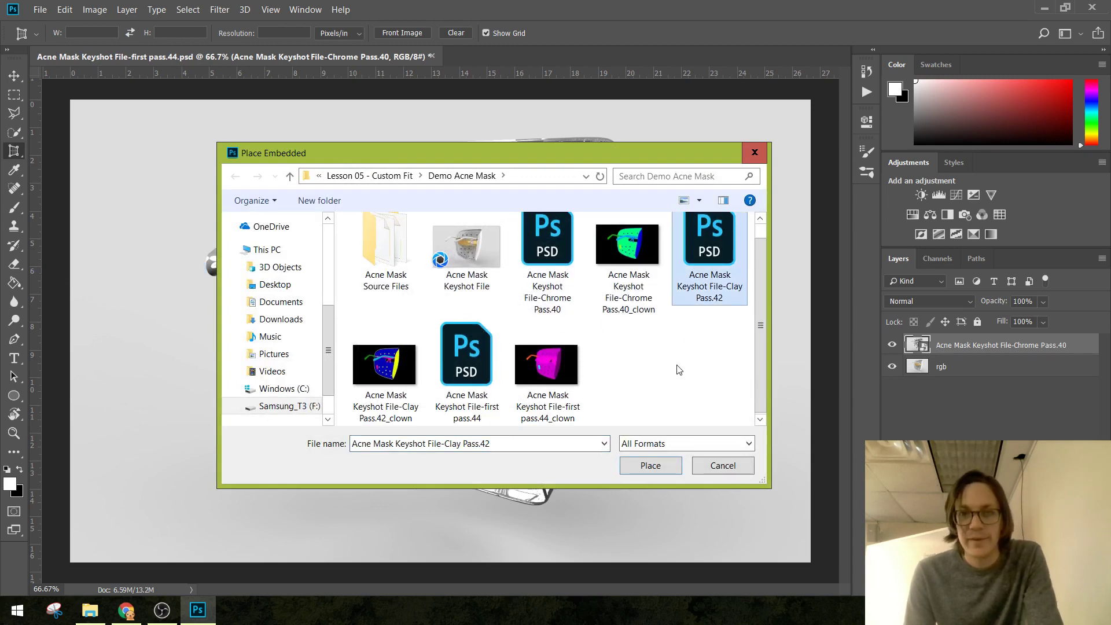
click(640, 466)
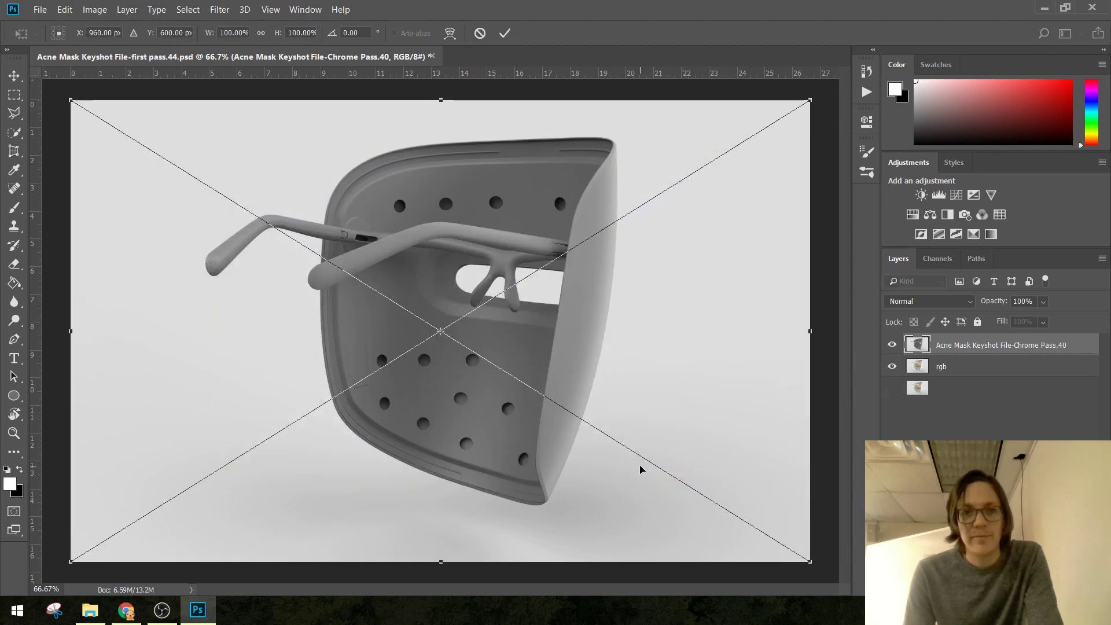
click(504, 34)
Place the Acne Mask Keyshot File-first pass.44_clown image as an embedded layer above the clay pass.
click(40, 9)
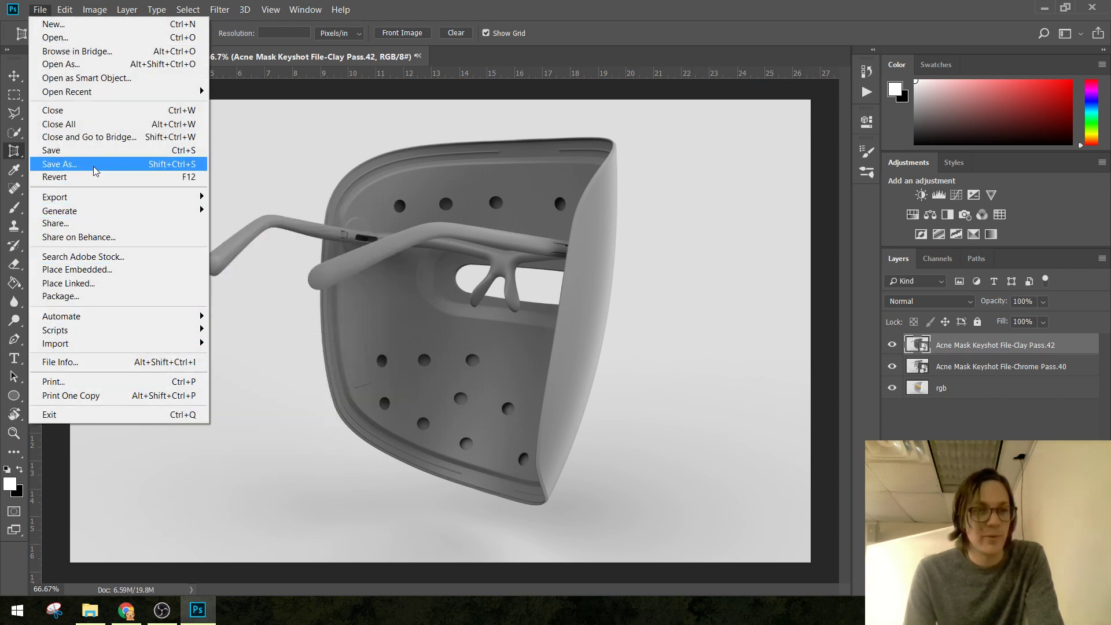
click(92, 269)
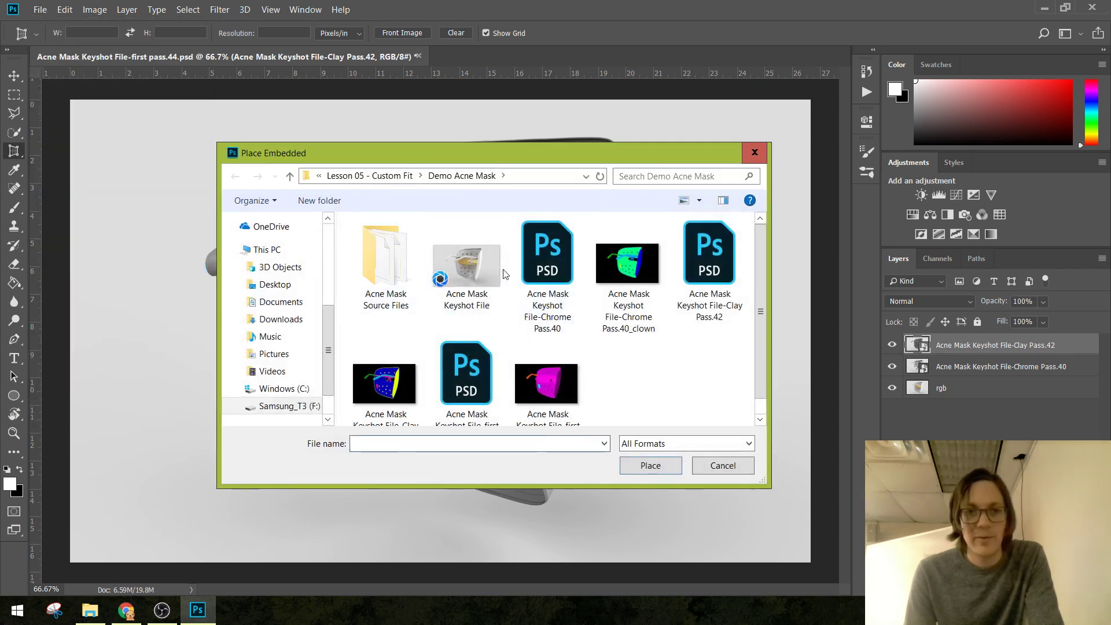
click(640, 275)
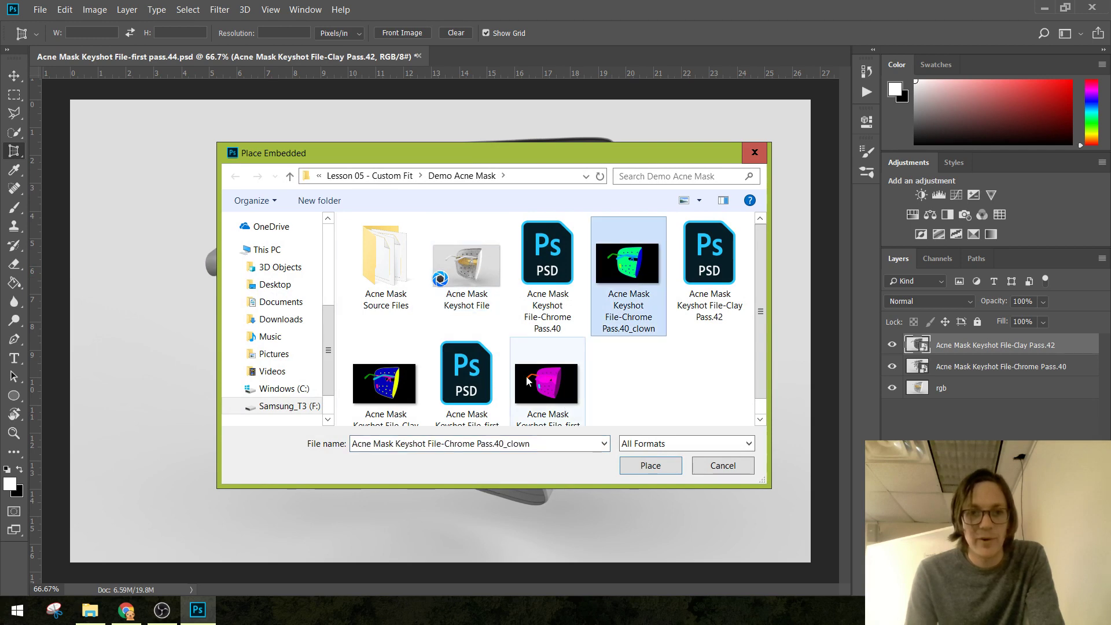
click(558, 379)
click(647, 466)
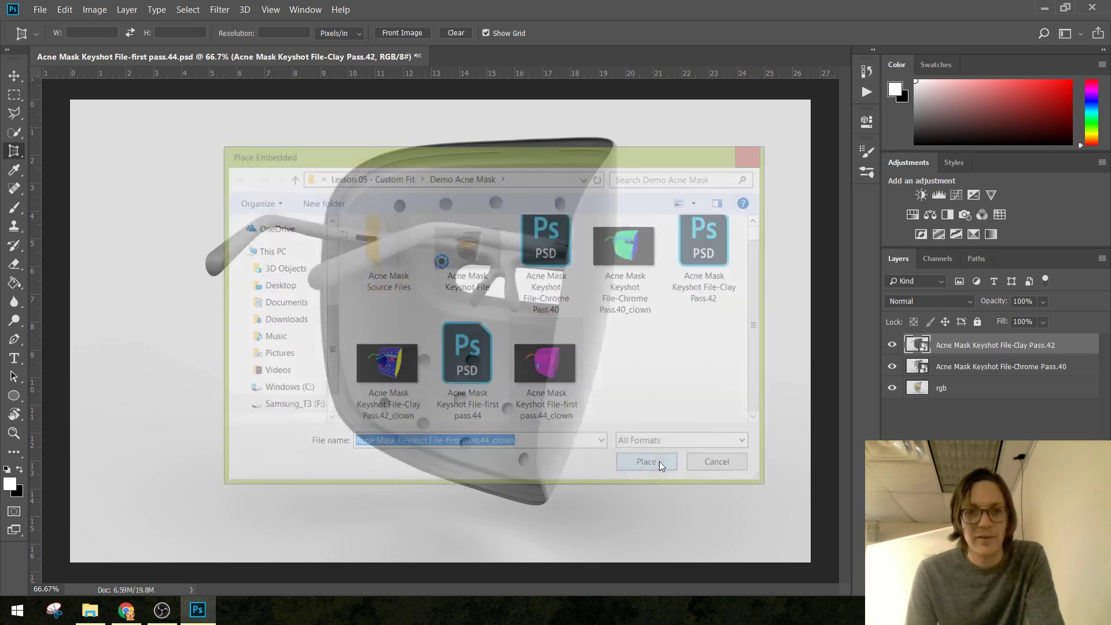
click(505, 33)
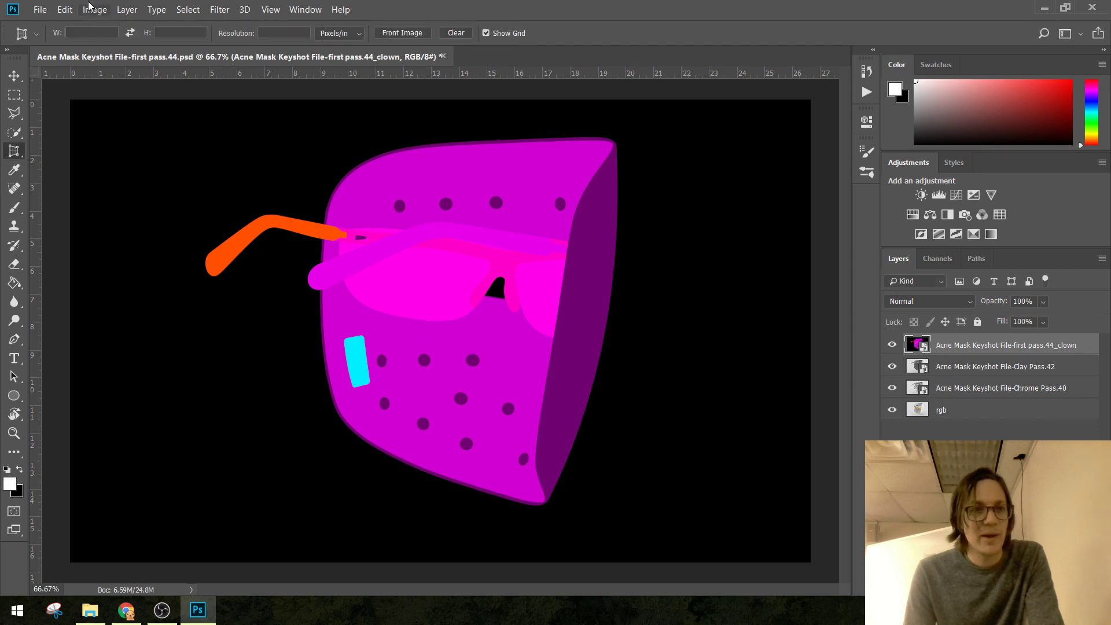
Place the Acne Mask Keyshot File-Clay Pass.42_clown image as an embedded layer at the top of the layer stack.
click(39, 10)
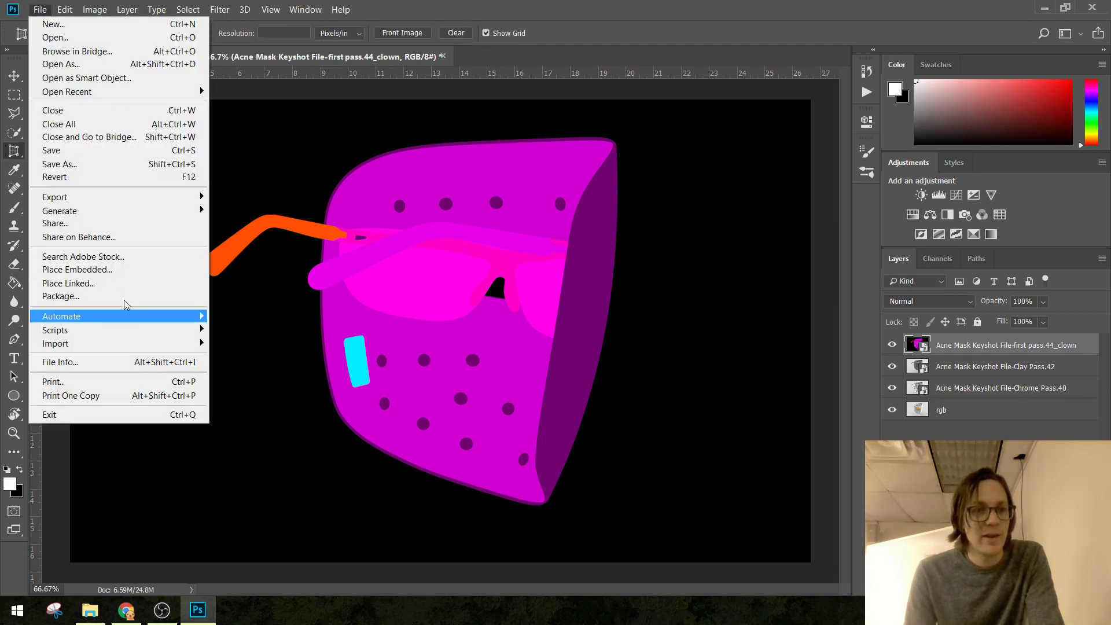
click(139, 269)
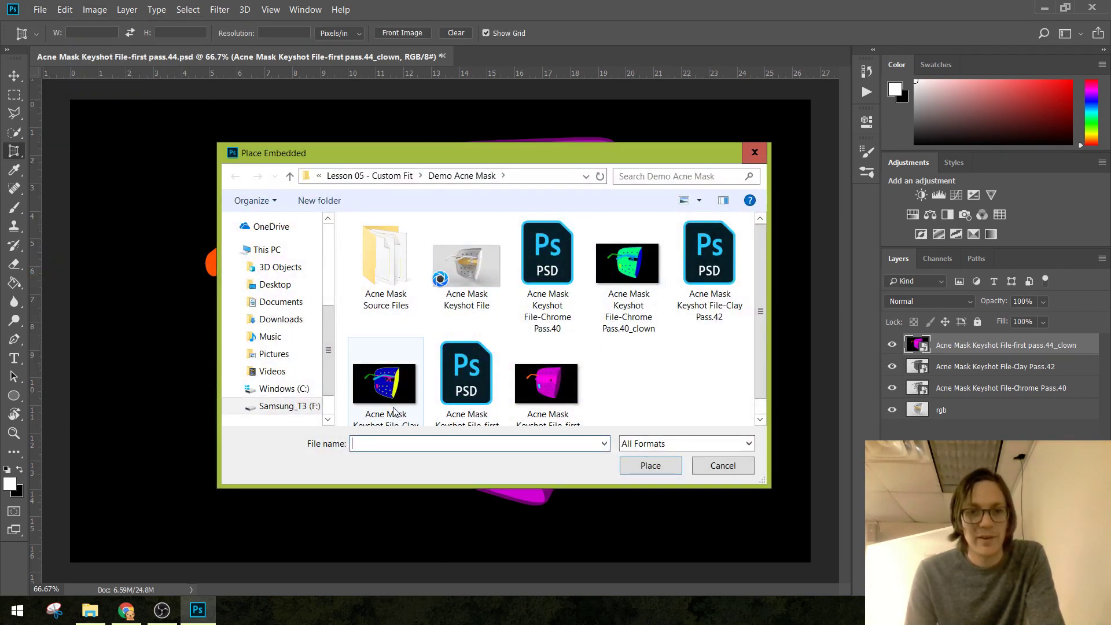
click(384, 383)
click(639, 471)
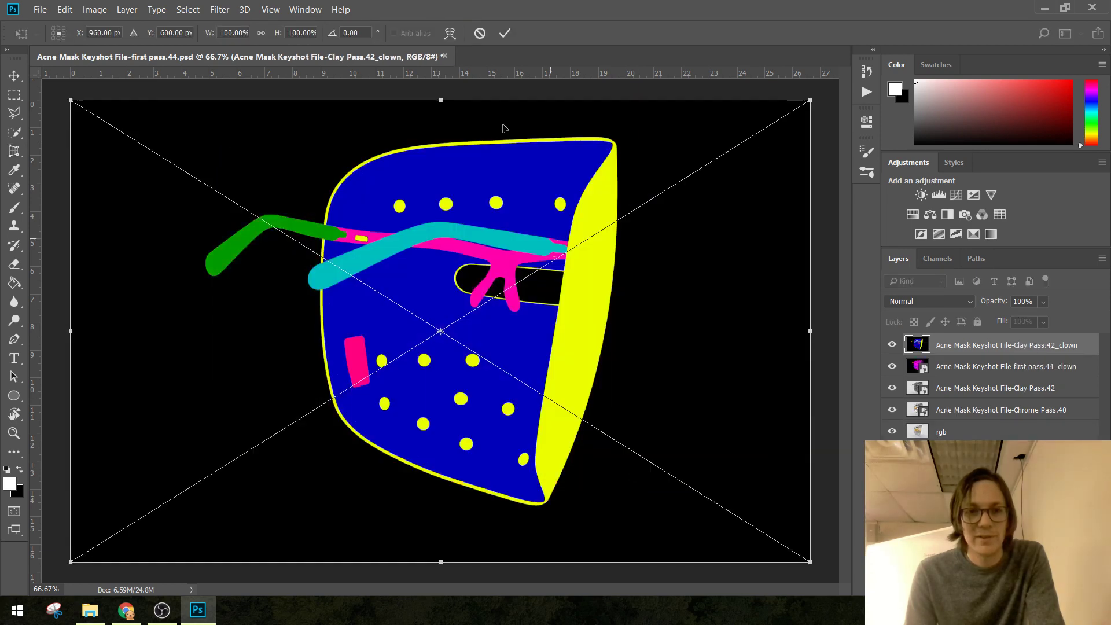
click(504, 33)
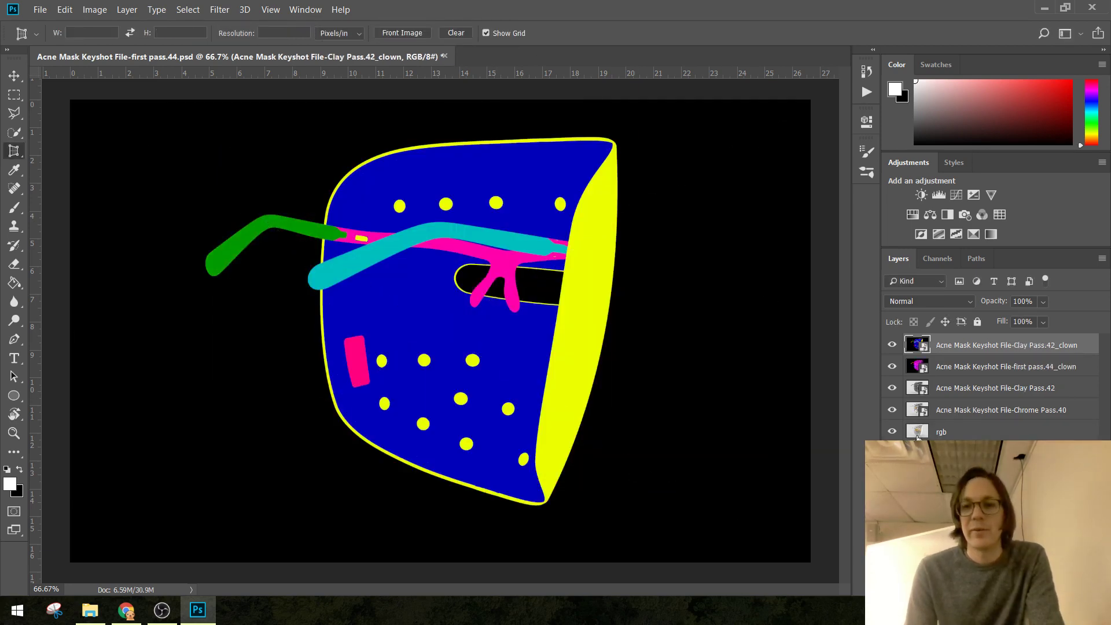
Save the layered document as the Photoshop file Acne Mask Working Render File in the Demo Acne Mask folder, with Maximize Compatibility on.
mouse_move(891, 432)
mouse_down()
mouse_move(875, 346)
mouse_move(897, 428)
mouse_up()
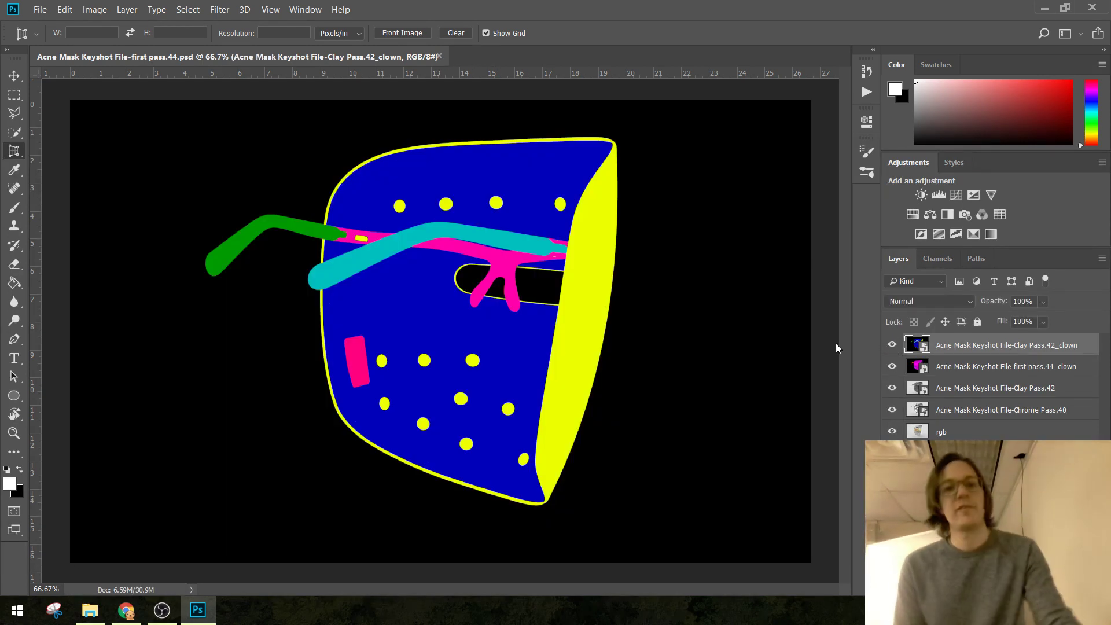
key(ctrl+shift+s)
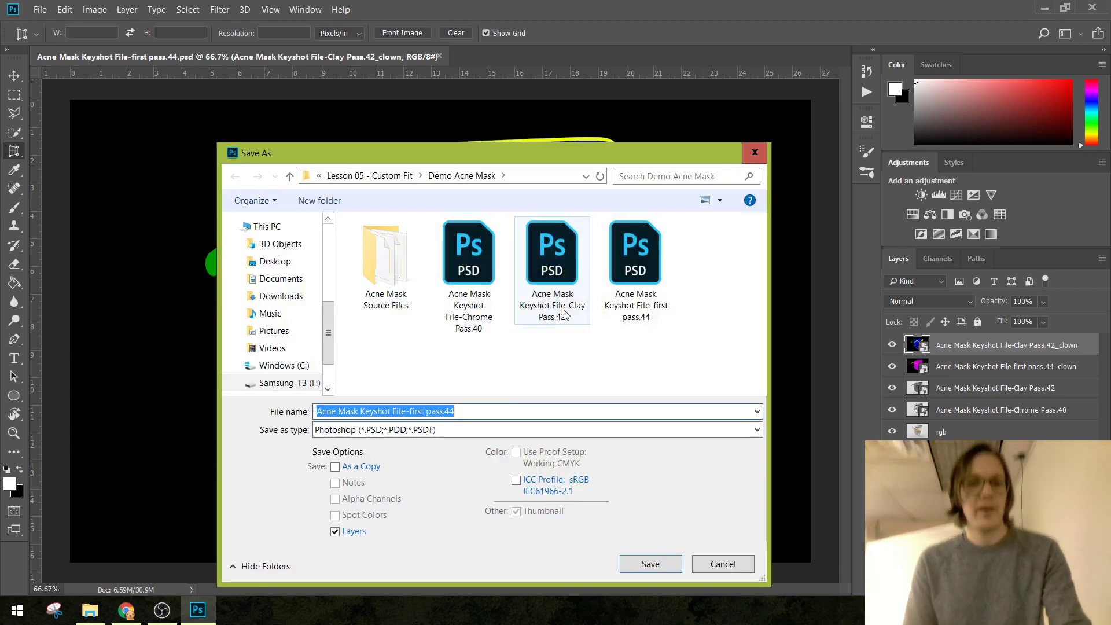
click(456, 411)
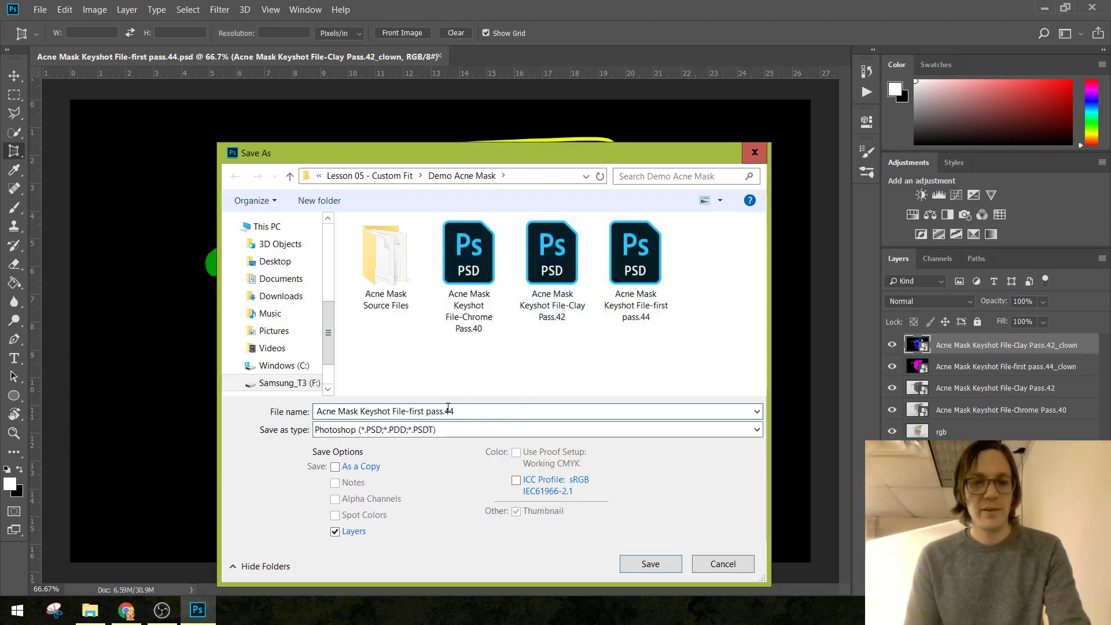
drag(455, 411, 359, 413)
key(BackSpace)
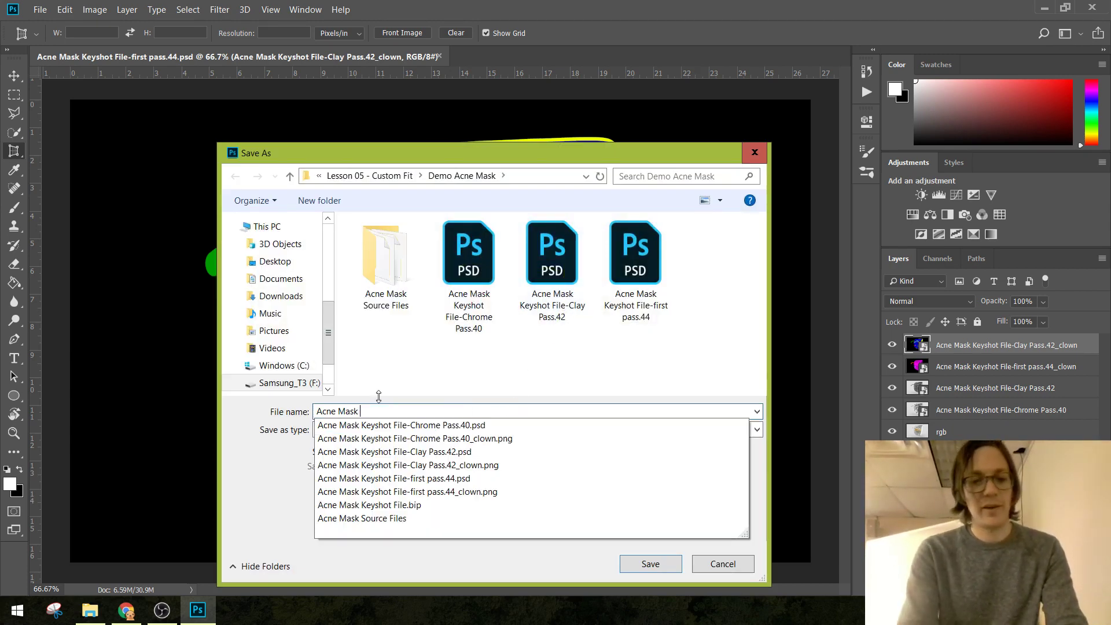
text(Working Re)
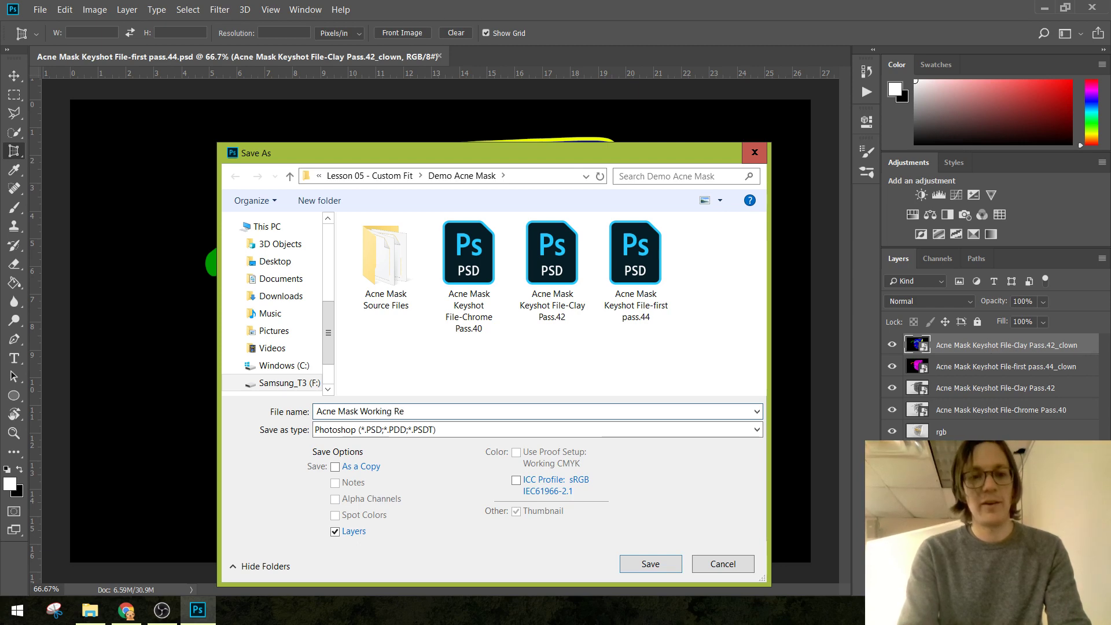
text(nder File)
key(Return)
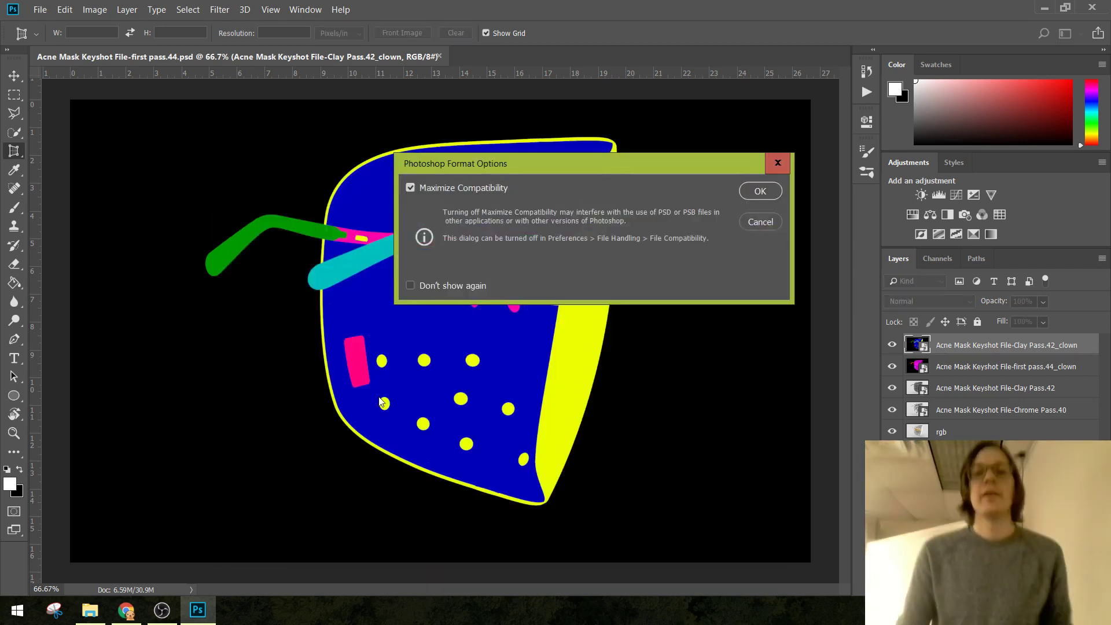
click(746, 192)
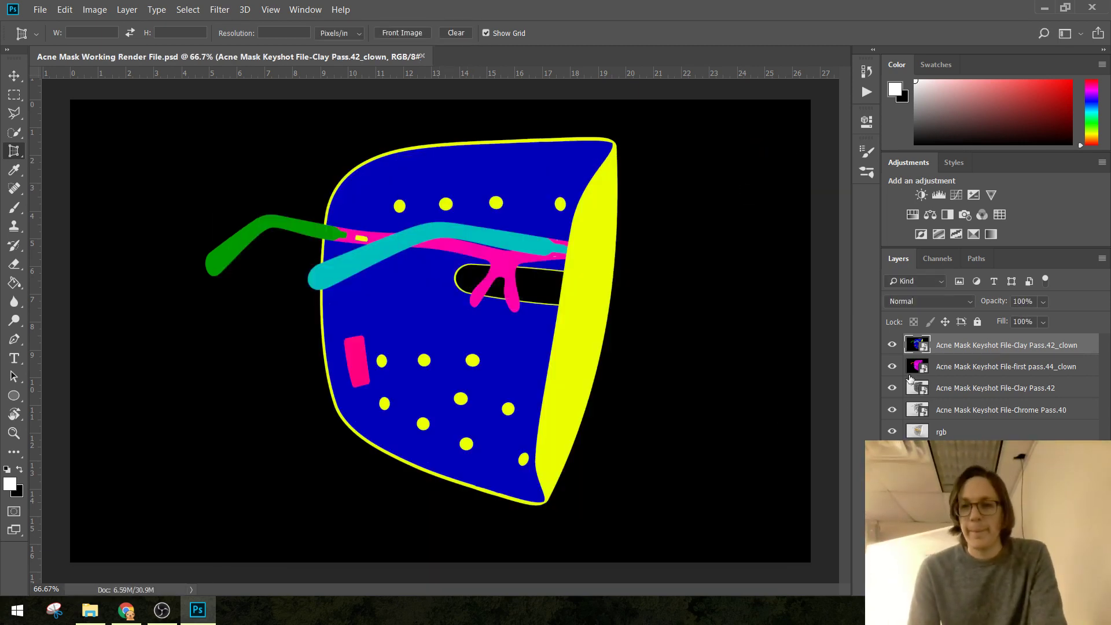
Hide the two clown layers, the clay pass and the chrome pass, and duplicate the rgb layer.
drag(892, 346, 891, 410)
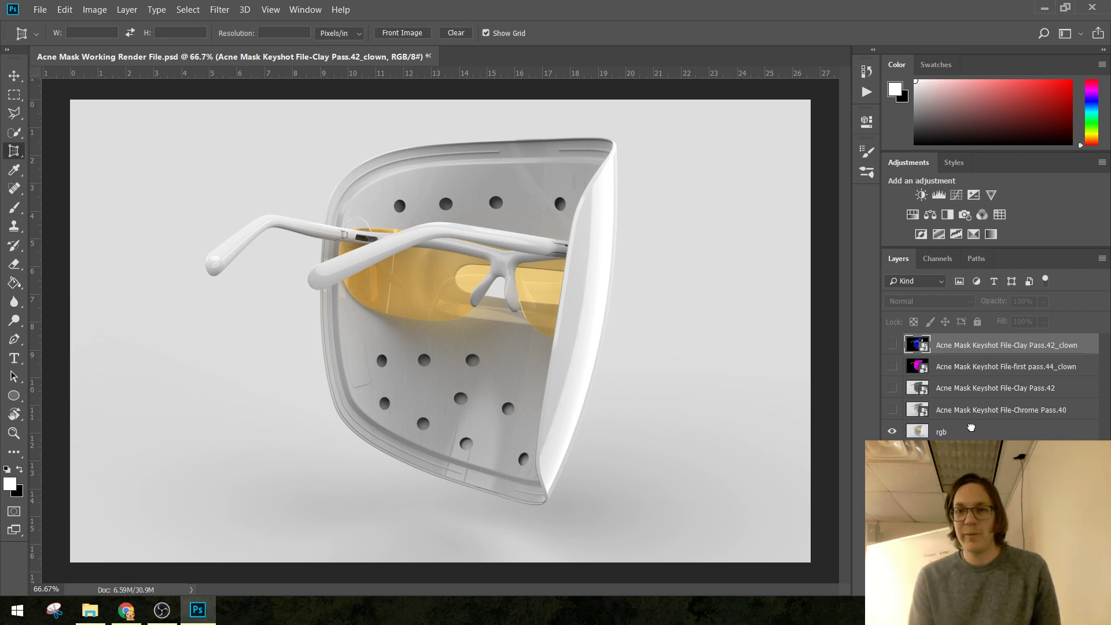
key(ctrl+j)
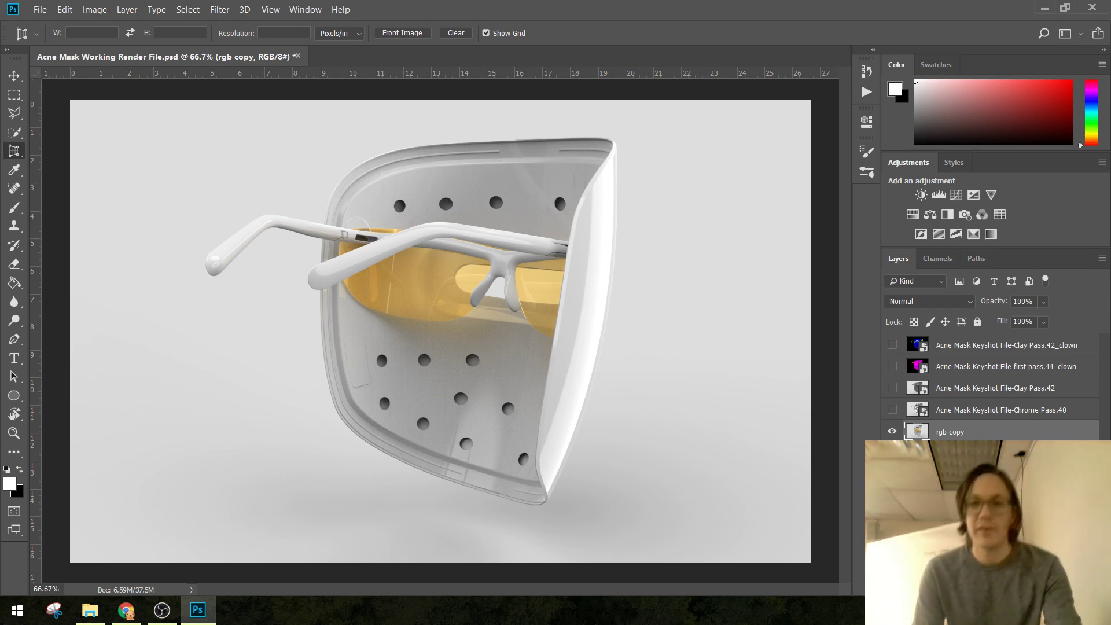
Duplicate the Acne Mask Keyshot File-Clay Pass.42 layer, keep the original hidden, and set the copy's blend mode to Overlay.
click(892, 387)
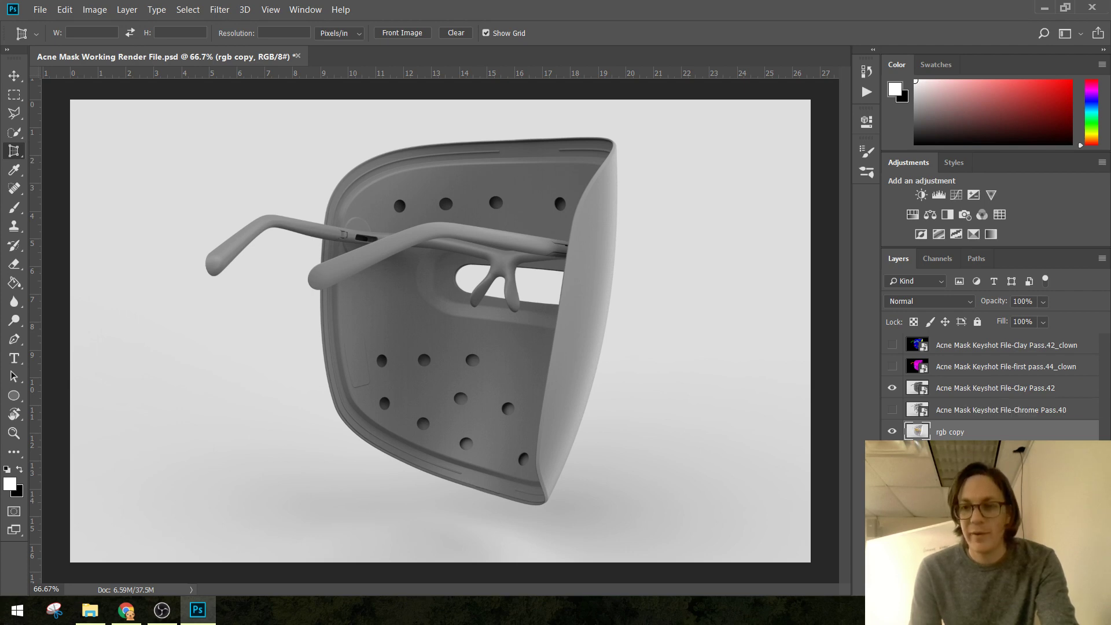
alt+drag(916, 387, 916, 405)
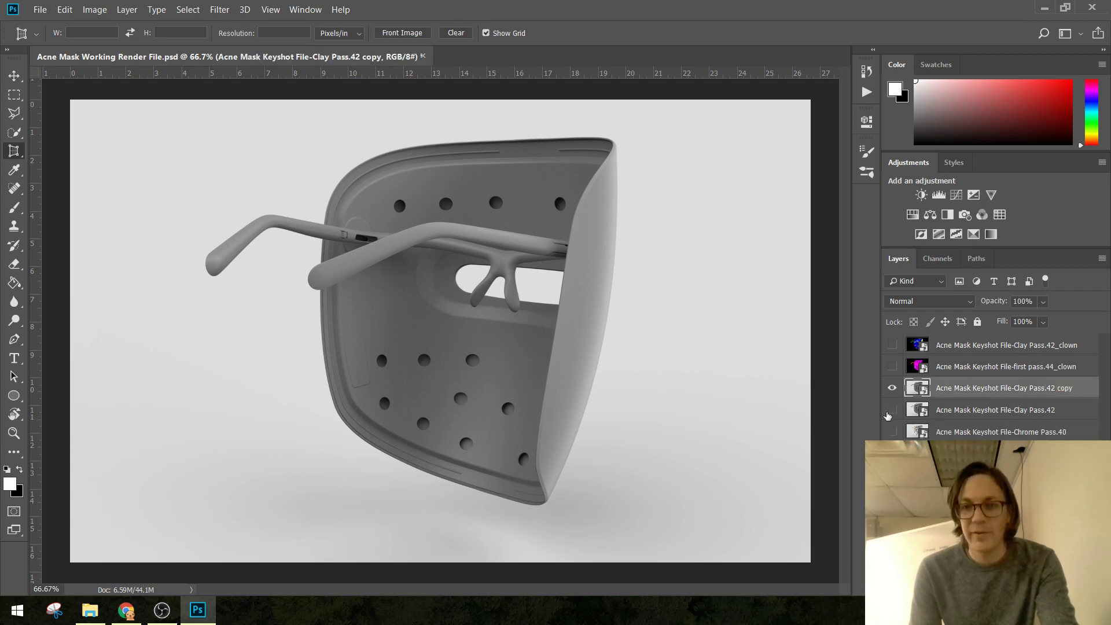
click(950, 307)
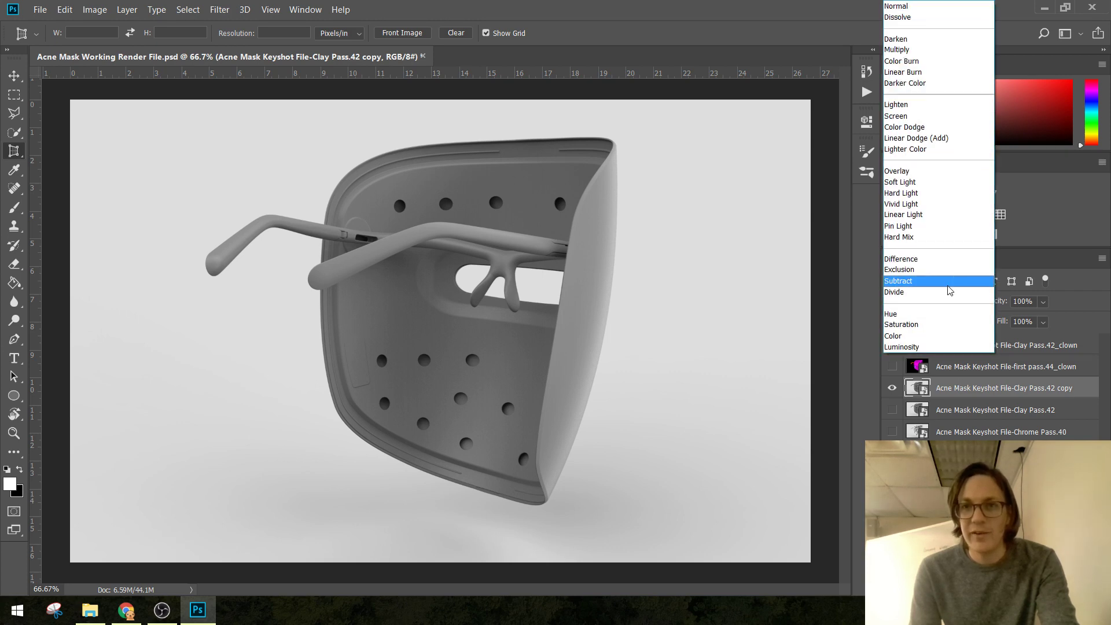
click(925, 171)
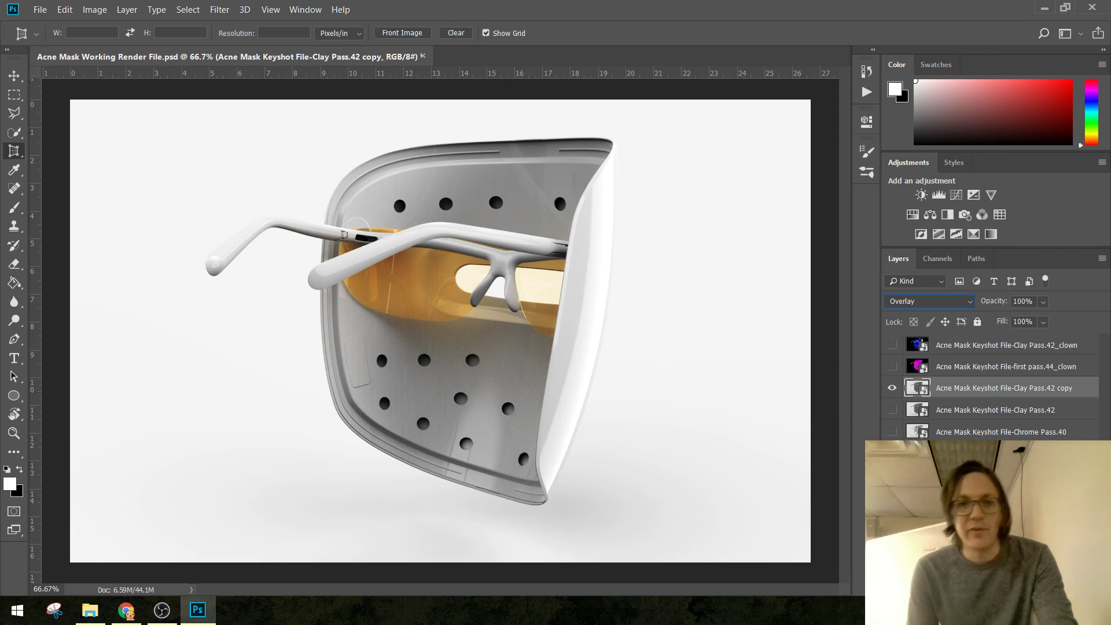
click(925, 303)
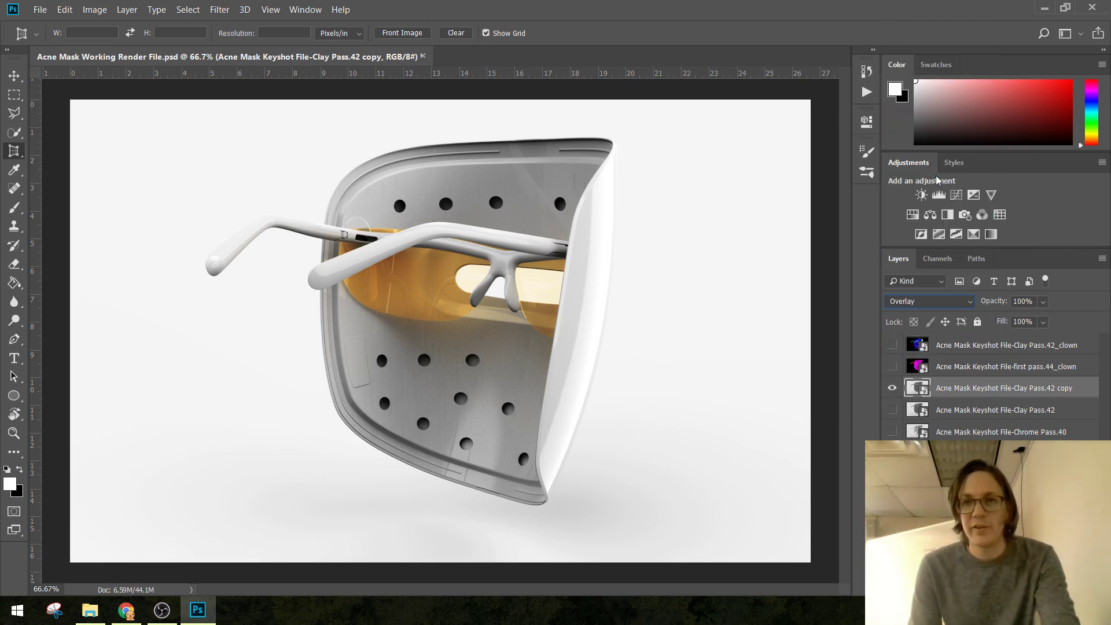
click(926, 168)
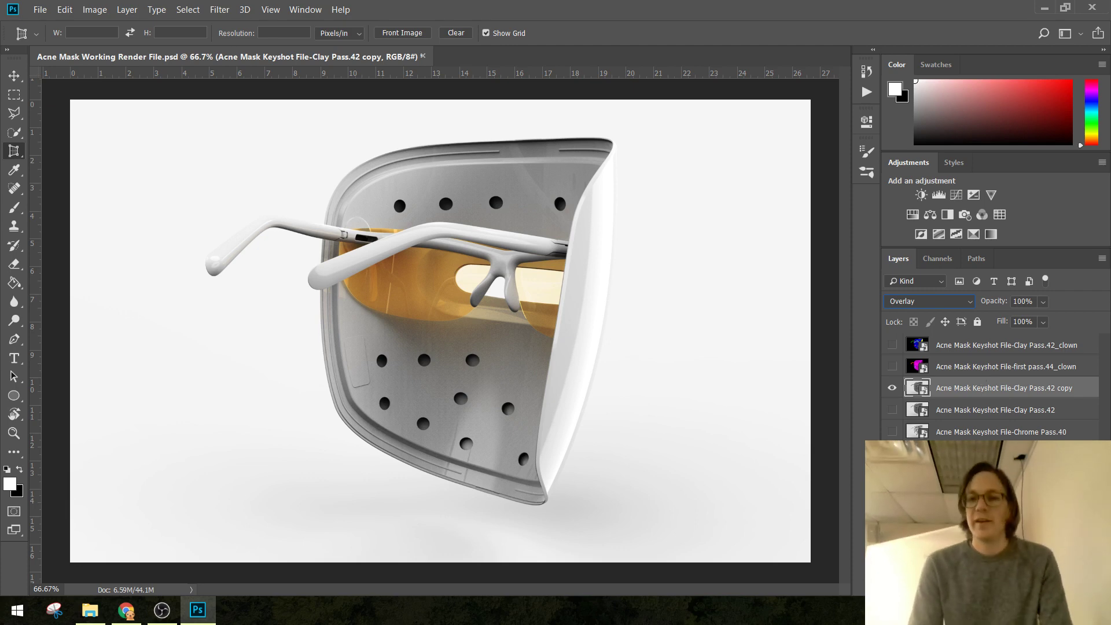
Compare the render with and without the Overlay clay pass copy by switching that layer's visibility, leaving it shown.
click(892, 388)
click(892, 388)
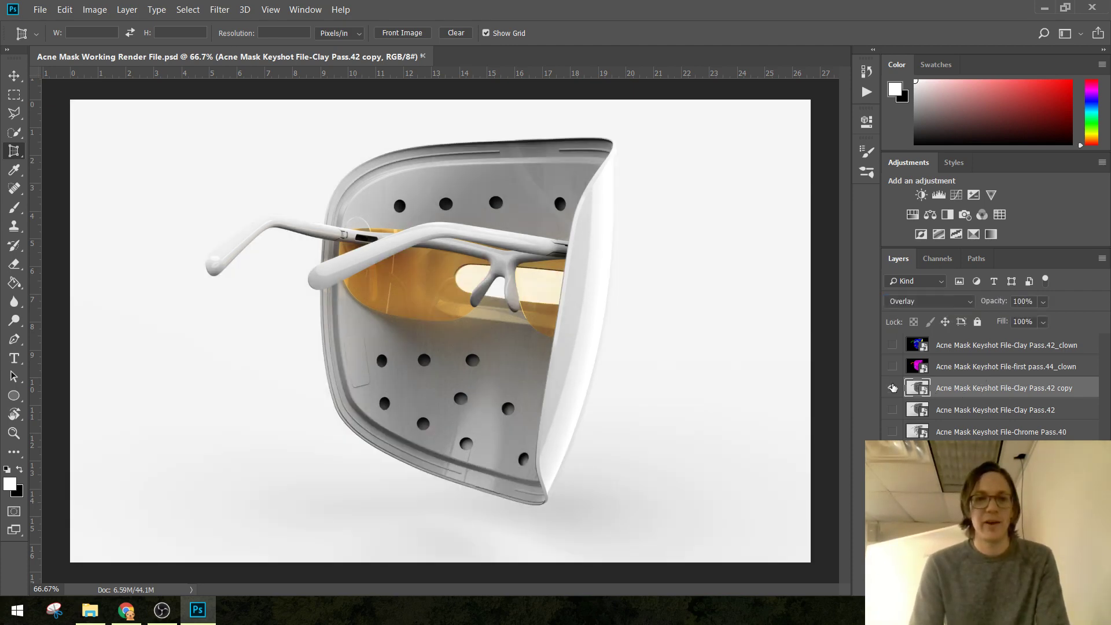
click(892, 387)
click(893, 388)
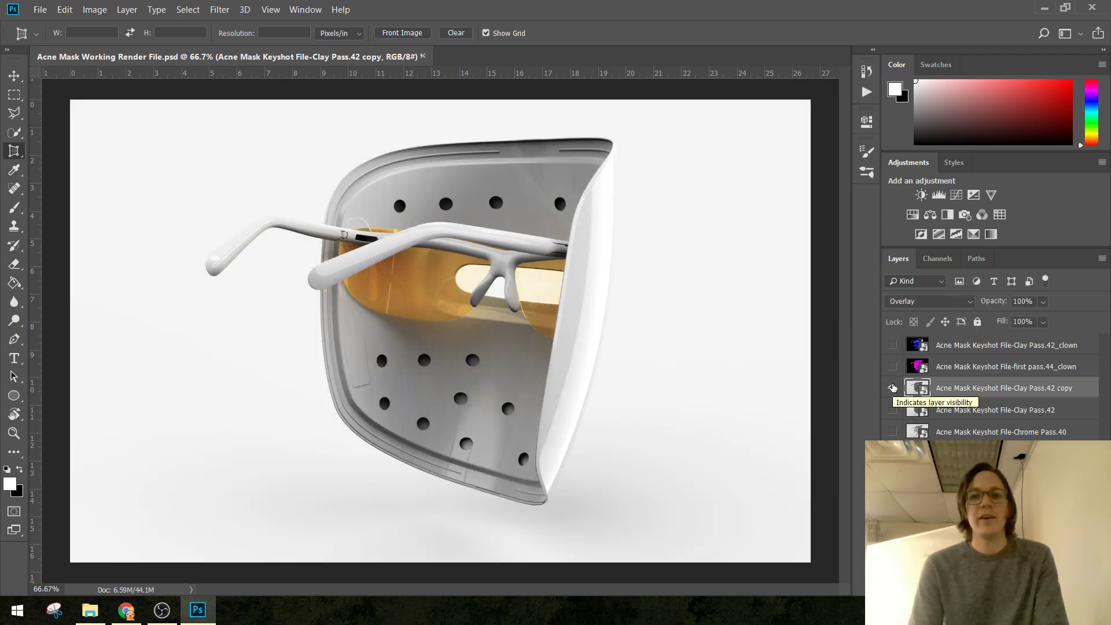
click(892, 387)
click(892, 387)
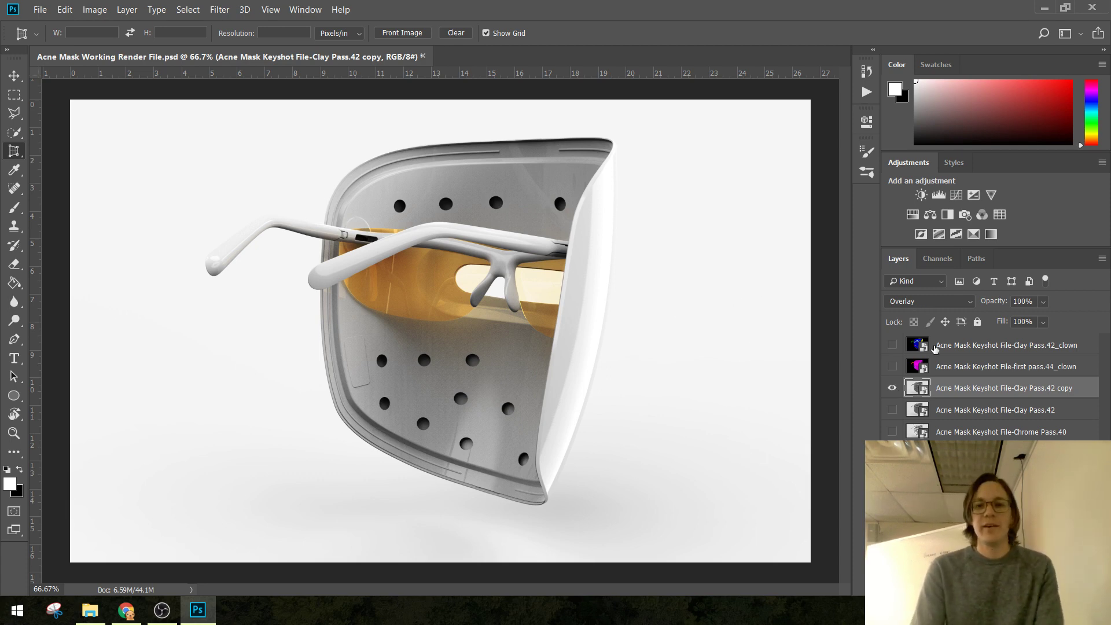
click(892, 389)
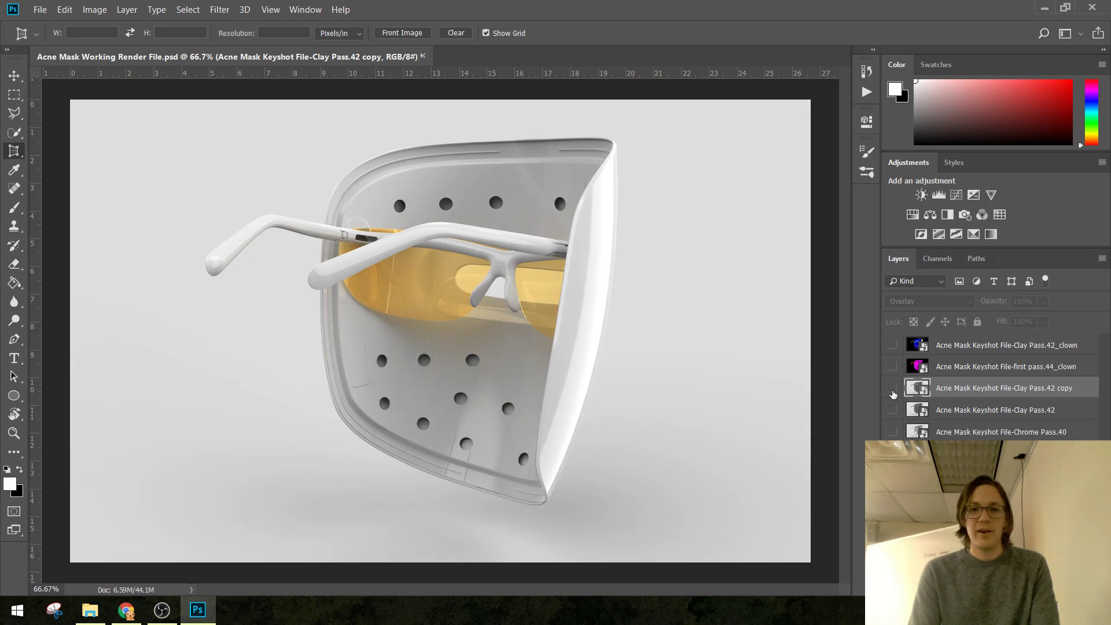
click(892, 389)
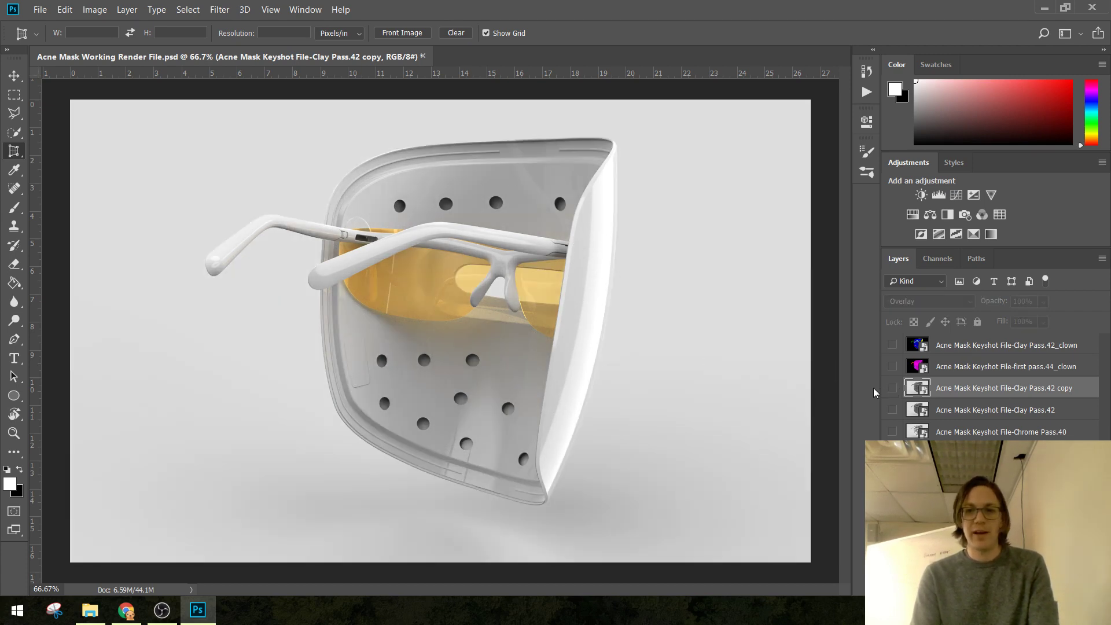
click(891, 389)
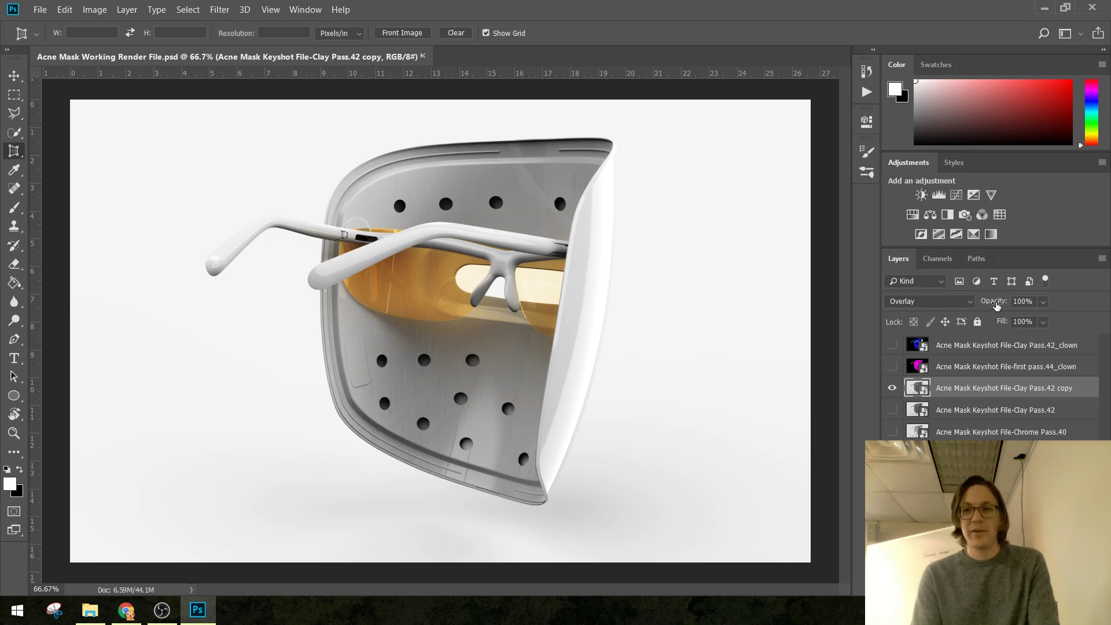
Lower the clay pass copy's opacity to 31% and compare the render with the layer hidden and shown.
drag(995, 306, 947, 307)
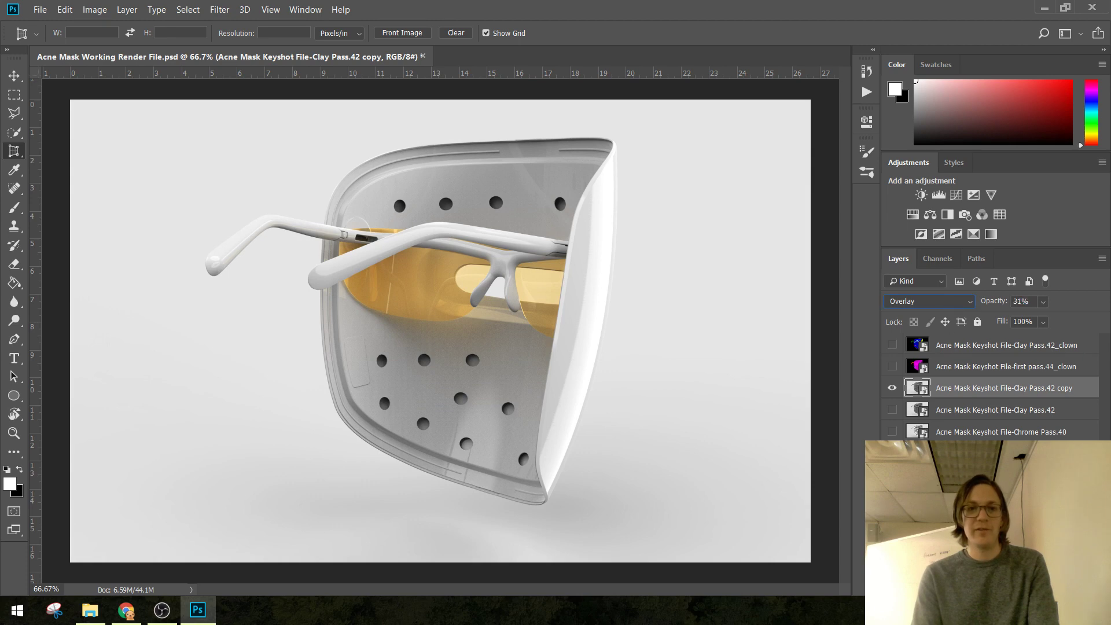
click(892, 387)
click(892, 388)
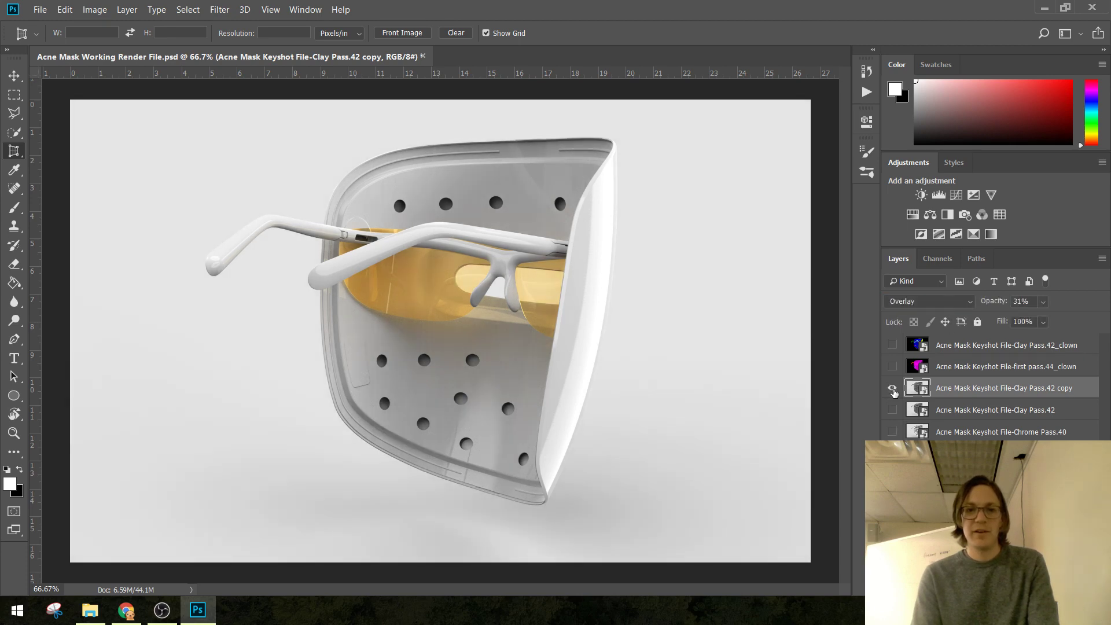
click(893, 391)
click(893, 393)
click(893, 391)
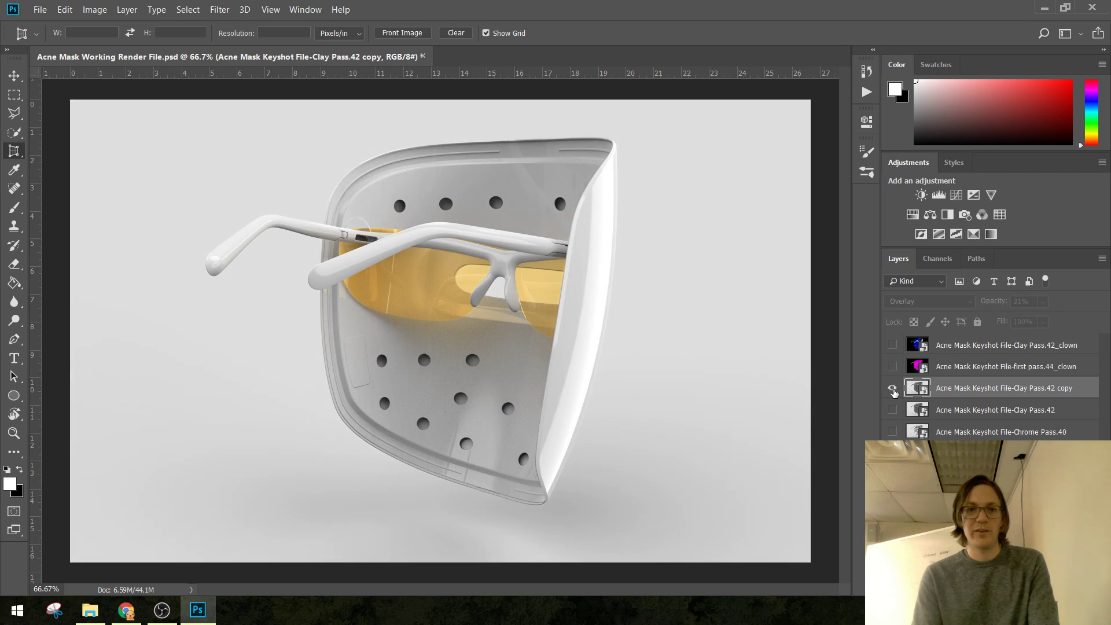
click(892, 391)
click(893, 392)
click(893, 392)
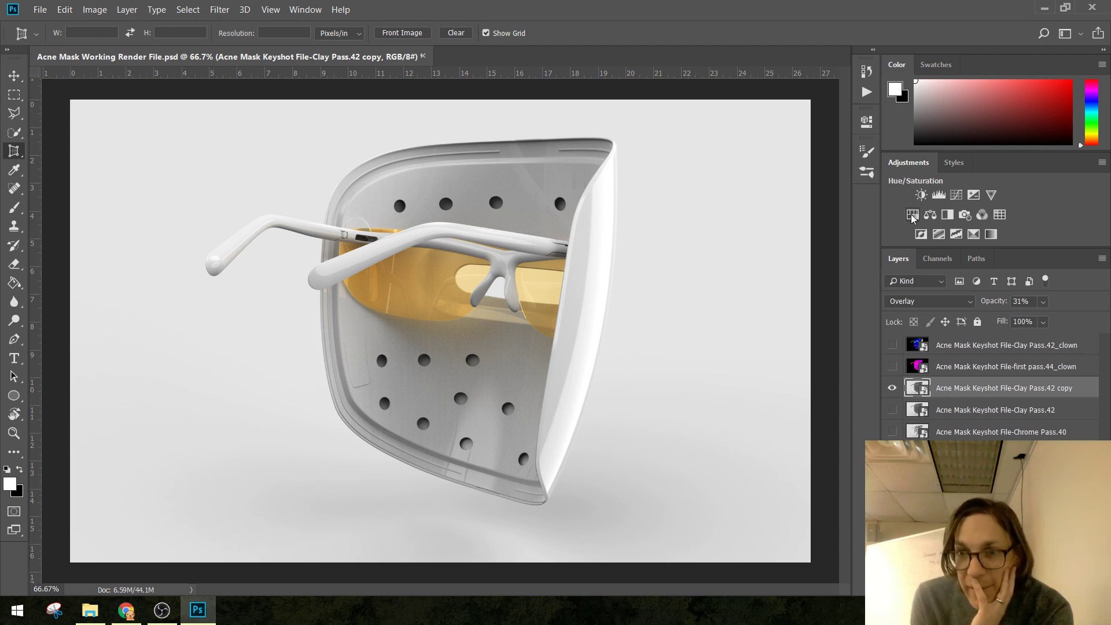
Add a Levels adjustment layer above the clay pass copy with the midtone input level at 1.79.
click(938, 195)
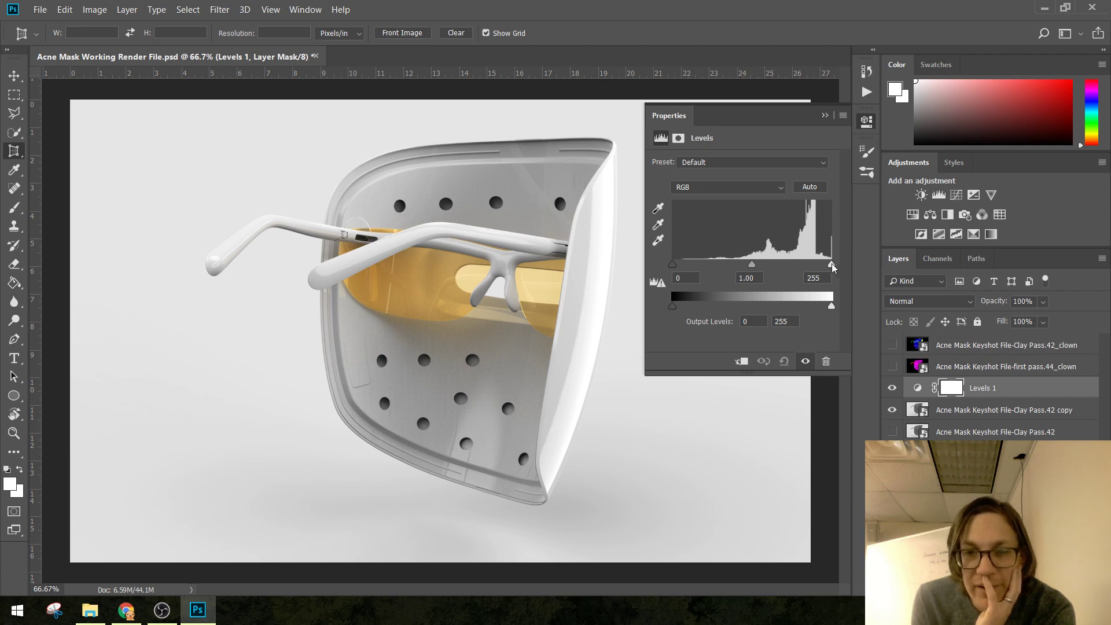
mouse_move(833, 267)
mouse_down()
mouse_move(820, 268)
mouse_move(833, 268)
mouse_up()
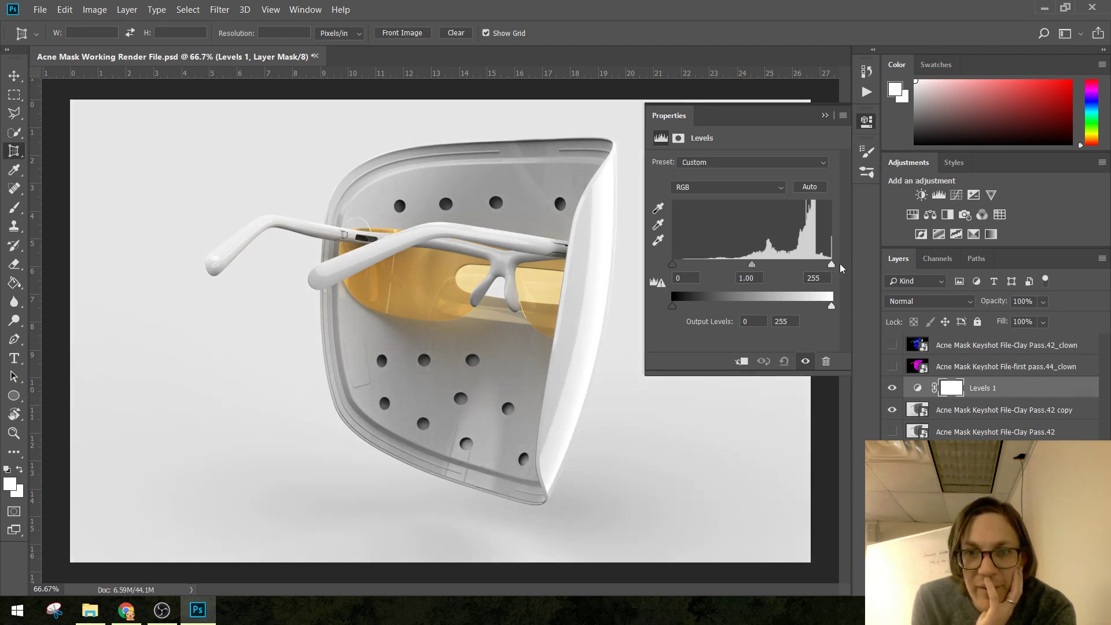
mouse_move(755, 268)
mouse_down()
mouse_move(723, 274)
mouse_move(781, 251)
mouse_move(754, 258)
mouse_up()
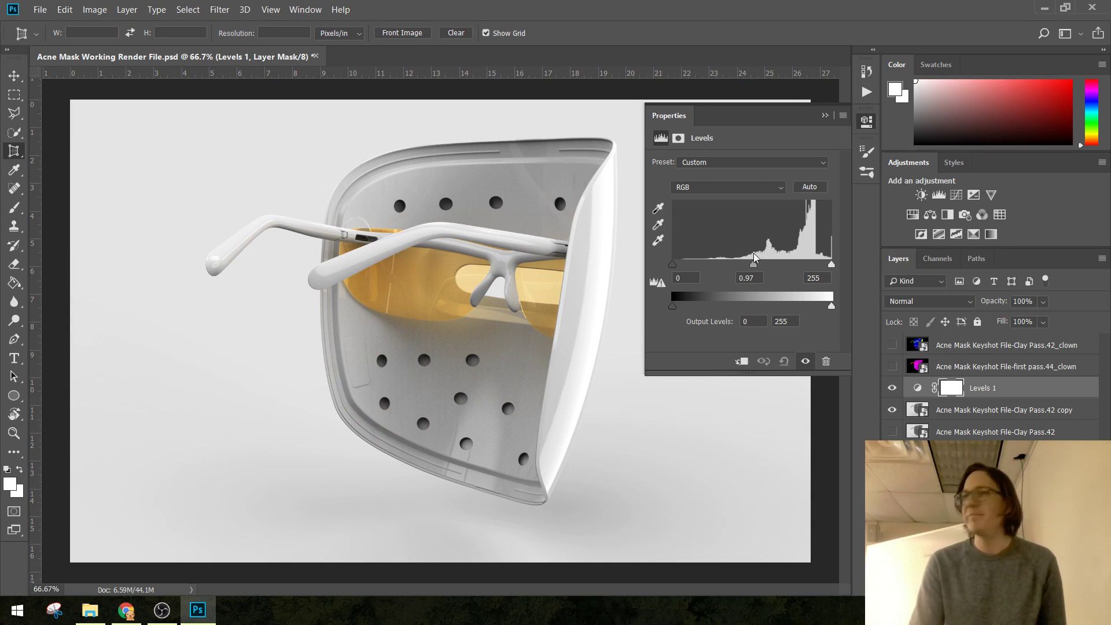
drag(754, 255, 720, 261)
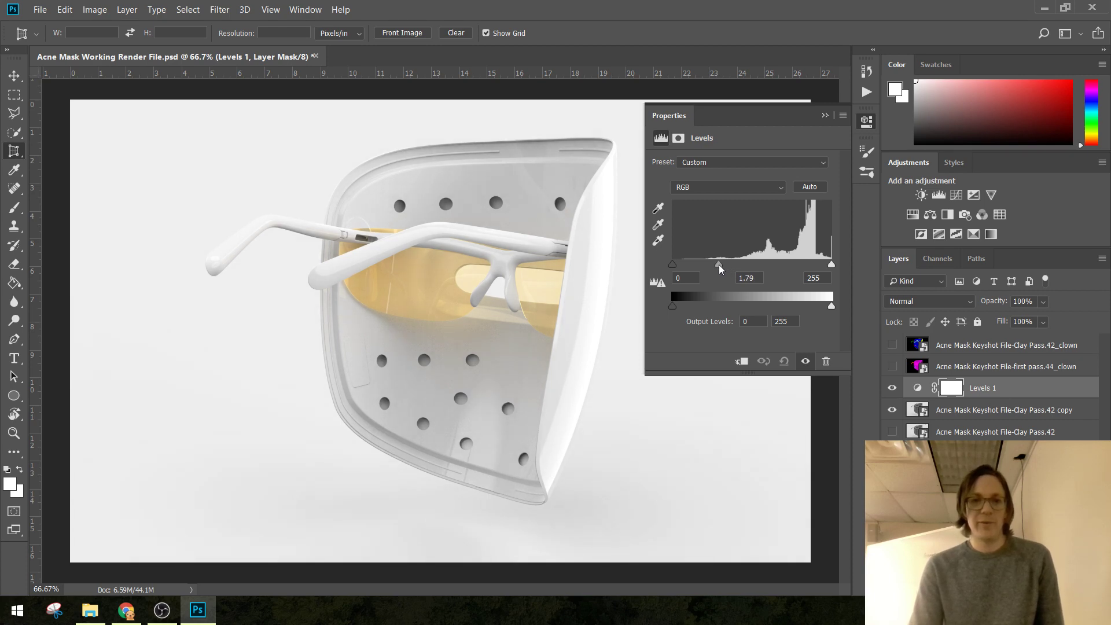
click(825, 119)
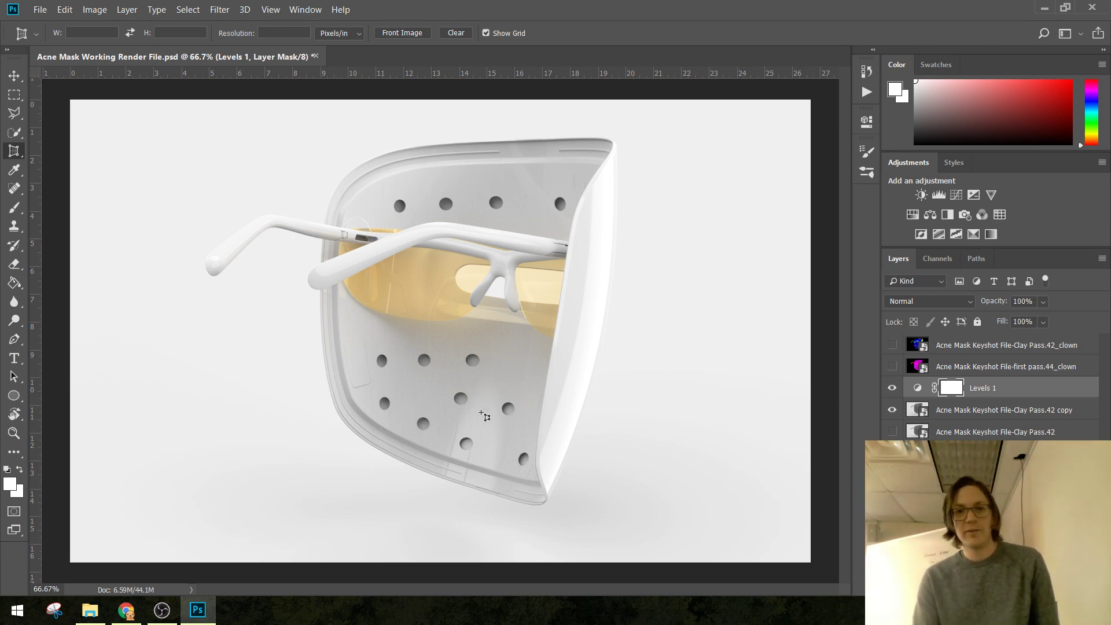
Compare the render with and without the clay pass copy, and hide the Levels adjustment layer while keeping the clay copy shown.
click(892, 410)
click(892, 410)
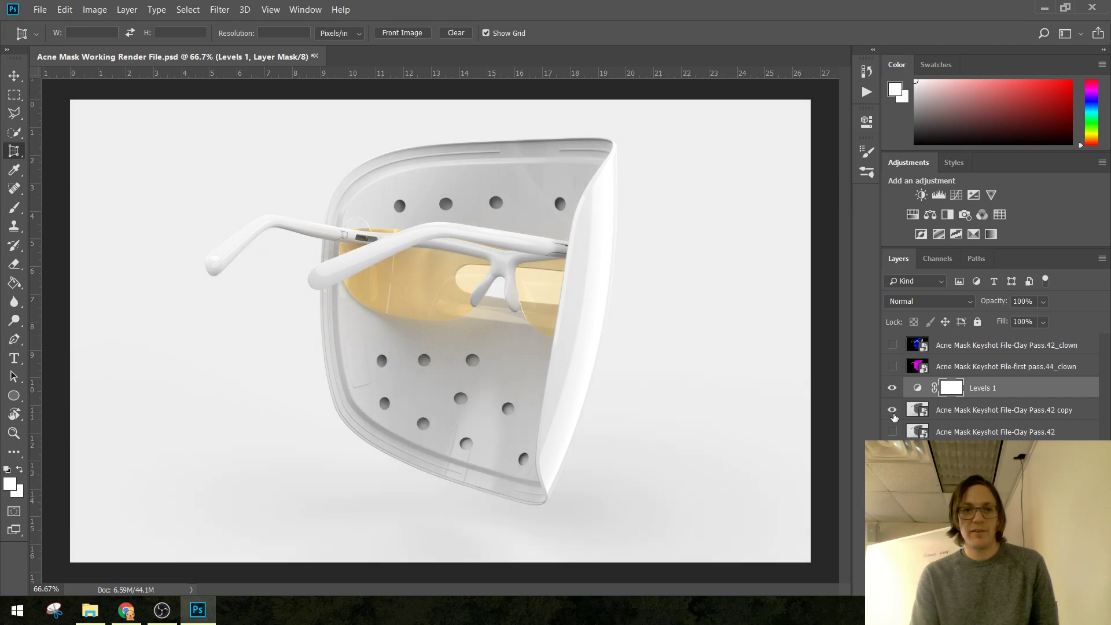
click(892, 410)
click(892, 410)
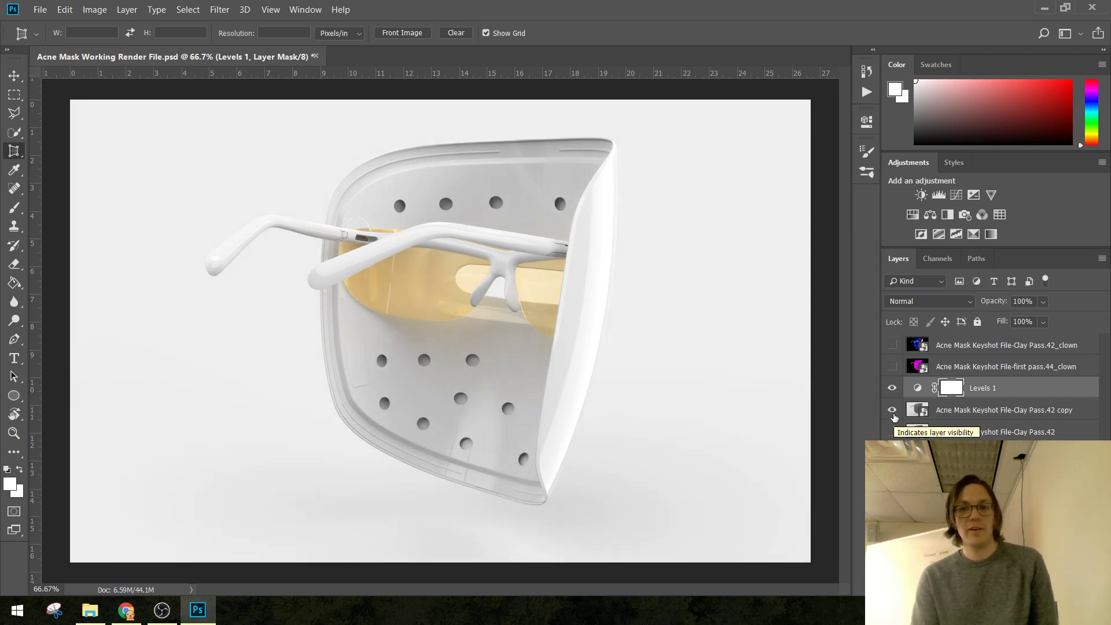
click(892, 410)
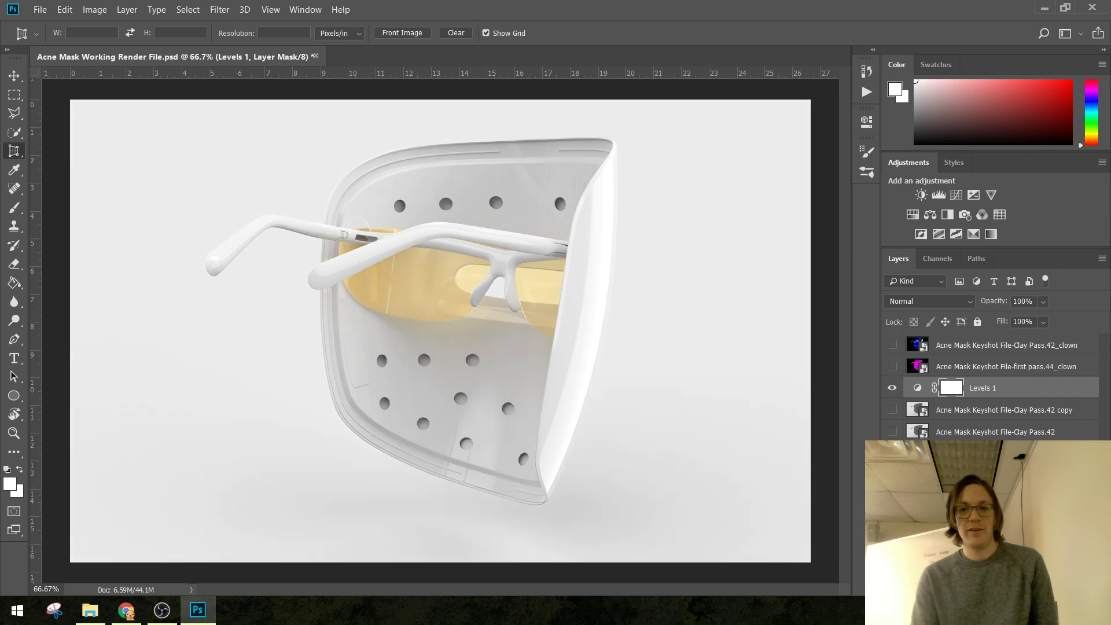
click(893, 390)
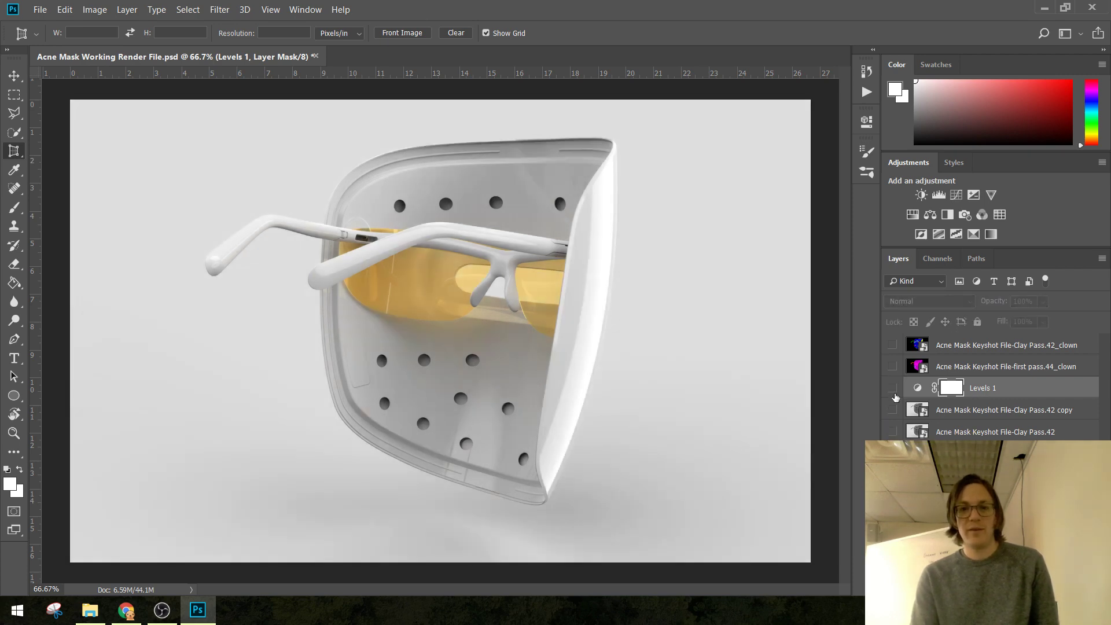
click(892, 410)
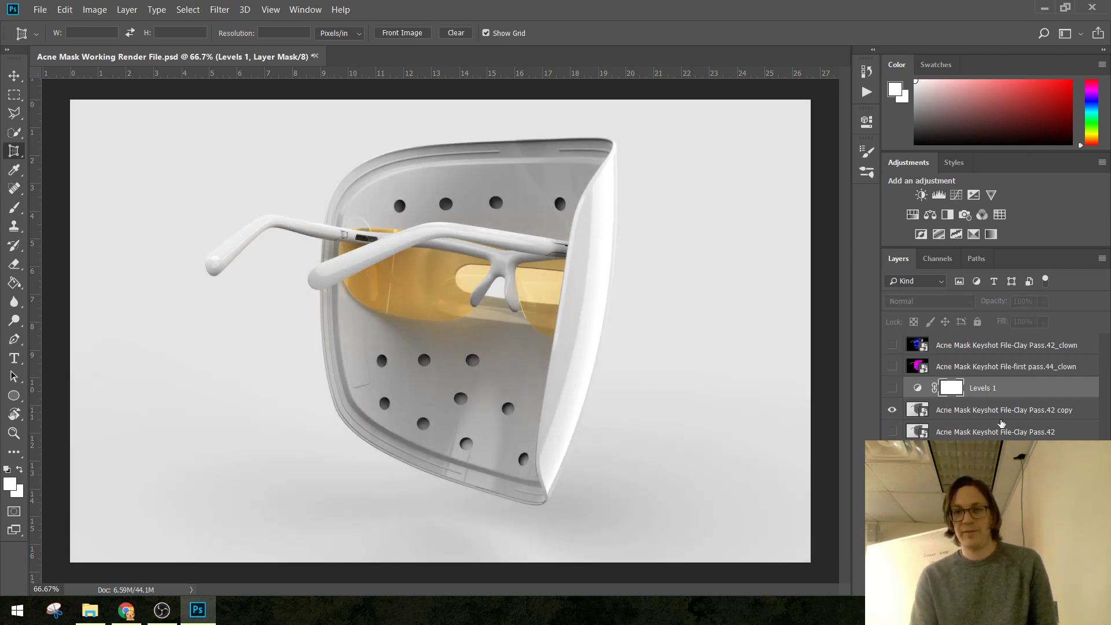
Make the Levels adjustment layer visible above the clay pass copy and select it.
click(967, 411)
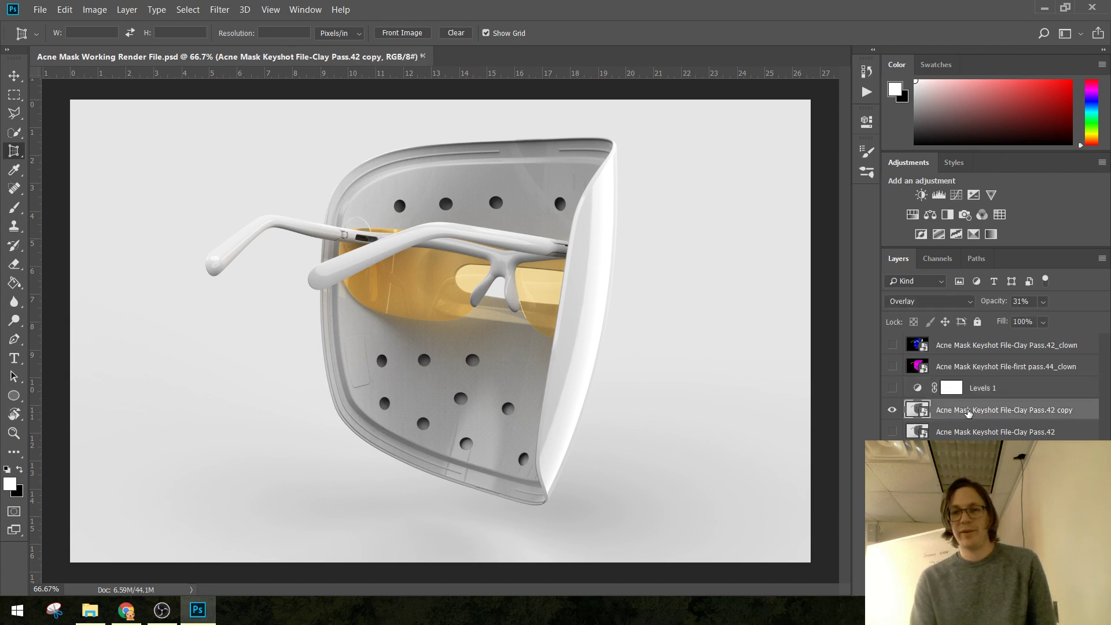
click(893, 390)
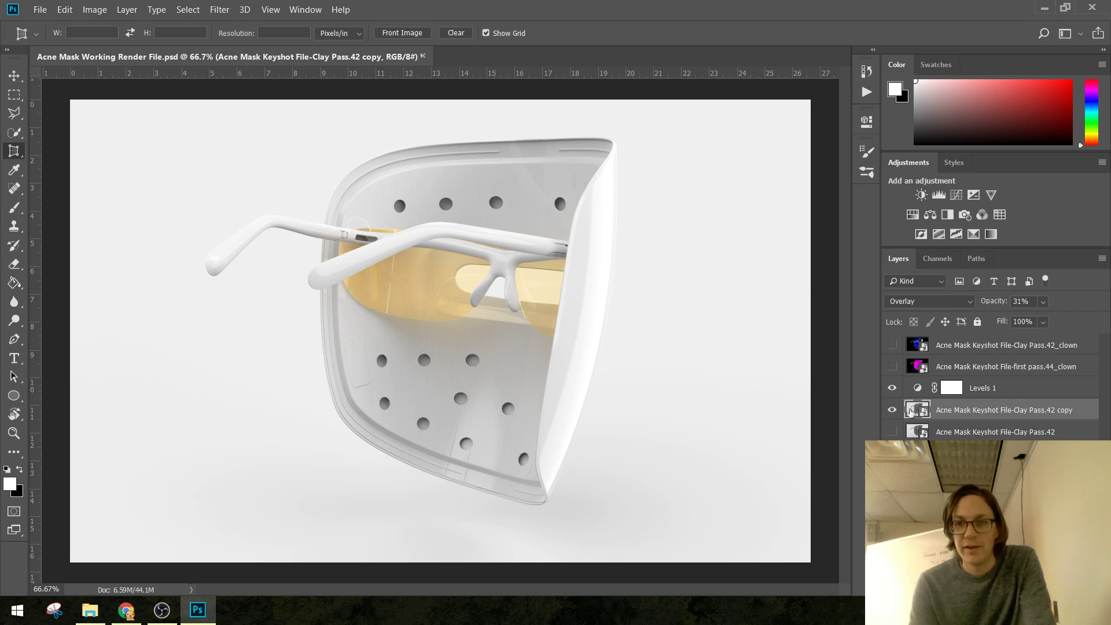
click(1011, 389)
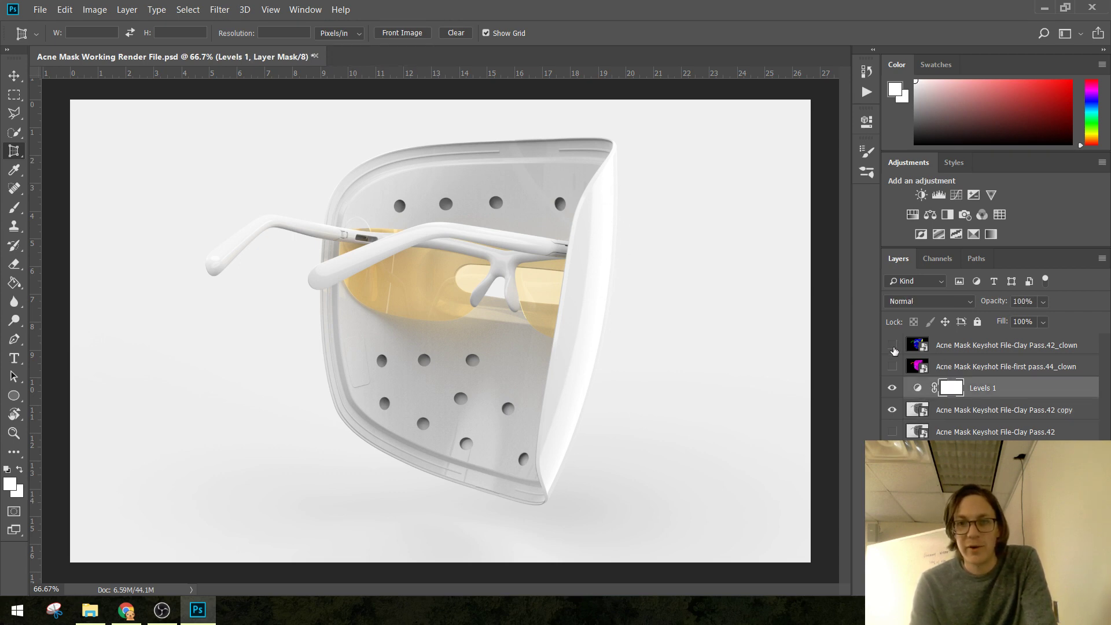
Show and select the Clay Pass.42_clown layer, and set the Color Range fuzziness to 20.
click(892, 345)
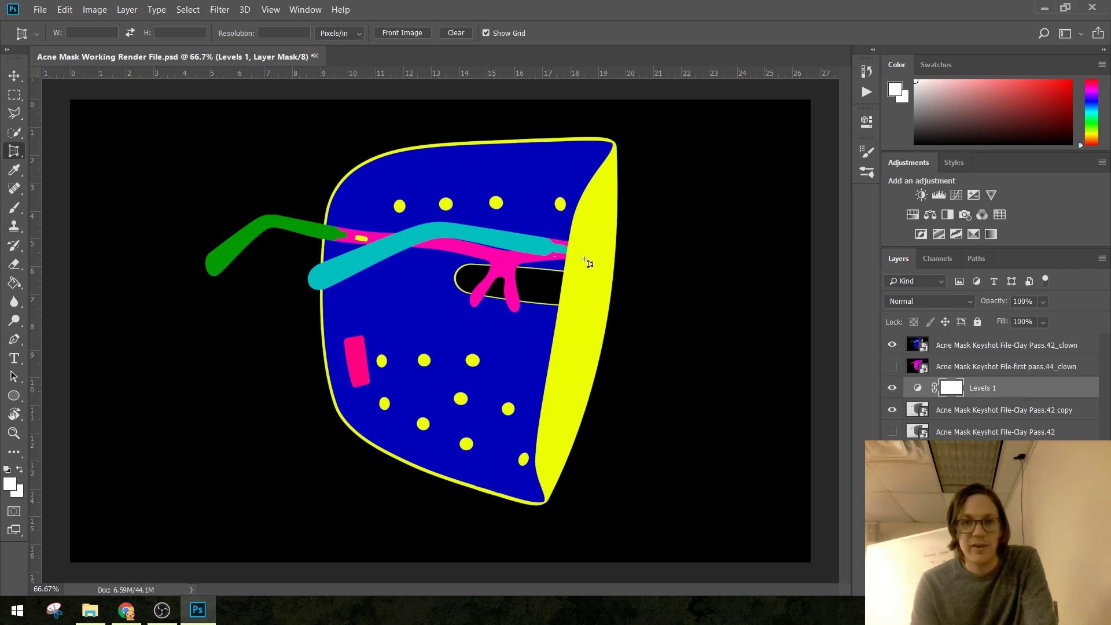
click(964, 349)
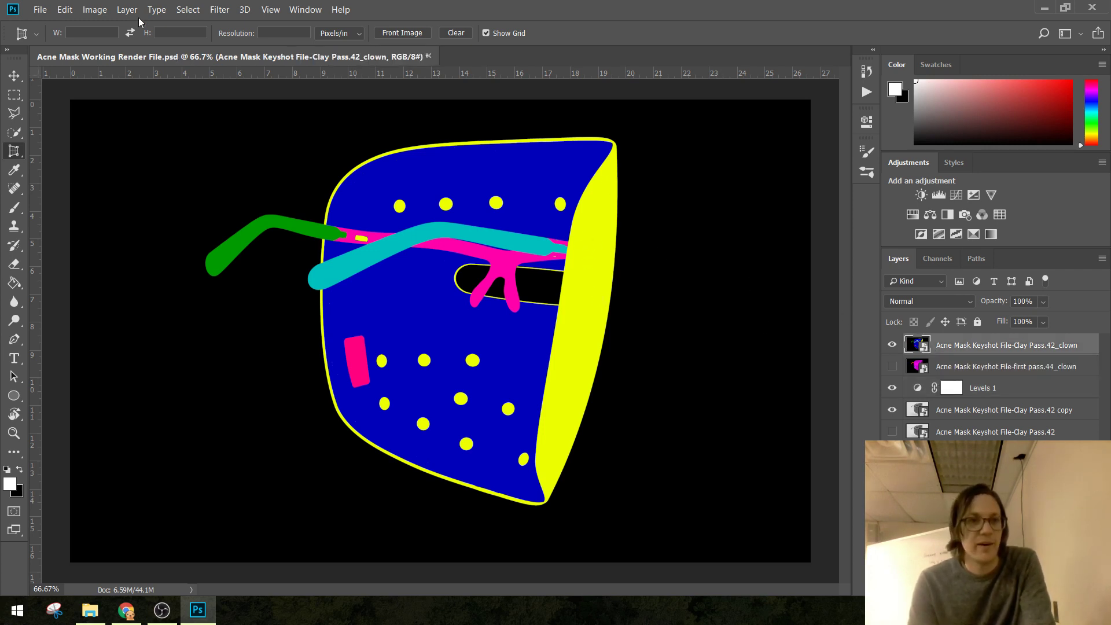
click(187, 10)
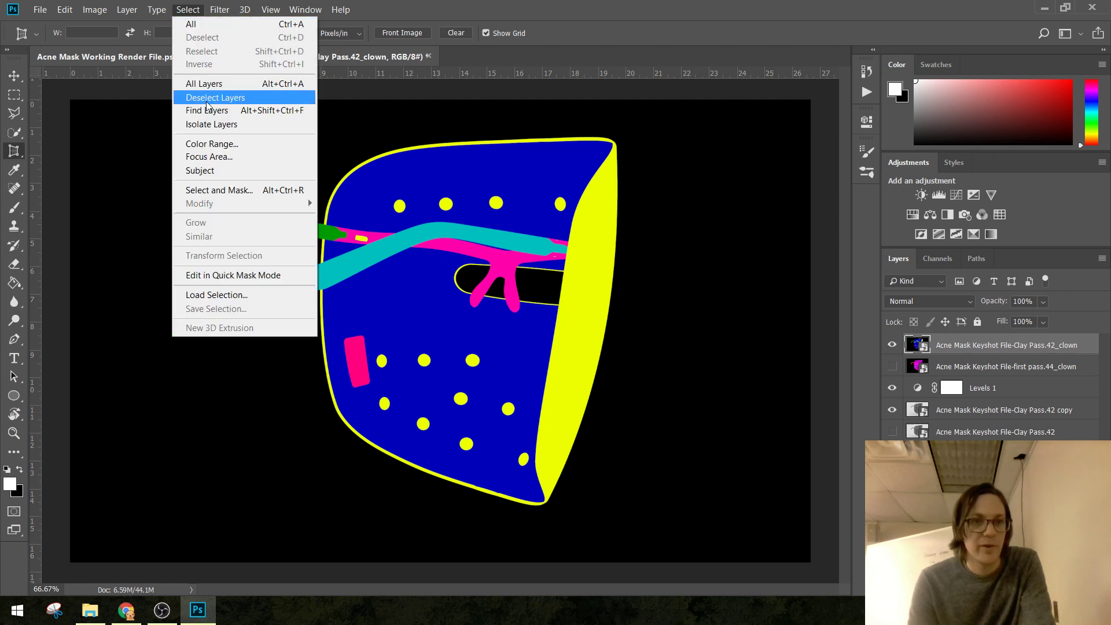
click(225, 144)
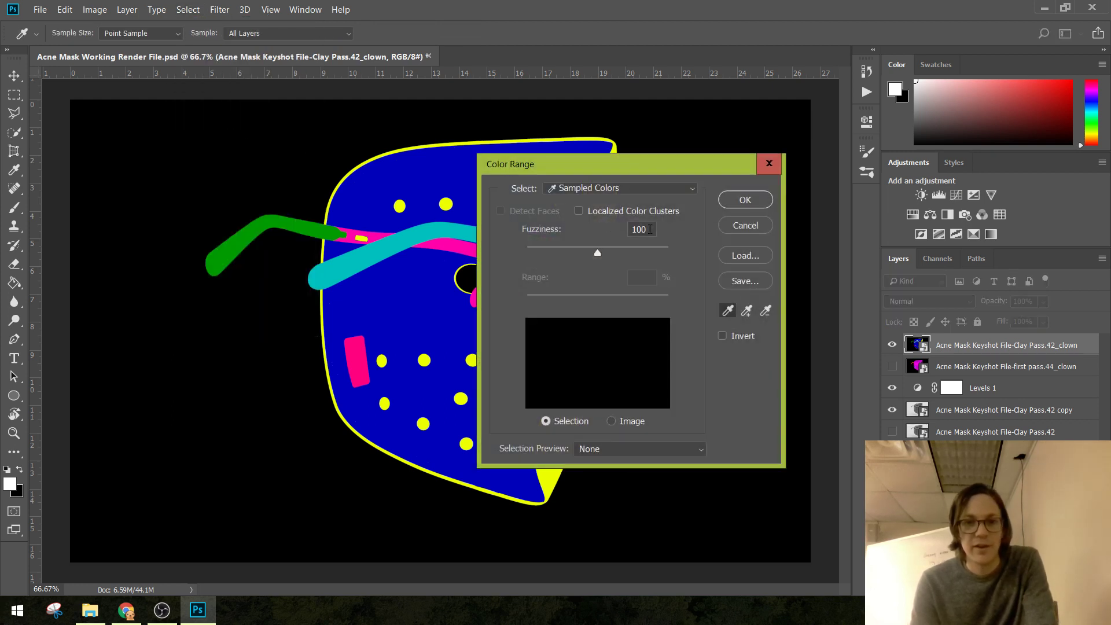
double_click(647, 230)
text(20)
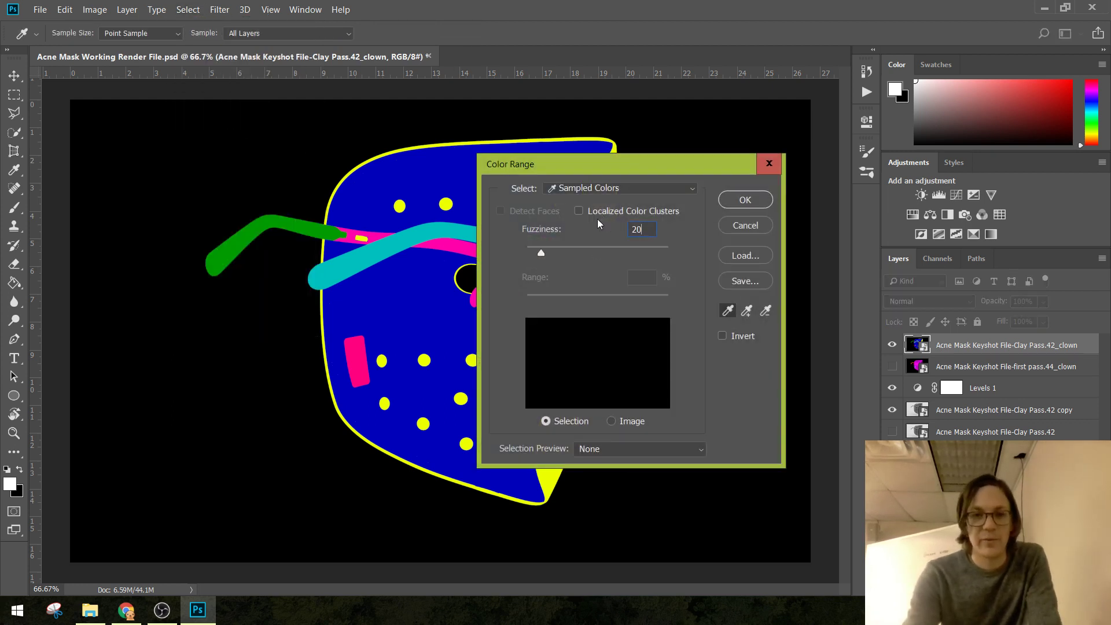
key(Return)
click(538, 239)
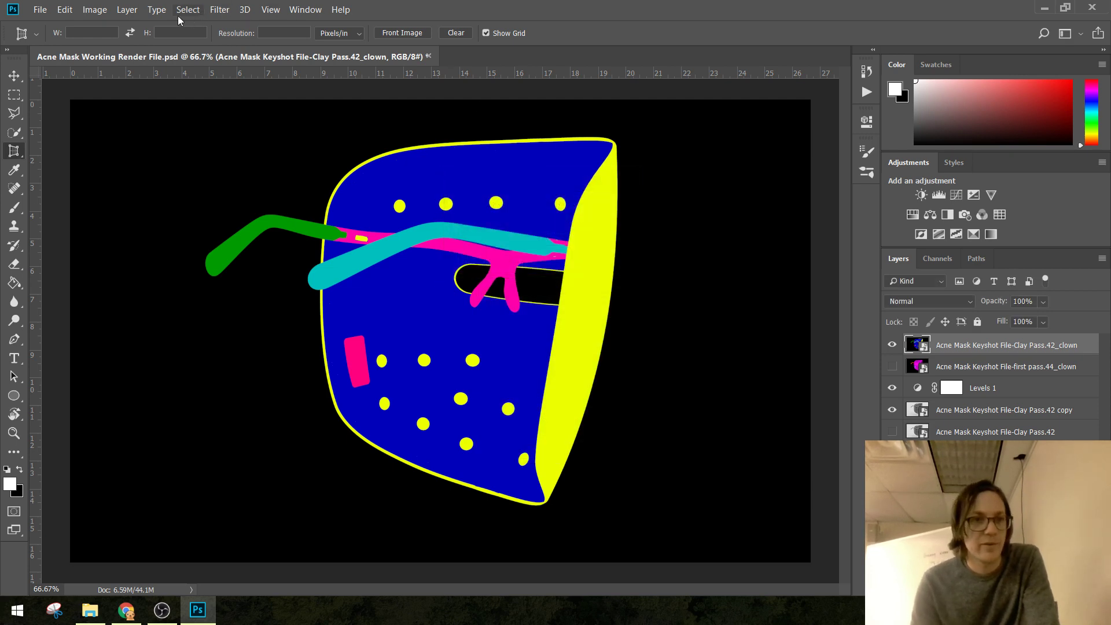
Select the yellow areas of the clown pass using Color Range at fuzziness 20, and hide the clown layer.
click(187, 10)
click(212, 144)
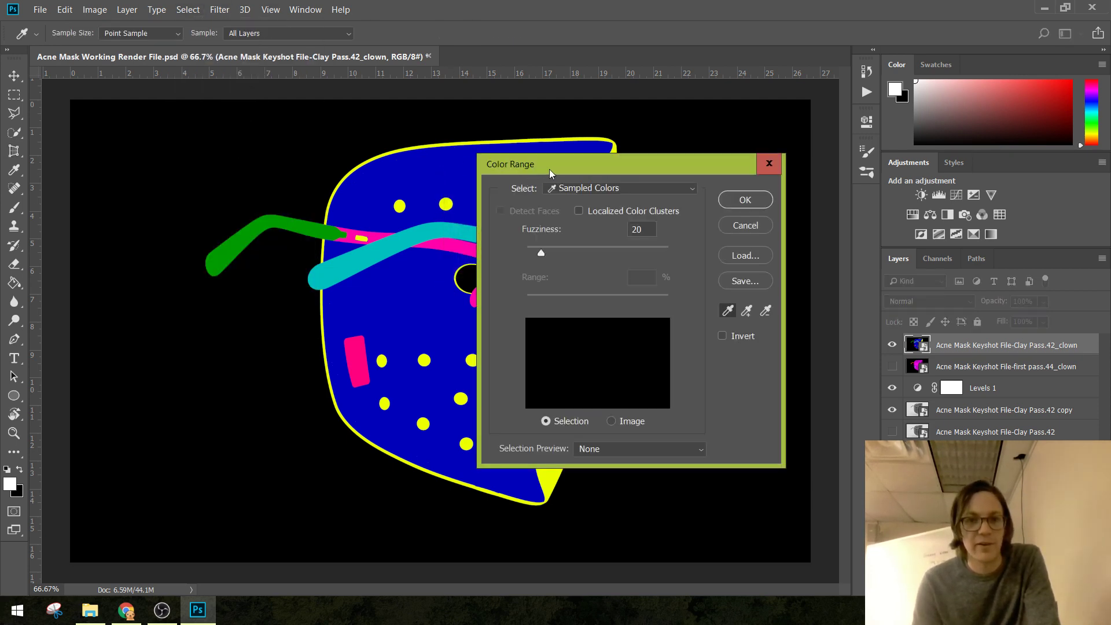
drag(563, 168, 189, 199)
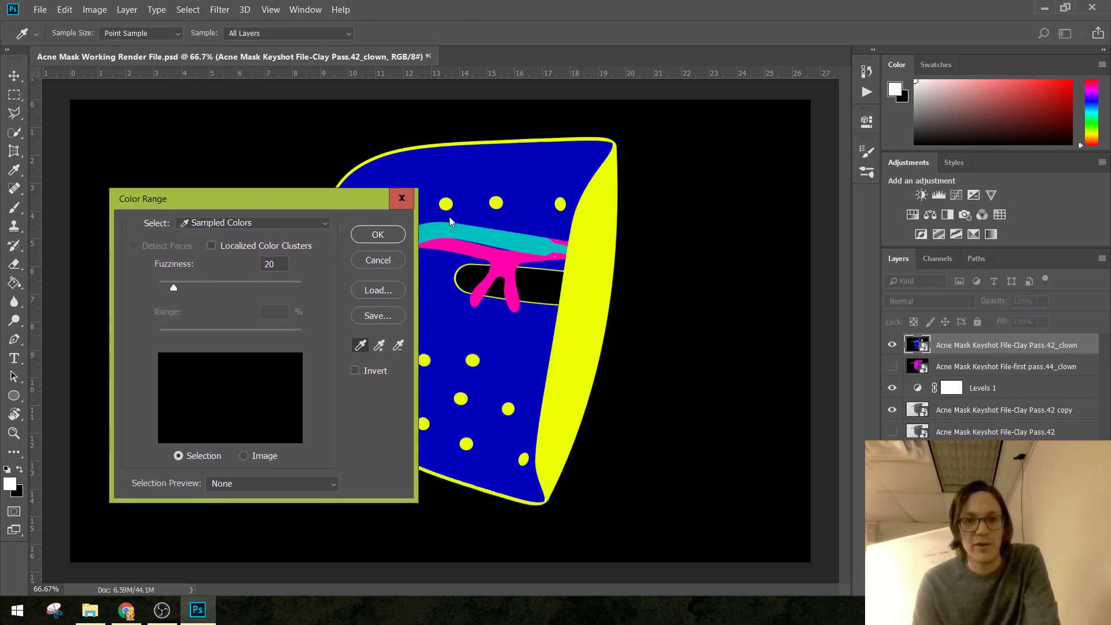
click(604, 244)
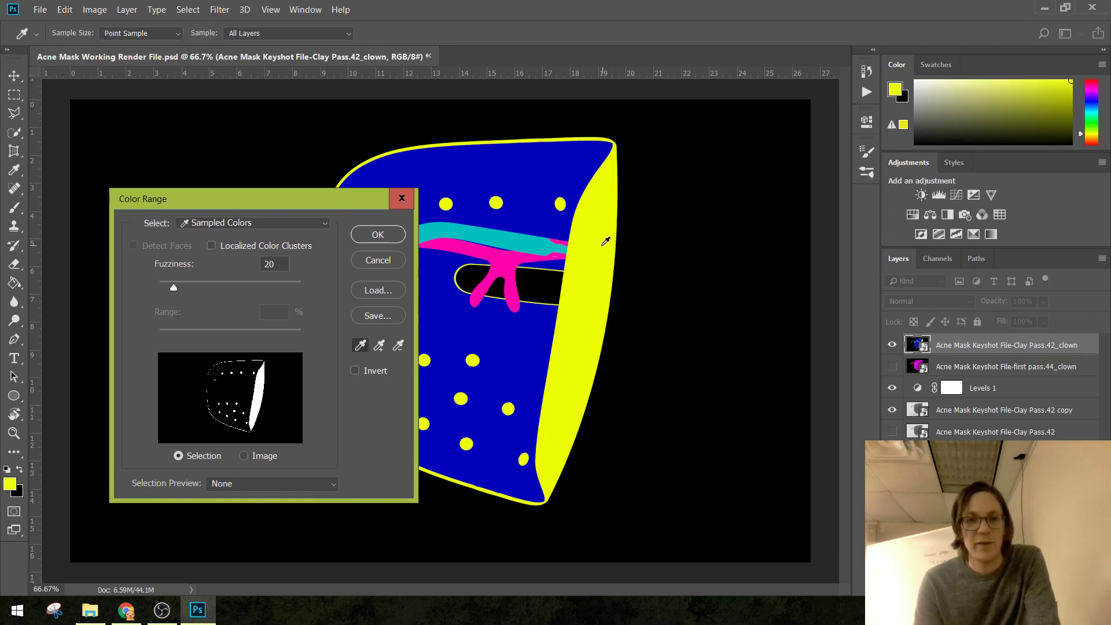
click(382, 237)
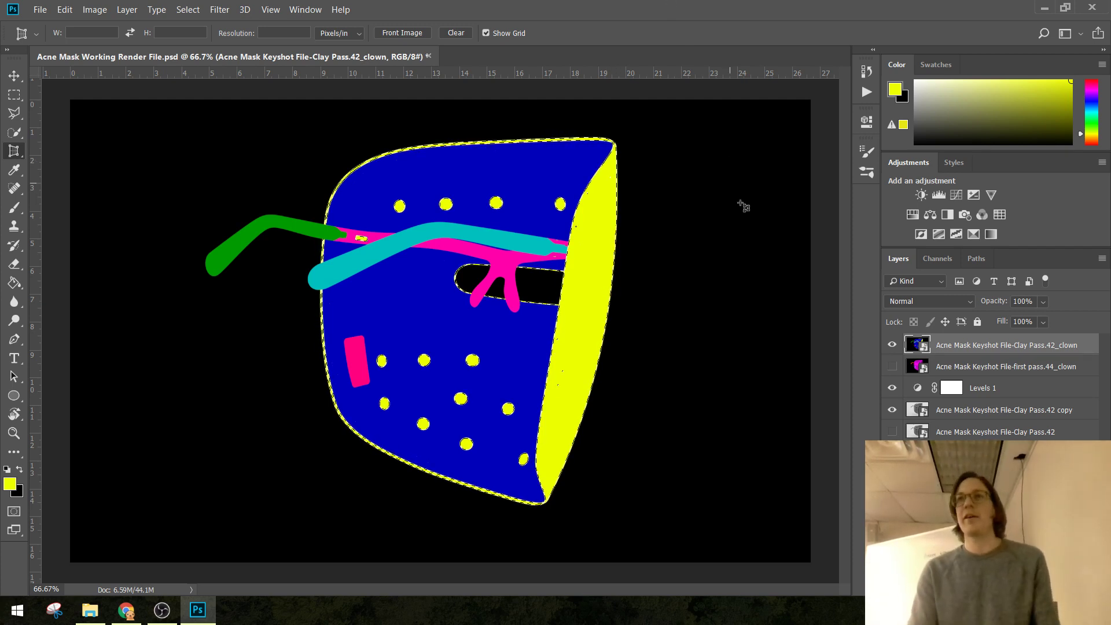
click(891, 345)
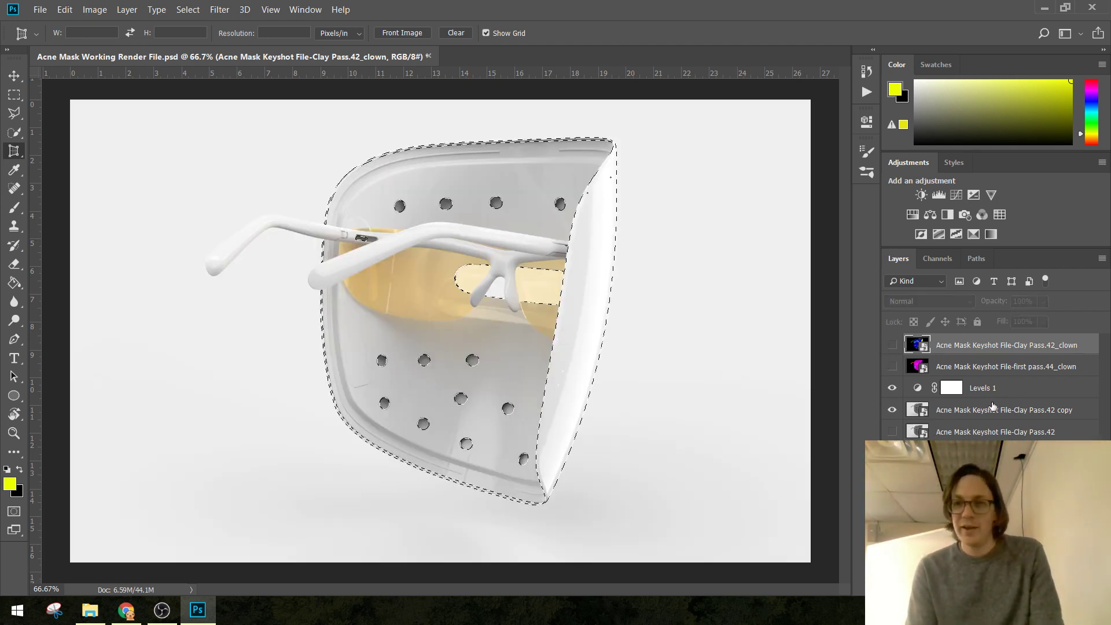
Delete the Levels adjustment layer's mask and compare the render with the adjustment hidden and shown, leaving it shown.
click(955, 389)
right_click(959, 389)
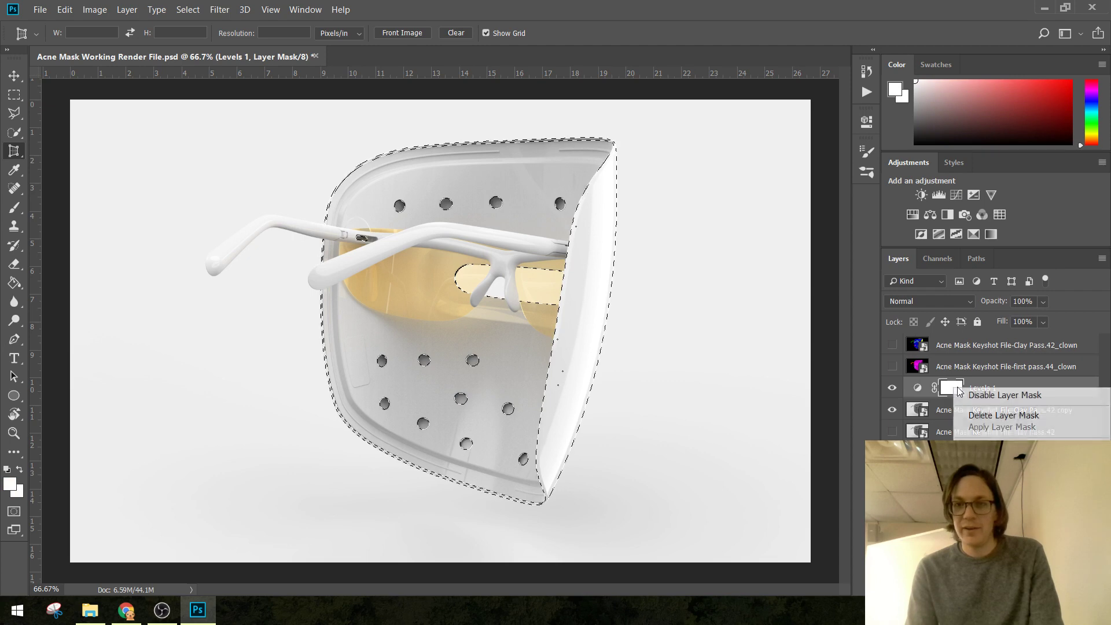
click(1007, 415)
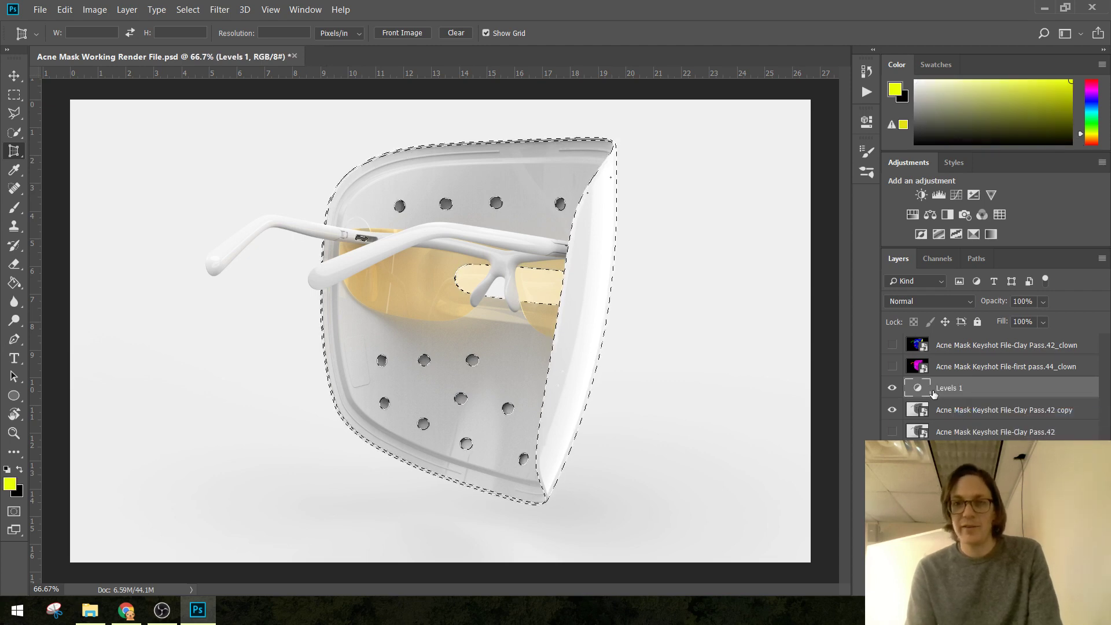
click(891, 388)
click(891, 388)
click(891, 388)
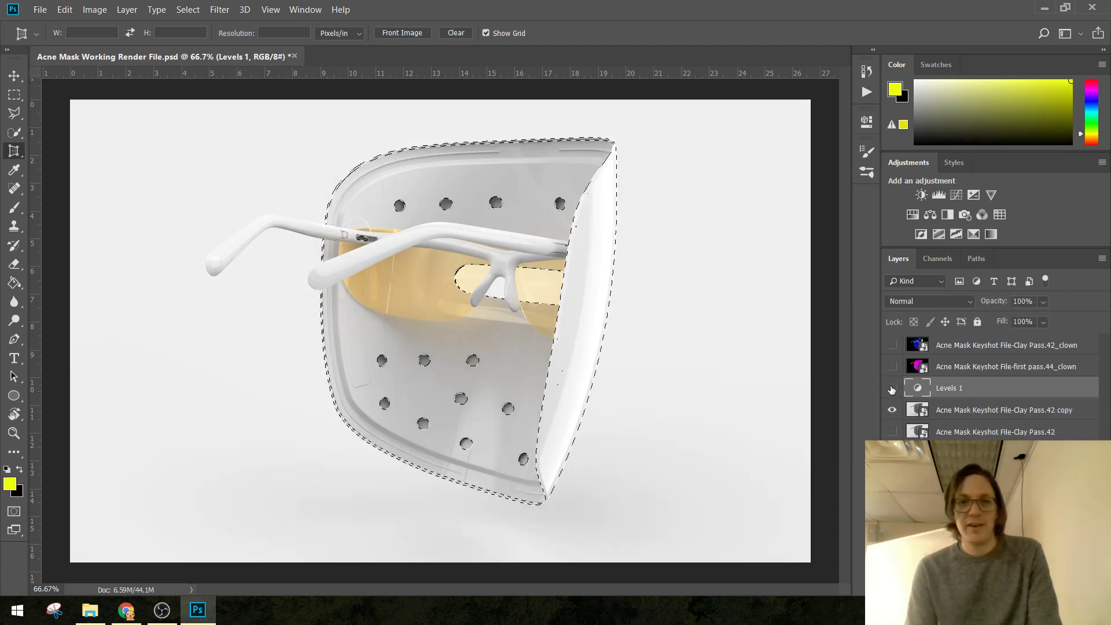
click(891, 388)
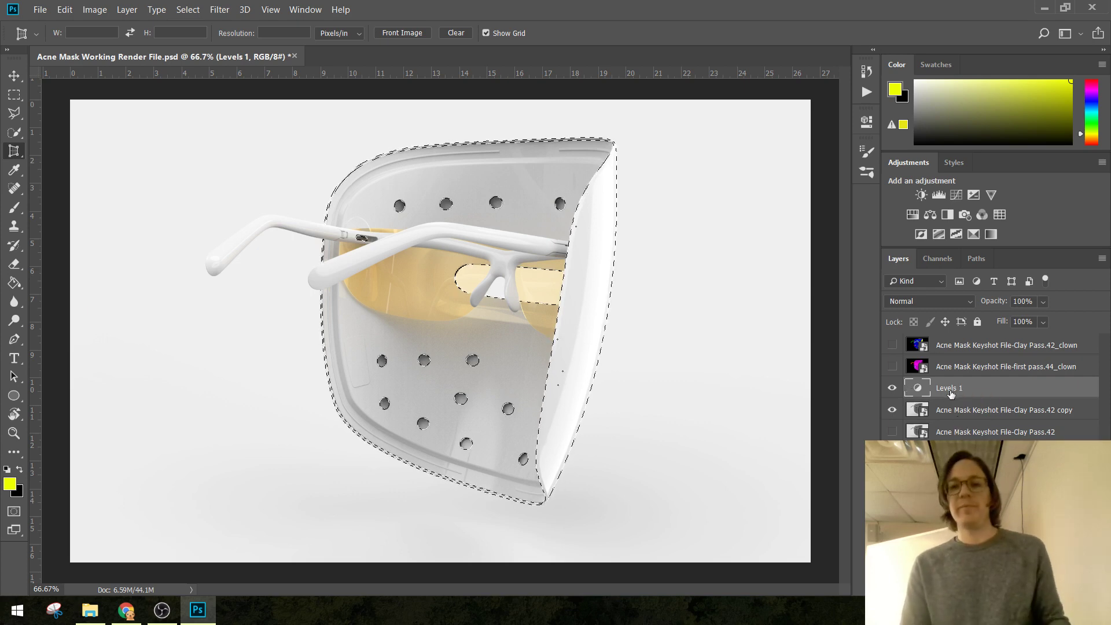
Invert the selection and add it as a layer mask on the Levels adjustment, excluding the yellow areas.
click(190, 8)
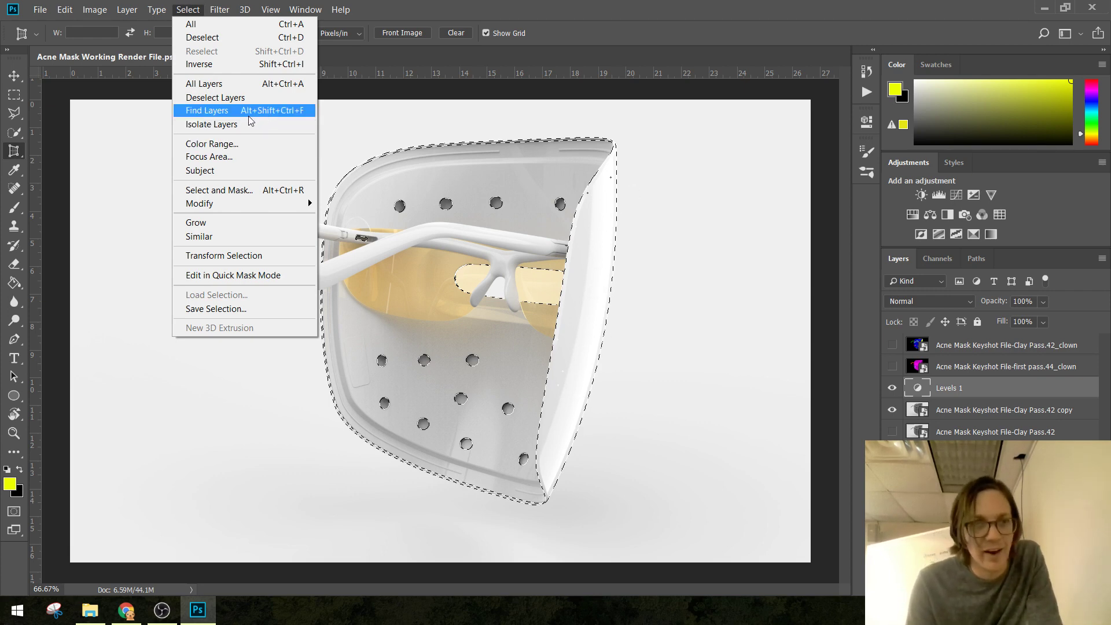
click(221, 65)
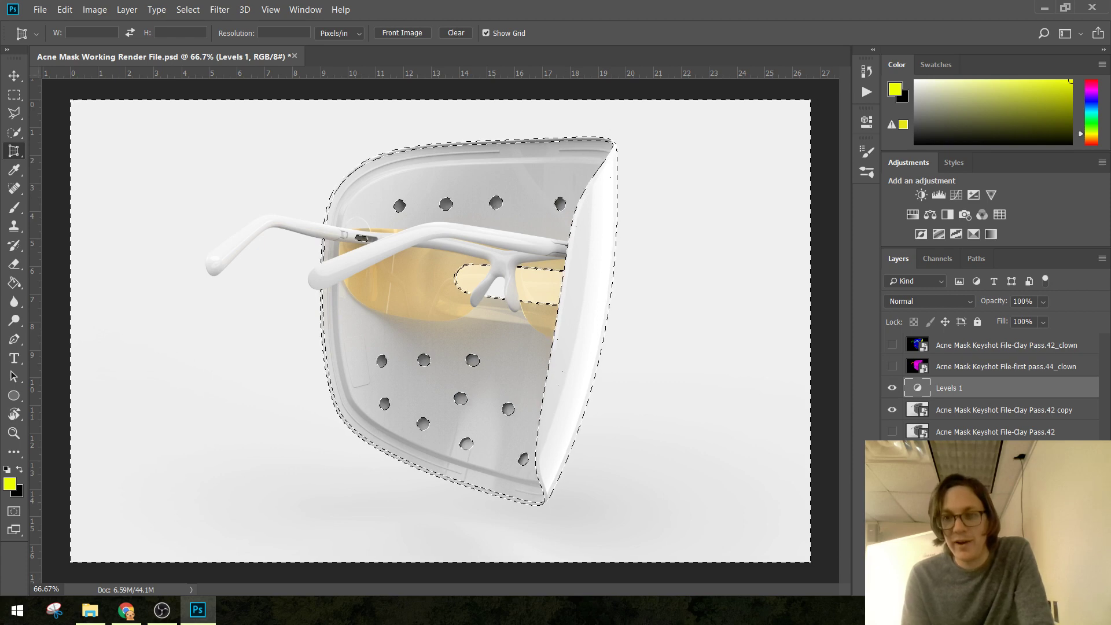
click(979, 588)
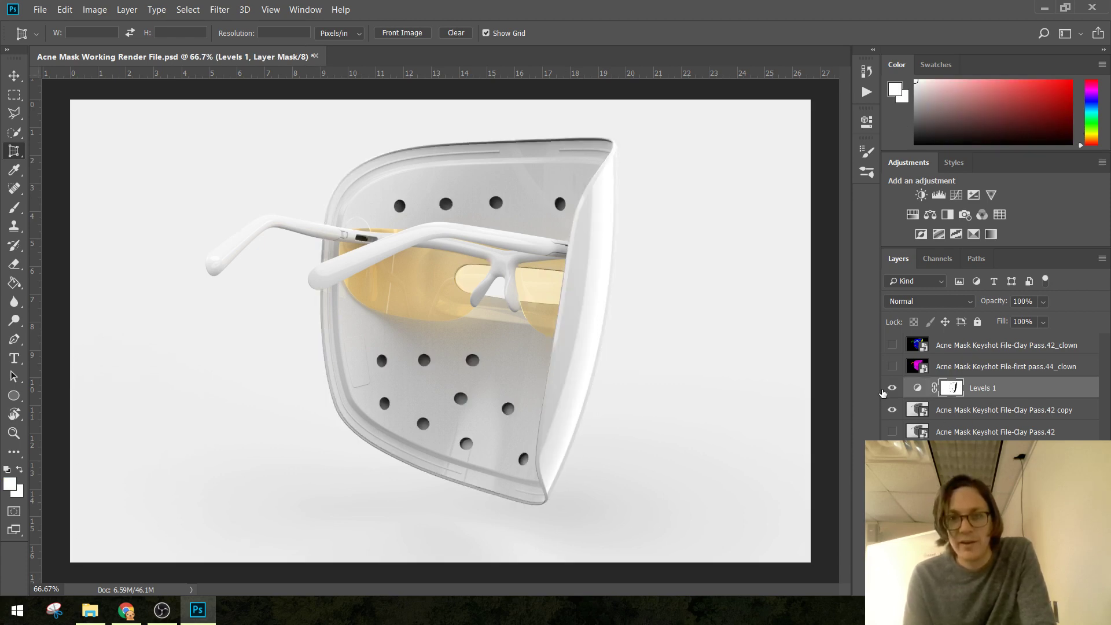
Compare the render with the masked Levels adjustment hidden and shown, leaving it shown.
click(892, 389)
click(892, 388)
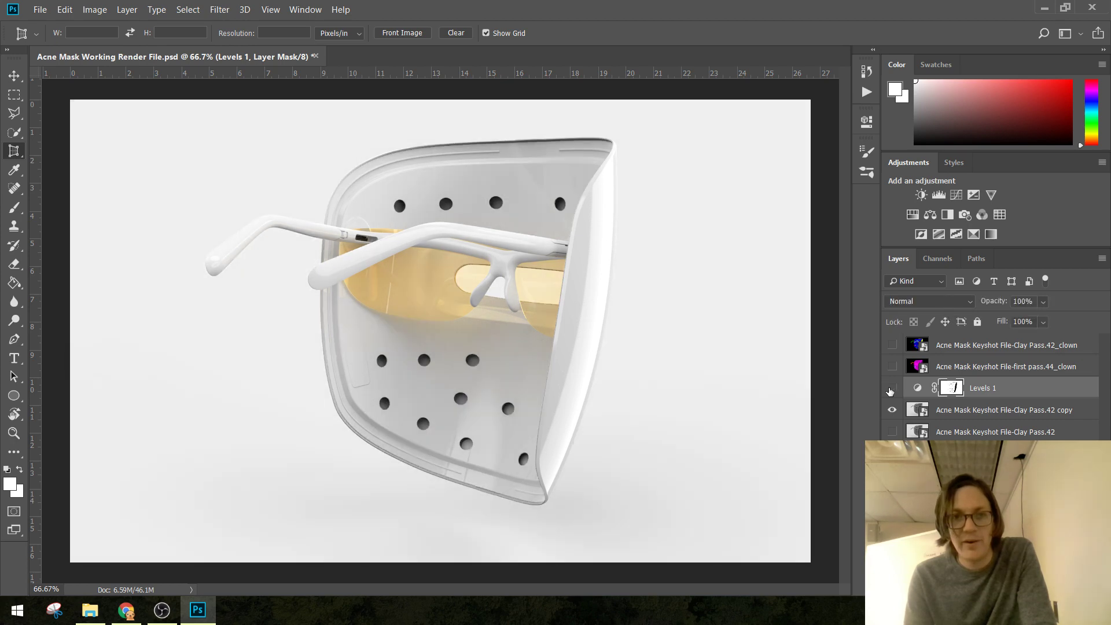
click(891, 389)
click(891, 388)
click(891, 389)
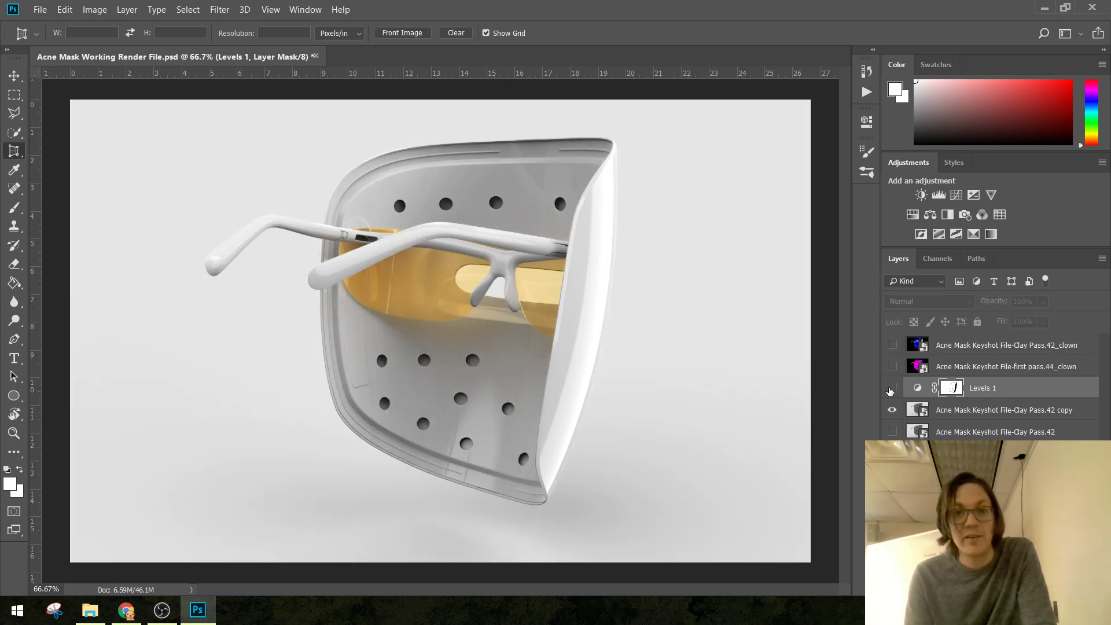
click(891, 389)
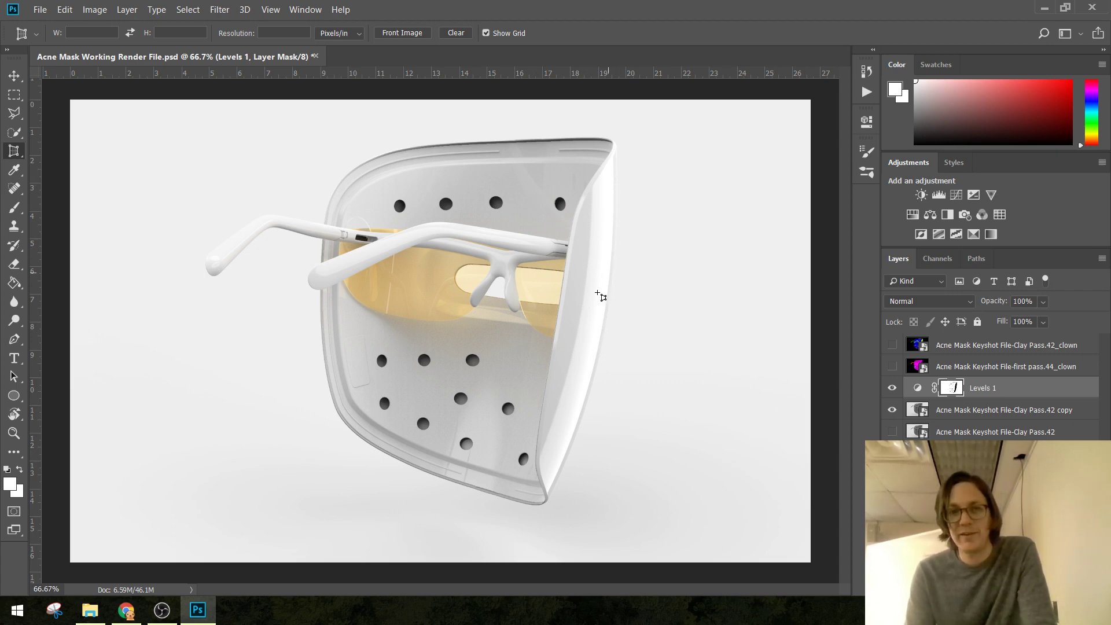
click(891, 389)
click(893, 390)
click(892, 388)
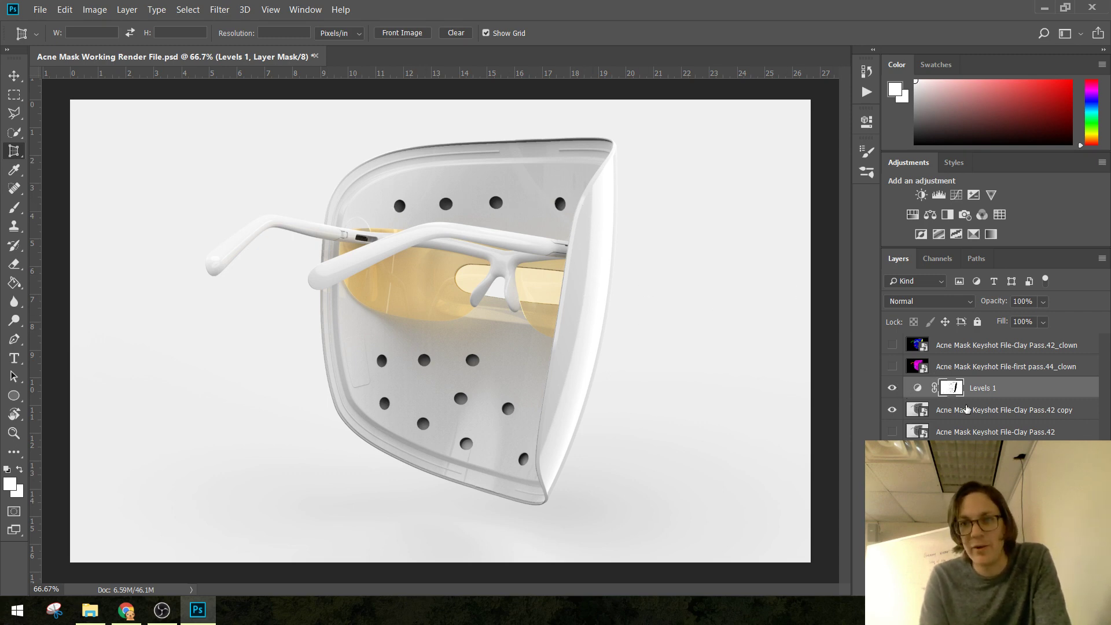
Test and undo a black brush stroke on the Levels layer mask, and paint white over the round holes in the mask.
key(b)
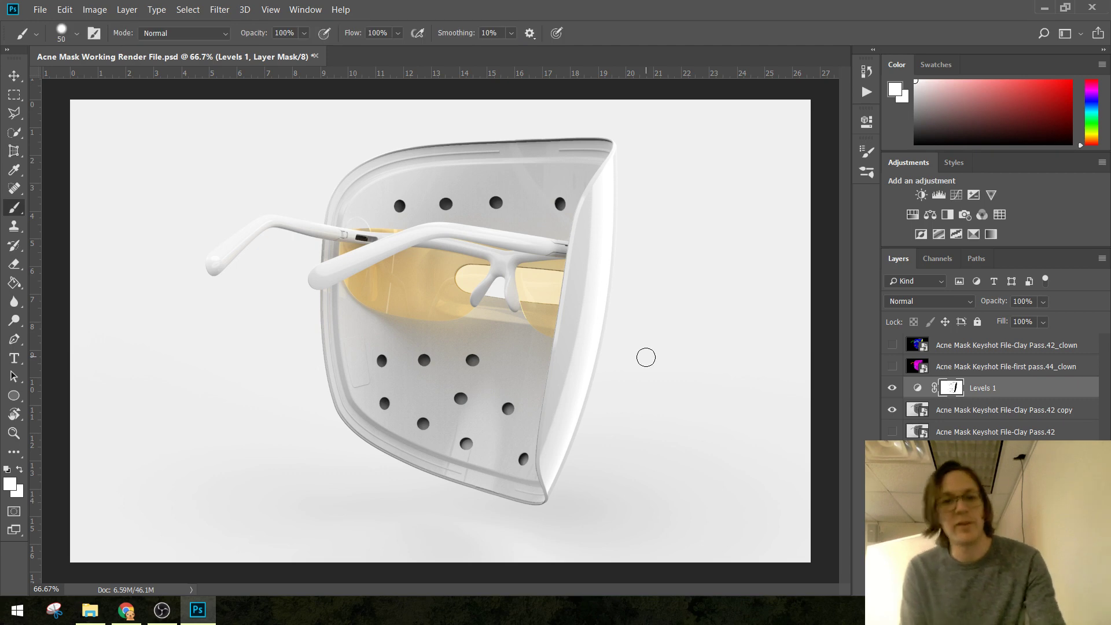
key(x)
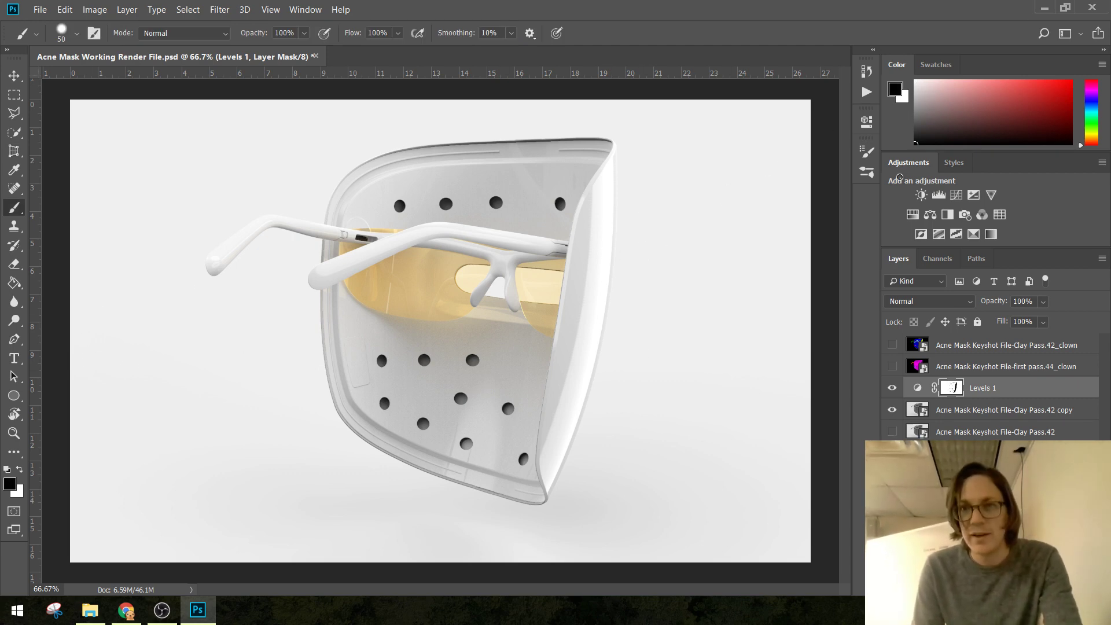
drag(496, 190, 494, 204)
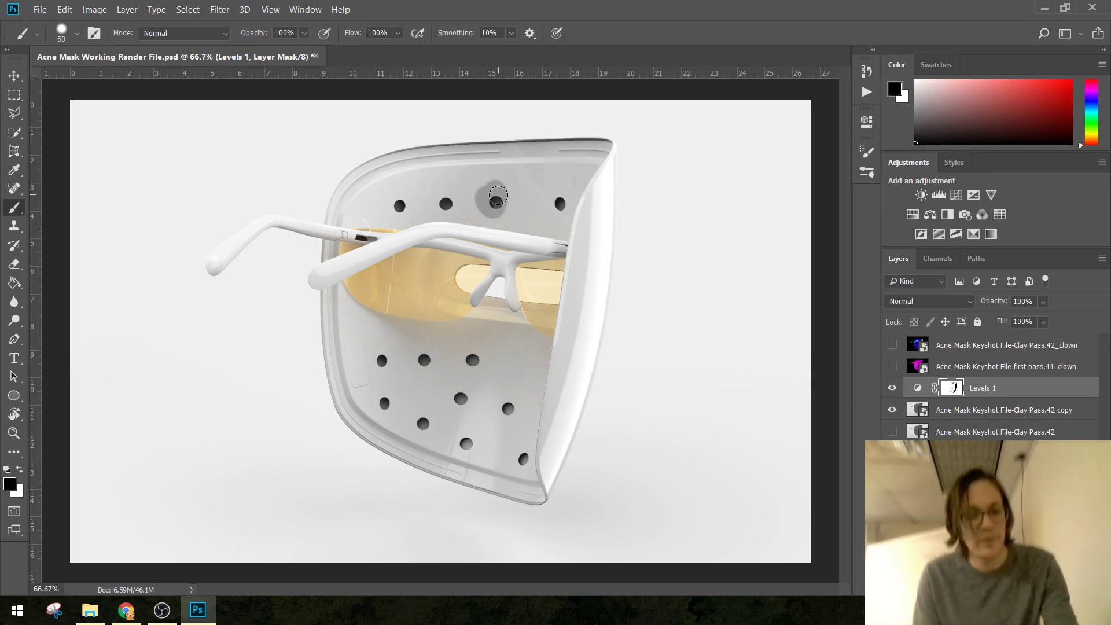
key(ctrl+z)
key(x)
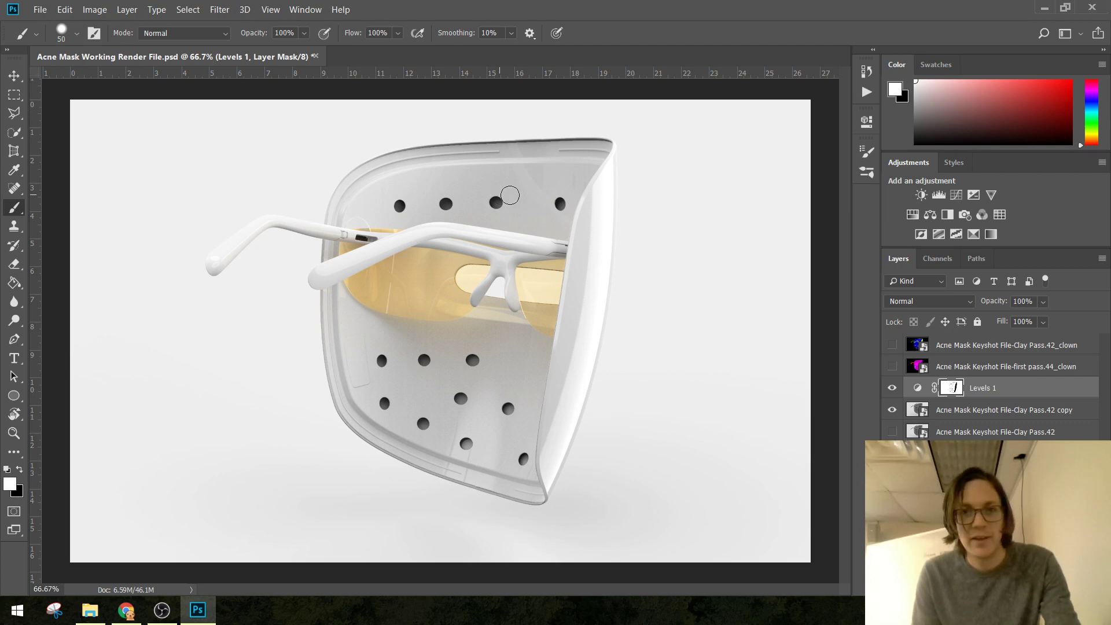
drag(497, 199, 500, 201)
key(ctrl+z)
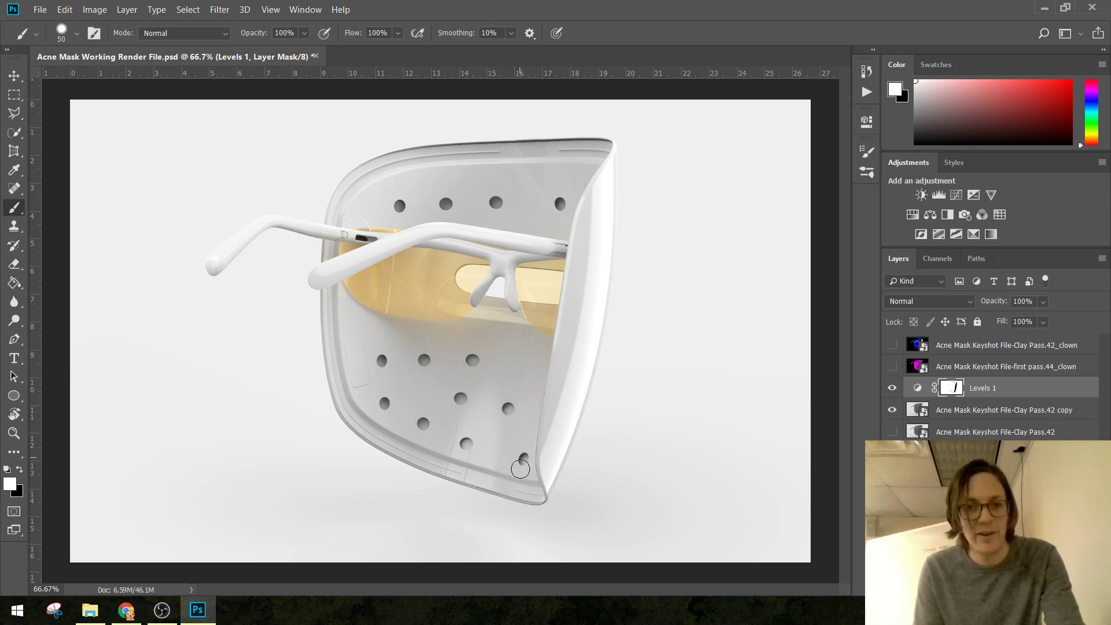
Check the repainted round holes with the Levels layer hidden and shown, leaving it shown.
click(891, 388)
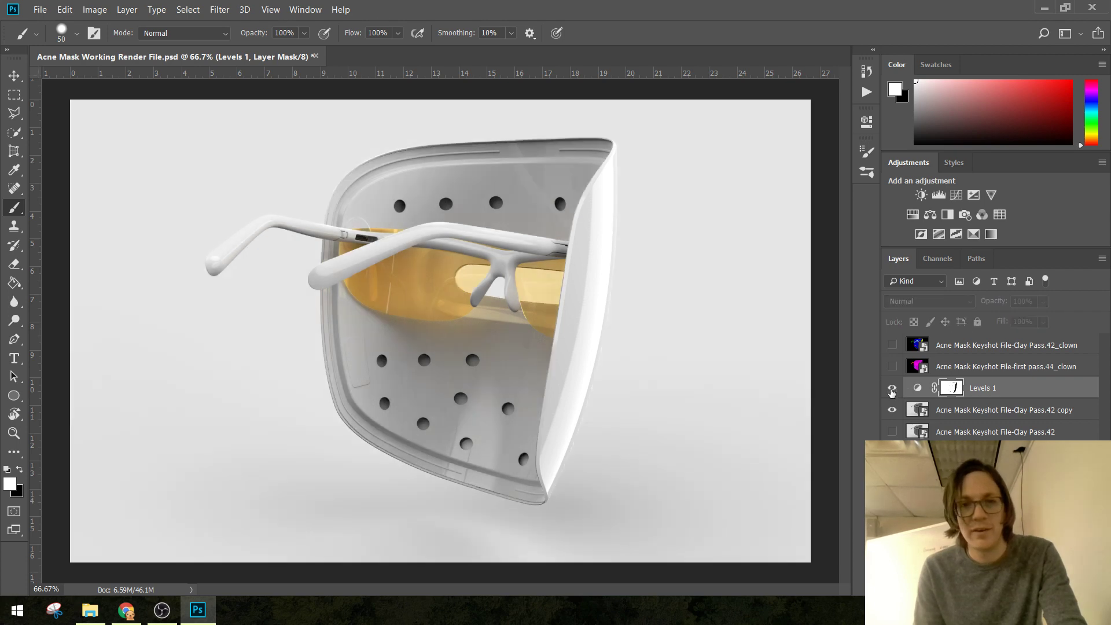
click(891, 388)
click(891, 388)
click(892, 389)
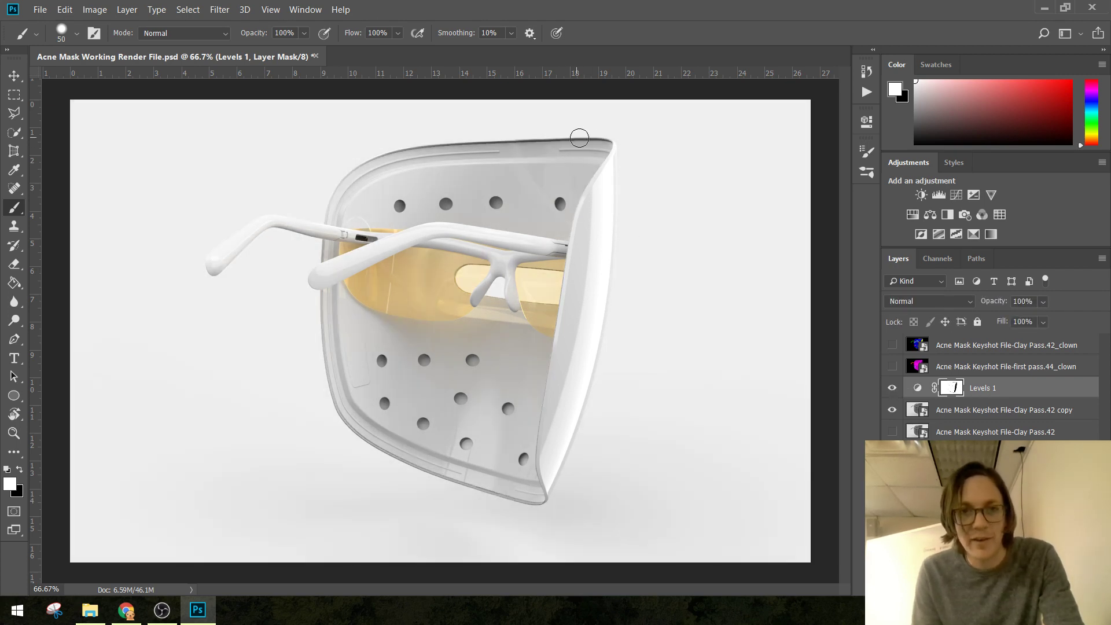
Paint white on the Levels layer mask along the acne mask's upper rim, and compare the render with the adjustment hidden and shown.
mouse_move(580, 139)
mouse_down()
mouse_move(387, 162)
mouse_move(337, 192)
mouse_up()
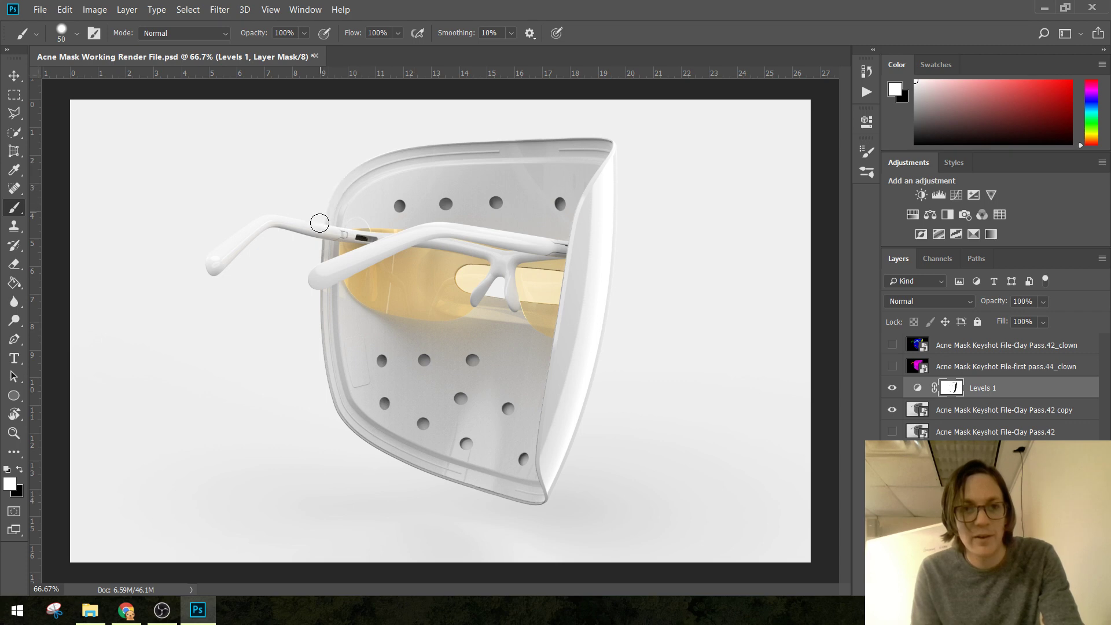
click(892, 388)
click(891, 389)
click(889, 391)
click(889, 391)
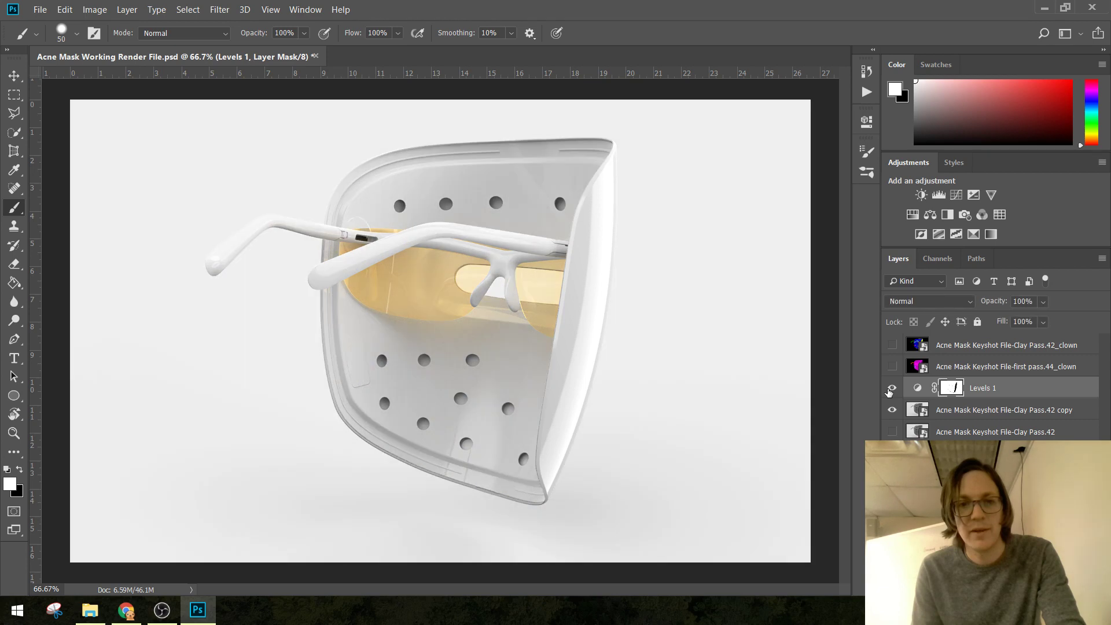
click(890, 391)
click(889, 391)
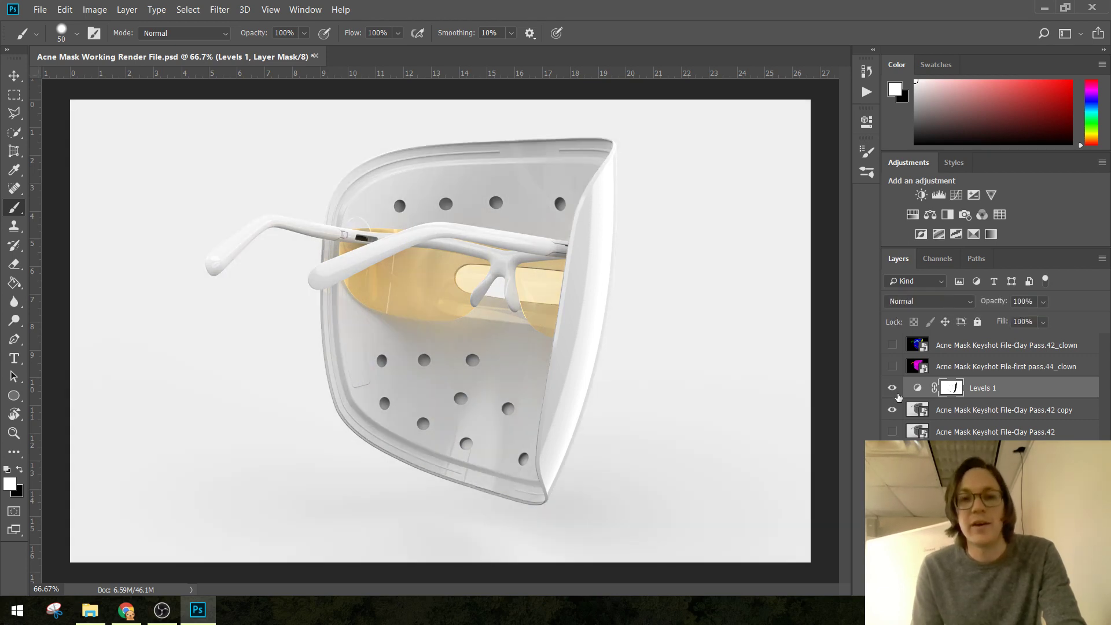
Compare the render with the Levels 1 adjustment hidden and shown, and briefly check the Clay Pass.42 clown layer.
click(893, 389)
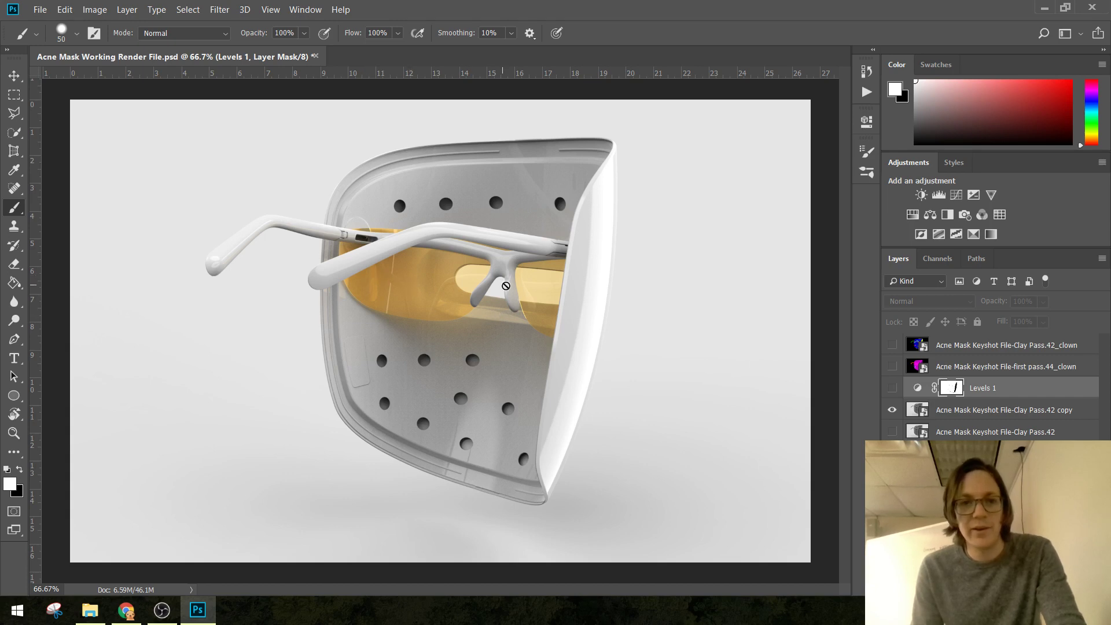
click(890, 390)
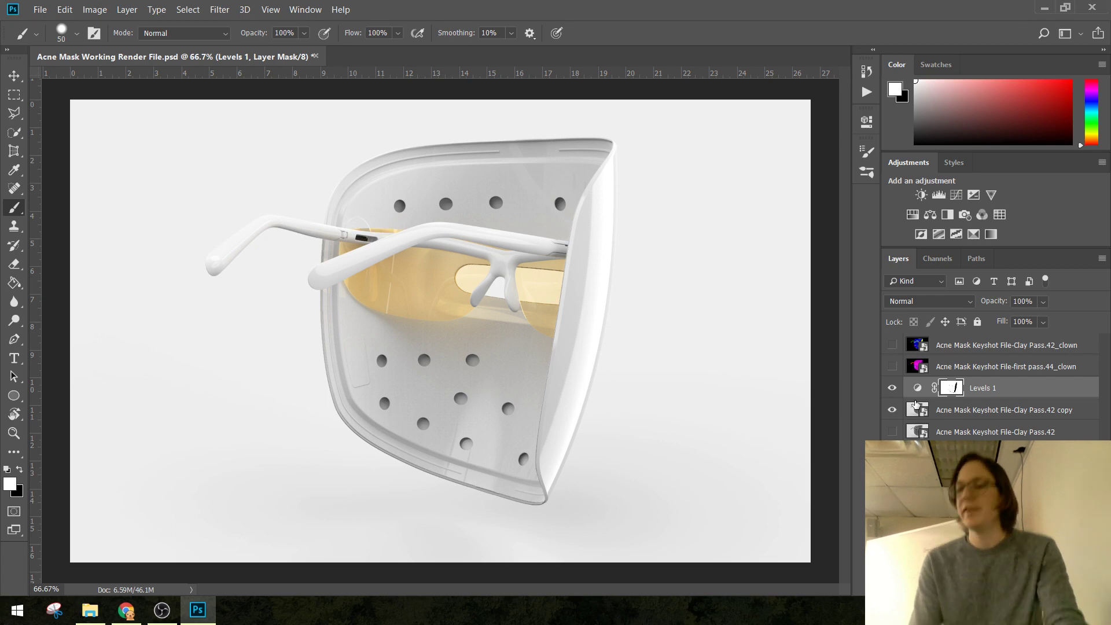
click(888, 345)
click(891, 345)
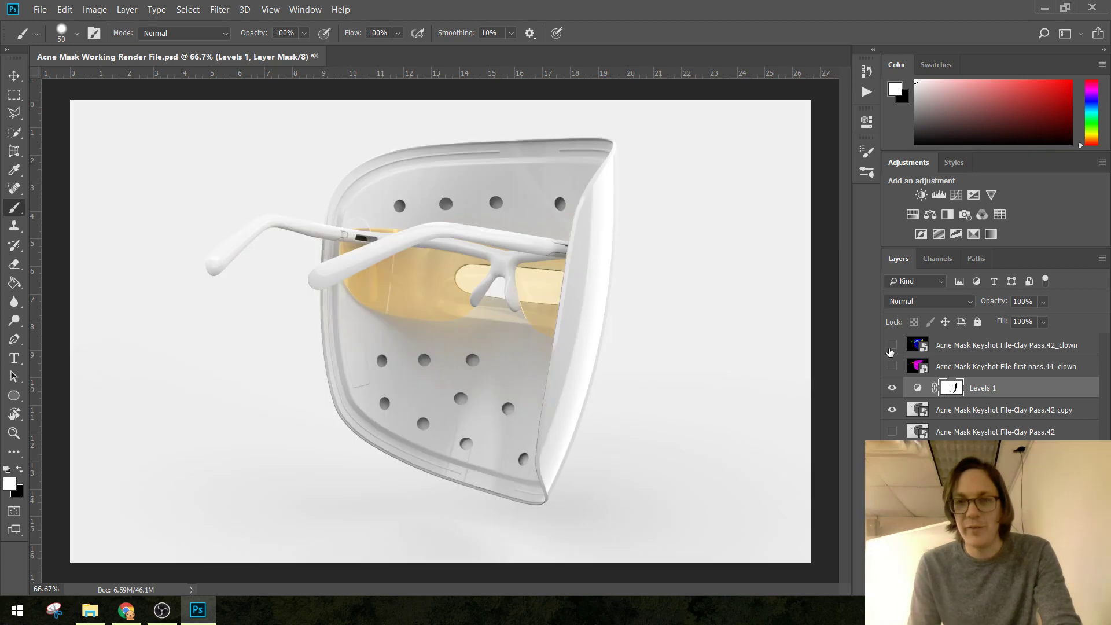
Select the glasses' magenta lenses on the first pass.44 clown layer with Color Range at fuzziness 20, leaving the clown layer hidden.
click(891, 366)
click(981, 368)
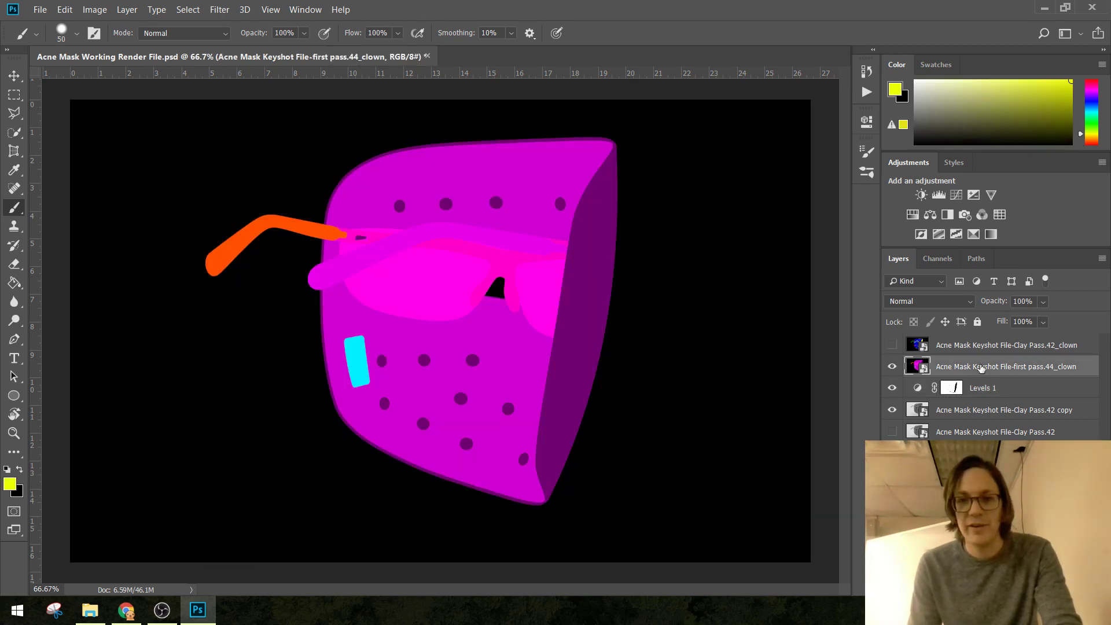
click(188, 9)
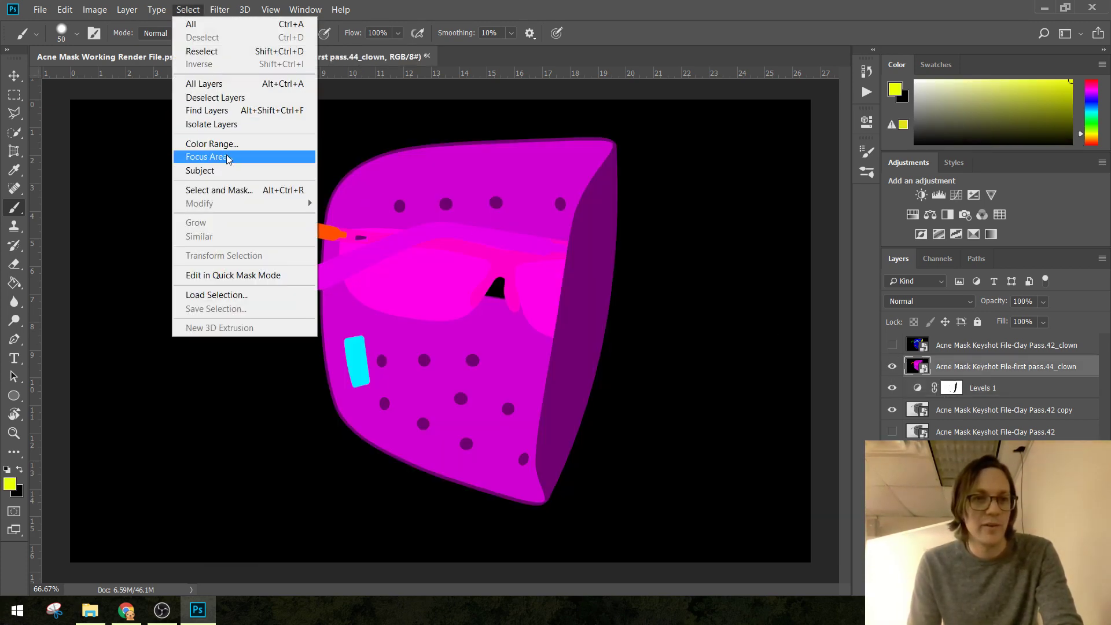
click(214, 143)
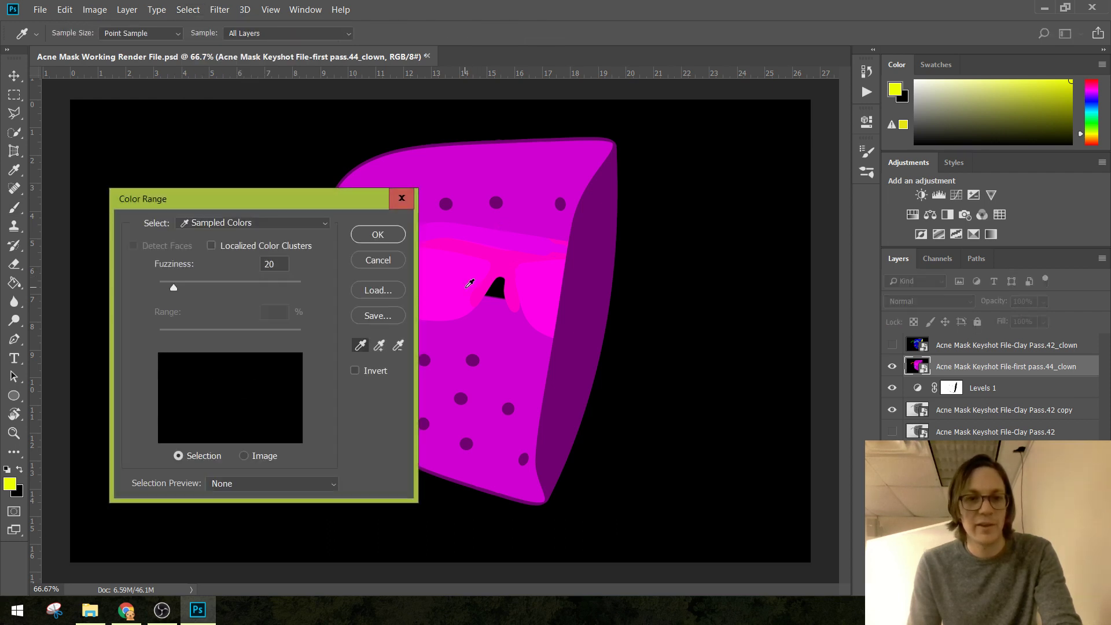
click(468, 286)
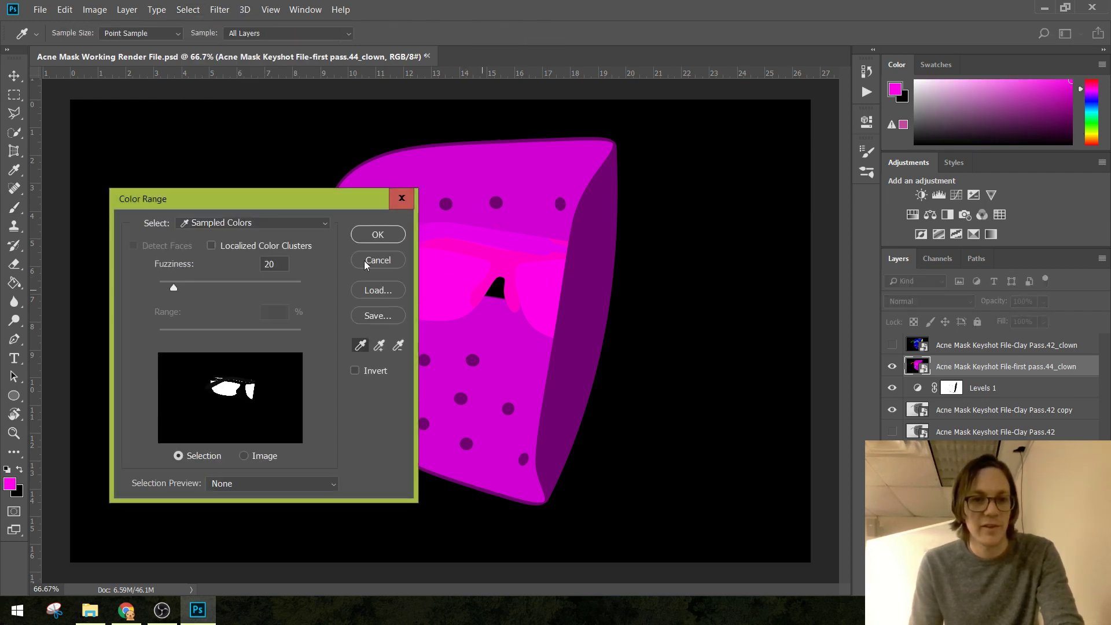
click(377, 234)
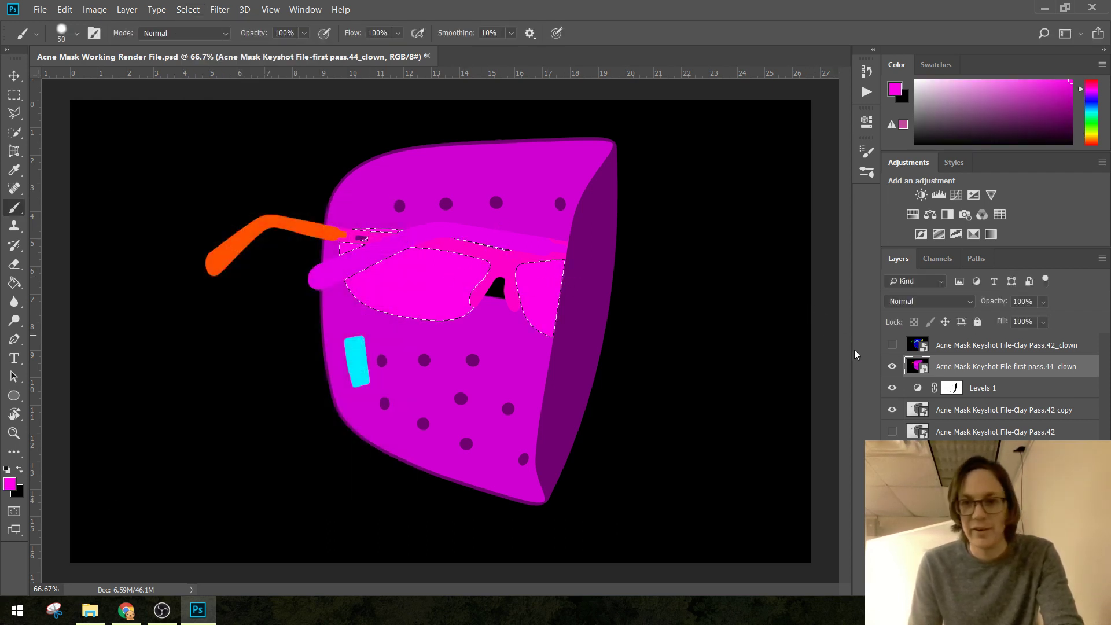
click(891, 365)
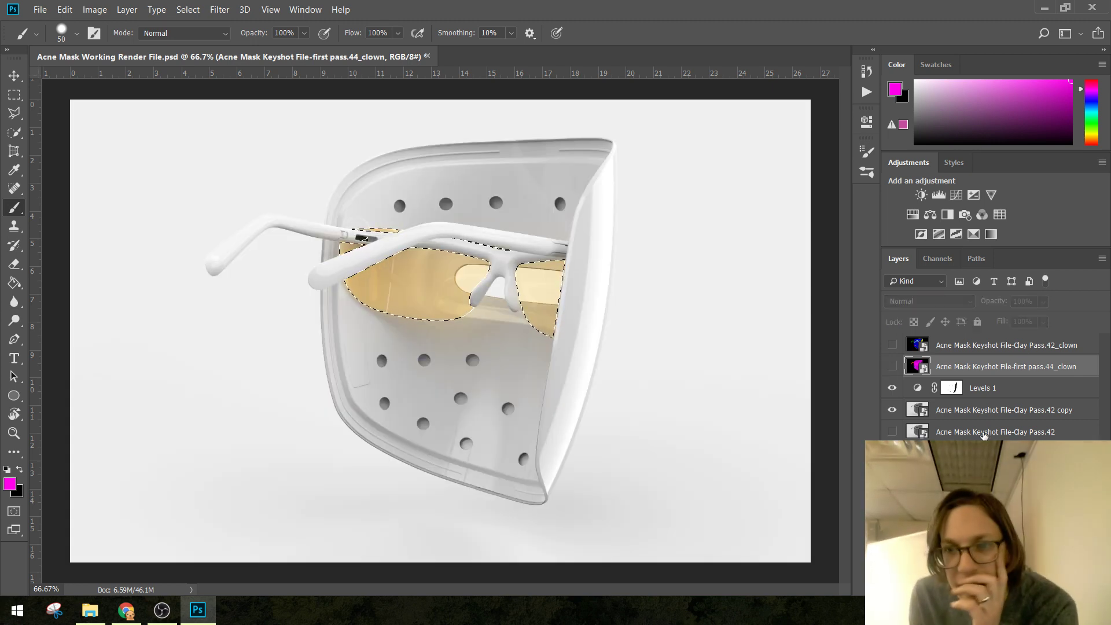
click(951, 387)
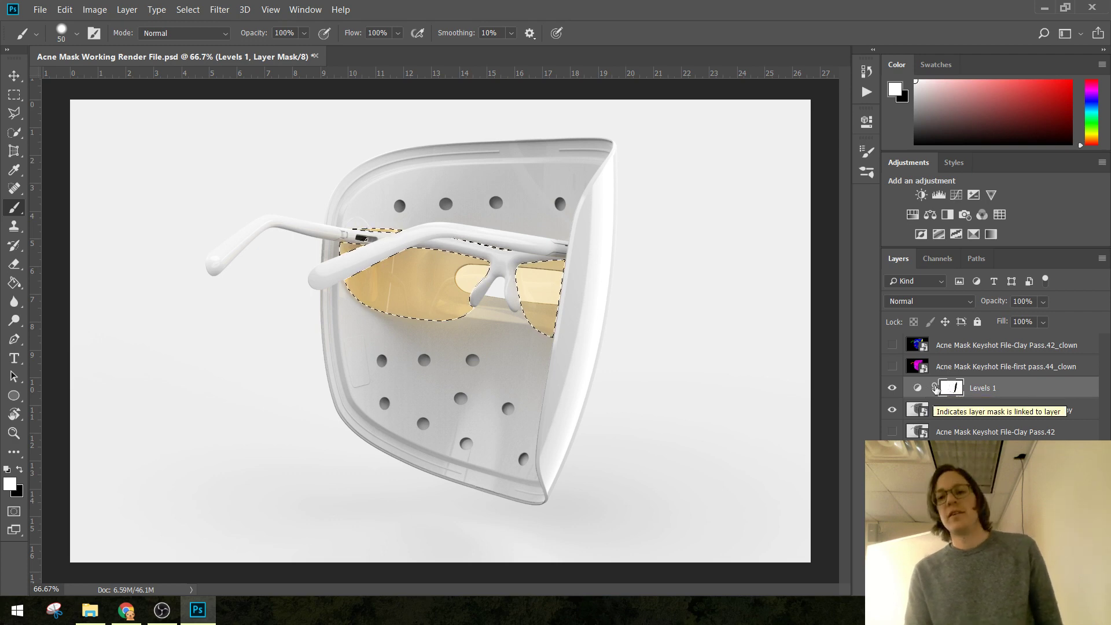
right_click(953, 392)
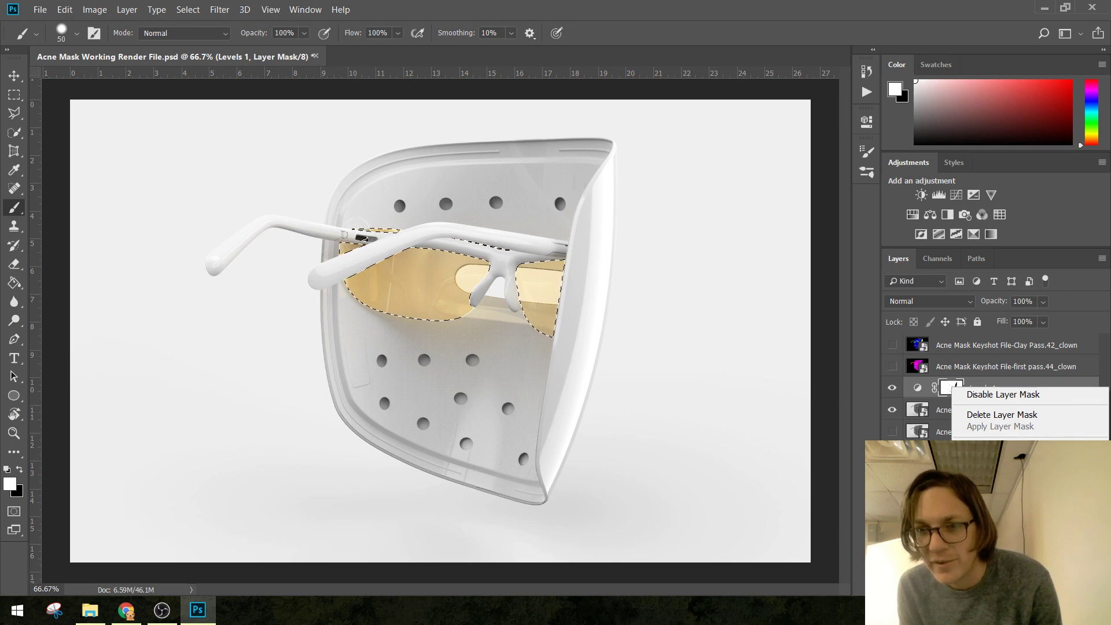
key(Escape)
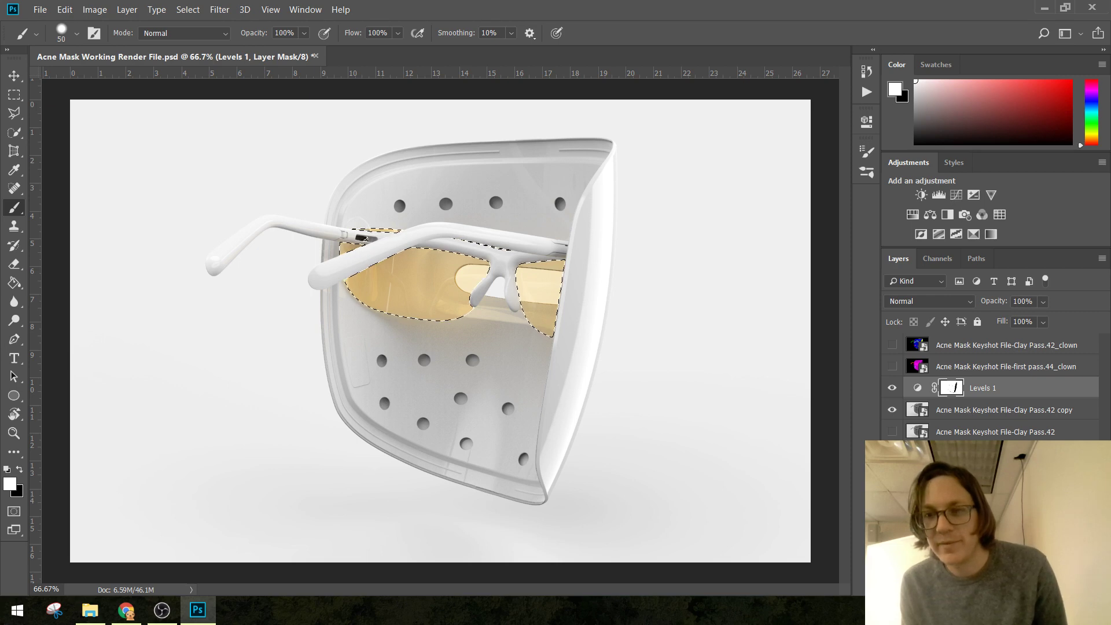
Copy the selected lens area from the rgb copy layer to a new layer and place it above the Levels 1 adjustment.
click(983, 457)
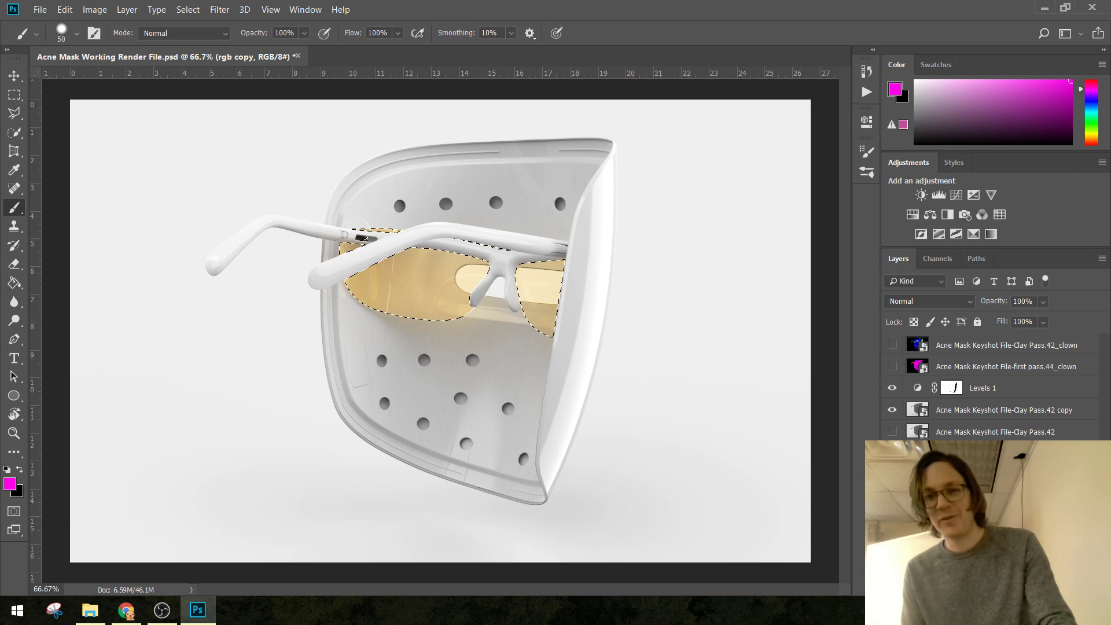
key(ctrl+j)
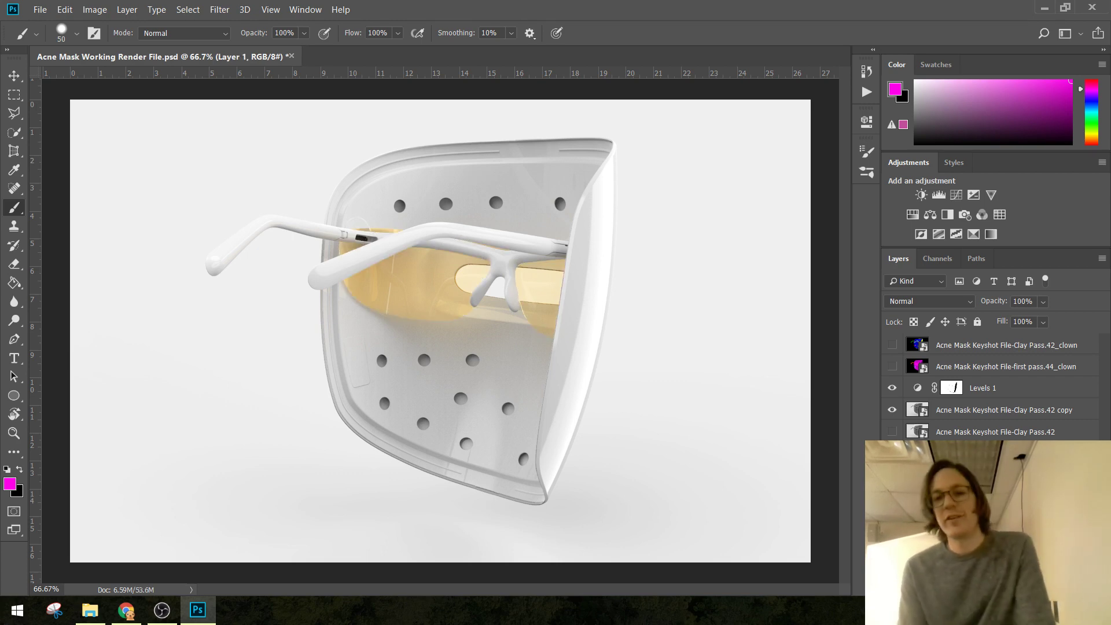
click(892, 476)
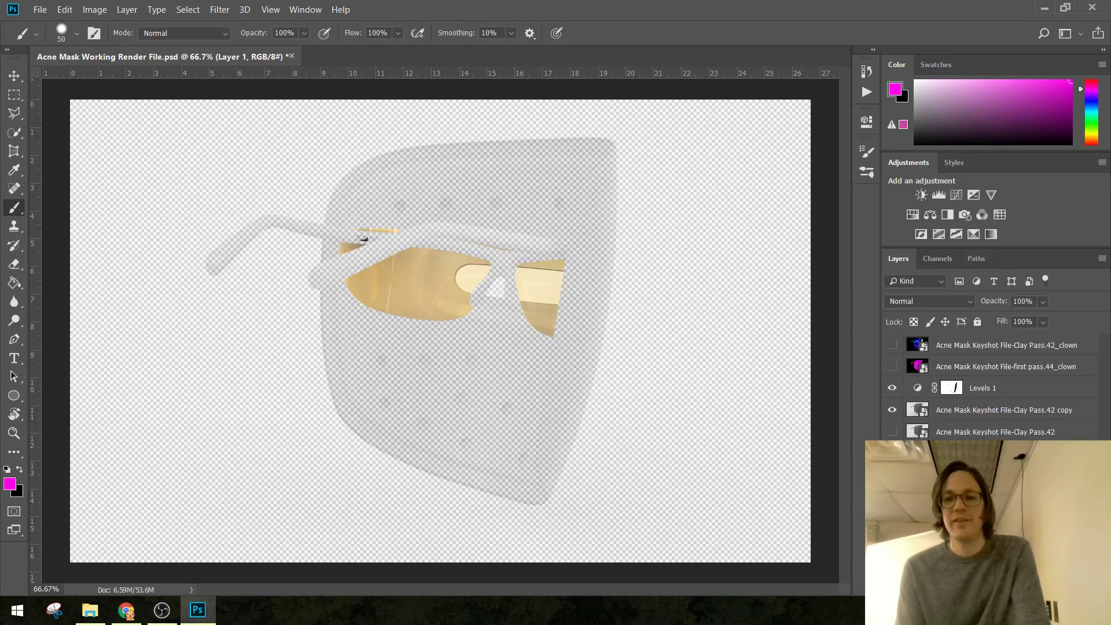
click(892, 476)
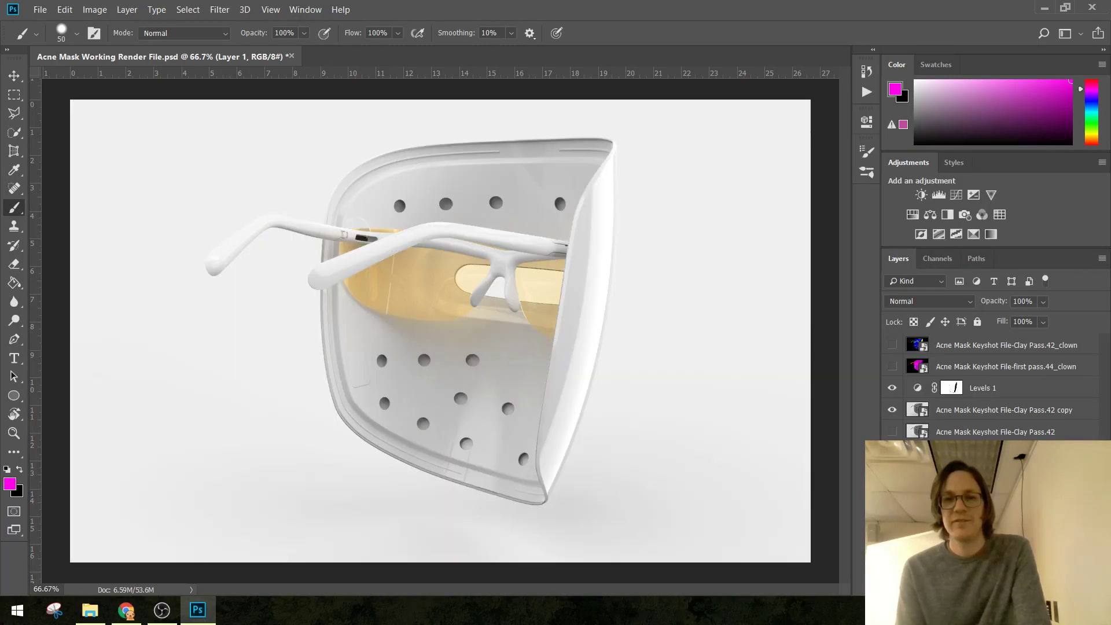
click(892, 475)
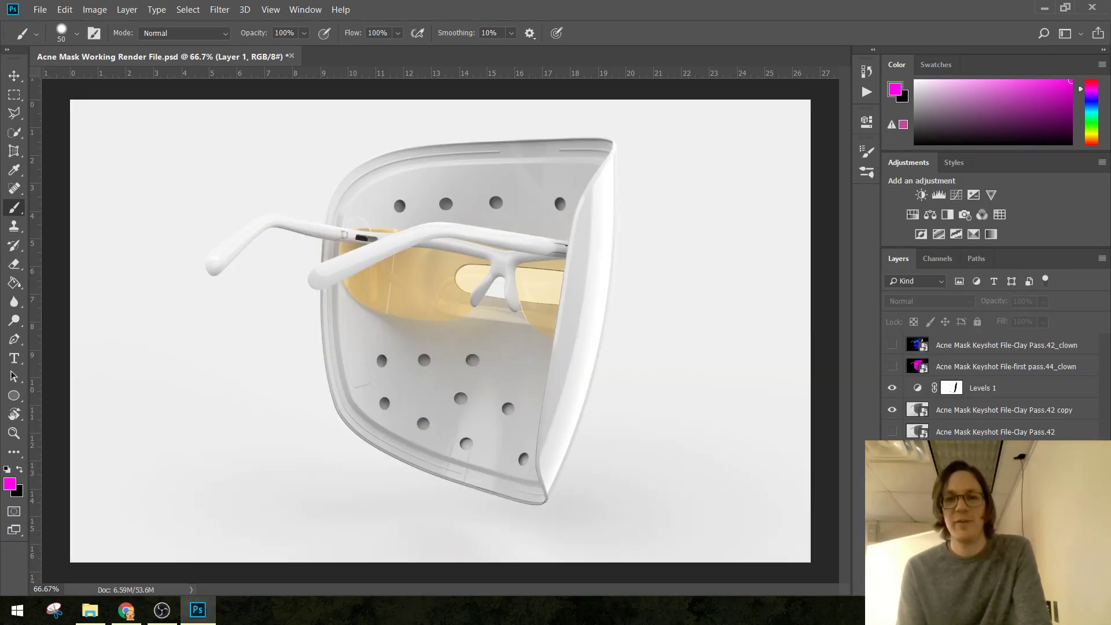
click(892, 475)
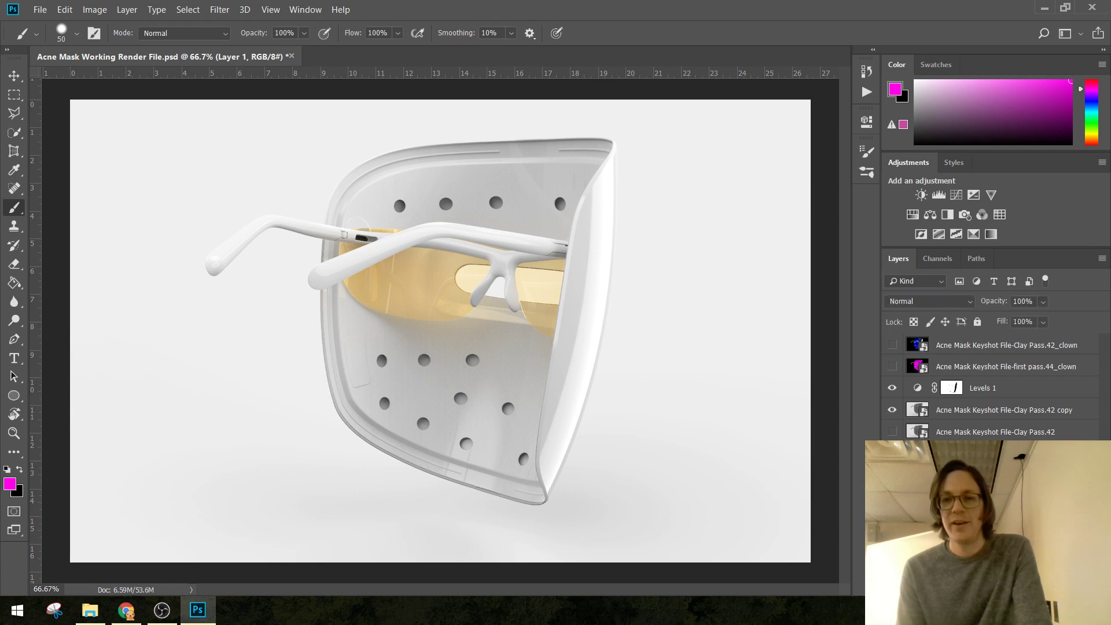
drag(955, 476, 955, 383)
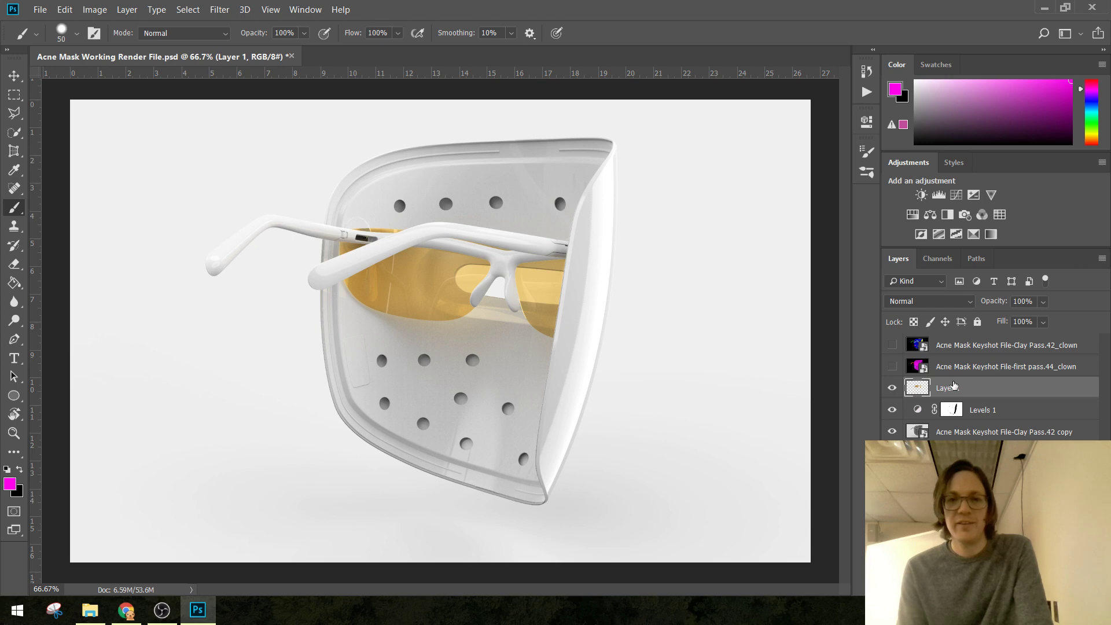
Compare the render with the copied lens layer hidden and shown, leaving it shown.
click(891, 389)
click(891, 388)
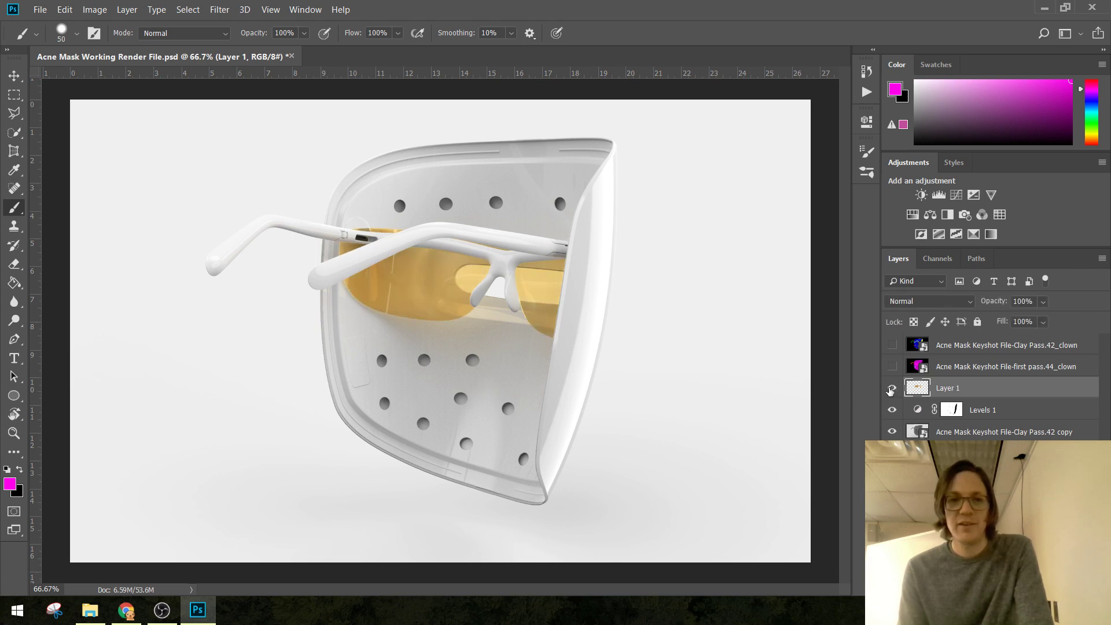
click(891, 388)
click(891, 389)
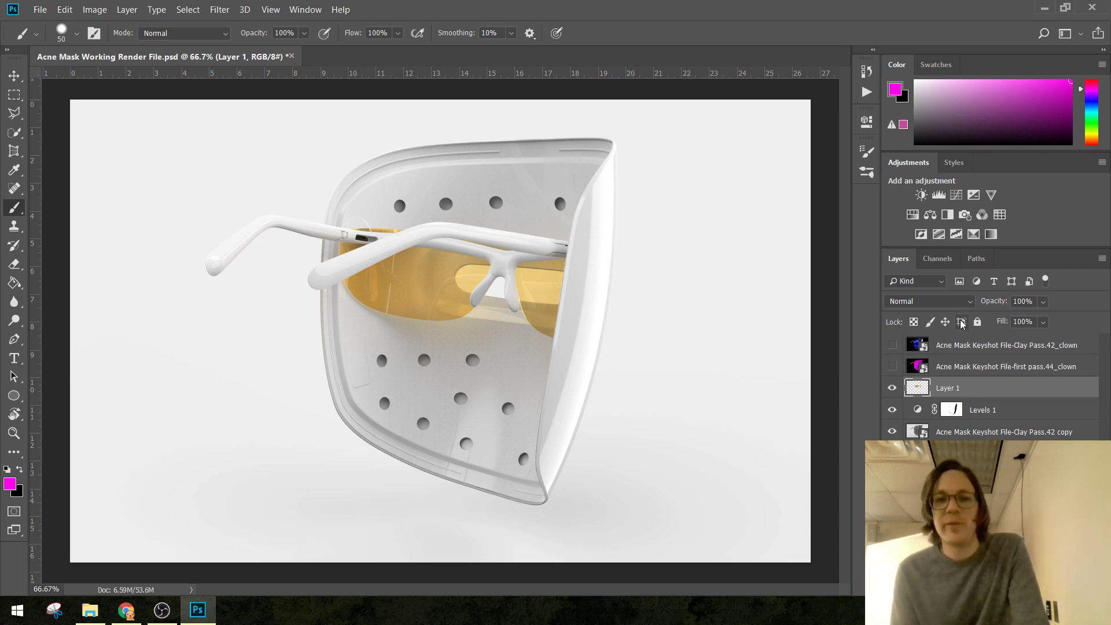
alt+click(892, 432)
alt+click(892, 432)
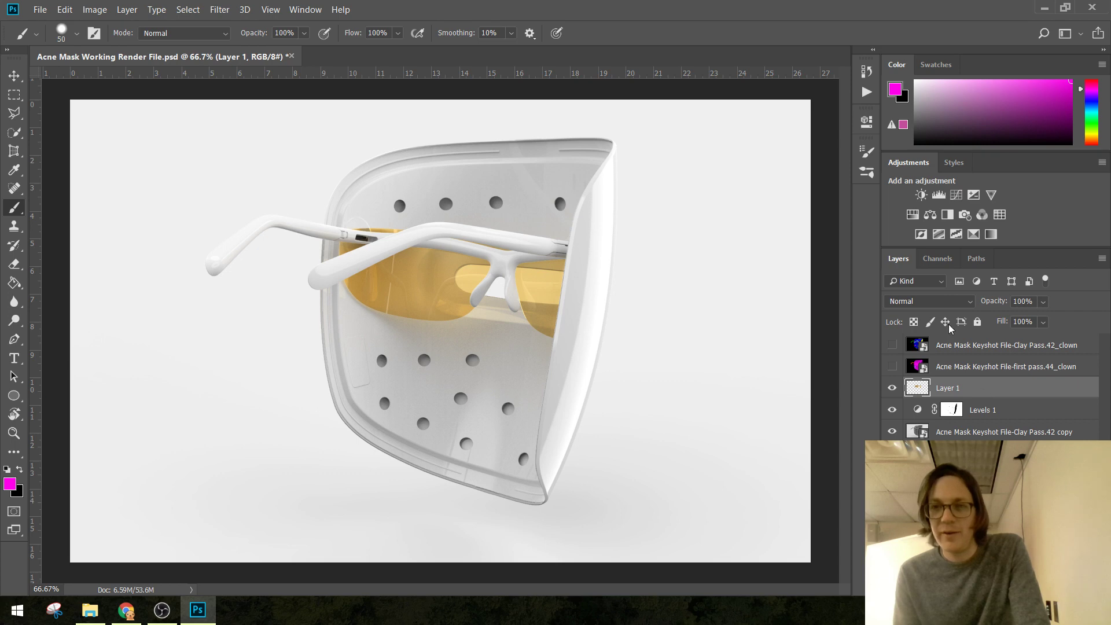
Add a Hue/Saturation adjustment above the lens layer with hue -4 and saturation +21.
click(912, 216)
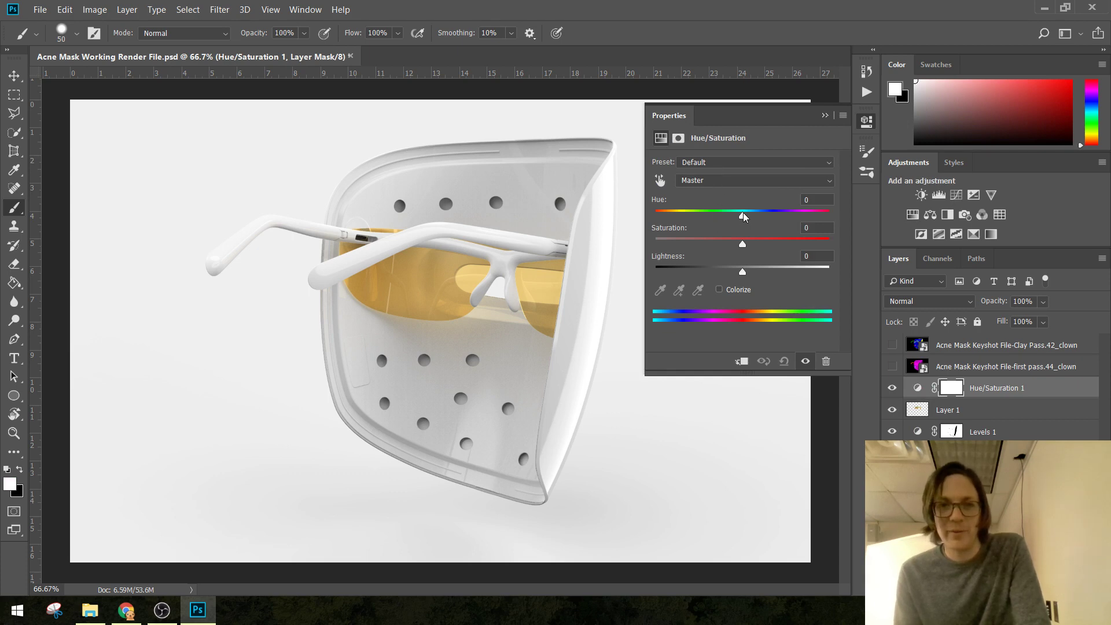
drag(743, 217, 734, 217)
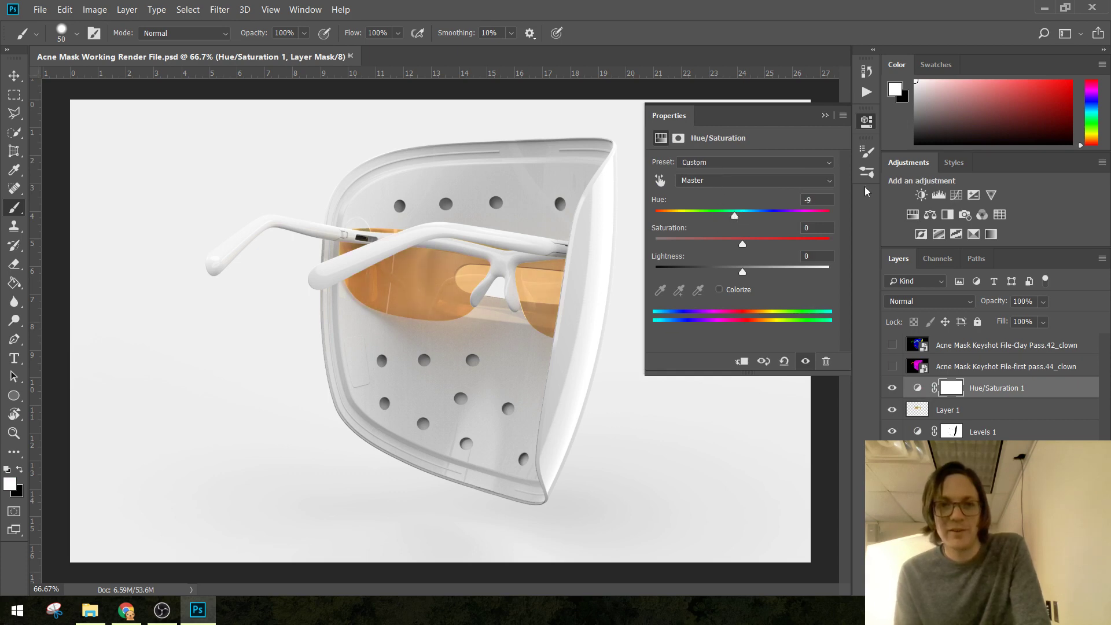
key(Up)
key(Up)
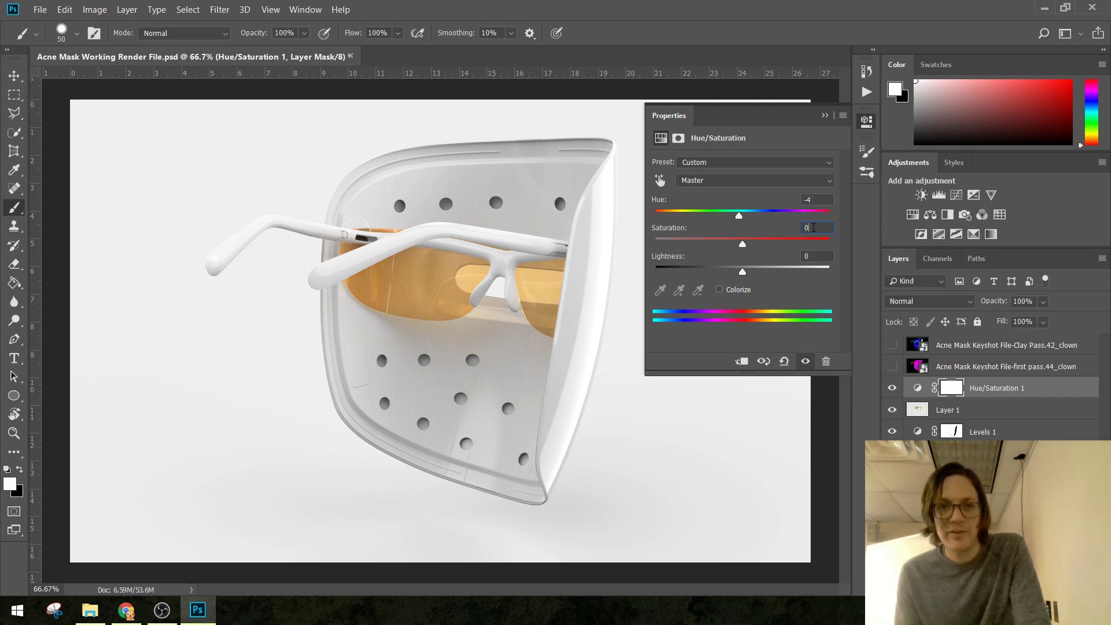
key(Up)
key(Up)
key(Up)
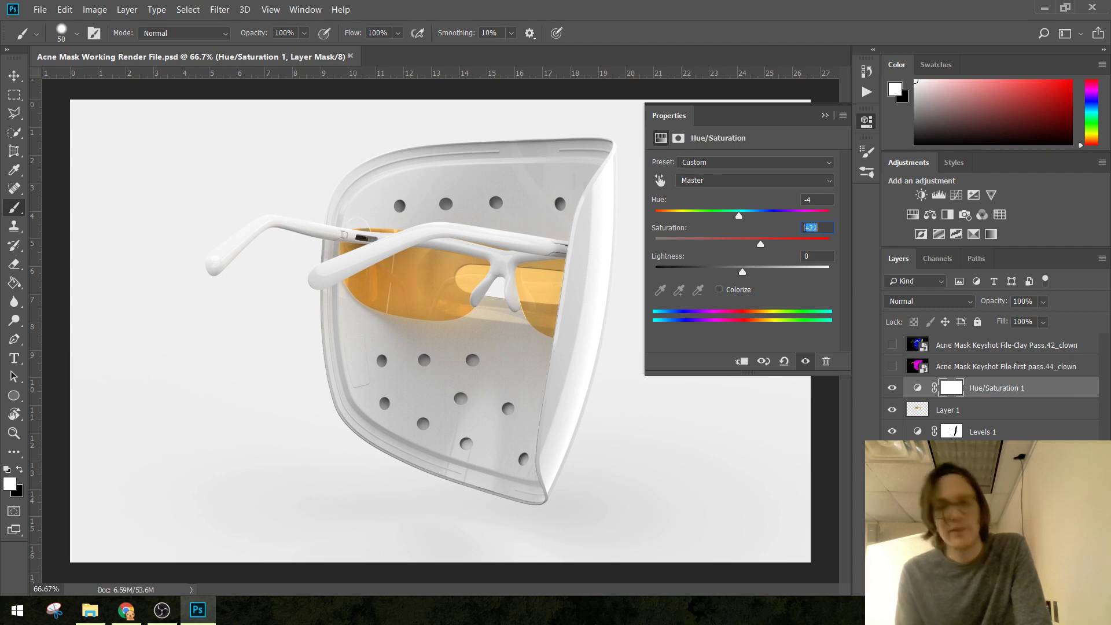
click(824, 116)
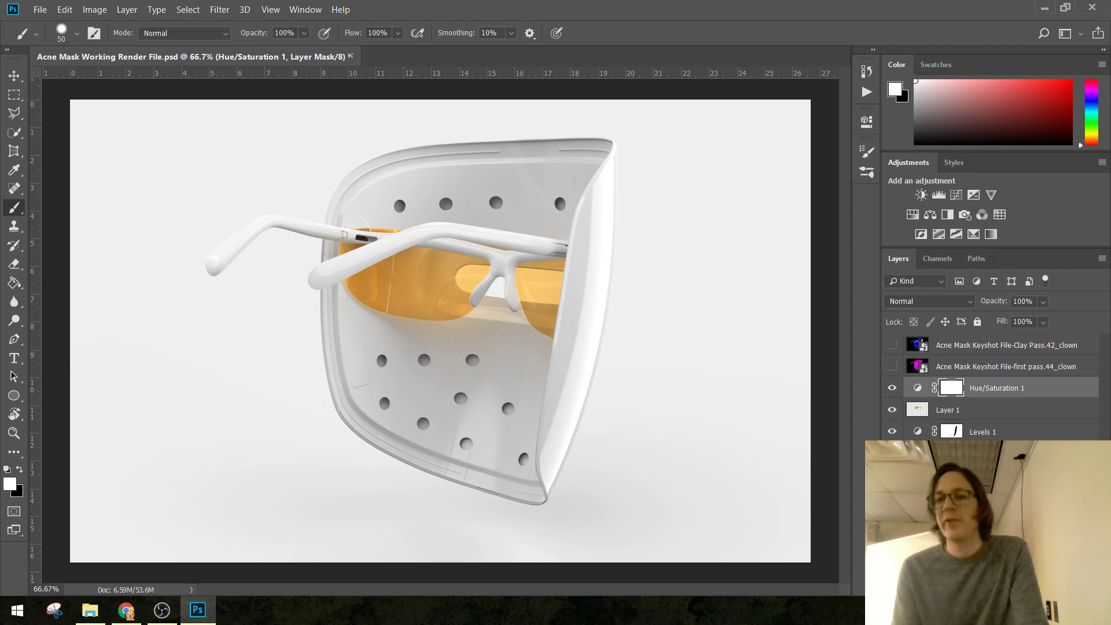
Compare the render with the Hue/Saturation, lens and Levels layers hidden and shown, leaving all of them shown.
click(891, 389)
click(892, 410)
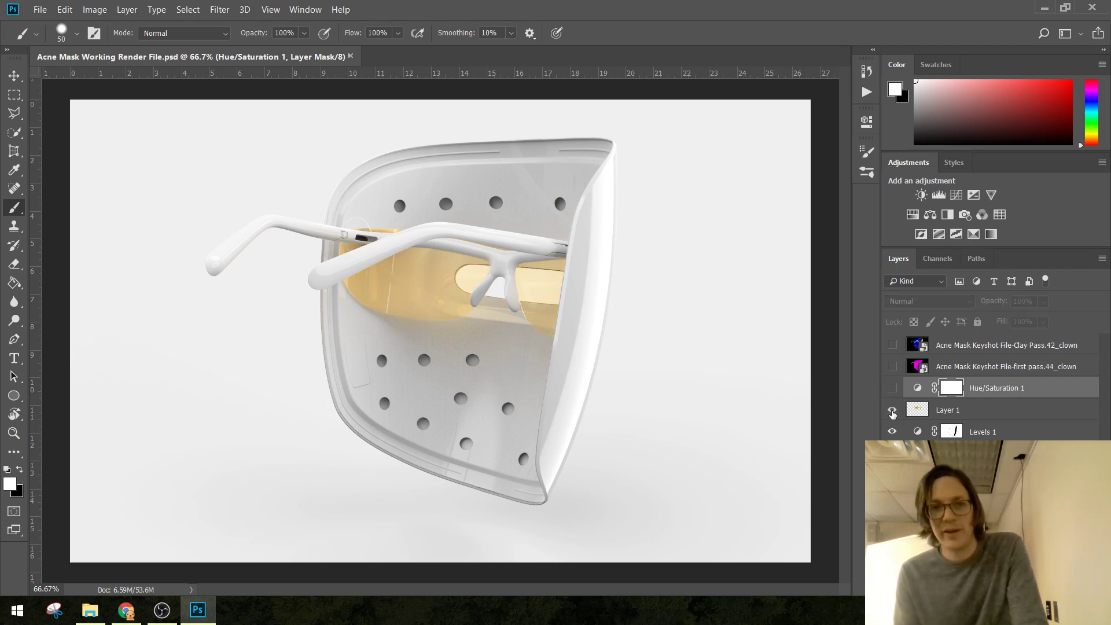
click(892, 387)
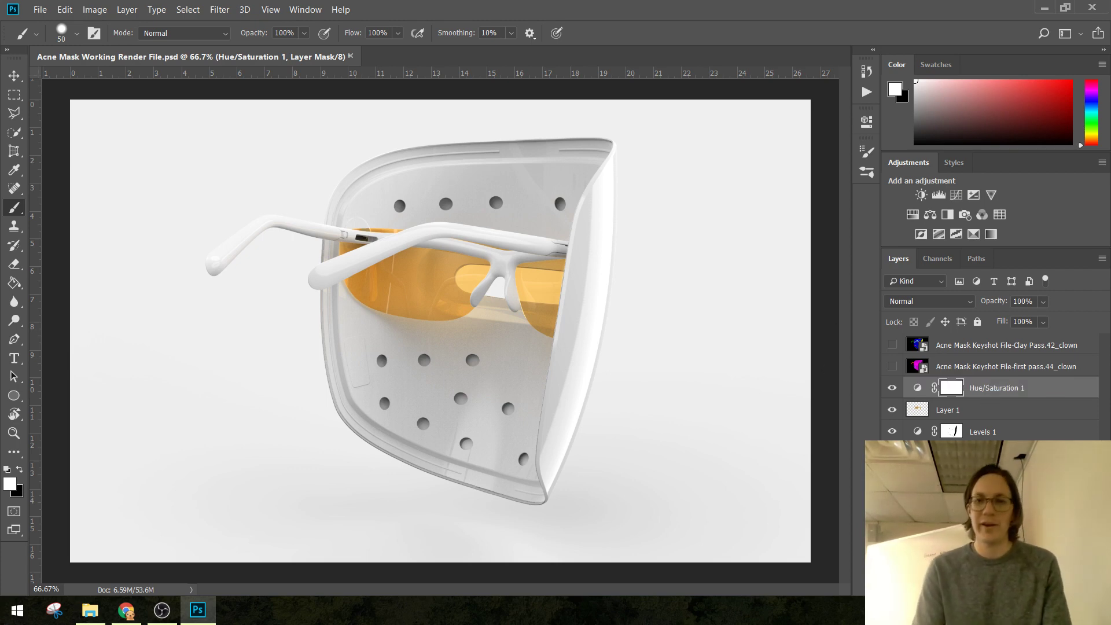
click(891, 431)
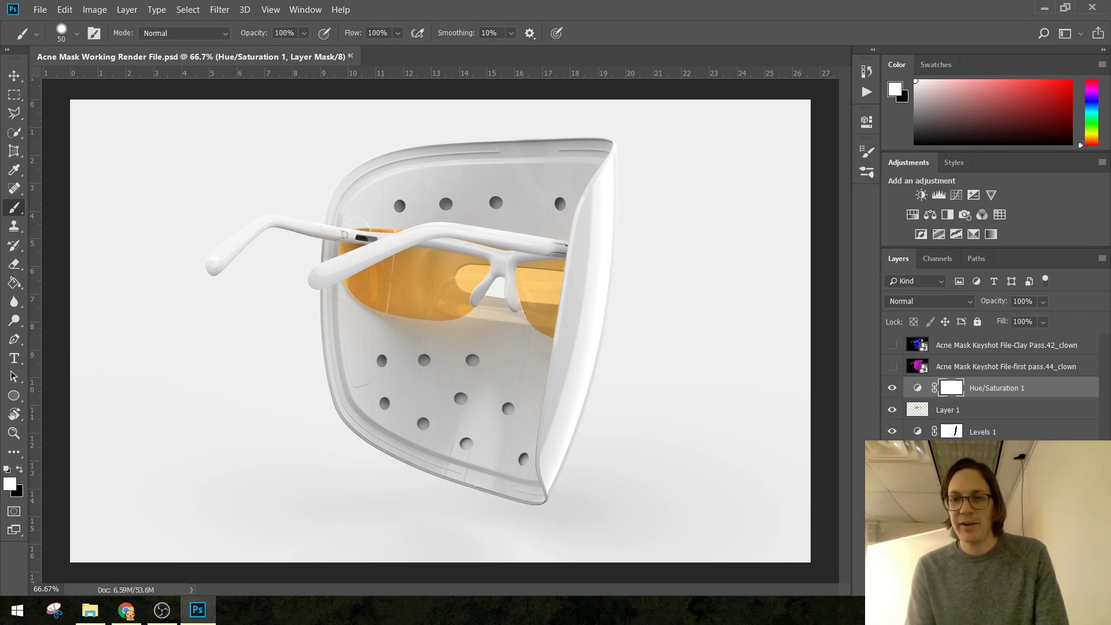
mouse_move(891, 431)
mouse_down()
mouse_move(889, 395)
mouse_move(891, 431)
mouse_up()
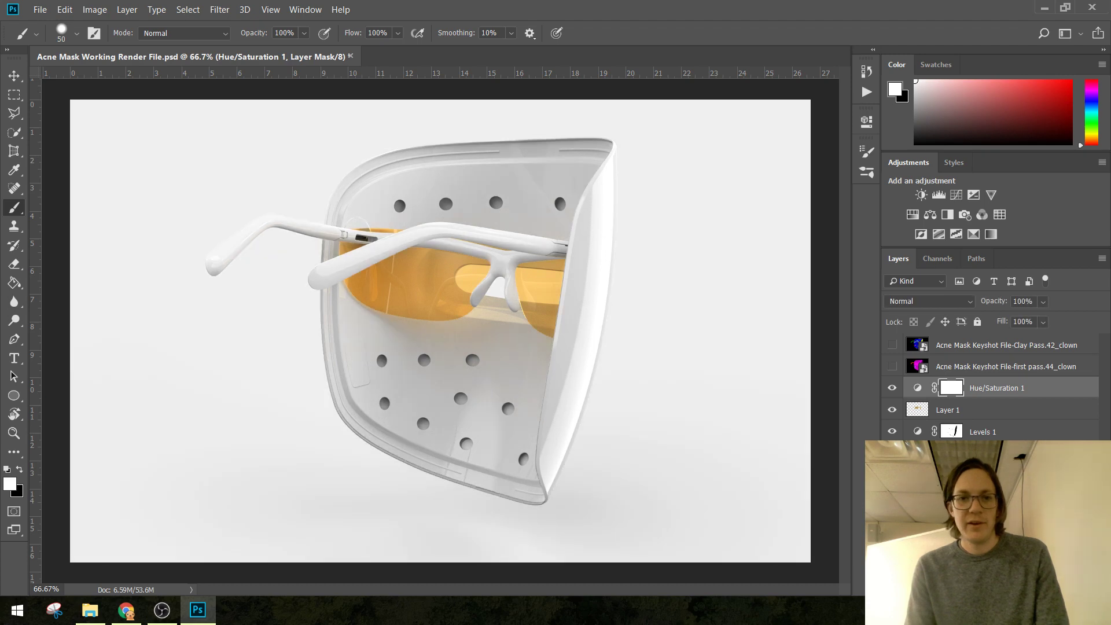
Show the first pass.44 clown layer and select its black background with Color Range at fuzziness 20.
click(891, 366)
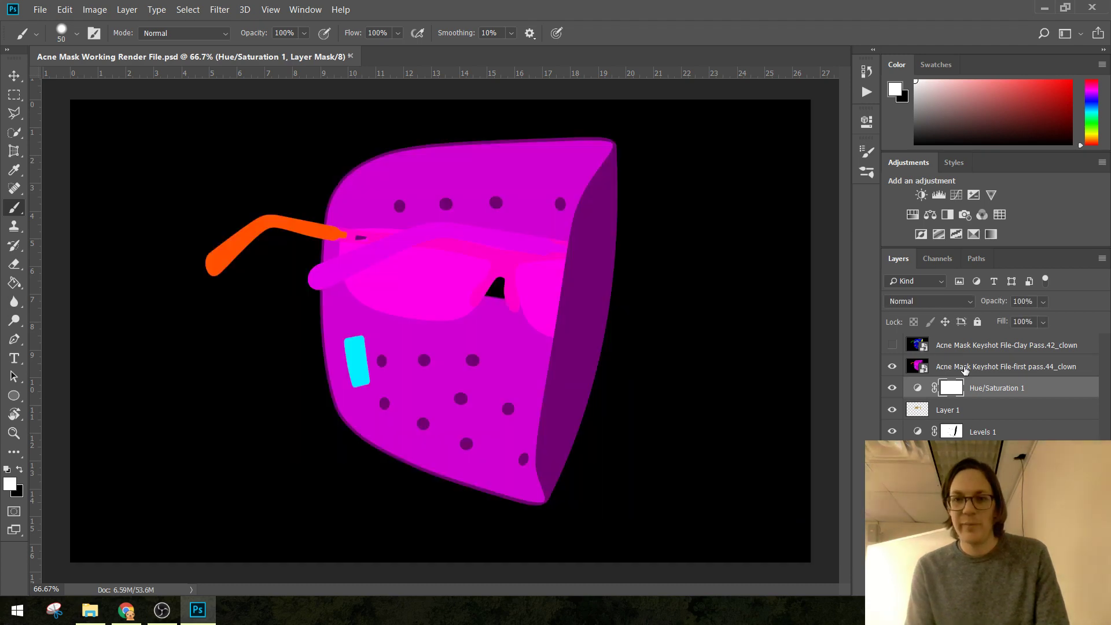
click(1005, 366)
click(187, 9)
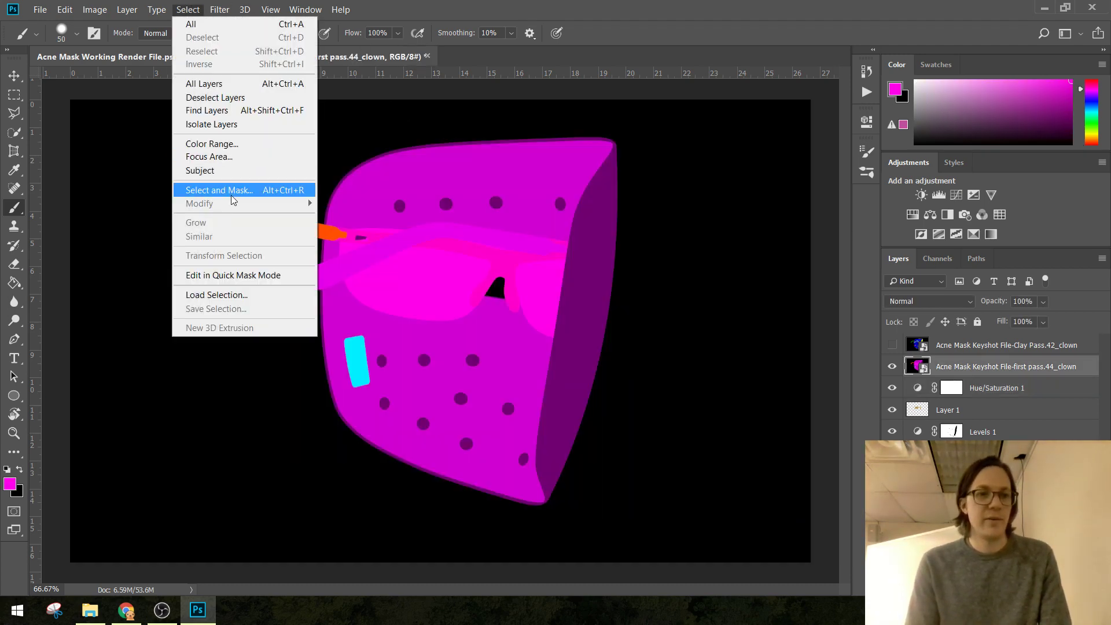
click(210, 143)
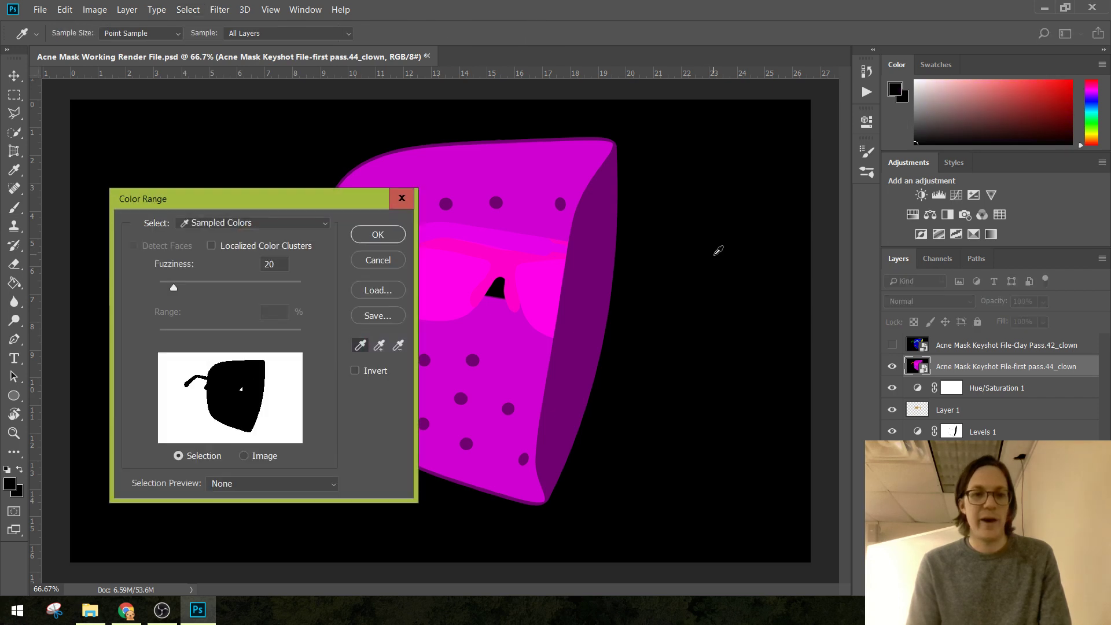
click(387, 235)
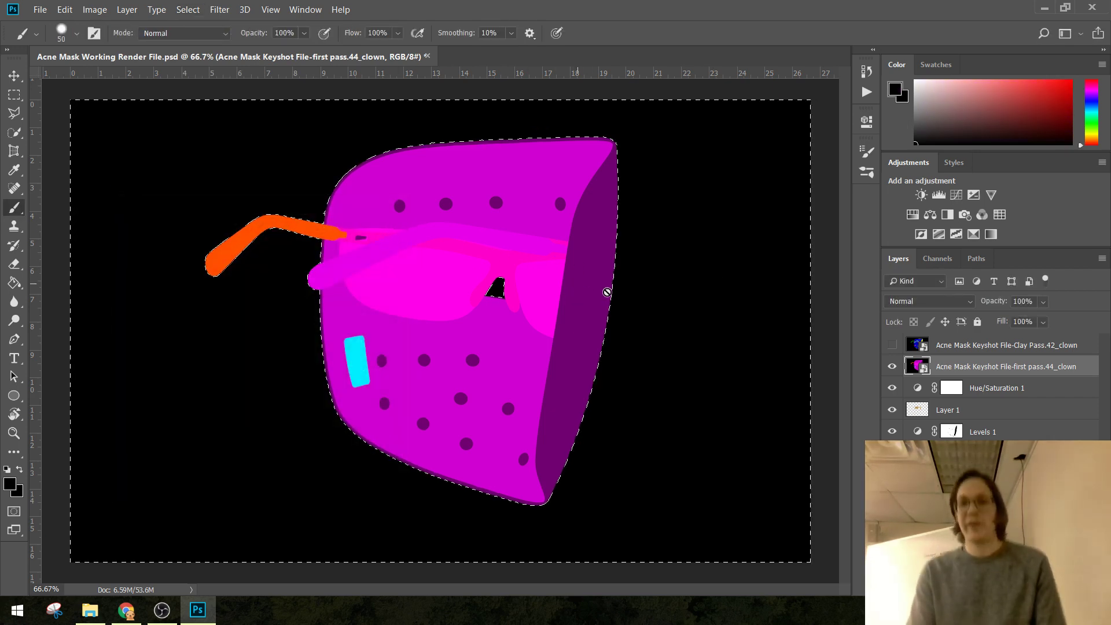
Hide the first pass.44 clown layer and add a Brightness/Contrast adjustment masked to the selected background with brightness -94.
click(891, 366)
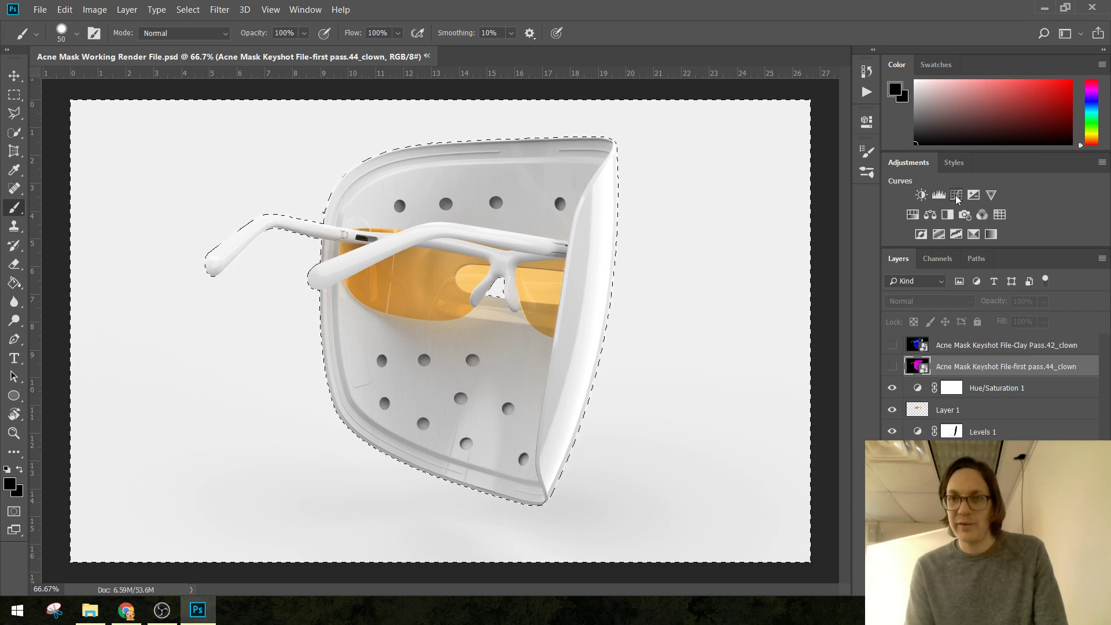
click(921, 196)
drag(742, 198, 689, 206)
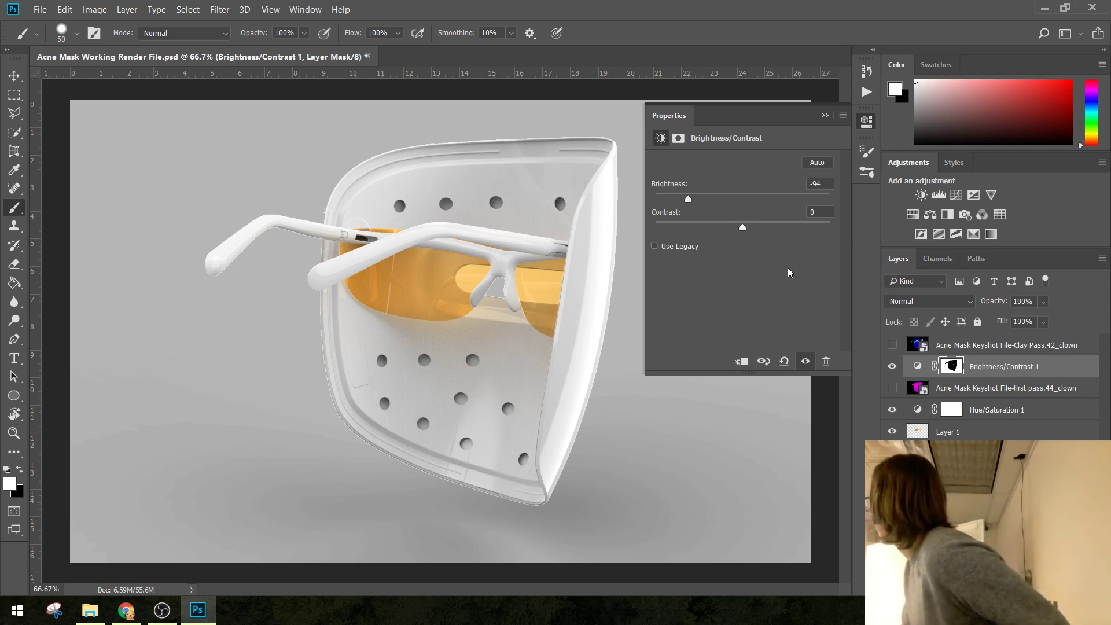
click(825, 116)
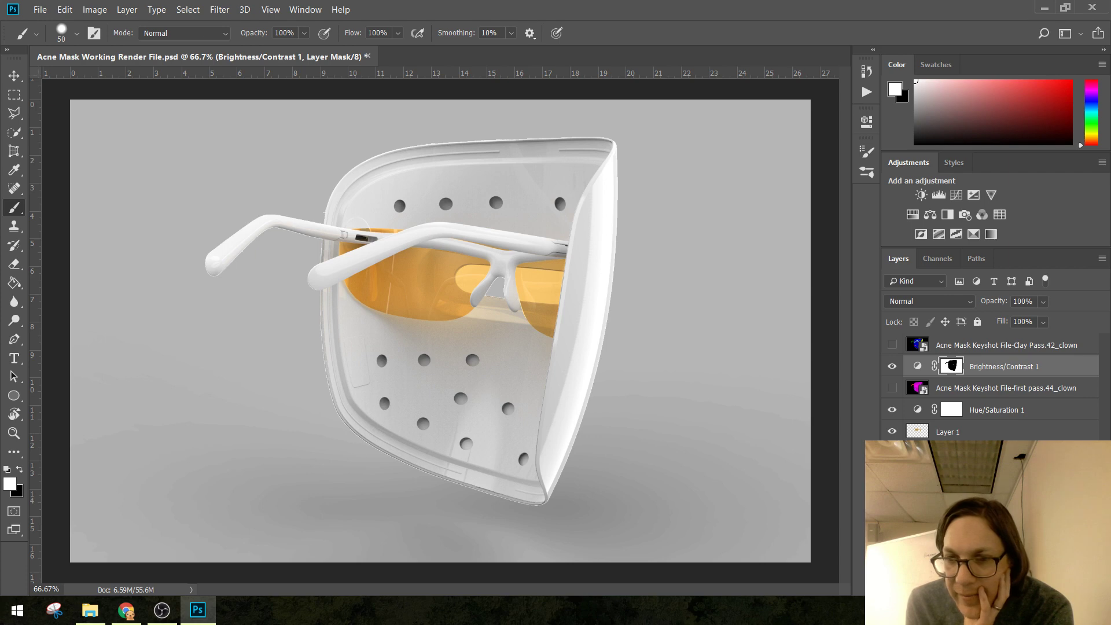
Duplicate the Chrome Pass.40 layer and place the copy above the Brightness/Contrast adjustment.
key(alt+])
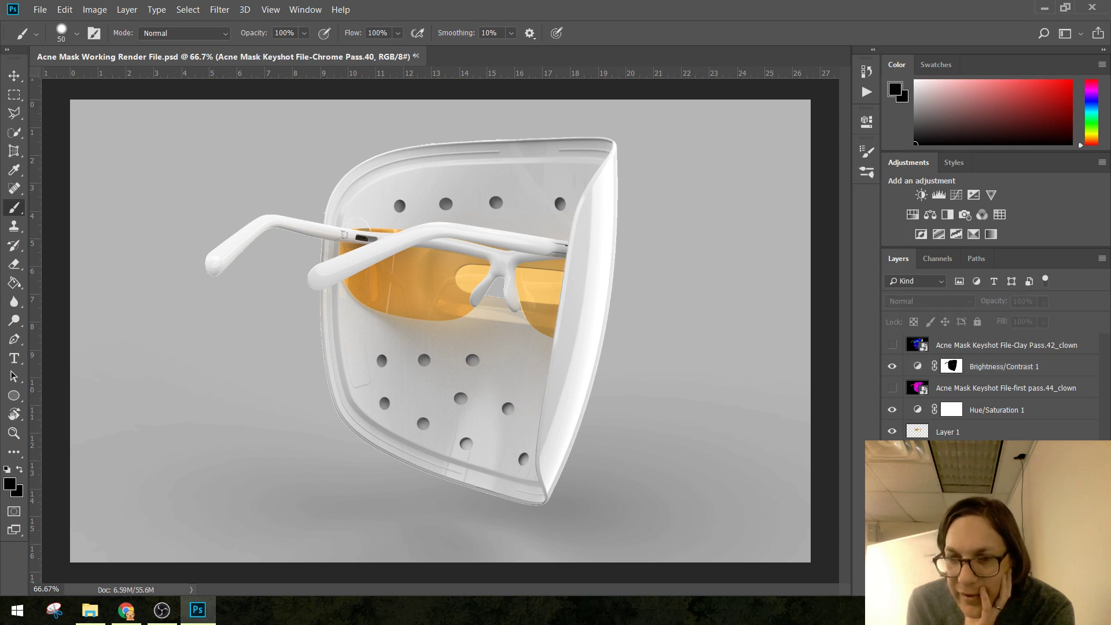
key(ctrl+j)
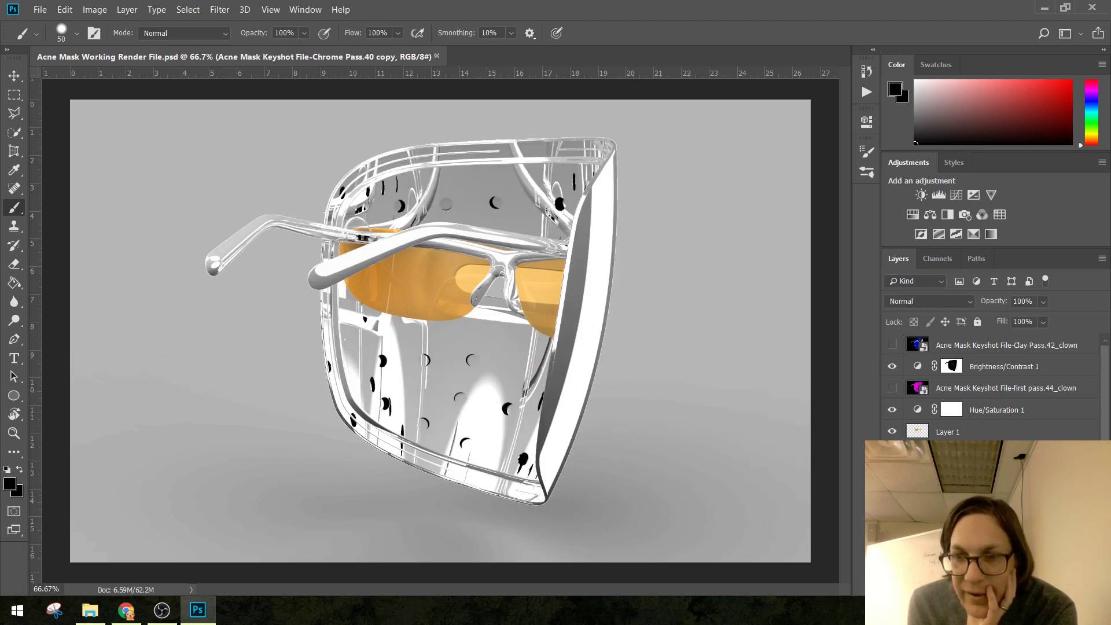
scroll(967, 360, up, 1)
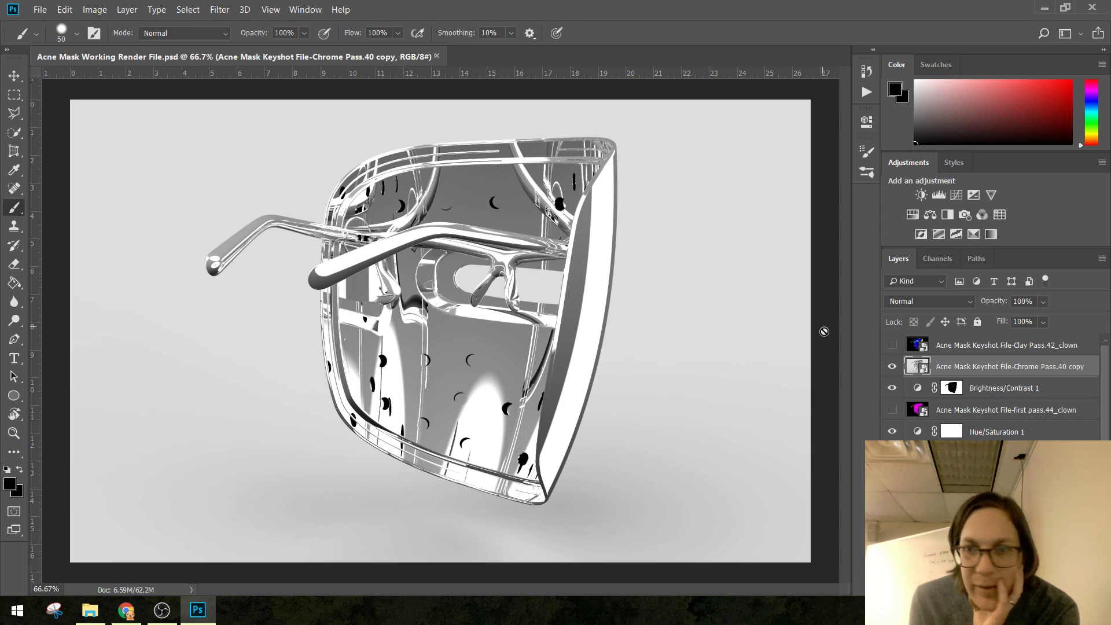
Show the Clay Pass.42 clown layer and sample the teal temple arm in Color Range at fuzziness 20.
click(892, 345)
click(983, 345)
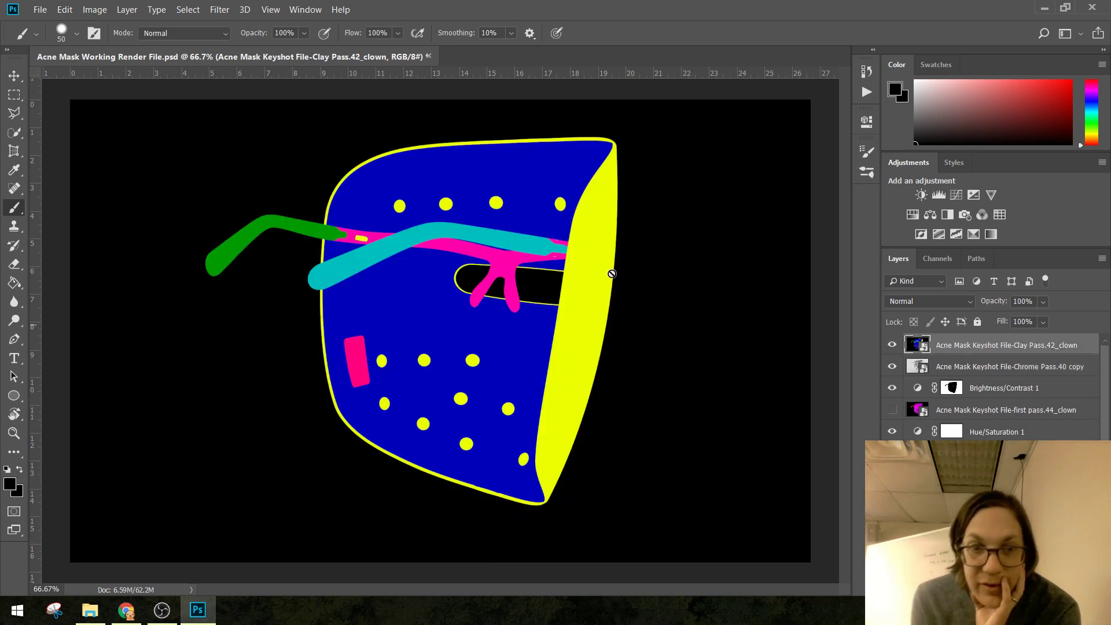
click(188, 10)
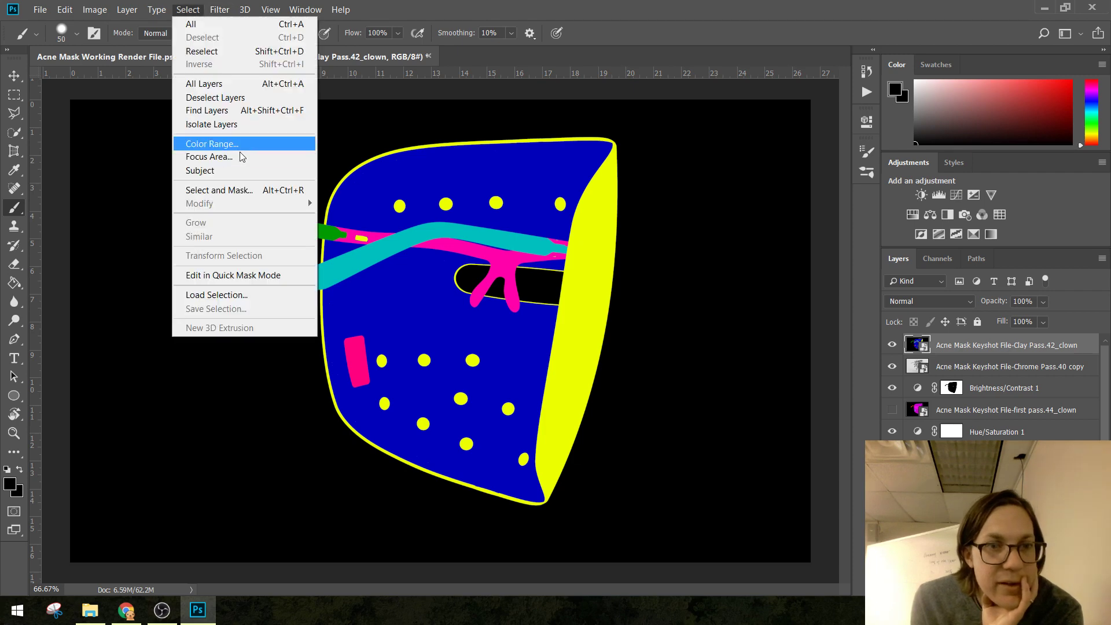
click(212, 143)
click(441, 235)
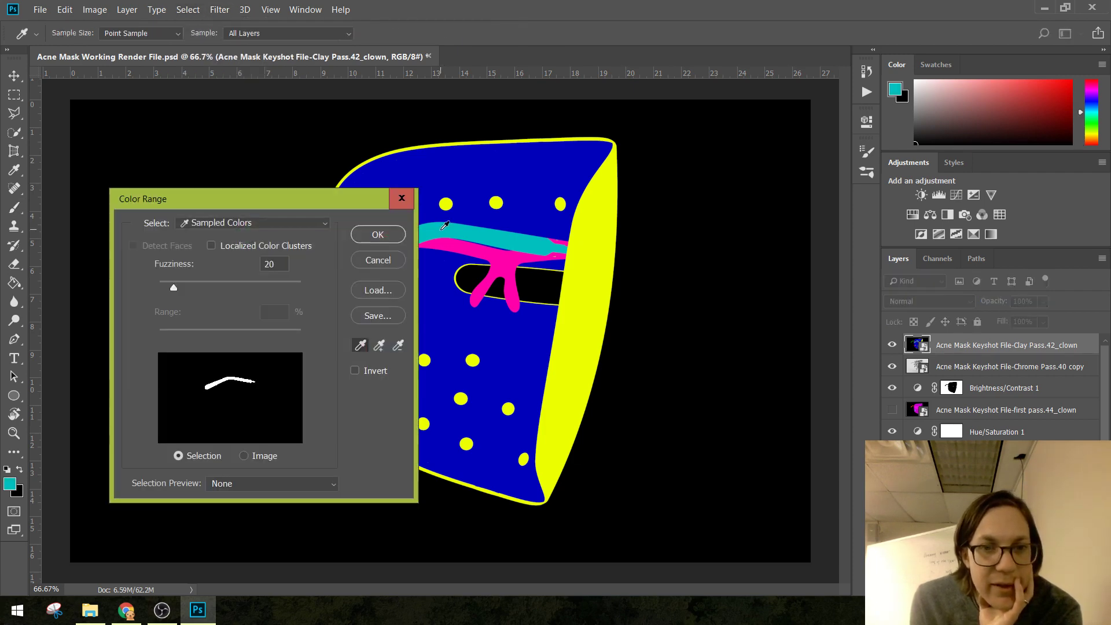
drag(271, 201, 683, 208)
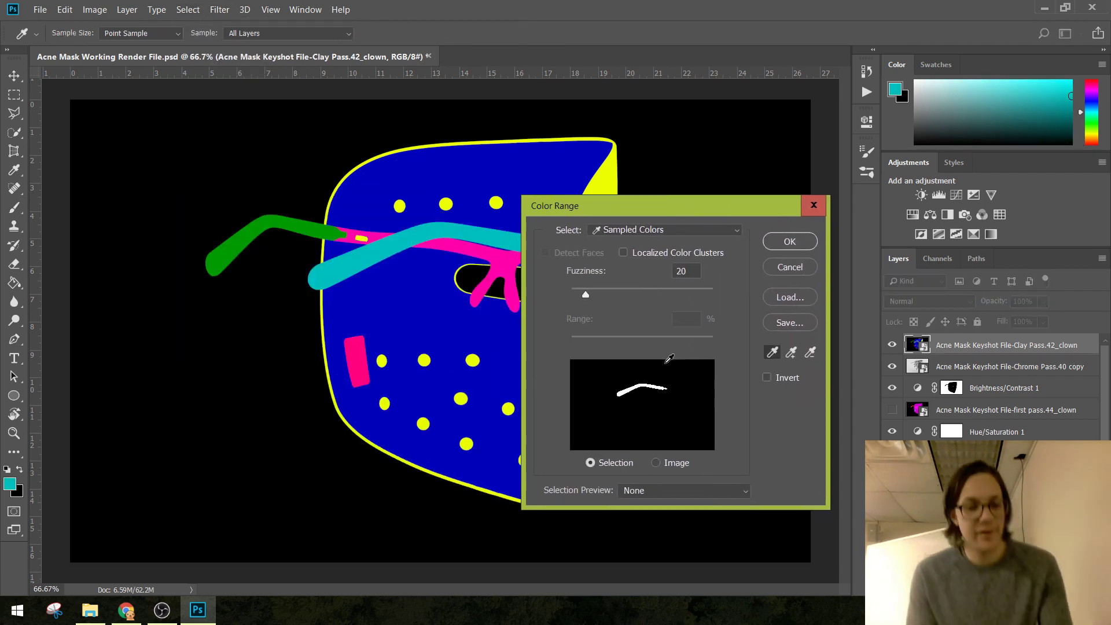
shift+click(254, 244)
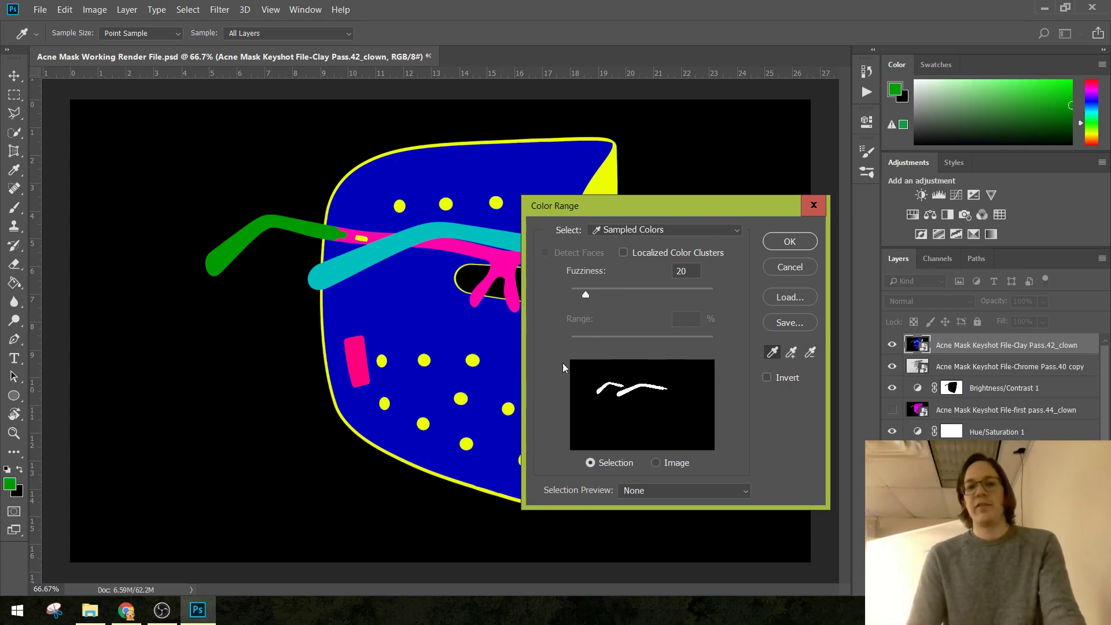
shift+click(377, 184)
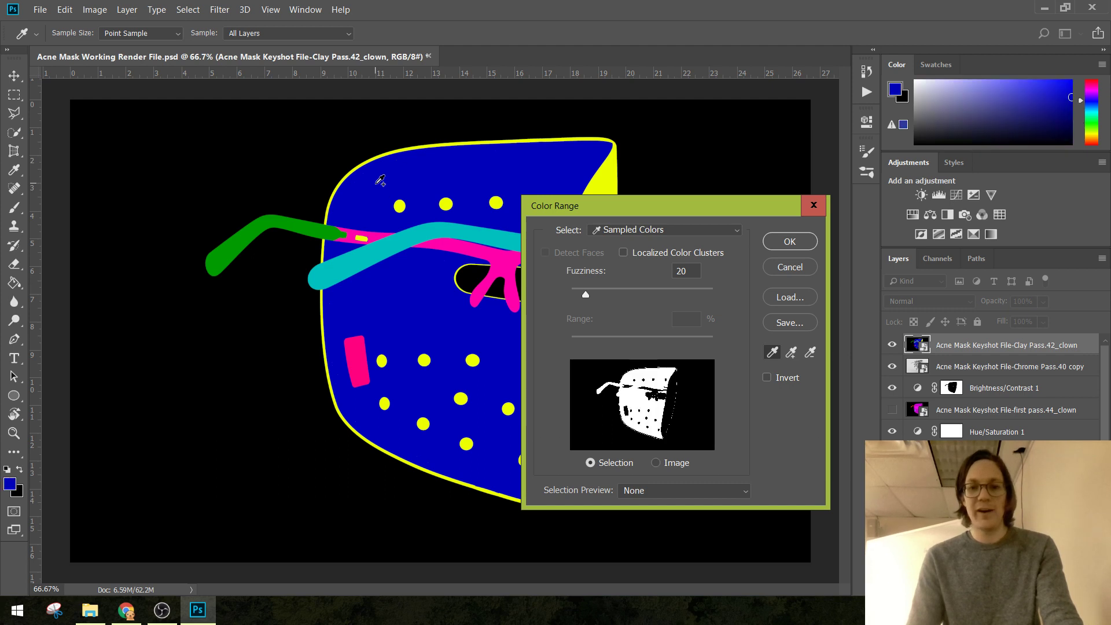
click(453, 203)
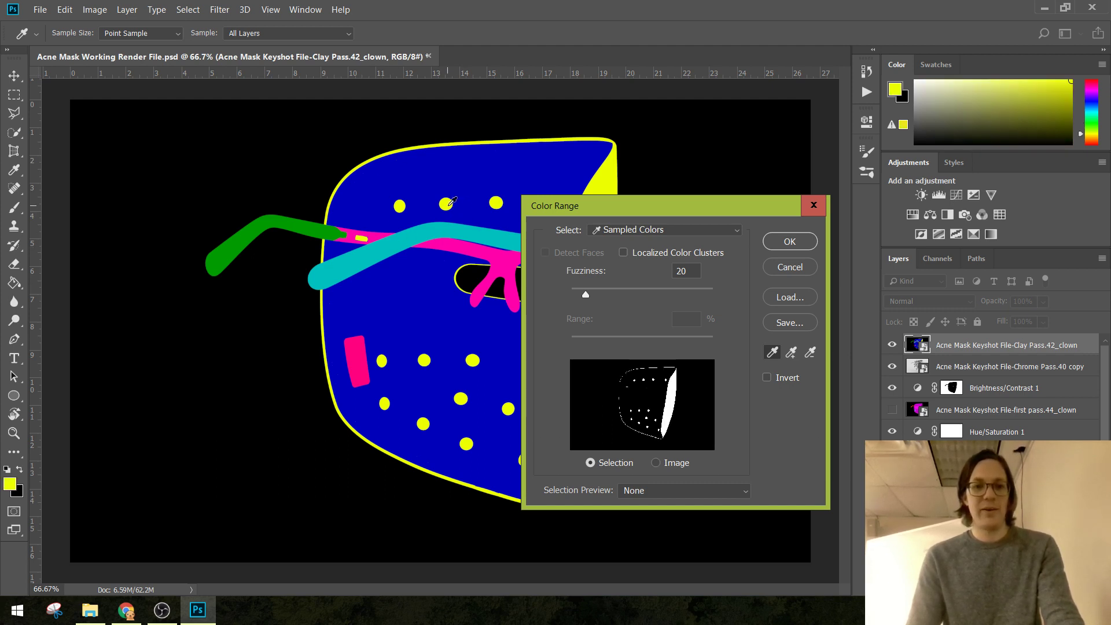
click(480, 233)
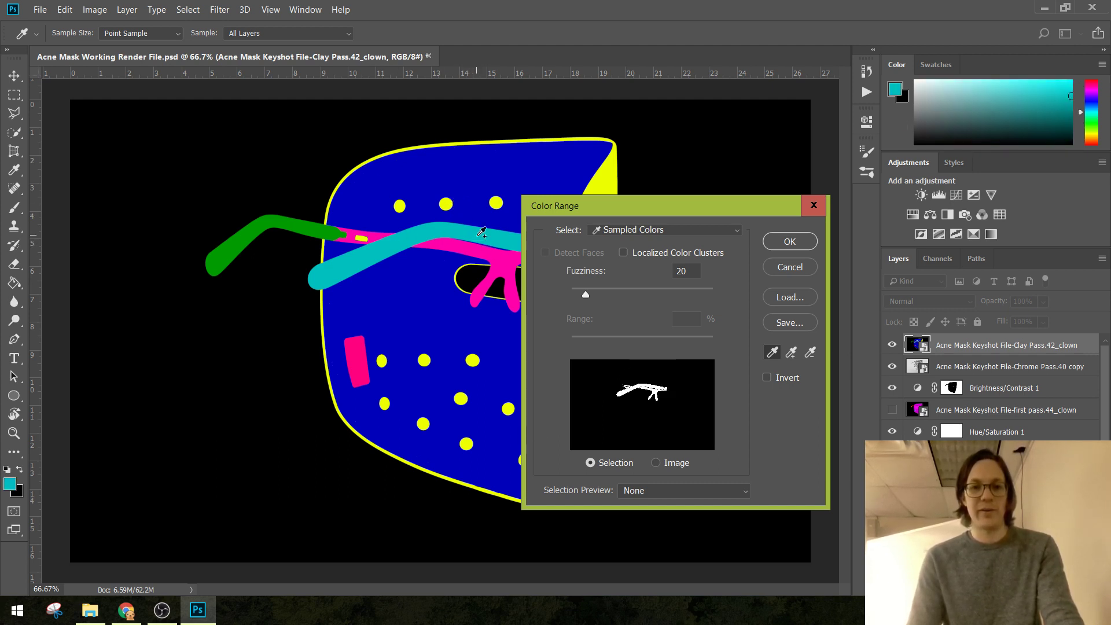
click(464, 348)
Sample the teal and green temple arms together in Color Range at fuzziness 20 and create the selection.
click(432, 229)
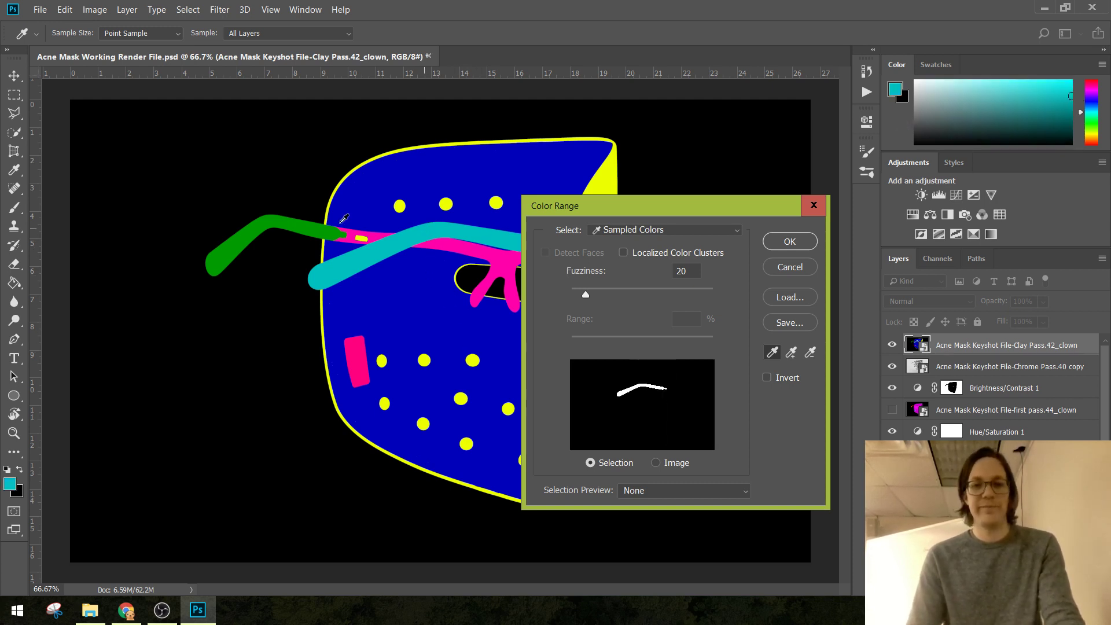
shift+click(238, 239)
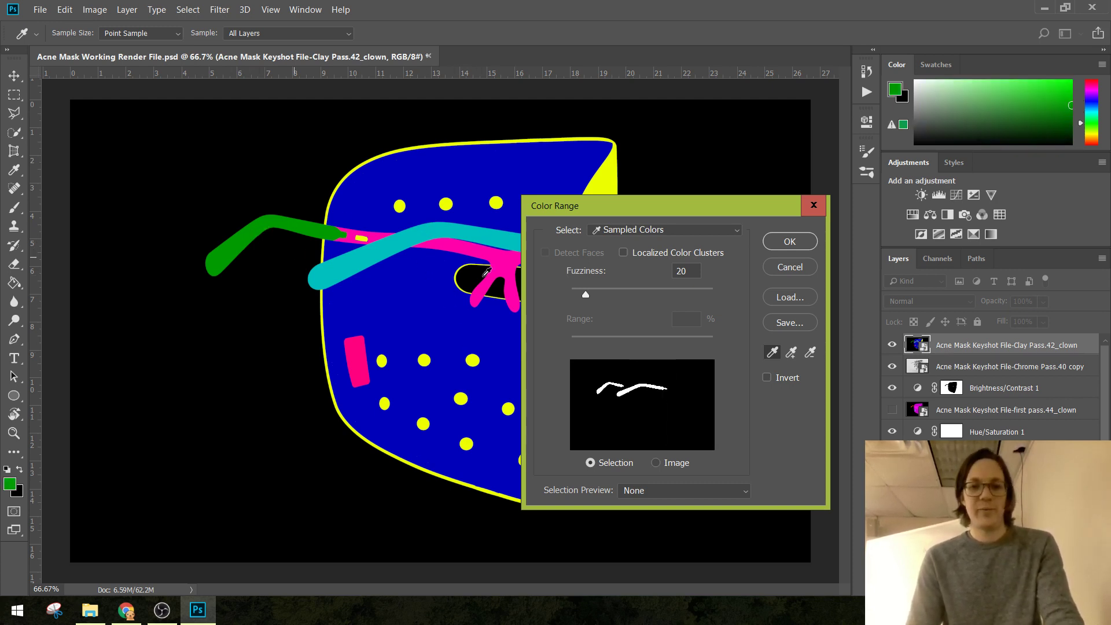
click(791, 243)
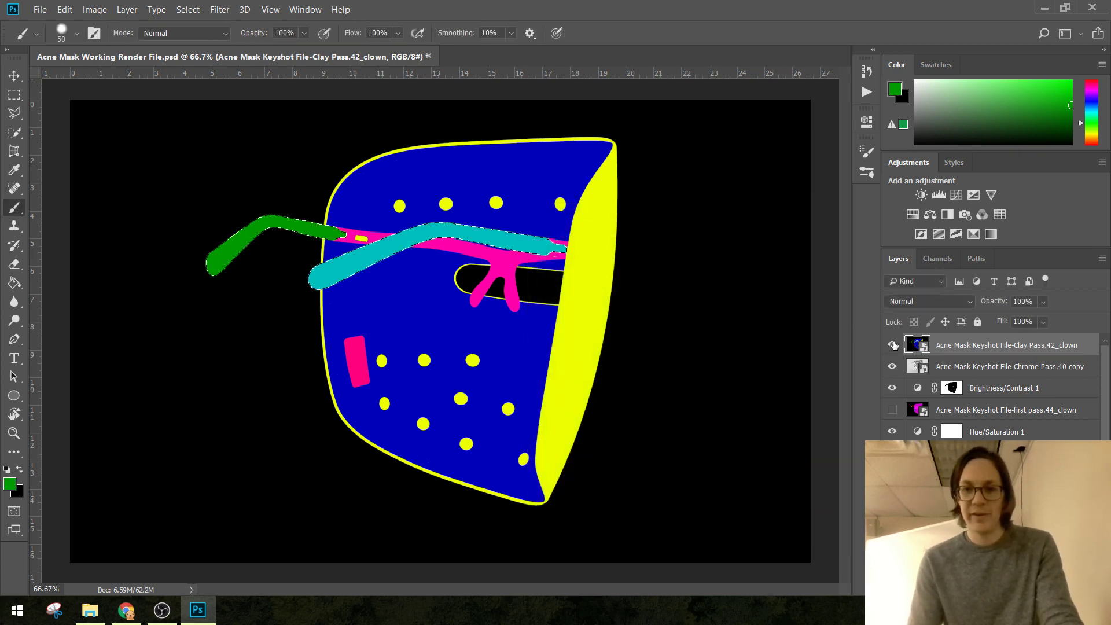
Hide the Clay Pass.42 clown layer and mask the Chrome Pass.40 copy to the selected temple arms.
click(891, 344)
click(980, 375)
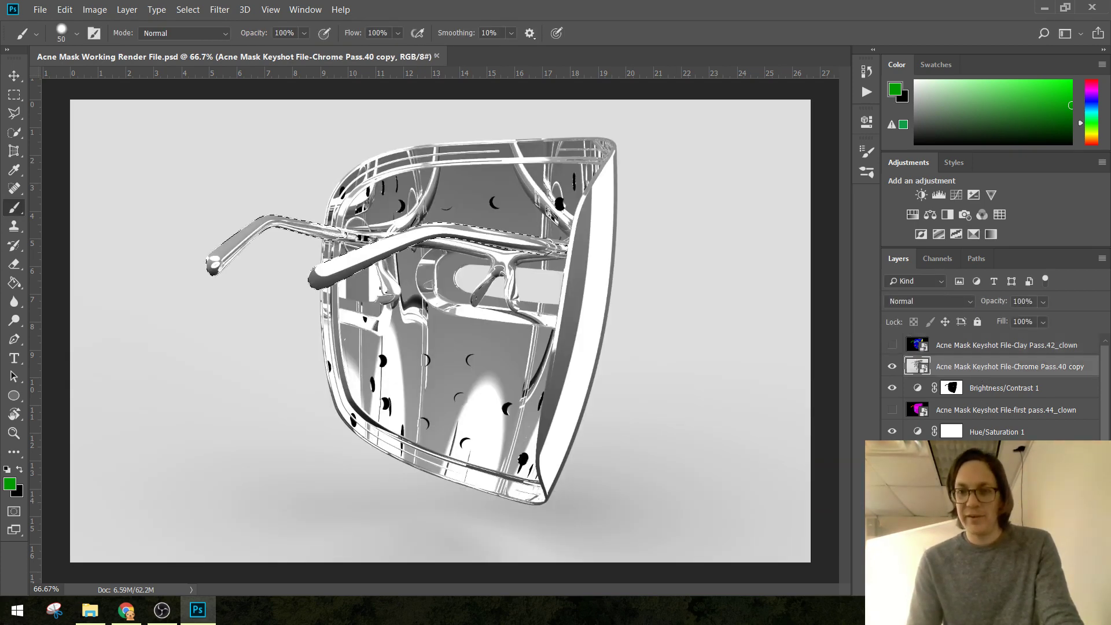
click(978, 587)
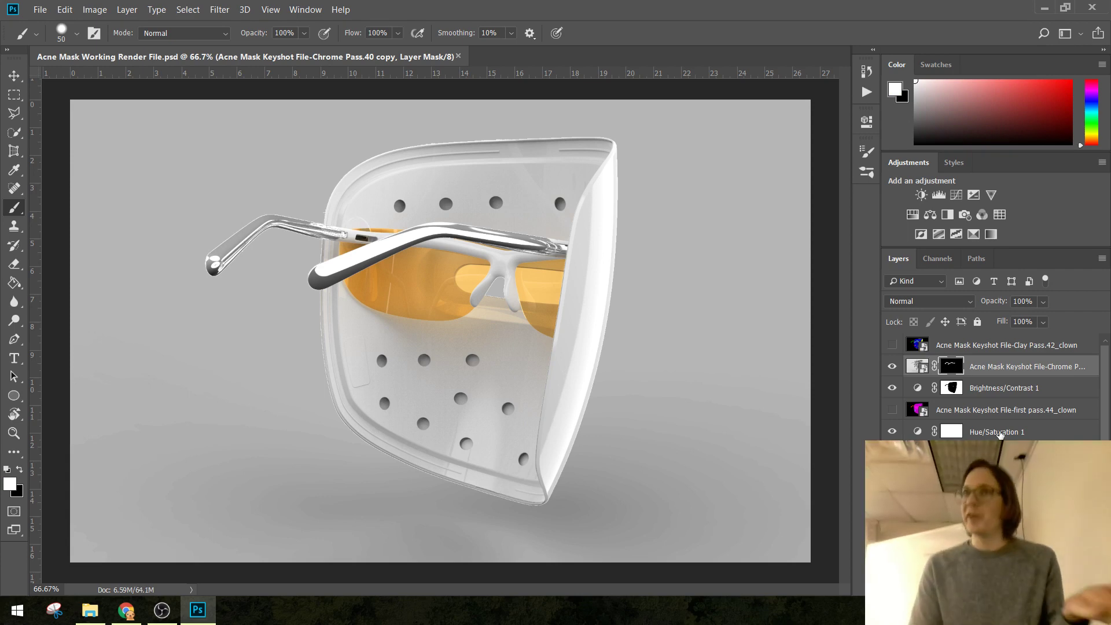
Try the Overlay blend mode on the masked Chrome Pass.40 copy, and set it to Lighten instead.
click(969, 303)
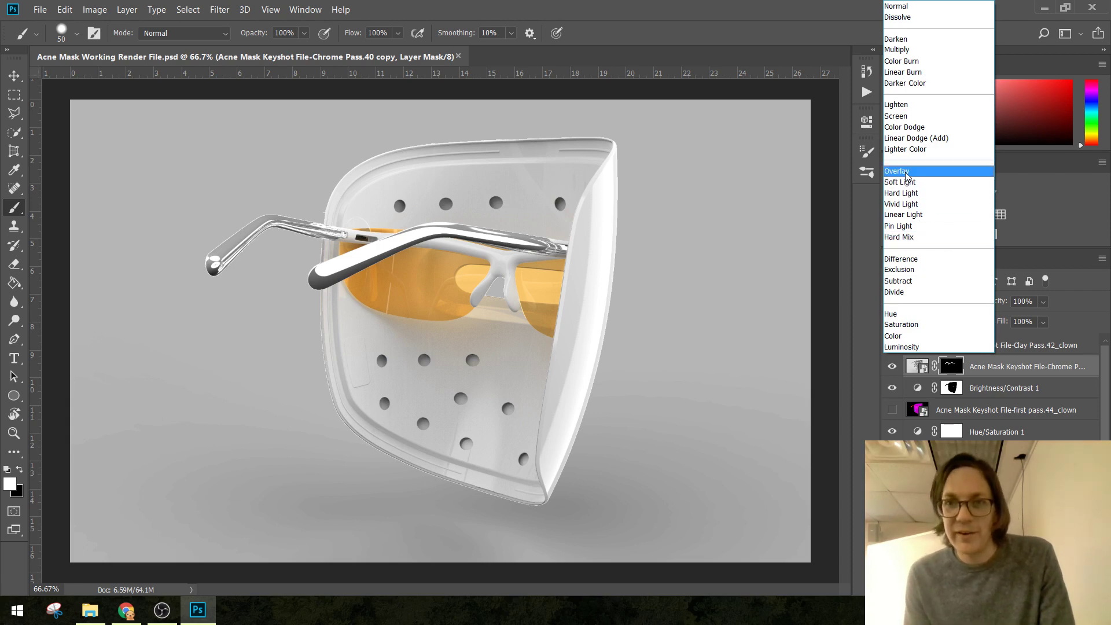
click(906, 171)
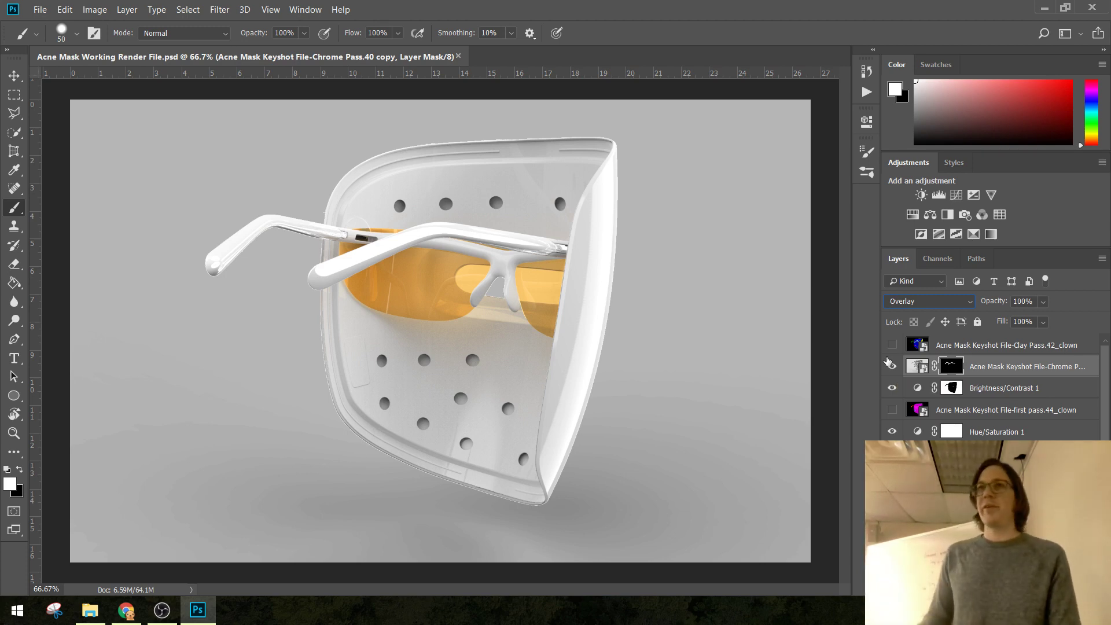
click(928, 301)
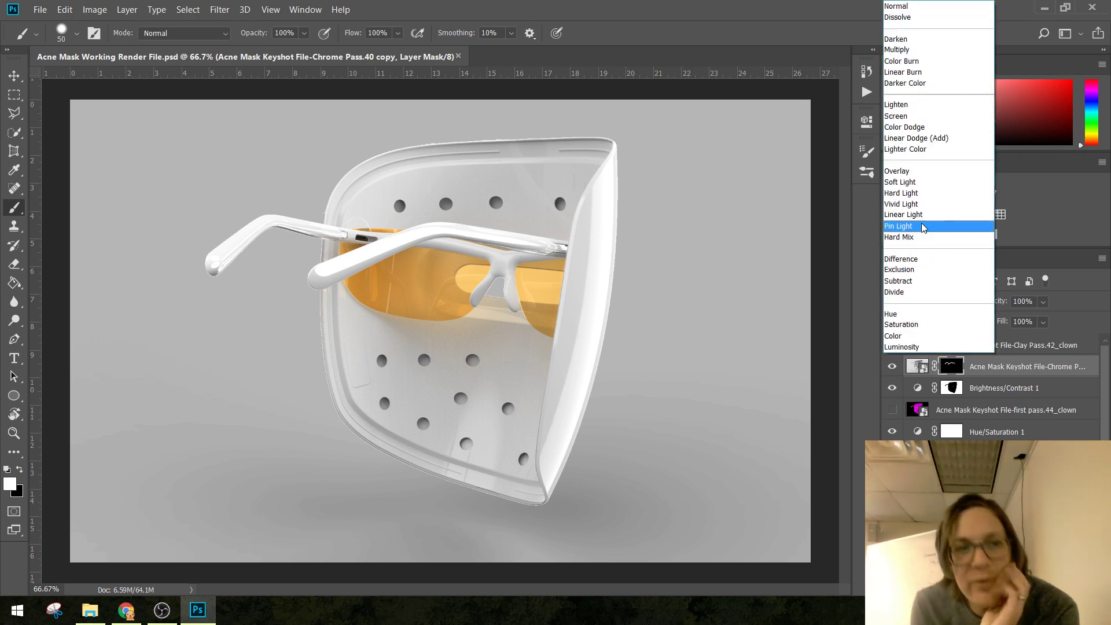
click(927, 106)
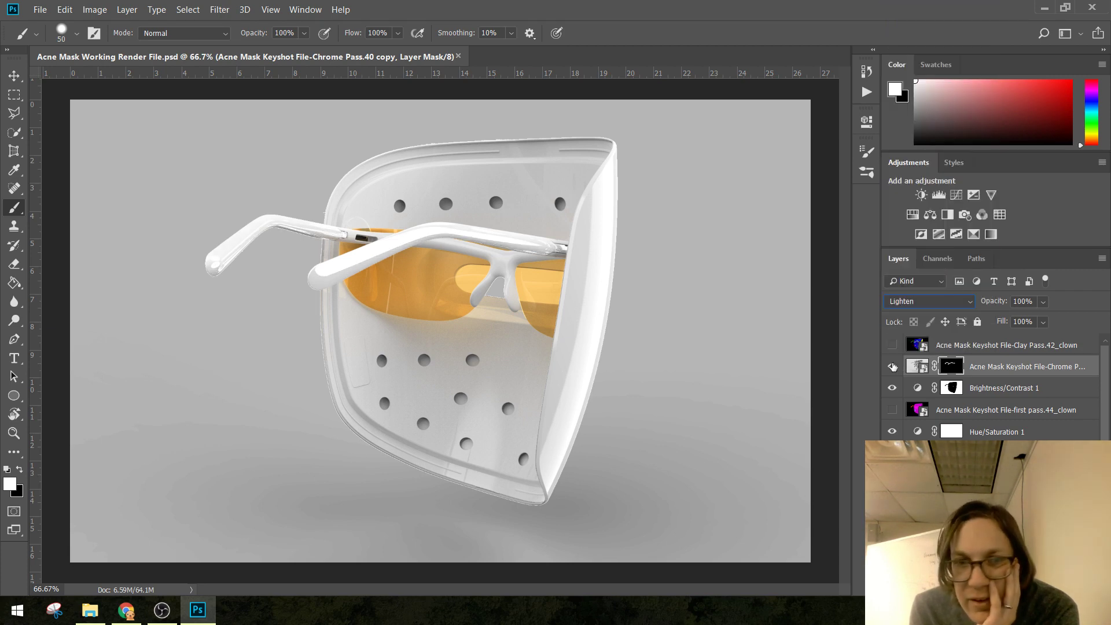
Compare the temple arms with the Chrome Pass.40 copy repeatedly hidden and shown, leaving it shown.
click(892, 366)
click(892, 366)
click(892, 366)
click(891, 366)
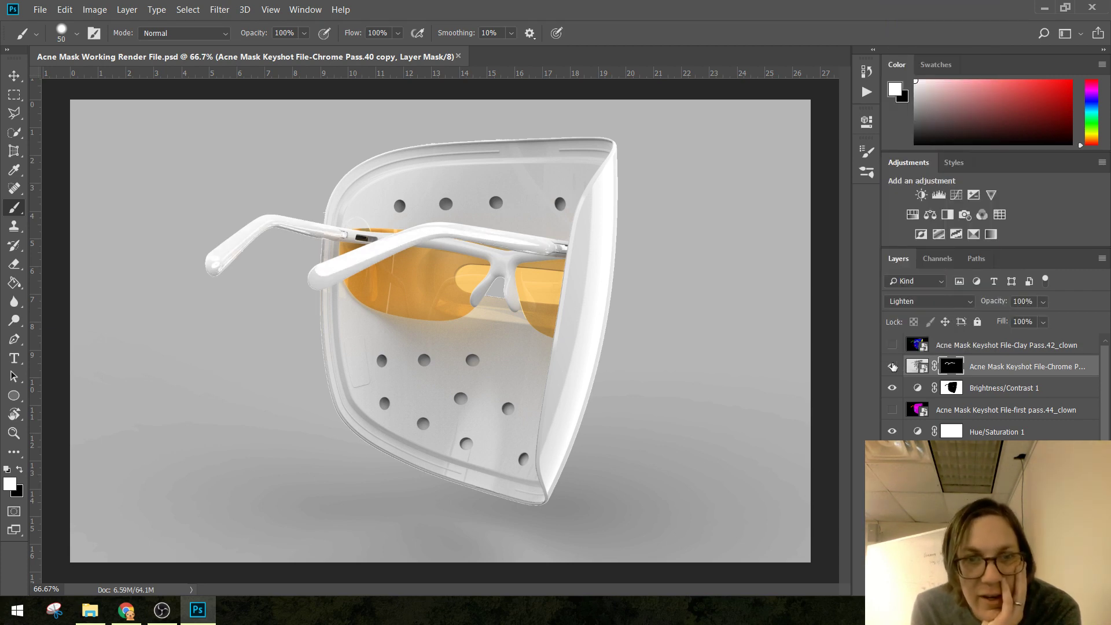
click(891, 366)
click(891, 366)
click(892, 367)
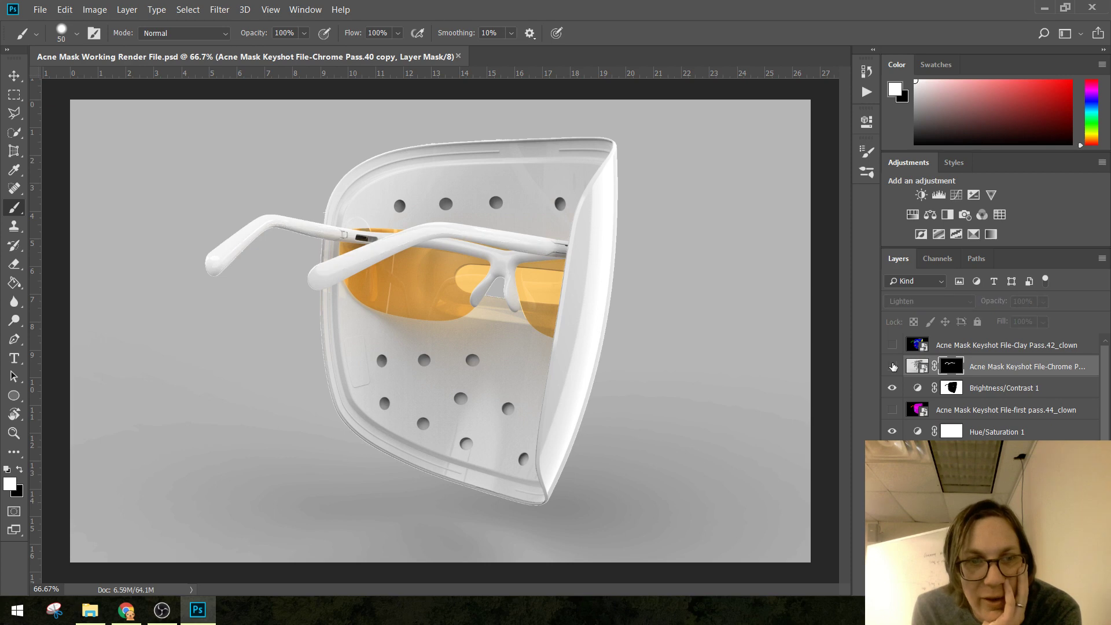
click(892, 366)
click(892, 366)
click(892, 366)
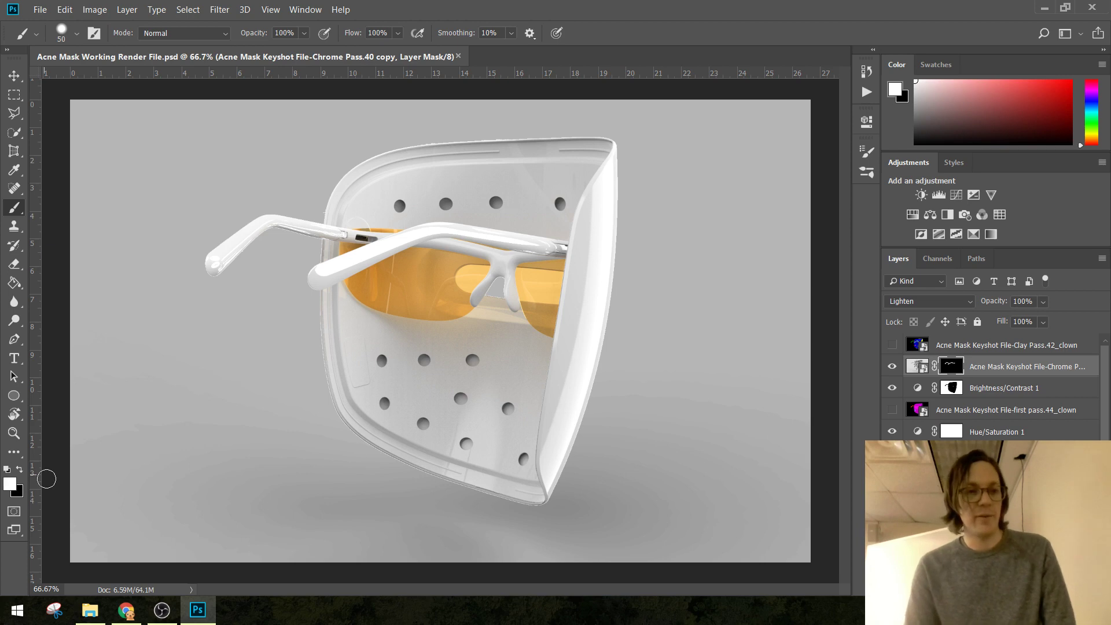
Paint black on the Chrome Pass.40 copy's mask along the far temple arm to remove its chrome reflections.
click(20, 471)
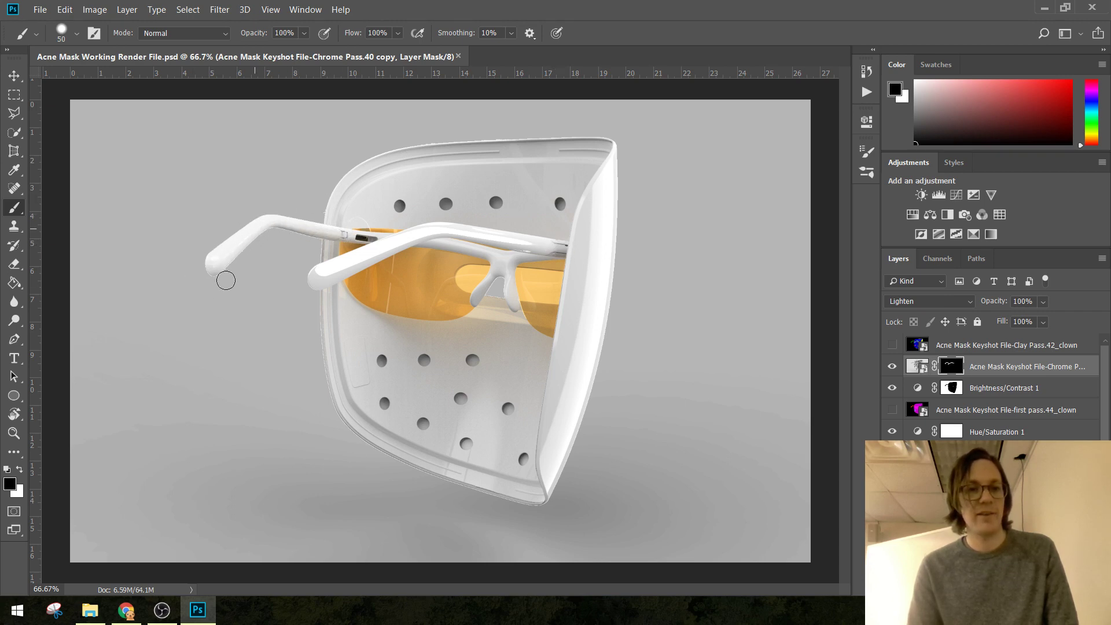
drag(226, 281, 334, 210)
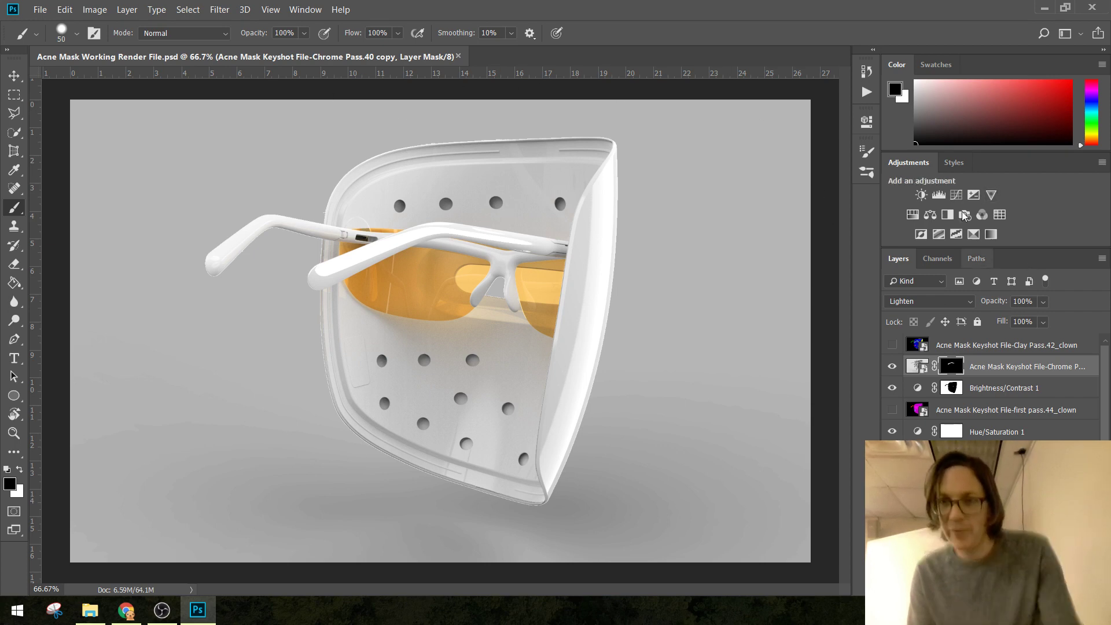
Set the brush tip to 425 px size, 6% hardness and 23% spacing.
click(305, 9)
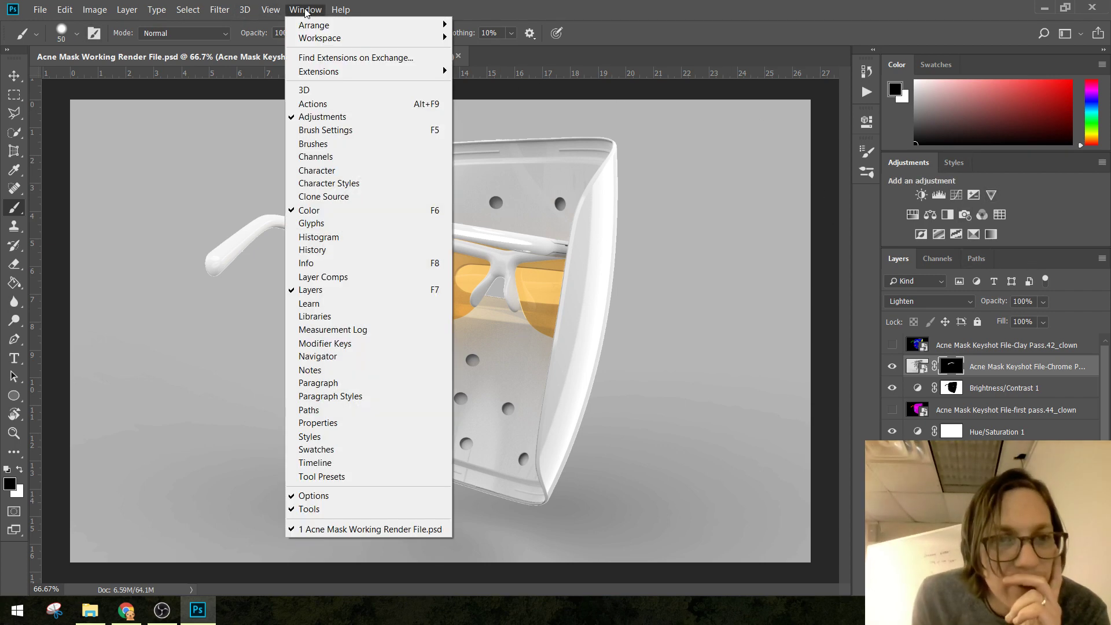
click(363, 131)
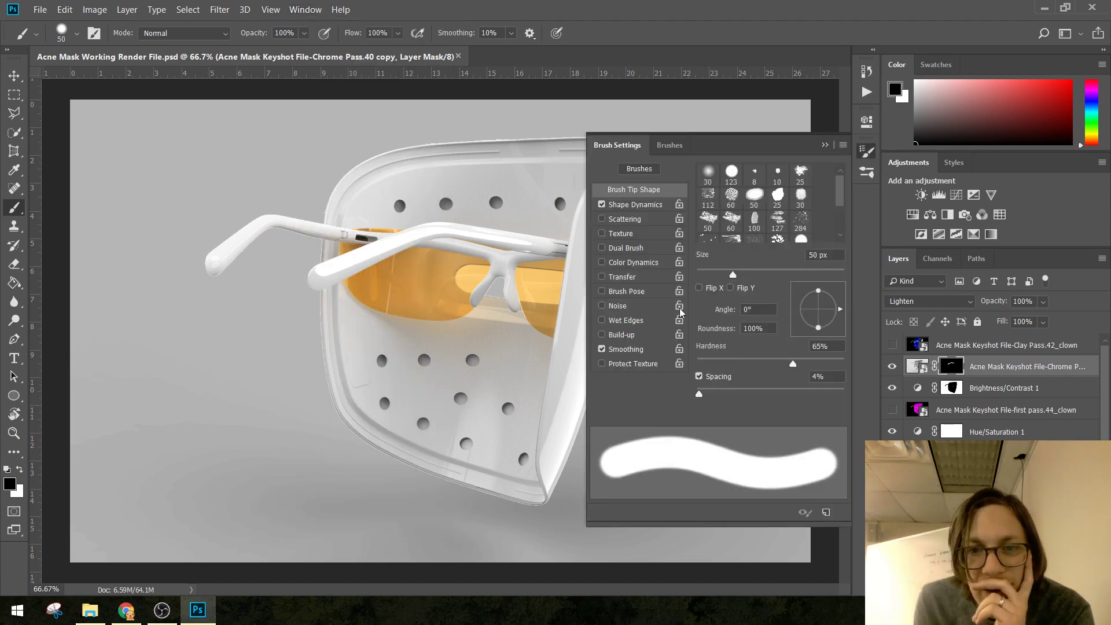
mouse_move(754, 364)
mouse_down()
mouse_move(698, 364)
mouse_move(725, 393)
mouse_move(714, 393)
mouse_up()
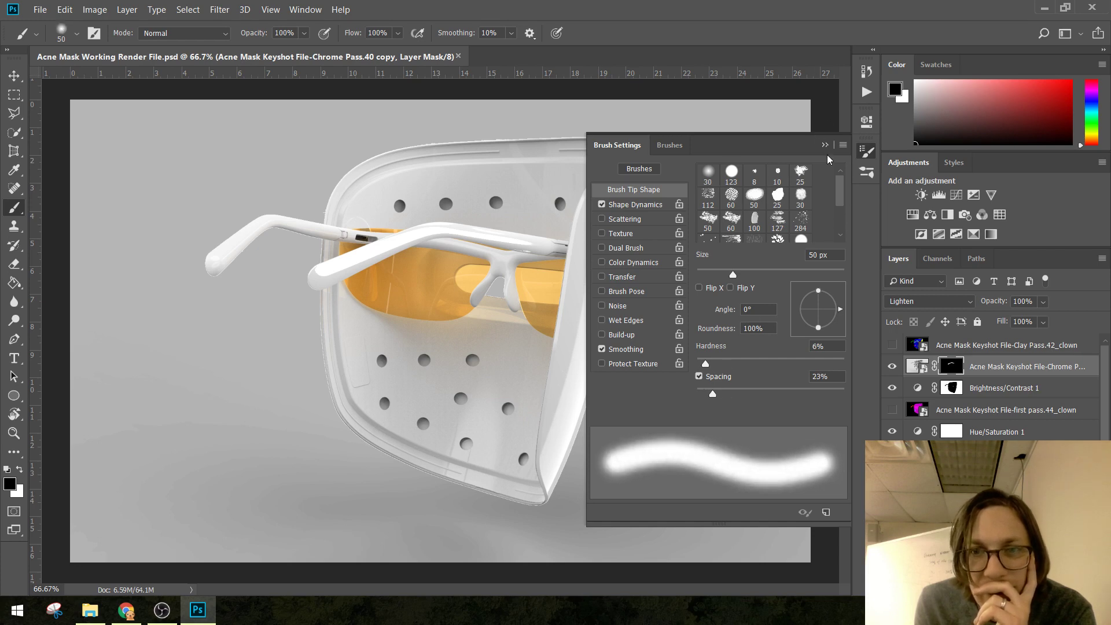
drag(739, 269, 823, 276)
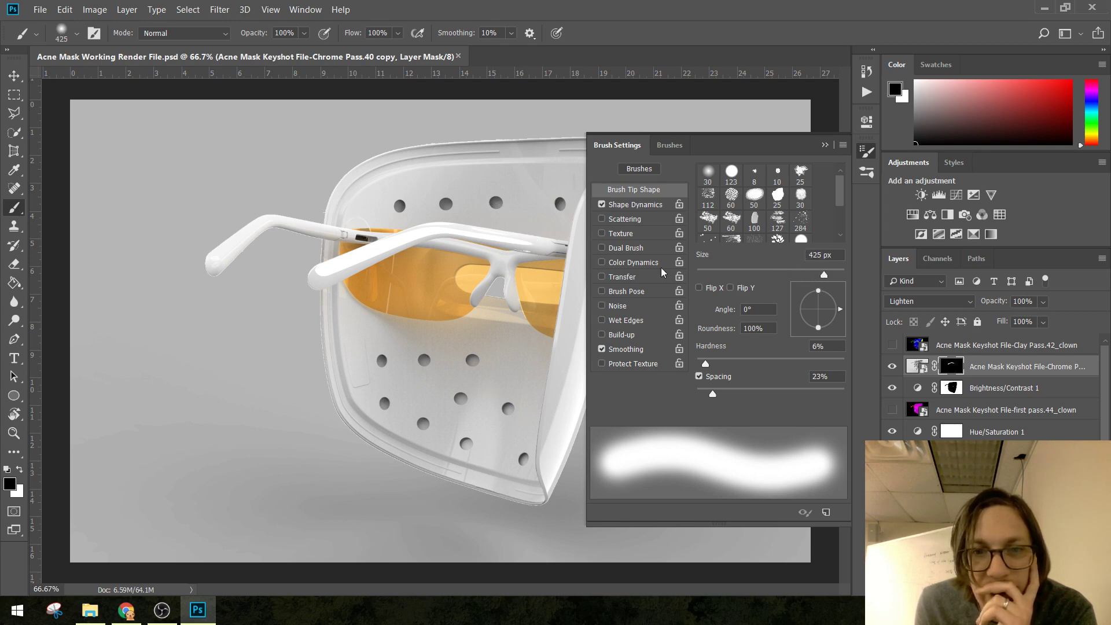
click(825, 145)
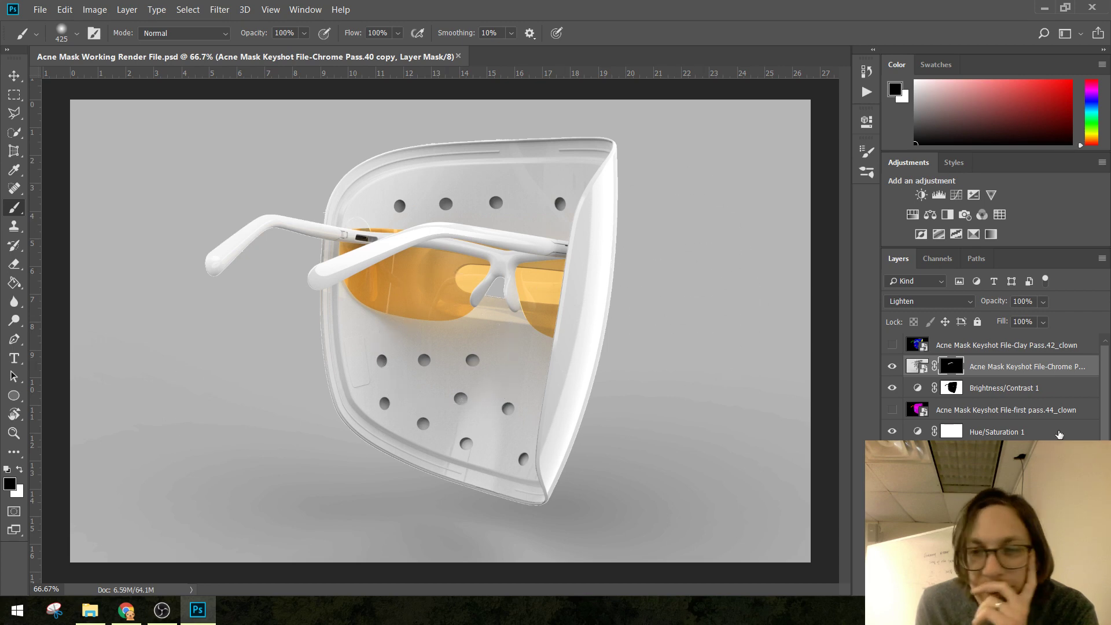
Check the edited chrome mask by hiding and showing the Chrome Pass.40 copy, leaving it shown.
click(891, 367)
click(891, 367)
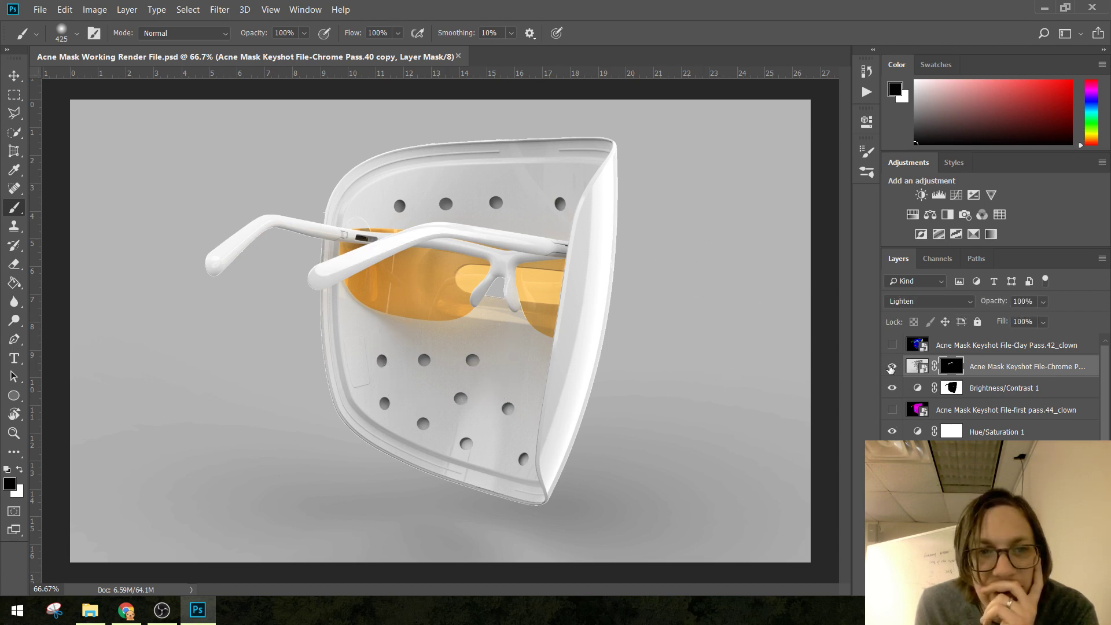
click(891, 367)
click(891, 367)
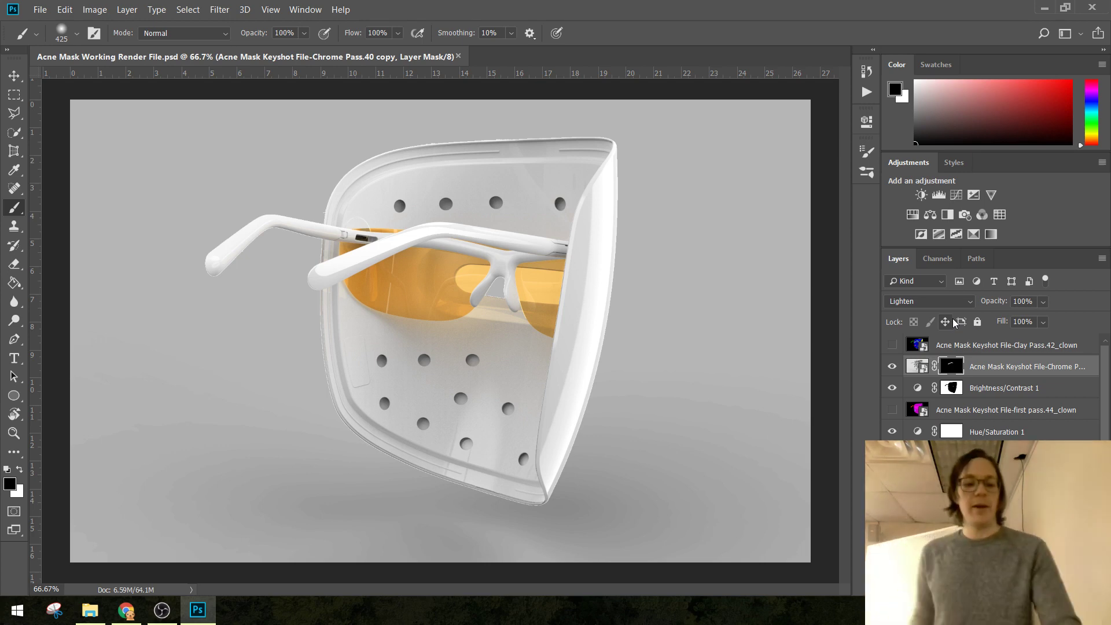
Save the working file and check the orange lens layer by hiding and showing Layer 1, leaving it shown.
key(ctrl+s)
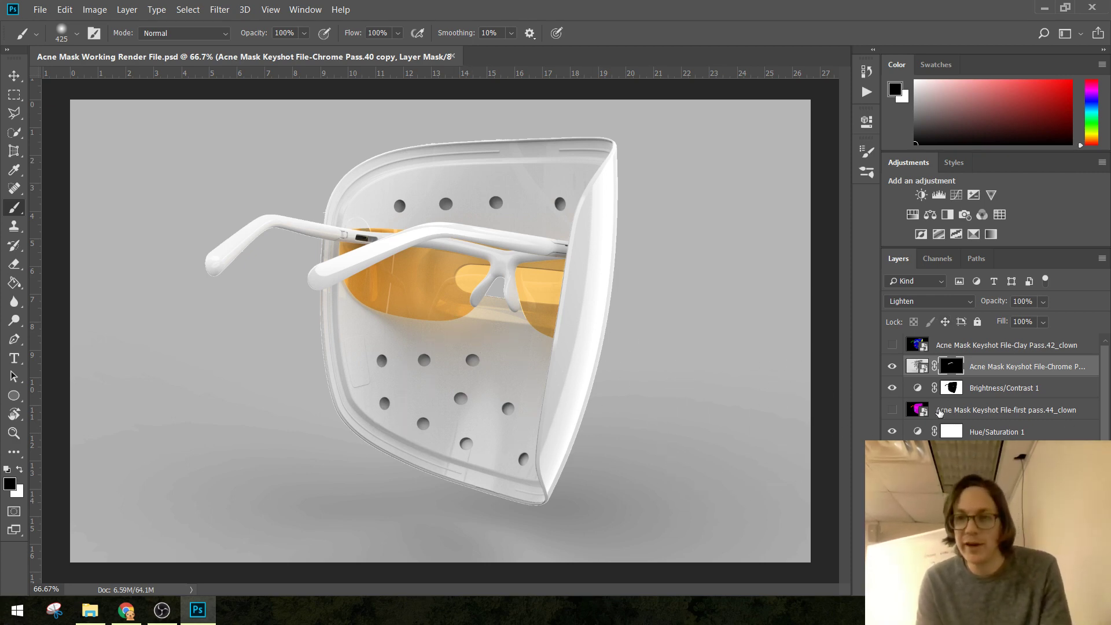
scroll(939, 410, down, 1)
click(891, 437)
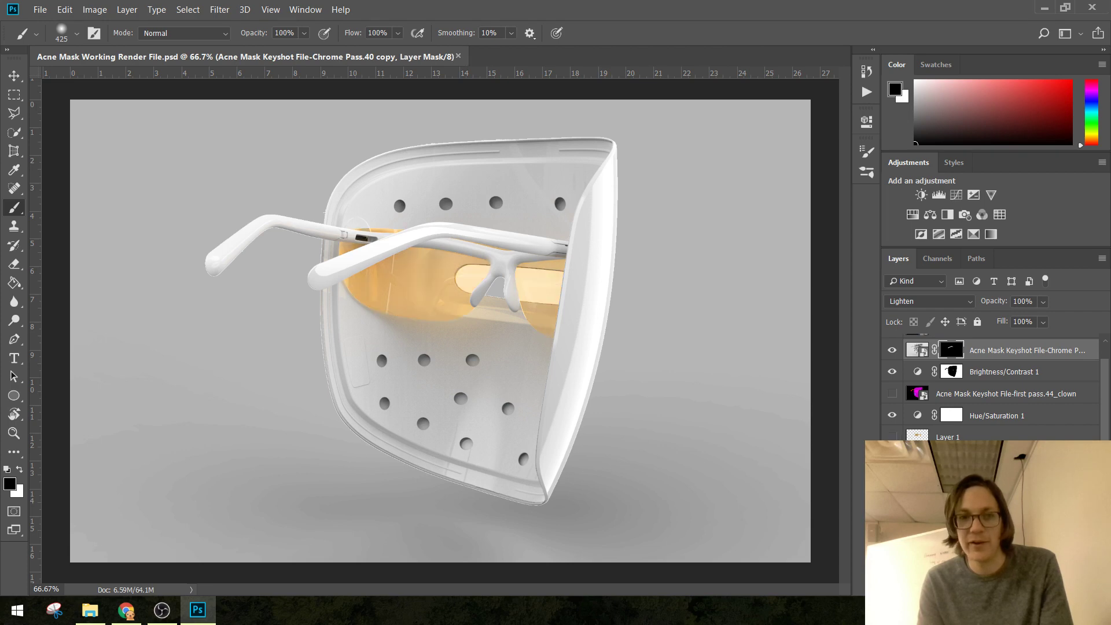
click(891, 437)
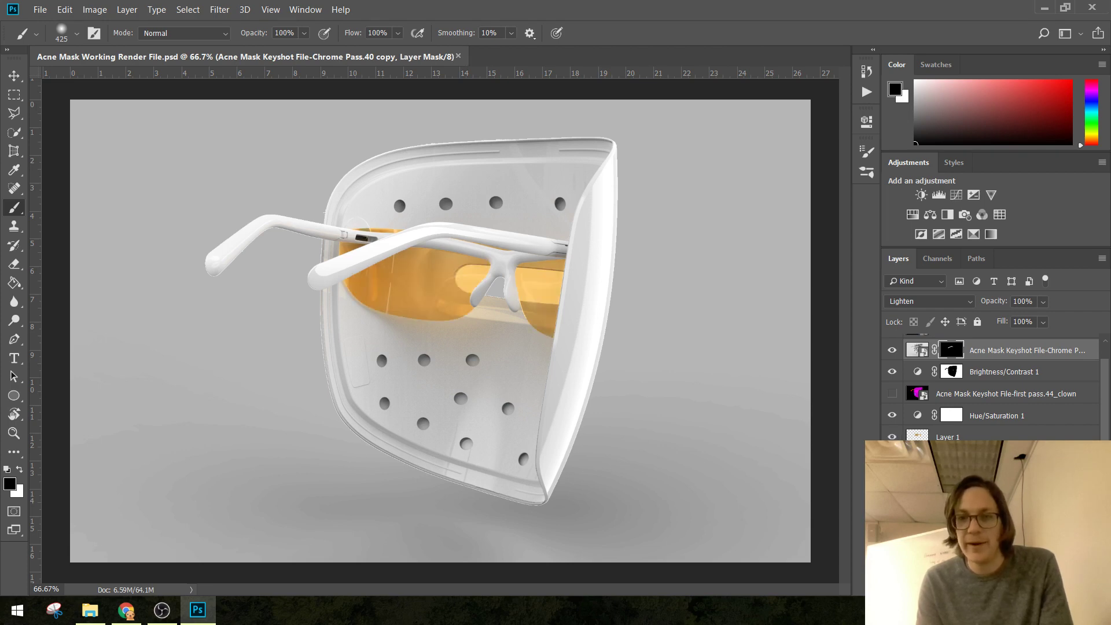
Set the Hue/Saturation 1 adjustment's hue to +113 for green lenses, adjust its saturation, and select the topmost Levels 1 layer.
click(943, 435)
click(1000, 415)
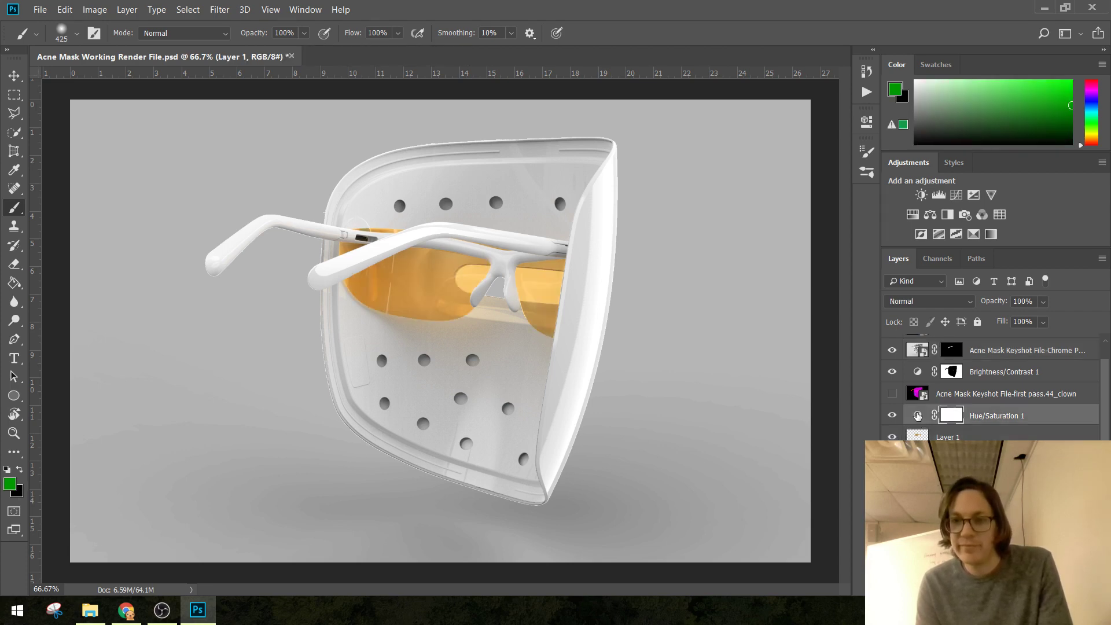
double_click(917, 415)
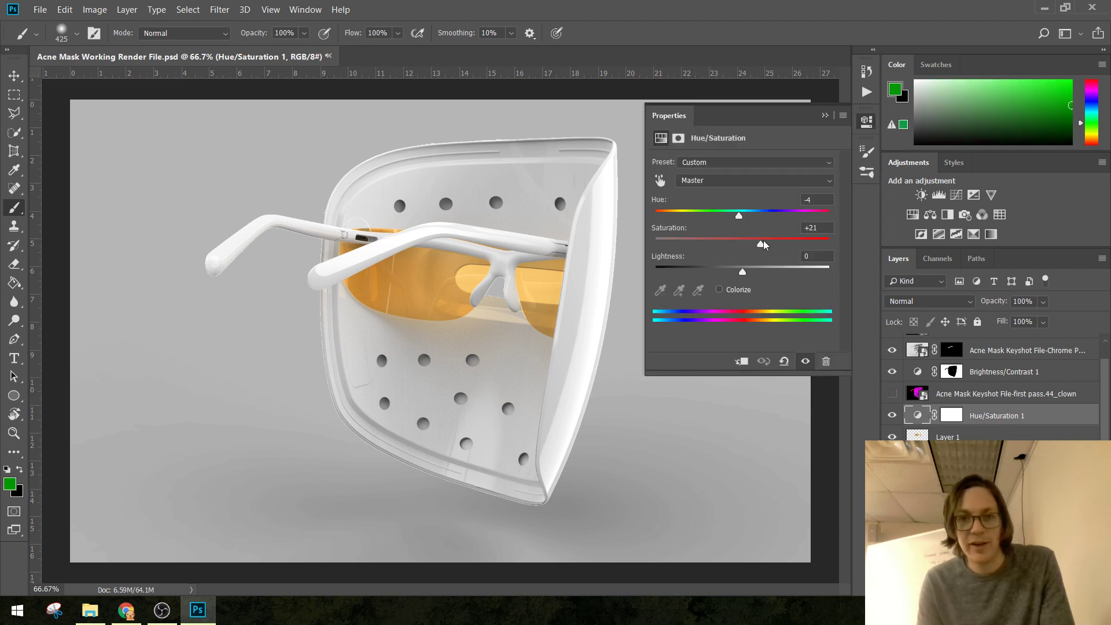
drag(739, 215, 809, 226)
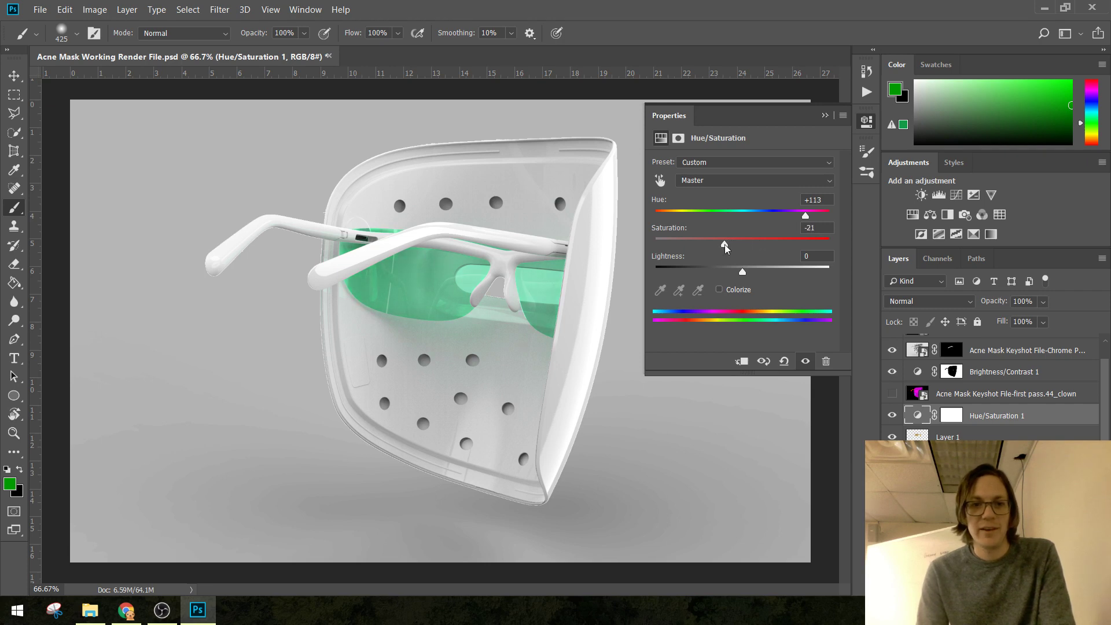
drag(725, 248, 734, 246)
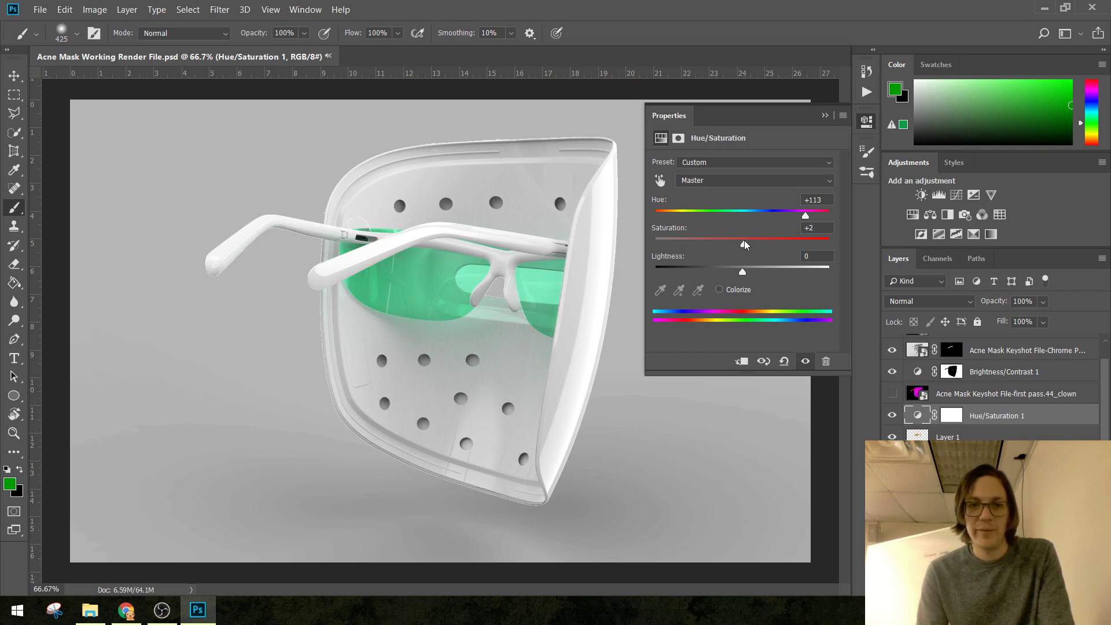
click(826, 116)
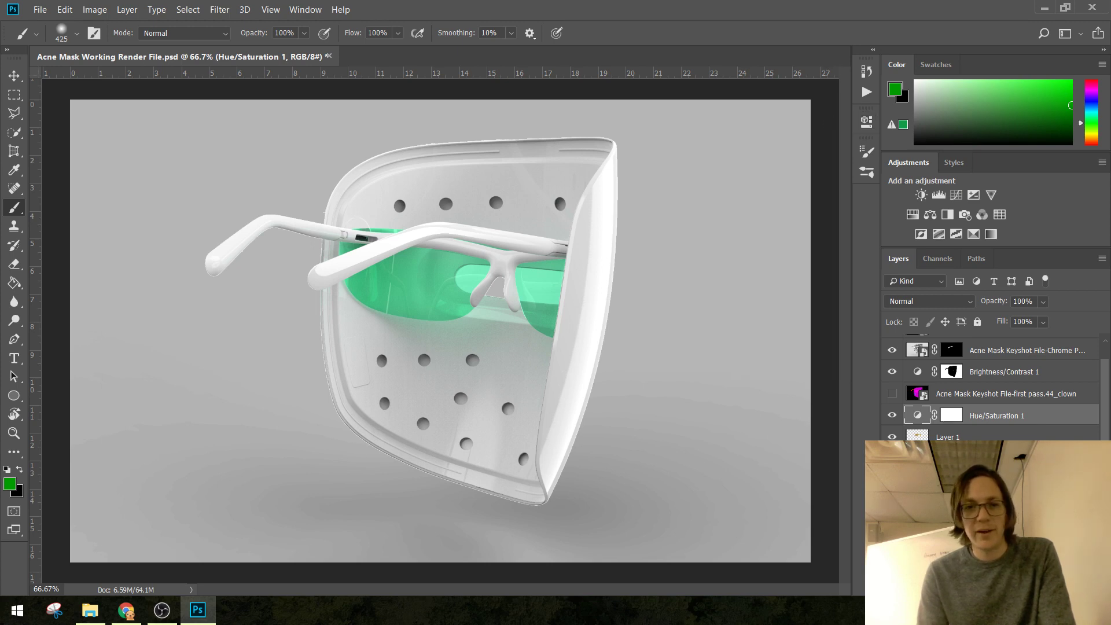
key(alt+period)
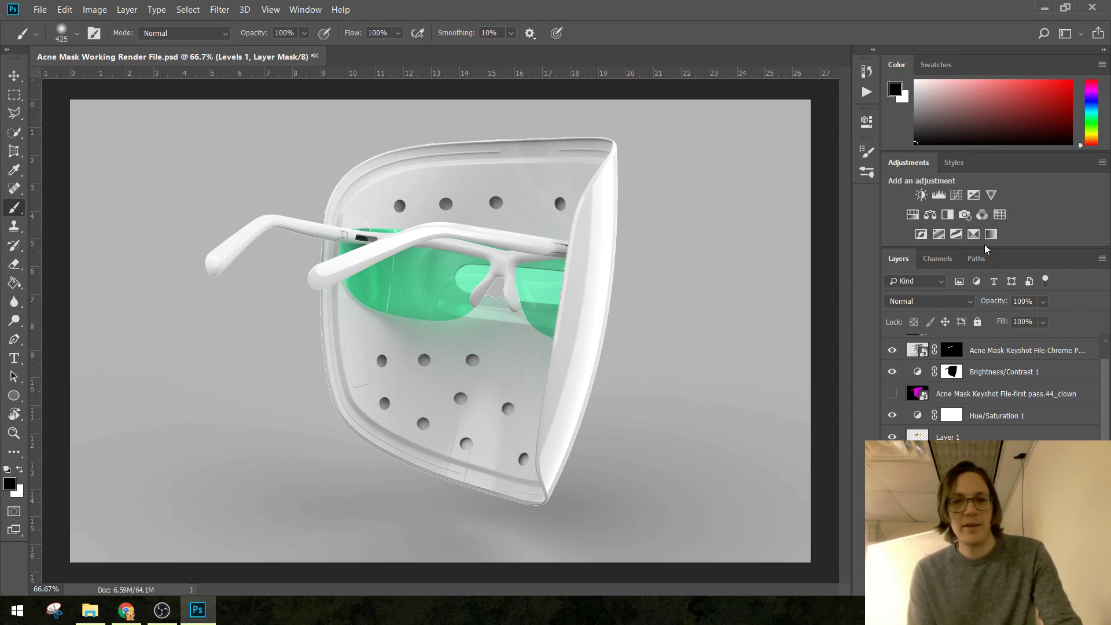
Switch to Chrome and run a Google image search for "felt texture".
click(1049, 11)
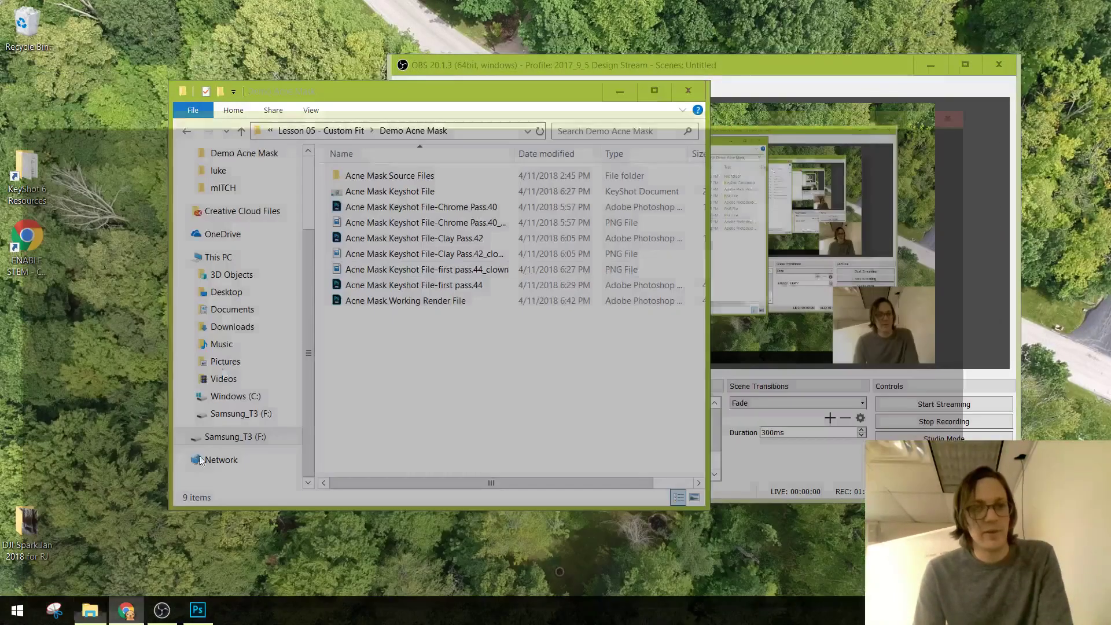
click(125, 611)
click(299, 10)
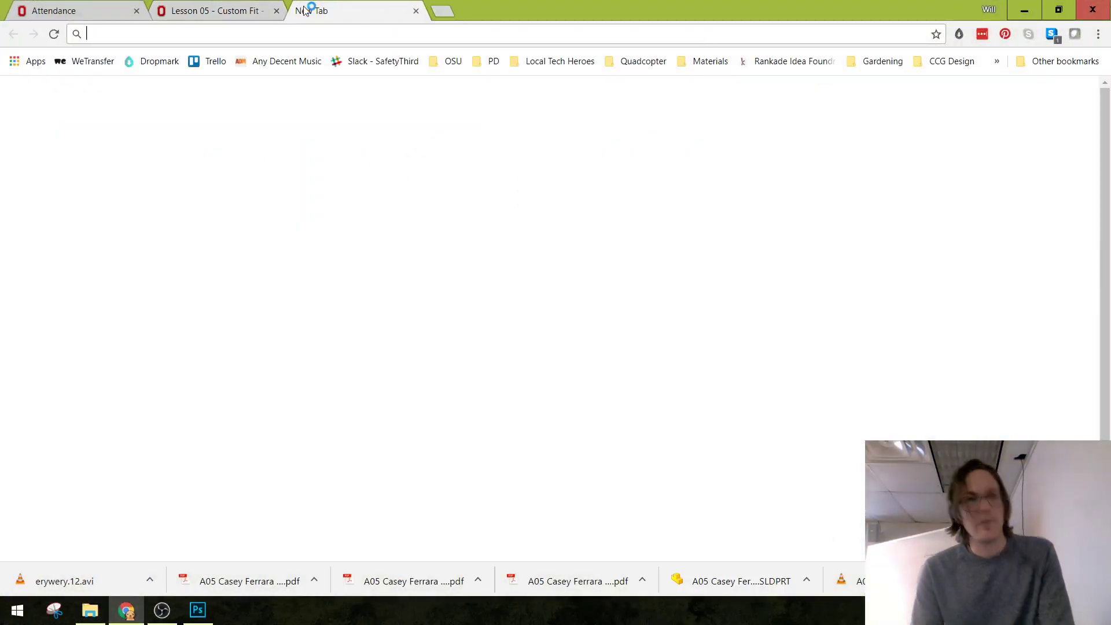
text(felt )
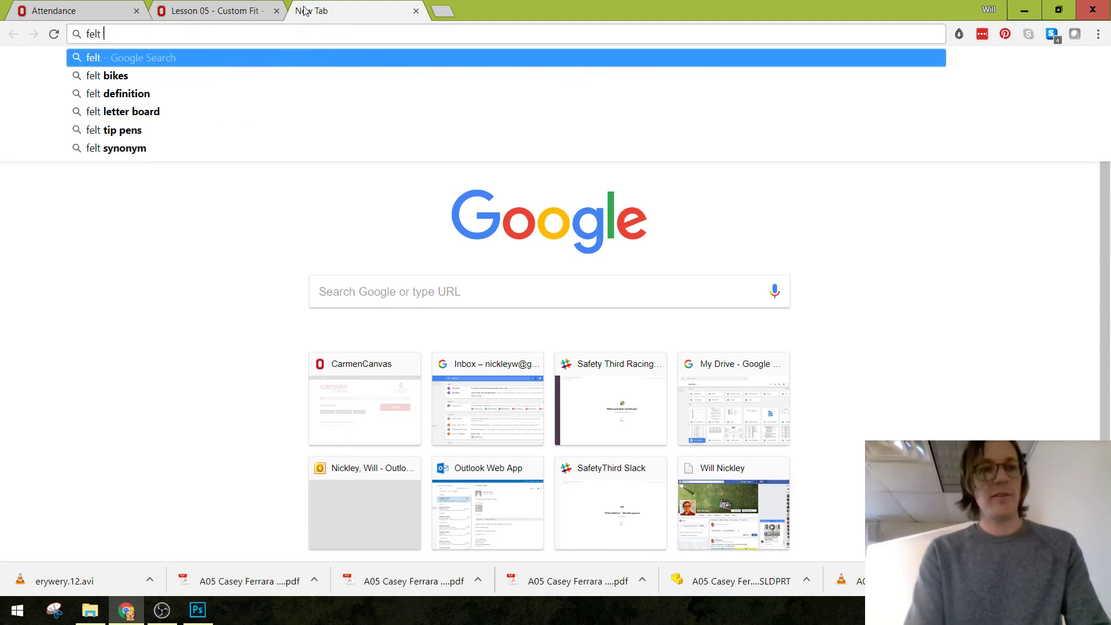
text(texture)
key(Return)
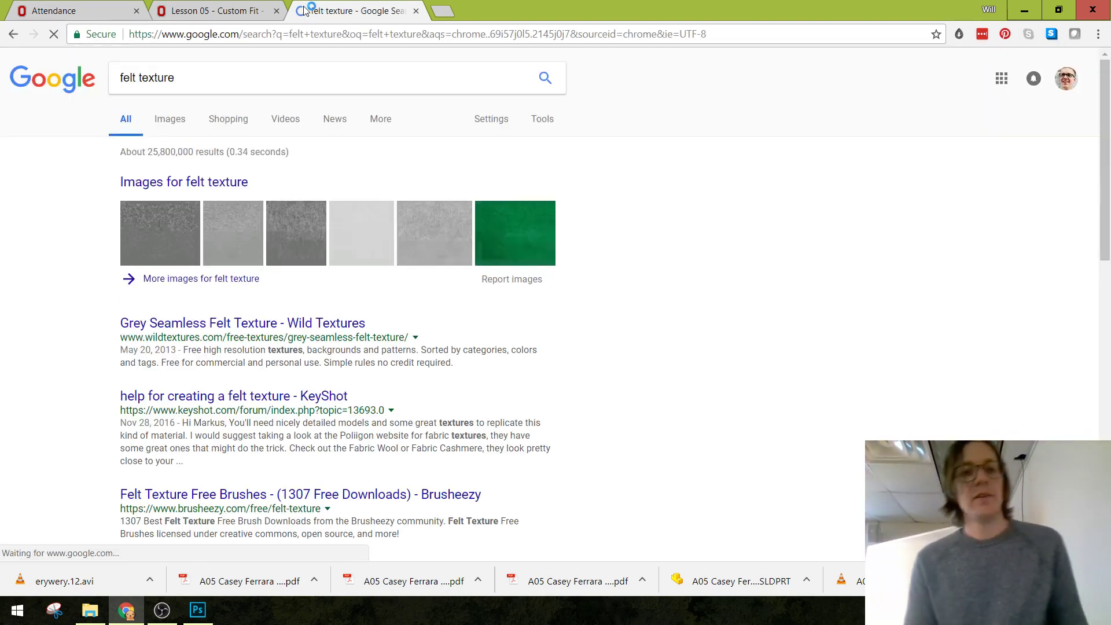
click(174, 119)
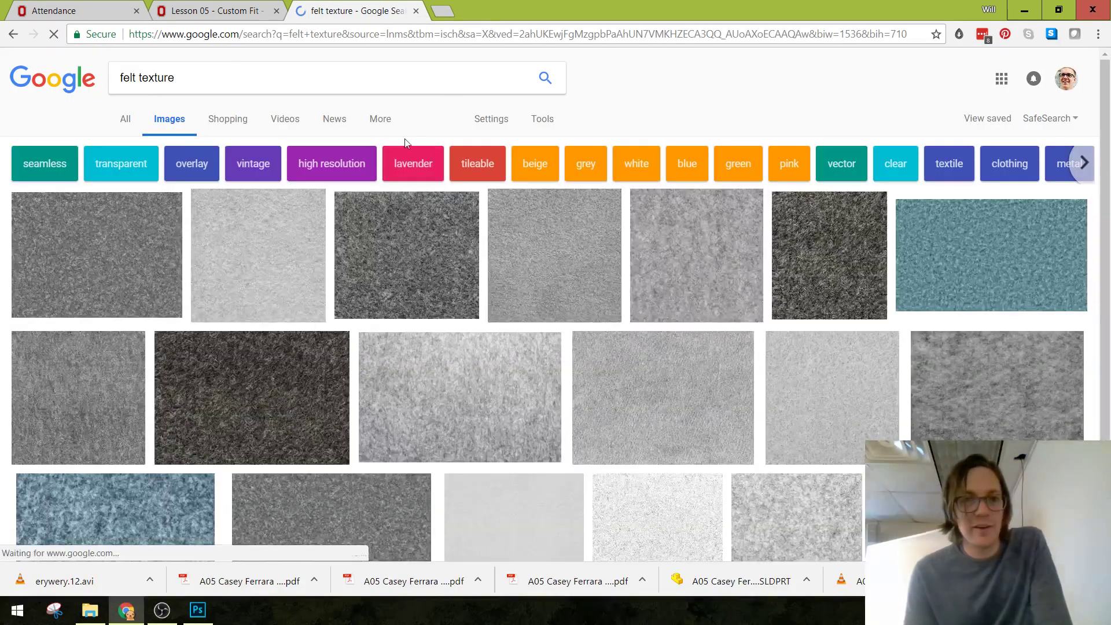
Limit the image results to sizes larger than 800×600 and open the preview of the Grey Seamless Felt Texture.
click(508, 120)
click(542, 119)
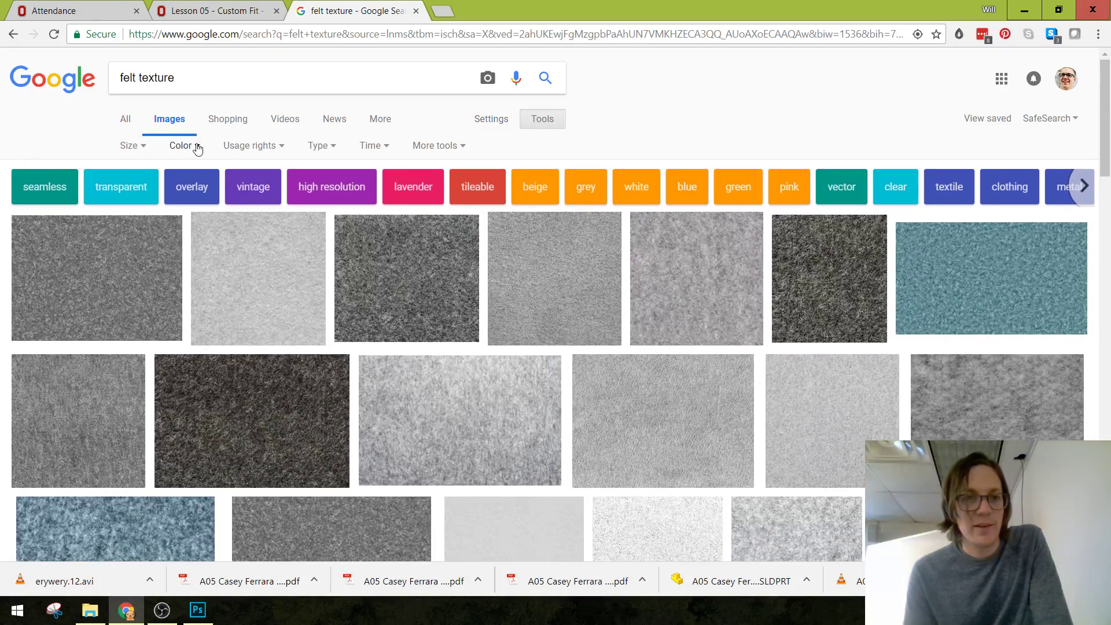
click(133, 145)
mouse_move(173, 253)
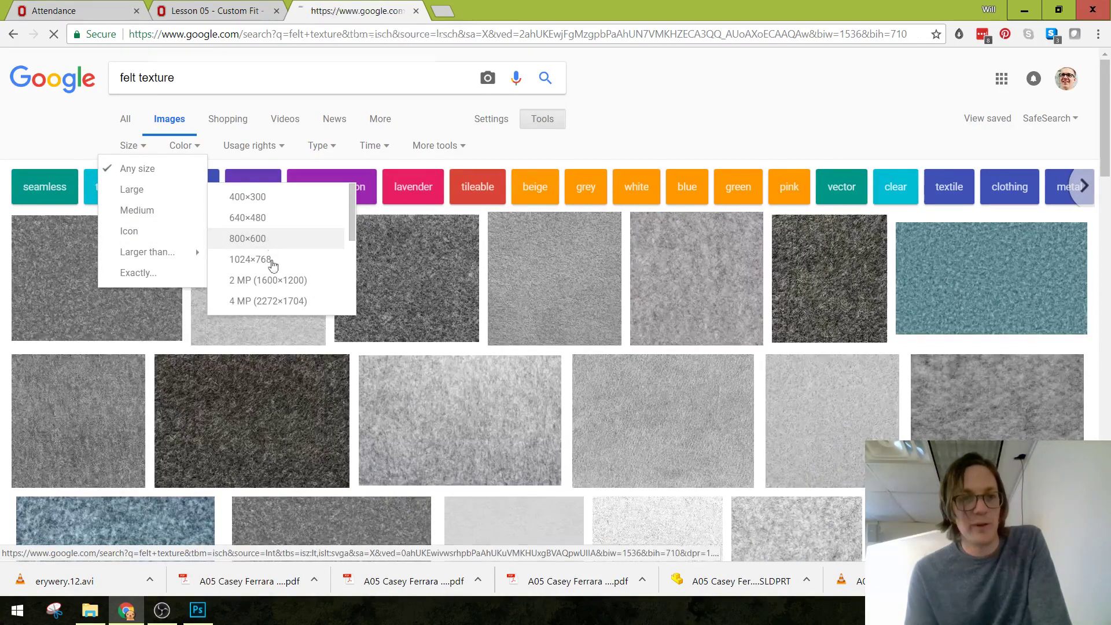
click(269, 241)
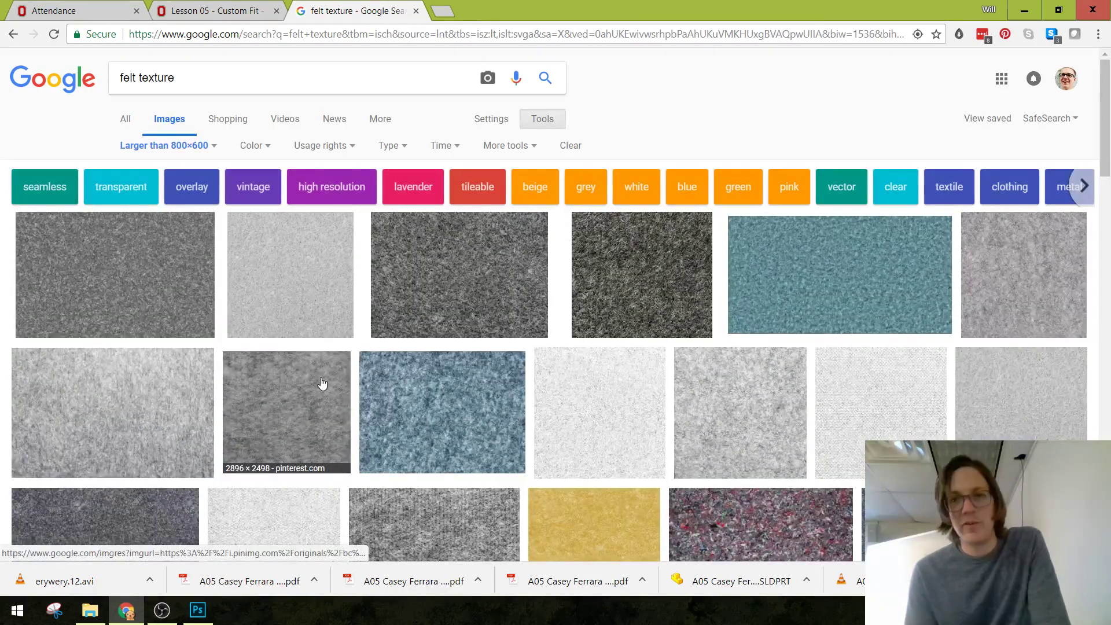
click(140, 280)
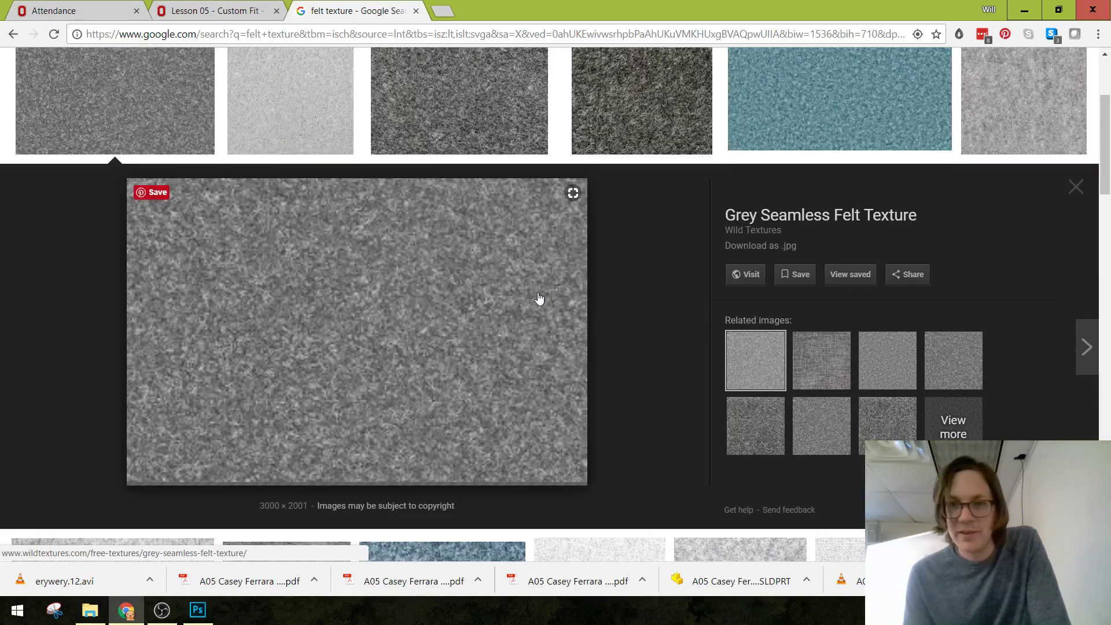
right_click(521, 297)
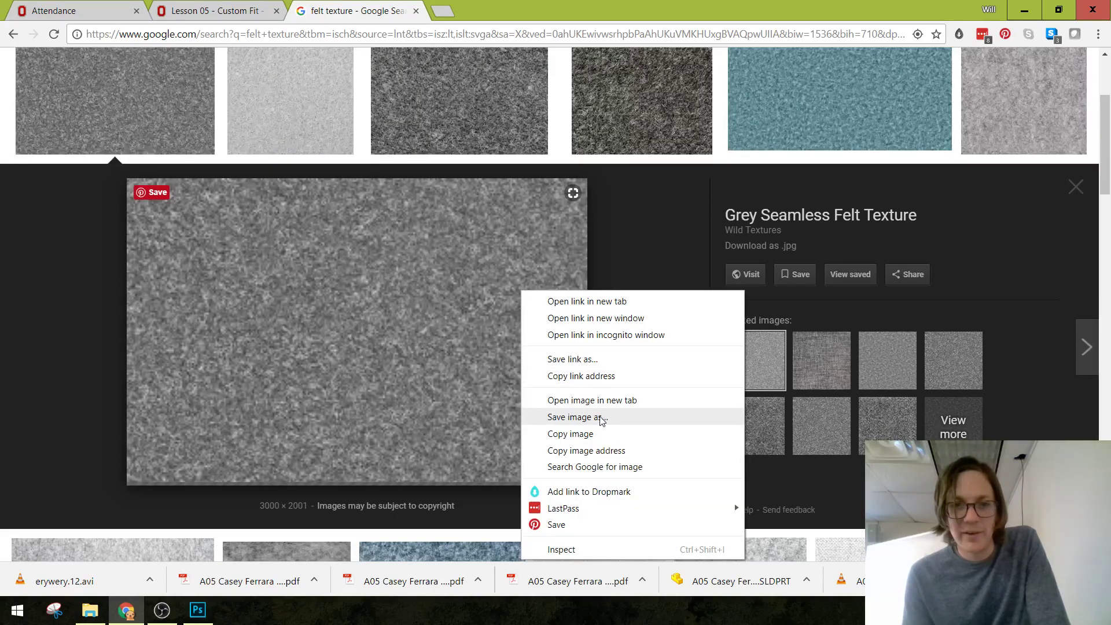
click(538, 398)
click(480, 10)
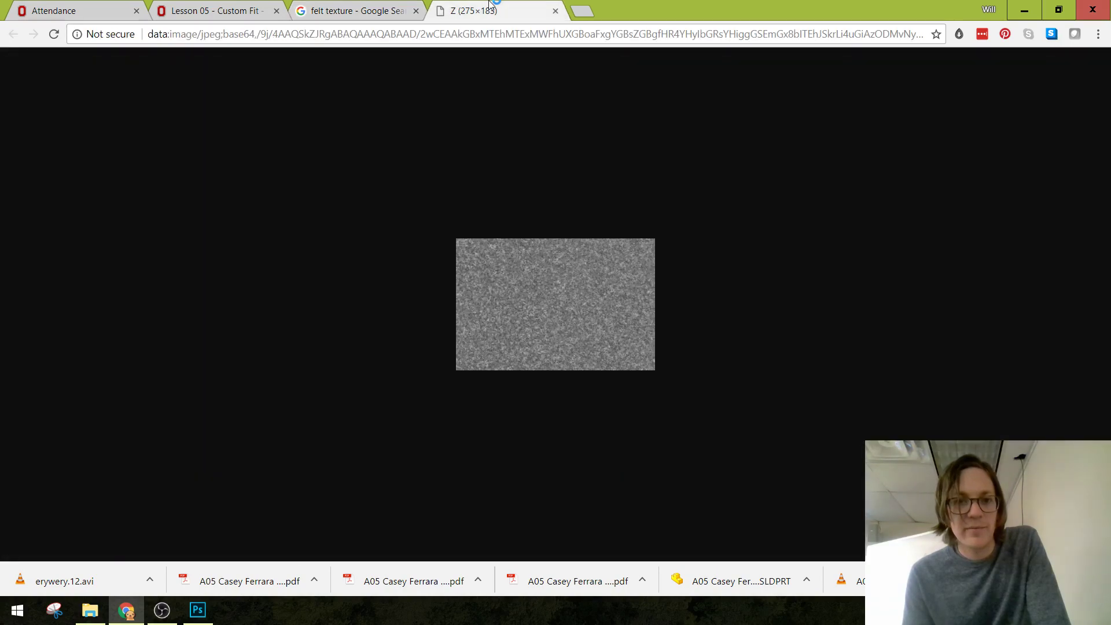
click(555, 10)
Look through the Grey Seamless Felt Texture page on the Wild Textures site and close it.
click(498, 338)
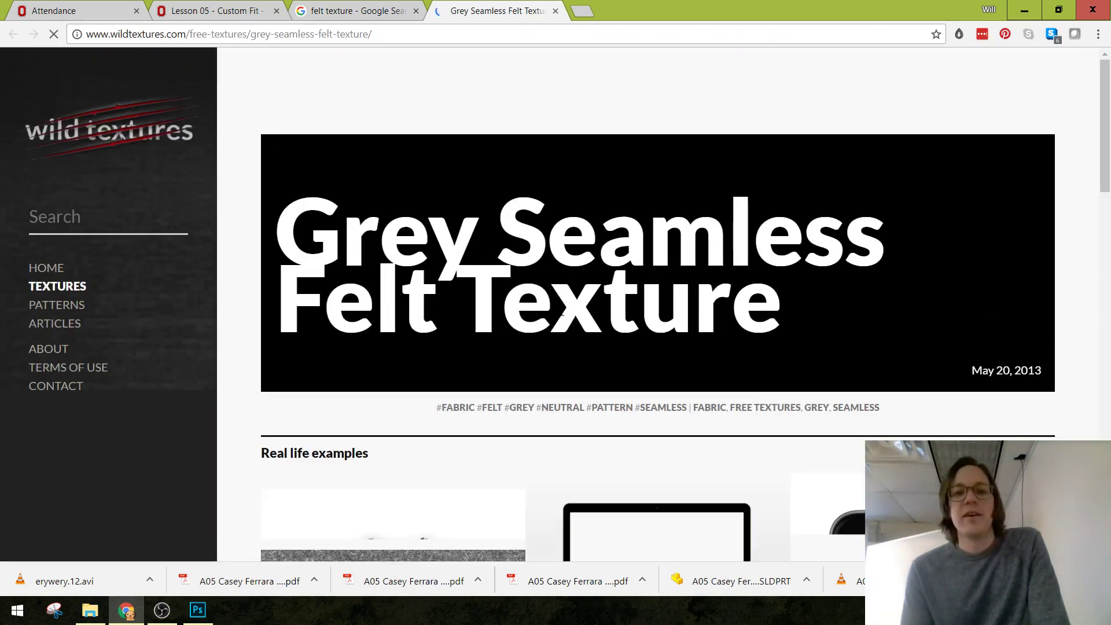
scroll(503, 307, down, 7)
scroll(569, 319, down, 3)
scroll(569, 319, up, 9)
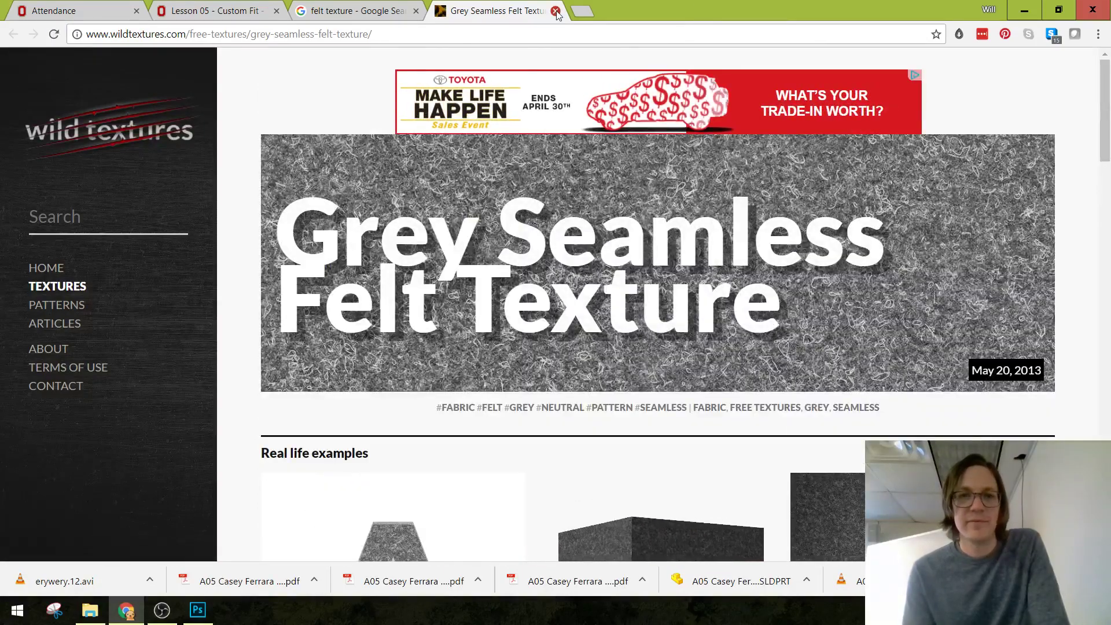
key(ctrl+w)
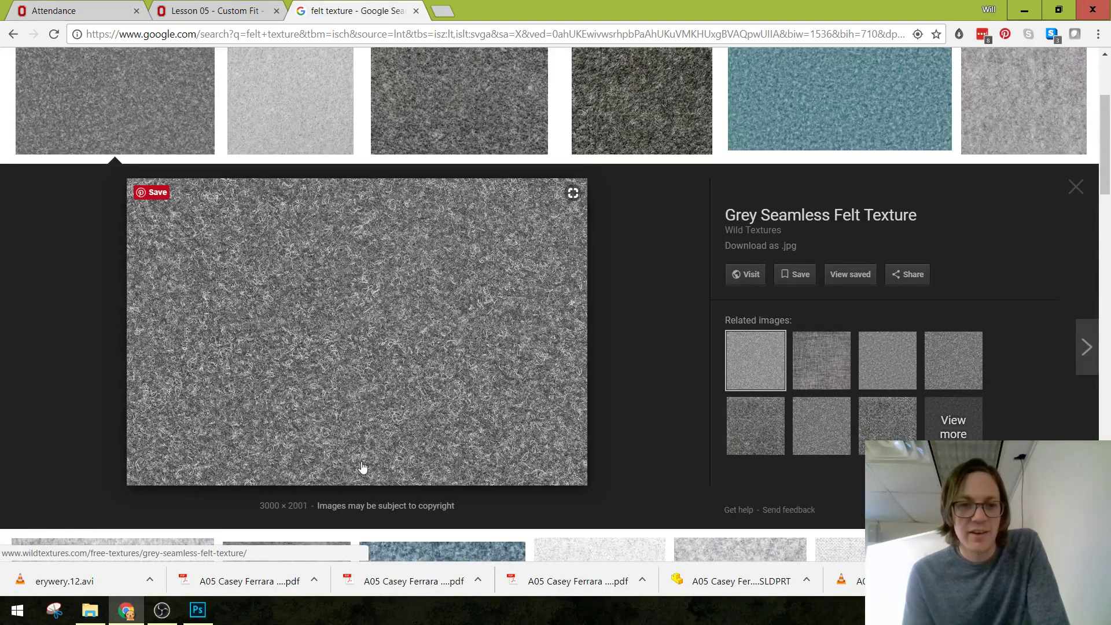
Open the previewed grey felt image in its own browser tab and enlarge it to full size.
right_click(374, 401)
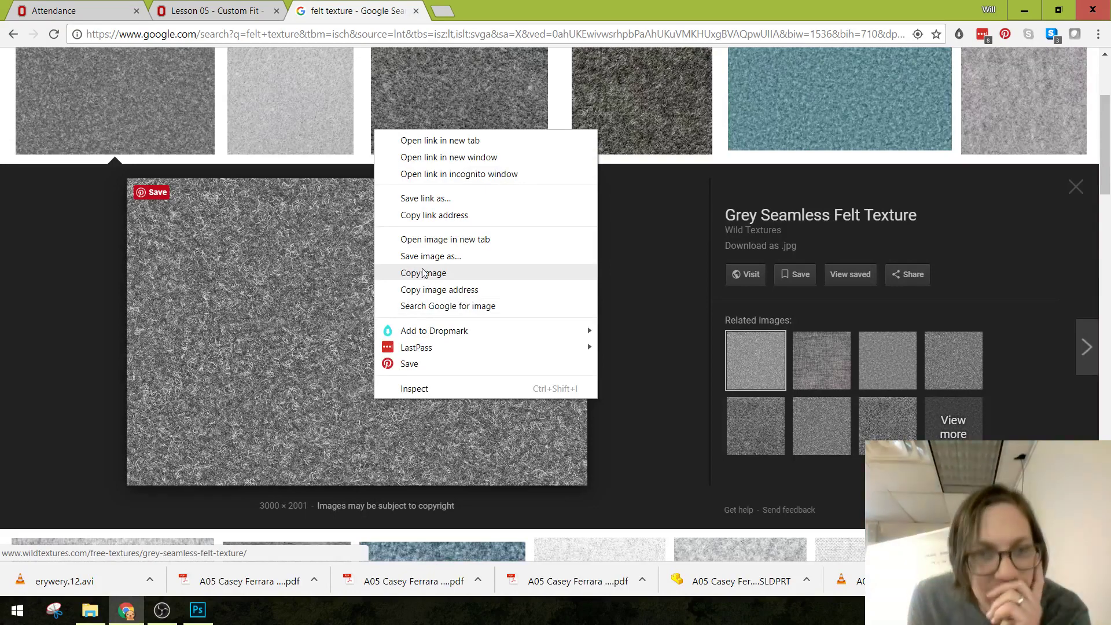
click(458, 239)
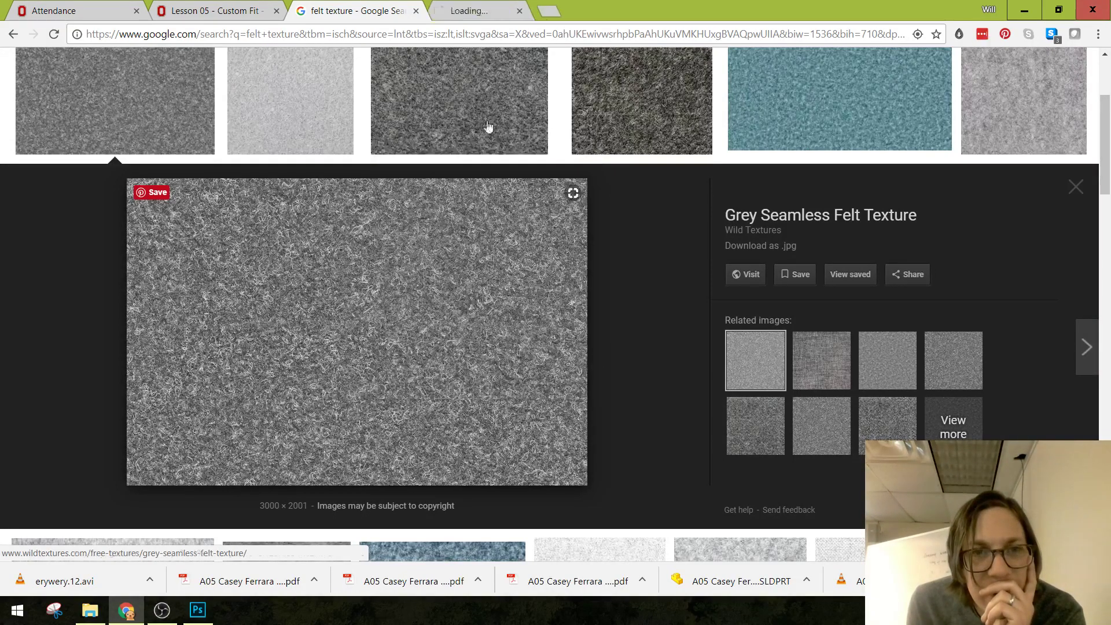
click(496, 11)
click(500, 265)
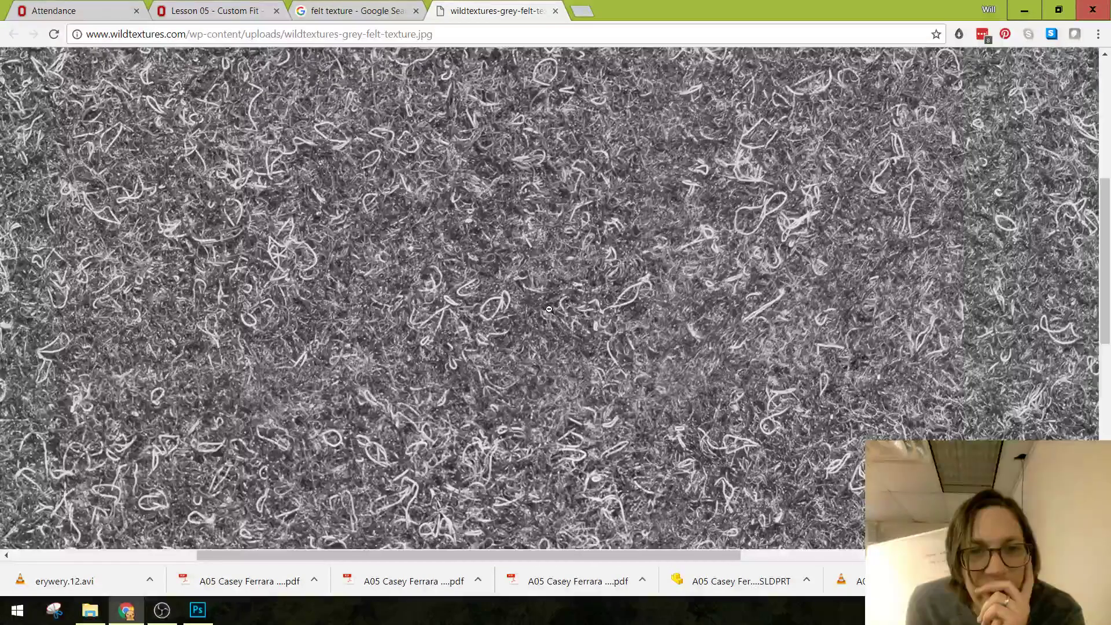
Save the felt image as wildtextures-grey-felt-texture in the Demo Acne Mask folder and return to the search results.
right_click(523, 264)
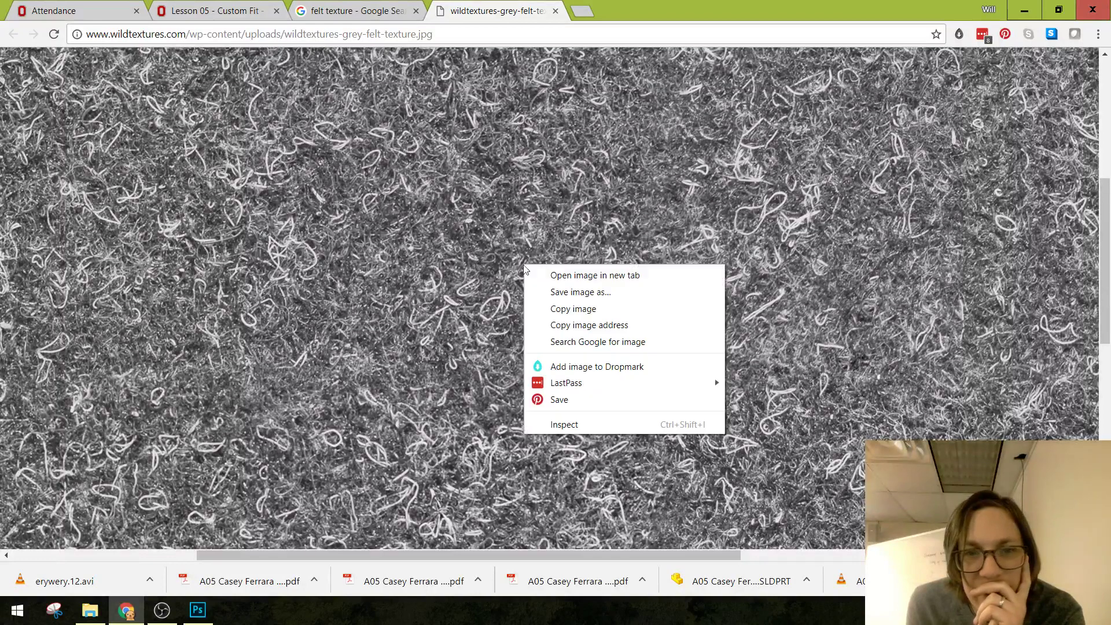
click(565, 297)
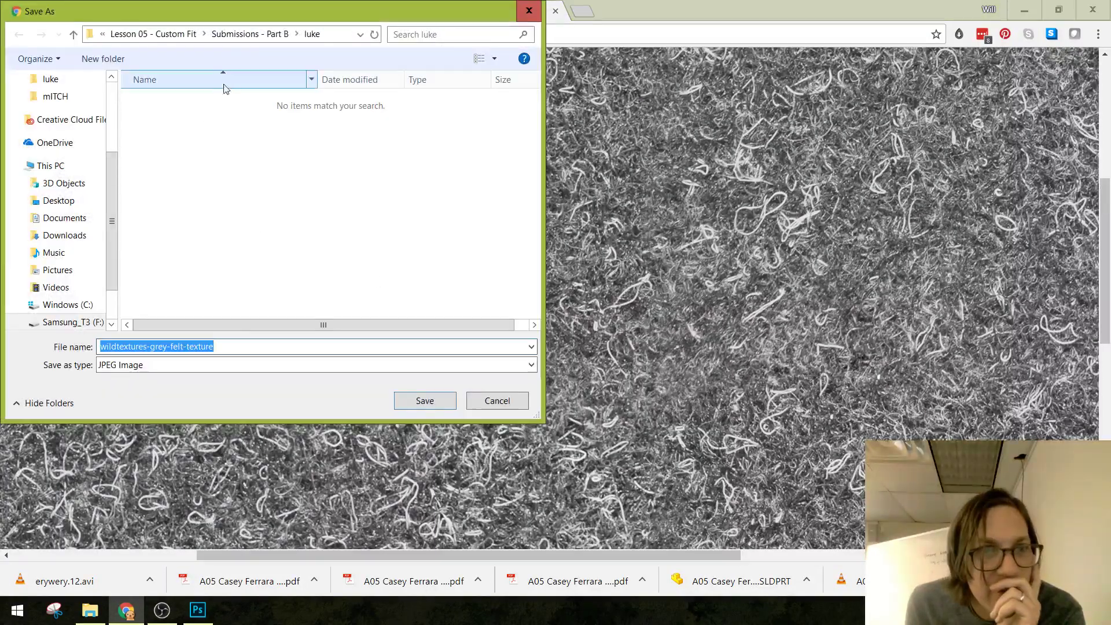
click(149, 35)
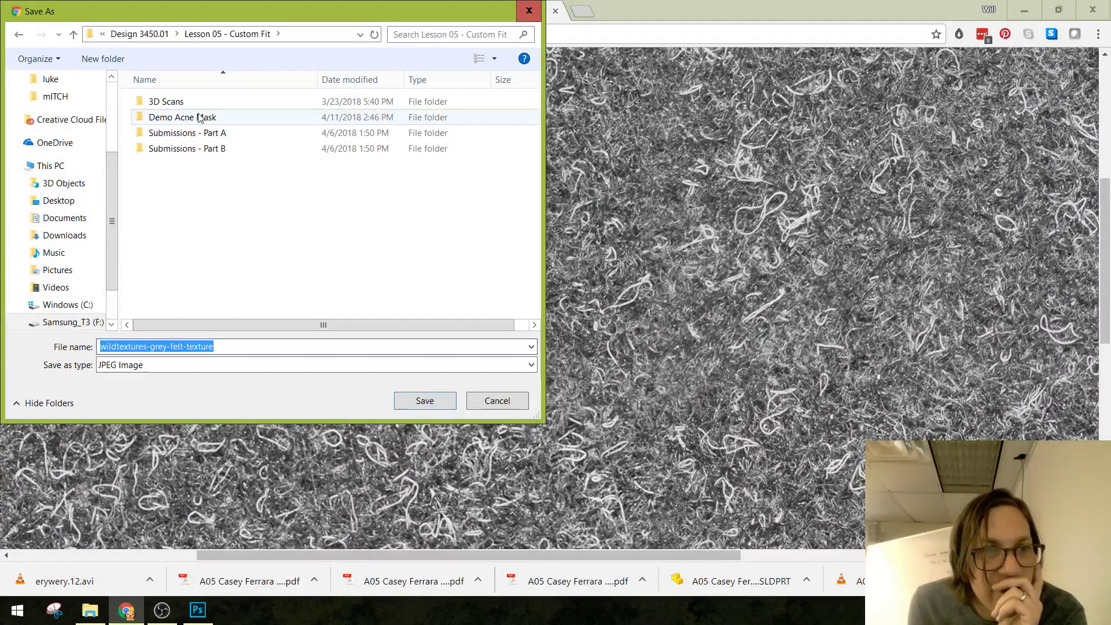
double_click(199, 114)
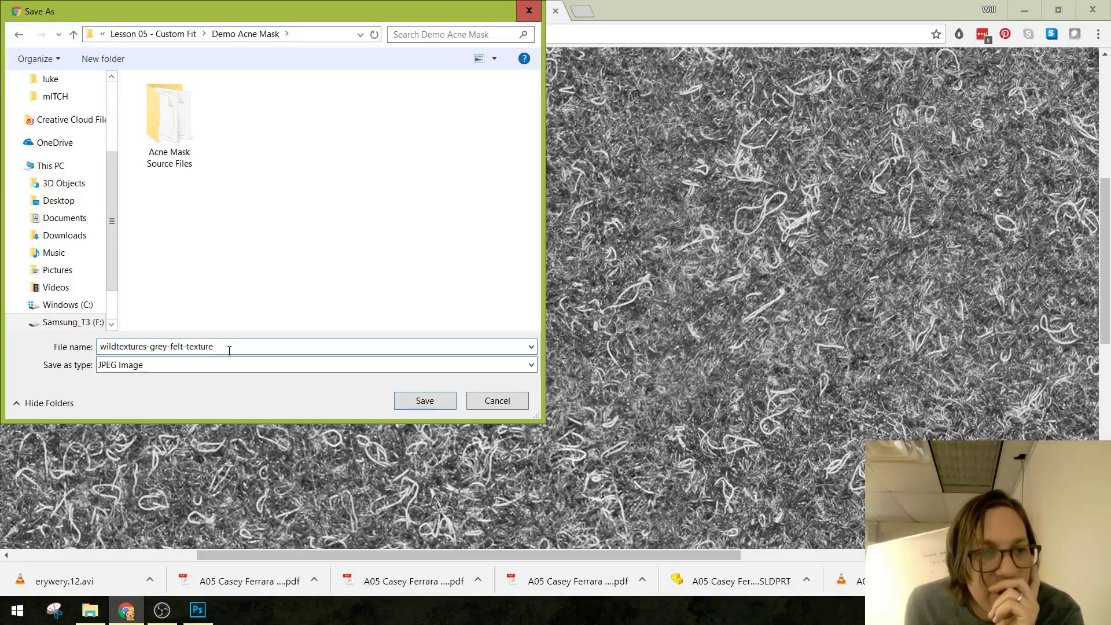
click(424, 400)
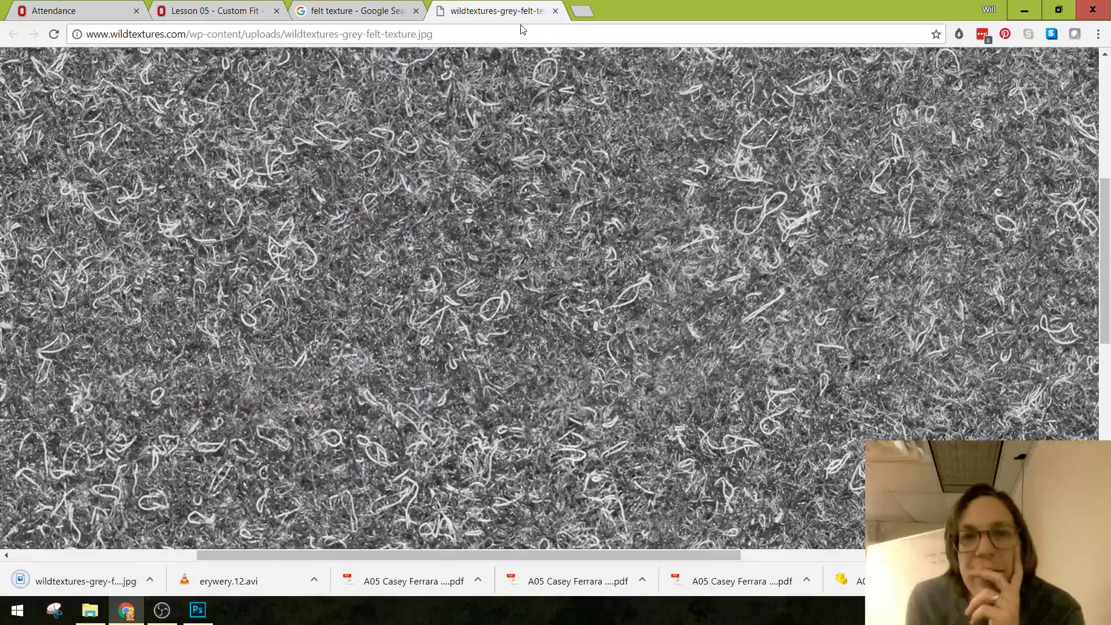
click(555, 12)
scroll(616, 315, up, 3)
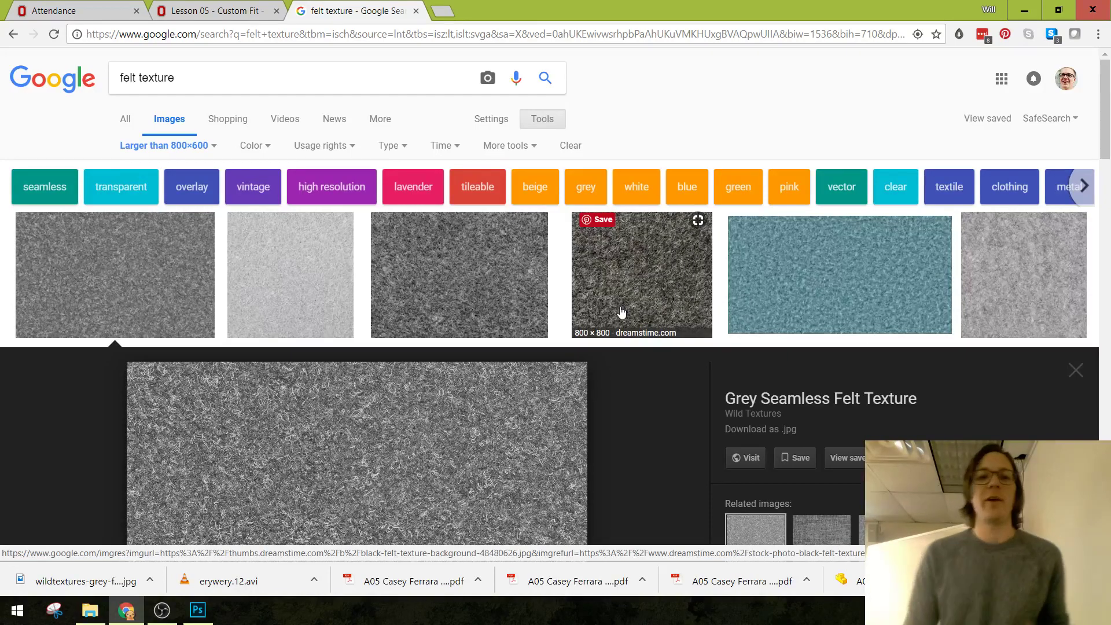
Switch to Photoshop, place wildtextures-grey-felt-texture as an embedded layer and move it directly beneath the Chrome Pass layer.
click(199, 614)
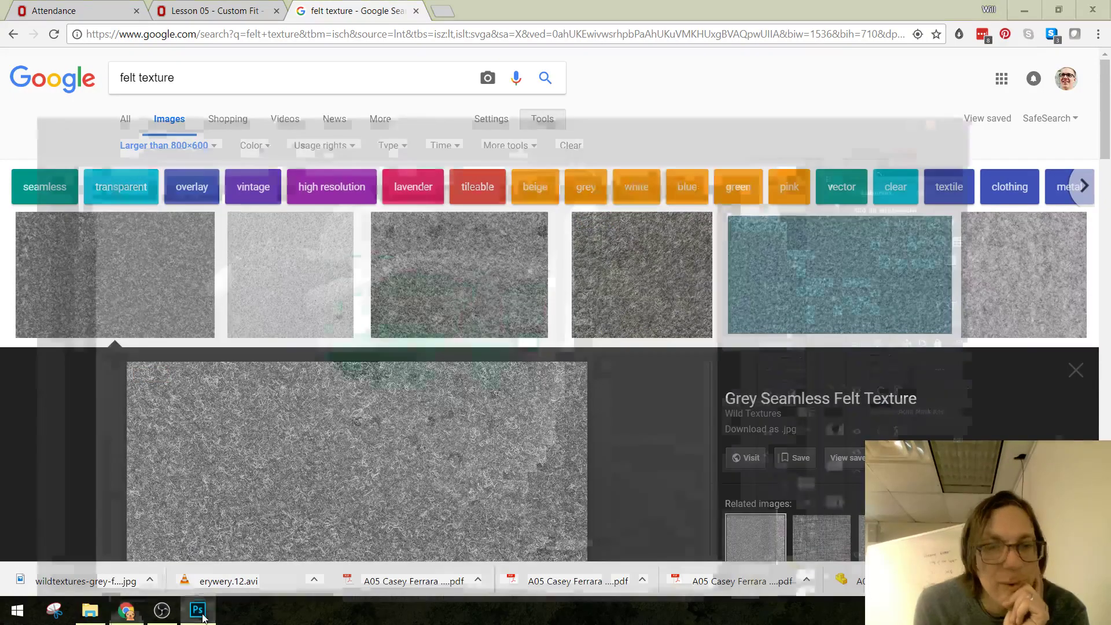
click(40, 10)
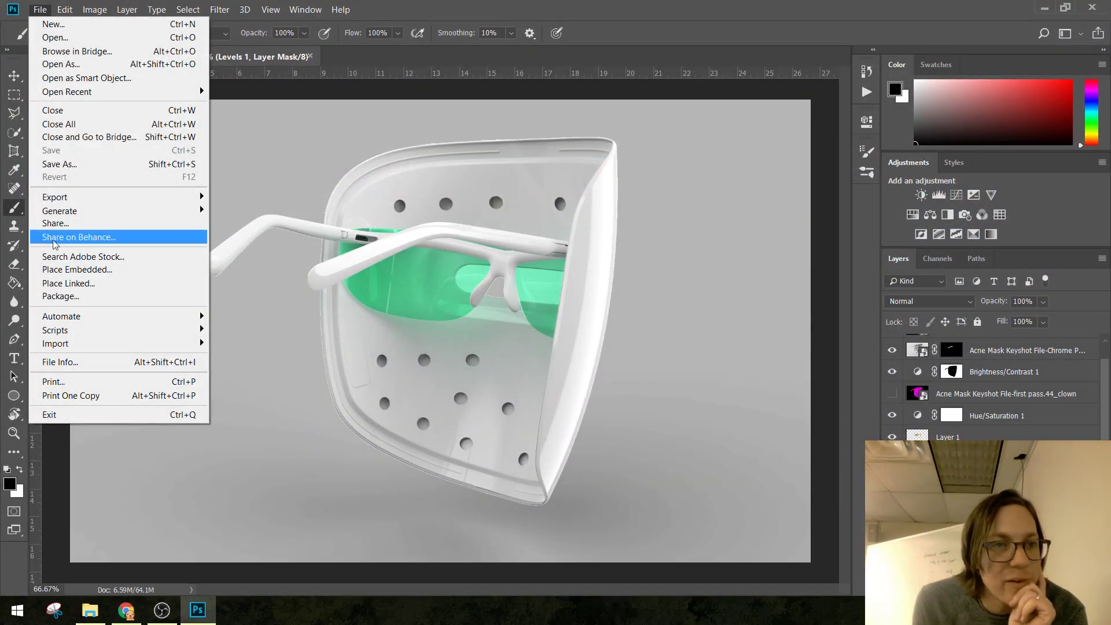
click(131, 275)
click(709, 364)
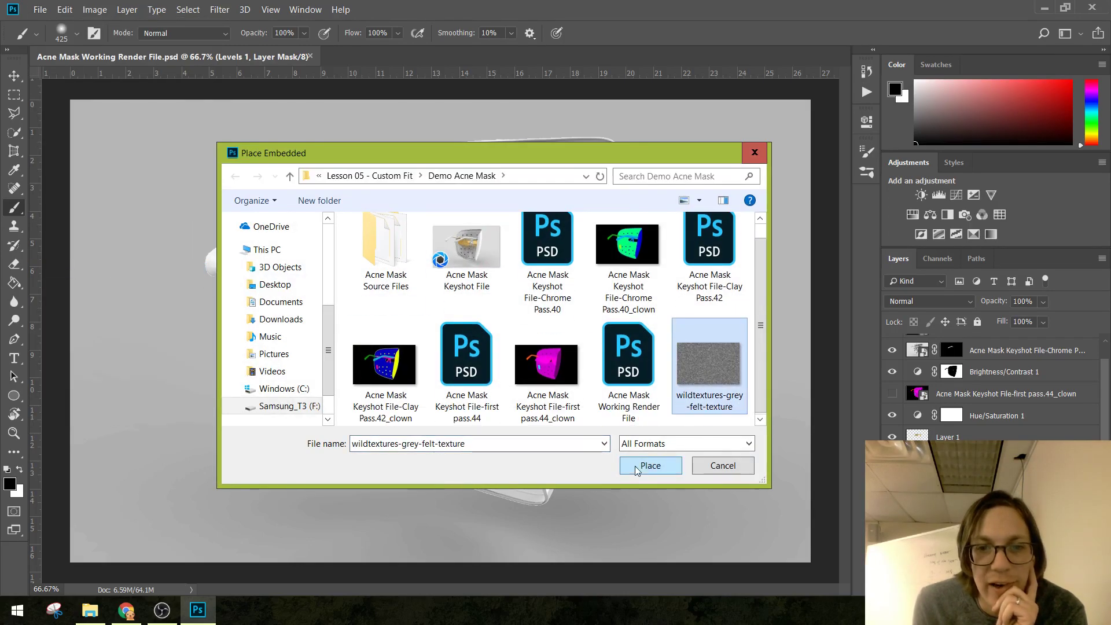
click(649, 466)
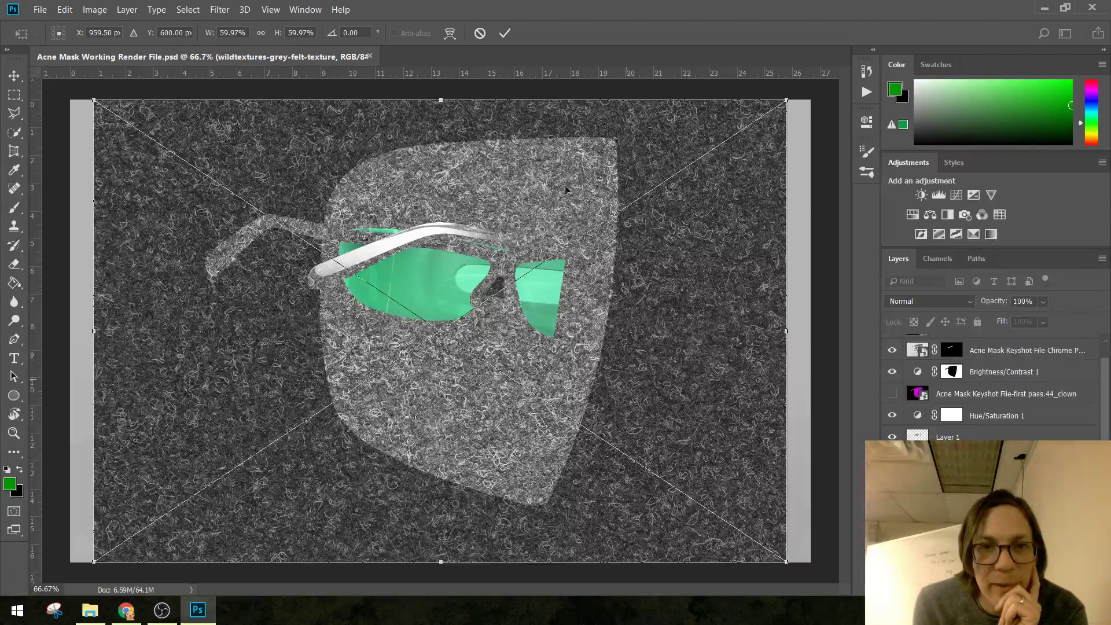
click(501, 33)
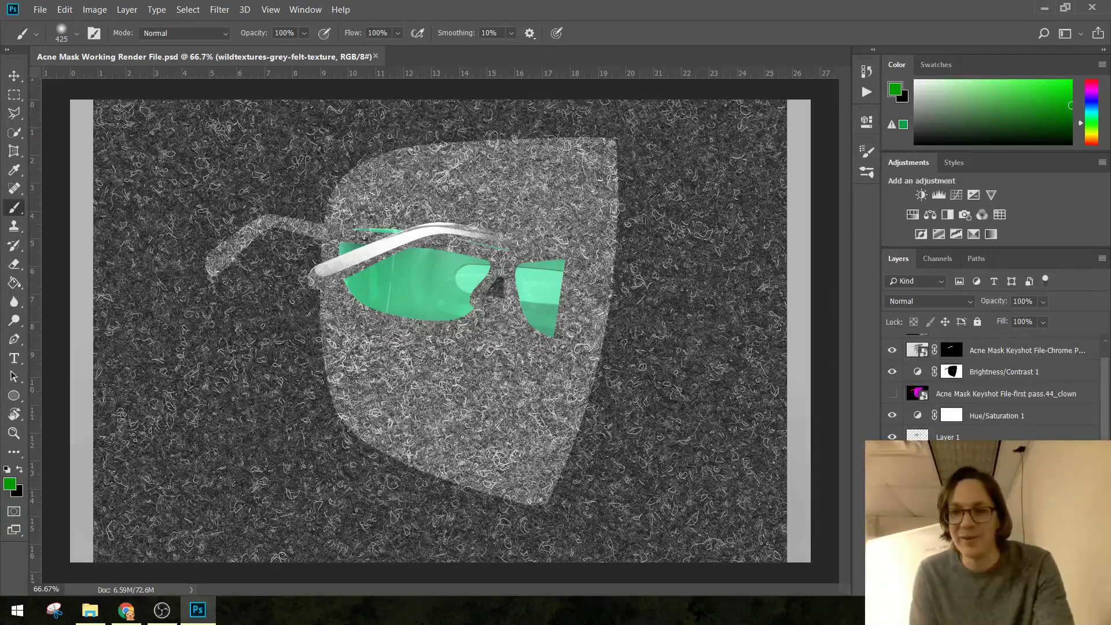
drag(1009, 458, 1012, 365)
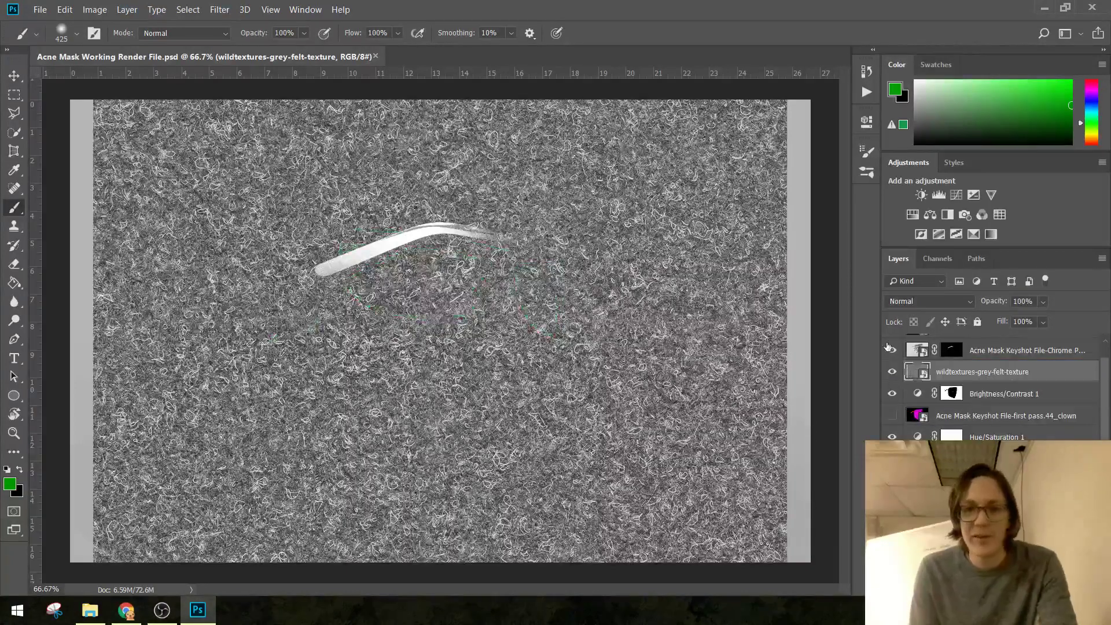
Show the Clay Pass.42_clown layer and select its blue inner mask area with Color Range.
scroll(1024, 376, up, 1)
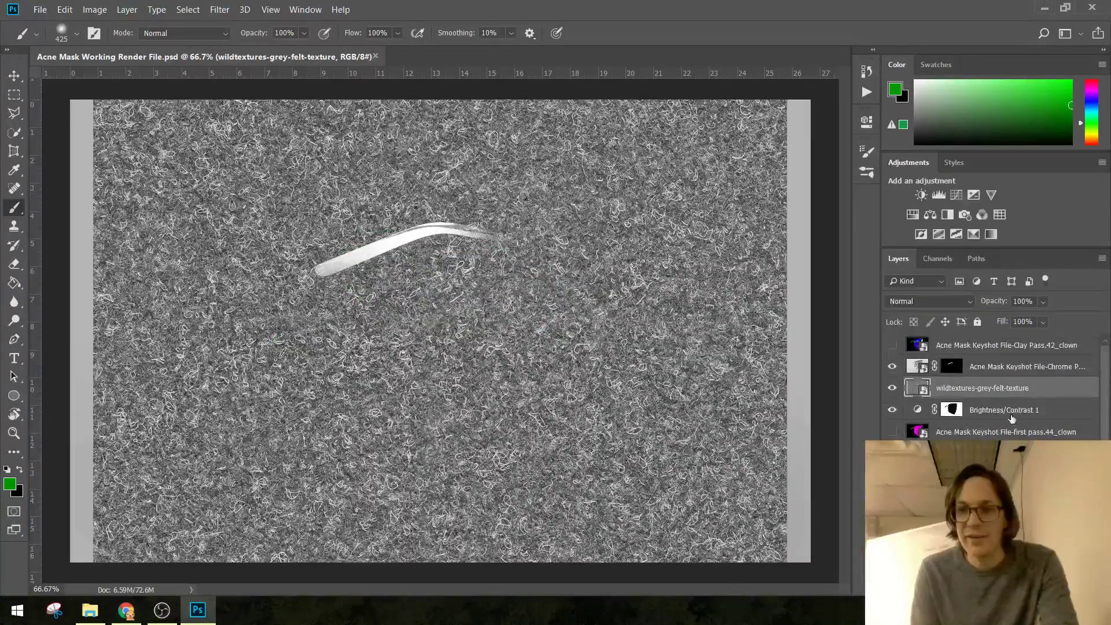
click(892, 345)
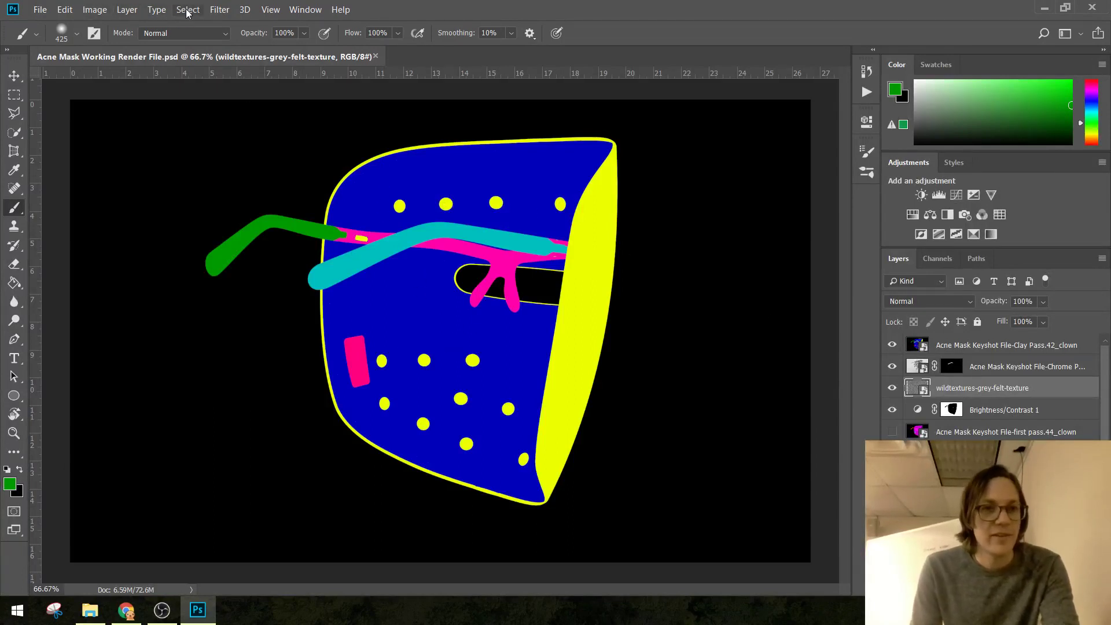
click(978, 350)
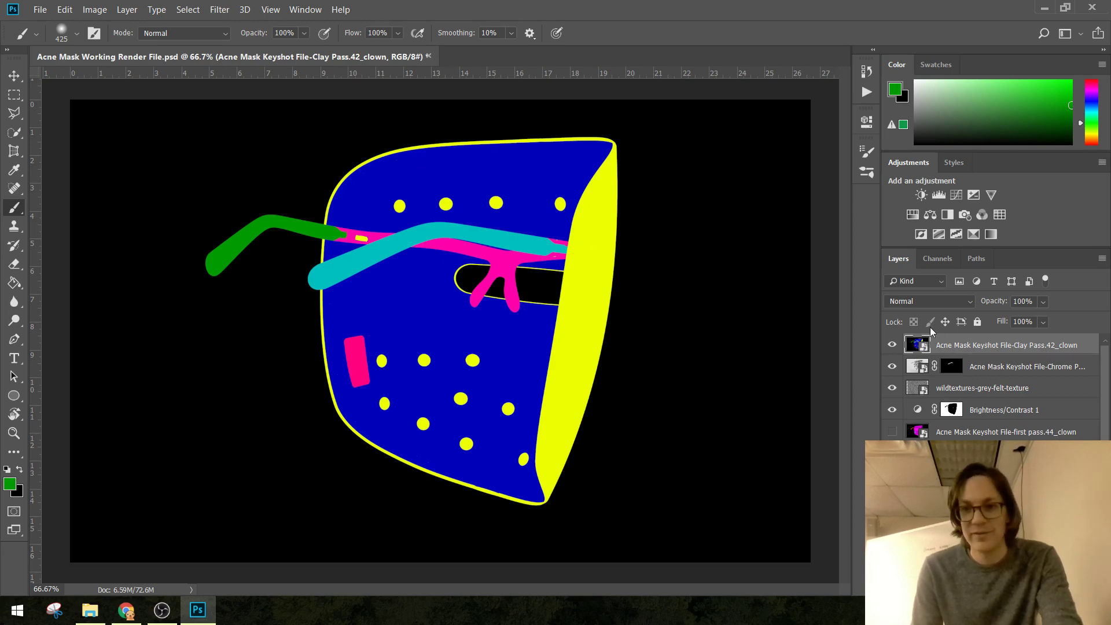
click(188, 9)
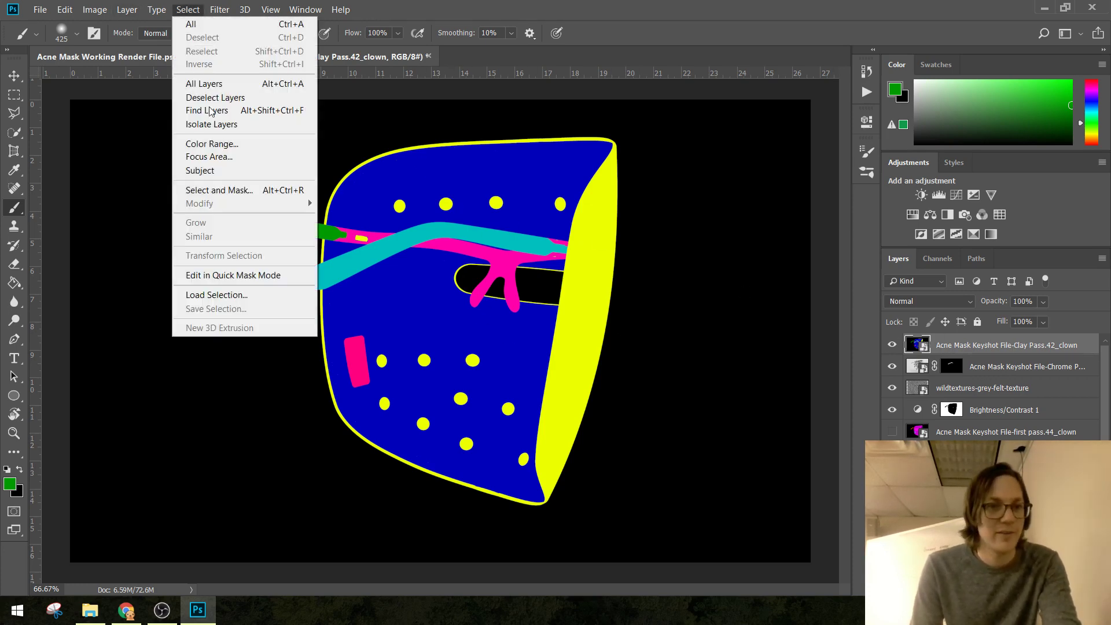
click(210, 144)
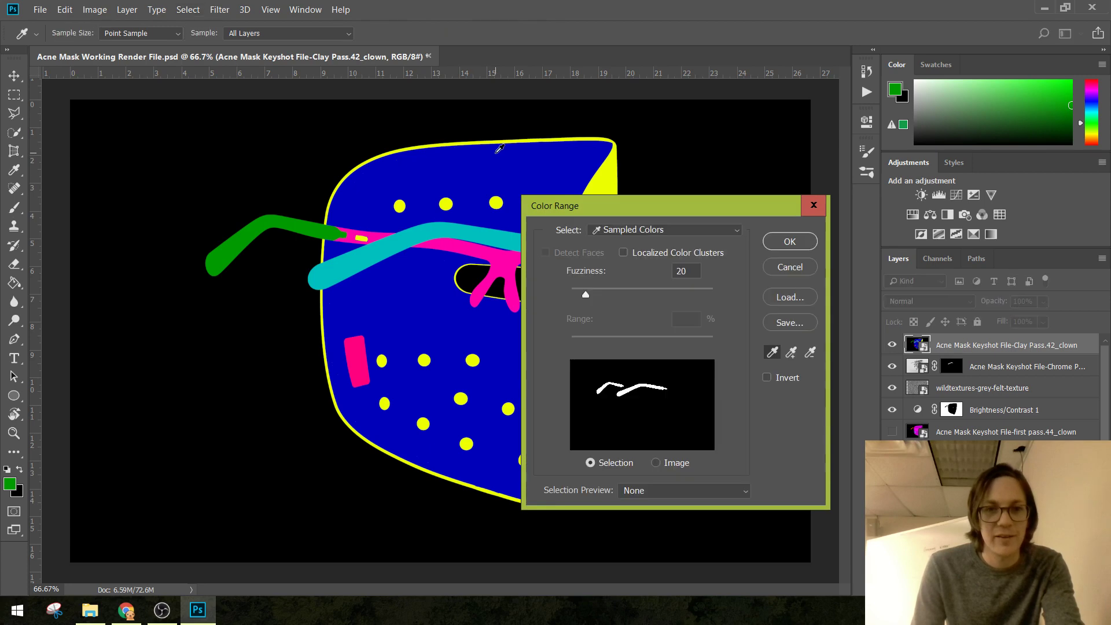
click(492, 169)
click(790, 243)
key(b)
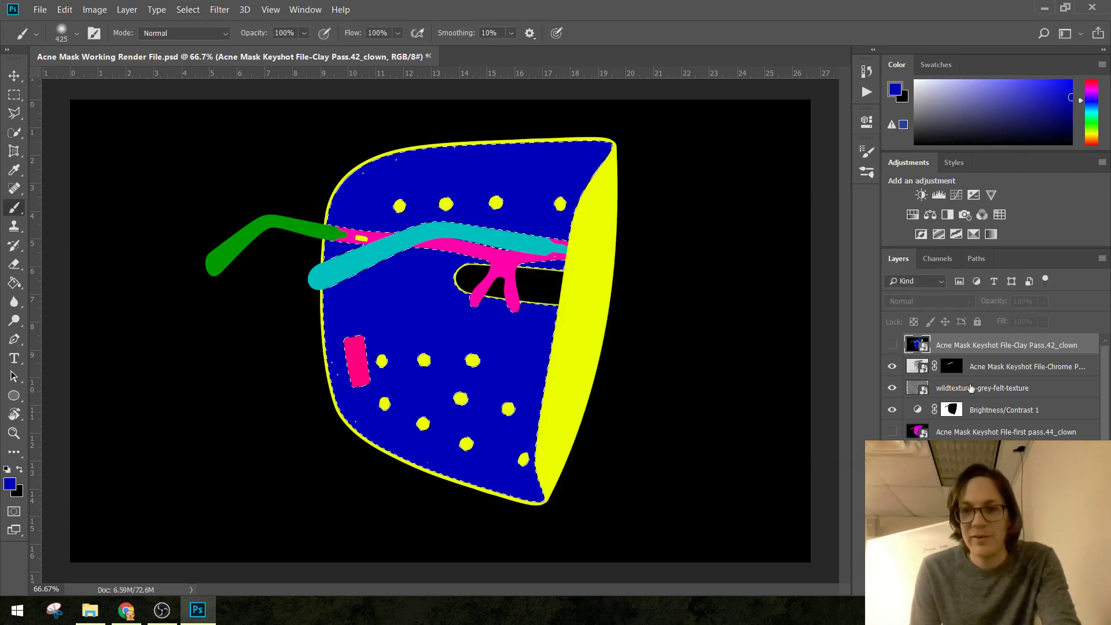
Hide the Clay Pass.42_clown layer and add a layer mask to the felt texture layer from the selection.
click(892, 346)
click(975, 382)
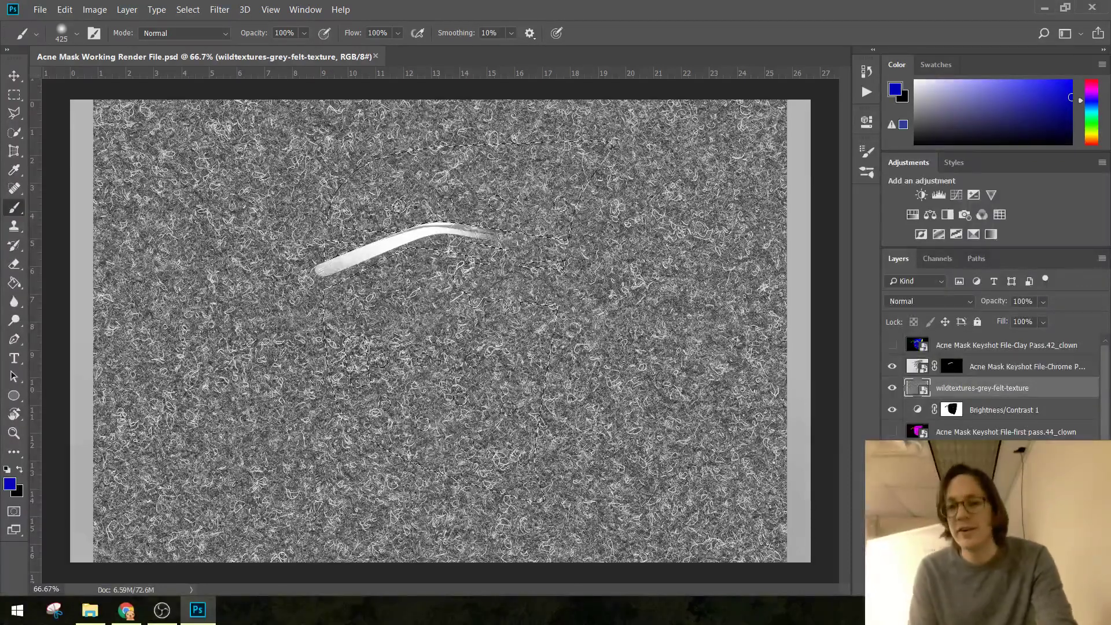
click(978, 588)
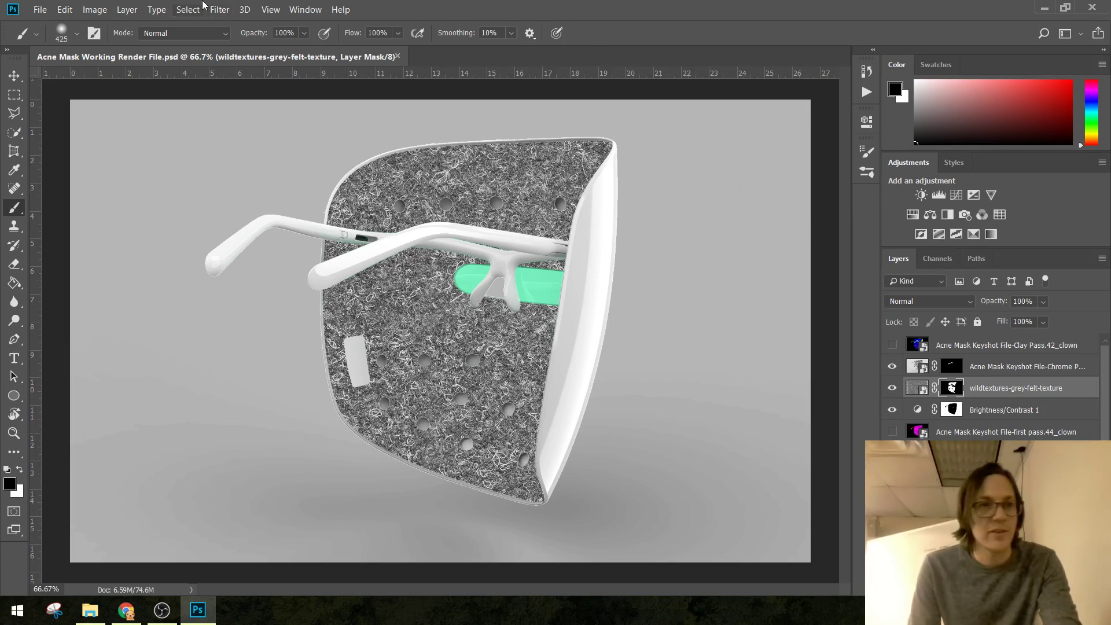
Set the brush to 82% hardness and a size of 81 px in the brush settings.
click(291, 11)
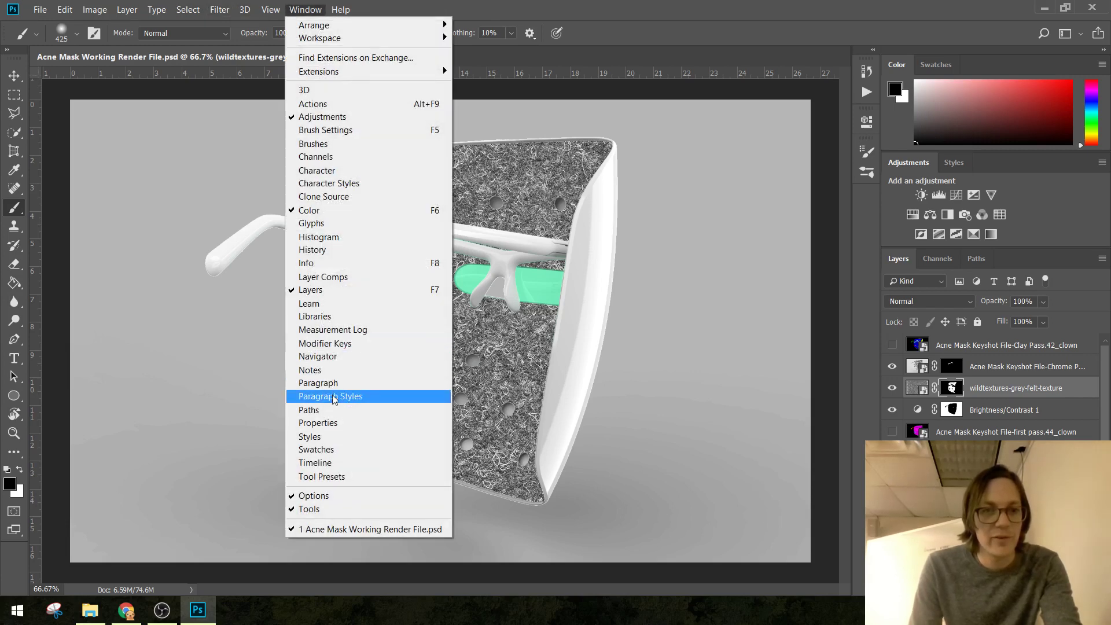
click(313, 144)
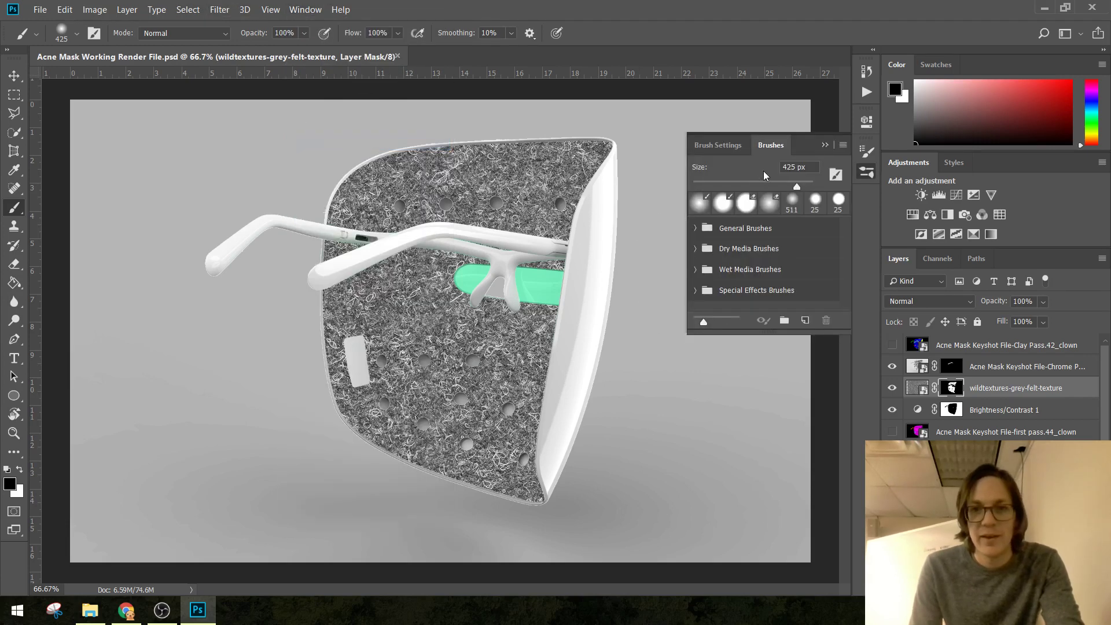
click(718, 145)
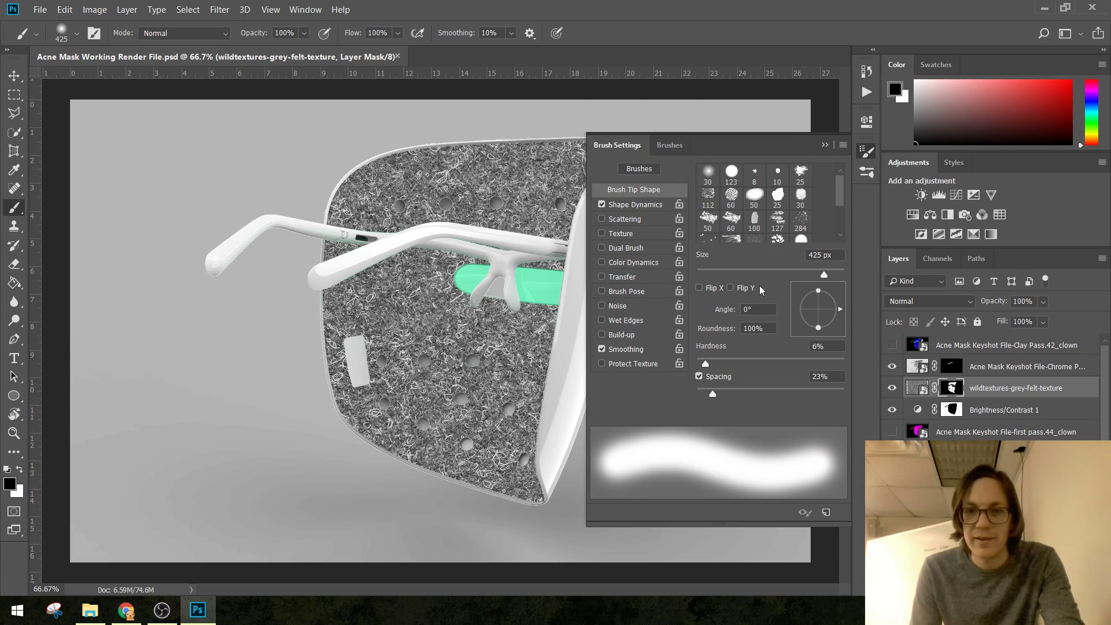
drag(785, 363, 818, 363)
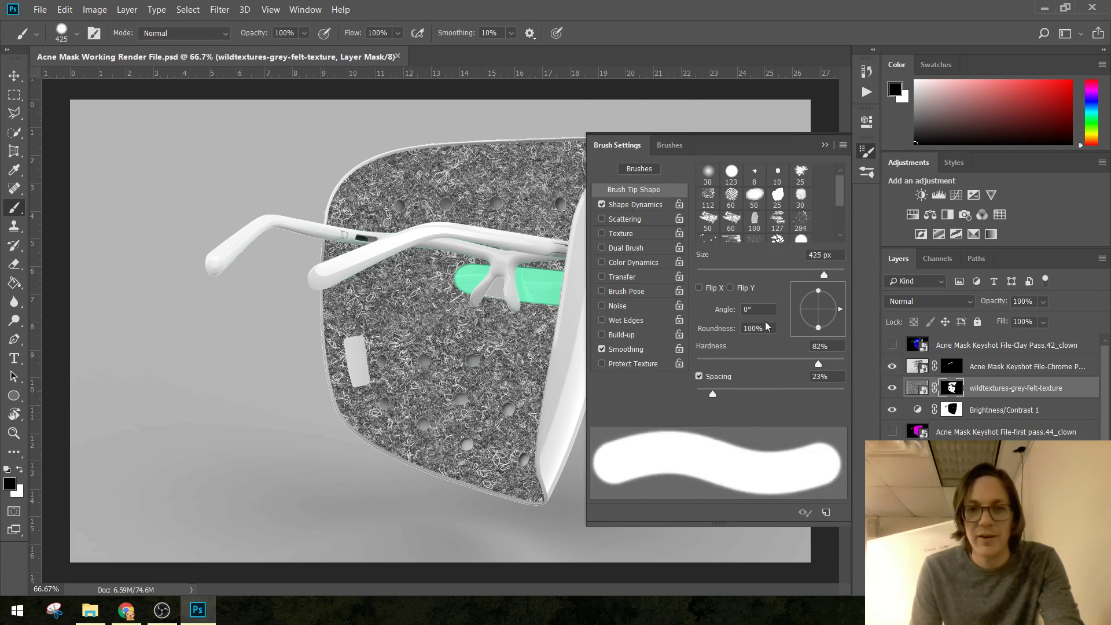
drag(779, 275, 756, 274)
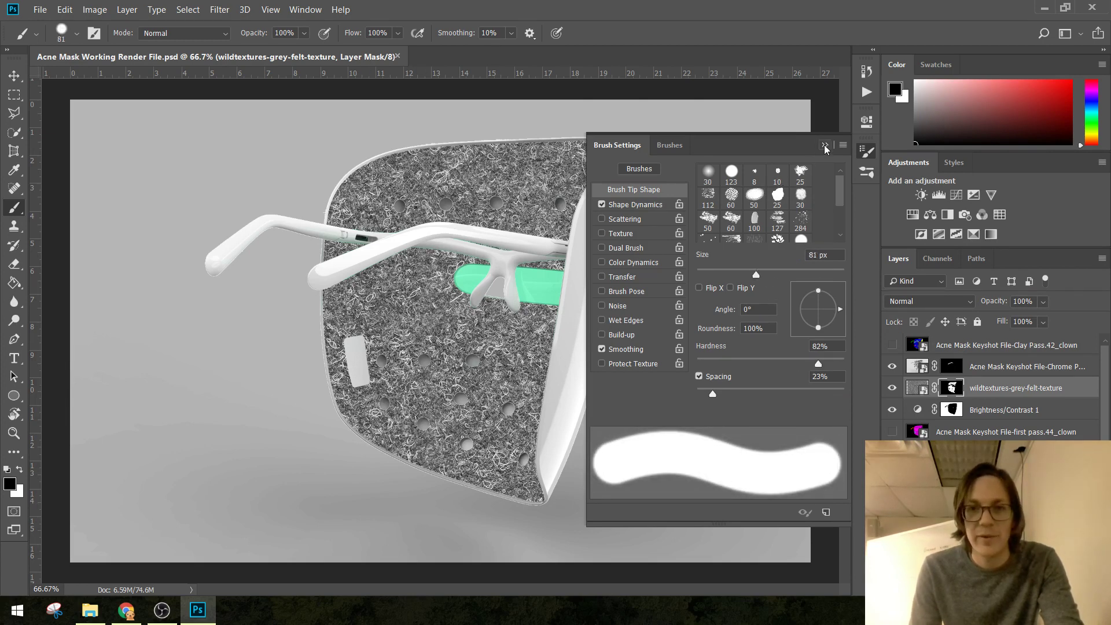
click(826, 147)
Undo the trial strokes on the felt layer's mask and paint white over the uncovered rectangular patch.
mouse_move(359, 318)
mouse_down()
mouse_move(355, 347)
mouse_move(370, 370)
mouse_move(359, 379)
mouse_move(344, 316)
mouse_up()
key(x)
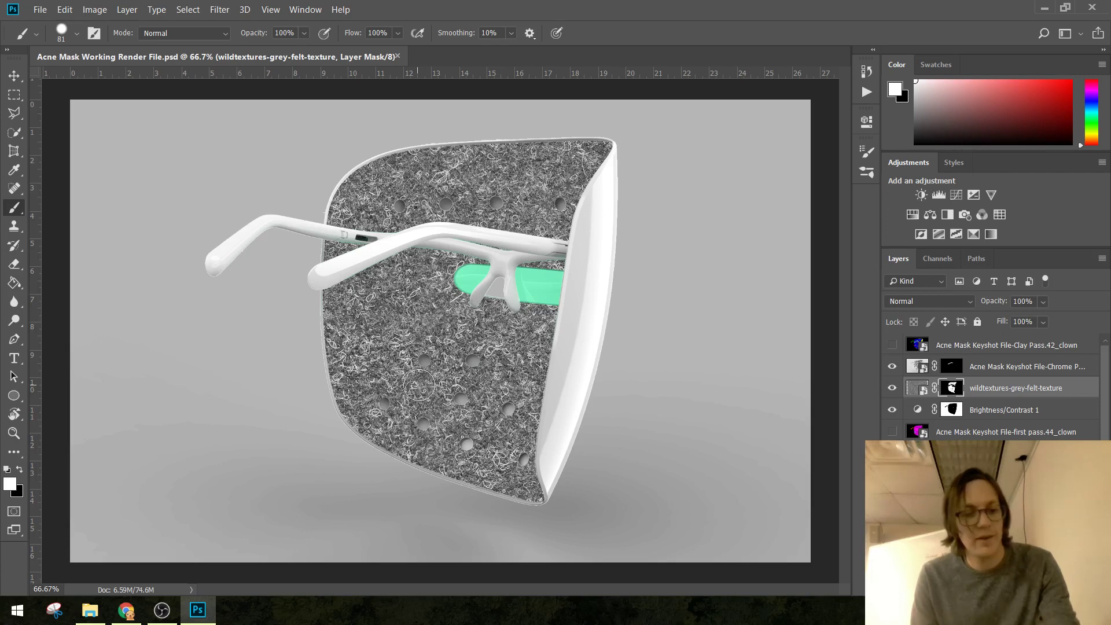
click(103, 9)
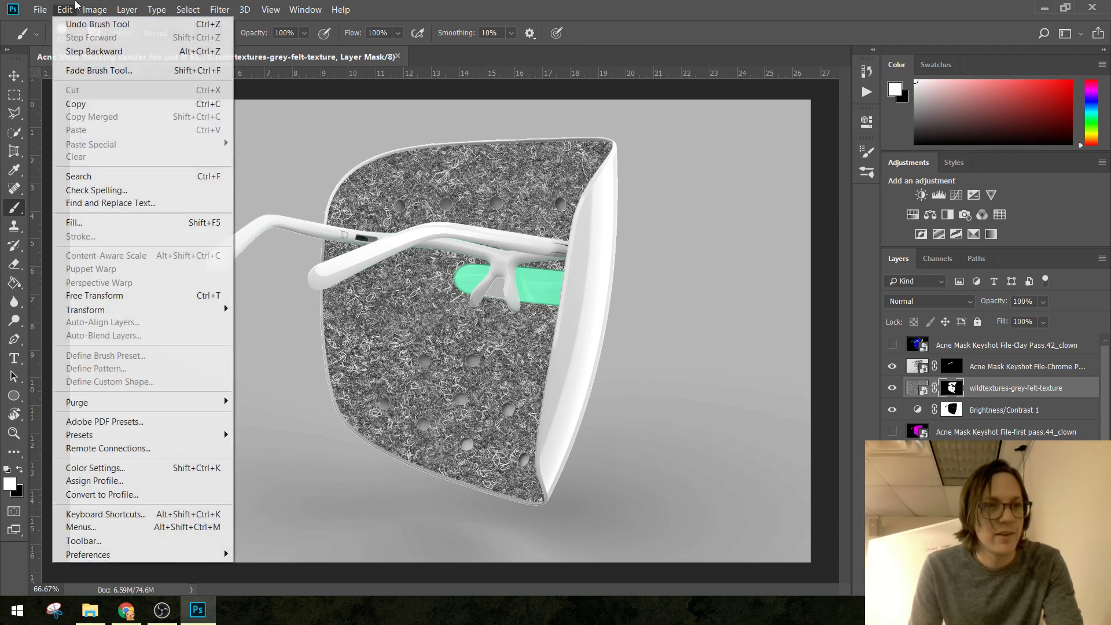
click(92, 51)
click(65, 10)
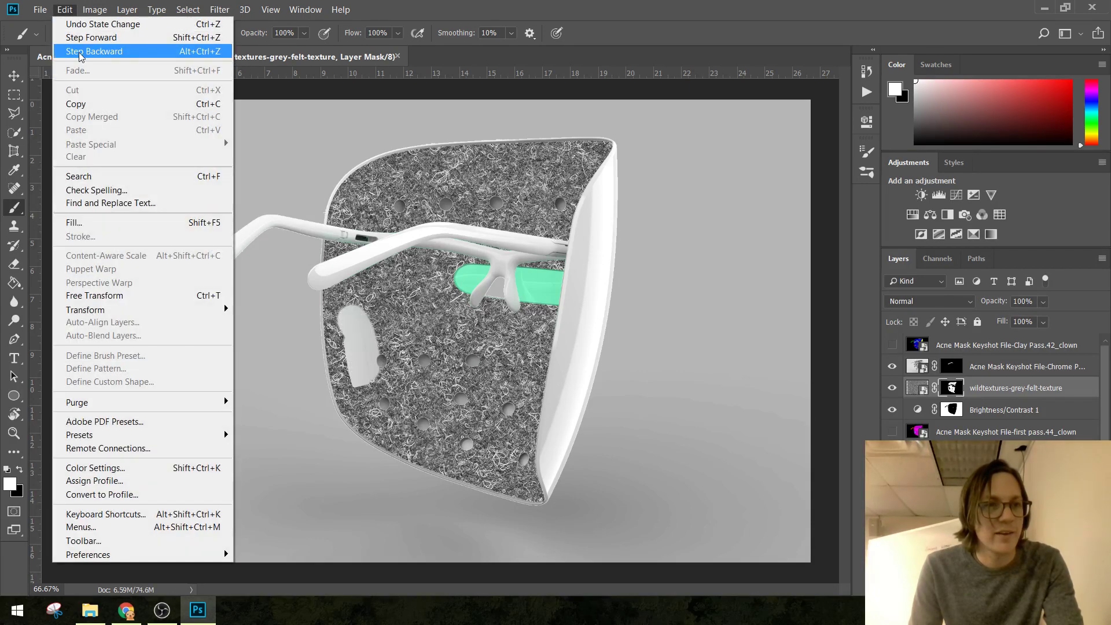
click(92, 51)
drag(347, 338, 363, 399)
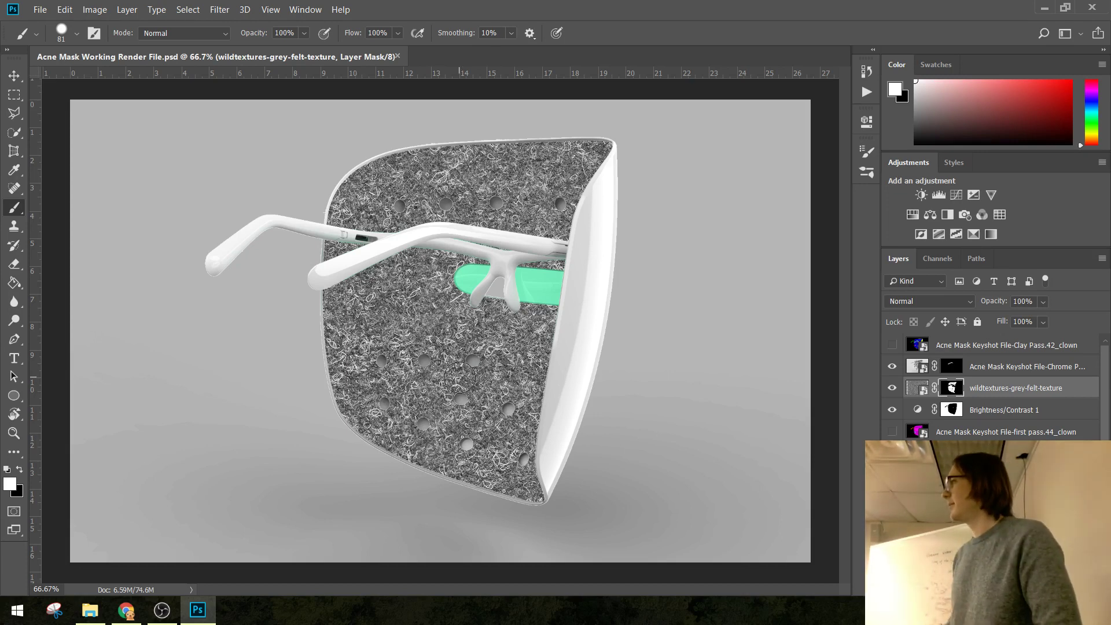
Switch the editing target between the felt layer's image and its mask, ending on the mask.
click(914, 394)
click(951, 387)
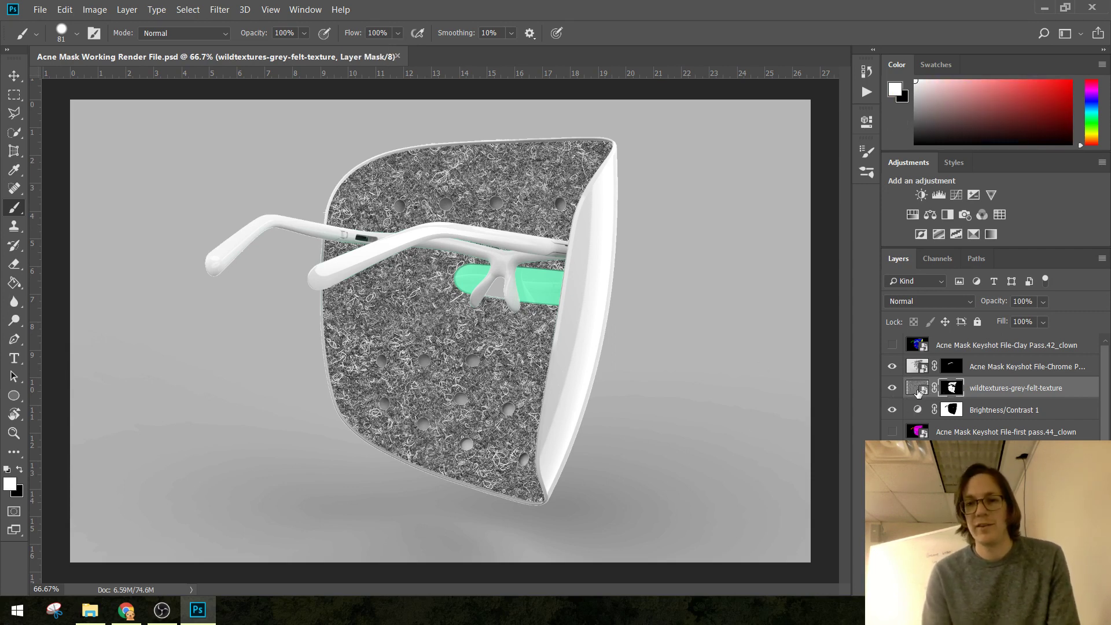
click(918, 392)
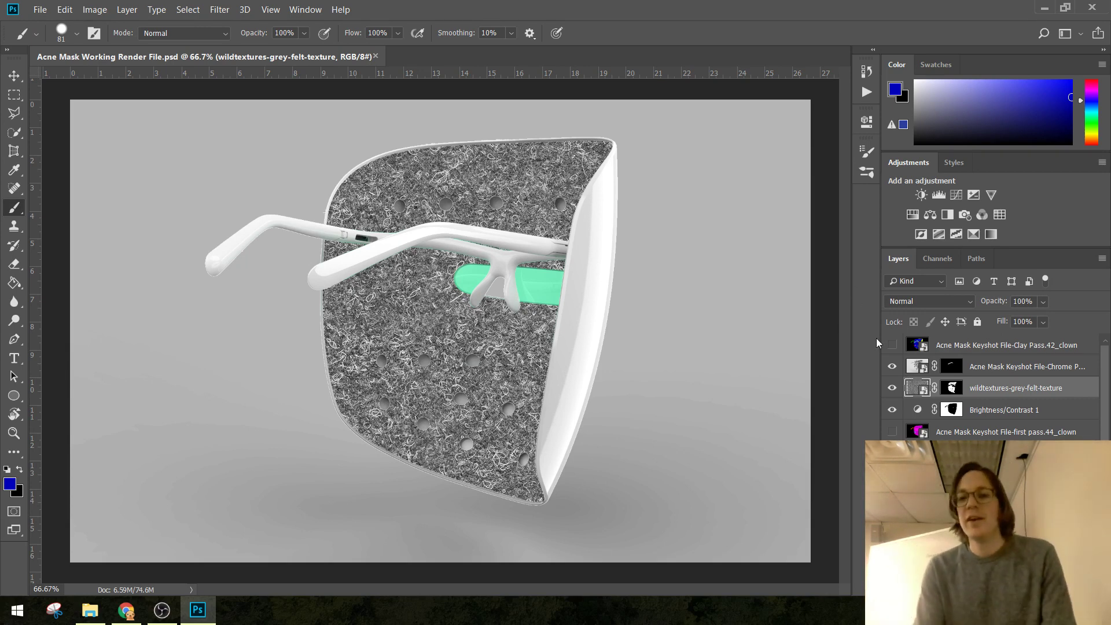
click(953, 388)
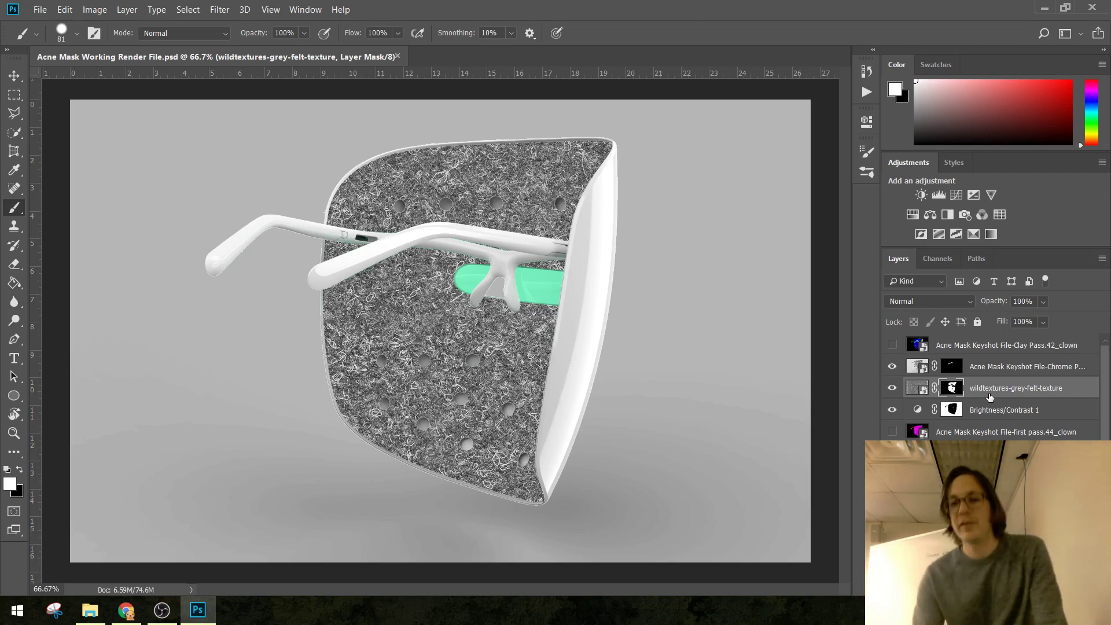
Disable the felt texture layer's mask and enable it again.
right_click(959, 388)
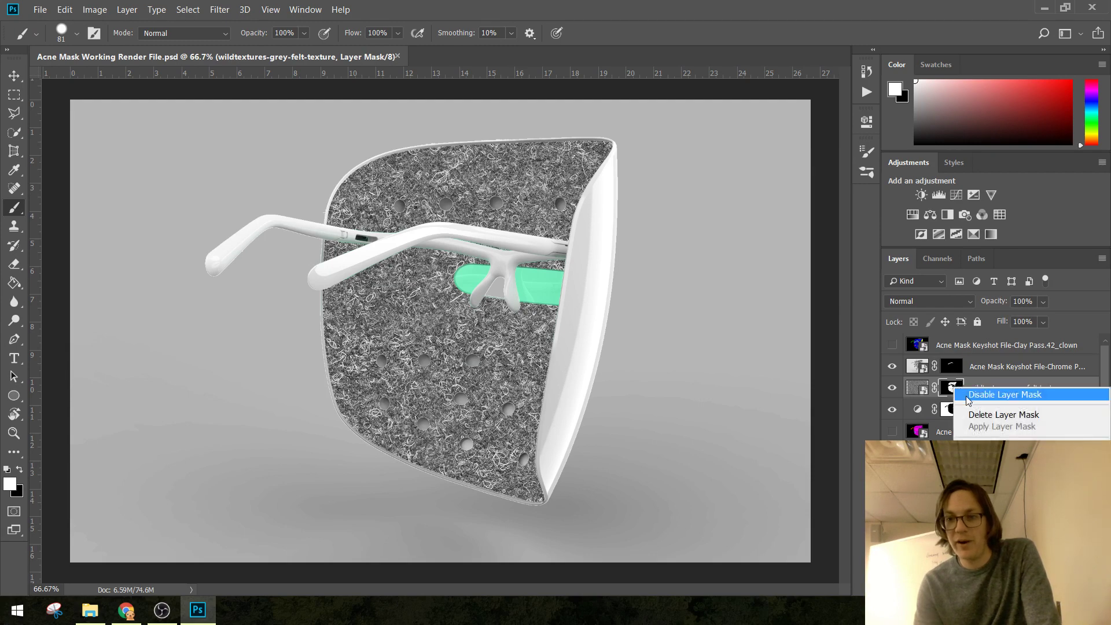
click(1000, 392)
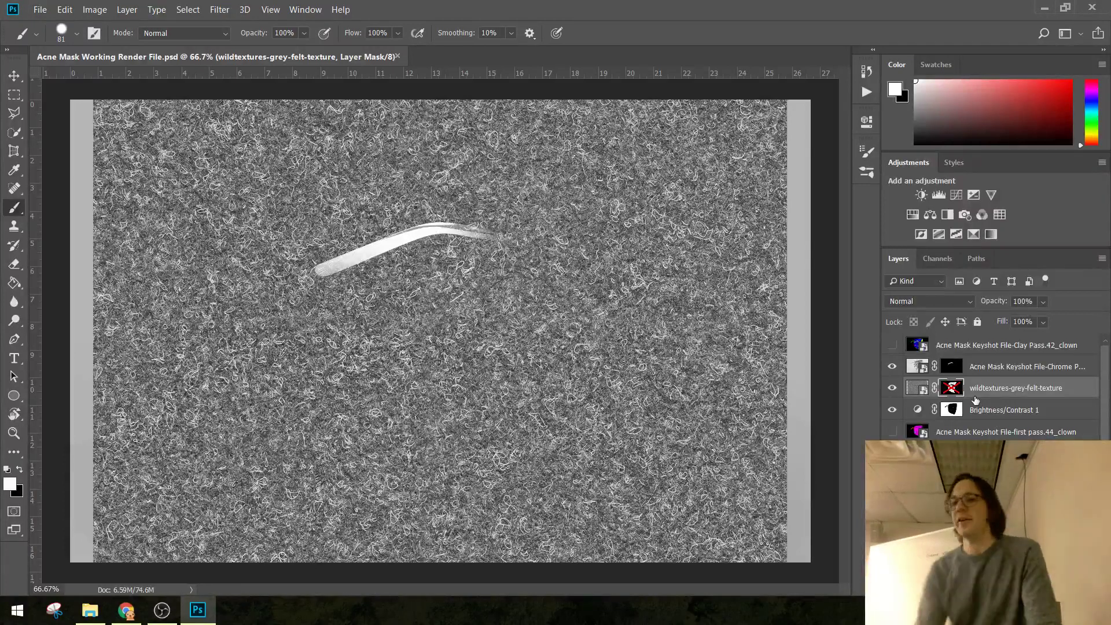
shift+click(957, 392)
right_click(954, 390)
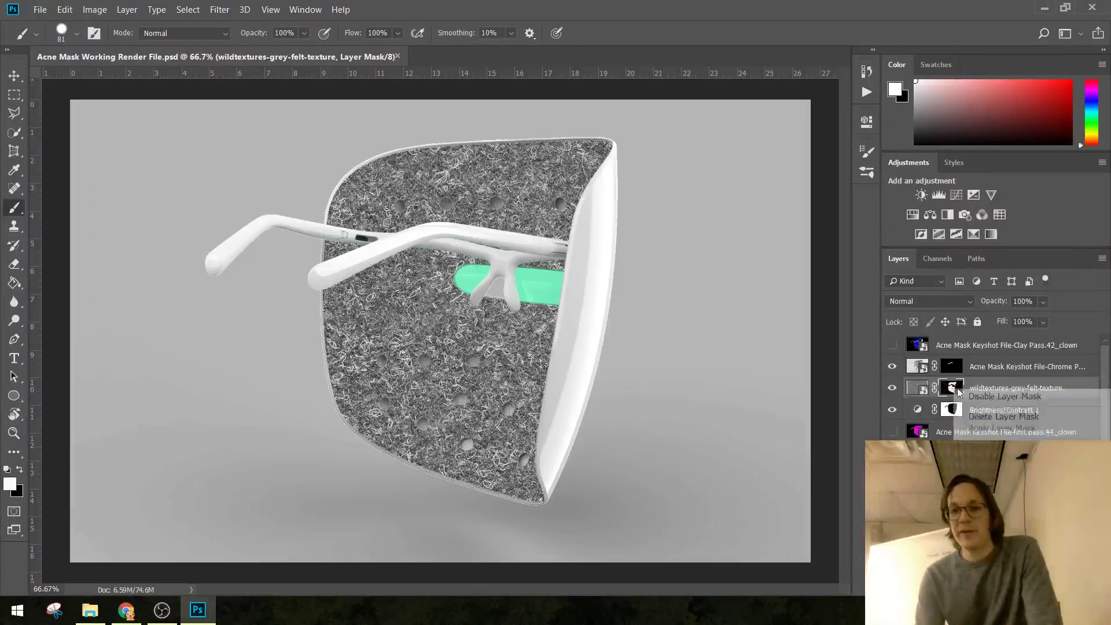
key(Escape)
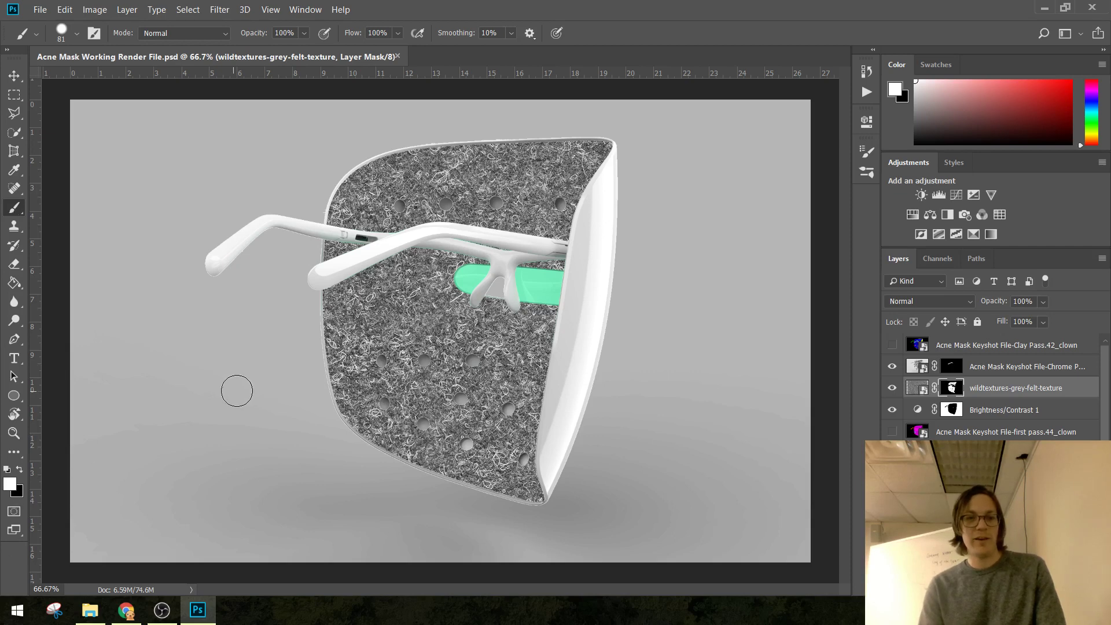
Try painting white and then black across the middle of the felt layer's mask, undoing each trial.
mouse_move(296, 354)
mouse_down()
mouse_move(619, 379)
mouse_move(355, 347)
mouse_move(711, 323)
mouse_move(371, 373)
mouse_move(220, 371)
mouse_move(654, 298)
mouse_move(674, 317)
mouse_up()
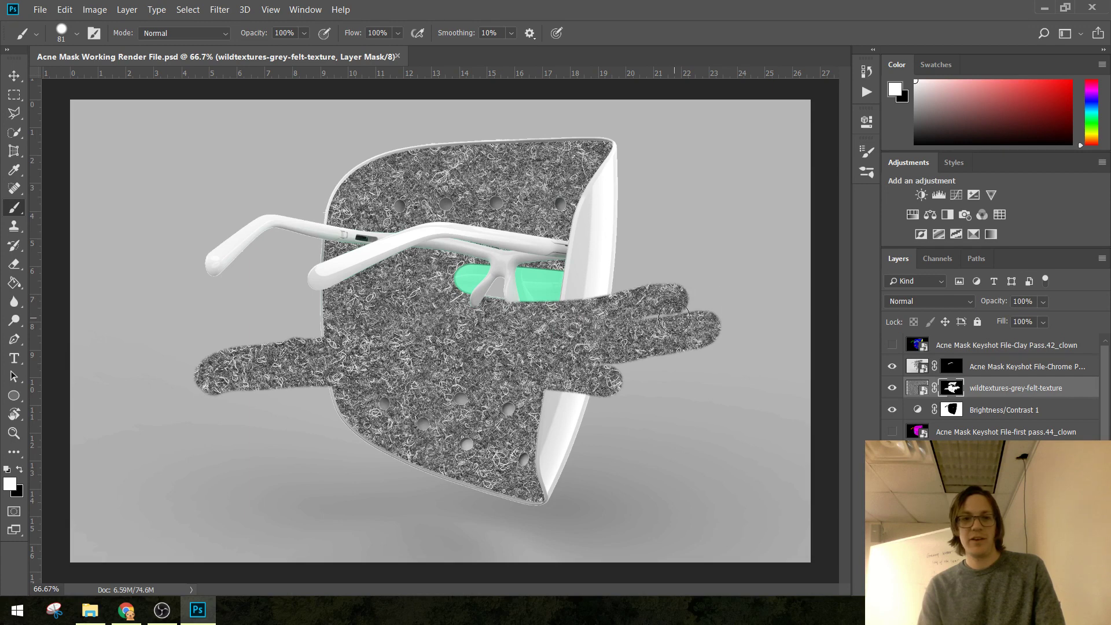
key(ctrl+z)
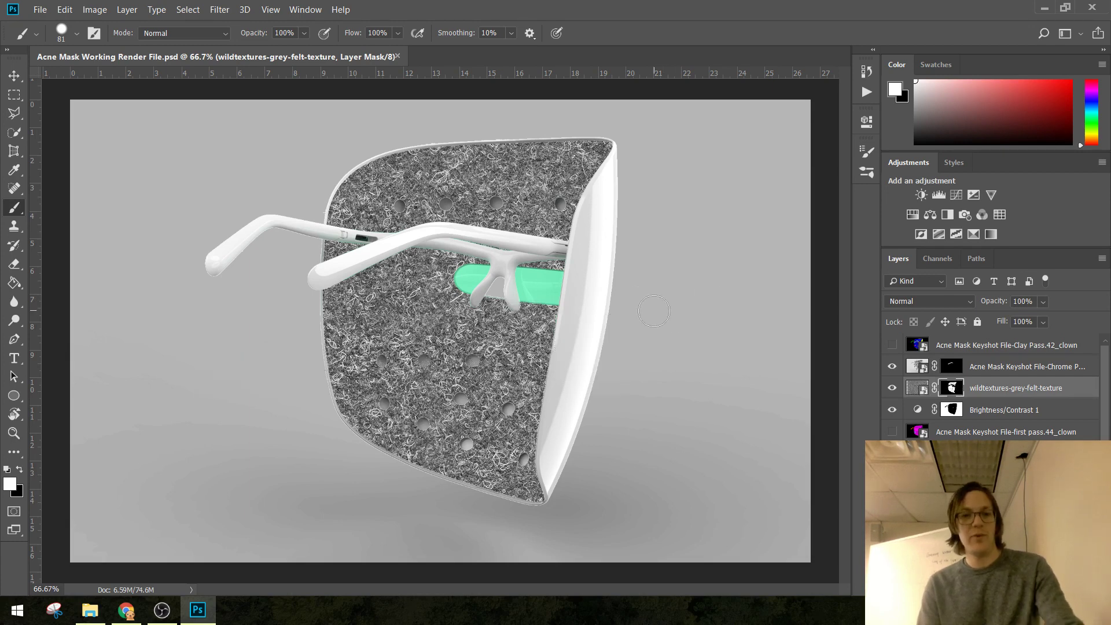
click(21, 469)
mouse_move(253, 338)
mouse_down()
mouse_move(566, 360)
mouse_move(469, 364)
mouse_move(428, 386)
mouse_move(250, 387)
mouse_up()
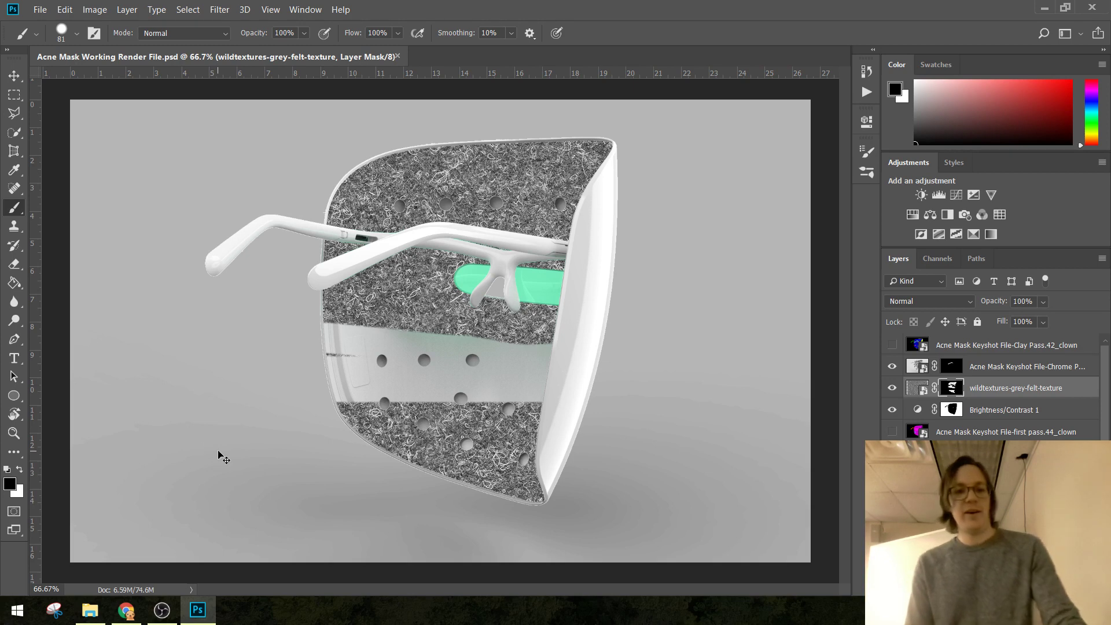
key(ctrl+z)
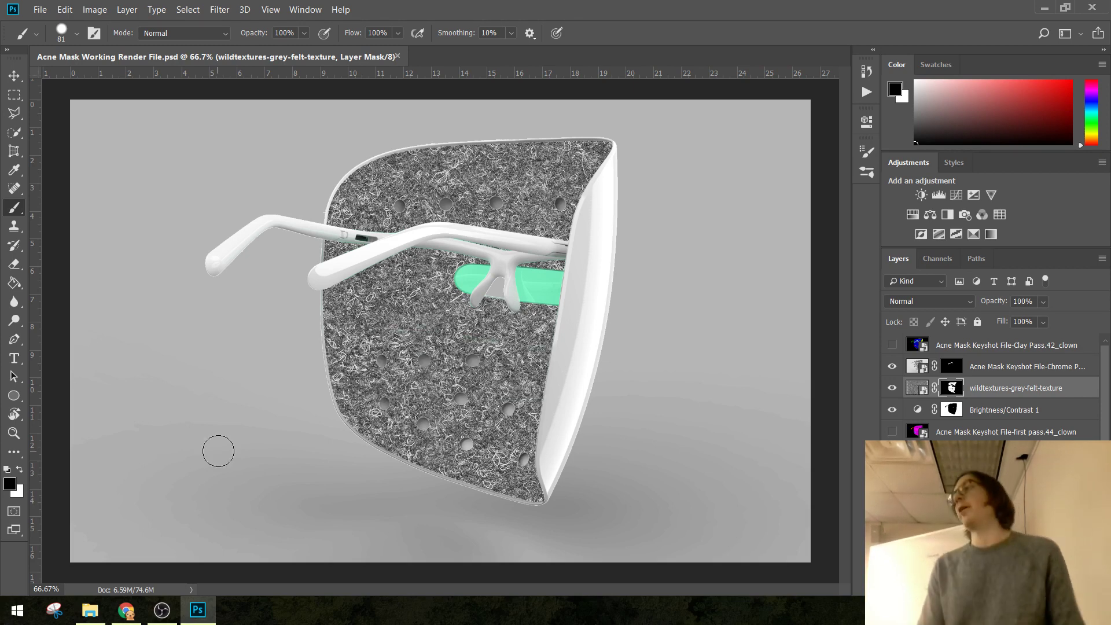
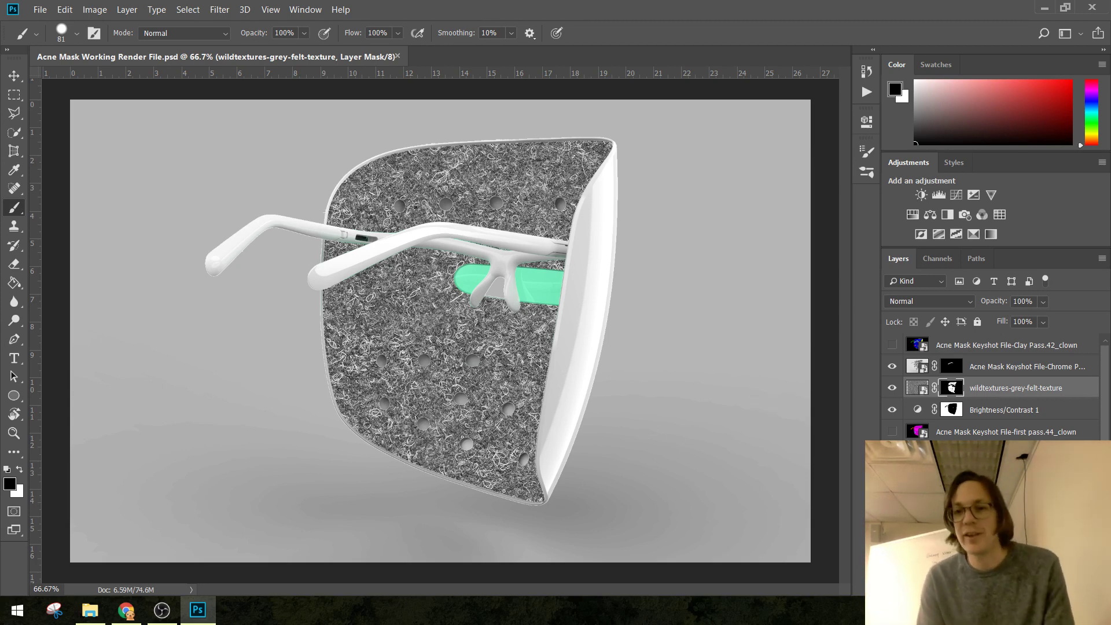
Duplicate the Clay Pass.42 layer, place the copy directly above the felt texture layer, and preview it on and off.
scroll(992, 388, down, 2)
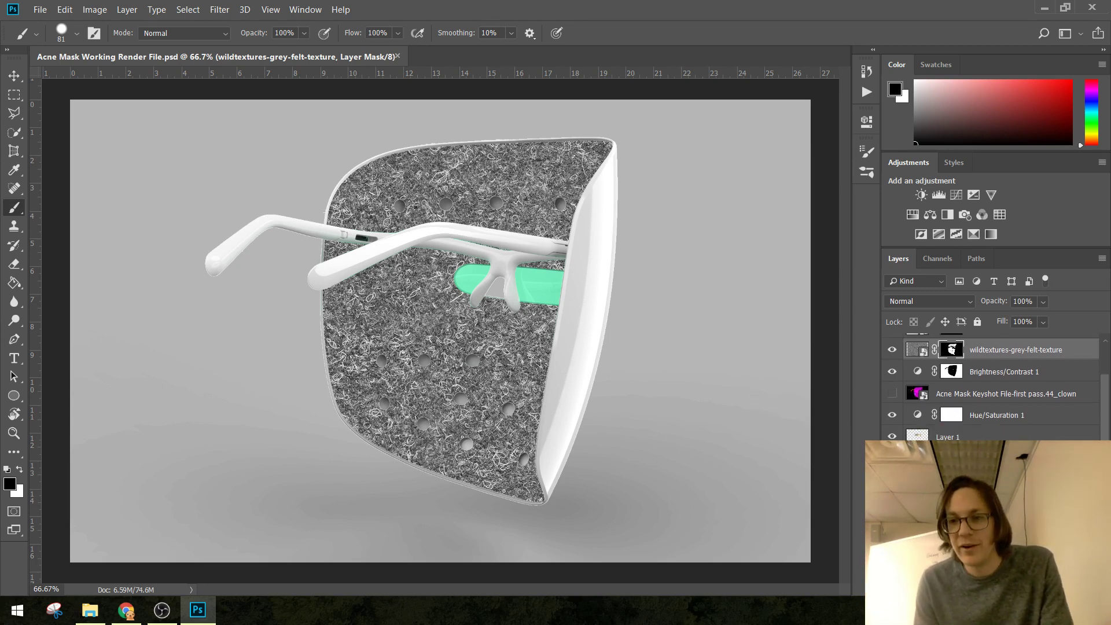
click(992, 463)
click(992, 482)
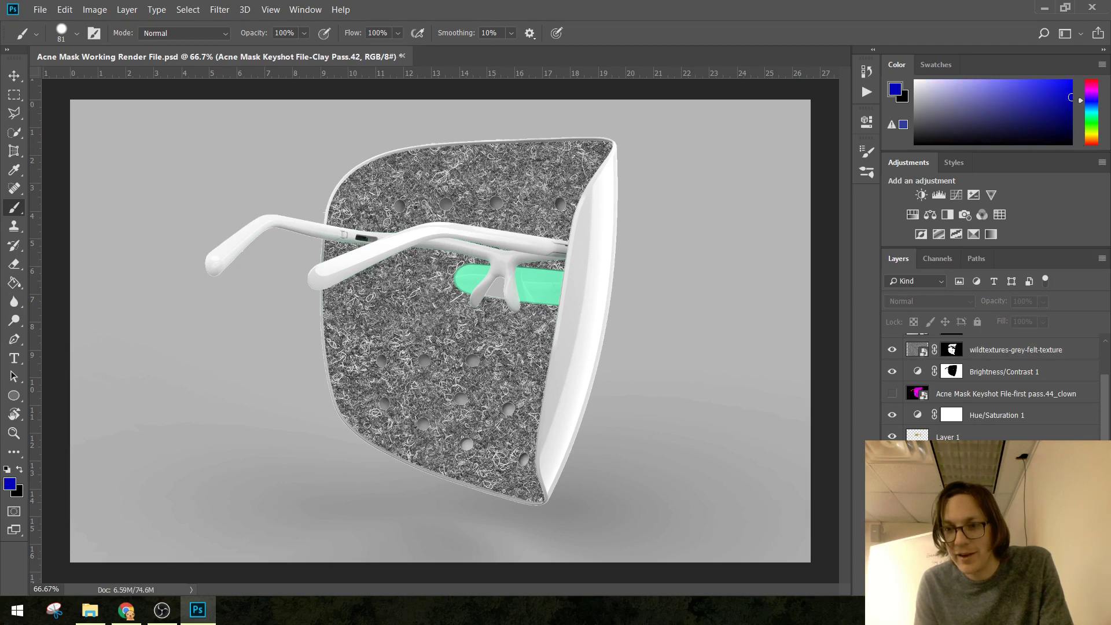
key(ctrl+j)
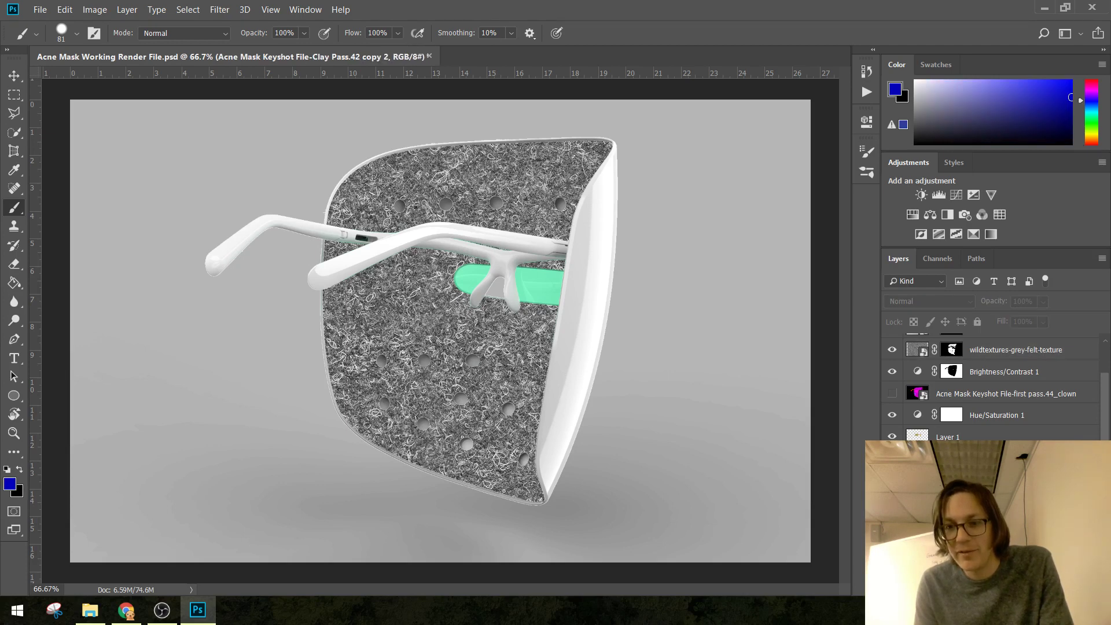
scroll(990, 389, up, 2)
drag(999, 474, 1005, 382)
click(892, 388)
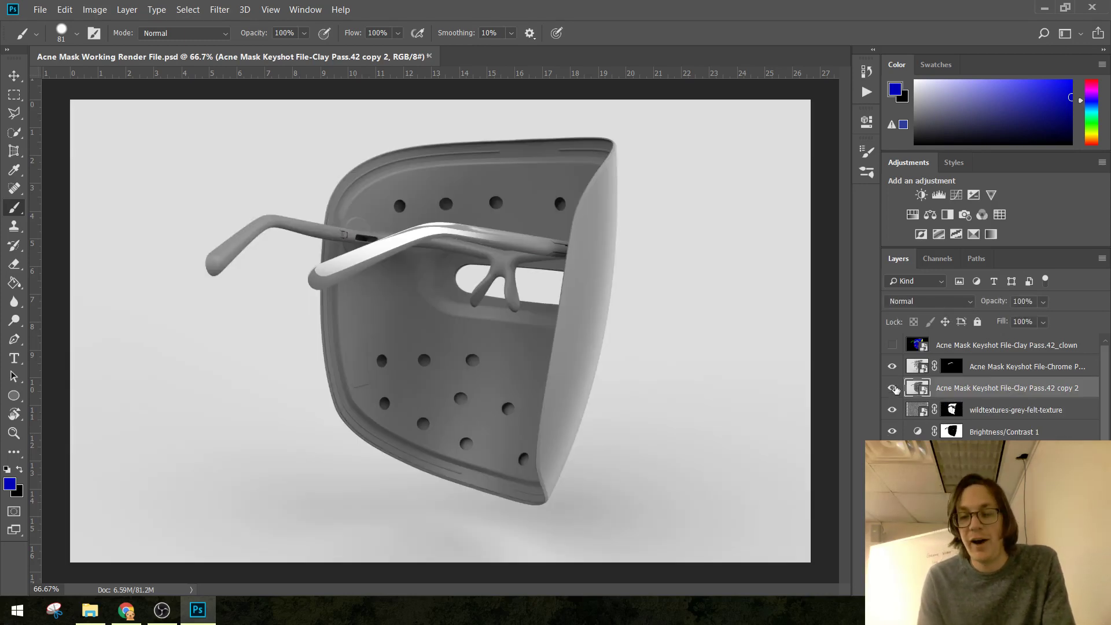
click(892, 388)
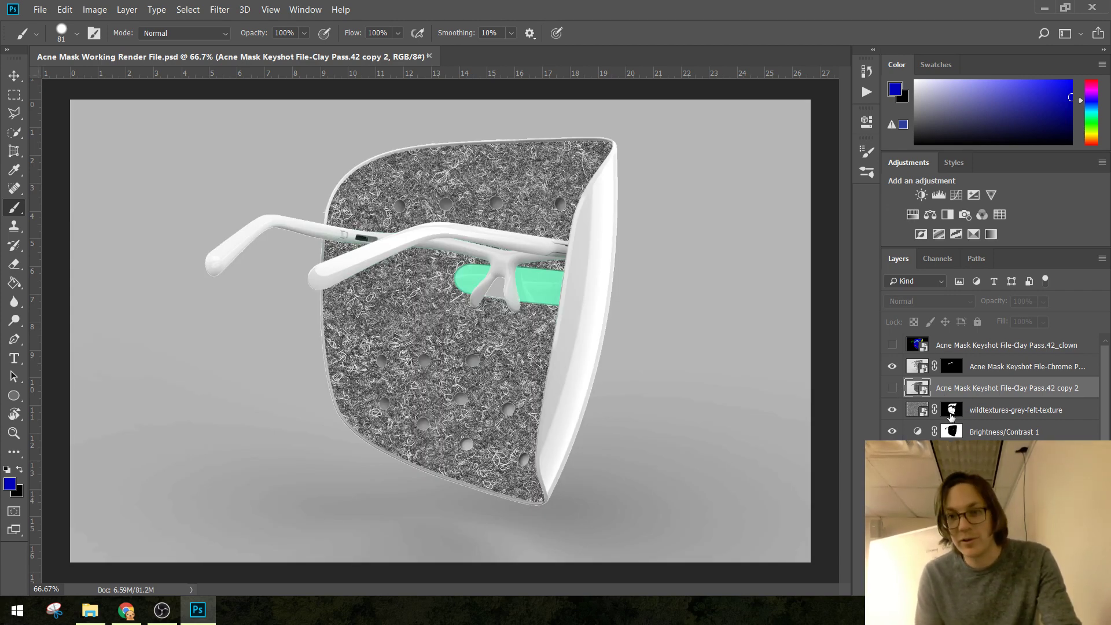
Mask the clay pass copy with a selection loaded from the felt layer's mask, and make the copy visible.
drag(951, 415, 954, 413)
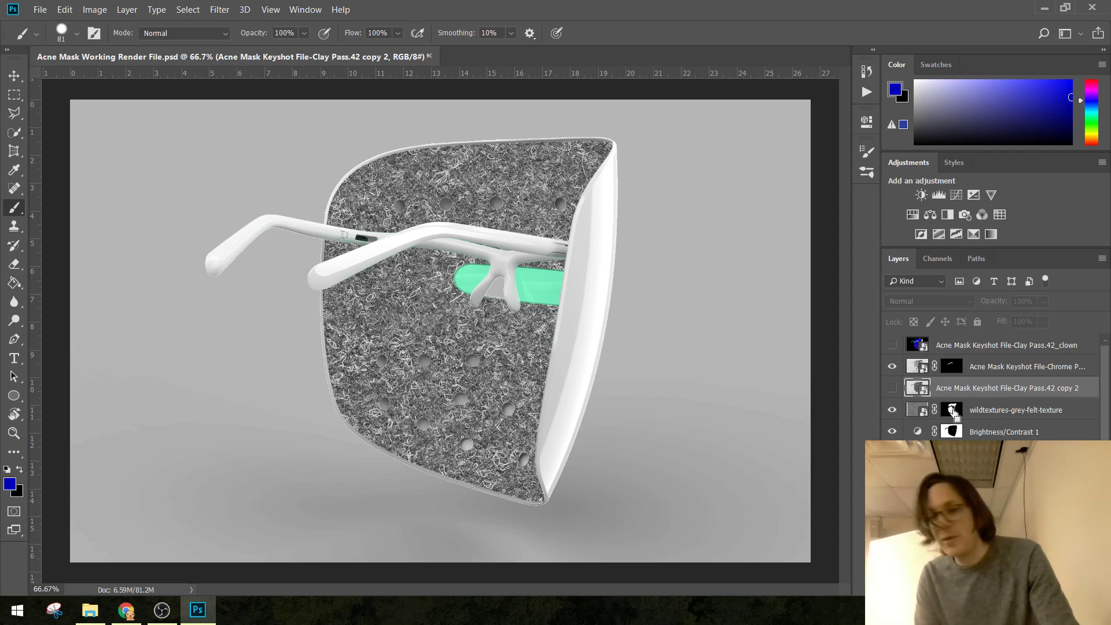
ctrl+click(951, 410)
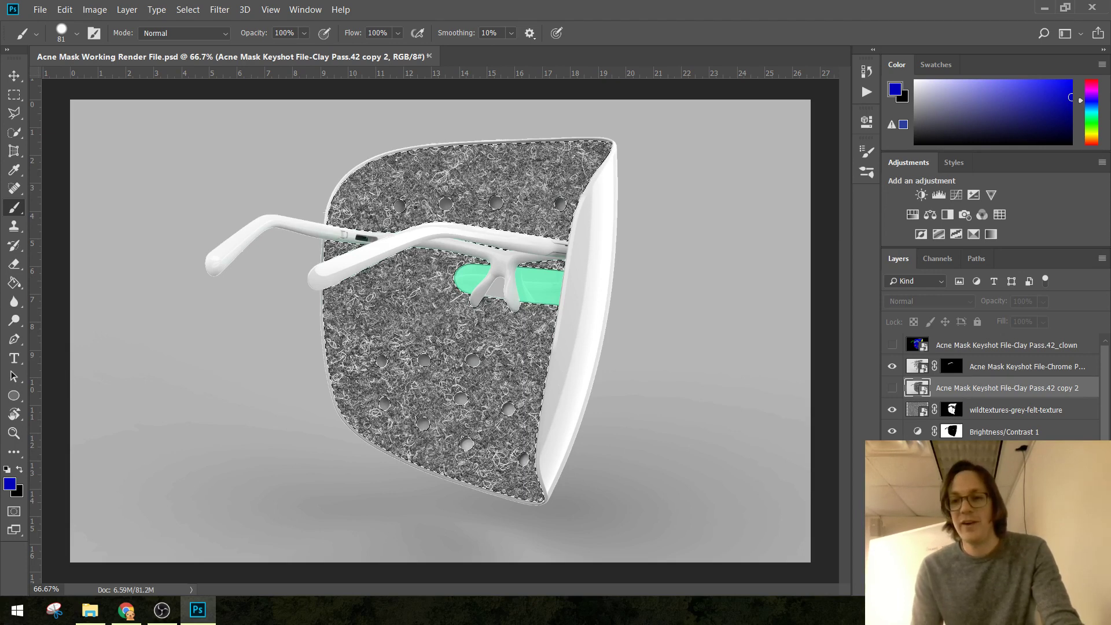
click(974, 588)
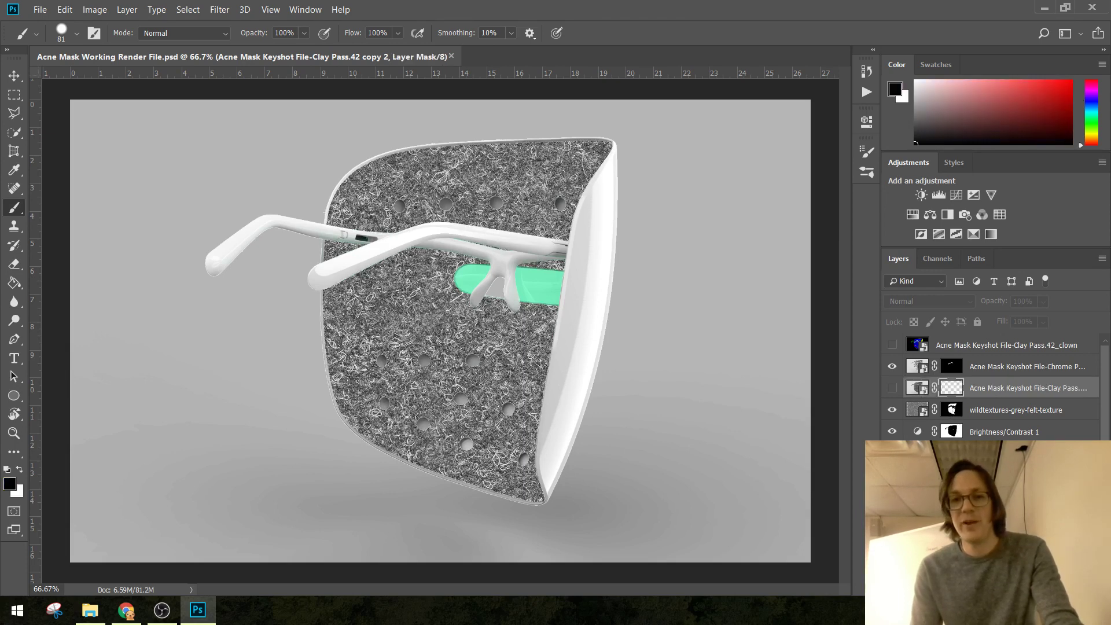
click(892, 388)
click(892, 388)
click(892, 389)
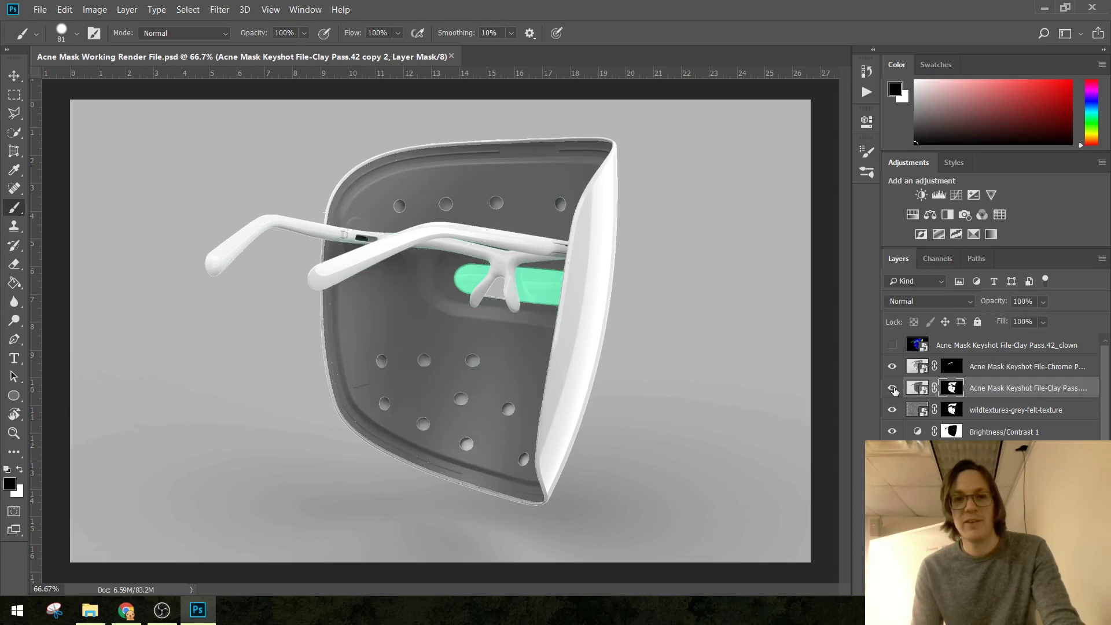
Disable the clay pass copy's layer mask and enable it again.
right_click(956, 388)
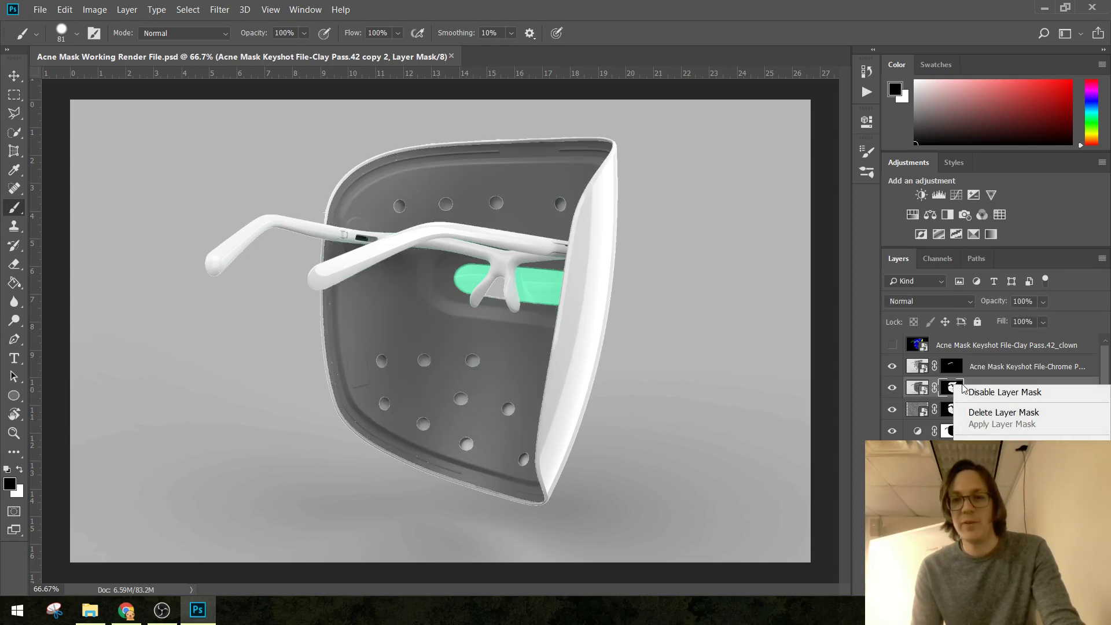
click(980, 391)
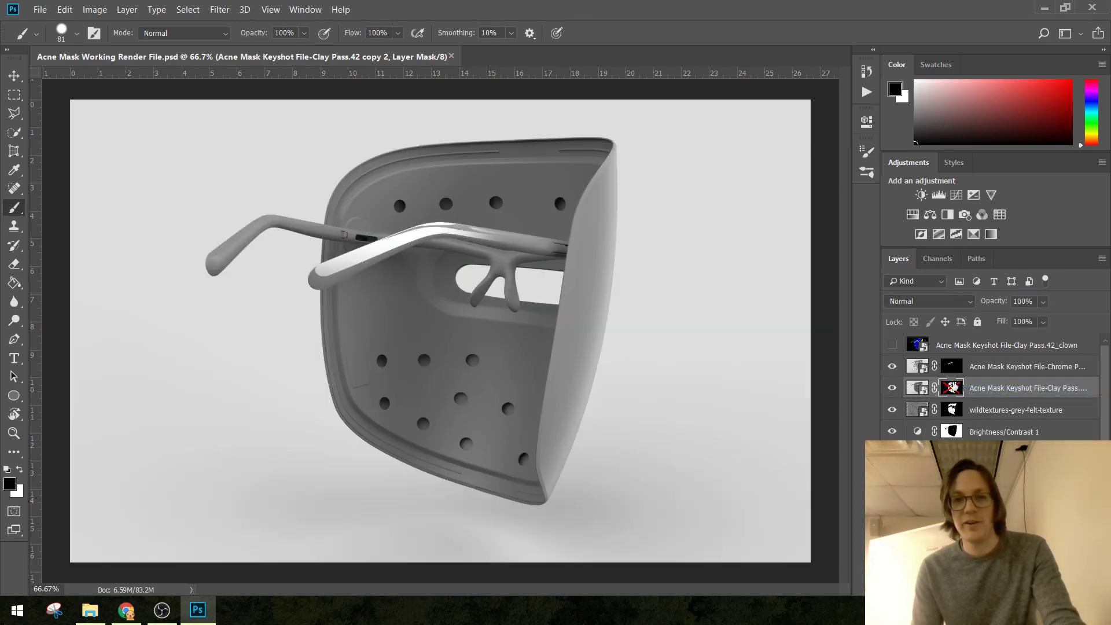
right_click(952, 388)
click(977, 390)
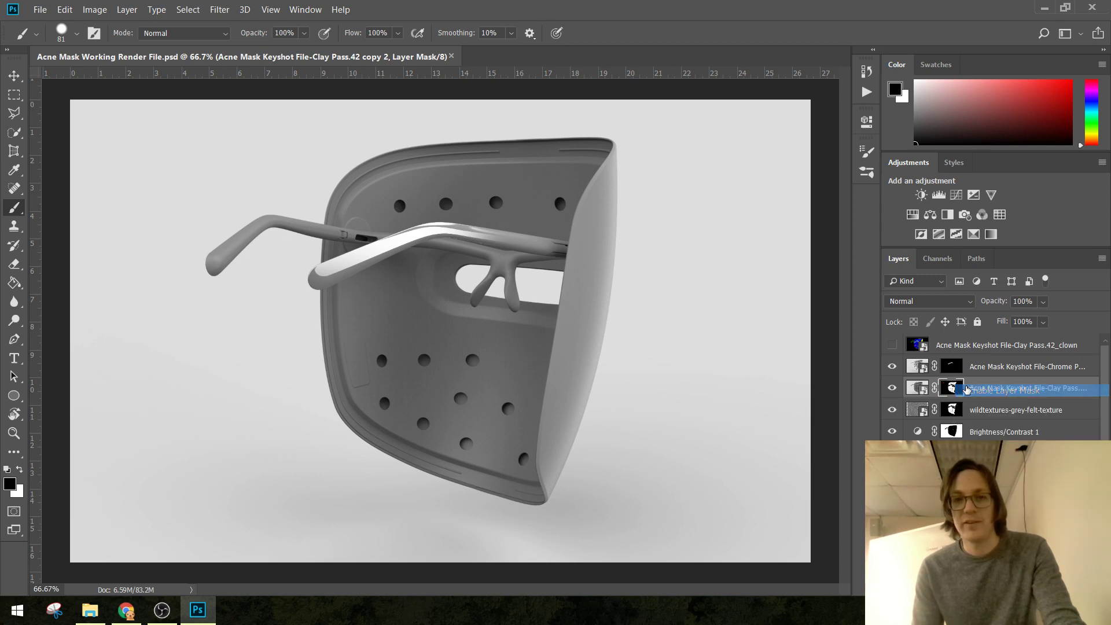
Try the Overlay blend mode on the masked clay pass copy, and settle on Hard Light.
click(960, 301)
click(941, 171)
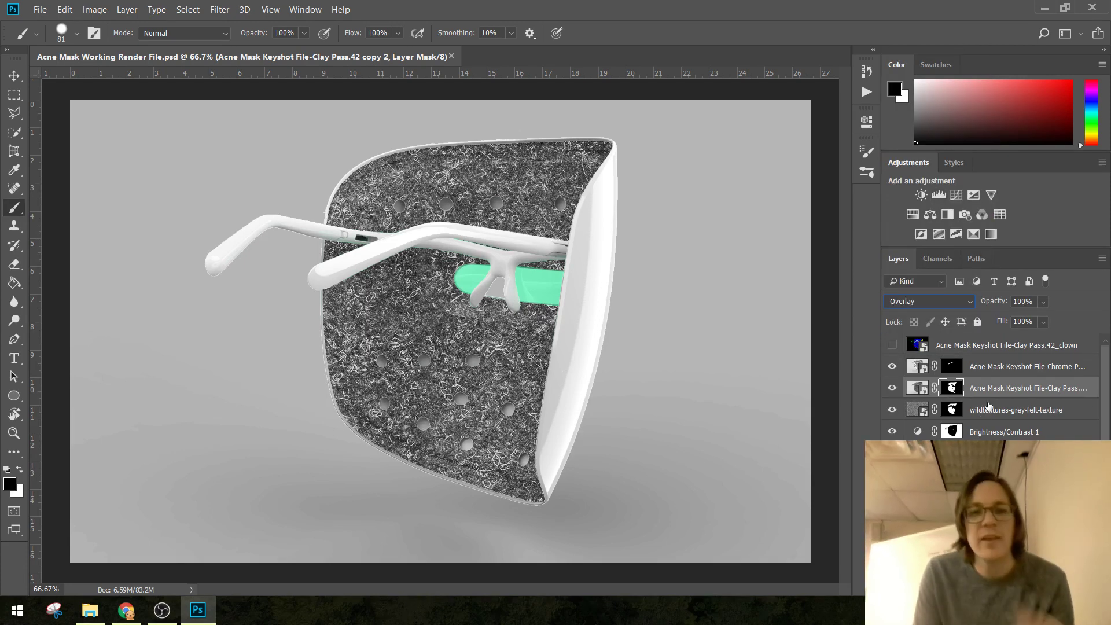
click(946, 301)
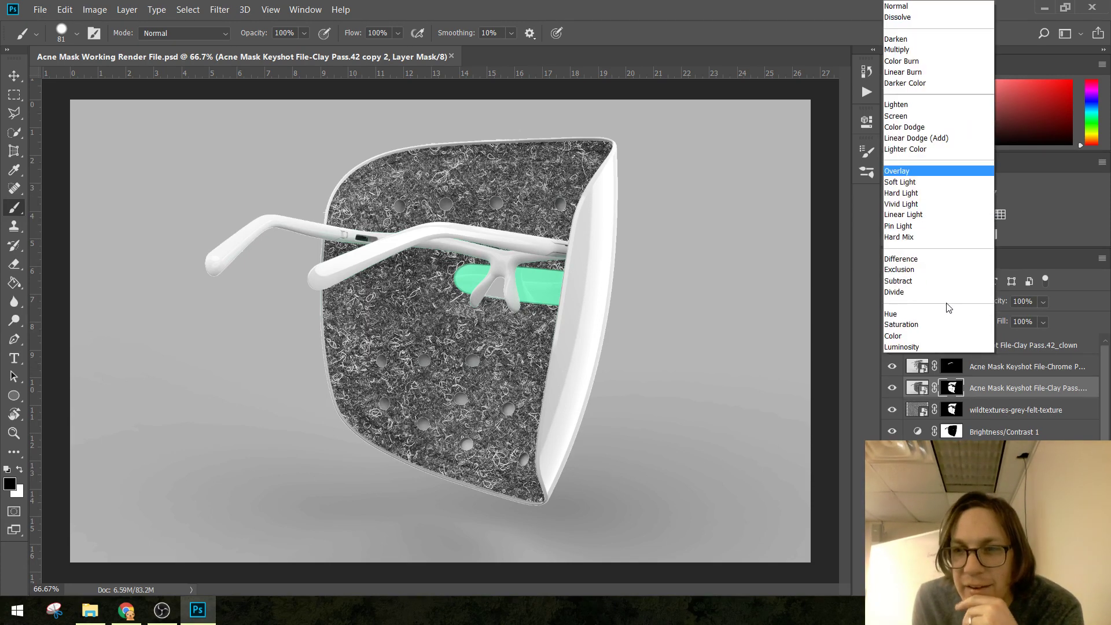
click(925, 195)
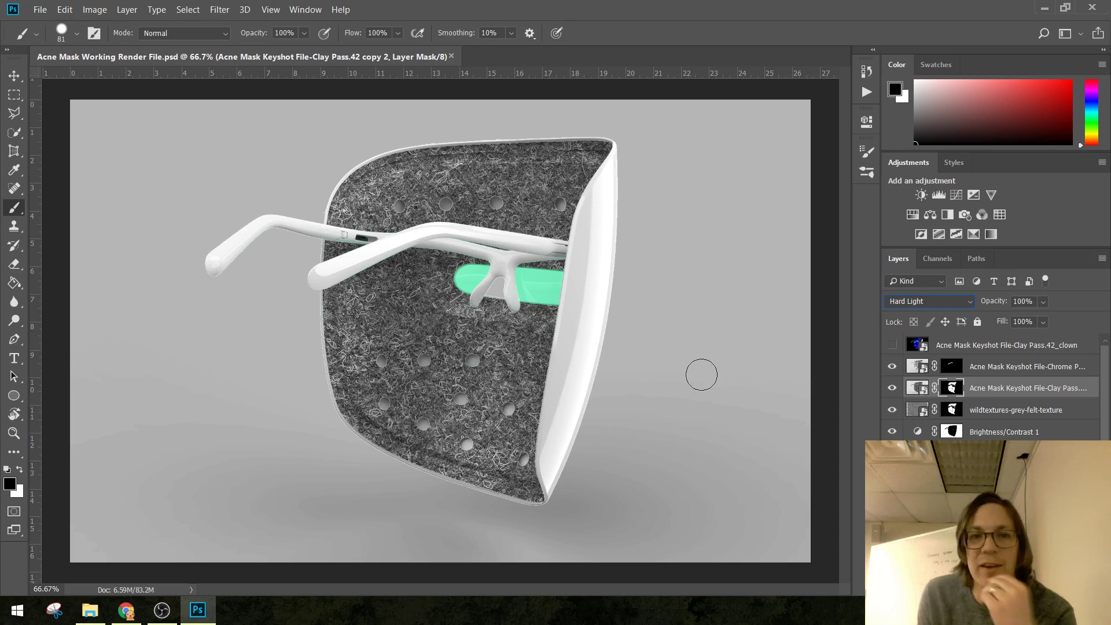
Try out a different opacity on the felt texture layer and return it to 100%.
click(1002, 417)
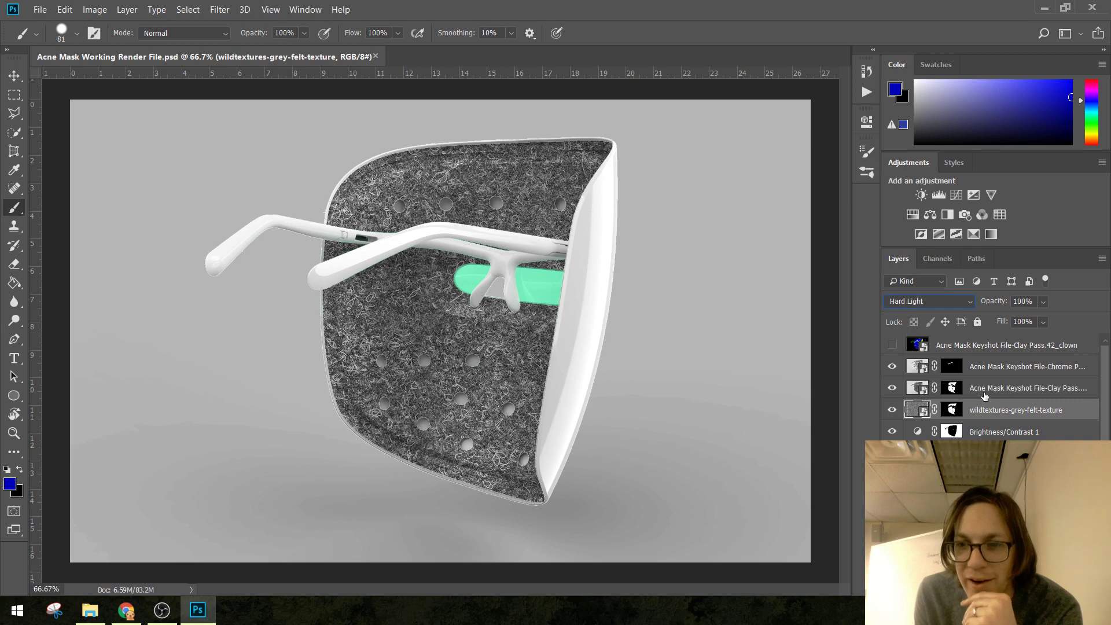
click(984, 393)
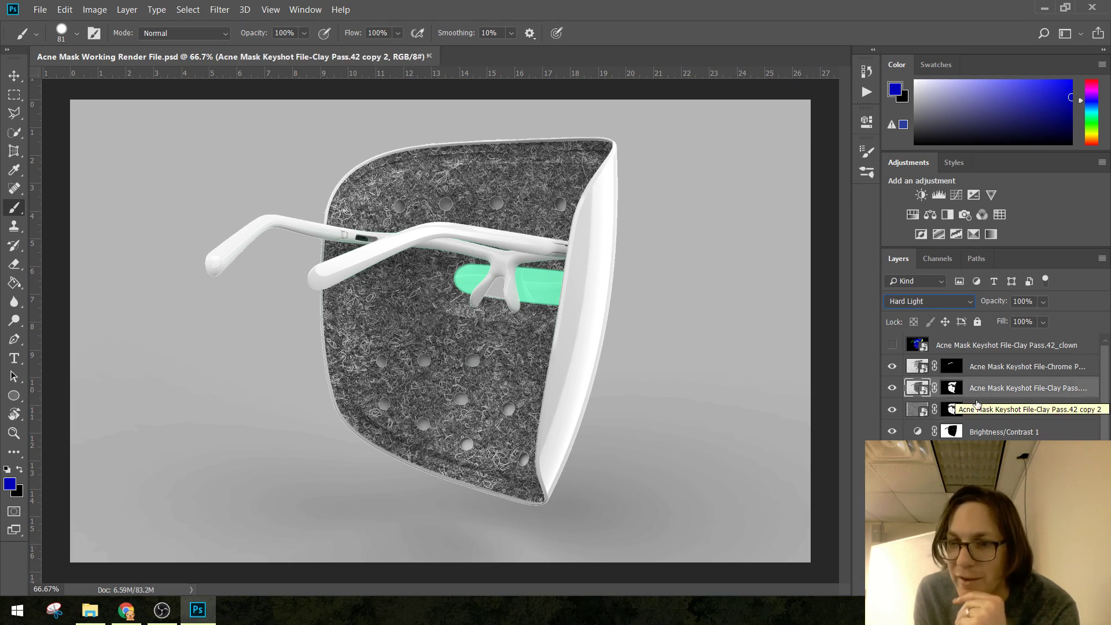
click(984, 410)
click(1043, 301)
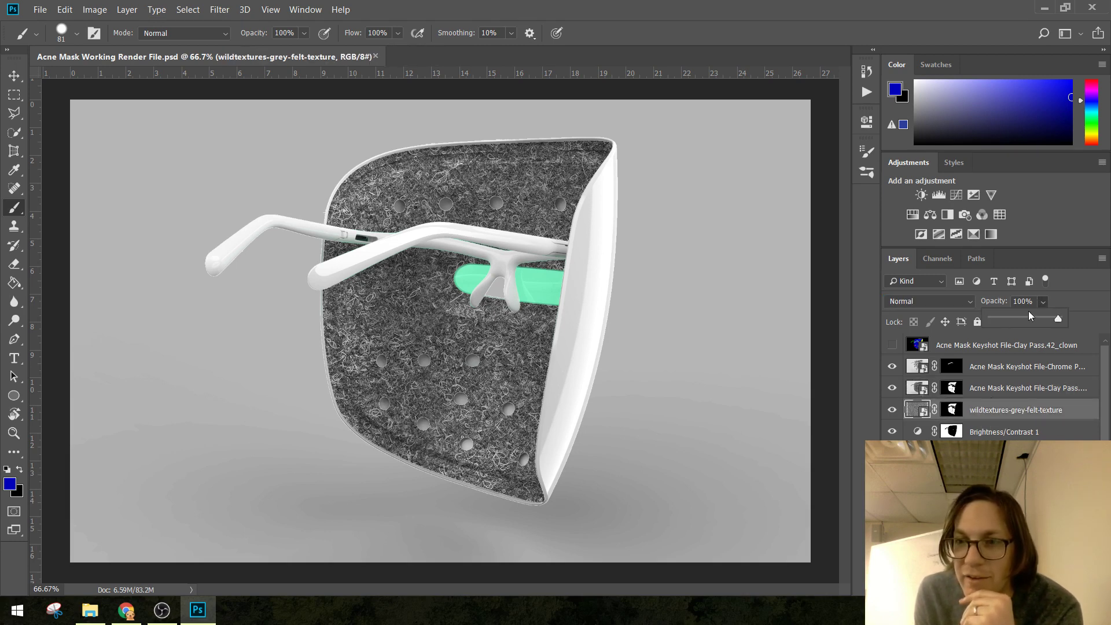
drag(1031, 317, 1071, 321)
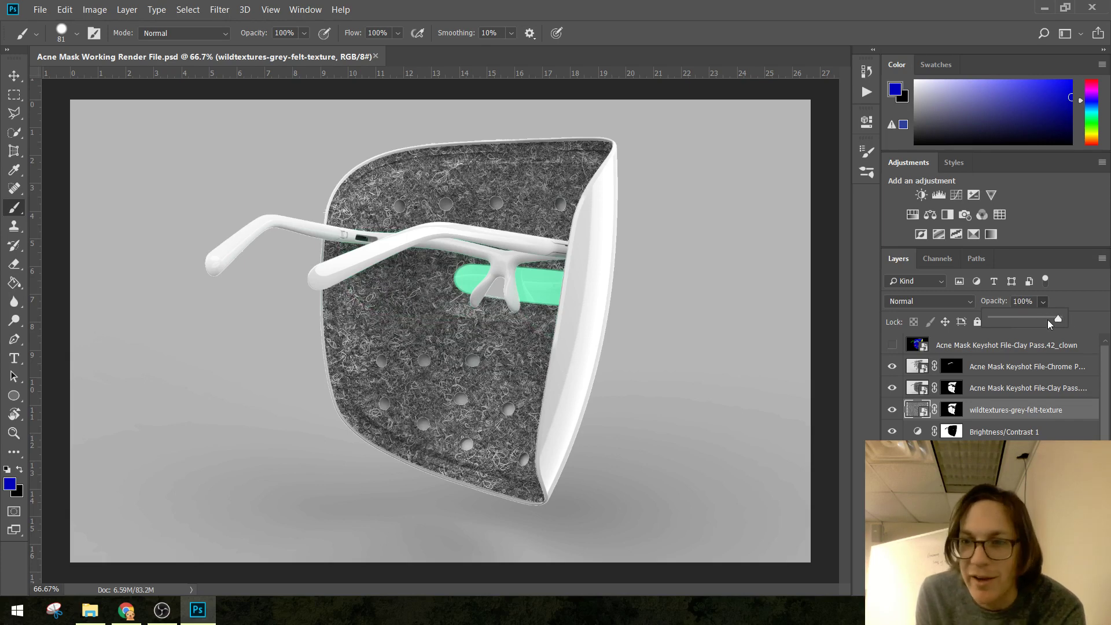
Toggle the visibility of the Chrome Pass copy and the clay pass copy to compare their effects.
click(982, 373)
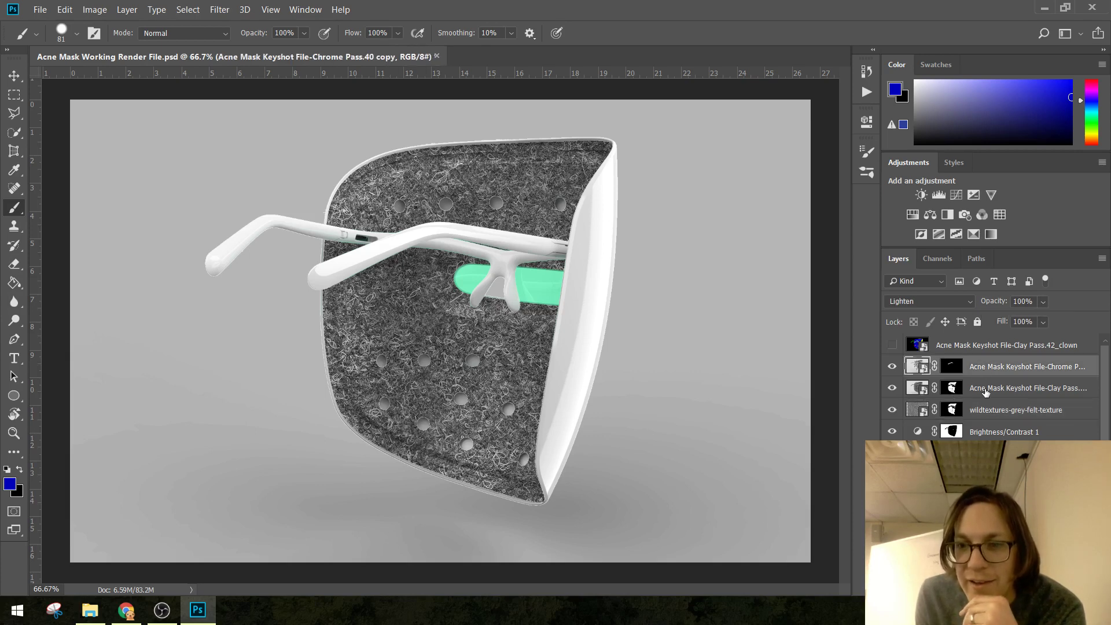
click(892, 366)
click(892, 367)
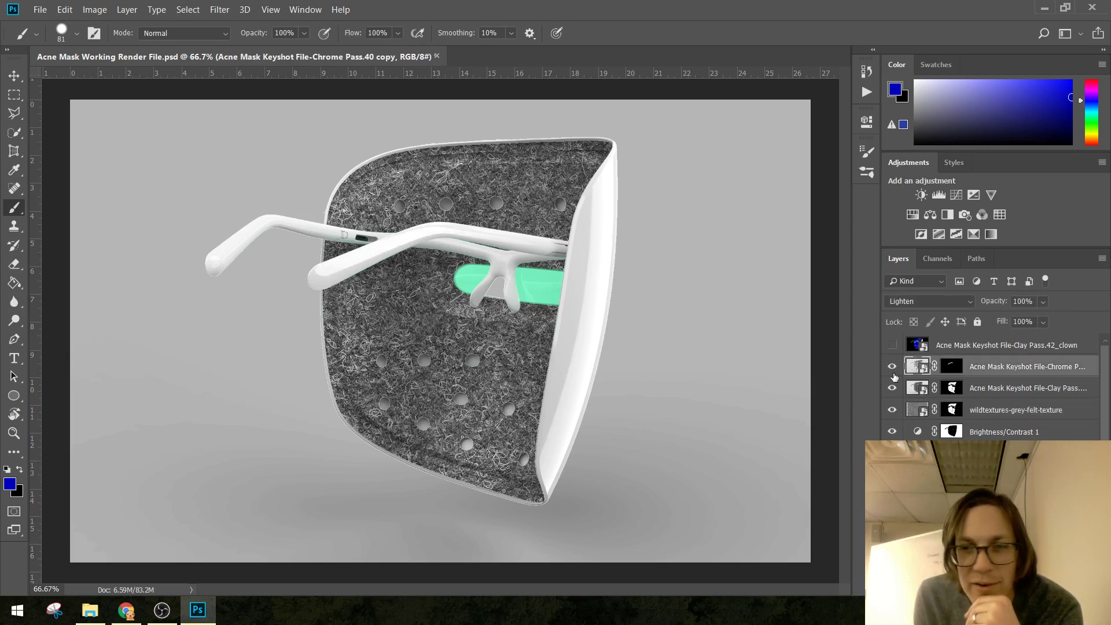
click(892, 387)
click(892, 388)
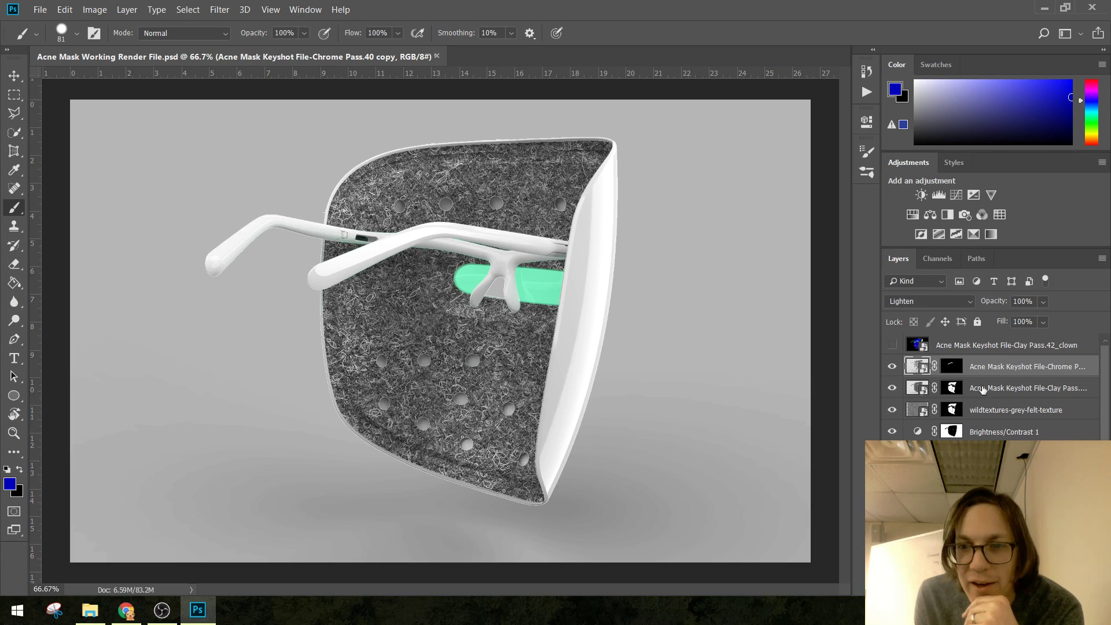
Try a second copy of the masked clay layer in Lighten mode, and delete that copy.
drag(1028, 388, 1037, 588)
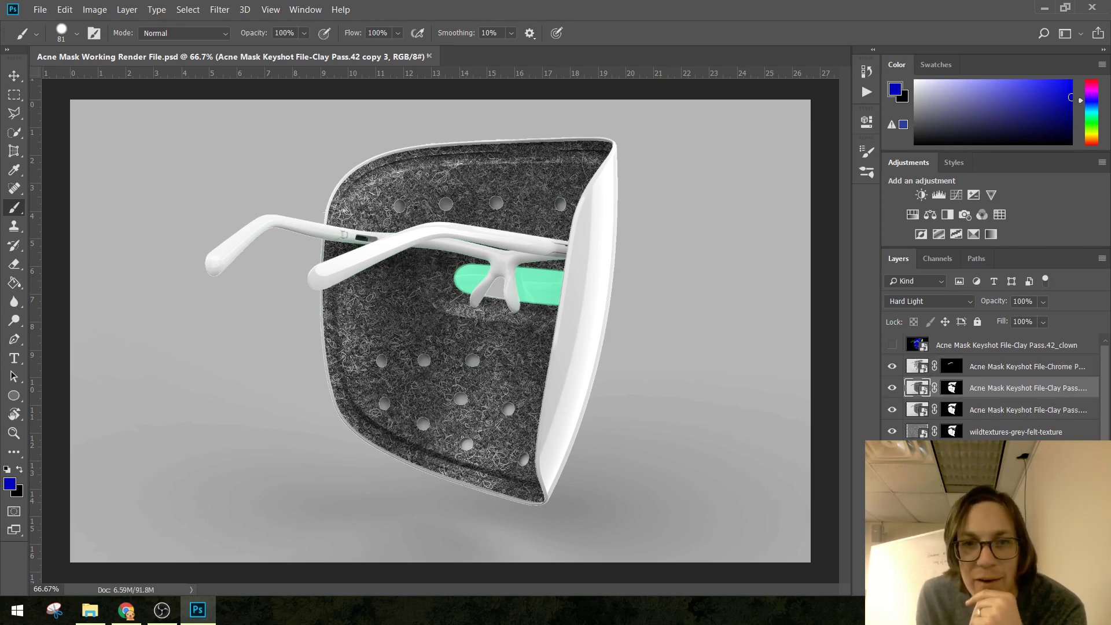
click(926, 302)
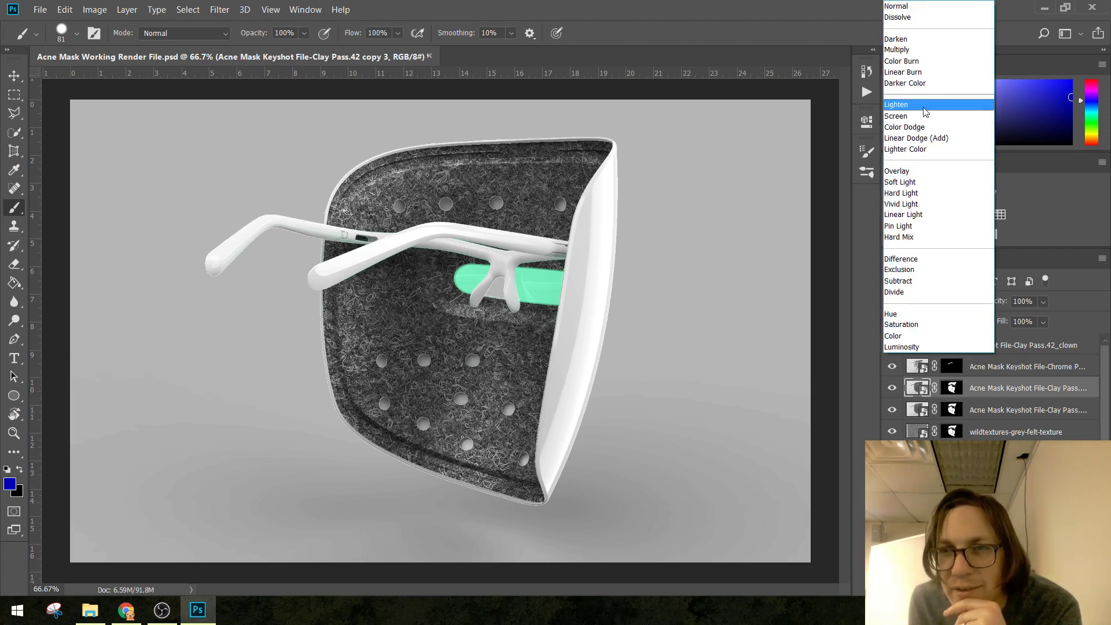
click(924, 105)
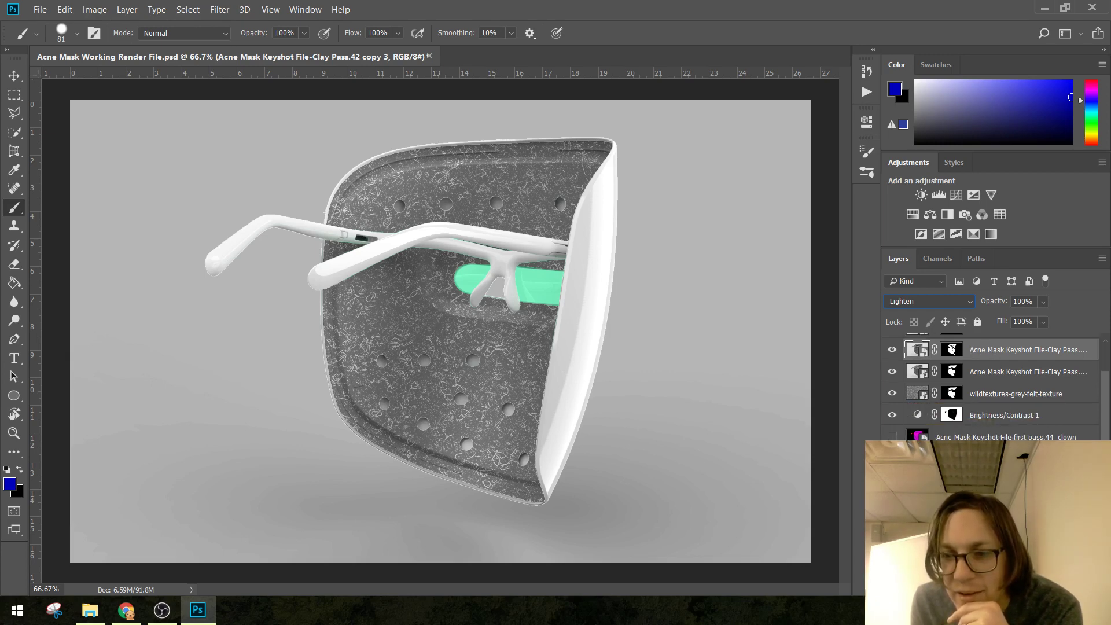
key(Delete)
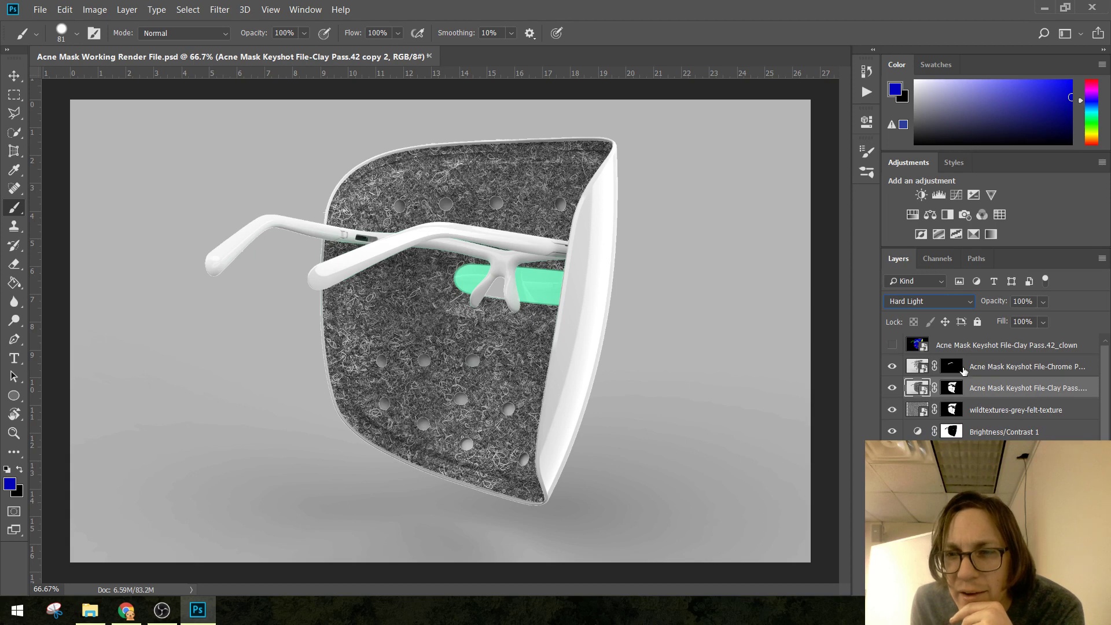
Add a Brightness/Contrast adjustment above the clay copy, limited to its mask area, with contrast 61.
ctrl+click(951, 388)
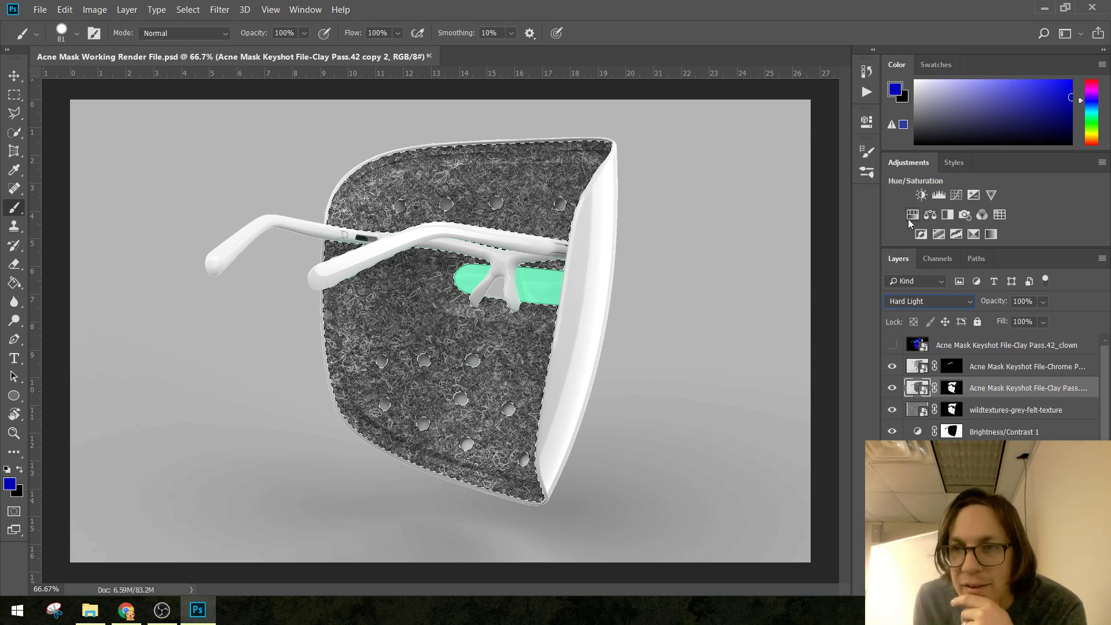
click(928, 197)
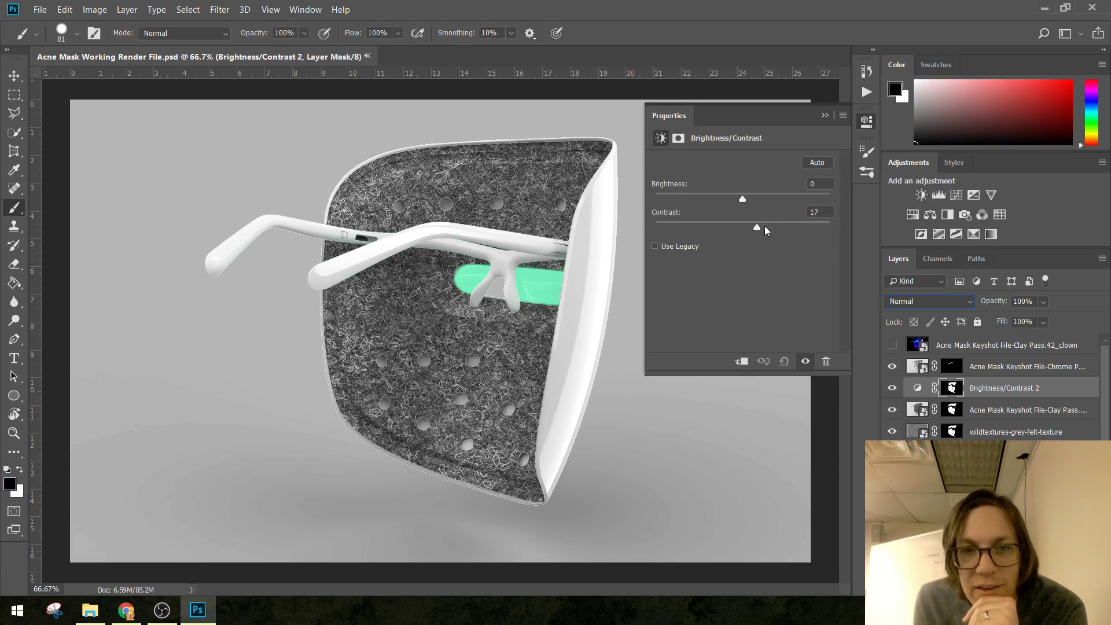
drag(793, 226, 795, 224)
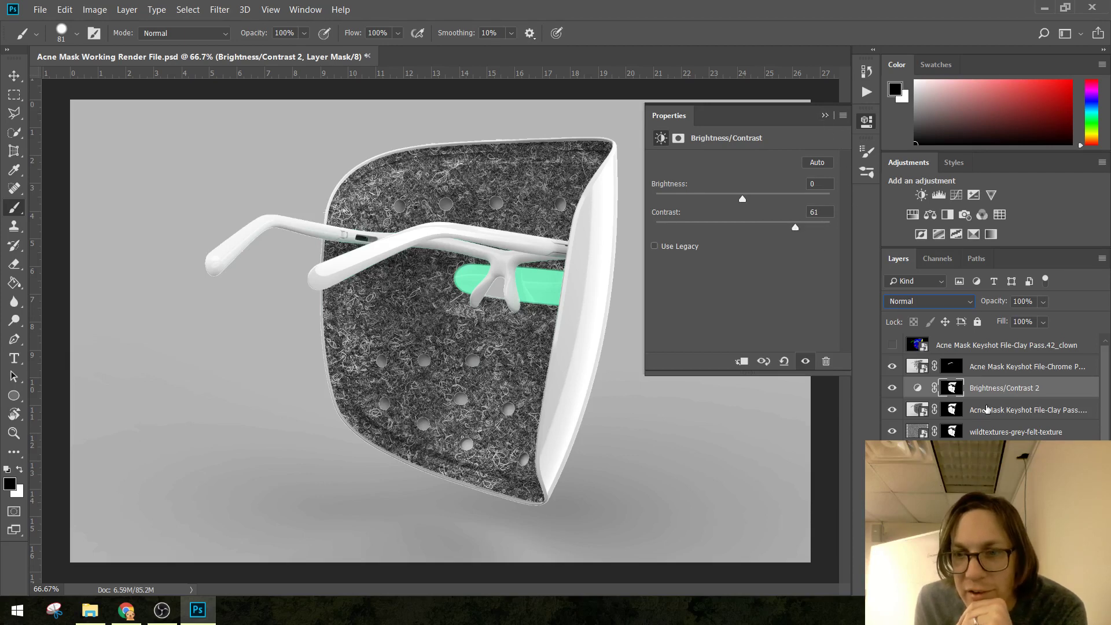
click(987, 433)
click(980, 387)
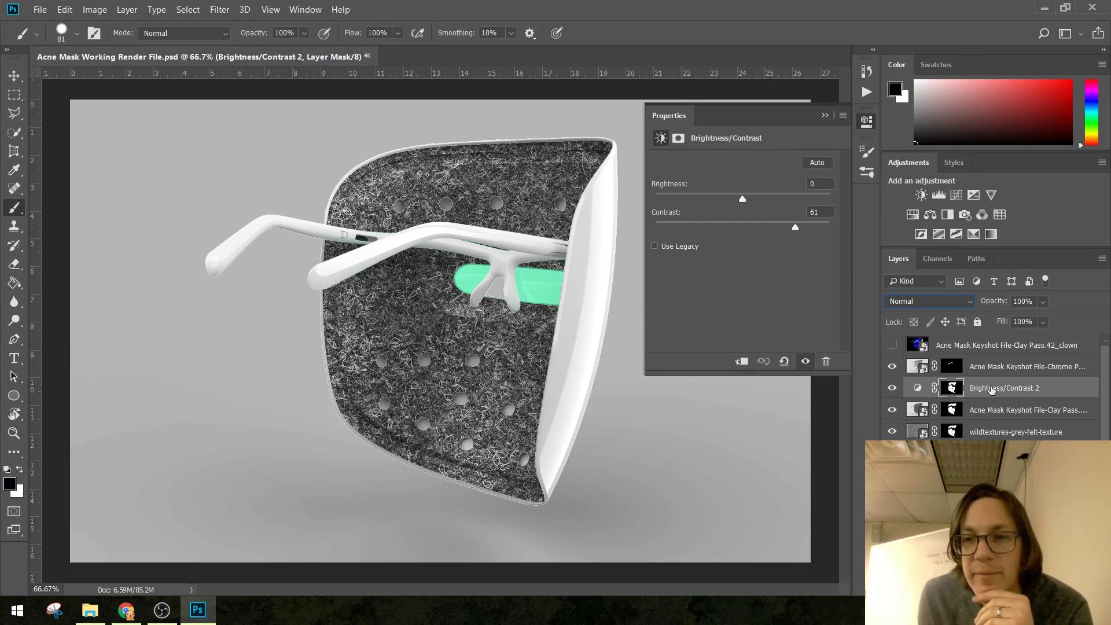
click(825, 116)
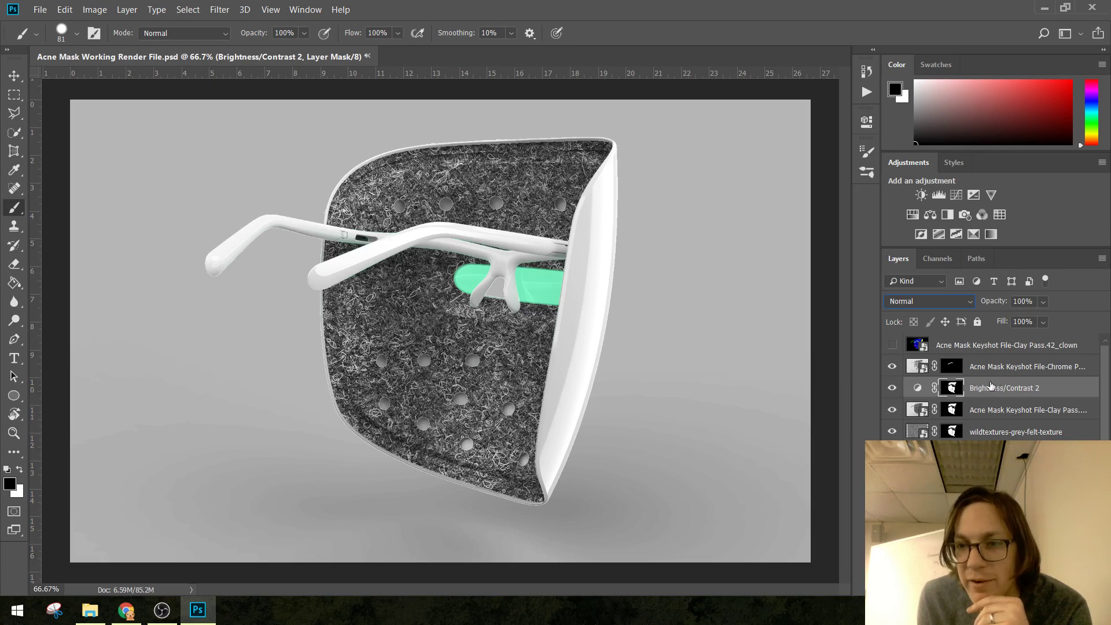
Delete the Brightness/Contrast 2 adjustment along with its mask, and select the felt texture layer.
right_click(990, 386)
click(1034, 398)
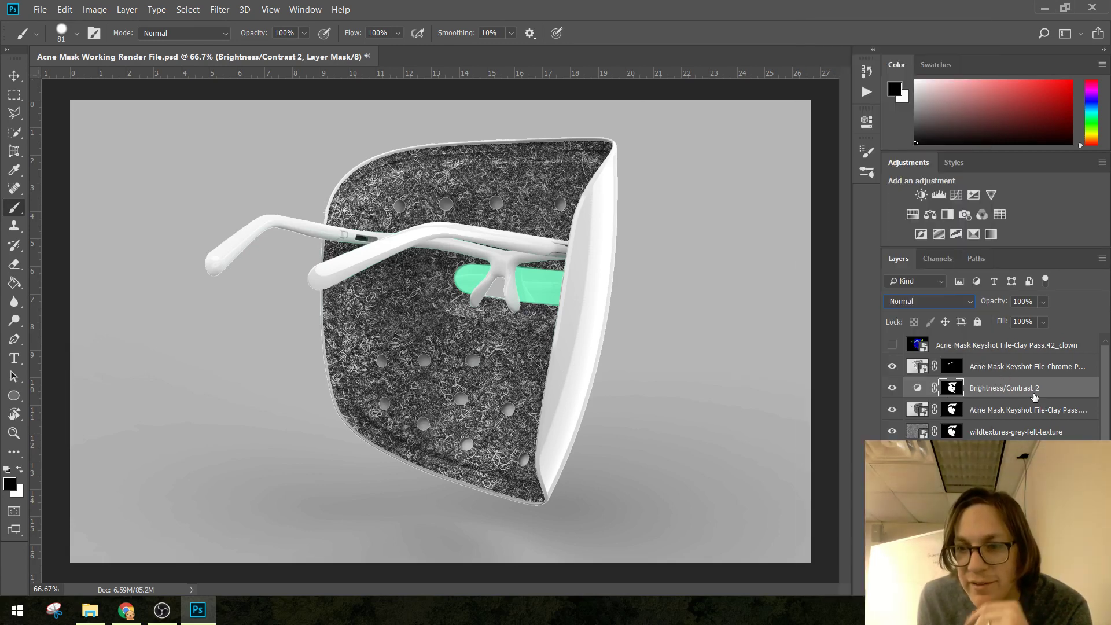
key(Delete)
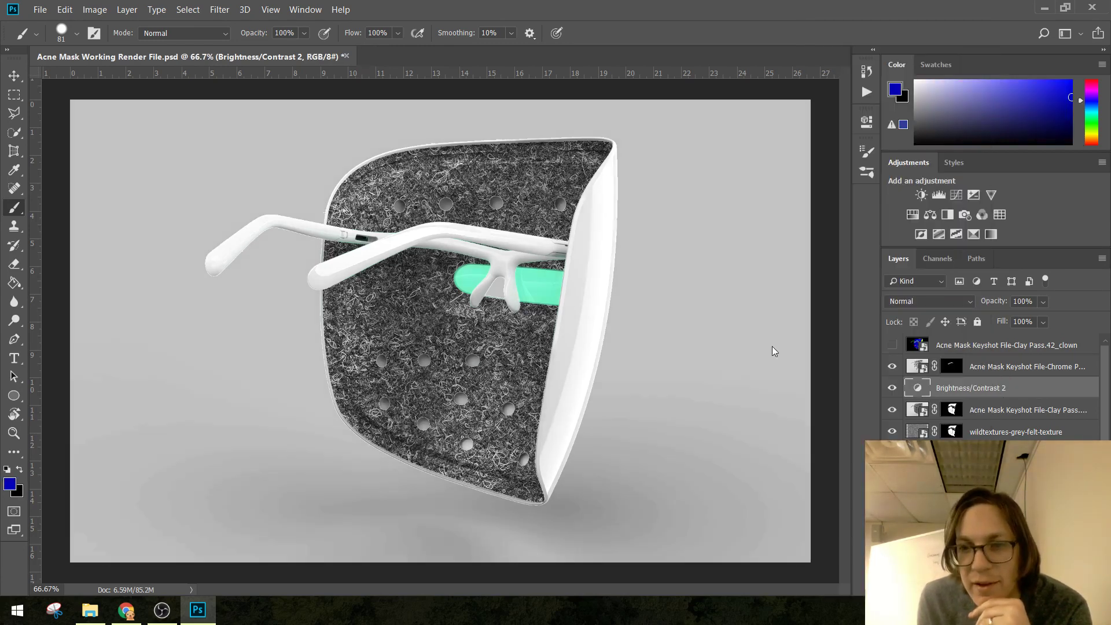
key(Delete)
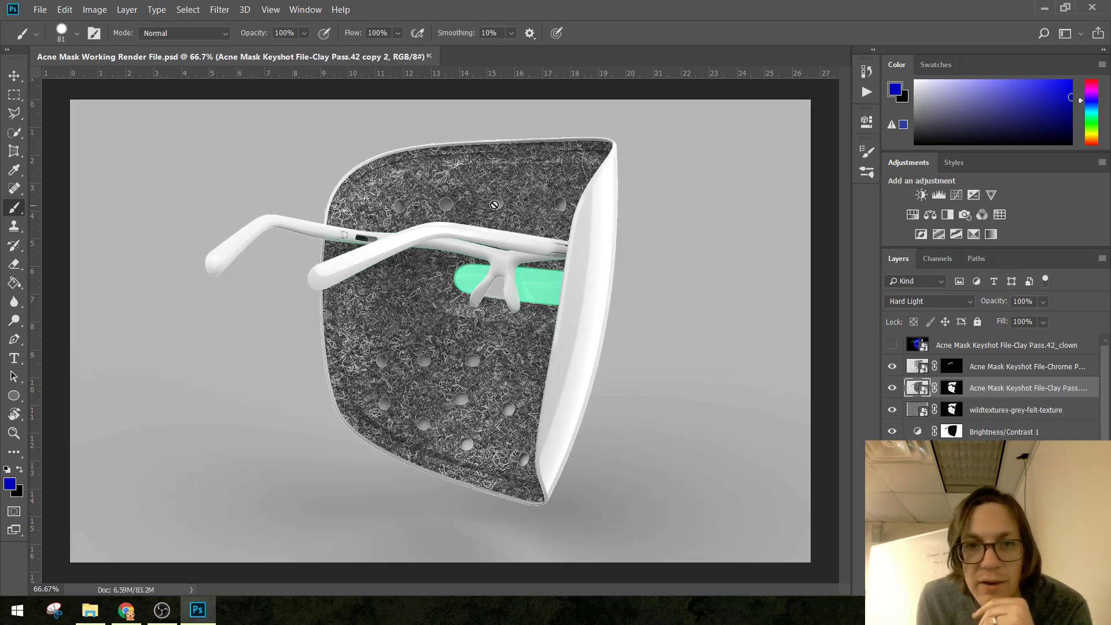
click(988, 414)
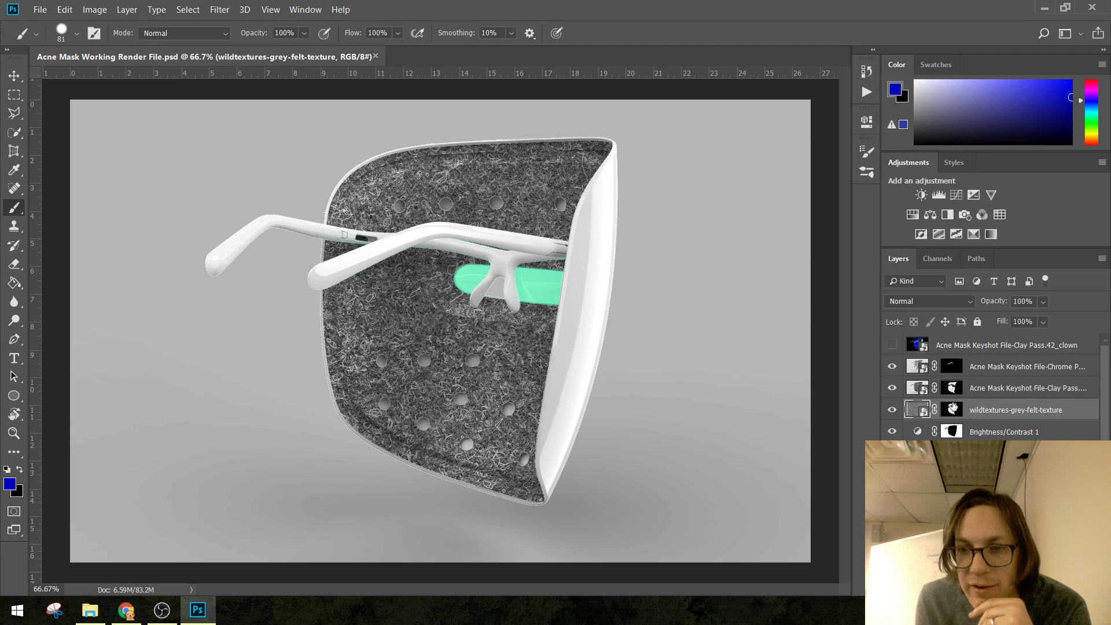
Disable the felt texture layer's mask and scale the texture down to about 67%, moving it over the acne mask.
click(951, 410)
right_click(955, 408)
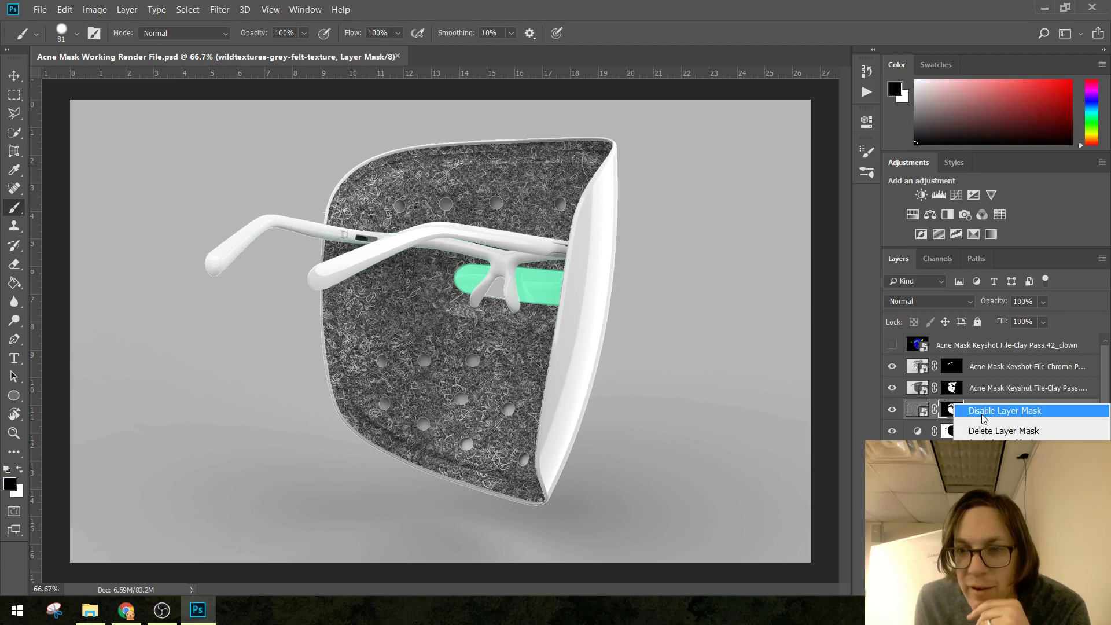
click(998, 411)
key(ctrl+t)
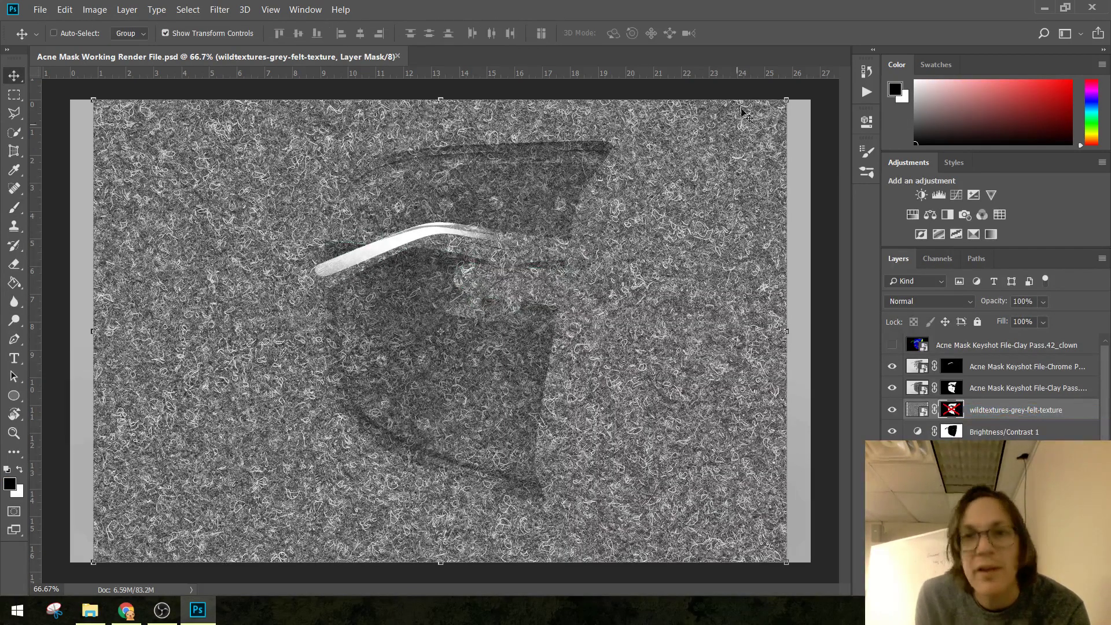
drag(785, 102, 556, 252)
drag(237, 366, 393, 231)
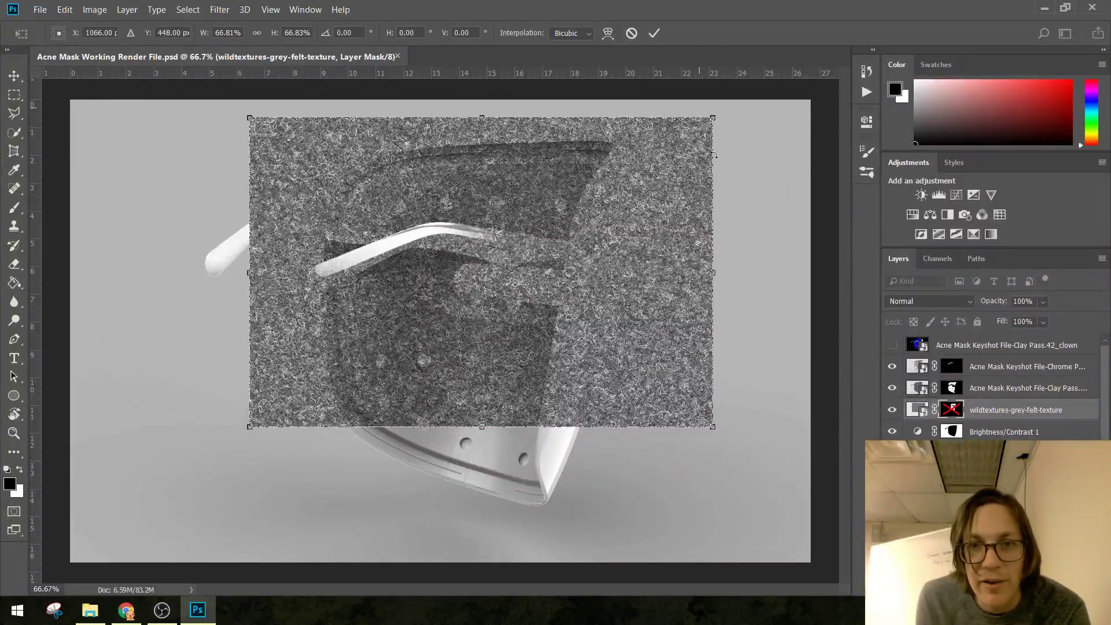
Rotate the felt texture about 91°, reduce its width scale to about 61%, position it over the whole acne mask, and apply the transform.
drag(715, 155, 599, 443)
drag(521, 372, 496, 421)
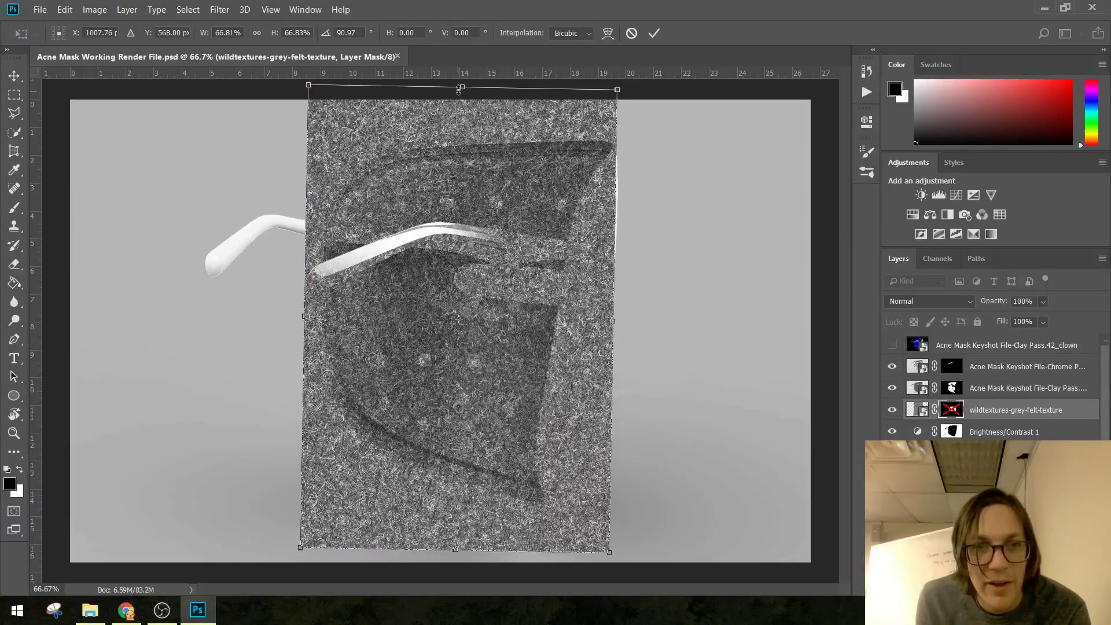
drag(460, 88, 462, 126)
drag(444, 285, 443, 263)
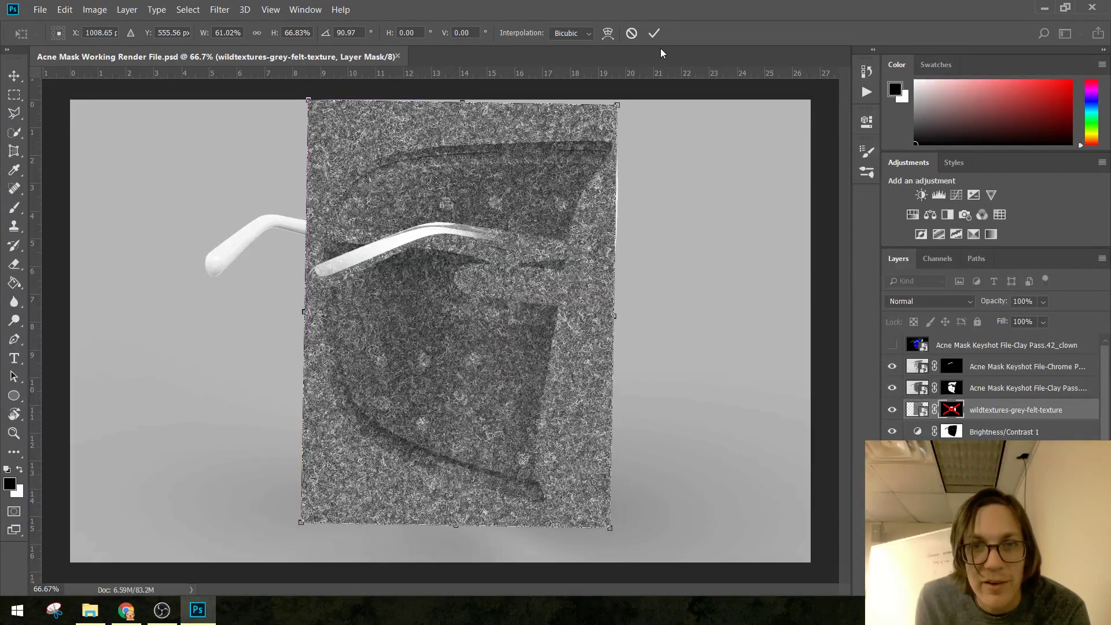
click(654, 33)
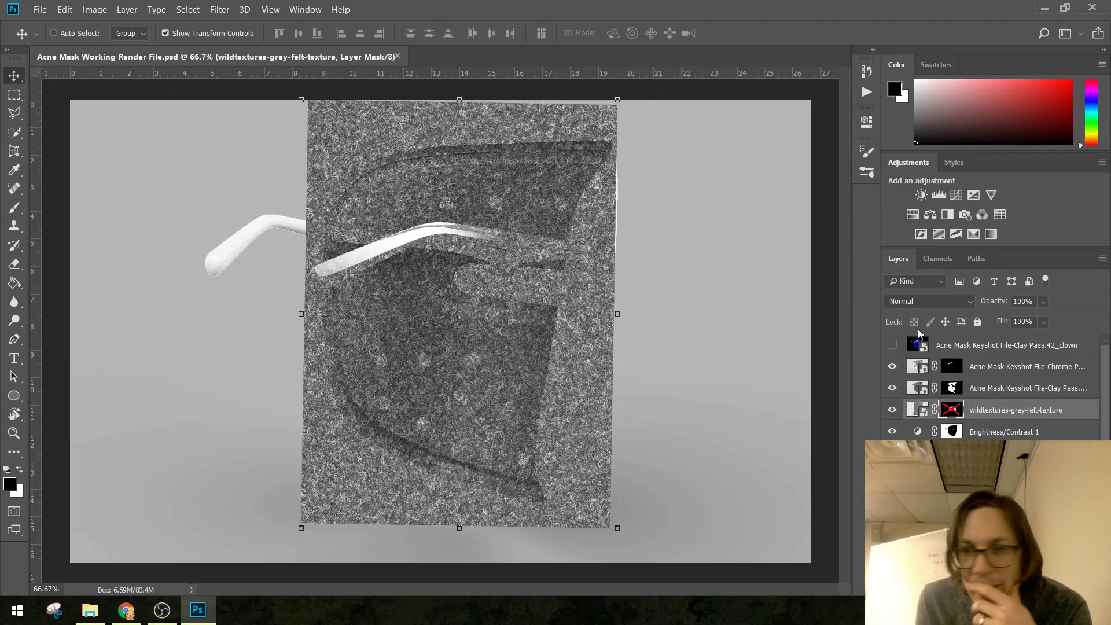
Delete the felt texture layer's mask and add a Brightness/Contrast adjustment above it with contrast -49.
right_click(956, 409)
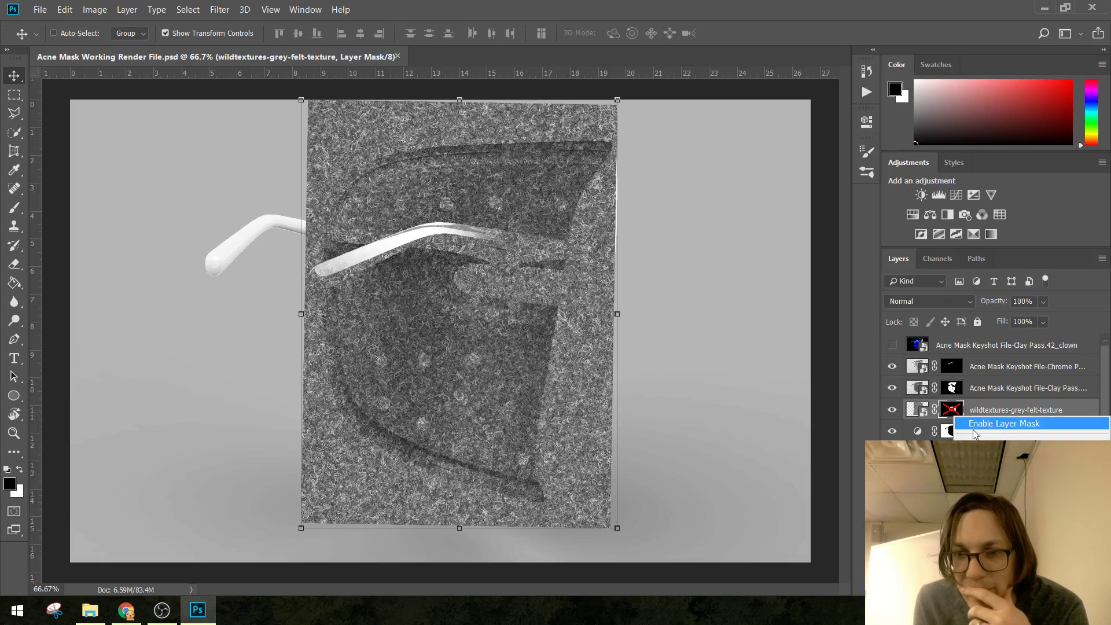
click(960, 431)
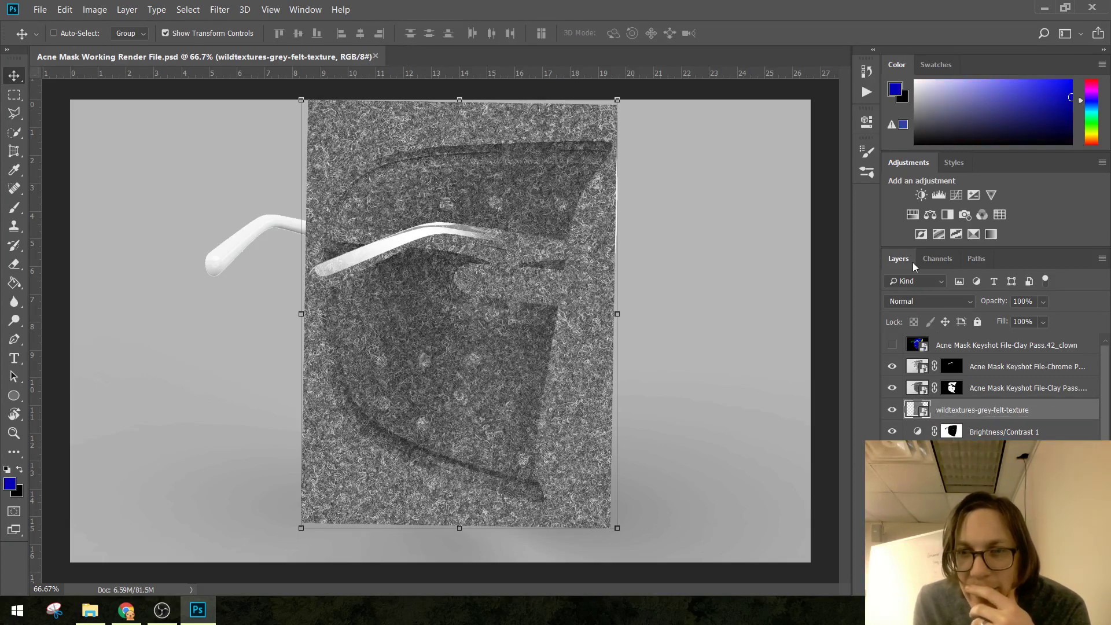
click(921, 195)
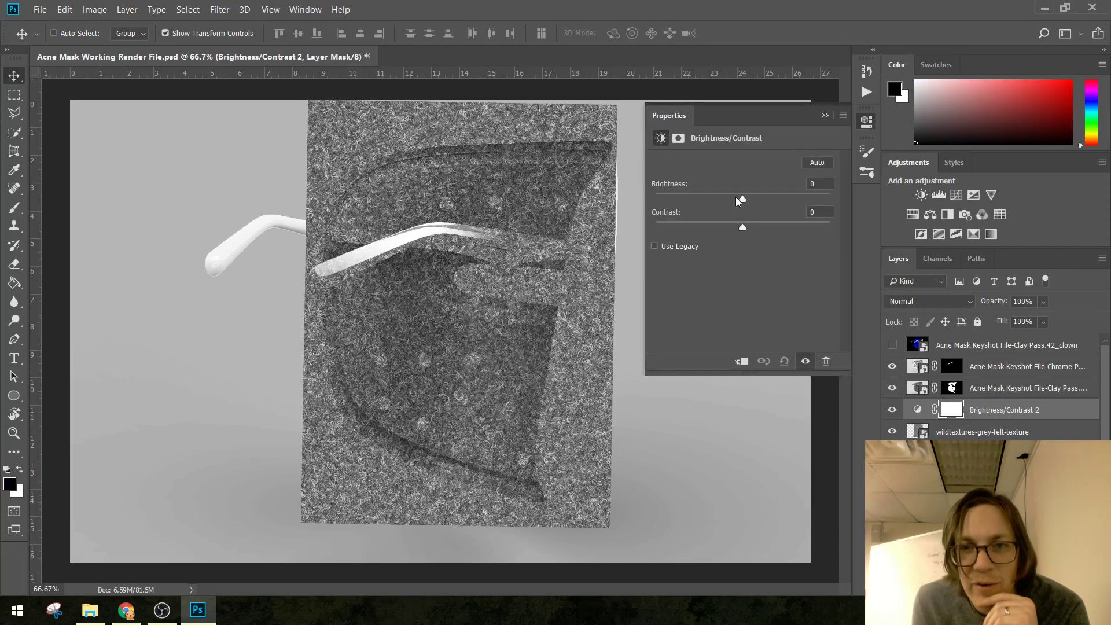
drag(741, 228, 685, 228)
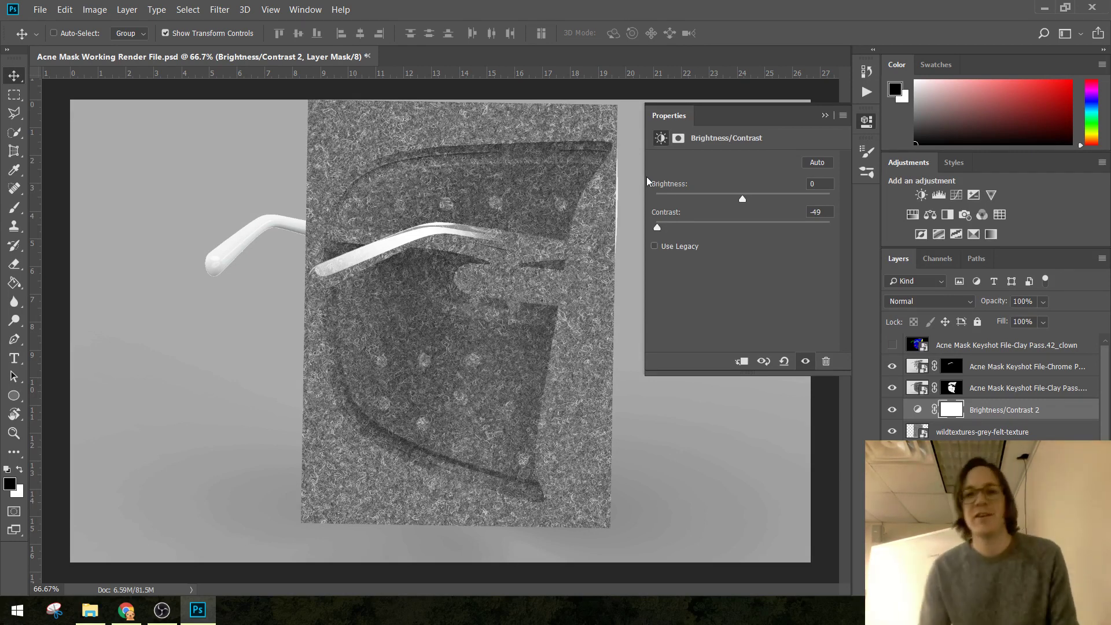
Merge the Brightness/Contrast 2 adjustment with the felt texture layer.
click(992, 434)
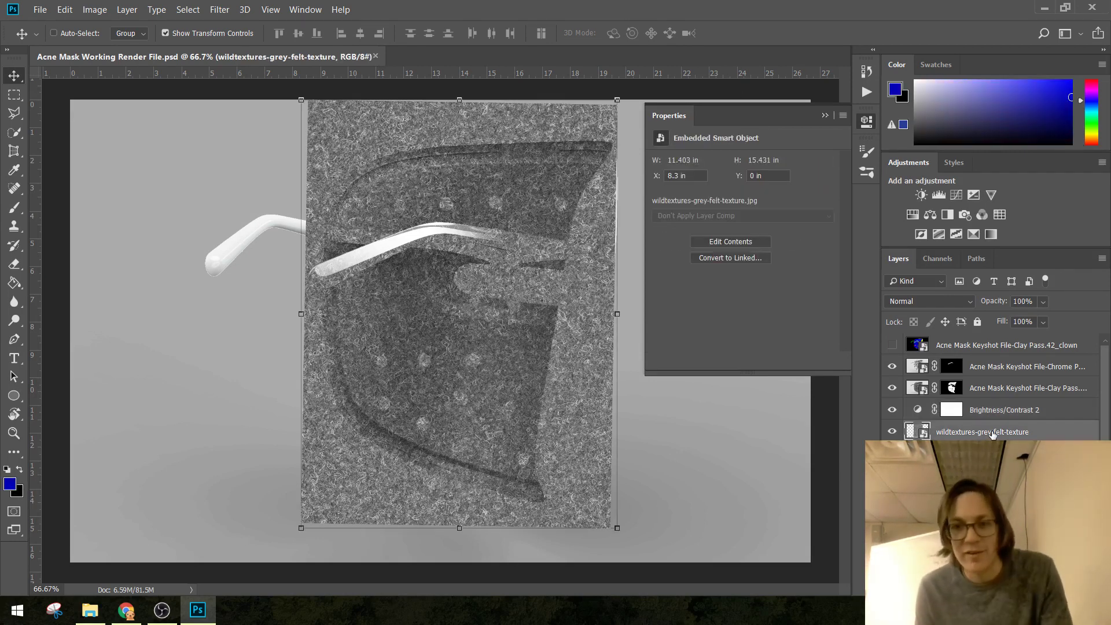
shift+click(988, 412)
right_click(988, 412)
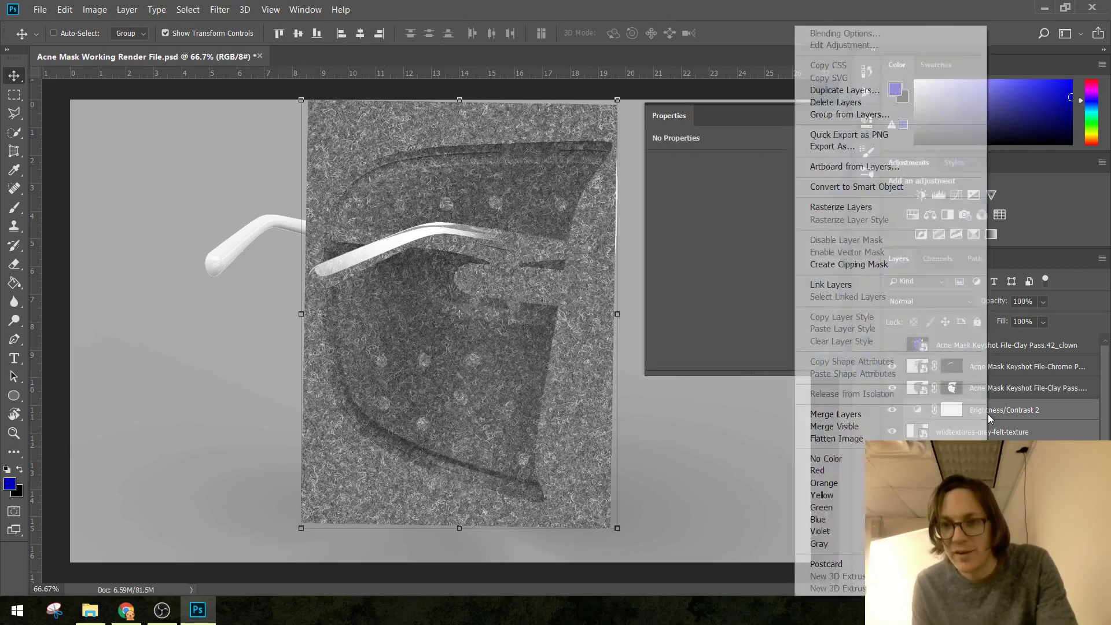
click(846, 415)
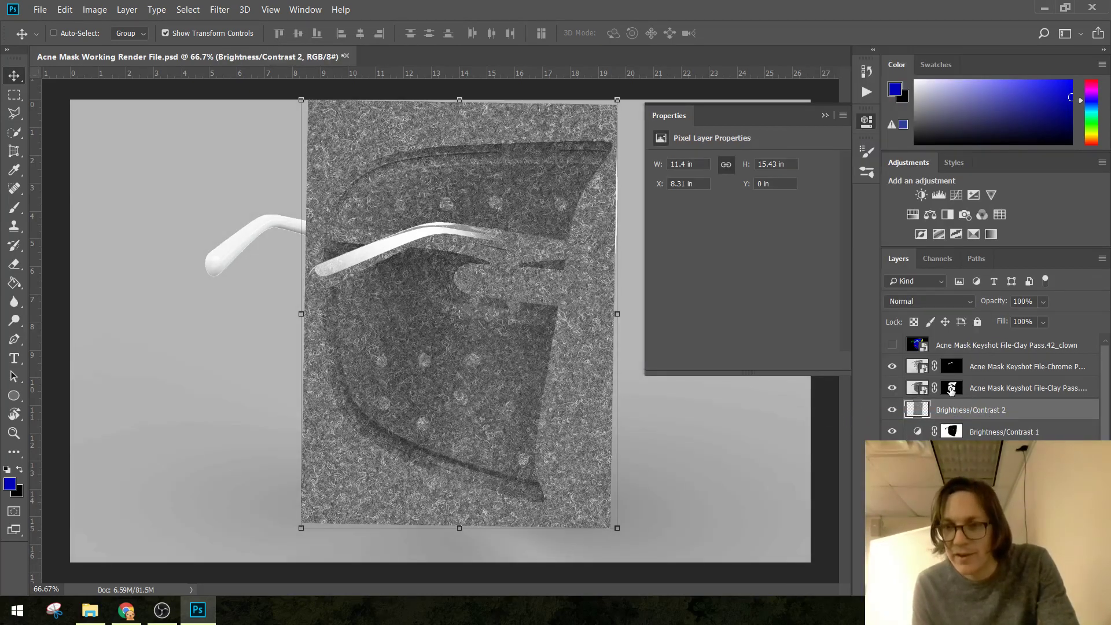
Mask the merged felt layer with a selection loaded from the clay pass copy's mask.
ctrl+click(952, 388)
ctrl+click(952, 389)
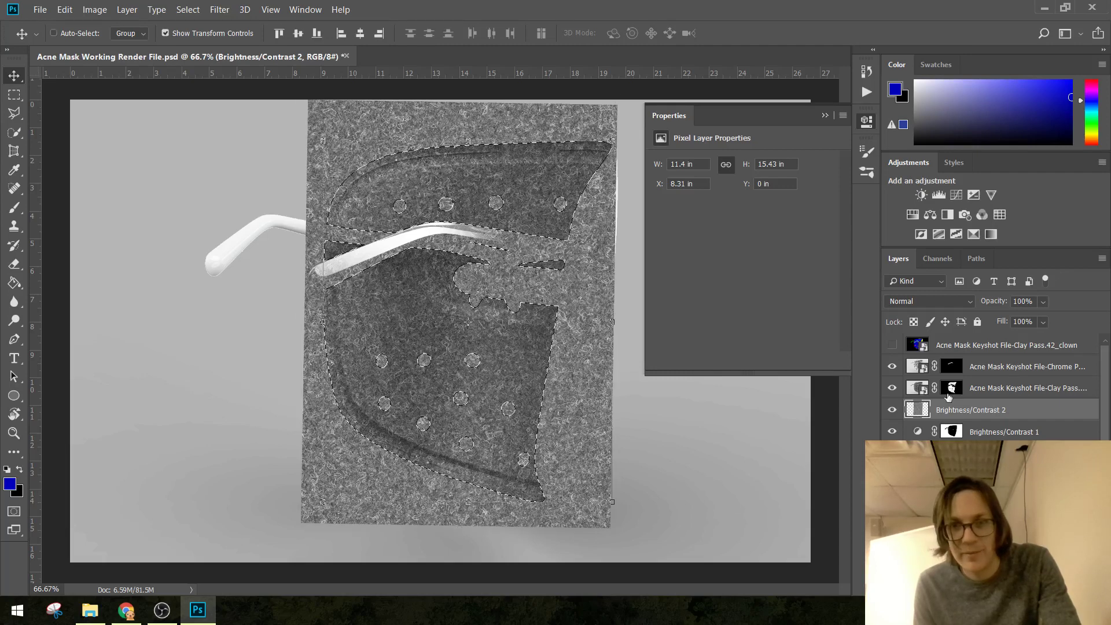
click(973, 588)
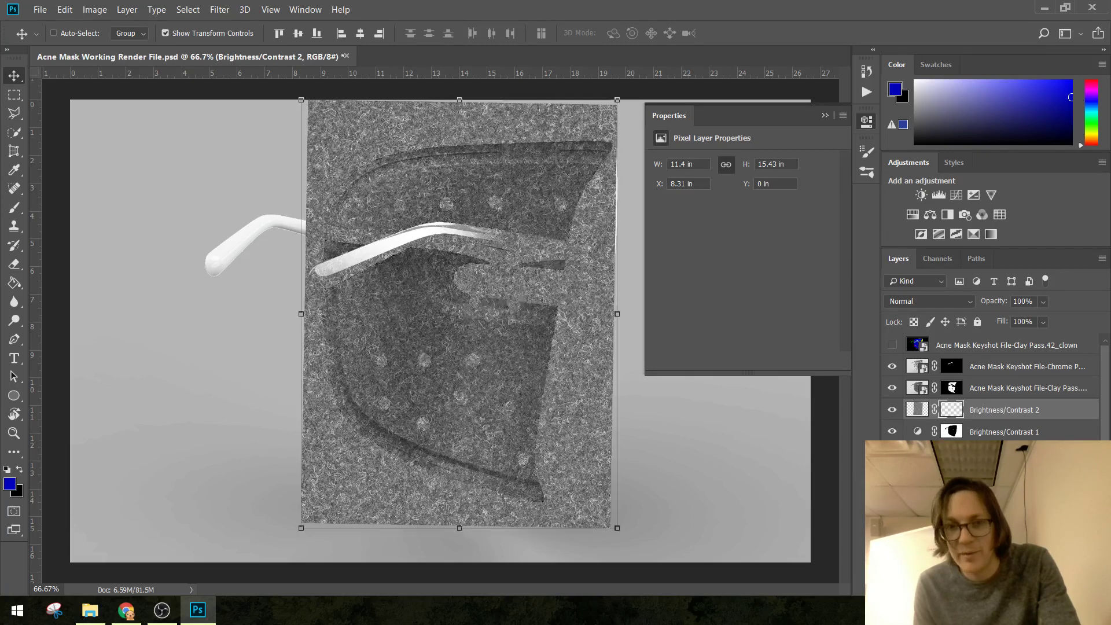
click(823, 116)
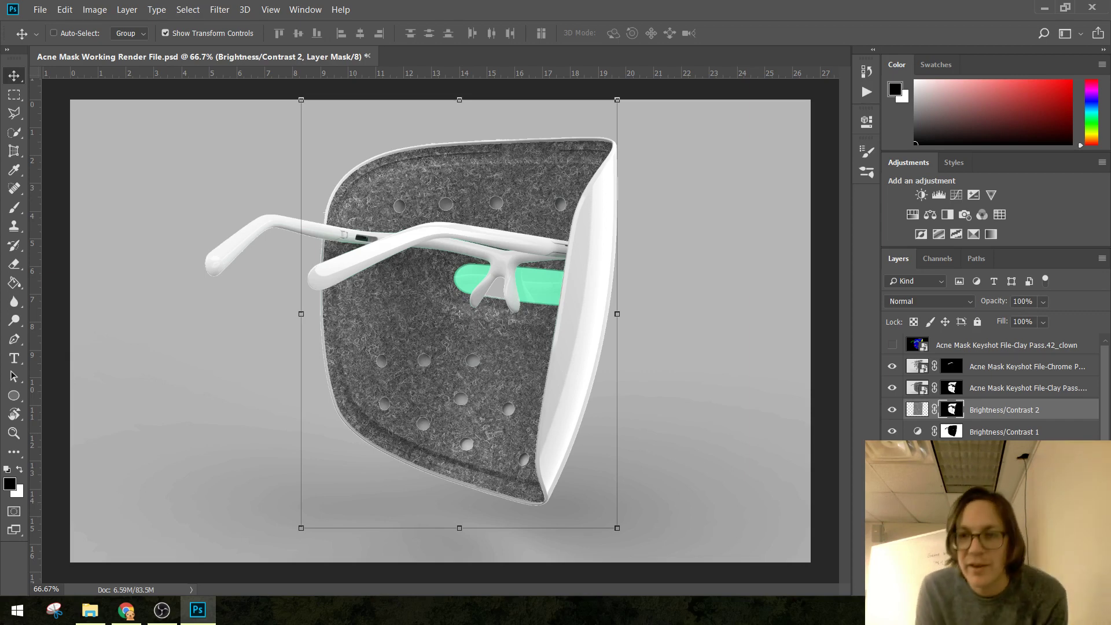
Check the clay pass copy's effect on the felt by toggling its visibility and varying its opacity.
click(1000, 391)
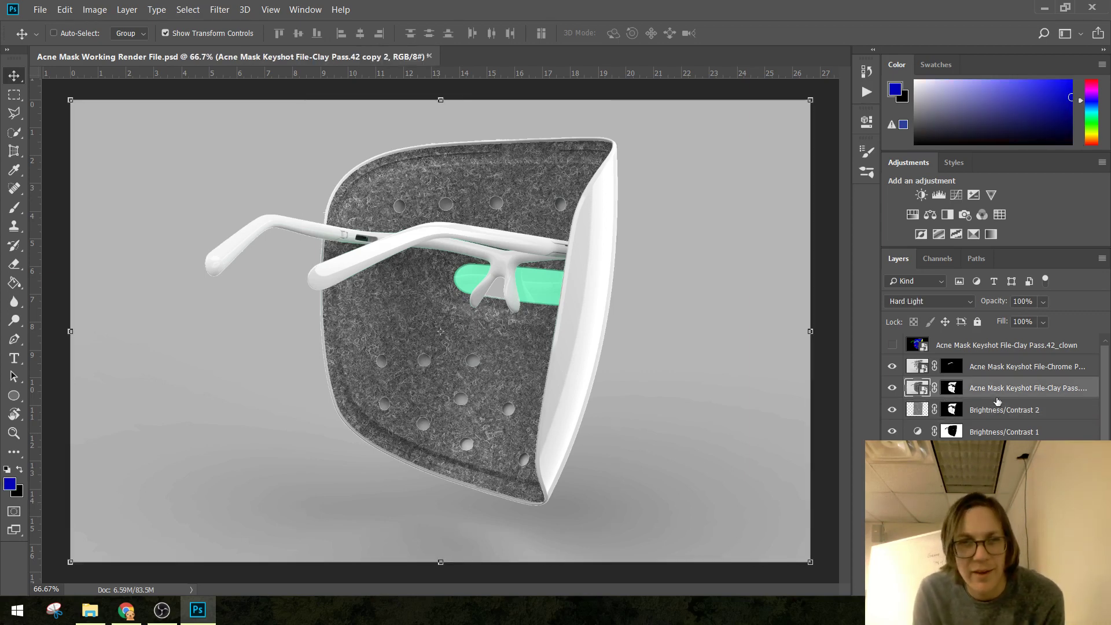
click(892, 388)
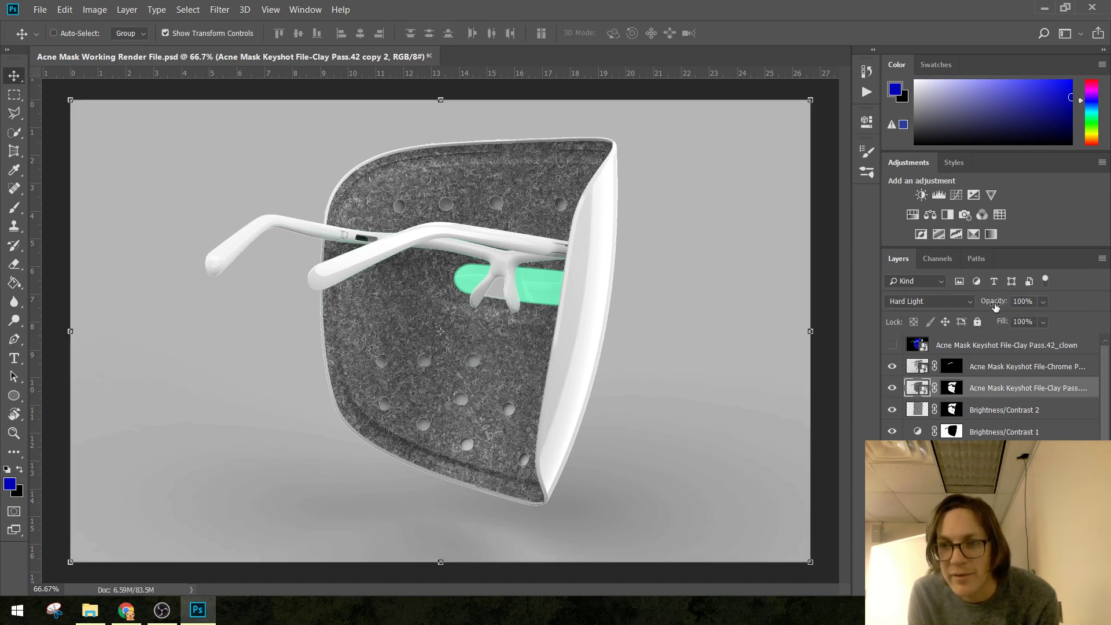
mouse_move(996, 302)
mouse_down()
mouse_move(966, 305)
mouse_move(1021, 302)
mouse_move(1006, 307)
mouse_up()
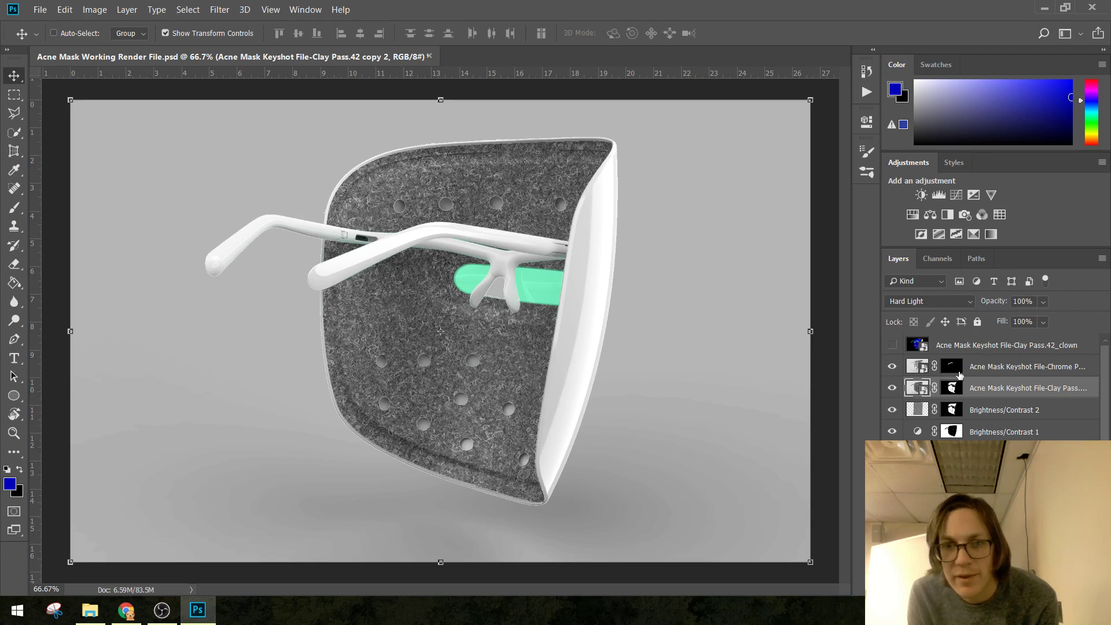
click(1005, 412)
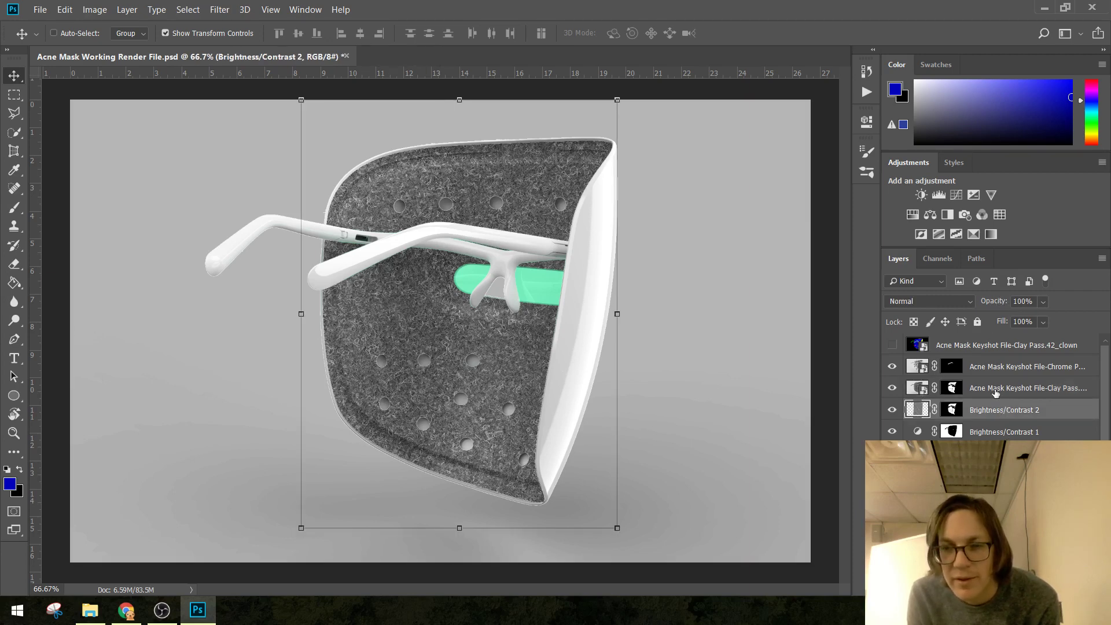
Add a Brightness/Contrast adjustment above the clay pass copy, limited to its mask area, with brightness 33.
click(995, 392)
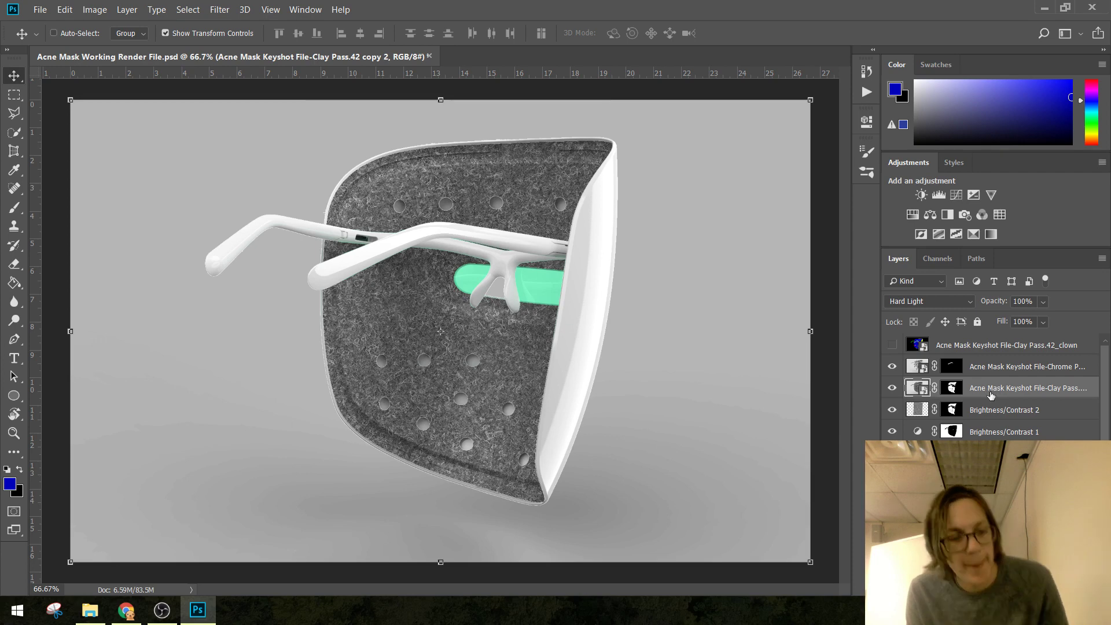
ctrl+click(951, 387)
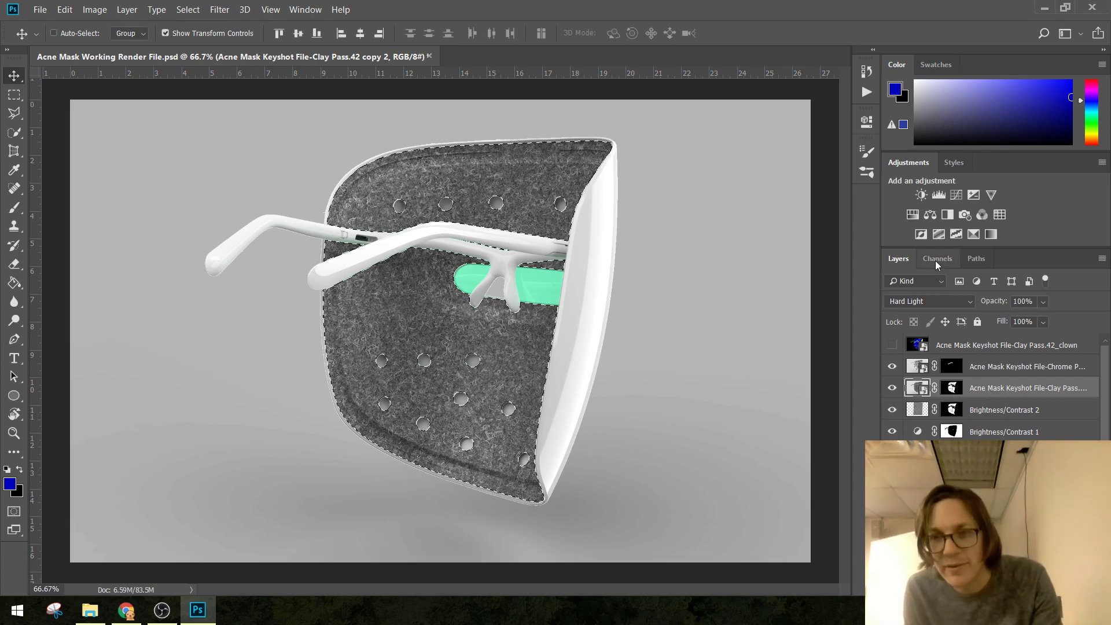
click(921, 195)
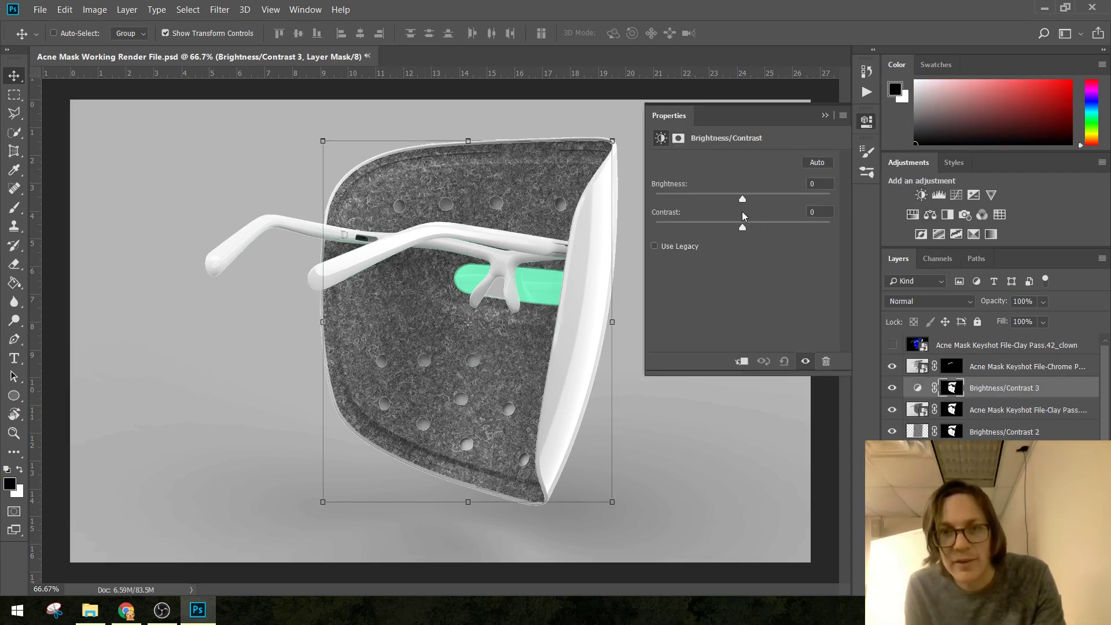
drag(742, 203, 763, 204)
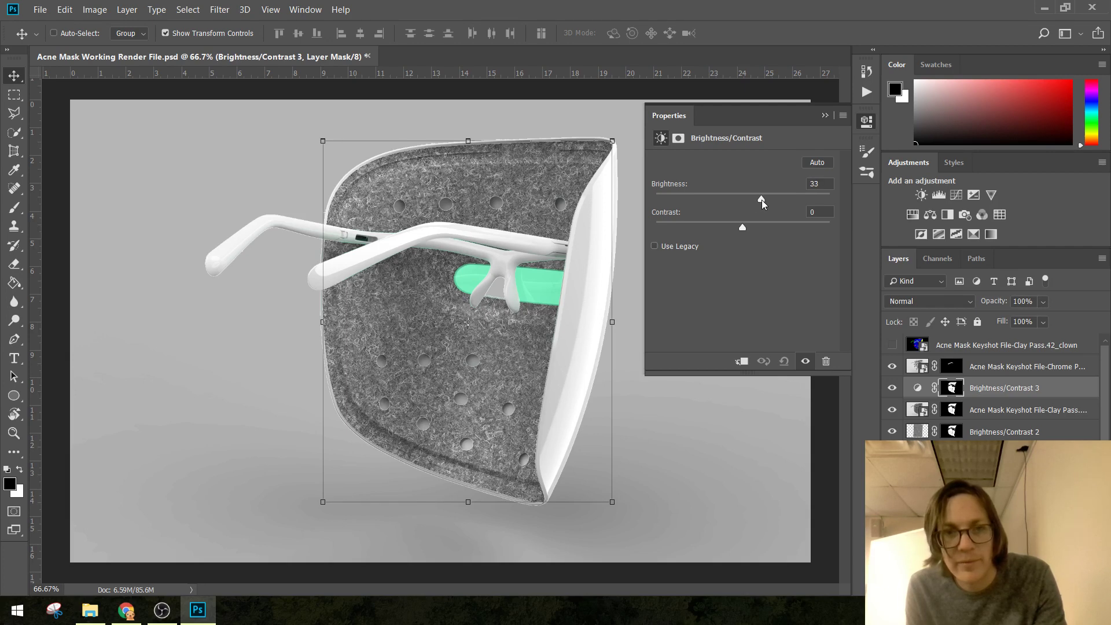
click(824, 115)
Try moving the Layer 1 lens layer directly above the clay pass copy, and undo the move.
click(983, 453)
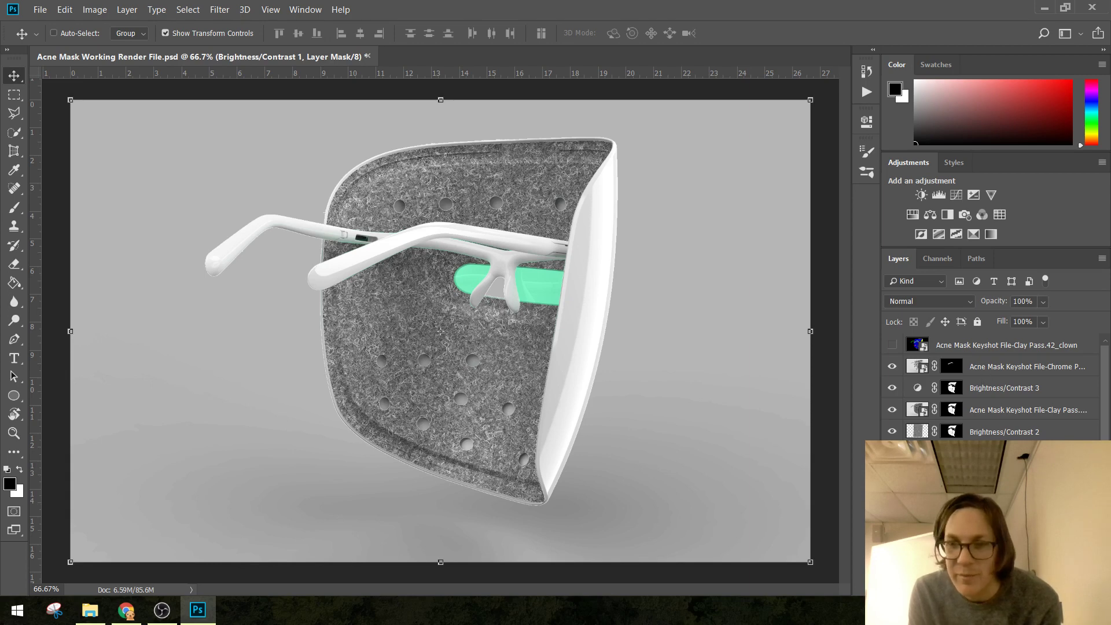
scroll(992, 388, down, 1)
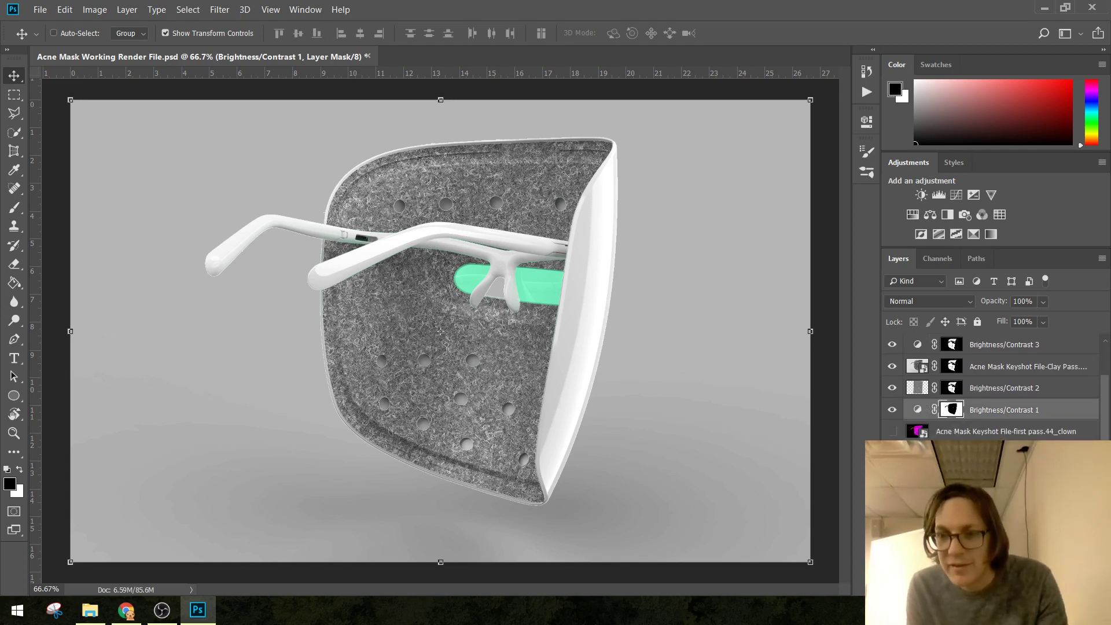
drag(992, 387, 979, 359)
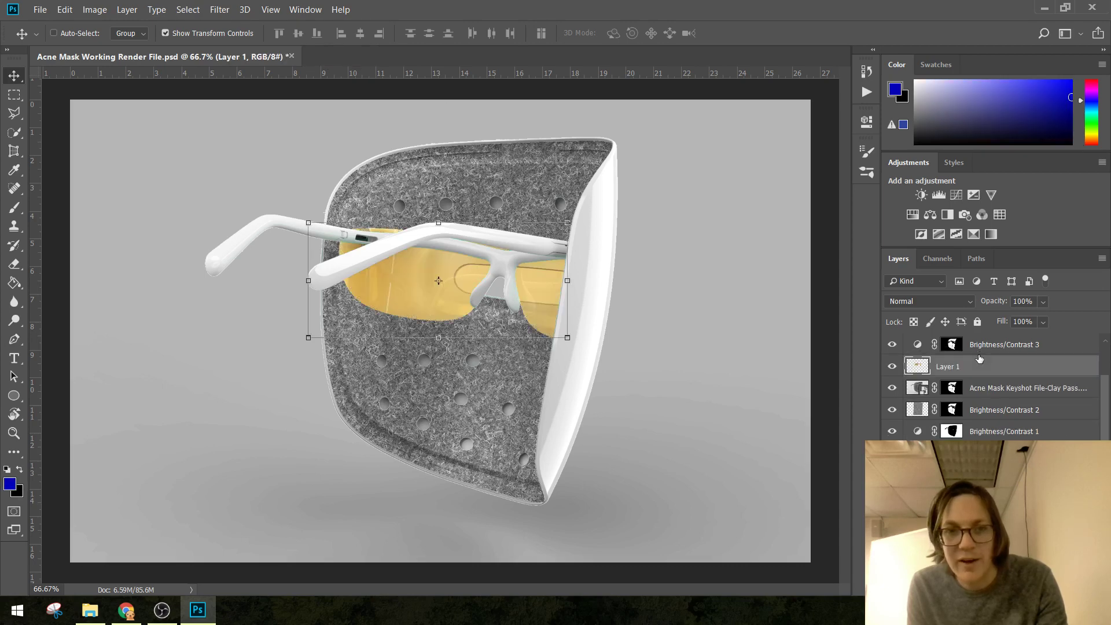
scroll(952, 402, up, 1)
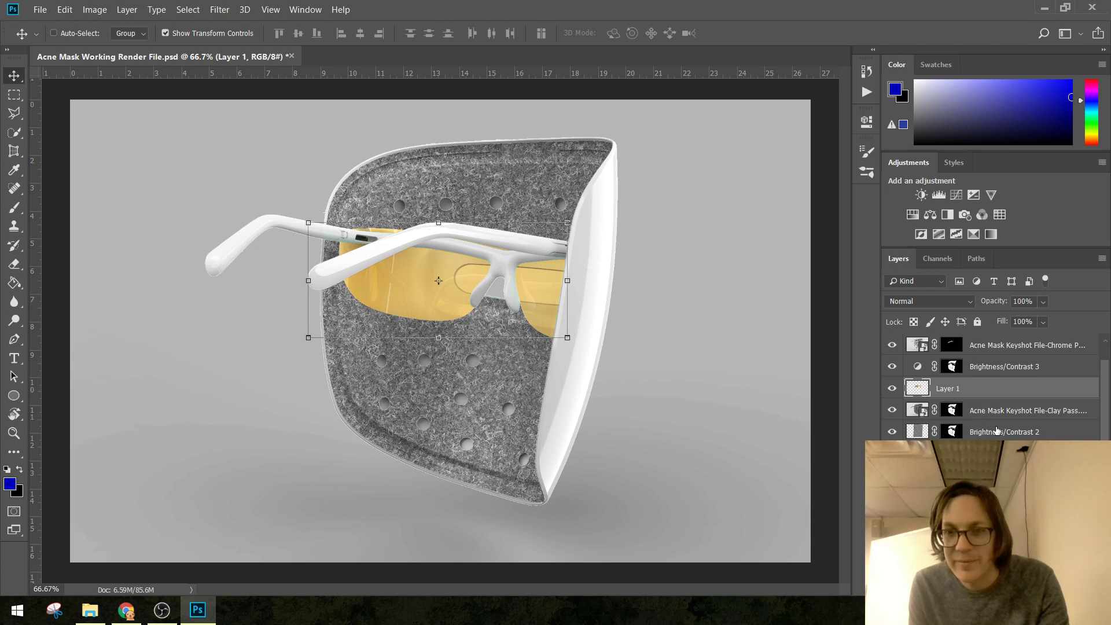
scroll(995, 434, down, 2)
key(ctrl+z)
scroll(995, 431, up, 3)
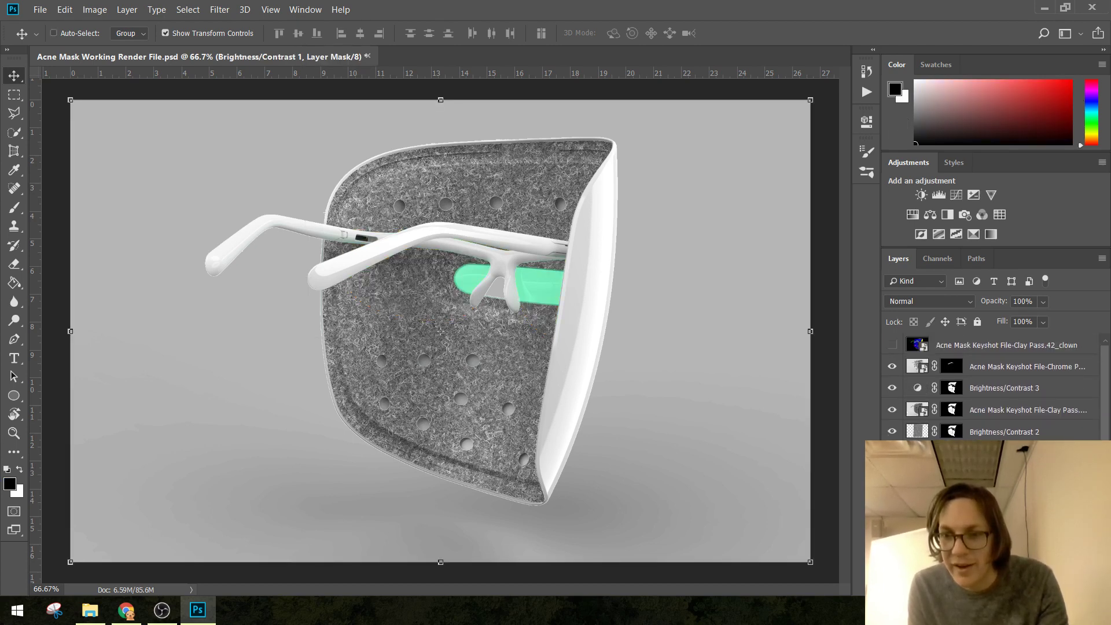
Move Layer 1 and the Hue/Saturation 1 adjustment together to just above Brightness/Contrast 3.
scroll(995, 431, down, 2)
click(995, 474)
shift+click(995, 454)
scroll(995, 431, up, 1)
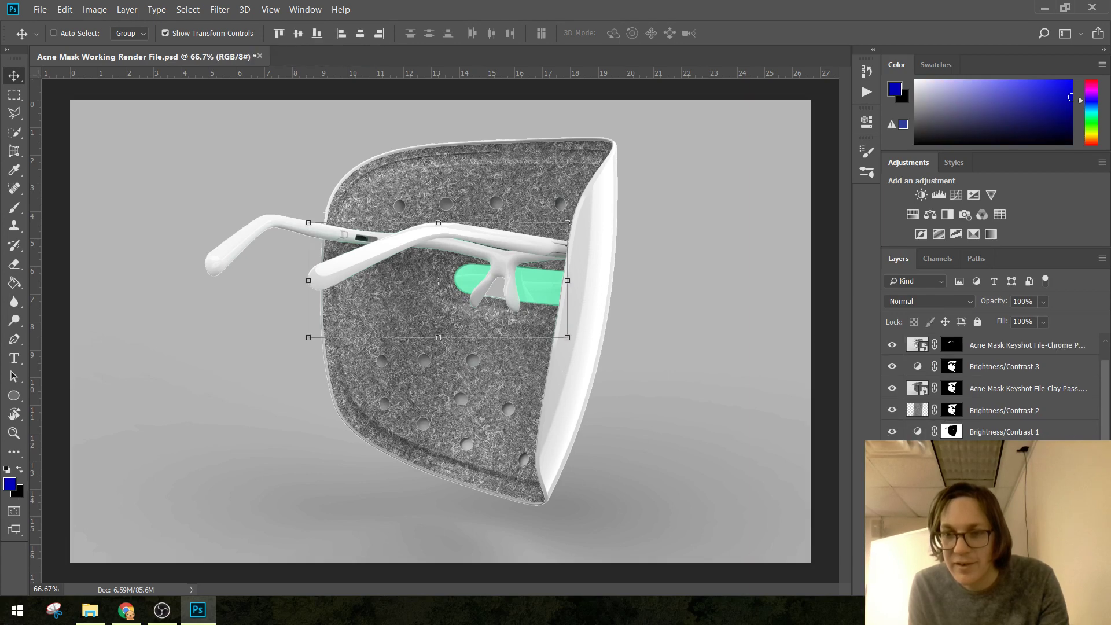
drag(995, 454, 991, 354)
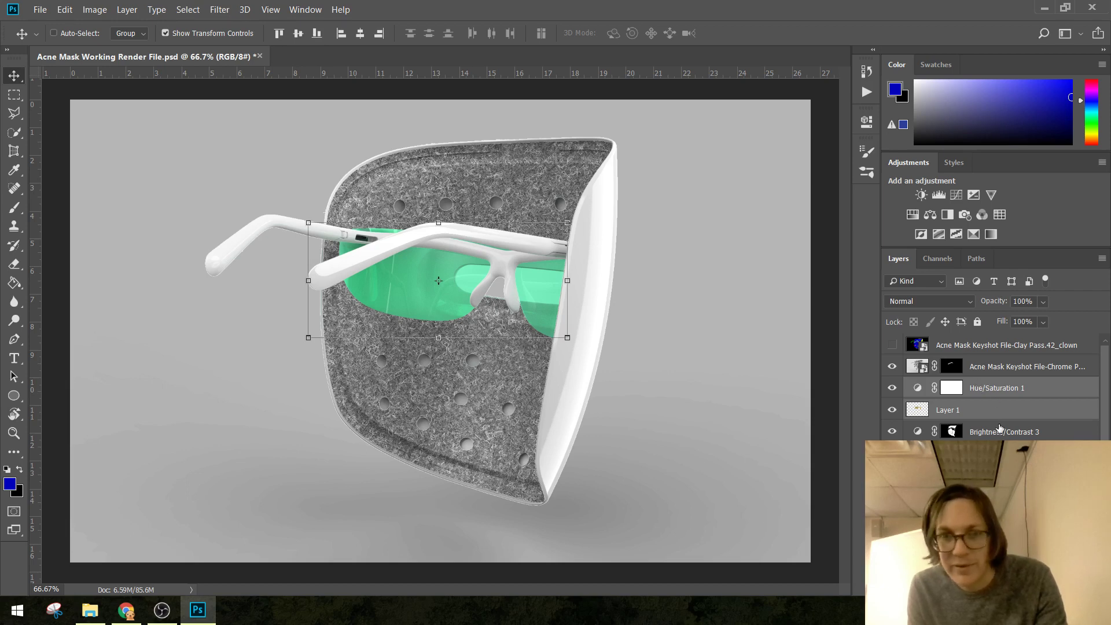
Lower the opacity of the Layer 1 lens to 51% and select the Chrome Pass copy layer.
click(1003, 415)
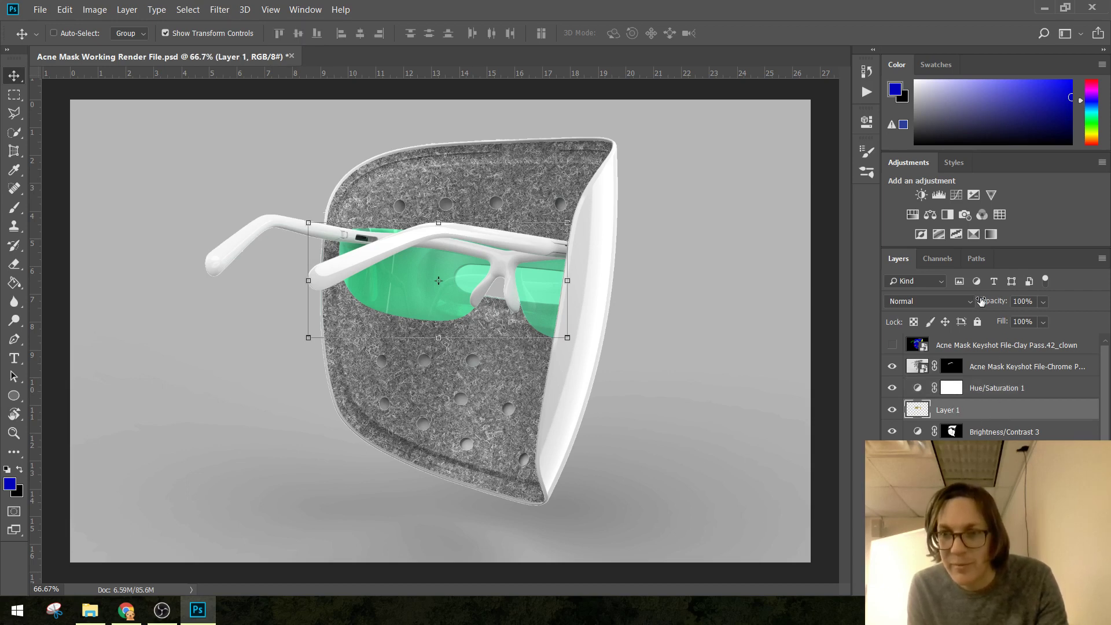
drag(981, 301, 959, 312)
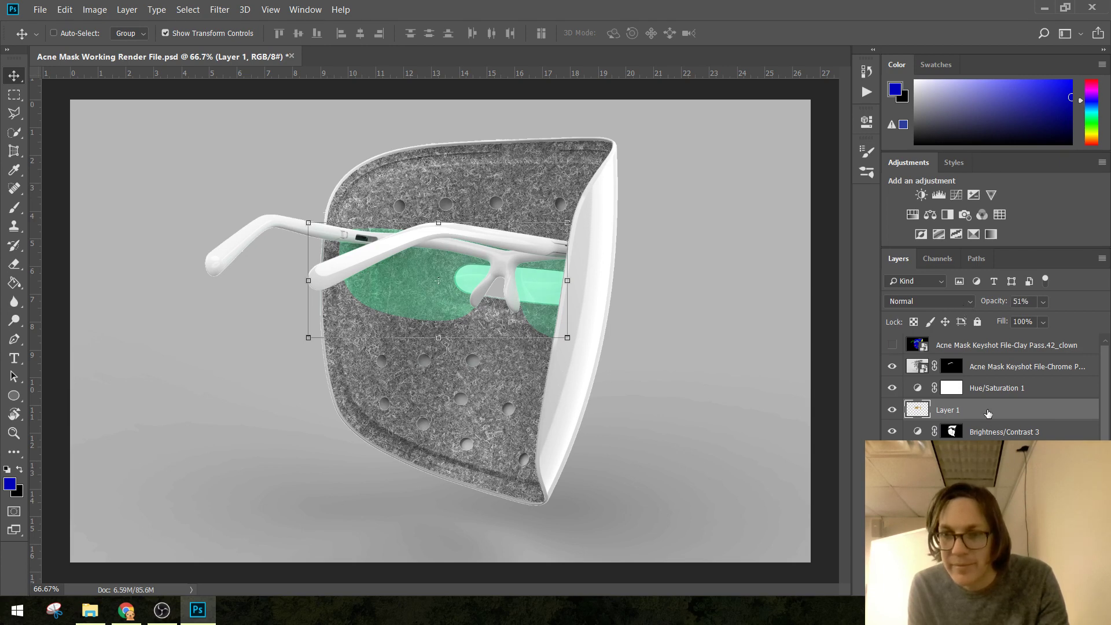
click(993, 389)
click(995, 370)
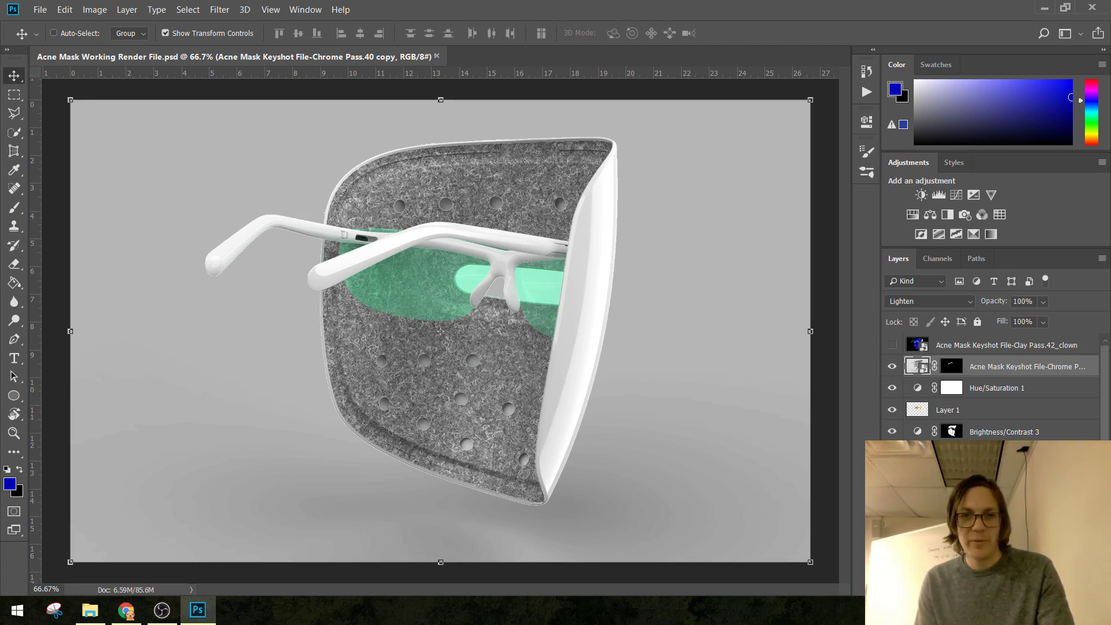
Look through the layer stack, save the working render file, and switch to OBS.
scroll(979, 438, down, 2)
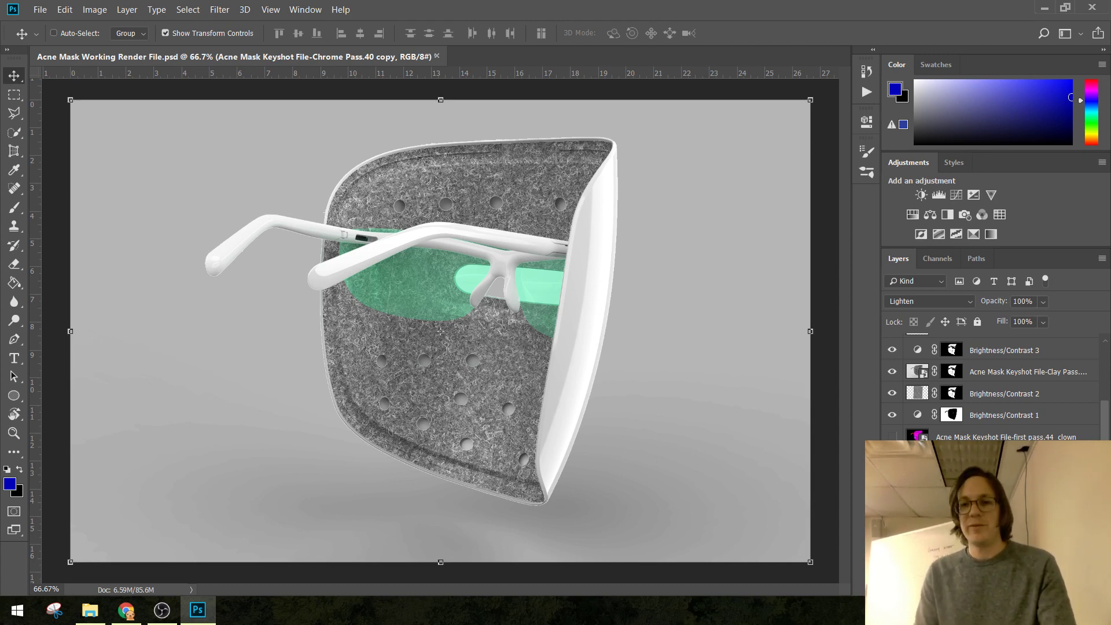
scroll(989, 393, up, 3)
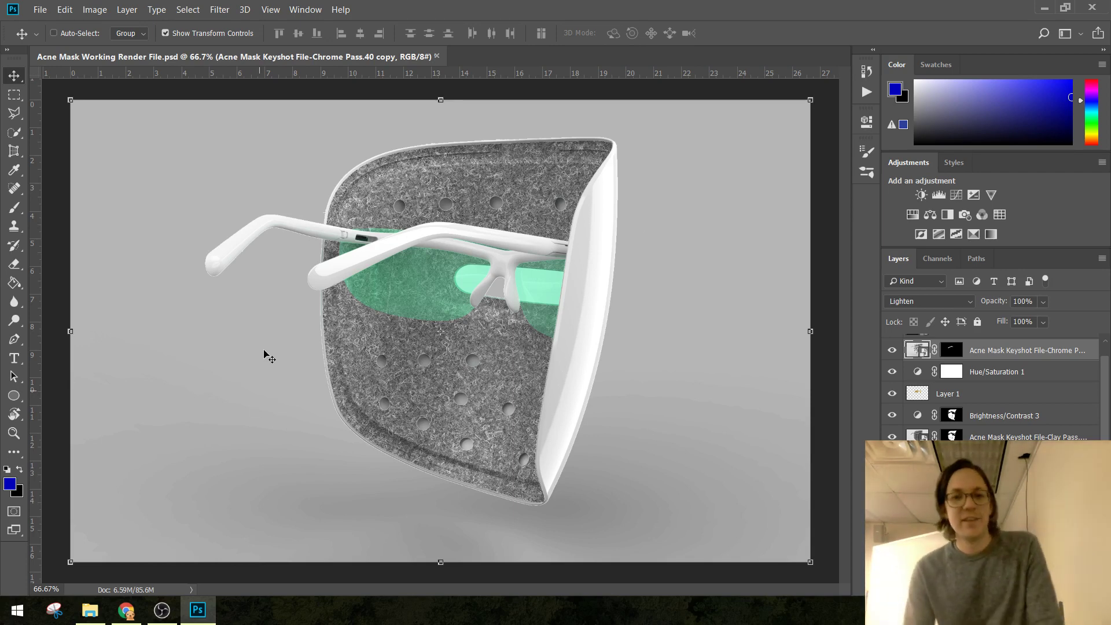
key(ctrl+s)
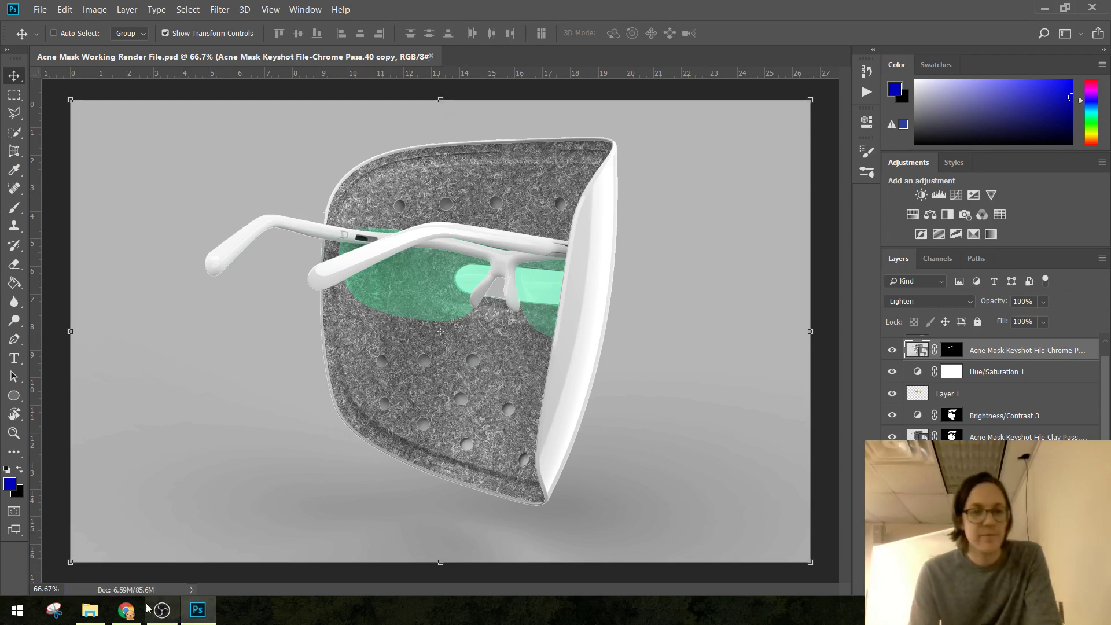
click(164, 613)
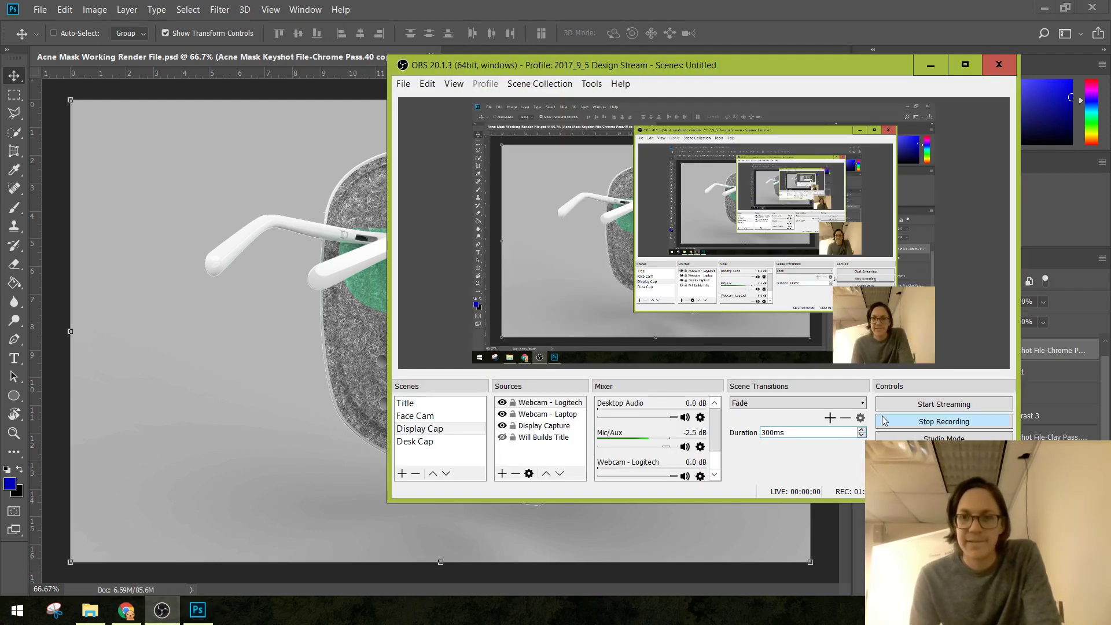